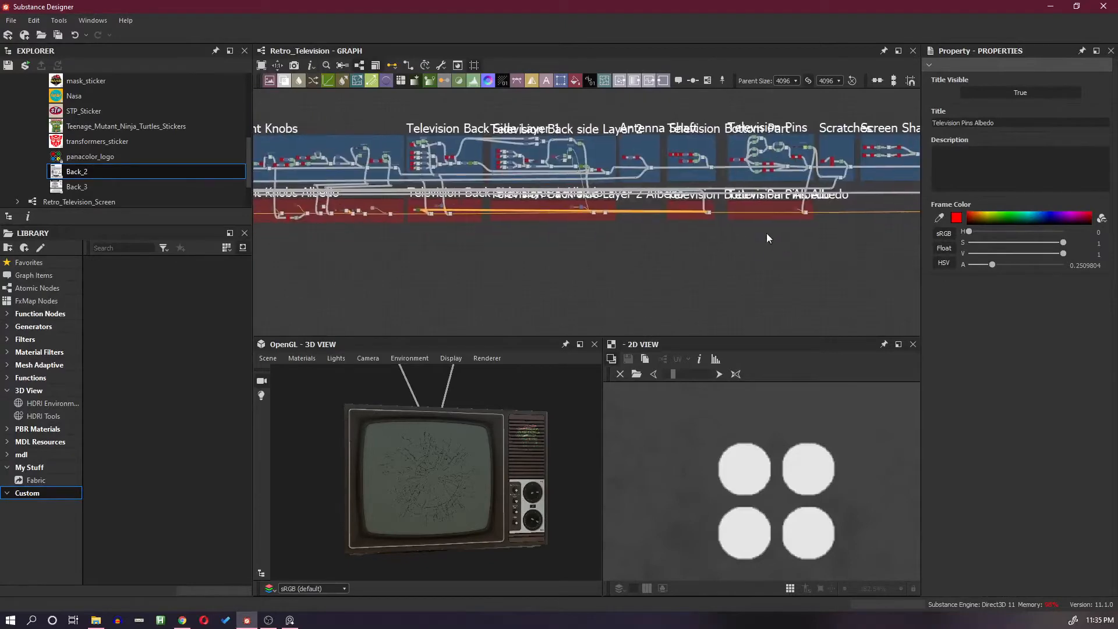
Rearrange the two output pairs so the Metallic node and its Uniform Color sit above the Roughness pair
{"action": "scroll", "coordinate": [607, 232], "scroll_direction": "up", "scroll_amount": 4}
{"action": "scroll", "coordinate": [683, 250], "scroll_direction": "up", "scroll_amount": 5}
{"action": "scroll", "coordinate": [648, 211], "scroll_direction": "up", "scroll_amount": 4}
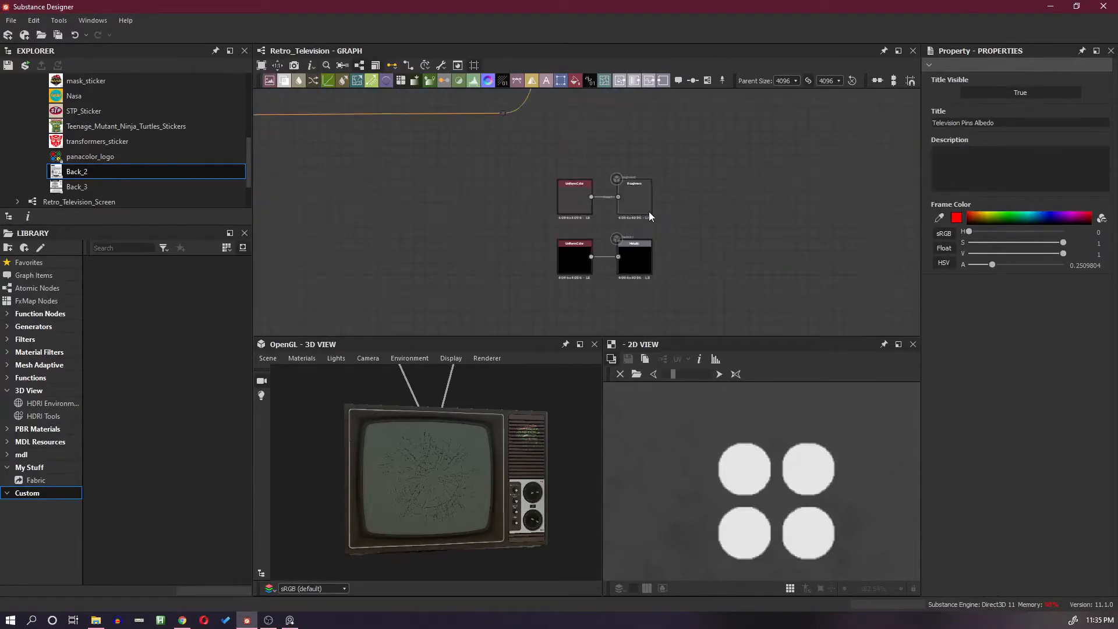
{"action": "scroll", "coordinate": [648, 211], "scroll_direction": "up", "scroll_amount": 2}
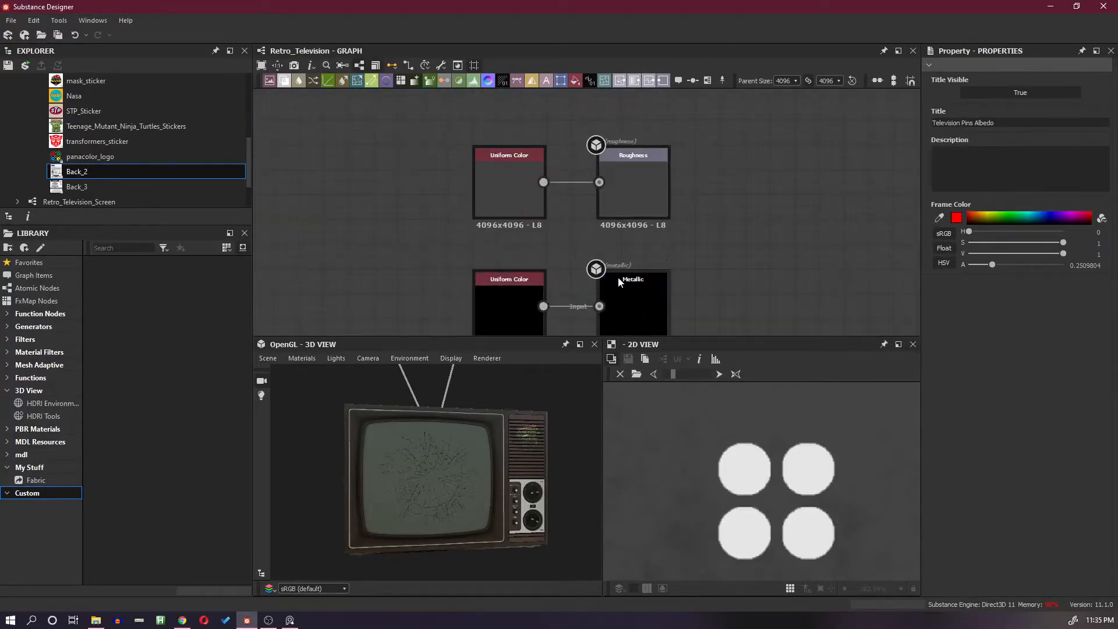
{"action": "left_click_drag", "start_coordinate": [501, 257], "coordinate": [844, 164]}
{"action": "left_click", "coordinate": [502, 124]}
{"action": "left_click_drag", "start_coordinate": [502, 124], "coordinate": [634, 306]}
{"action": "mouse_move", "coordinate": [631, 190]}
{"action": "left_mouse_down"}
{"action": "mouse_move", "coordinate": [809, 219]}
{"action": "mouse_move", "coordinate": [627, 194]}
{"action": "mouse_move", "coordinate": [641, 195]}
{"action": "left_mouse_up"}
{"action": "scroll", "coordinate": [576, 199], "scroll_direction": "down", "scroll_amount": 3}
{"action": "left_click", "coordinate": [475, 203]}
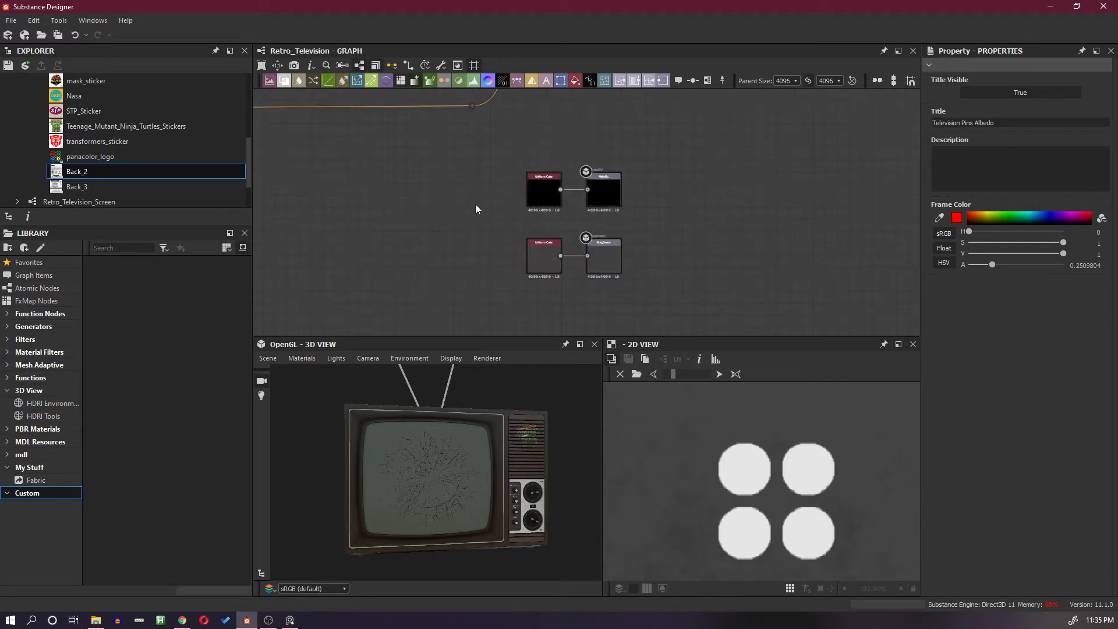
Move the Uniform Color node feeding the Metallic output to the graph's start, just below the Antenna Albedo frame
{"action": "left_click_drag", "start_coordinate": [547, 200], "coordinate": [346, 189]}
{"action": "scroll", "coordinate": [594, 231], "scroll_direction": "down", "scroll_amount": 4}
{"action": "middle_click_drag", "start_coordinate": [593, 231], "coordinate": [698, 216]}
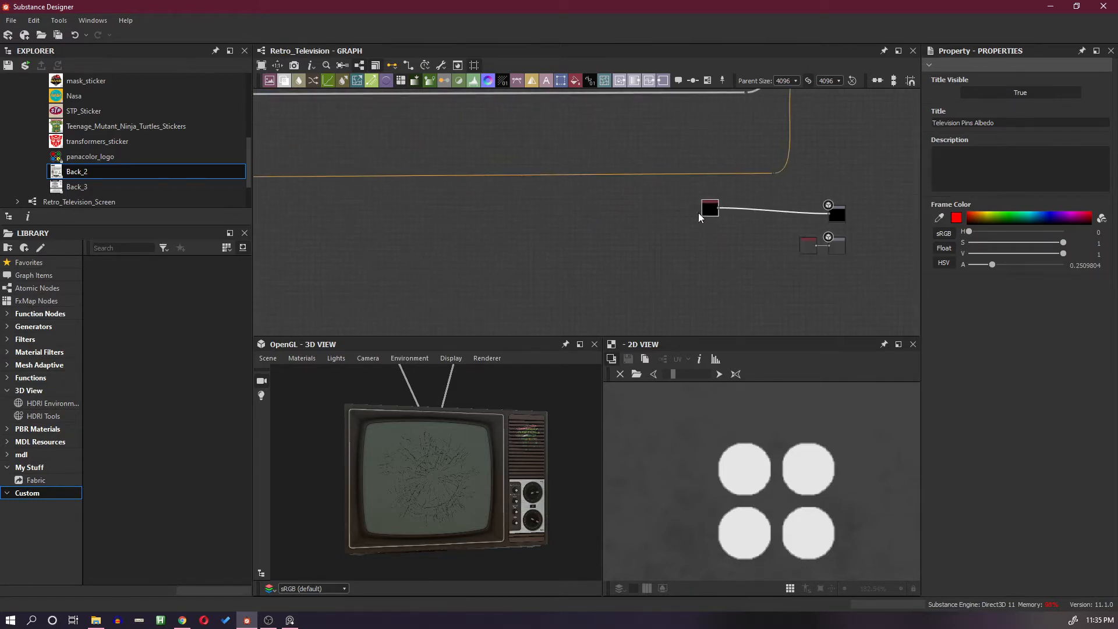
{"action": "scroll", "coordinate": [530, 226], "scroll_direction": "down", "scroll_amount": 7}
{"action": "left_click_drag", "start_coordinate": [711, 211], "coordinate": [396, 245]}
{"action": "middle_click_drag", "start_coordinate": [482, 250], "coordinate": [780, 258]}
{"action": "left_click_drag", "start_coordinate": [693, 252], "coordinate": [387, 244]}
{"action": "middle_click_drag", "start_coordinate": [639, 257], "coordinate": [703, 261]}
{"action": "left_click_drag", "start_coordinate": [704, 261], "coordinate": [422, 258]}
{"action": "middle_click_drag", "start_coordinate": [423, 257], "coordinate": [709, 264]}
{"action": "left_click_drag", "start_coordinate": [709, 264], "coordinate": [382, 256]}
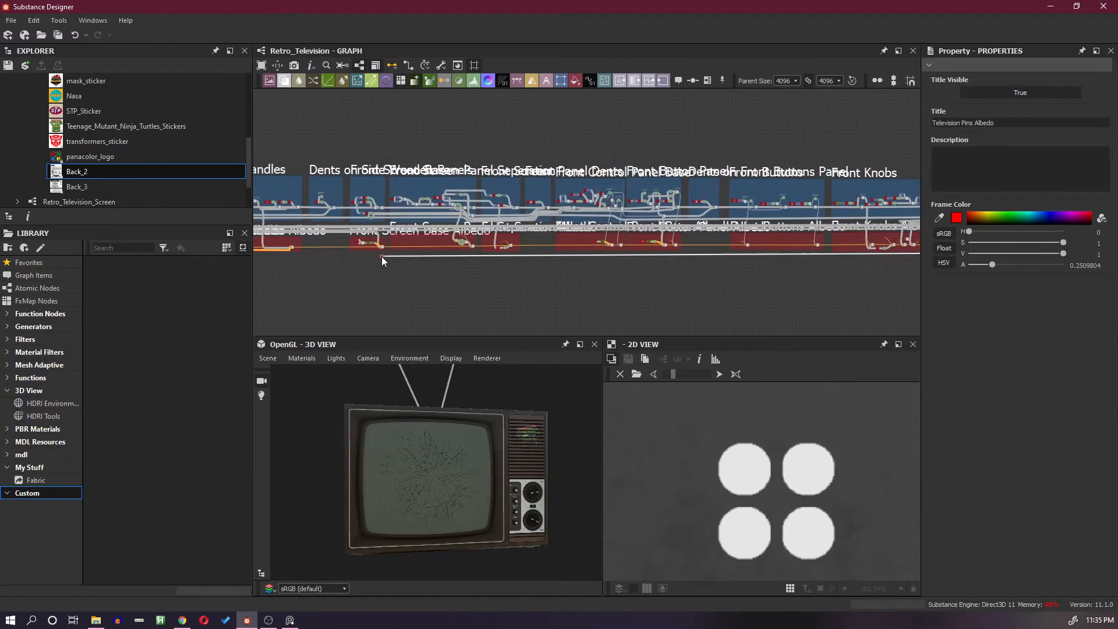
{"action": "middle_click_drag", "start_coordinate": [381, 256], "coordinate": [716, 274]}
{"action": "left_click_drag", "start_coordinate": [716, 273], "coordinate": [372, 284]}
{"action": "middle_click_drag", "start_coordinate": [373, 284], "coordinate": [759, 288]}
{"action": "left_click_drag", "start_coordinate": [759, 288], "coordinate": [483, 285]}
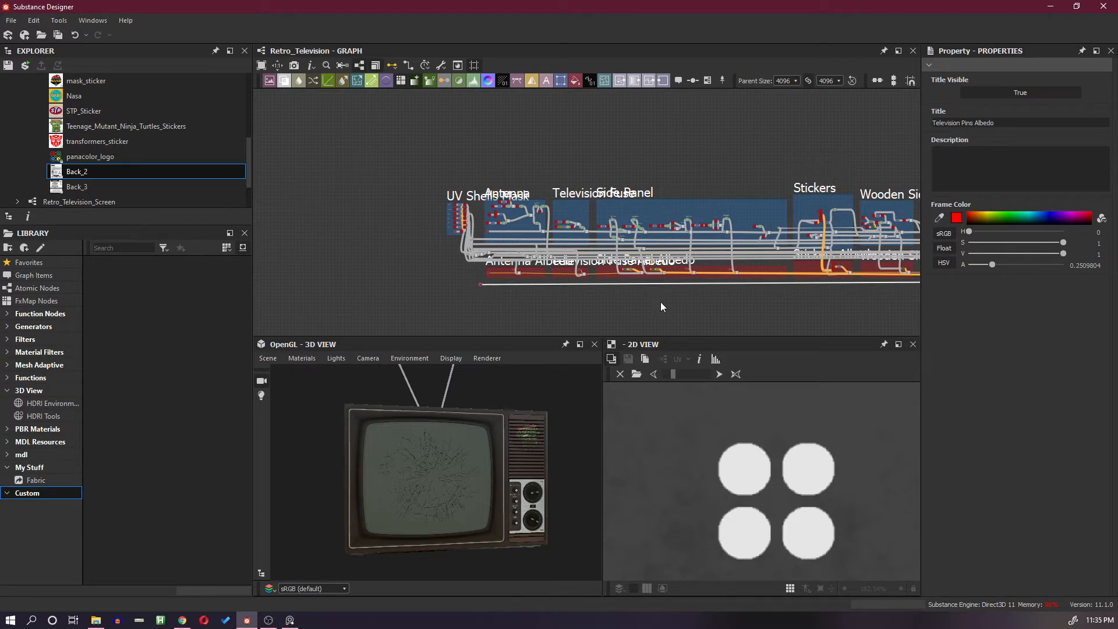
Nudge the Metallic output node down slightly at the graph's end, just above the Roughness output
{"action": "scroll", "coordinate": [669, 301], "scroll_direction": "down", "scroll_amount": 1}
{"action": "middle_click_drag", "start_coordinate": [709, 305], "coordinate": [266, 270]}
{"action": "middle_click_drag", "start_coordinate": [766, 271], "coordinate": [303, 267]}
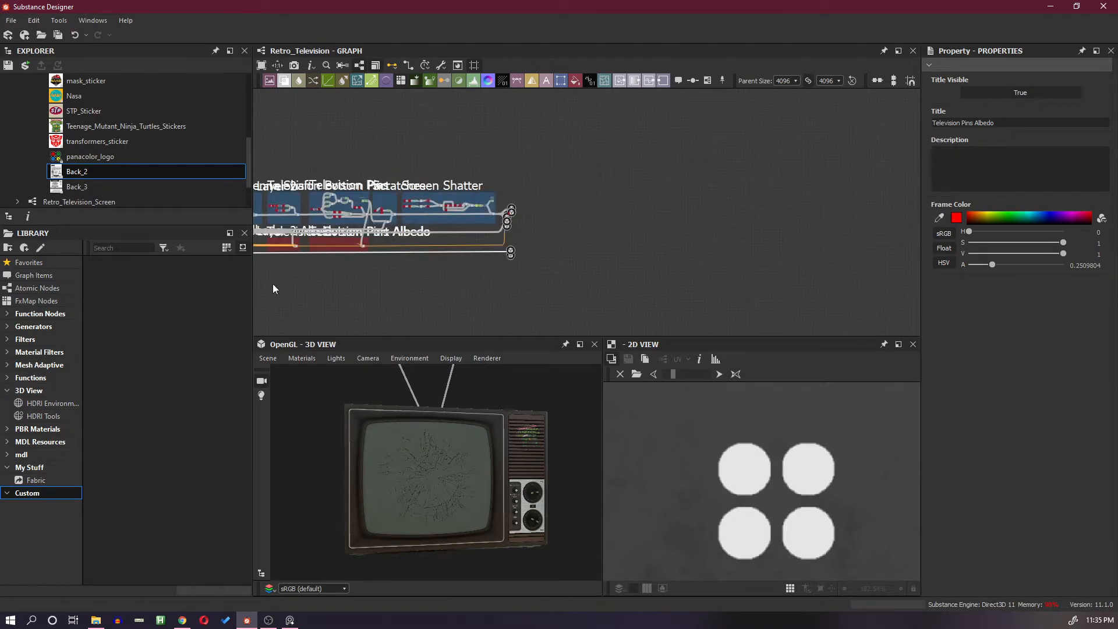
{"action": "scroll", "coordinate": [415, 243], "scroll_direction": "up", "scroll_amount": 5}
{"action": "middle_click_drag", "start_coordinate": [421, 244], "coordinate": [753, 244]}
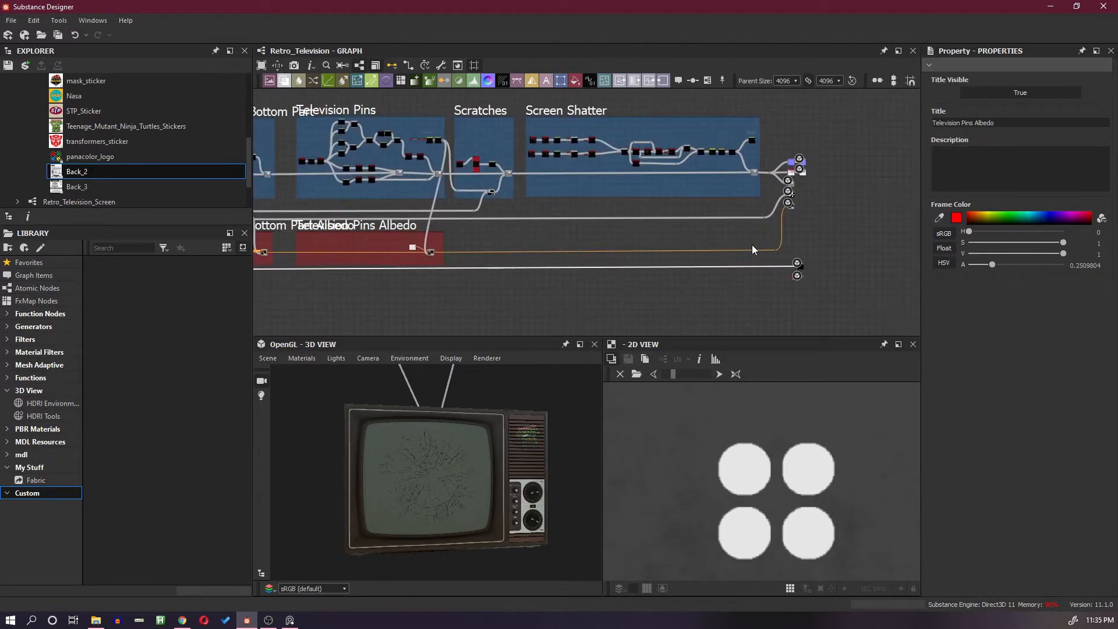
{"action": "scroll", "coordinate": [822, 267], "scroll_direction": "up", "scroll_amount": 3}
{"action": "scroll", "coordinate": [822, 266], "scroll_direction": "up", "scroll_amount": 2}
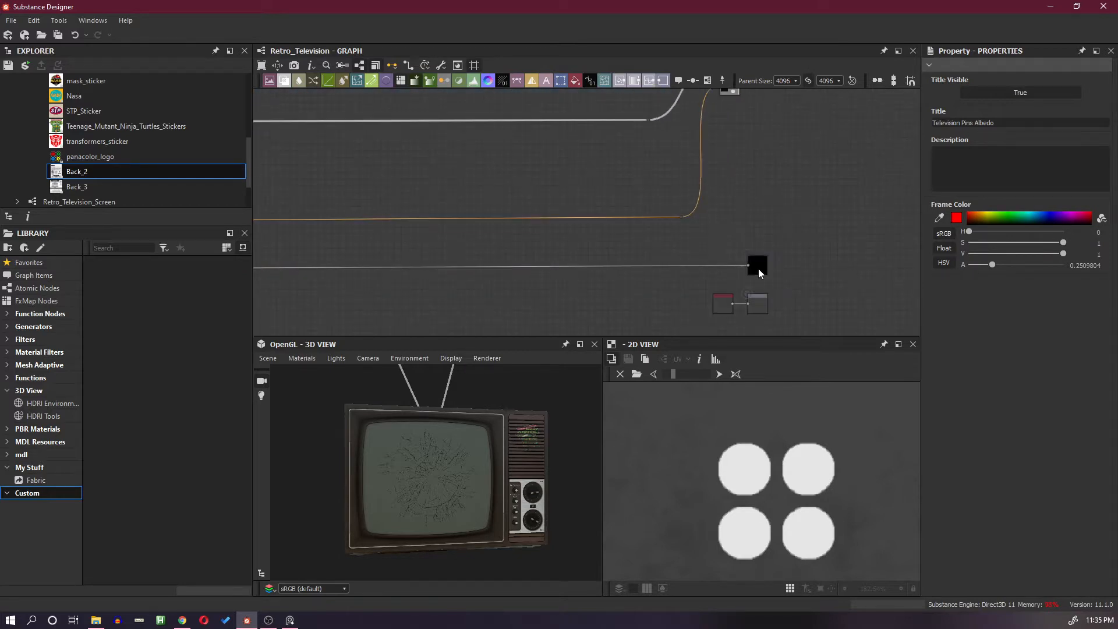
{"action": "left_click_drag", "start_coordinate": [758, 268], "coordinate": [758, 282]}
{"action": "scroll", "coordinate": [599, 279], "scroll_direction": "down", "scroll_amount": 7}
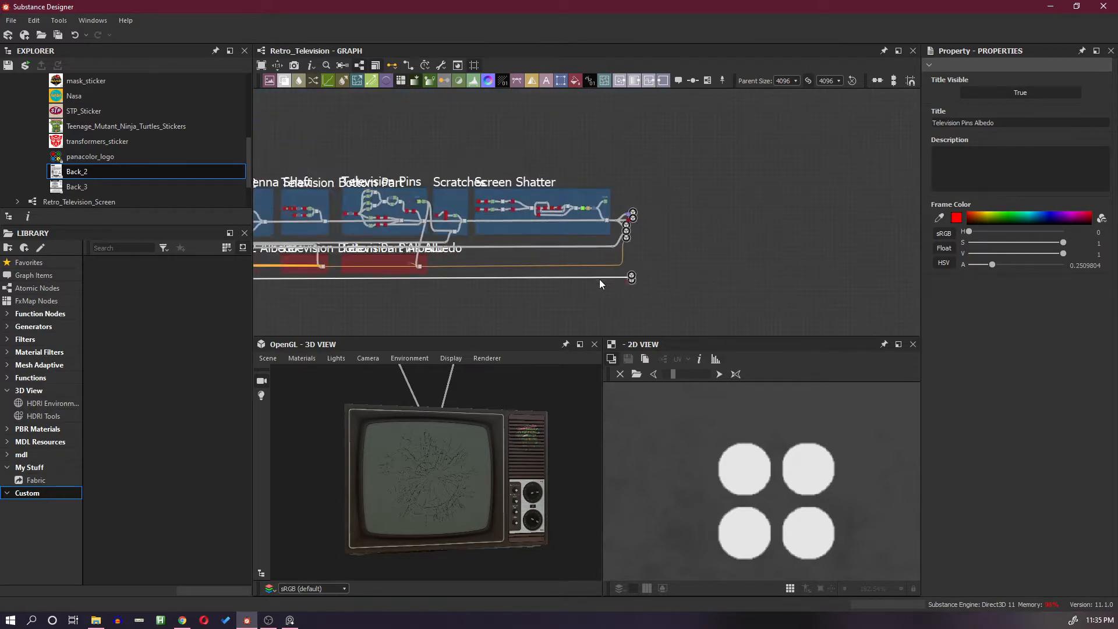
Nudge the Metallic chain's Uniform Color node up slightly beneath the Antenna Albedo frame
{"action": "middle_click_drag", "start_coordinate": [402, 278], "coordinate": [731, 276]}
{"action": "middle_click_drag", "start_coordinate": [448, 262], "coordinate": [728, 256]}
{"action": "middle_click_drag", "start_coordinate": [590, 276], "coordinate": [1042, 266]}
{"action": "middle_click_drag", "start_coordinate": [566, 267], "coordinate": [937, 274]}
{"action": "middle_click_drag", "start_coordinate": [517, 271], "coordinate": [686, 276]}
{"action": "scroll", "coordinate": [530, 281], "scroll_direction": "up", "scroll_amount": 5}
{"action": "scroll", "coordinate": [645, 268], "scroll_direction": "up", "scroll_amount": 2}
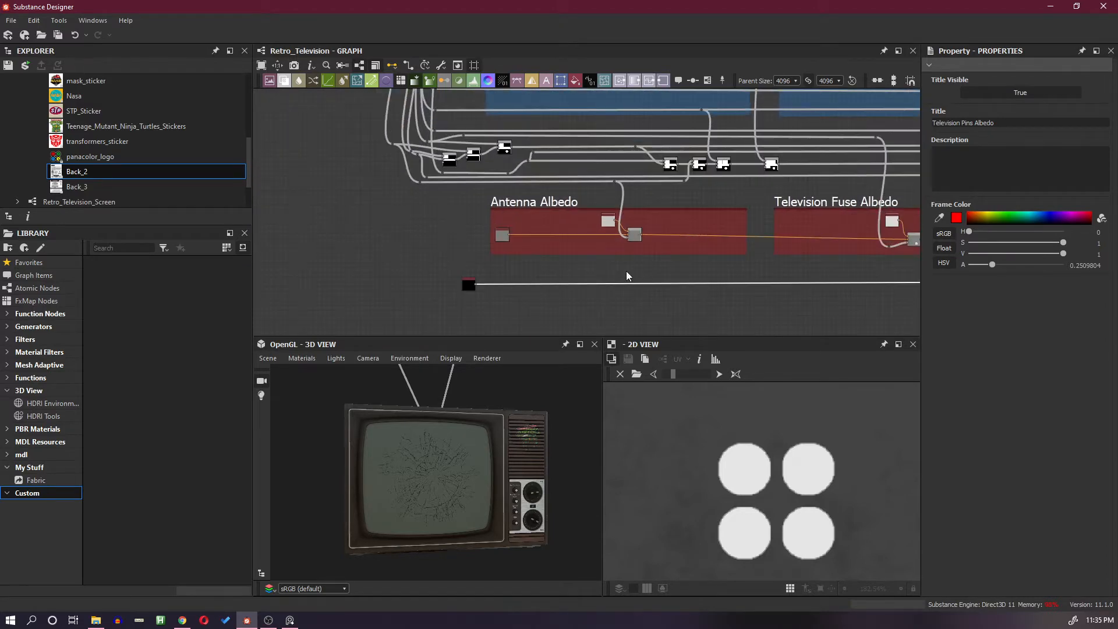
{"action": "left_click_drag", "start_coordinate": [470, 289], "coordinate": [466, 281]}
{"action": "scroll", "coordinate": [539, 263], "scroll_direction": "up", "scroll_amount": 1}
{"action": "scroll", "coordinate": [539, 263], "scroll_direction": "down", "scroll_amount": 4}
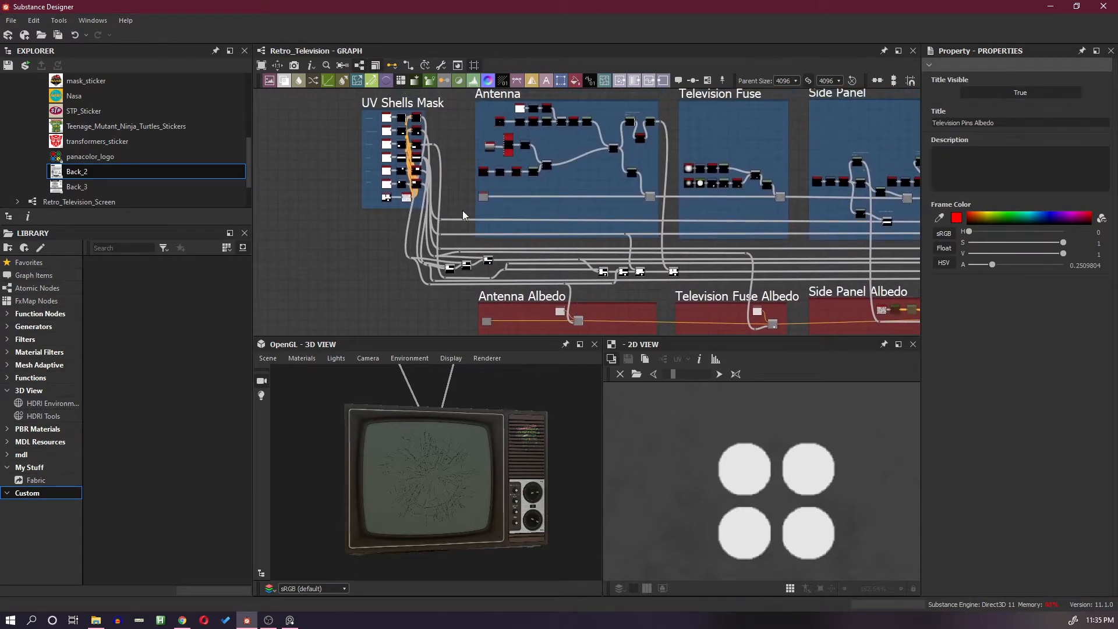
Insert a Blend node into the long link between the Uniform Color node and the Metallic output
{"action": "middle_click_drag", "start_coordinate": [463, 394], "coordinate": [460, 451]}
{"action": "left_click_drag", "start_coordinate": [418, 450], "coordinate": [407, 449]}
{"action": "scroll", "coordinate": [369, 404], "scroll_direction": "up", "scroll_amount": 4}
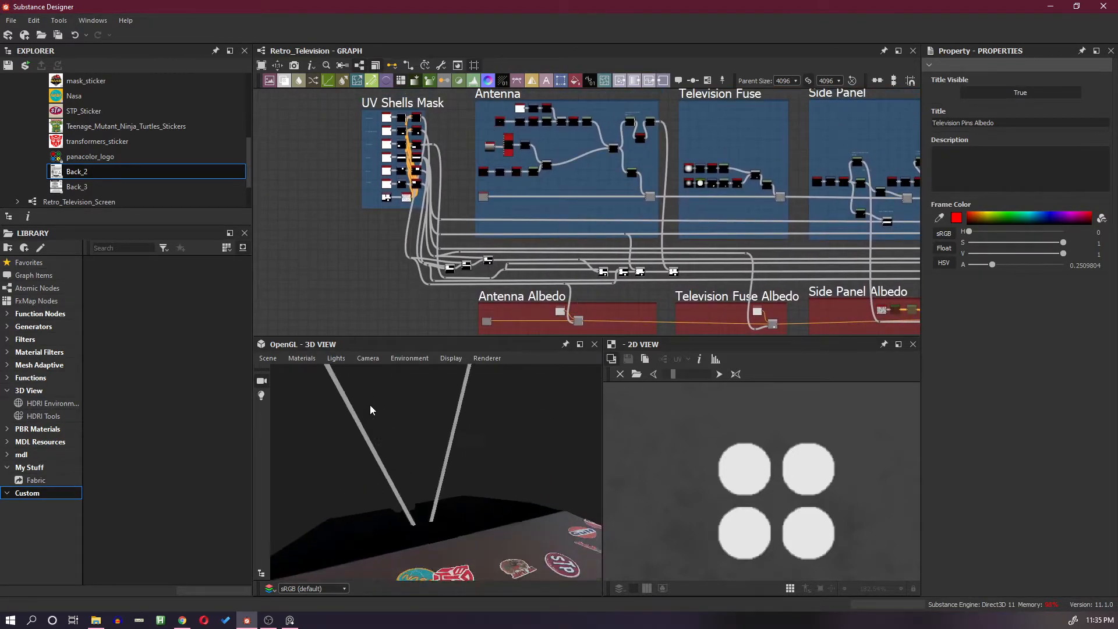
{"action": "left_click_drag", "start_coordinate": [369, 404], "coordinate": [391, 411]}
{"action": "left_click_drag", "start_coordinate": [460, 456], "coordinate": [469, 448]}
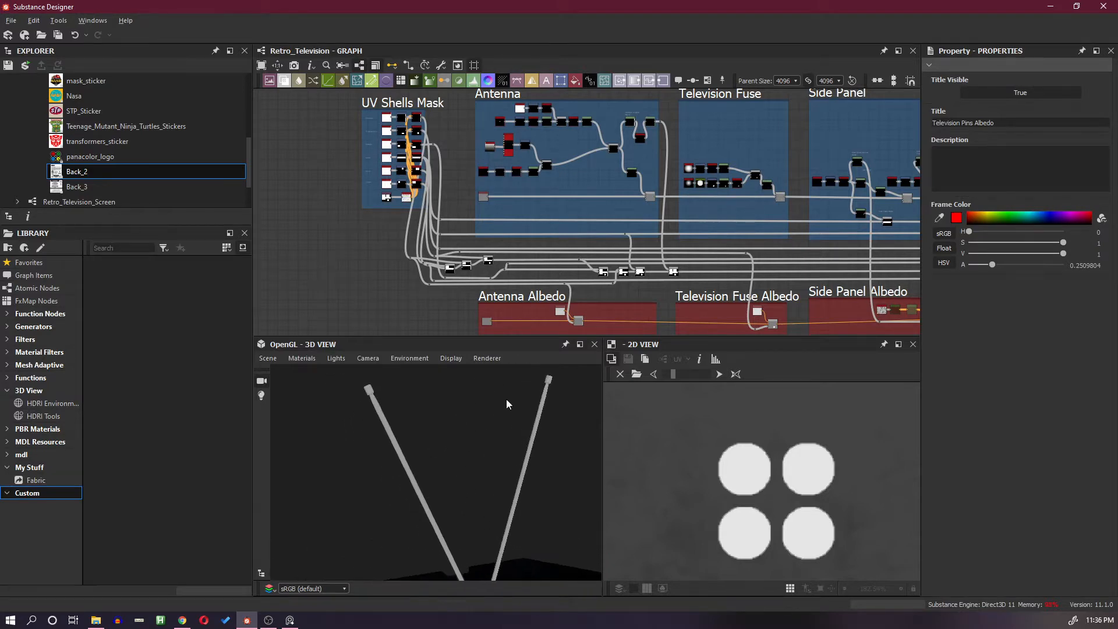
{"action": "middle_click_drag", "start_coordinate": [640, 248], "coordinate": [645, 56]}
{"action": "scroll", "coordinate": [575, 158], "scroll_direction": "up", "scroll_amount": 2}
{"action": "middle_click_drag", "start_coordinate": [617, 164], "coordinate": [625, 259]}
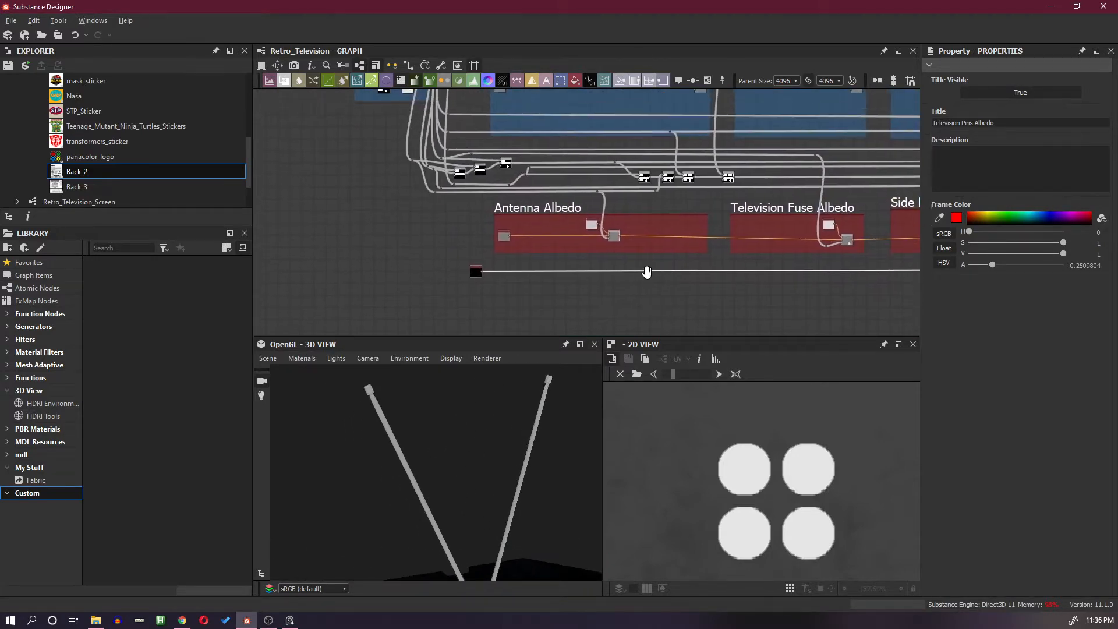
{"action": "scroll", "coordinate": [625, 257], "scroll_direction": "up", "scroll_amount": 3}
{"action": "scroll", "coordinate": [561, 270], "scroll_direction": "up", "scroll_amount": 1}
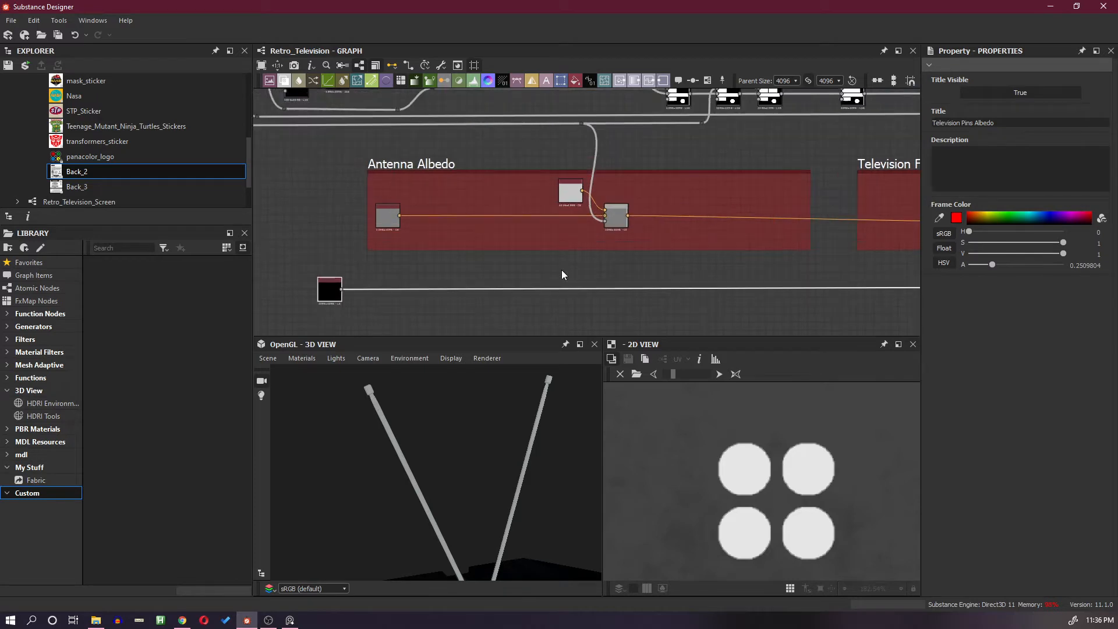
{"action": "left_click_drag", "start_coordinate": [634, 267], "coordinate": [647, 304]}
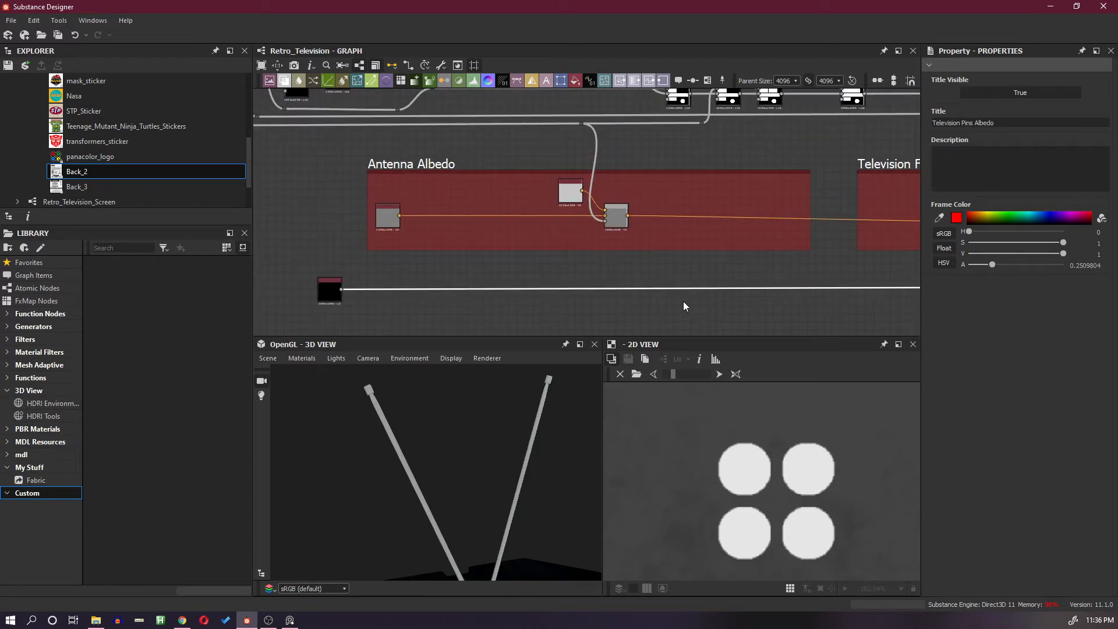
{"action": "key", "text": "space"}
{"action": "left_click", "coordinate": [711, 276]}
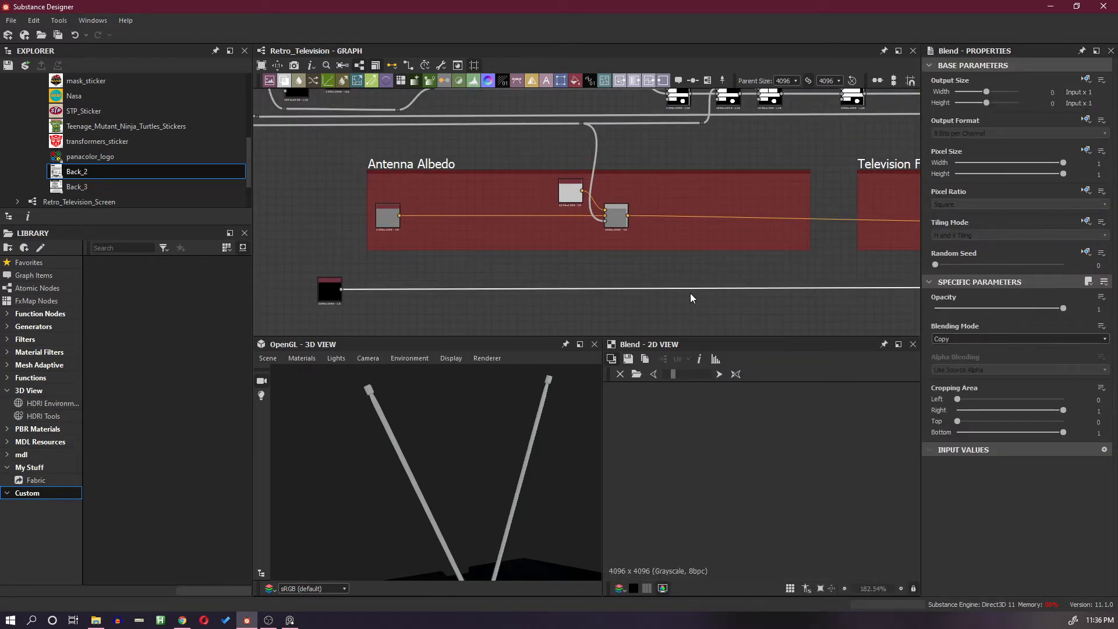
Find the new Blend node along the metallic link and move it beneath the Antenna Albedo frame's Blend node
{"action": "scroll", "coordinate": [690, 292], "scroll_direction": "down", "scroll_amount": 6}
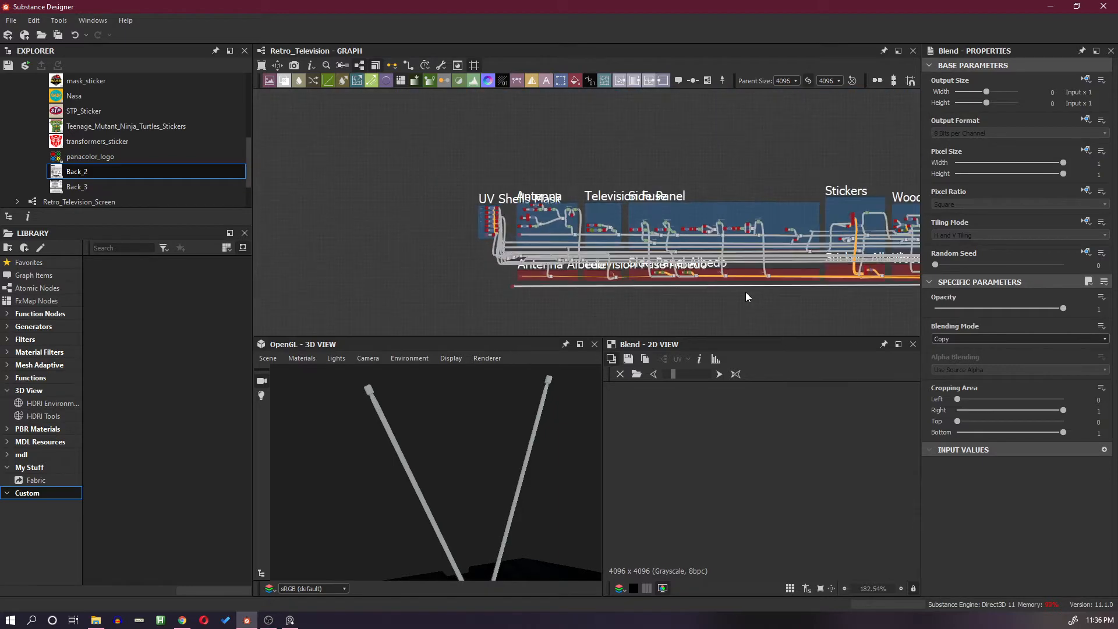
{"action": "middle_click_drag", "start_coordinate": [745, 293], "coordinate": [378, 281]}
{"action": "middle_click_drag", "start_coordinate": [695, 291], "coordinate": [367, 284]}
{"action": "middle_click_drag", "start_coordinate": [745, 294], "coordinate": [355, 284]}
{"action": "middle_click_drag", "start_coordinate": [742, 289], "coordinate": [334, 283]}
{"action": "scroll", "coordinate": [657, 271], "scroll_direction": "up", "scroll_amount": 5}
{"action": "scroll", "coordinate": [643, 276], "scroll_direction": "down", "scroll_amount": 3}
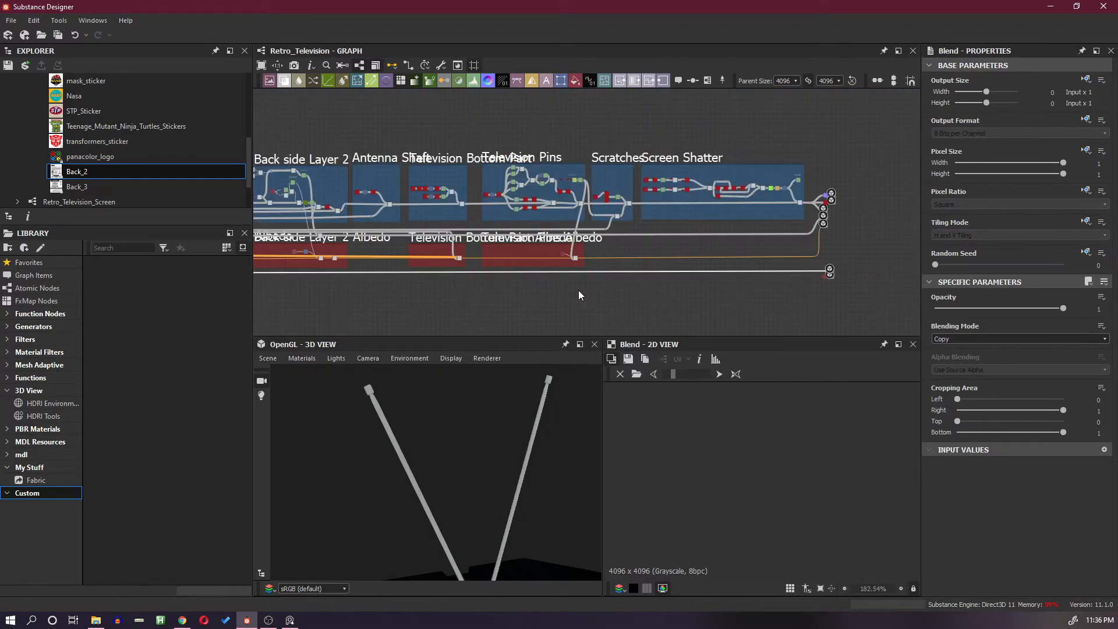
{"action": "middle_click_drag", "start_coordinate": [578, 295], "coordinate": [748, 289]}
{"action": "middle_click_drag", "start_coordinate": [593, 295], "coordinate": [735, 294]}
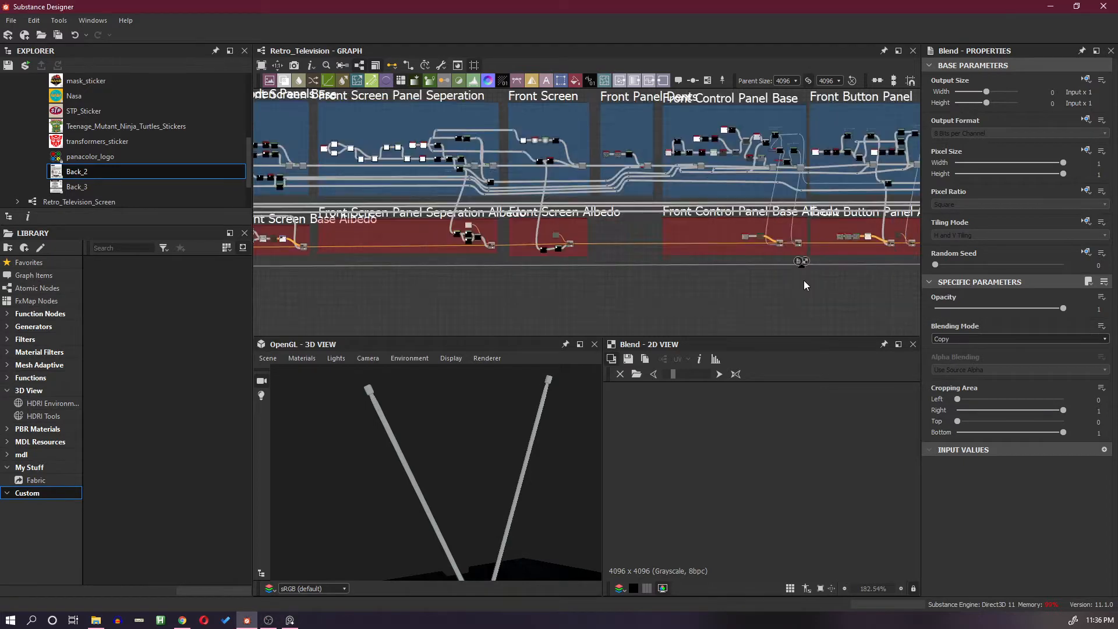
{"action": "scroll", "coordinate": [803, 277], "scroll_direction": "up", "scroll_amount": 3}
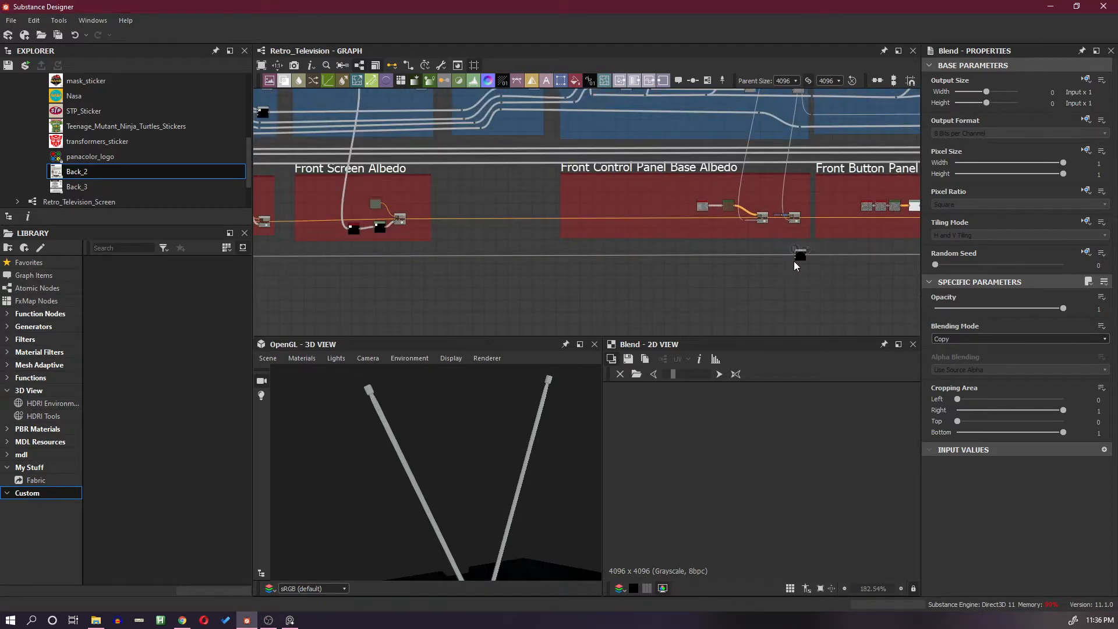
{"action": "left_click_drag", "start_coordinate": [797, 258], "coordinate": [399, 280]}
{"action": "scroll", "coordinate": [463, 265], "scroll_direction": "down", "scroll_amount": 3}
{"action": "middle_click_drag", "start_coordinate": [400, 280], "coordinate": [755, 269]}
{"action": "left_click_drag", "start_coordinate": [756, 268], "coordinate": [363, 281]}
{"action": "middle_click_drag", "start_coordinate": [363, 281], "coordinate": [840, 274]}
{"action": "left_click_drag", "start_coordinate": [840, 274], "coordinate": [358, 260]}
{"action": "middle_click_drag", "start_coordinate": [358, 260], "coordinate": [816, 260]}
{"action": "left_click_drag", "start_coordinate": [816, 259], "coordinate": [361, 253]}
{"action": "middle_click_drag", "start_coordinate": [361, 253], "coordinate": [788, 261]}
{"action": "left_click_drag", "start_coordinate": [788, 261], "coordinate": [685, 262]}
{"action": "scroll", "coordinate": [675, 264], "scroll_direction": "up", "scroll_amount": 10}
{"action": "middle_click_drag", "start_coordinate": [612, 279], "coordinate": [758, 284]}
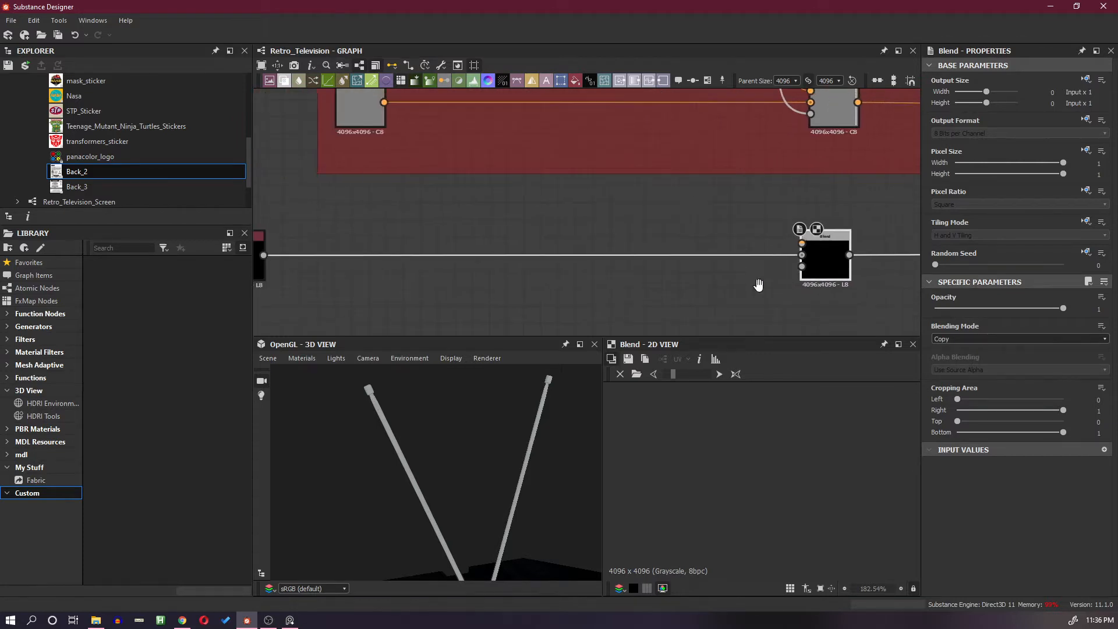
{"action": "scroll", "coordinate": [700, 276], "scroll_direction": "down", "scroll_amount": 4}
{"action": "scroll", "coordinate": [732, 283], "scroll_direction": "up", "scroll_amount": 3}
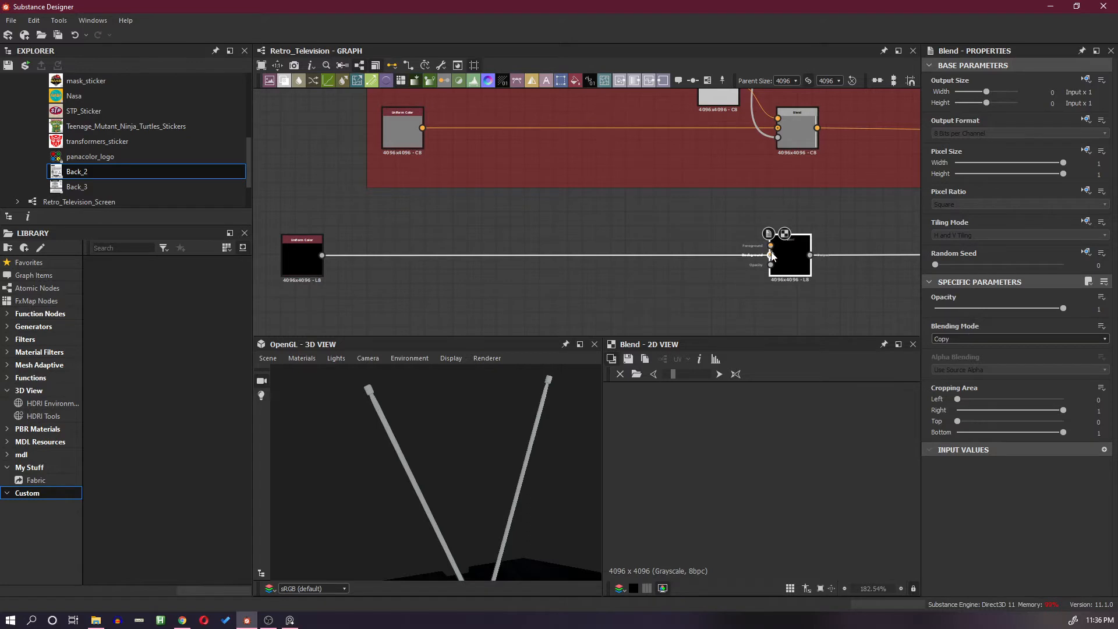
Disconnect the Uniform Color node from the metallic Blend's background input and delete that Uniform Color node
{"action": "left_click_drag", "start_coordinate": [771, 256], "coordinate": [694, 269]}
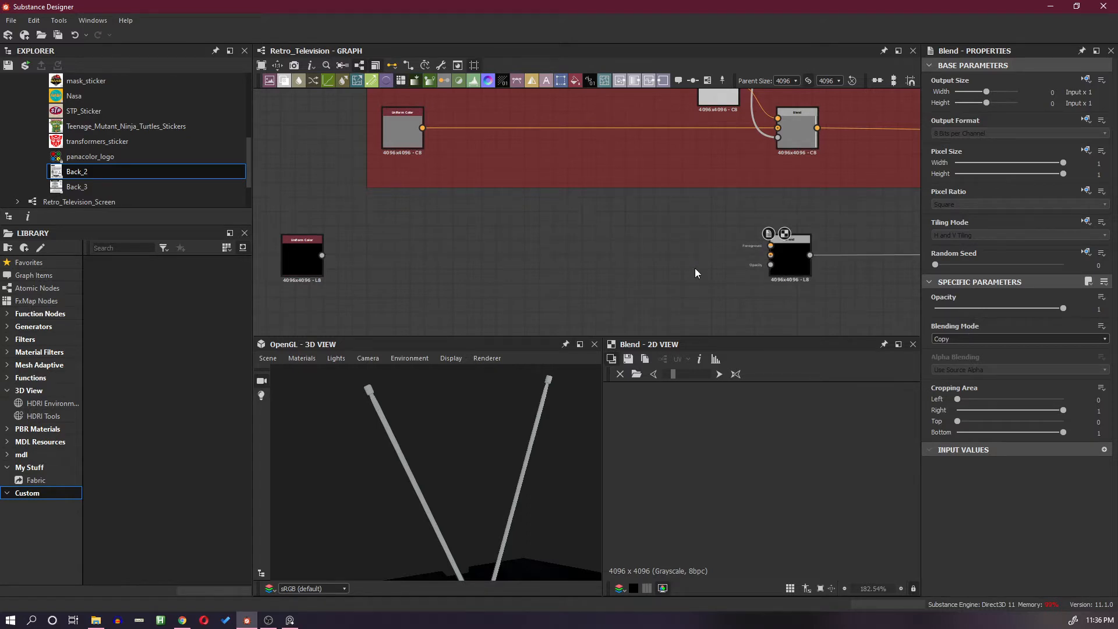
{"action": "left_click", "coordinate": [321, 256]}
{"action": "key", "text": "Delete"}
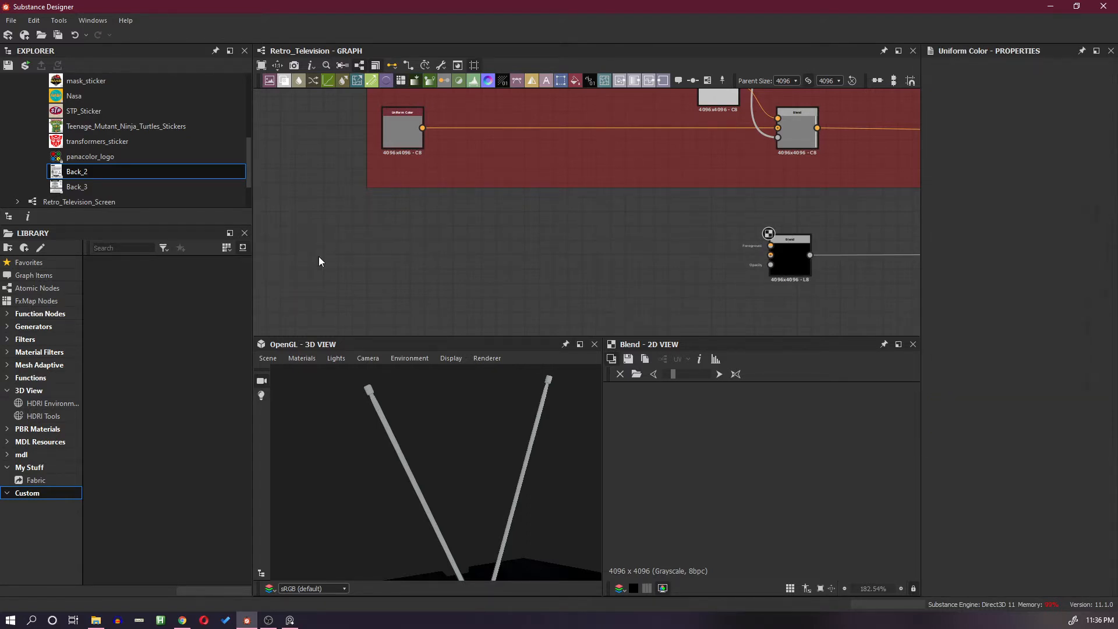
Add a Dot on the mask link entering the Antenna Albedo Blend and connect it to the metallic Blend's opacity input
{"action": "scroll", "coordinate": [751, 208], "scroll_direction": "down", "scroll_amount": 3}
{"action": "middle_click_drag", "start_coordinate": [735, 141], "coordinate": [655, 300]}
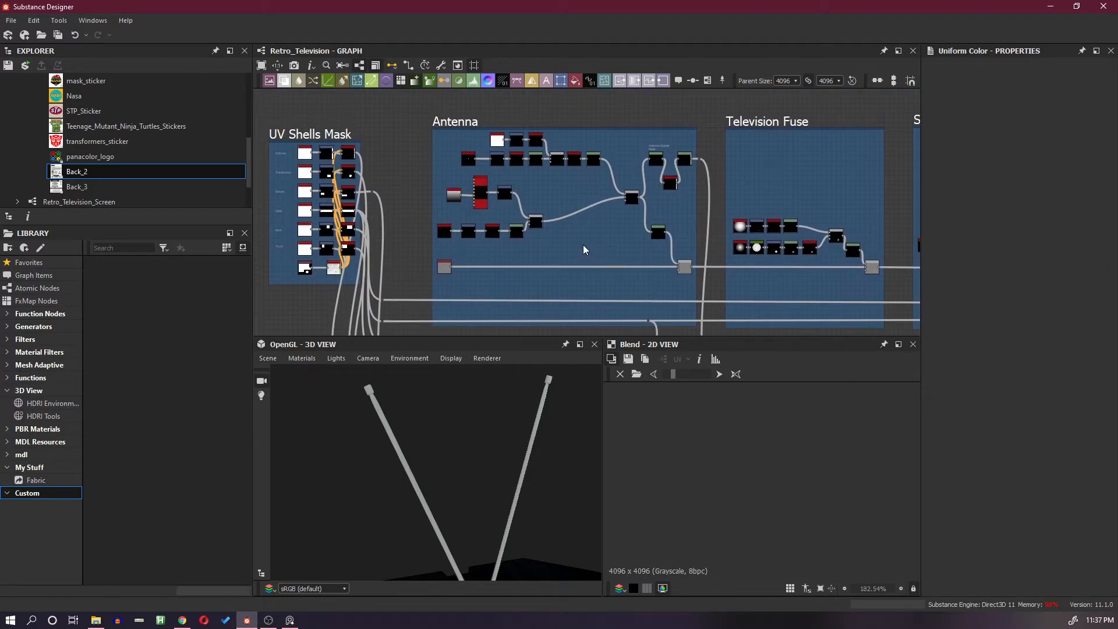
{"action": "scroll", "coordinate": [585, 244], "scroll_direction": "up", "scroll_amount": 1}
{"action": "middle_click_drag", "start_coordinate": [628, 229], "coordinate": [617, 59]}
{"action": "middle_click_drag", "start_coordinate": [581, 248], "coordinate": [645, 111]}
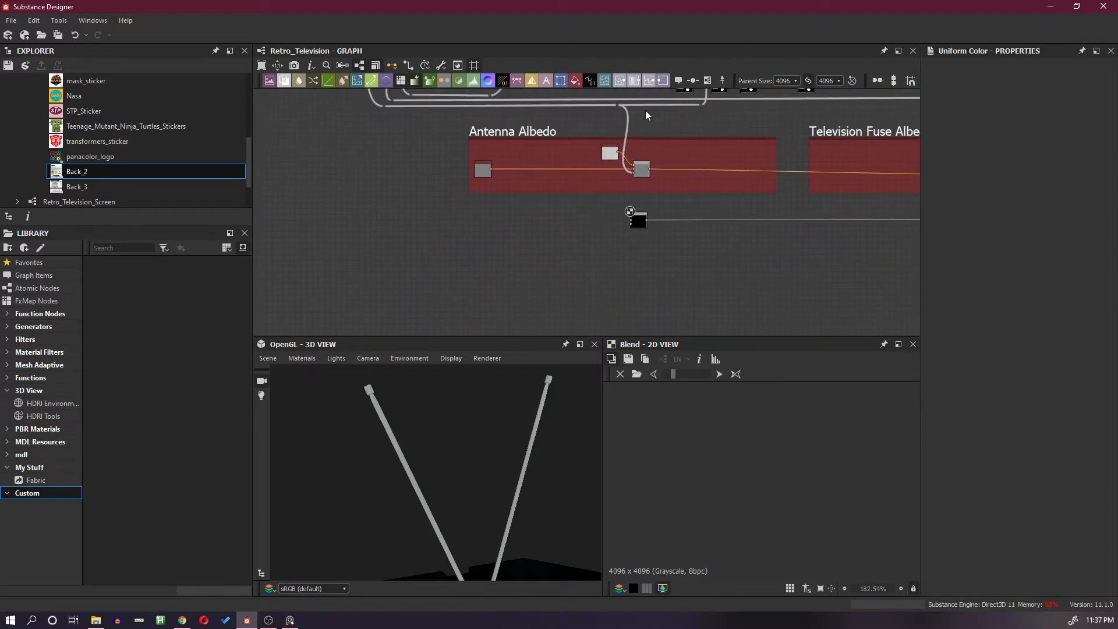
{"action": "scroll", "coordinate": [622, 170], "scroll_direction": "up", "scroll_amount": 3}
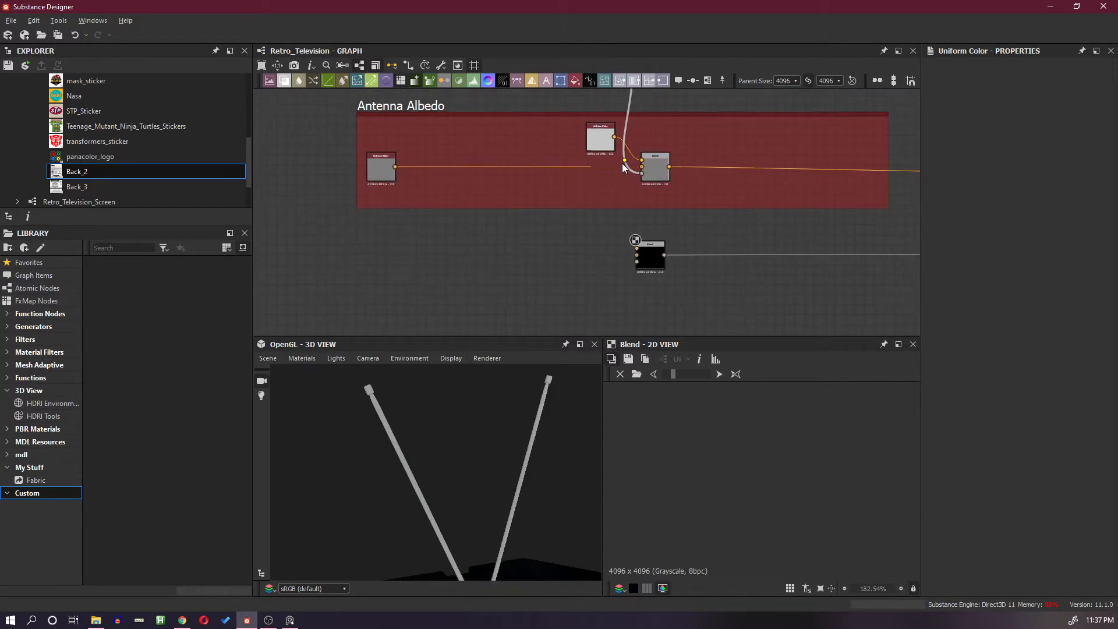
{"action": "left_click", "coordinate": [624, 162], "text": "alt"}
{"action": "left_click_drag", "start_coordinate": [625, 163], "coordinate": [636, 261]}
{"action": "scroll", "coordinate": [641, 256], "scroll_direction": "up", "scroll_amount": 2}
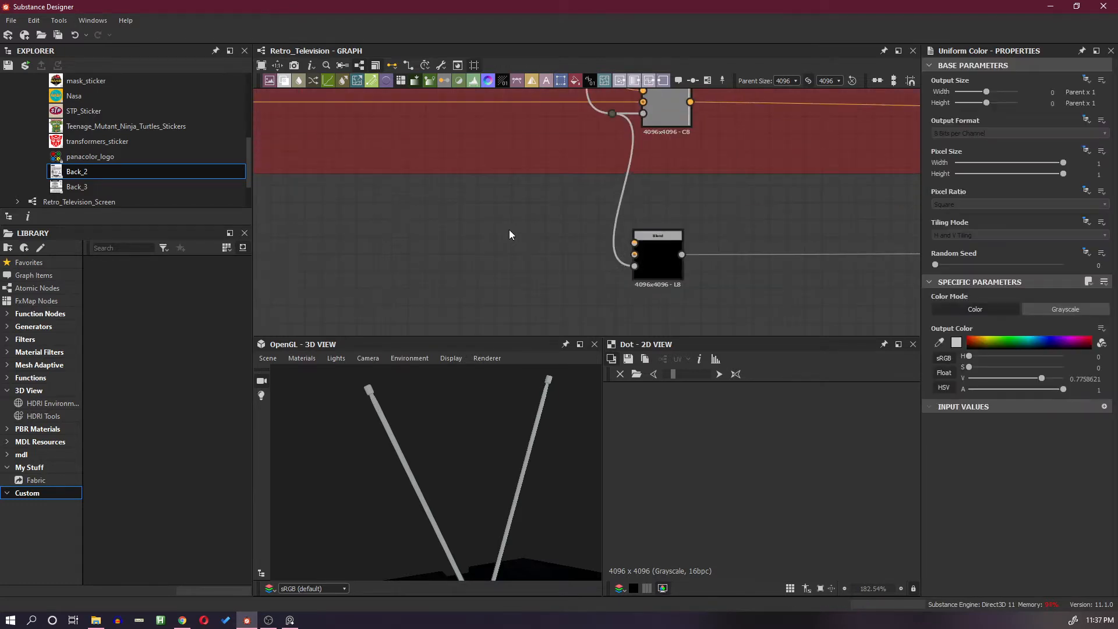
Add a Fractal Sum Base node and connect its output to the metallic Blend's foreground input
{"action": "scroll", "coordinate": [531, 228], "scroll_direction": "down", "scroll_amount": 3}
{"action": "scroll", "coordinate": [543, 234], "scroll_direction": "up", "scroll_amount": 3}
{"action": "key", "text": "space"}
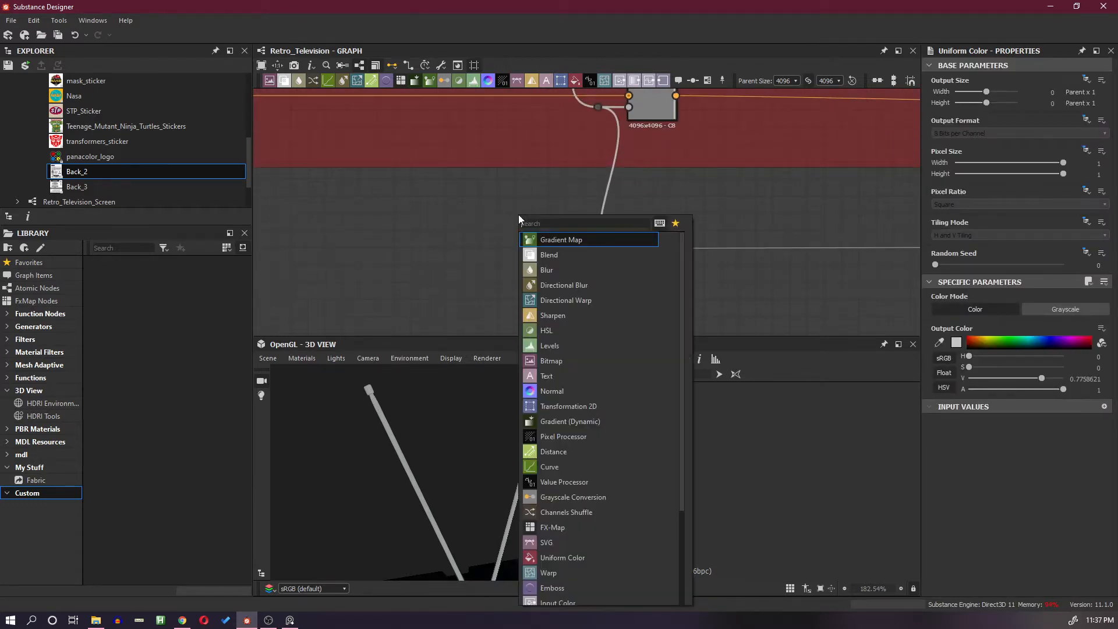
{"action": "type", "text": "fr"}
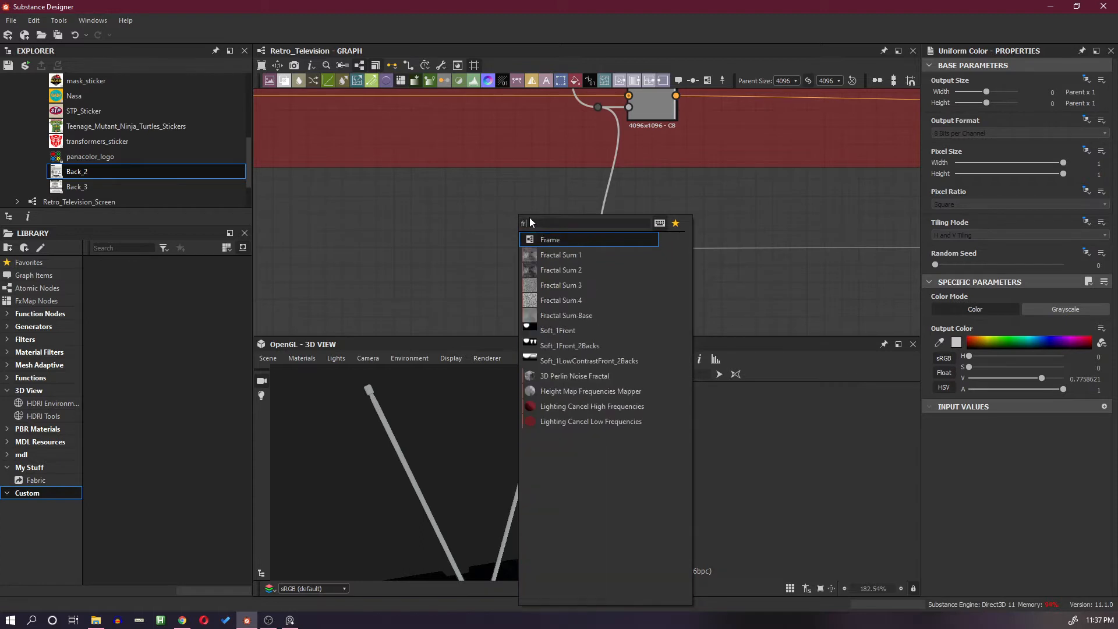
{"action": "left_click", "coordinate": [581, 315]}
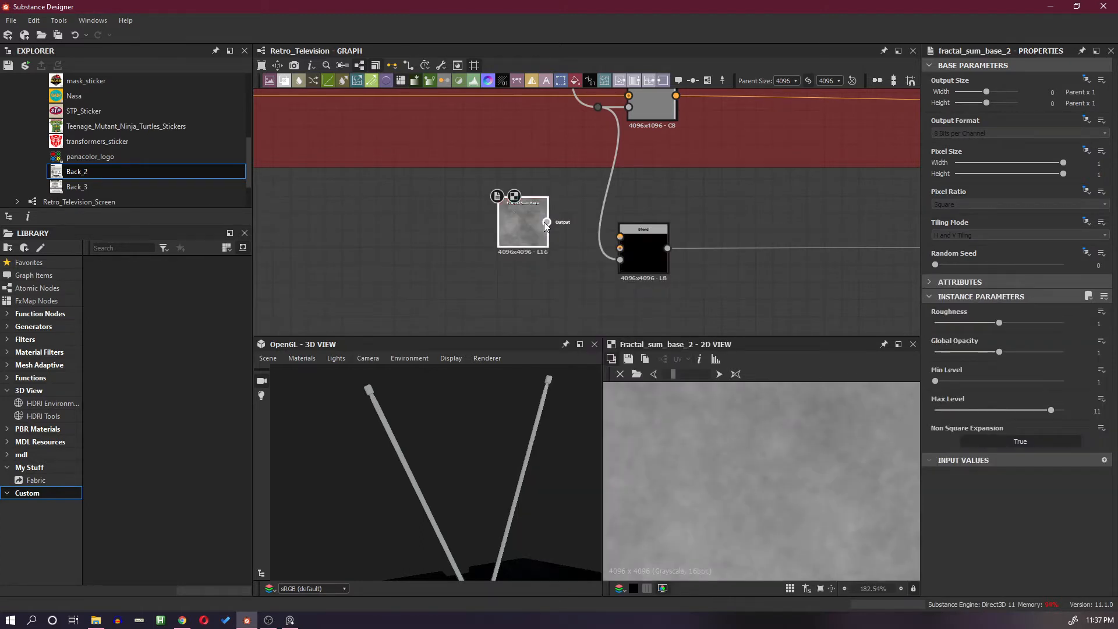
Set the Fractal Sum Base node's Roughness to 1.47 and its Global Opacity to 0.99
{"action": "mouse_move", "coordinate": [445, 438]}
{"action": "left_mouse_down"}
{"action": "mouse_move", "coordinate": [389, 401]}
{"action": "mouse_move", "coordinate": [451, 431]}
{"action": "mouse_move", "coordinate": [491, 421]}
{"action": "mouse_move", "coordinate": [452, 400]}
{"action": "mouse_move", "coordinate": [431, 404]}
{"action": "mouse_move", "coordinate": [449, 425]}
{"action": "left_mouse_up"}
{"action": "scroll", "coordinate": [431, 402], "scroll_direction": "up", "scroll_amount": 3}
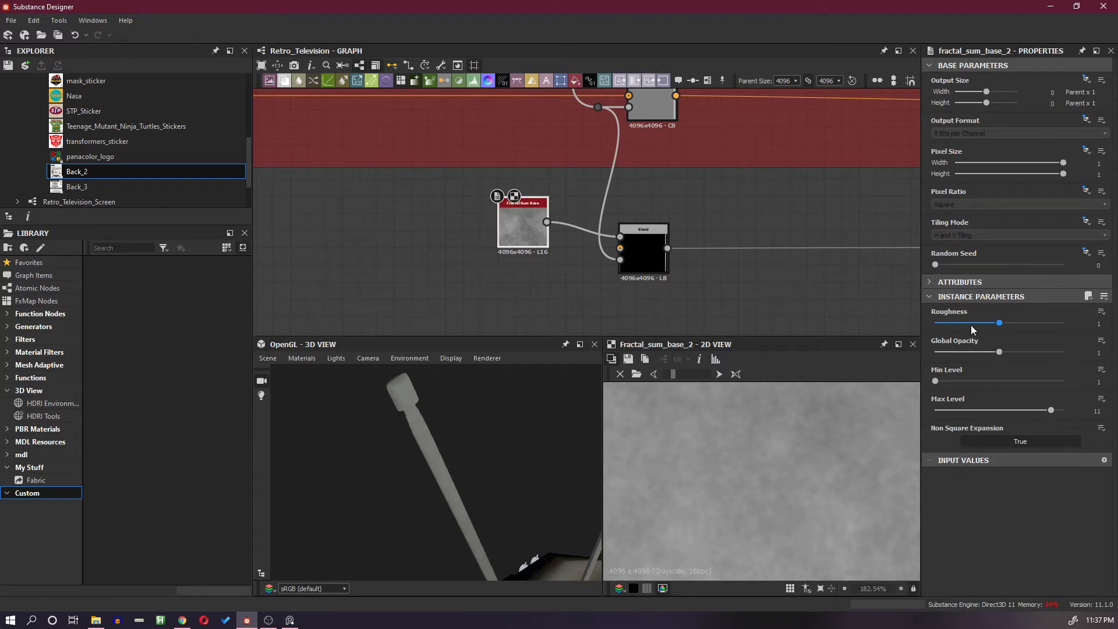
{"action": "left_click_drag", "start_coordinate": [999, 323], "coordinate": [999, 354]}
{"action": "left_click", "coordinate": [1024, 322]}
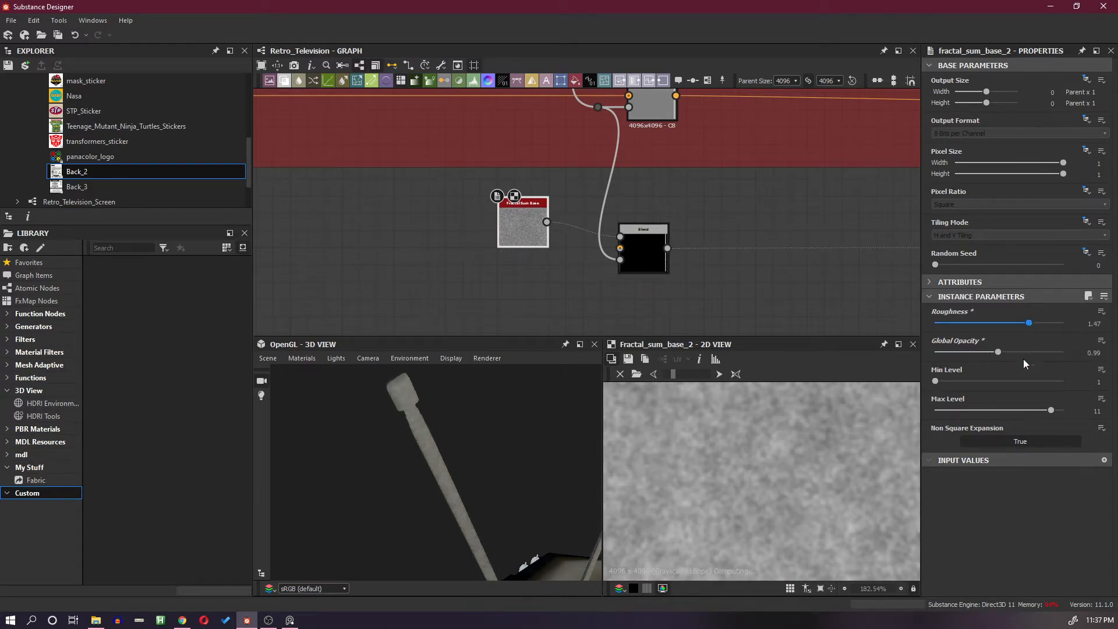
Set the Fractal Sum Base node's Min Level to 3 and its Max Level to 10
{"action": "left_click", "coordinate": [1015, 381]}
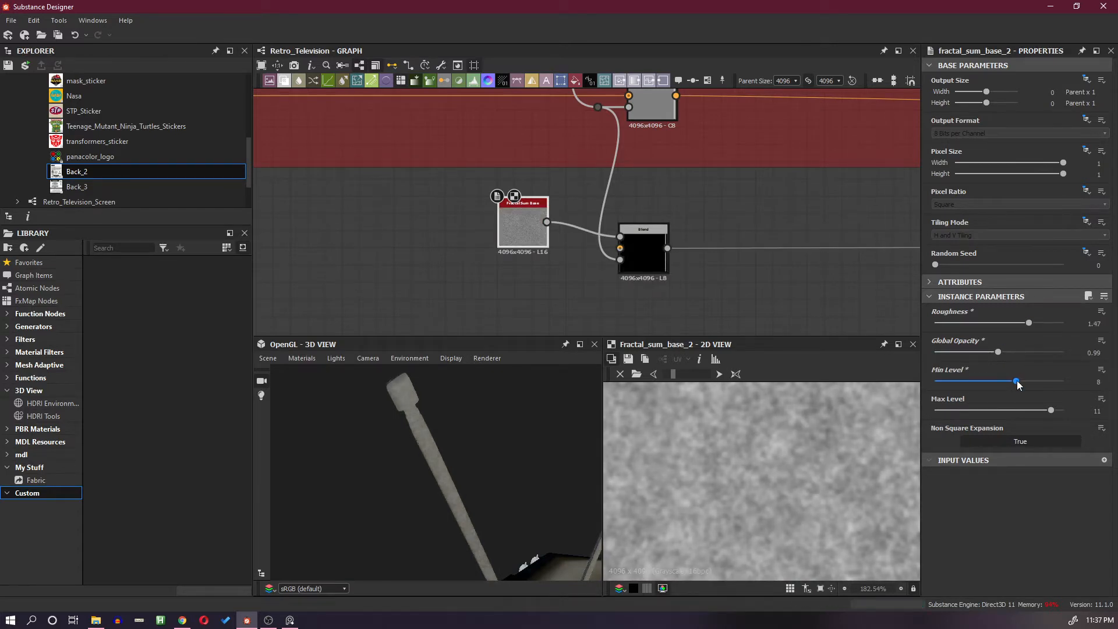
{"action": "left_click_drag", "start_coordinate": [1016, 382], "coordinate": [1040, 414]}
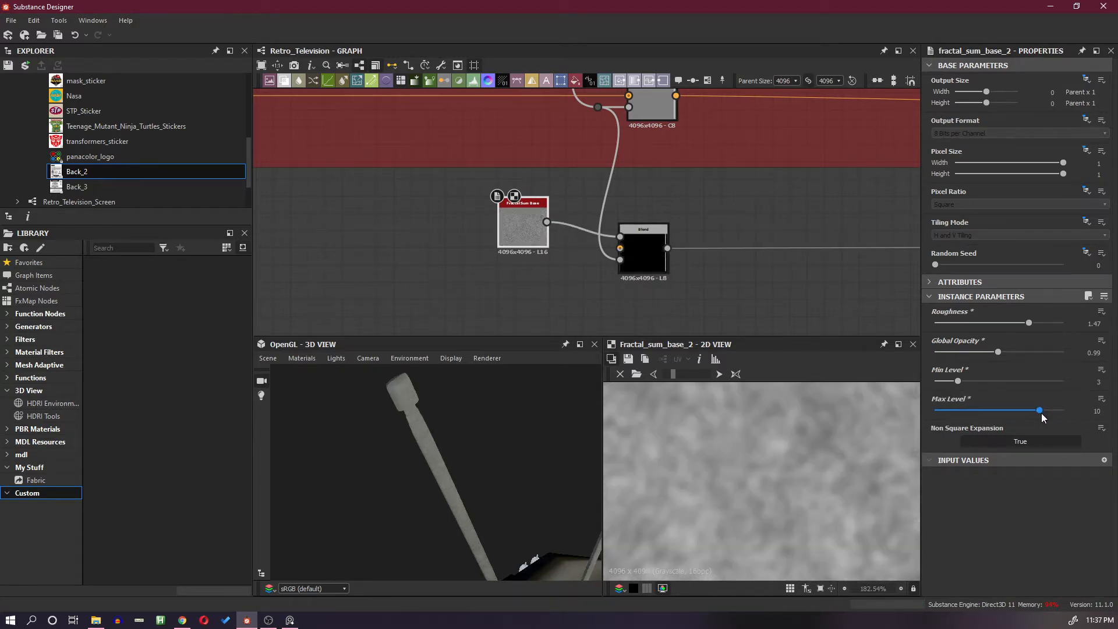
{"action": "scroll", "coordinate": [802, 463], "scroll_direction": "down", "scroll_amount": 10}
{"action": "left_click_drag", "start_coordinate": [488, 442], "coordinate": [474, 436]}
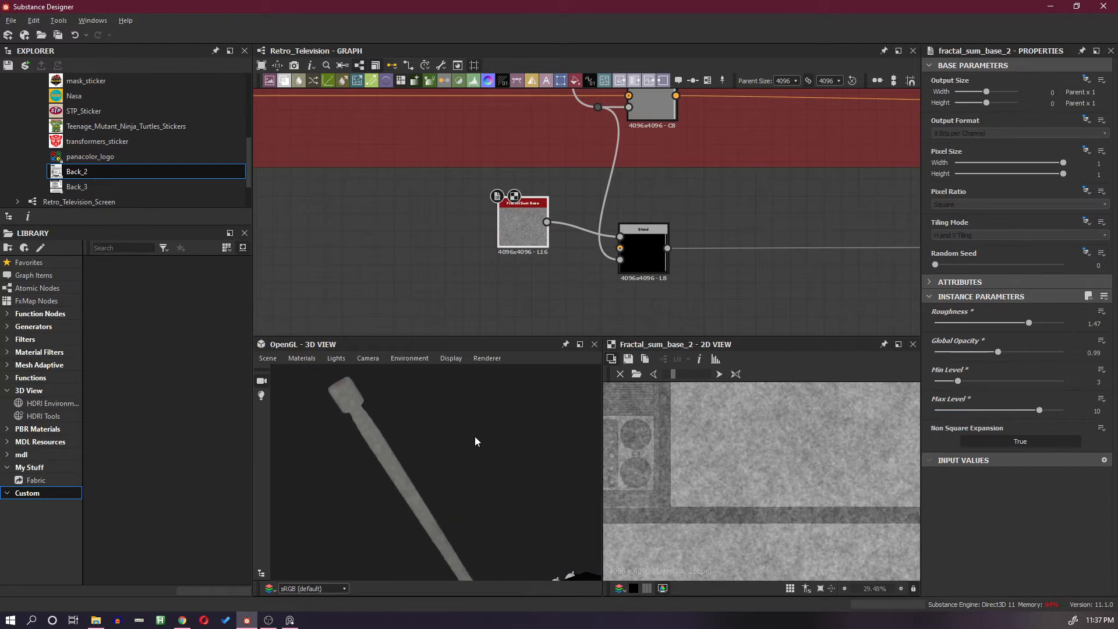
Move the Fractal Sum Base node away from the metallic Blend and insert a Histogram Range node on the link between them
{"action": "left_click_drag", "start_coordinate": [517, 241], "coordinate": [406, 243]}
{"action": "left_click", "coordinate": [503, 231]}
{"action": "key", "text": "space"}
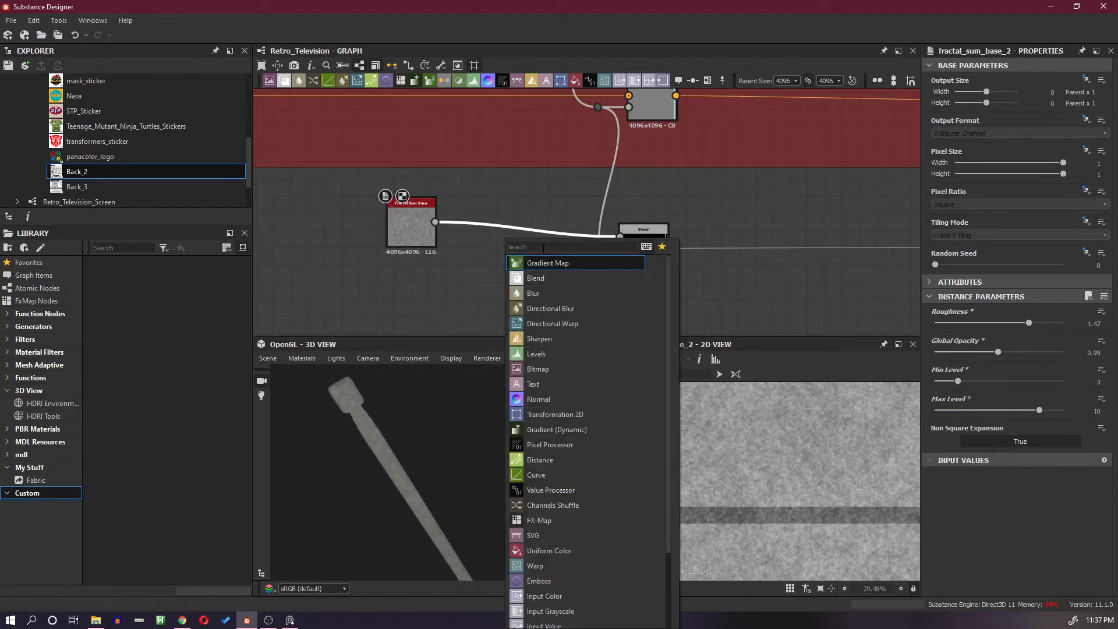
{"action": "type", "text": "ra"}
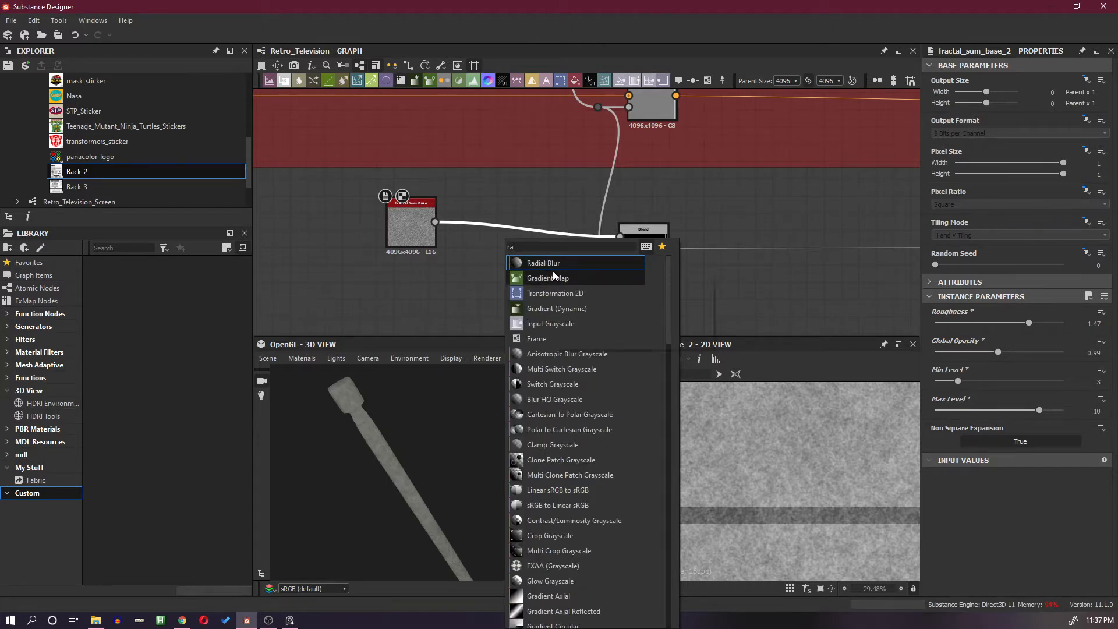
{"action": "type", "text": "ng"}
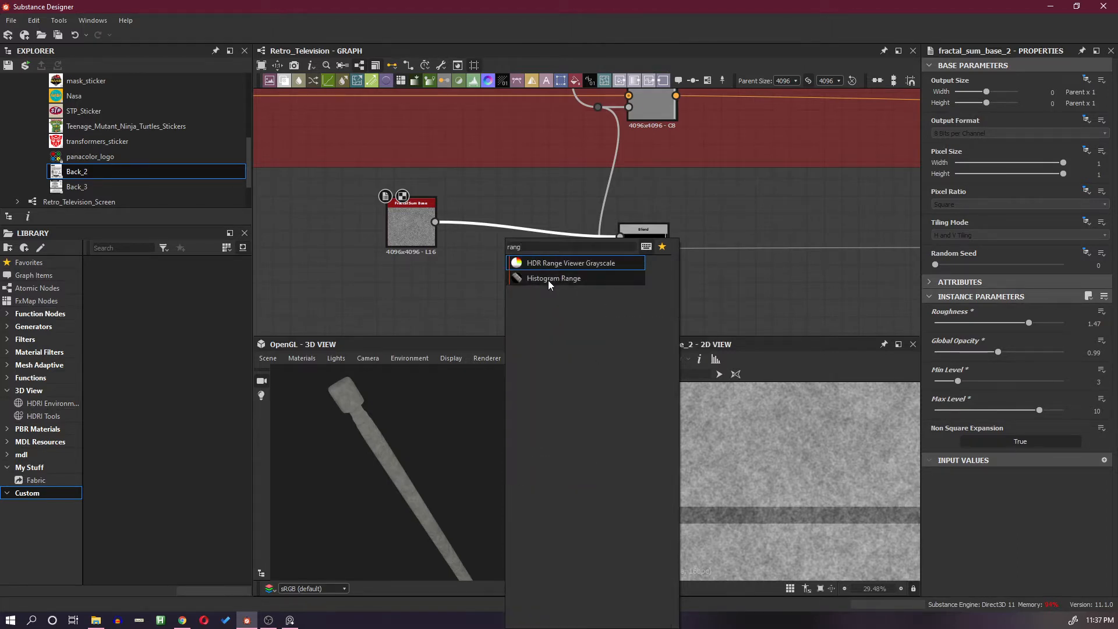
{"action": "left_click", "coordinate": [548, 279]}
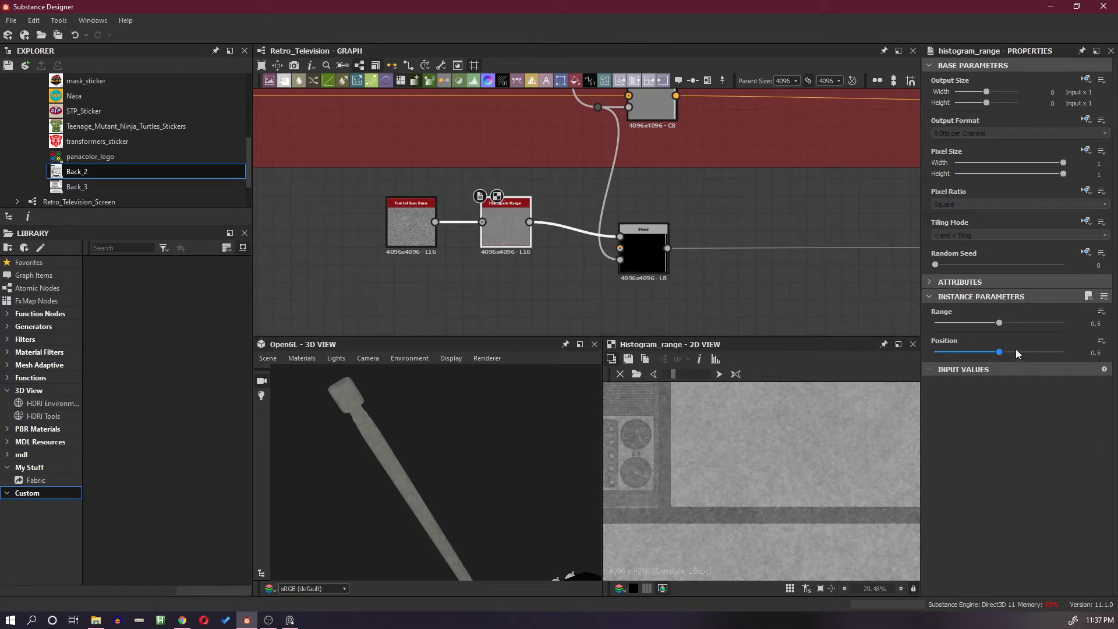
Set the Histogram Range node's Range to 0.28 and its Position to 0.83
{"action": "scroll", "coordinate": [771, 428], "scroll_direction": "down", "scroll_amount": 7}
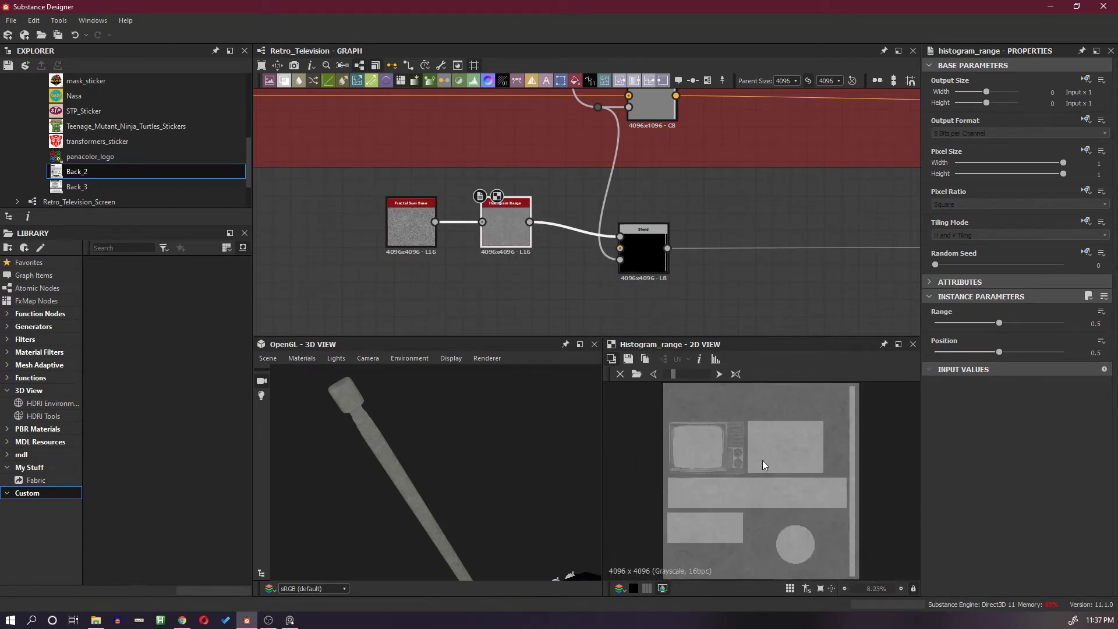
{"action": "scroll", "coordinate": [874, 417], "scroll_direction": "up", "scroll_amount": 4}
{"action": "scroll", "coordinate": [786, 454], "scroll_direction": "up", "scroll_amount": 4}
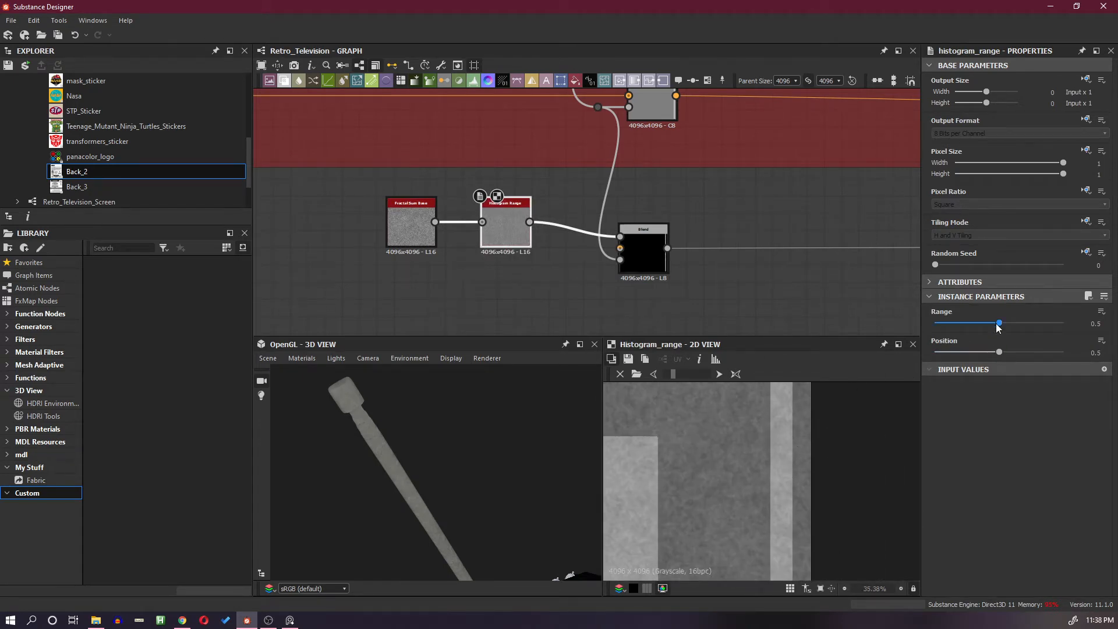
{"action": "left_click_drag", "start_coordinate": [999, 323], "coordinate": [1033, 355]}
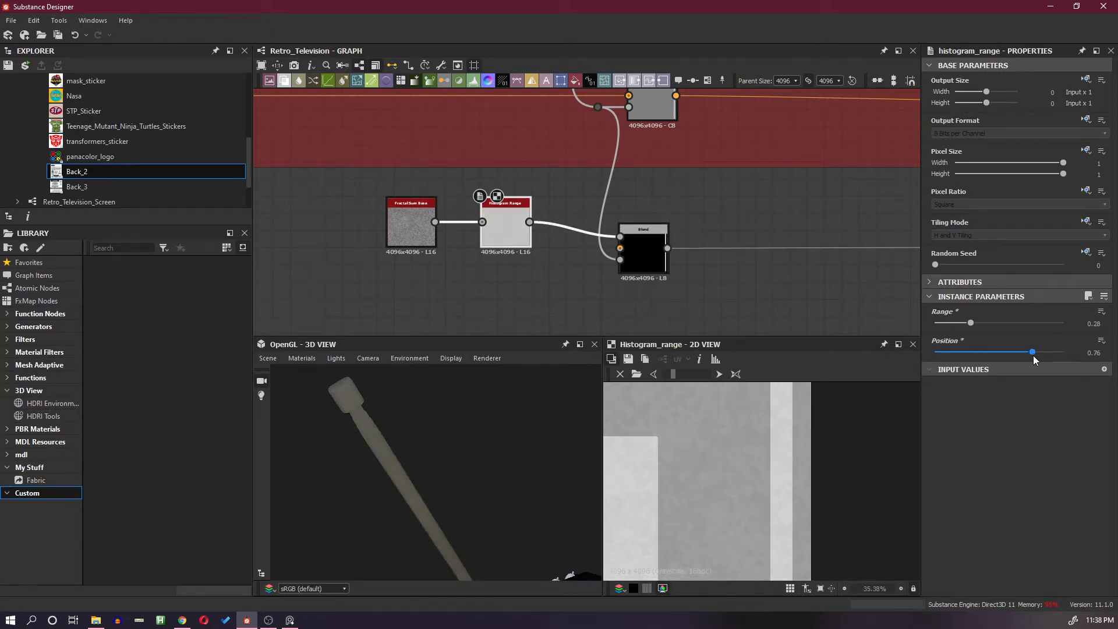
{"action": "left_click_drag", "start_coordinate": [1035, 351], "coordinate": [1041, 351]}
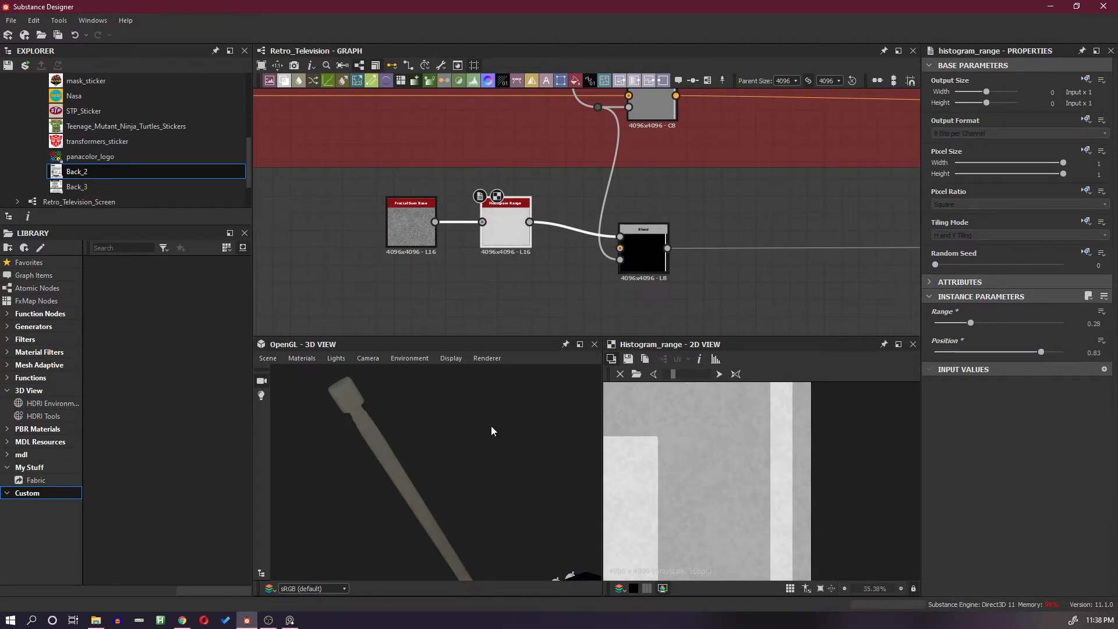
{"action": "mouse_move", "coordinate": [491, 425]}
{"action": "left_mouse_down"}
{"action": "mouse_move", "coordinate": [473, 427]}
{"action": "mouse_move", "coordinate": [504, 411]}
{"action": "mouse_move", "coordinate": [459, 415]}
{"action": "mouse_move", "coordinate": [466, 437]}
{"action": "mouse_move", "coordinate": [401, 430]}
{"action": "mouse_move", "coordinate": [634, 400]}
{"action": "mouse_move", "coordinate": [437, 407]}
{"action": "mouse_move", "coordinate": [489, 426]}
{"action": "mouse_move", "coordinate": [379, 412]}
{"action": "mouse_move", "coordinate": [461, 417]}
{"action": "mouse_move", "coordinate": [537, 400]}
{"action": "mouse_move", "coordinate": [514, 417]}
{"action": "mouse_move", "coordinate": [489, 411]}
{"action": "left_mouse_up"}
{"action": "scroll", "coordinate": [551, 245], "scroll_direction": "down", "scroll_amount": 7}
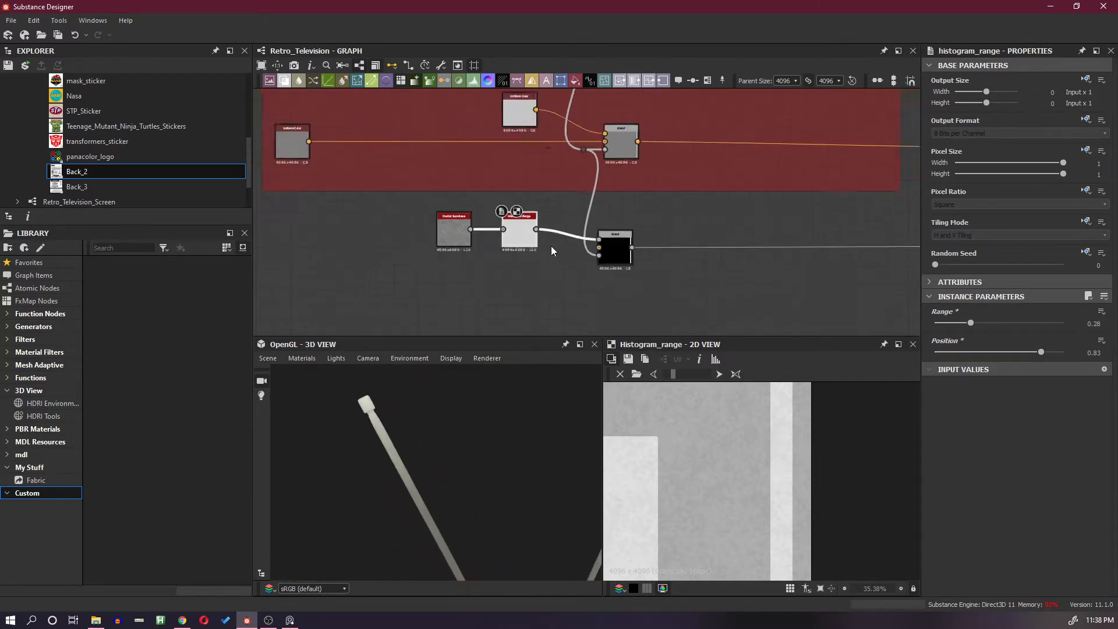
Insert a new Blend node on the output link of the antenna's metallic Blend
{"action": "middle_click_drag", "start_coordinate": [707, 260], "coordinate": [512, 269]}
{"action": "scroll", "coordinate": [614, 246], "scroll_direction": "up", "scroll_amount": 2}
{"action": "scroll", "coordinate": [615, 247], "scroll_direction": "down", "scroll_amount": 3}
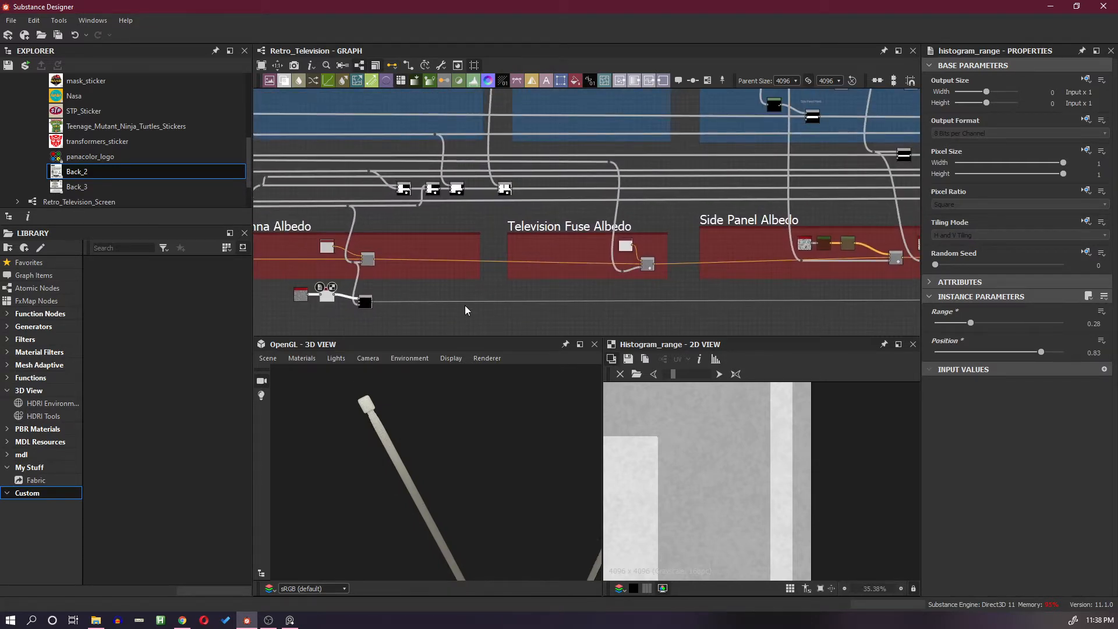
{"action": "left_click", "coordinate": [647, 300]}
{"action": "key", "text": "space"}
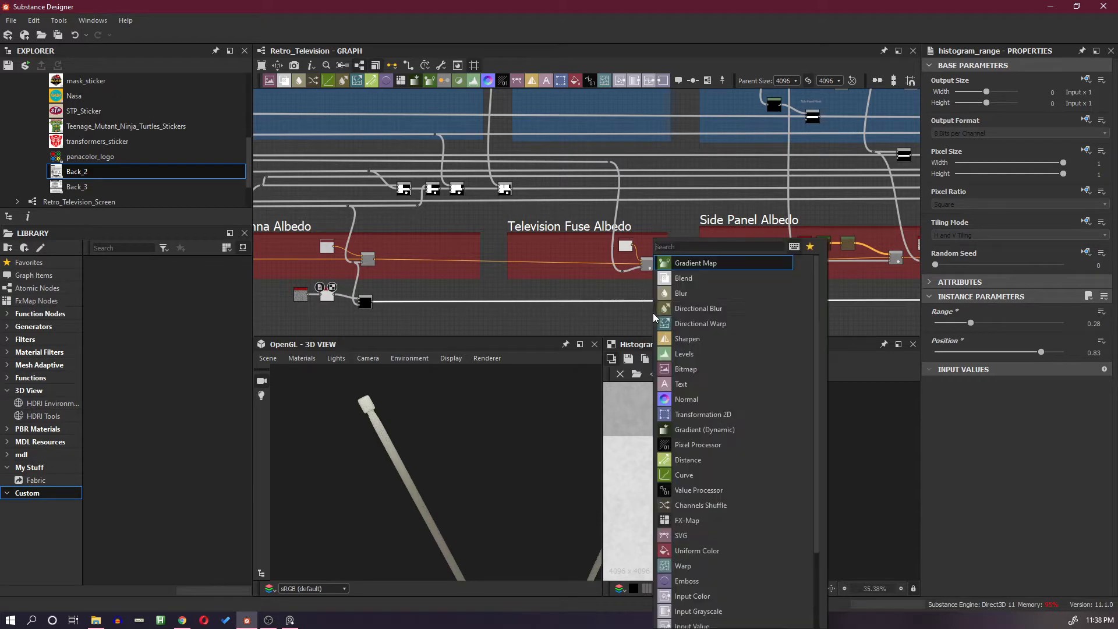
{"action": "left_click", "coordinate": [706, 279]}
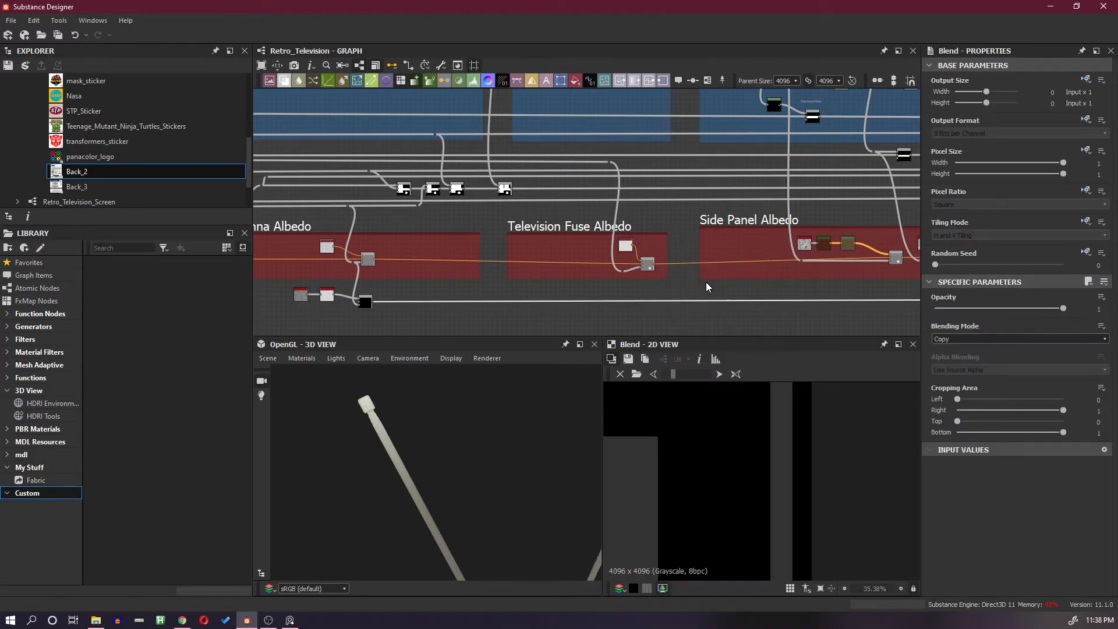
{"action": "left_click_drag", "start_coordinate": [658, 287], "coordinate": [675, 311]}
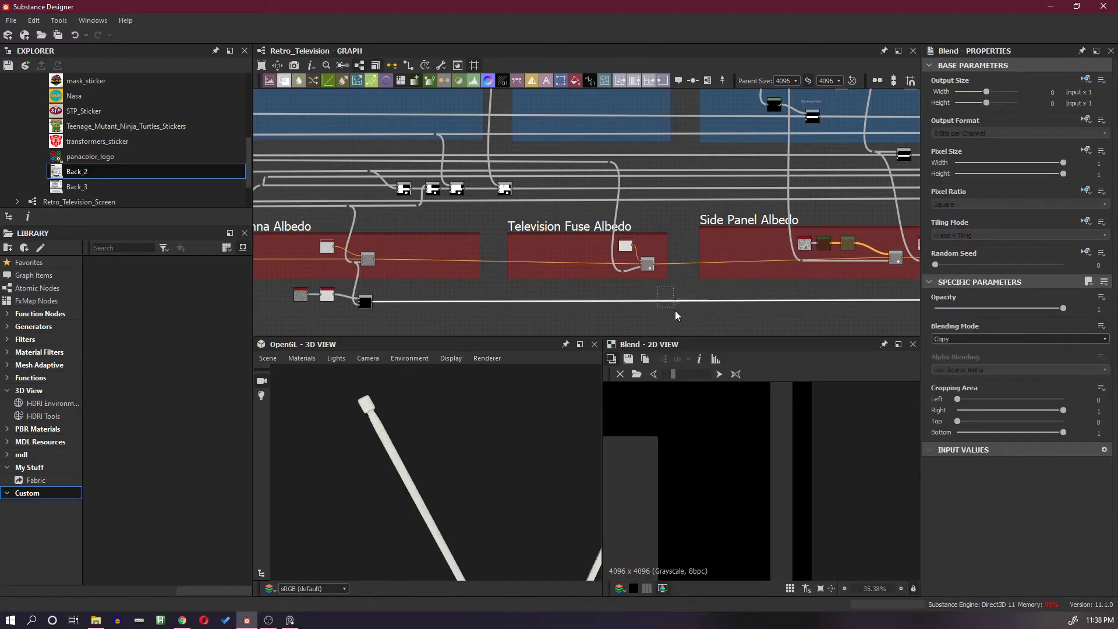
{"action": "key", "text": "space"}
{"action": "left_click", "coordinate": [639, 310]}
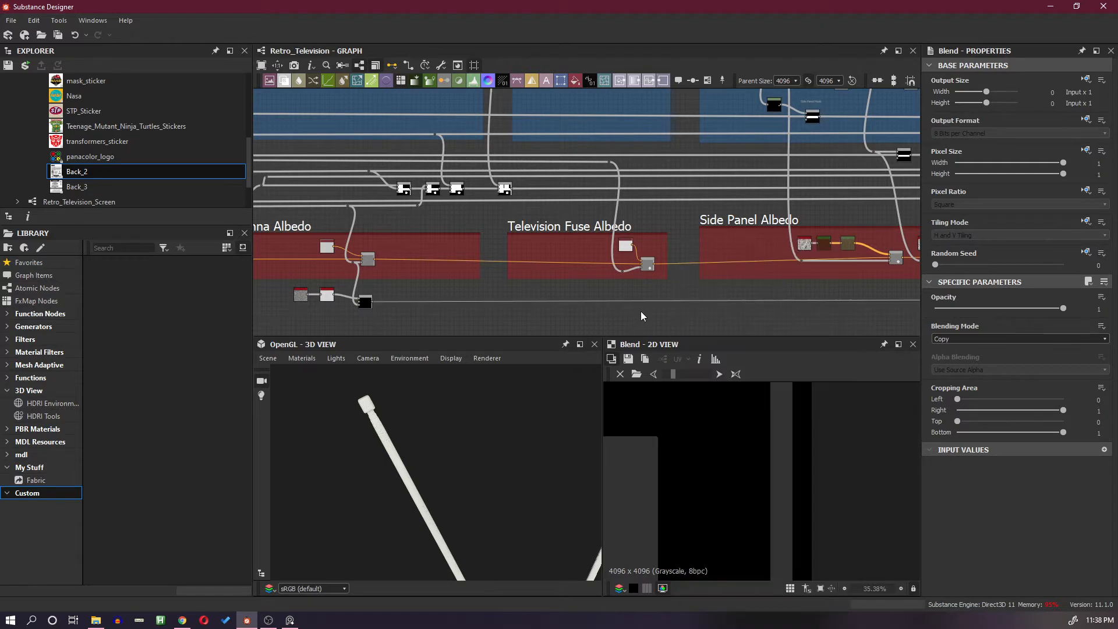
Find the newly inserted Blend farther along the metallic link and move it back beneath the Television Fuse Albedo frame
{"action": "scroll", "coordinate": [653, 309], "scroll_direction": "down", "scroll_amount": 6}
{"action": "middle_click_drag", "start_coordinate": [879, 296], "coordinate": [448, 272]}
{"action": "middle_click_drag", "start_coordinate": [783, 271], "coordinate": [461, 296]}
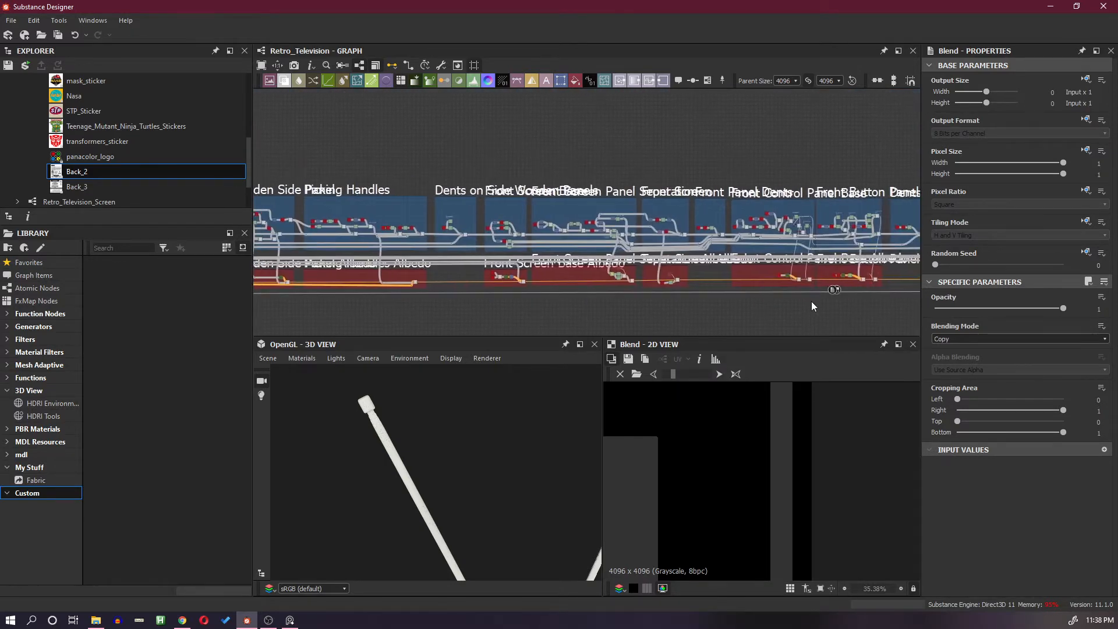
{"action": "scroll", "coordinate": [838, 298], "scroll_direction": "up", "scroll_amount": 3}
{"action": "scroll", "coordinate": [835, 296], "scroll_direction": "up", "scroll_amount": 3}
{"action": "left_click_drag", "start_coordinate": [826, 273], "coordinate": [274, 290]}
{"action": "scroll", "coordinate": [372, 292], "scroll_direction": "down", "scroll_amount": 3}
{"action": "middle_click_drag", "start_coordinate": [444, 279], "coordinate": [768, 266]}
{"action": "left_click_drag", "start_coordinate": [768, 266], "coordinate": [366, 272]}
{"action": "middle_click_drag", "start_coordinate": [366, 273], "coordinate": [772, 268]}
{"action": "left_click_drag", "start_coordinate": [773, 267], "coordinate": [408, 265]}
{"action": "middle_click_drag", "start_coordinate": [409, 266], "coordinate": [879, 263]}
{"action": "left_click_drag", "start_coordinate": [879, 263], "coordinate": [353, 264]}
{"action": "middle_click_drag", "start_coordinate": [354, 265], "coordinate": [822, 260]}
{"action": "mouse_move", "coordinate": [822, 260]}
{"action": "left_mouse_down"}
{"action": "mouse_move", "coordinate": [668, 262]}
{"action": "mouse_move", "coordinate": [805, 257]}
{"action": "left_mouse_up"}
{"action": "middle_click_drag", "start_coordinate": [805, 257], "coordinate": [602, 256]}
{"action": "scroll", "coordinate": [634, 256], "scroll_direction": "up", "scroll_amount": 5}
{"action": "left_click_drag", "start_coordinate": [601, 256], "coordinate": [688, 262]}
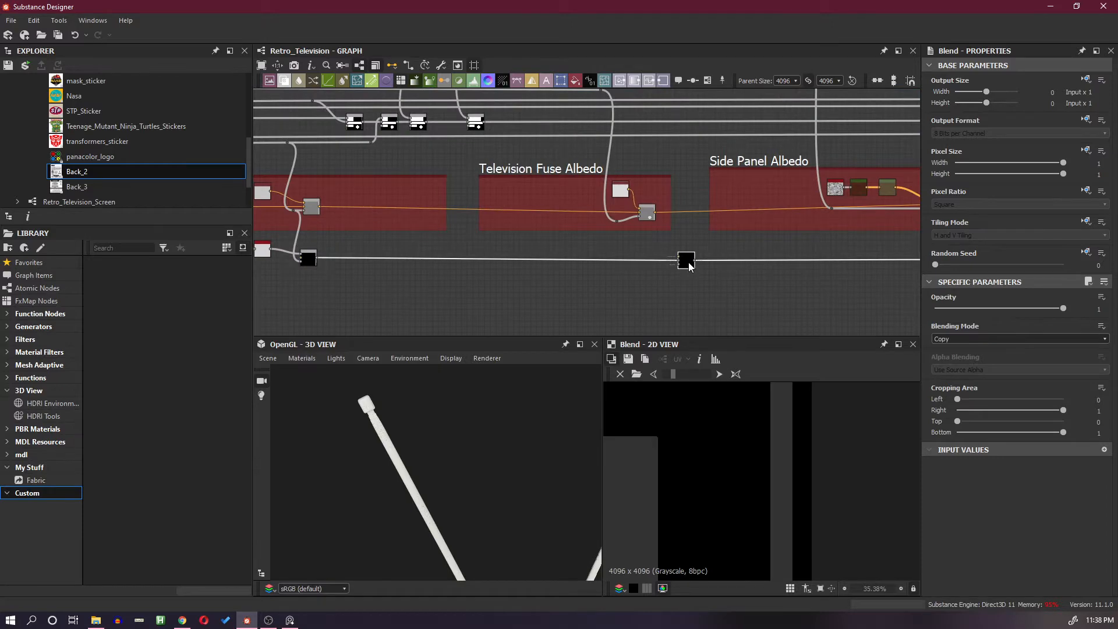
Insert another Blend on the metallic link below the Television Fuse Albedo frame and connect the fuse mask to its opacity through a Dot
{"action": "left_click_drag", "start_coordinate": [609, 244], "coordinate": [627, 275]}
{"action": "key", "text": "space"}
{"action": "left_click", "coordinate": [684, 279]}
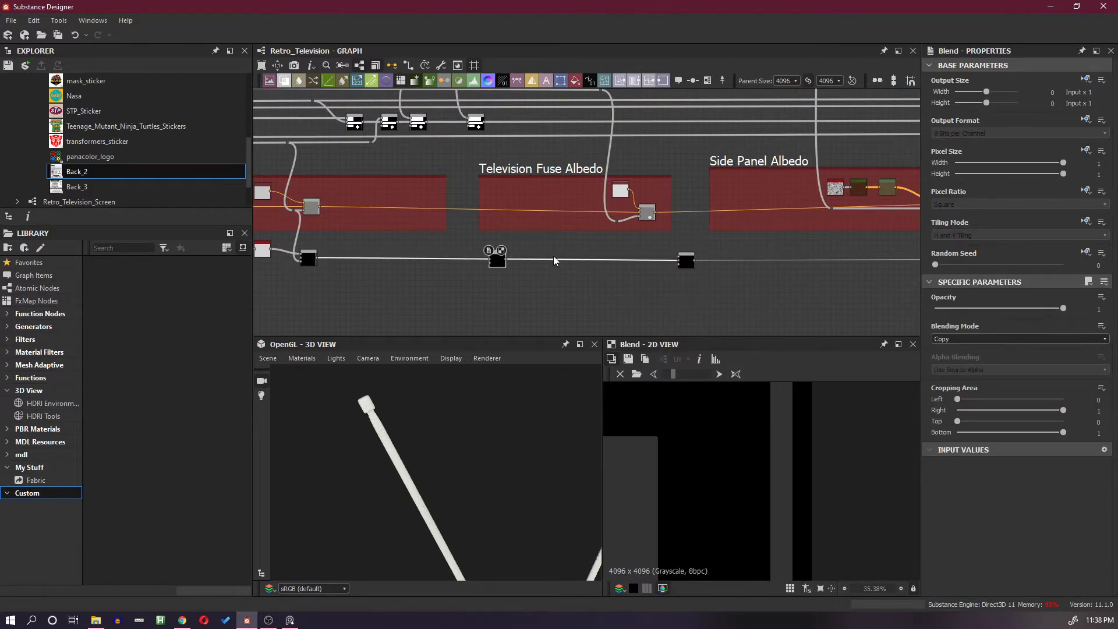
{"action": "left_click_drag", "start_coordinate": [499, 266], "coordinate": [652, 262]}
{"action": "scroll", "coordinate": [652, 263], "scroll_direction": "up", "scroll_amount": 3}
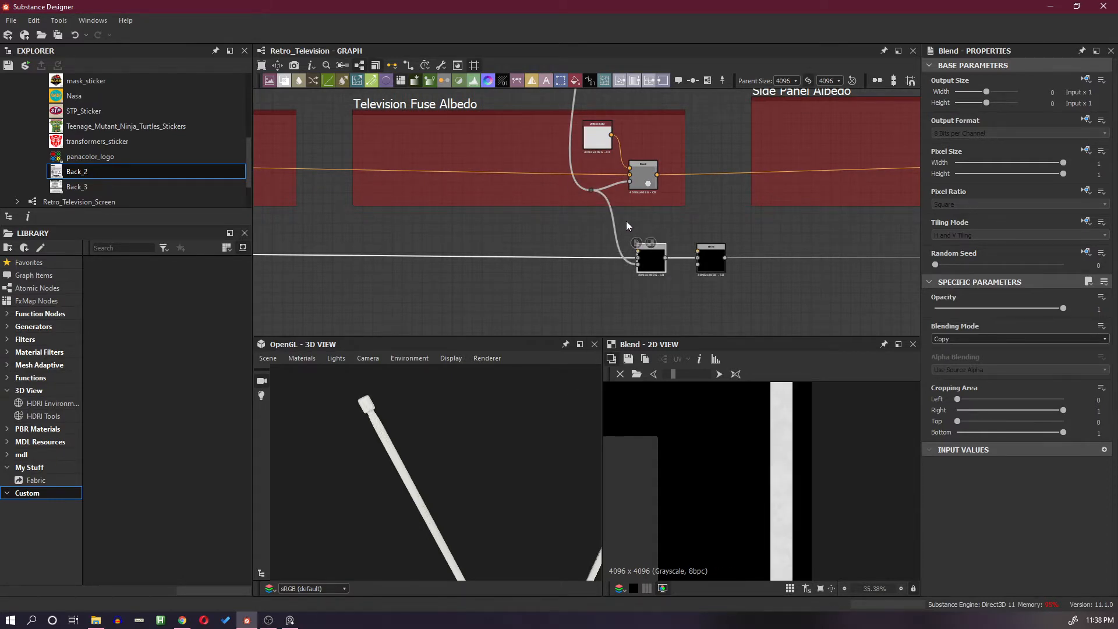
{"action": "scroll", "coordinate": [626, 221], "scroll_direction": "down", "scroll_amount": 4}
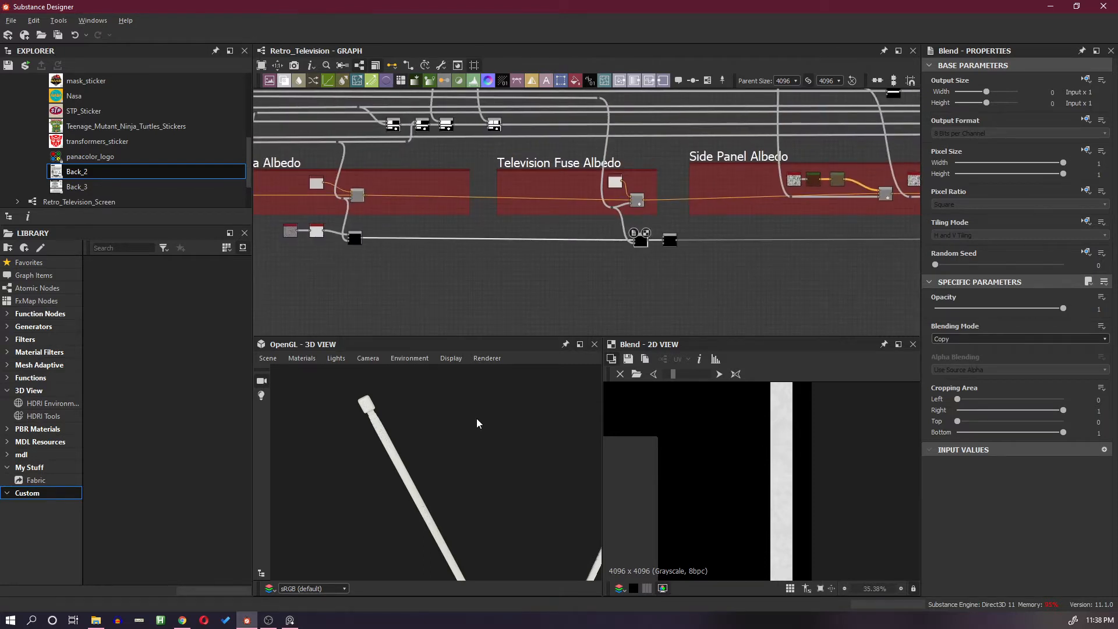
Connect the Histogram Range output to the foreground input of the television fuse's metallic Blend
{"action": "scroll", "coordinate": [476, 418], "scroll_direction": "down", "scroll_amount": 6}
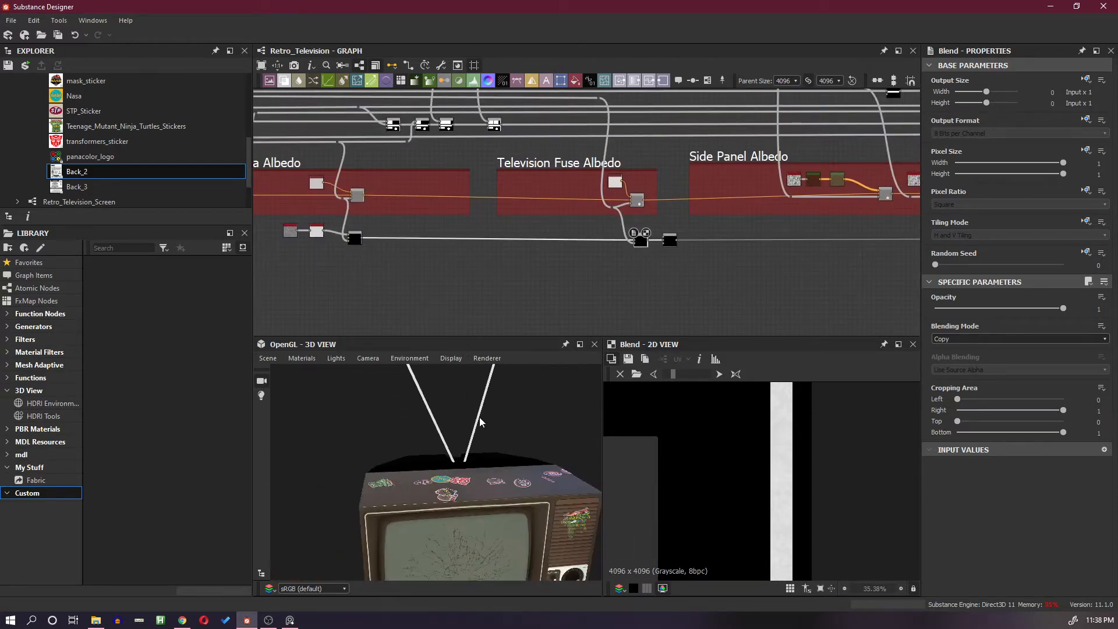
{"action": "left_click_drag", "start_coordinate": [480, 420], "coordinate": [482, 460]}
{"action": "scroll", "coordinate": [358, 238], "scroll_direction": "up", "scroll_amount": 2}
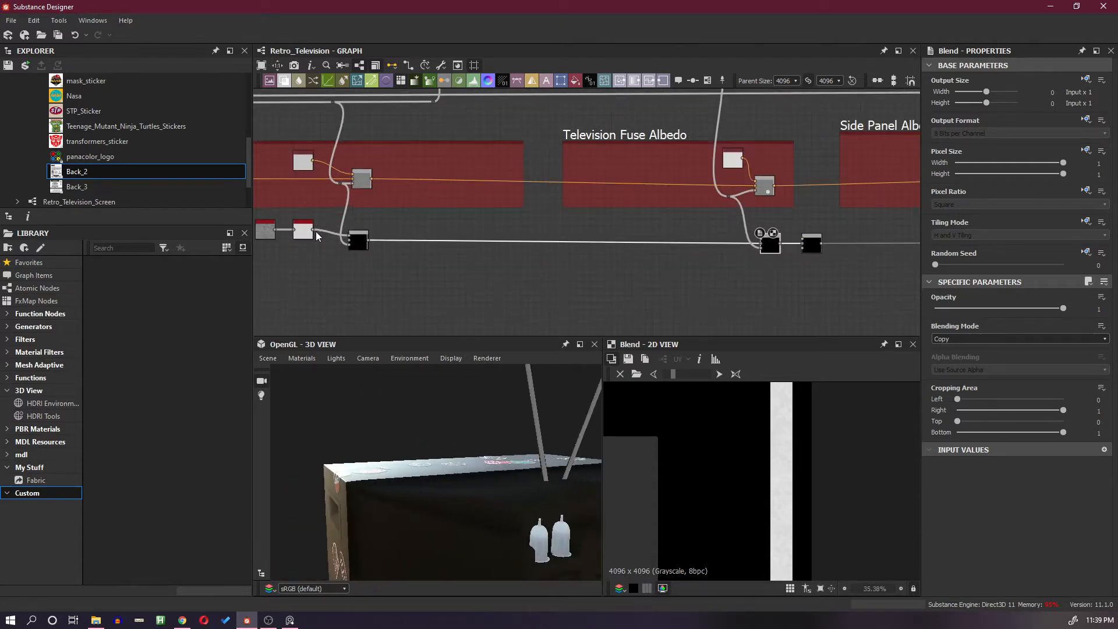
{"action": "left_click_drag", "start_coordinate": [313, 230], "coordinate": [767, 243]}
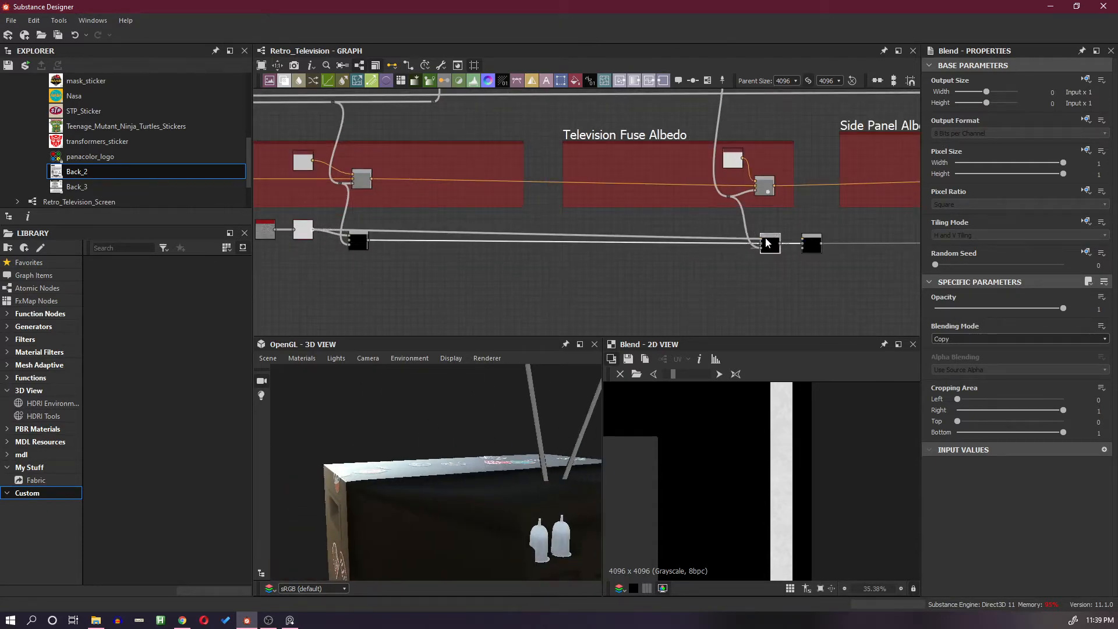
Inspect the metallic look of the fuses and antennas on the 3D model under different lighting, and check the fuse Blend's 2D output
{"action": "scroll", "coordinate": [557, 538], "scroll_direction": "up", "scroll_amount": 5}
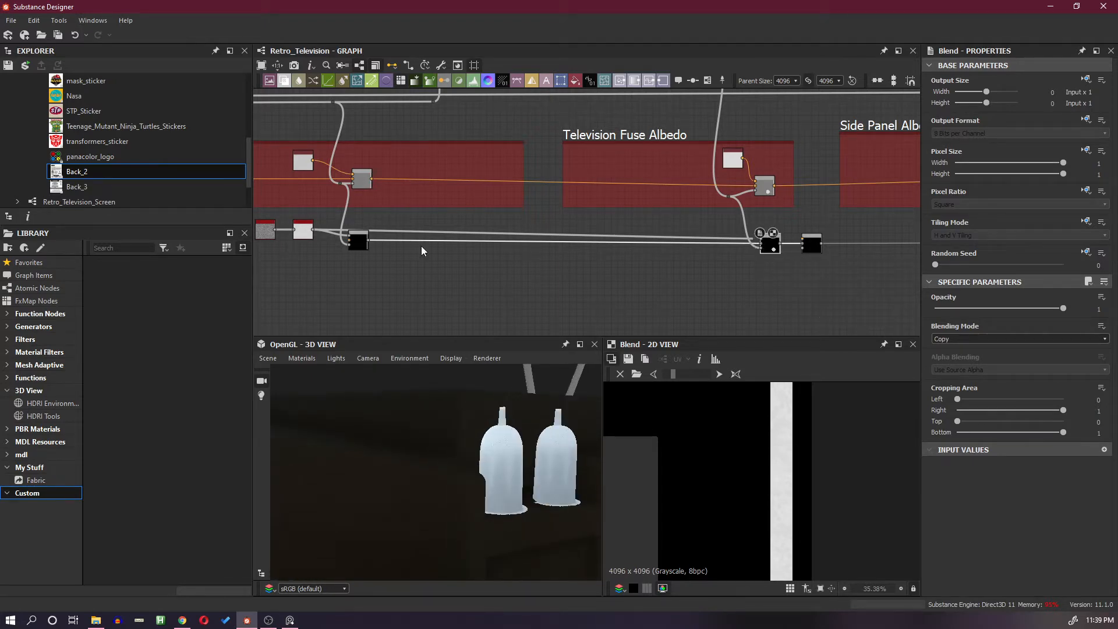
{"action": "left_click", "coordinate": [359, 248]}
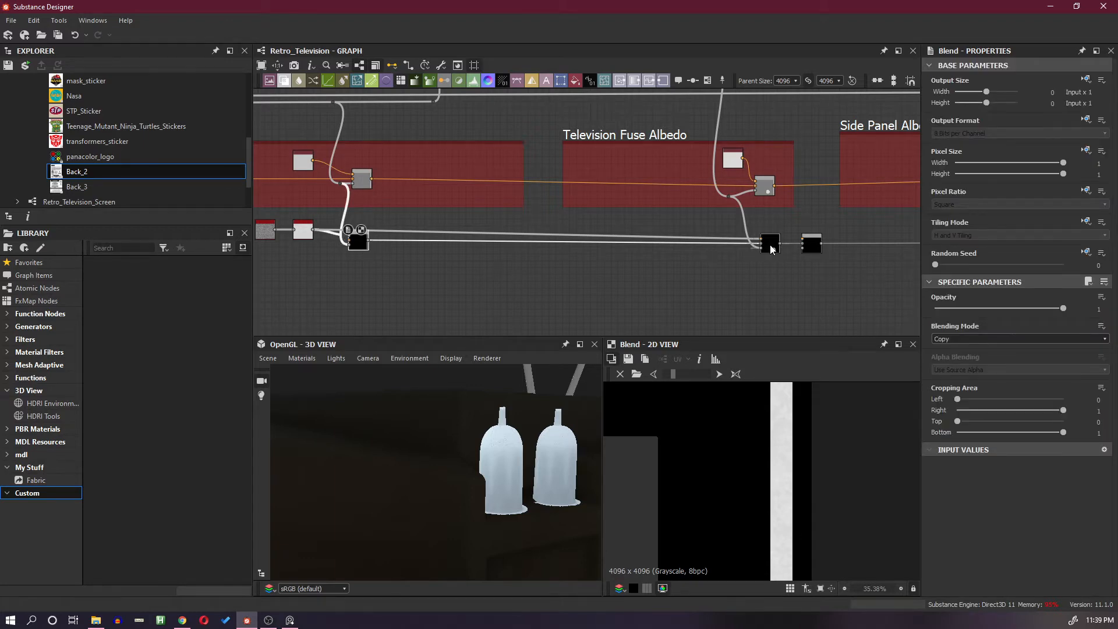
{"action": "left_click", "coordinate": [770, 243]}
{"action": "scroll", "coordinate": [770, 243], "scroll_direction": "up", "scroll_amount": 2}
{"action": "scroll", "coordinate": [771, 248], "scroll_direction": "down", "scroll_amount": 1}
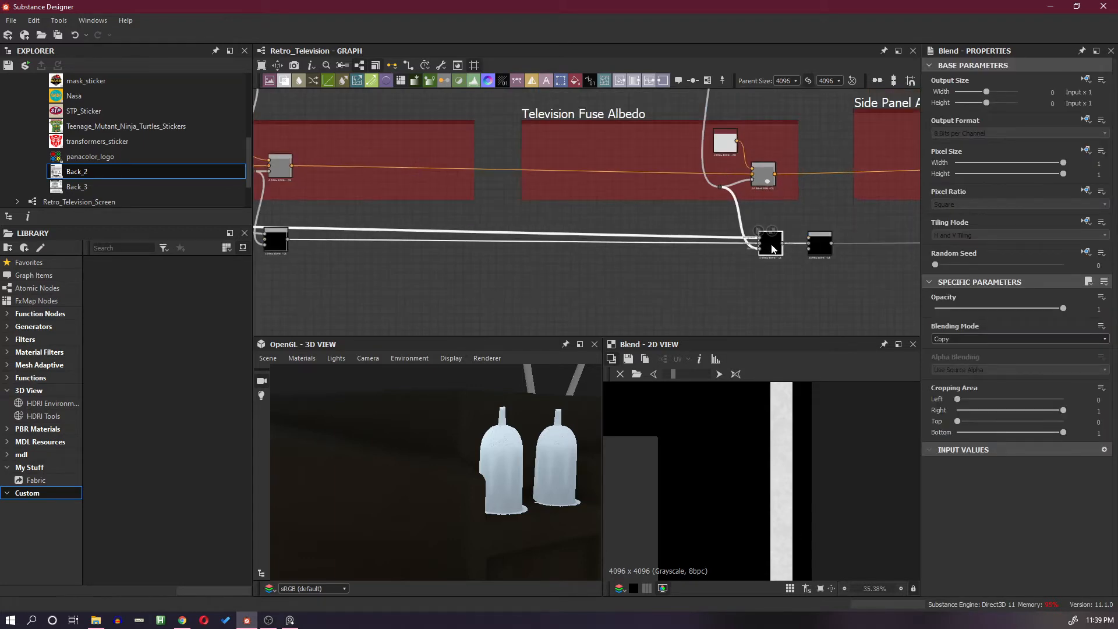
{"action": "left_click_drag", "start_coordinate": [430, 489], "coordinate": [420, 463]}
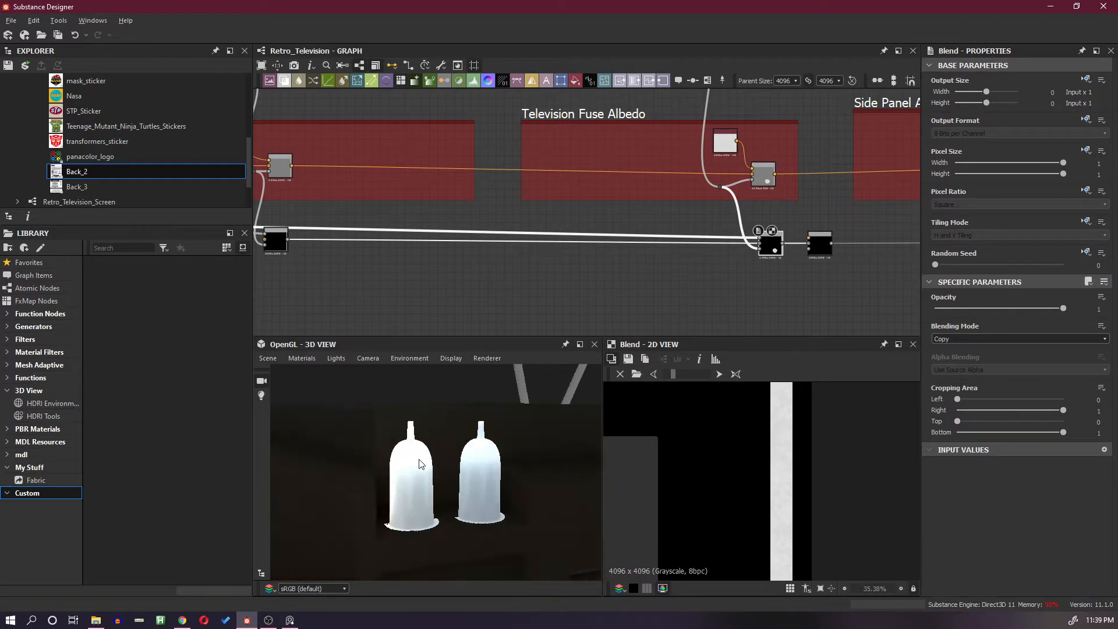
{"action": "mouse_move", "coordinate": [511, 475]}
{"action": "left_mouse_down", "text": "ctrl+shift"}
{"action": "mouse_move", "coordinate": [393, 462]}
{"action": "mouse_move", "coordinate": [562, 460]}
{"action": "mouse_move", "coordinate": [540, 461]}
{"action": "left_mouse_up", "text": "ctrl+shift"}
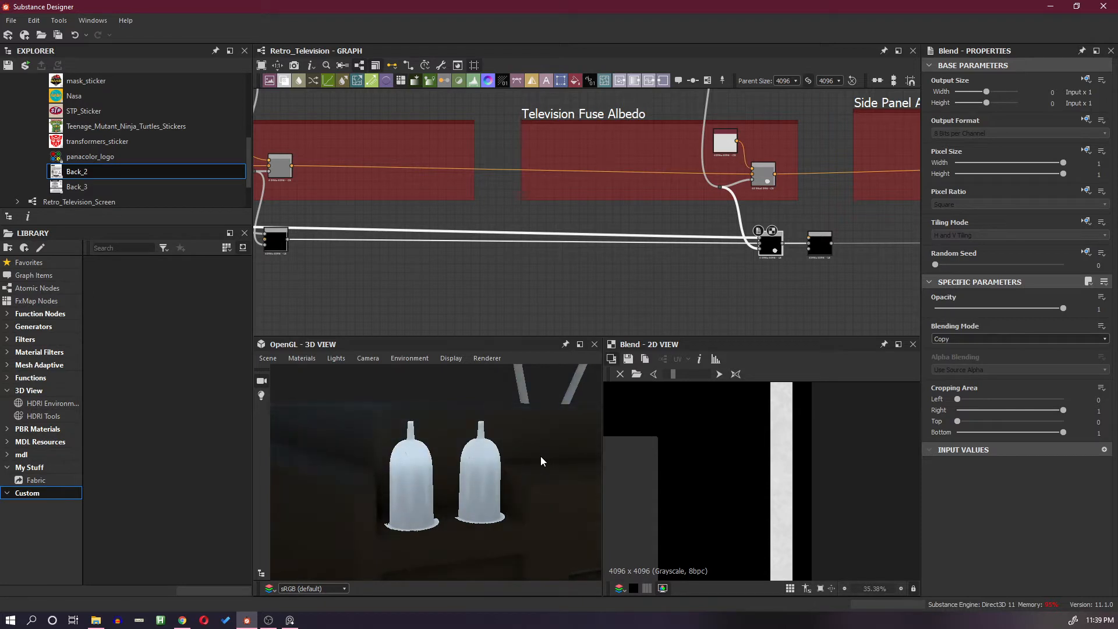
{"action": "scroll", "coordinate": [497, 431], "scroll_direction": "down", "scroll_amount": 5}
{"action": "left_click_drag", "start_coordinate": [496, 432], "coordinate": [614, 454]}
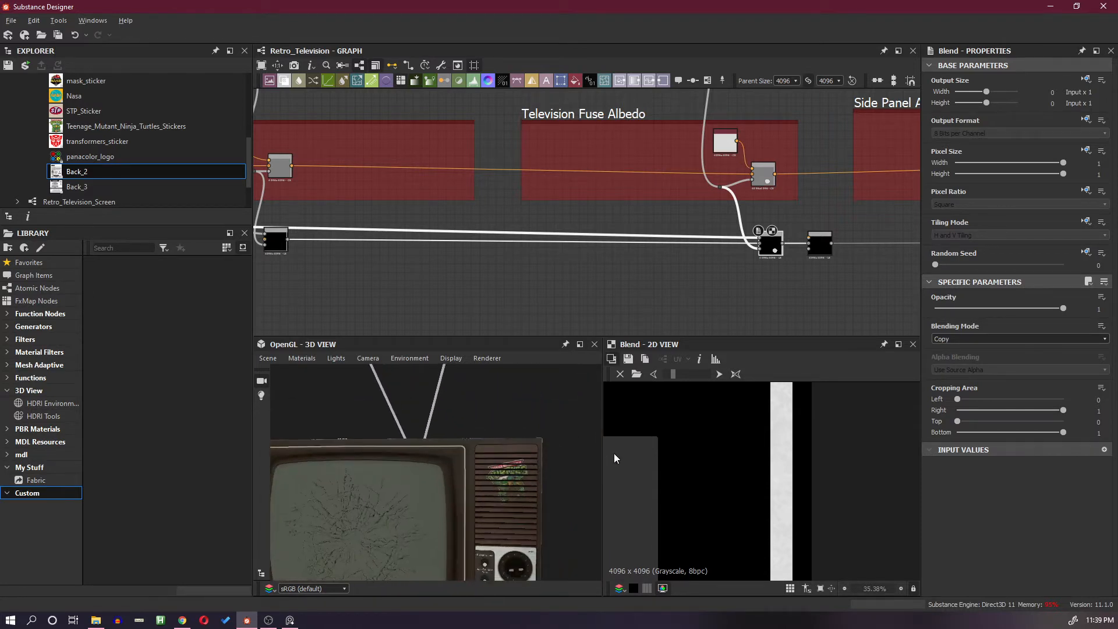
{"action": "left_click_drag", "start_coordinate": [529, 468], "coordinate": [436, 483], "text": "ctrl+shift"}
{"action": "scroll", "coordinate": [366, 434], "scroll_direction": "up", "scroll_amount": 6}
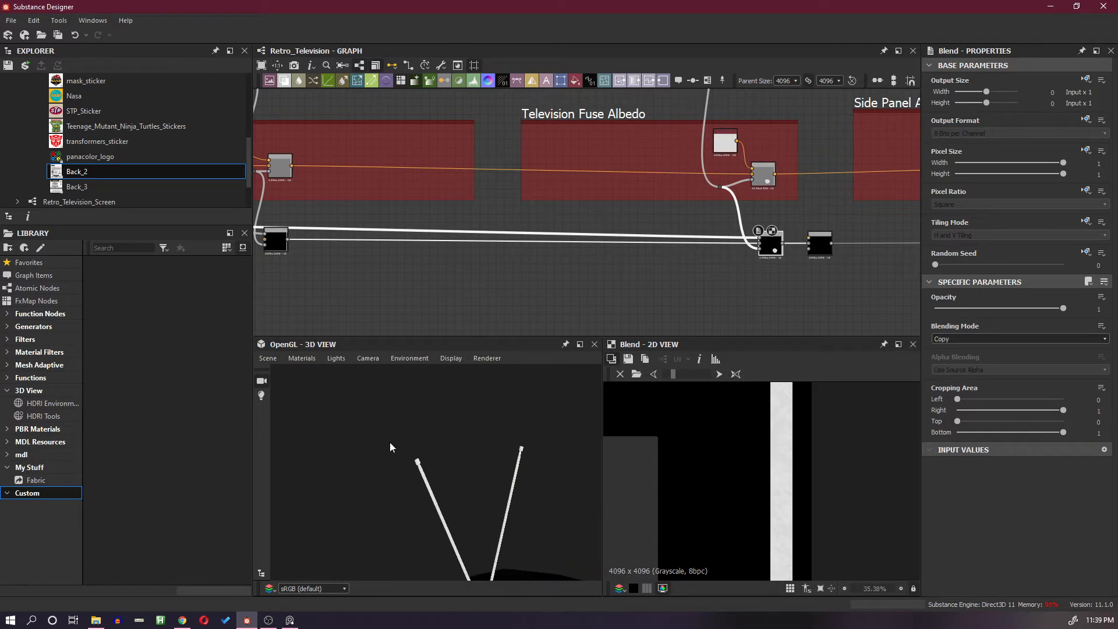
{"action": "scroll", "coordinate": [389, 445], "scroll_direction": "down", "scroll_amount": 2}
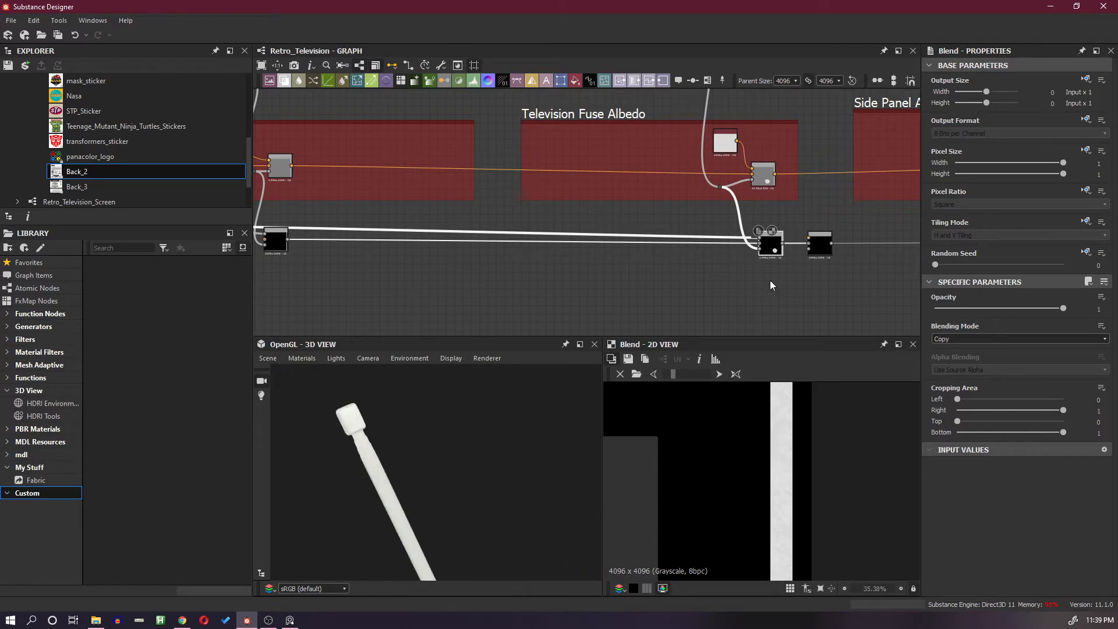
{"action": "scroll", "coordinate": [804, 466], "scroll_direction": "down", "scroll_amount": 5}
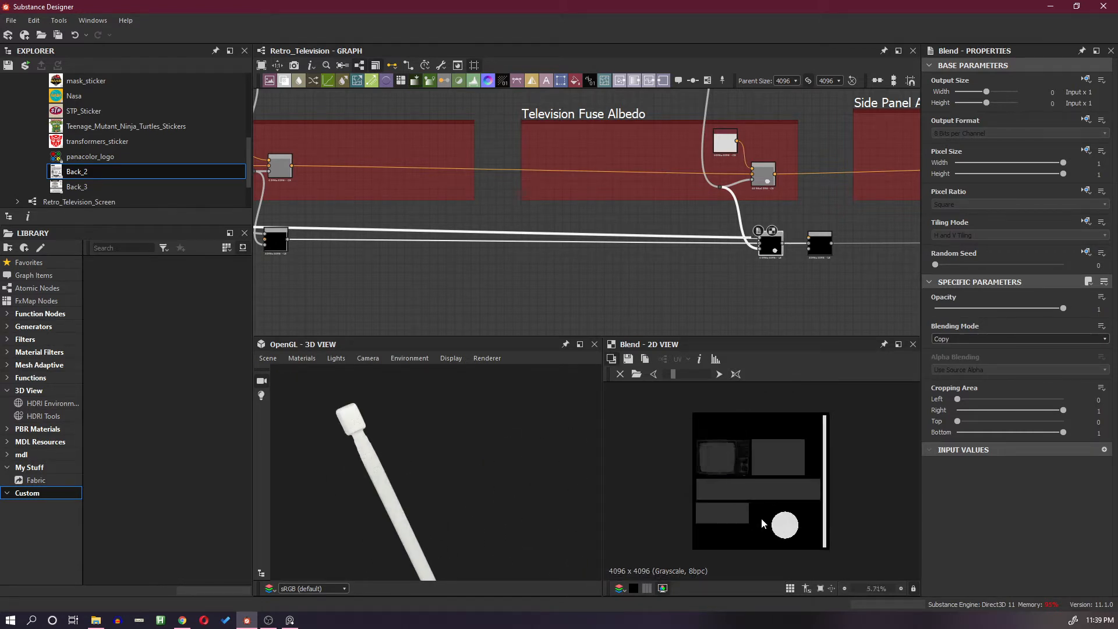
{"action": "scroll", "coordinate": [762, 262], "scroll_direction": "down", "scroll_amount": 5}
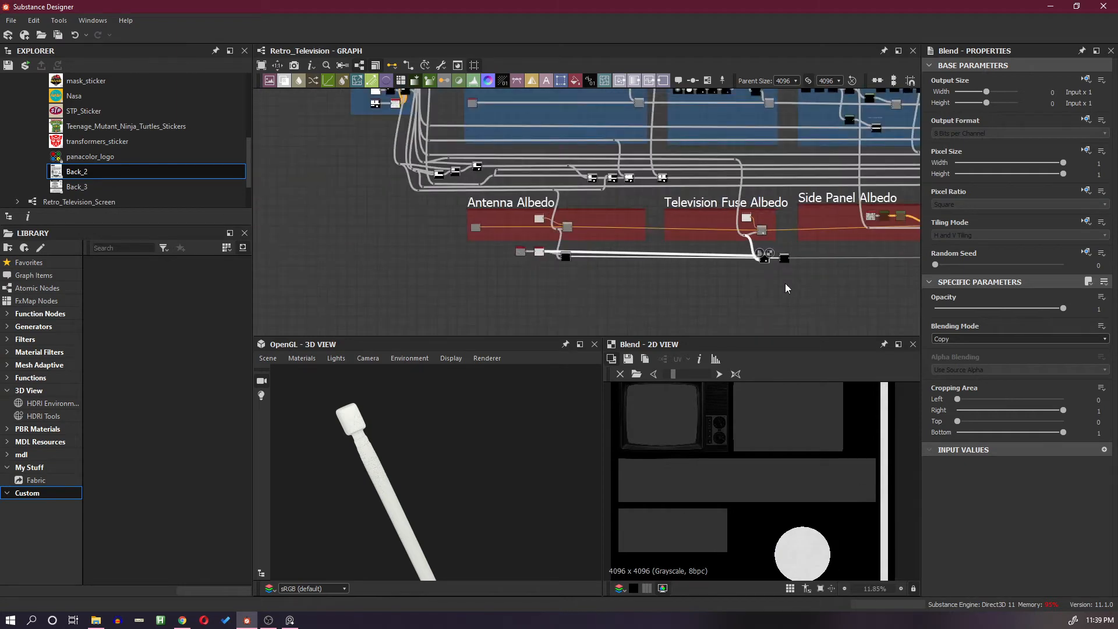
Move the unused Blend that follows the television fuse's Blend along the metallic link to beneath the Front Screen Albedo frame
{"action": "middle_click_drag", "start_coordinate": [829, 280], "coordinate": [481, 286]}
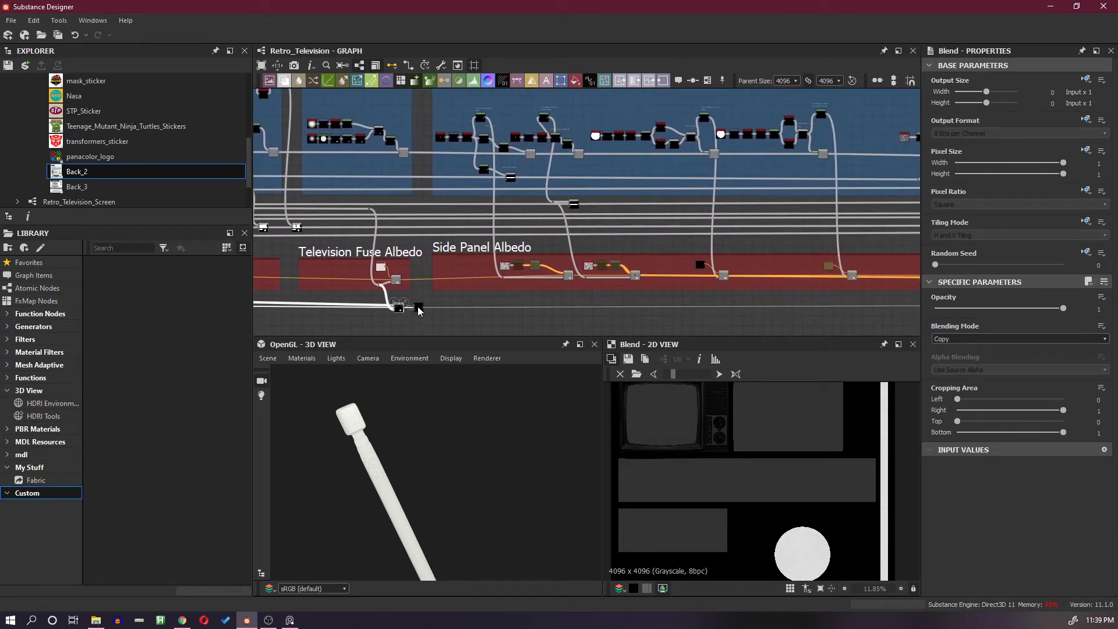
{"action": "scroll", "coordinate": [602, 270], "scroll_direction": "down", "scroll_amount": 3}
{"action": "middle_click_drag", "start_coordinate": [658, 276], "coordinate": [496, 275]}
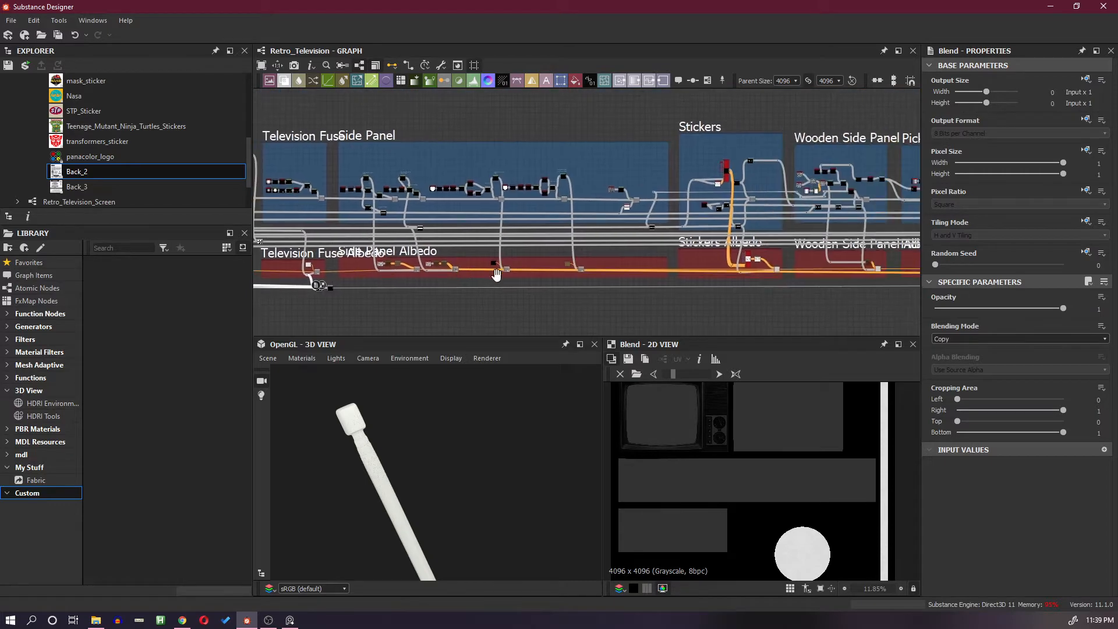
{"action": "left_click_drag", "start_coordinate": [333, 289], "coordinate": [817, 290]}
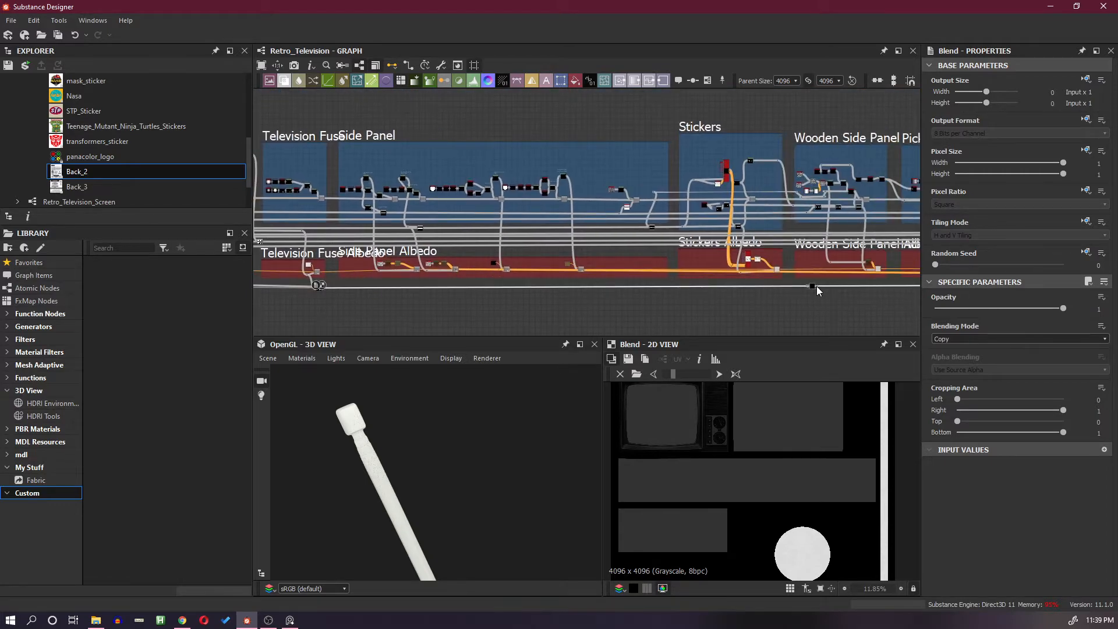
{"action": "middle_click_drag", "start_coordinate": [830, 290], "coordinate": [553, 304]}
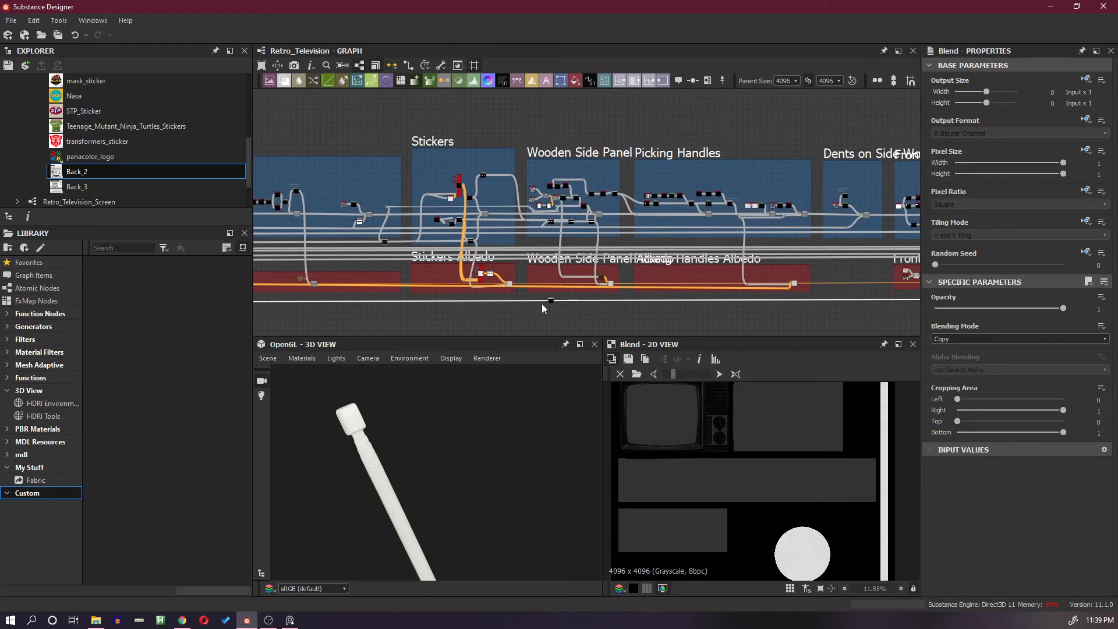
{"action": "left_click_drag", "start_coordinate": [551, 301], "coordinate": [816, 303]}
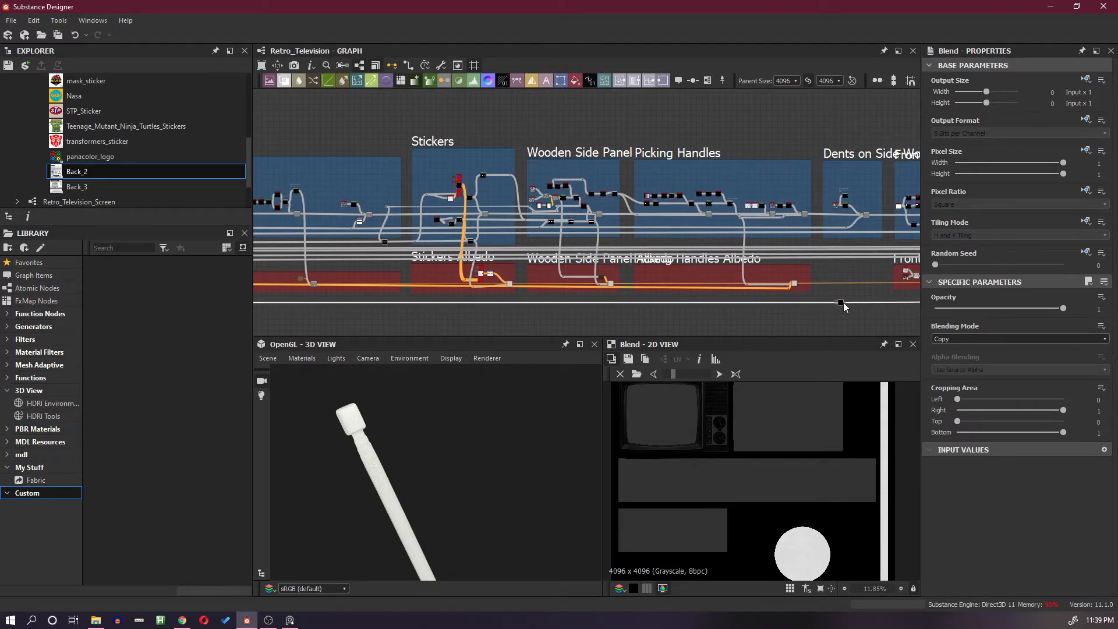
{"action": "middle_click_drag", "start_coordinate": [843, 307], "coordinate": [558, 322]}
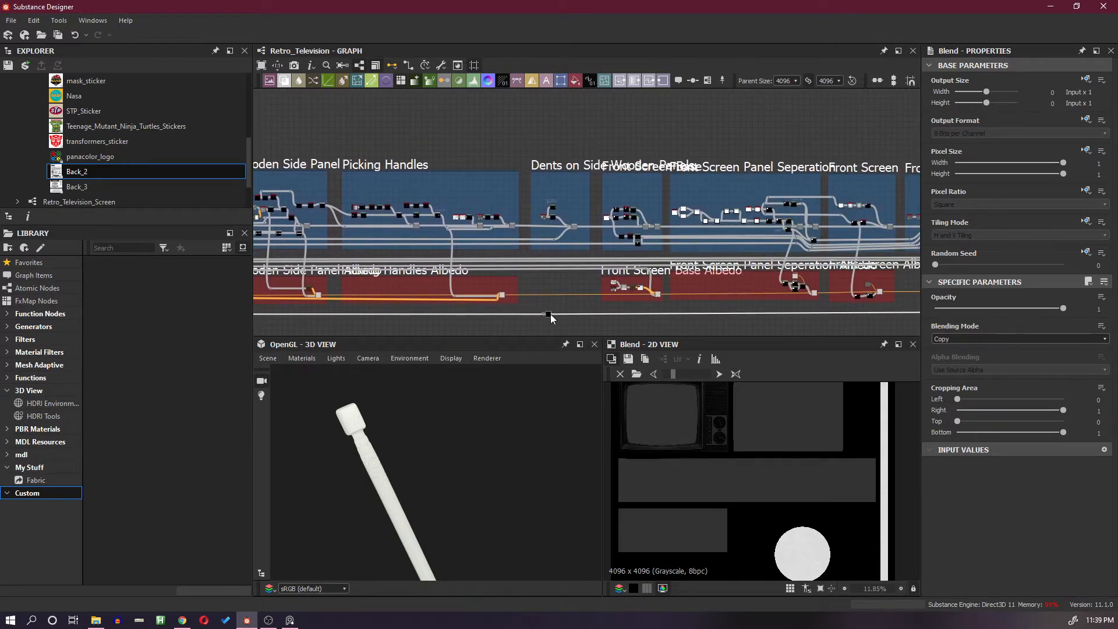
{"action": "left_click_drag", "start_coordinate": [550, 317], "coordinate": [747, 311]}
{"action": "scroll", "coordinate": [746, 311], "scroll_direction": "up", "scroll_amount": 2}
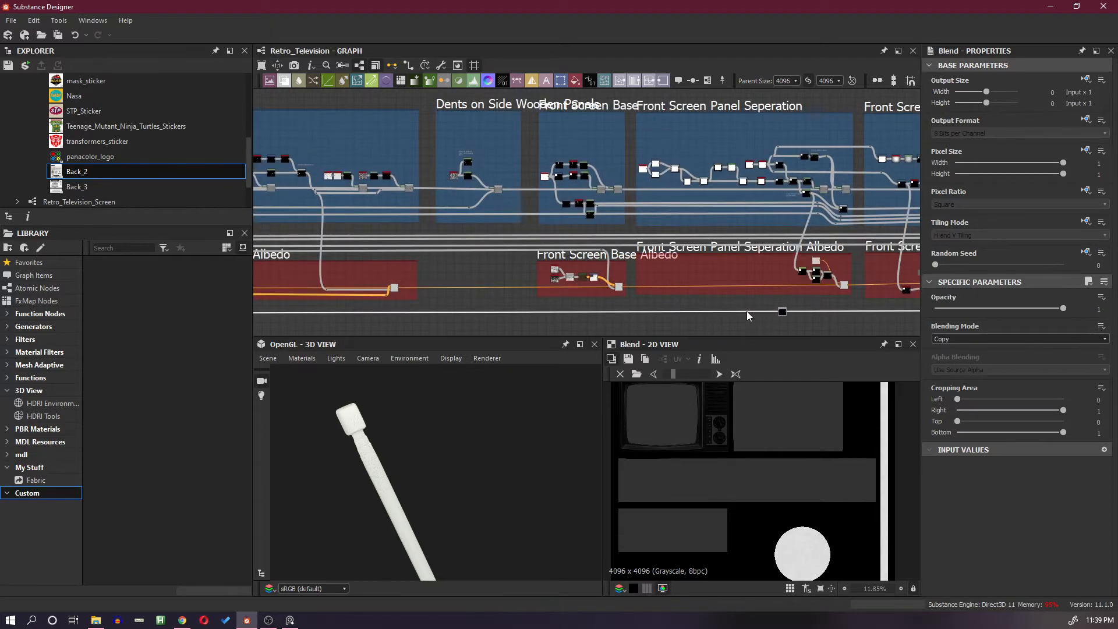
{"action": "middle_click_drag", "start_coordinate": [742, 268], "coordinate": [478, 277]}
{"action": "left_click_drag", "start_coordinate": [526, 325], "coordinate": [712, 327]}
Insert another Blend on the metallic link and move it beneath the Front Screen Albedo frame
{"action": "key", "text": "space"}
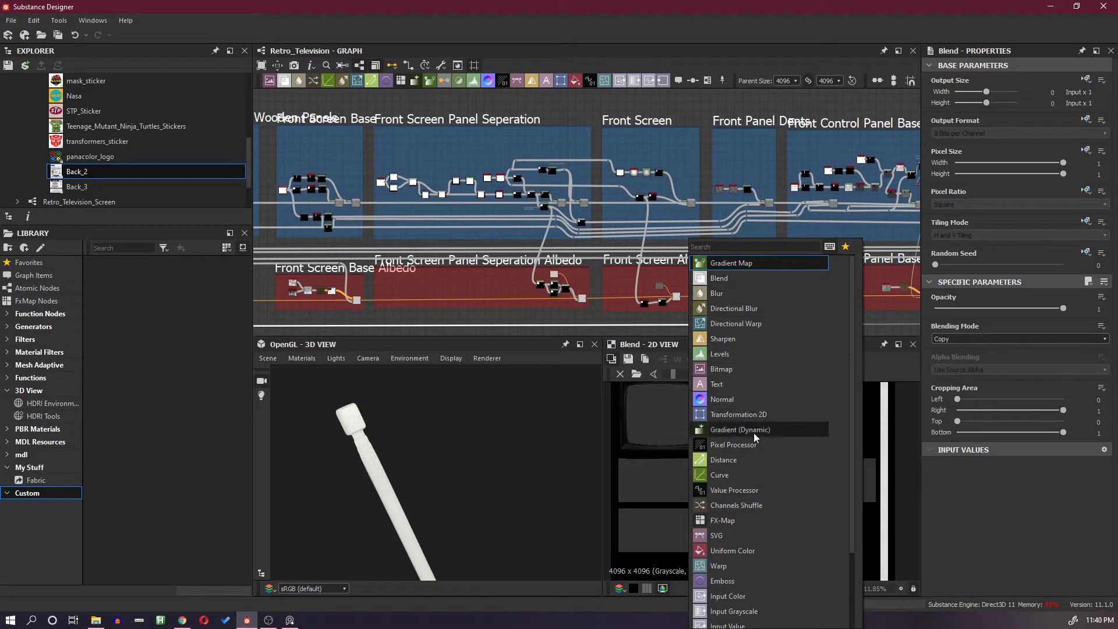
{"action": "left_click", "coordinate": [740, 277]}
{"action": "scroll", "coordinate": [698, 325], "scroll_direction": "down", "scroll_amount": 6}
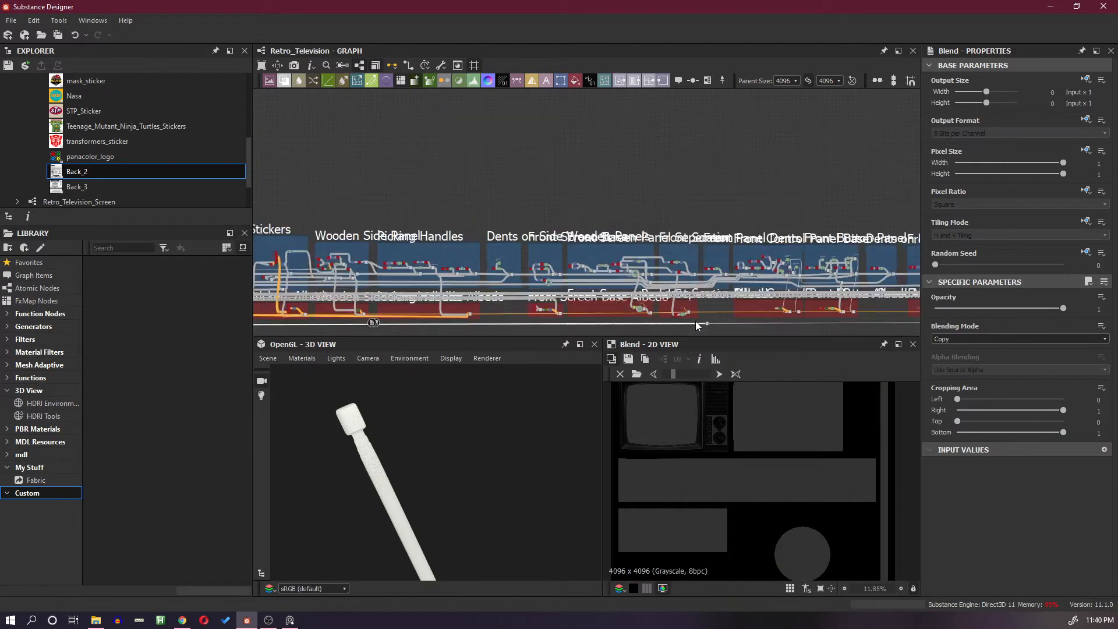
{"action": "middle_click_drag", "start_coordinate": [588, 293], "coordinate": [642, 264]}
{"action": "scroll", "coordinate": [473, 305], "scroll_direction": "up", "scroll_amount": 2}
{"action": "mouse_move", "coordinate": [510, 248]}
{"action": "middle_mouse_down"}
{"action": "mouse_move", "coordinate": [510, 322]}
{"action": "mouse_move", "coordinate": [507, 264]}
{"action": "middle_mouse_up"}
{"action": "scroll", "coordinate": [506, 263], "scroll_direction": "up", "scroll_amount": 4}
{"action": "left_click_drag", "start_coordinate": [428, 254], "coordinate": [834, 258]}
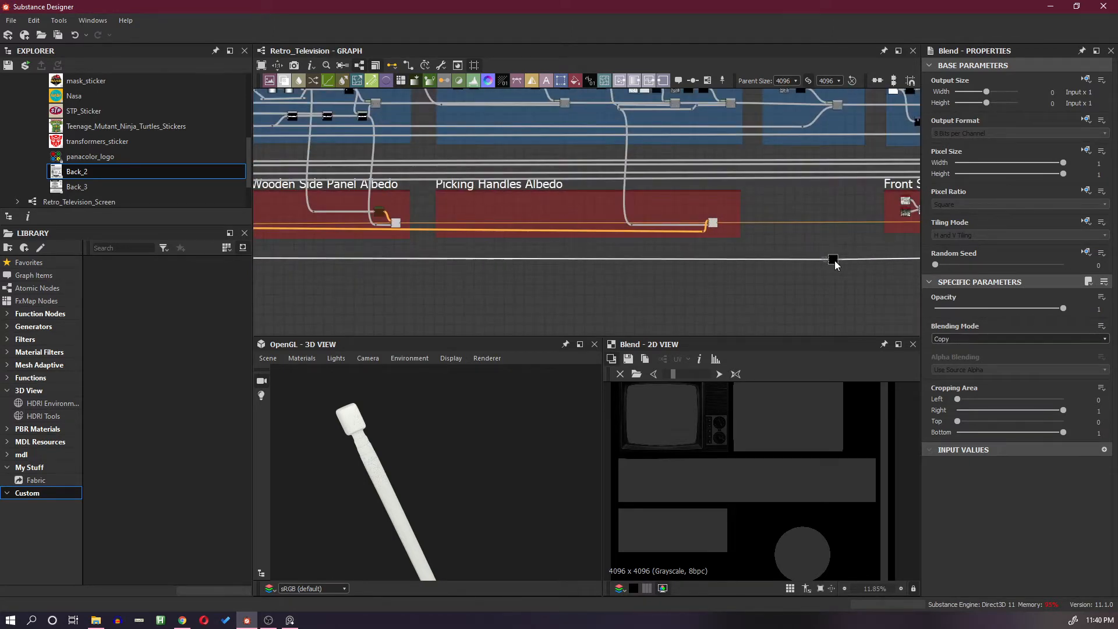
{"action": "middle_click_drag", "start_coordinate": [728, 258], "coordinate": [349, 268]}
{"action": "left_click_drag", "start_coordinate": [456, 267], "coordinate": [803, 289]}
{"action": "middle_click_drag", "start_coordinate": [756, 287], "coordinate": [495, 271]}
{"action": "left_click_drag", "start_coordinate": [495, 271], "coordinate": [681, 251]}
{"action": "scroll", "coordinate": [645, 210], "scroll_direction": "up", "scroll_amount": 4}
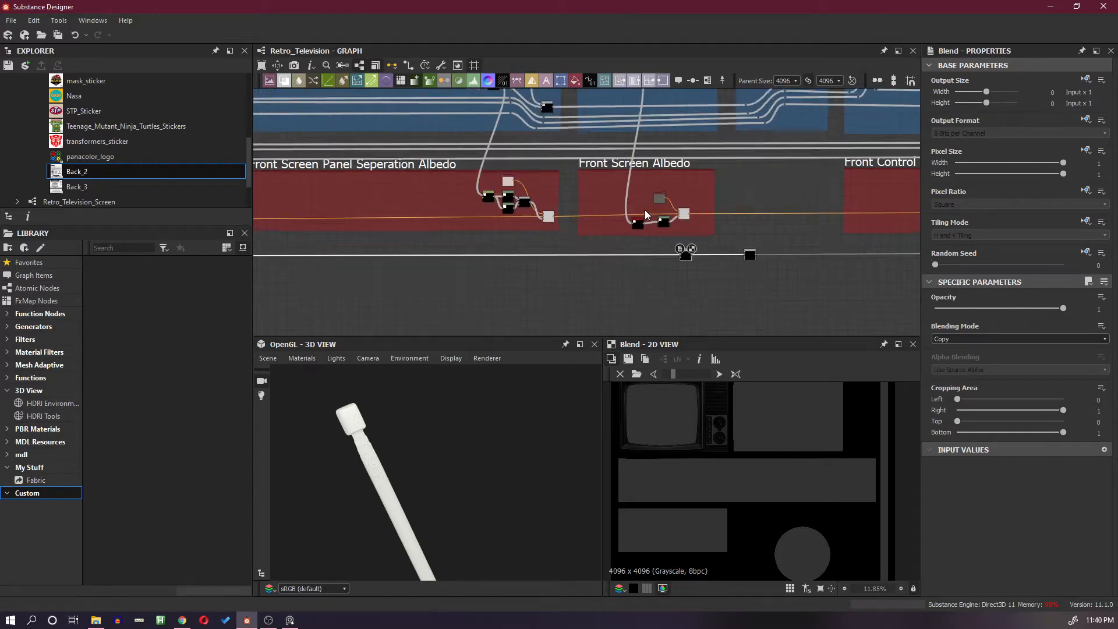
Check the screen mask against the 3D model and connect the front screen's Levels output to the opacity of the metallic Blend below
{"action": "left_click", "coordinate": [672, 233]}
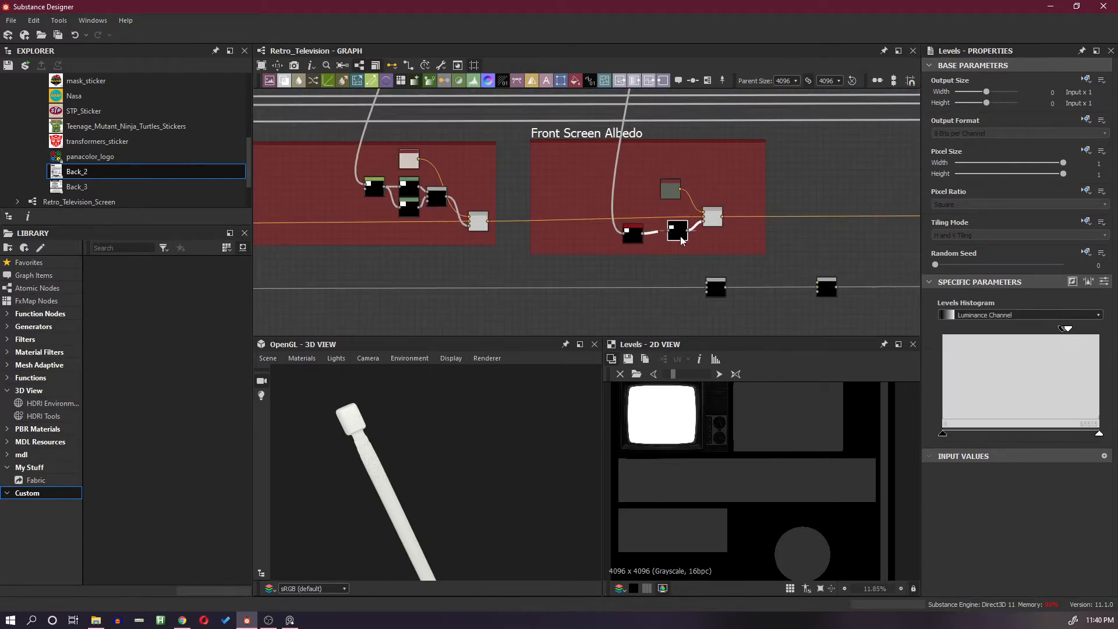
{"action": "scroll", "coordinate": [399, 428], "scroll_direction": "down", "scroll_amount": 3}
{"action": "middle_click_drag", "start_coordinate": [473, 480], "coordinate": [462, 288]}
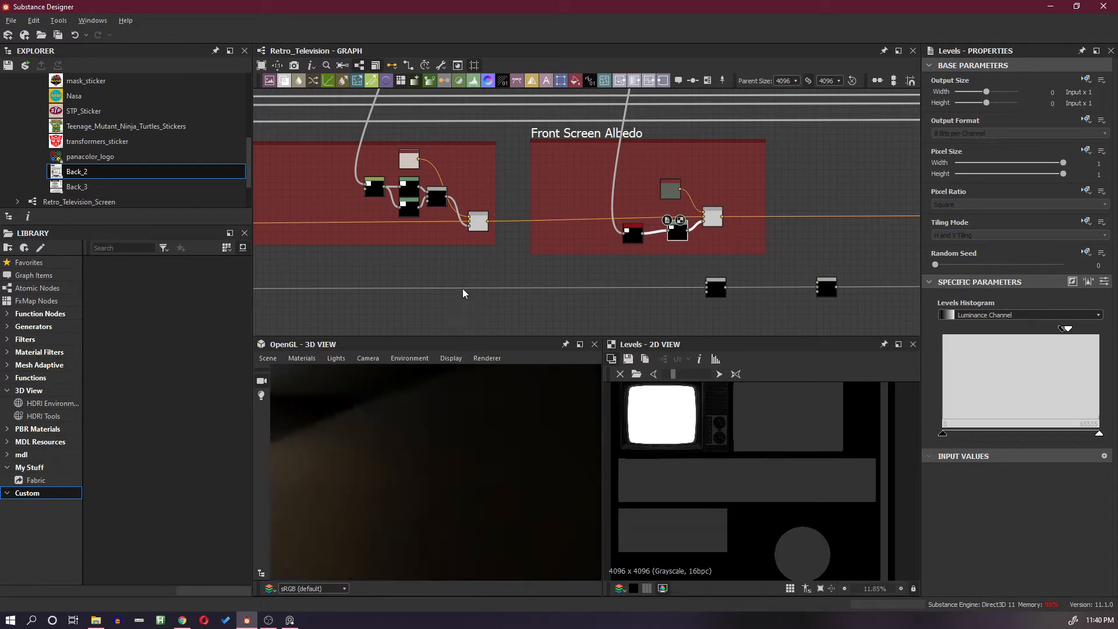
{"action": "scroll", "coordinate": [476, 396], "scroll_direction": "down", "scroll_amount": 5}
{"action": "left_click_drag", "start_coordinate": [498, 463], "coordinate": [465, 441]}
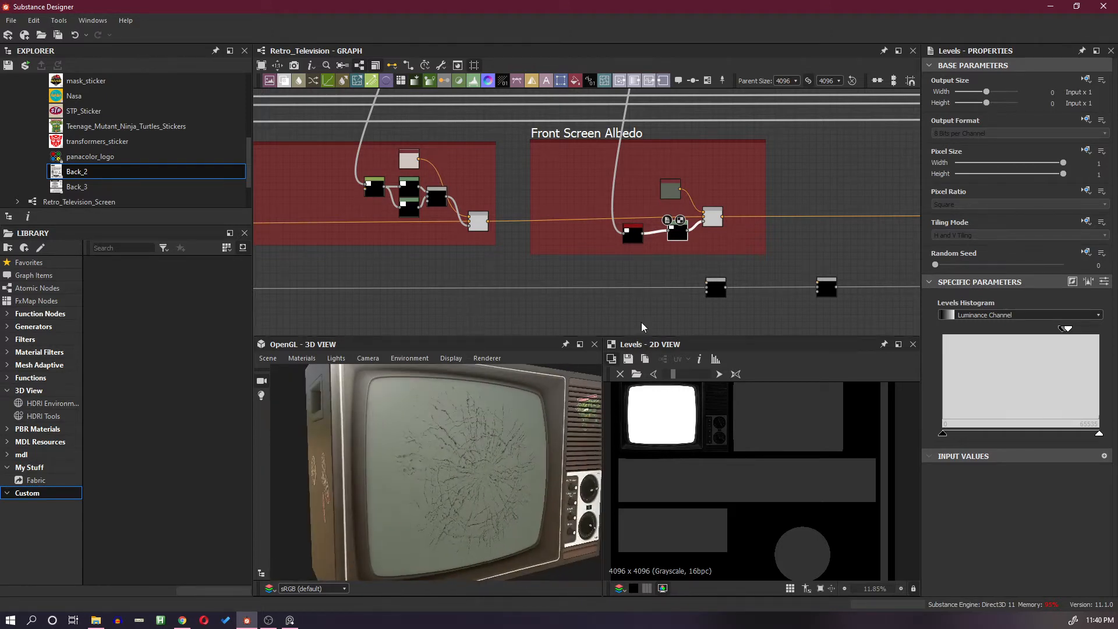
{"action": "scroll", "coordinate": [671, 291], "scroll_direction": "up", "scroll_amount": 4}
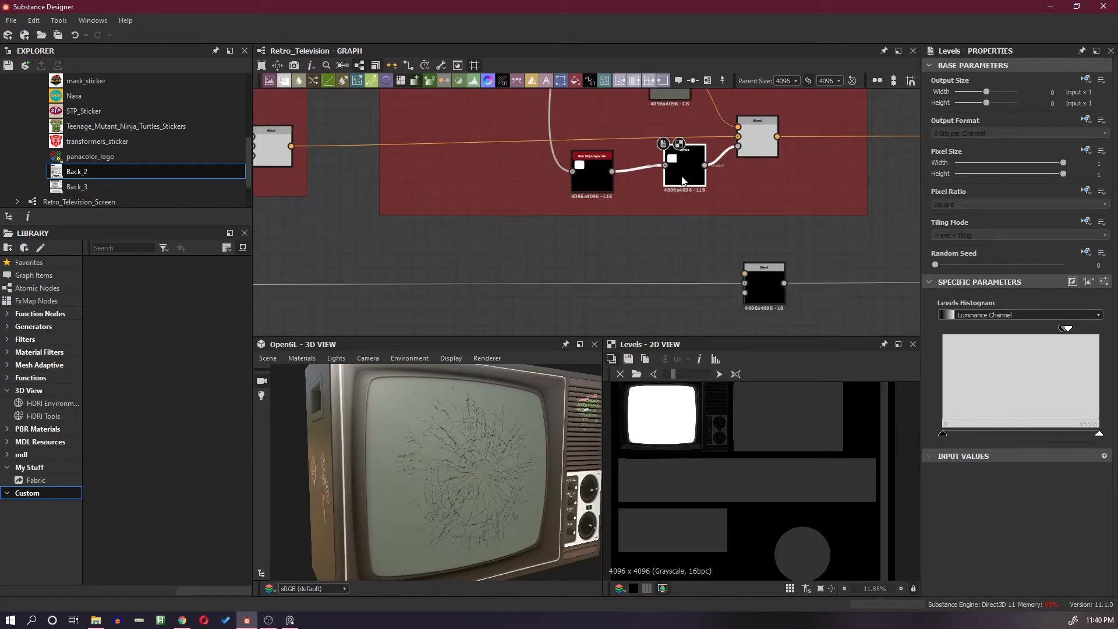
{"action": "left_click_drag", "start_coordinate": [682, 180], "coordinate": [723, 303]}
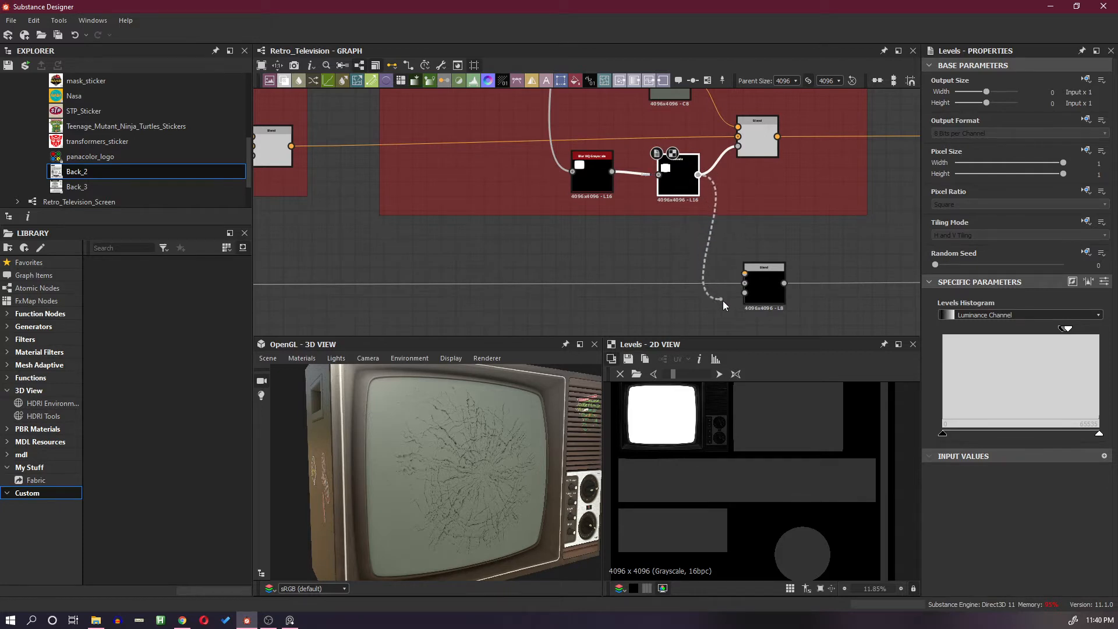
{"action": "left_click", "coordinate": [674, 250]}
{"action": "scroll", "coordinate": [674, 247], "scroll_direction": "down", "scroll_amount": 2}
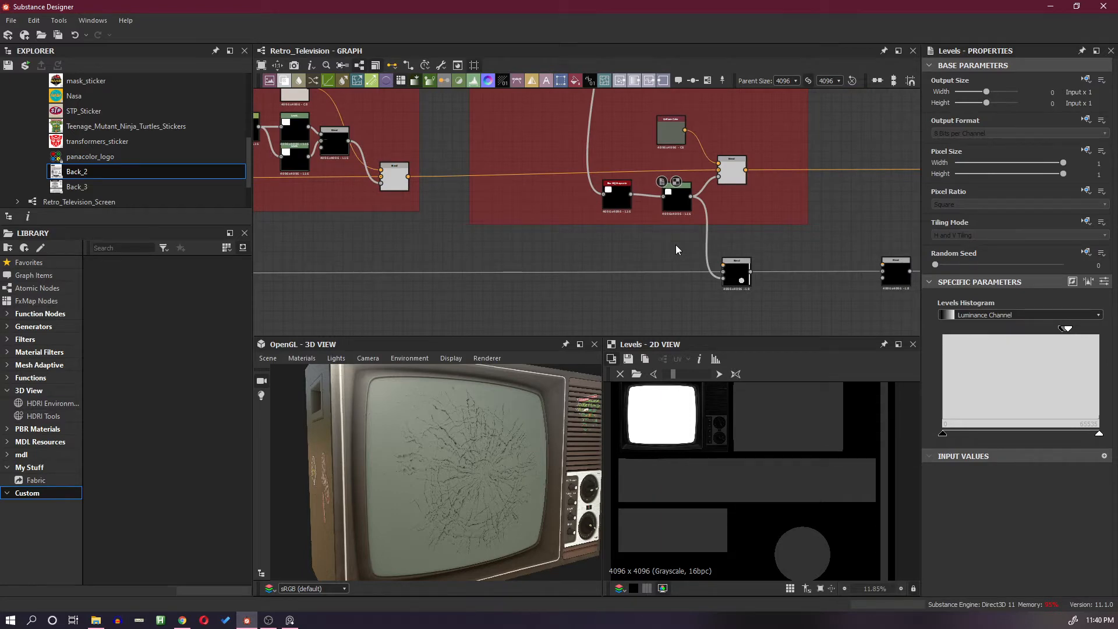
Add a grayscale Uniform Color with luminance 1 and connect it to the foreground of the front screen's metallic Blend
{"action": "key", "text": "space"}
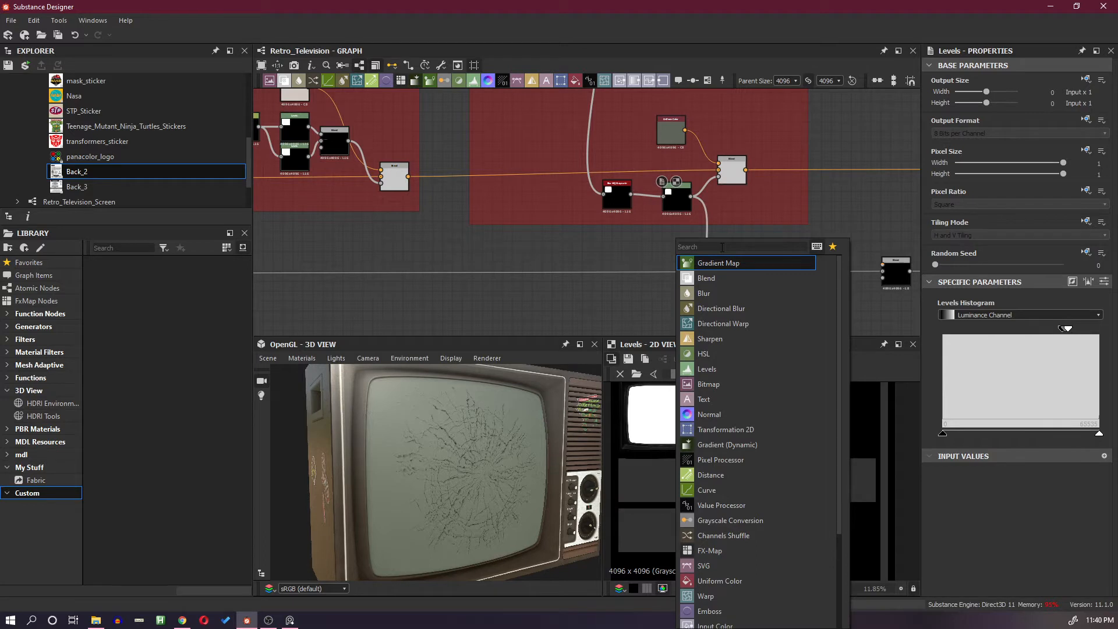
{"action": "type", "text": "un"}
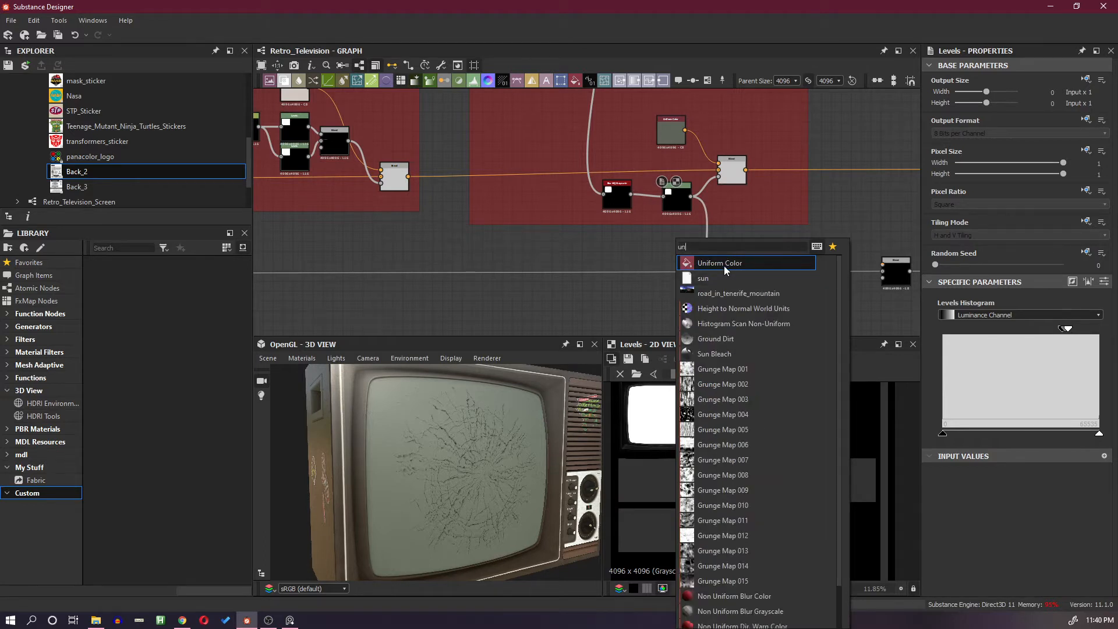
{"action": "left_click", "coordinate": [721, 263]}
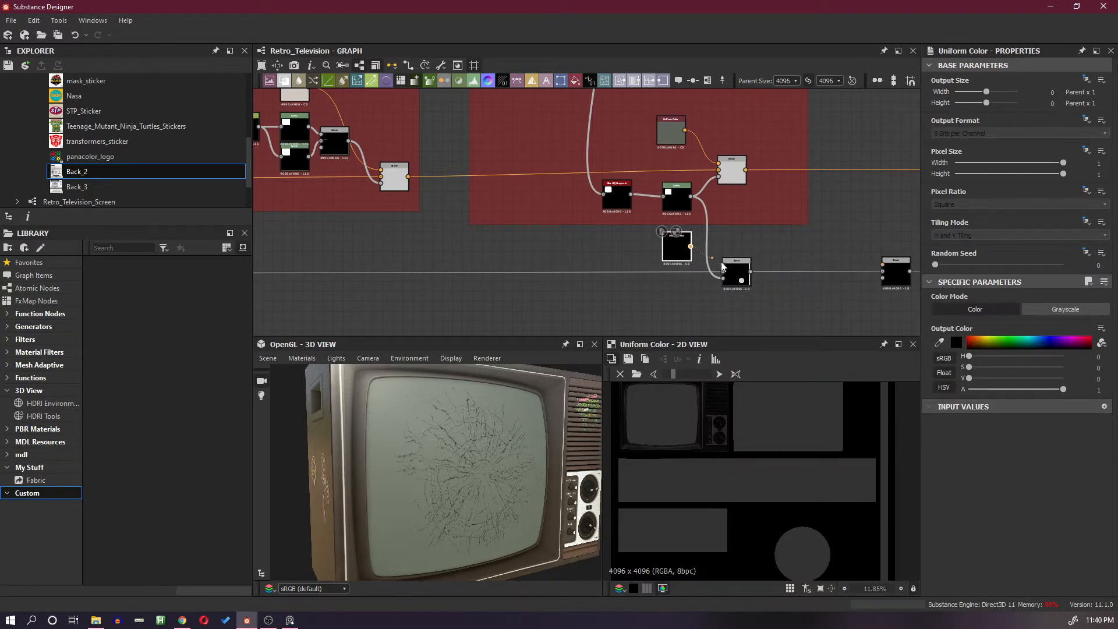
{"action": "left_click_drag", "start_coordinate": [679, 259], "coordinate": [649, 259]}
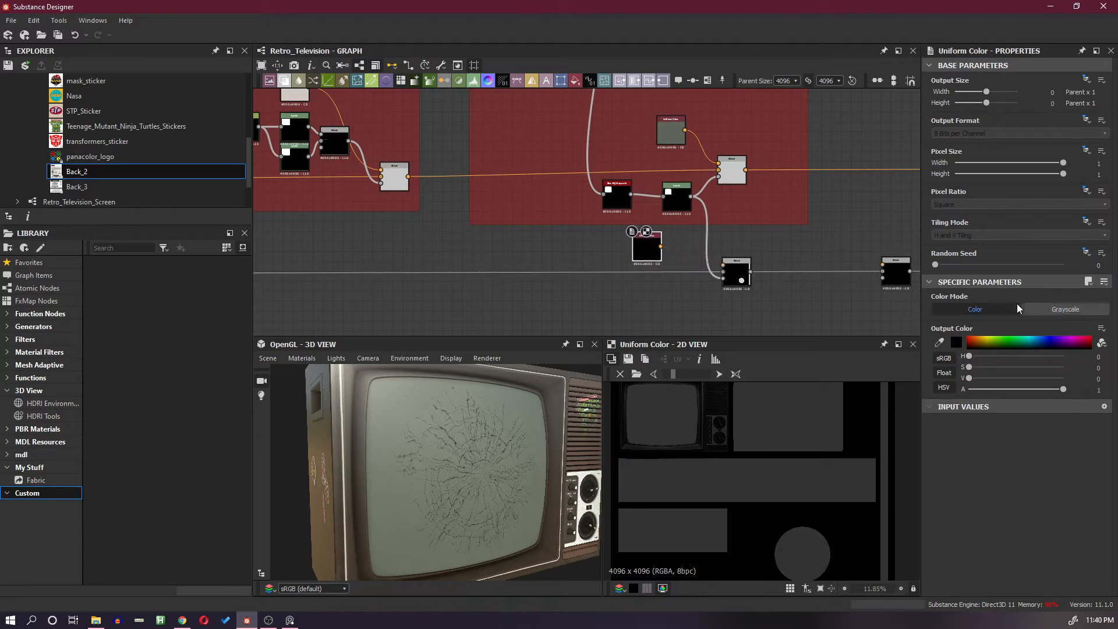
{"action": "left_click", "coordinate": [1053, 311]}
{"action": "left_click_drag", "start_coordinate": [993, 357], "coordinate": [1078, 360]}
Inspect the metallic look of the shattered front screen up close on the 3D model under different light angles
{"action": "left_click_drag", "start_coordinate": [503, 477], "coordinate": [401, 420]}
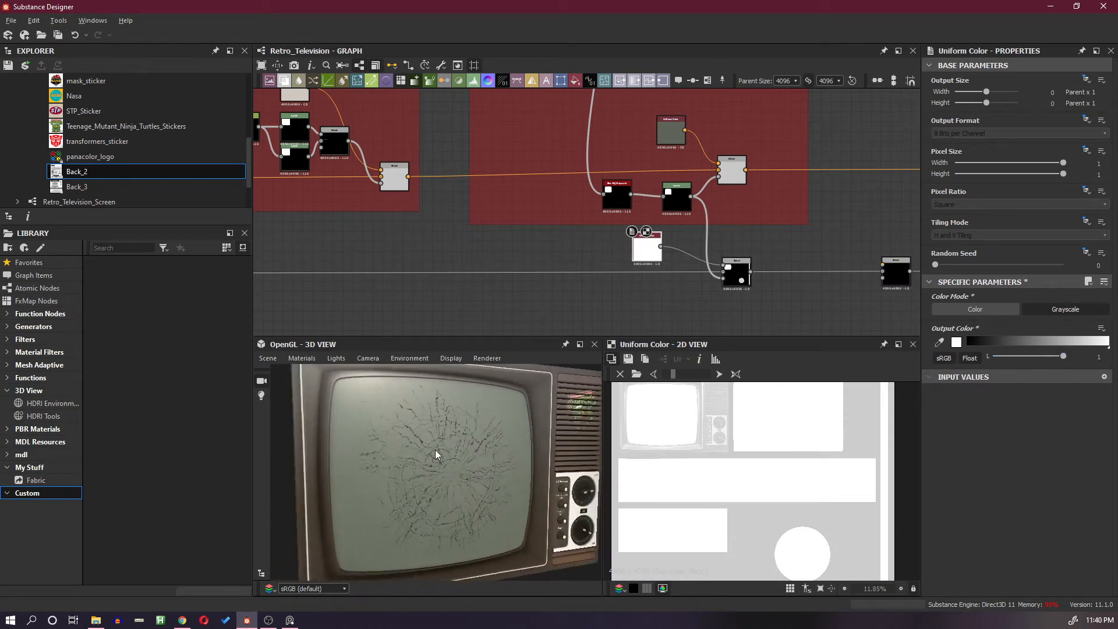
{"action": "mouse_move", "coordinate": [435, 450]}
{"action": "right_mouse_down"}
{"action": "mouse_move", "coordinate": [431, 409]}
{"action": "mouse_move", "coordinate": [447, 436]}
{"action": "right_mouse_up"}
{"action": "mouse_move", "coordinate": [447, 439]}
{"action": "left_mouse_down"}
{"action": "mouse_move", "coordinate": [446, 429]}
{"action": "mouse_move", "coordinate": [452, 441]}
{"action": "mouse_move", "coordinate": [432, 433]}
{"action": "left_mouse_up"}
{"action": "right_click_drag", "start_coordinate": [431, 434], "coordinate": [494, 417]}
{"action": "left_click_drag", "start_coordinate": [495, 417], "coordinate": [494, 444]}
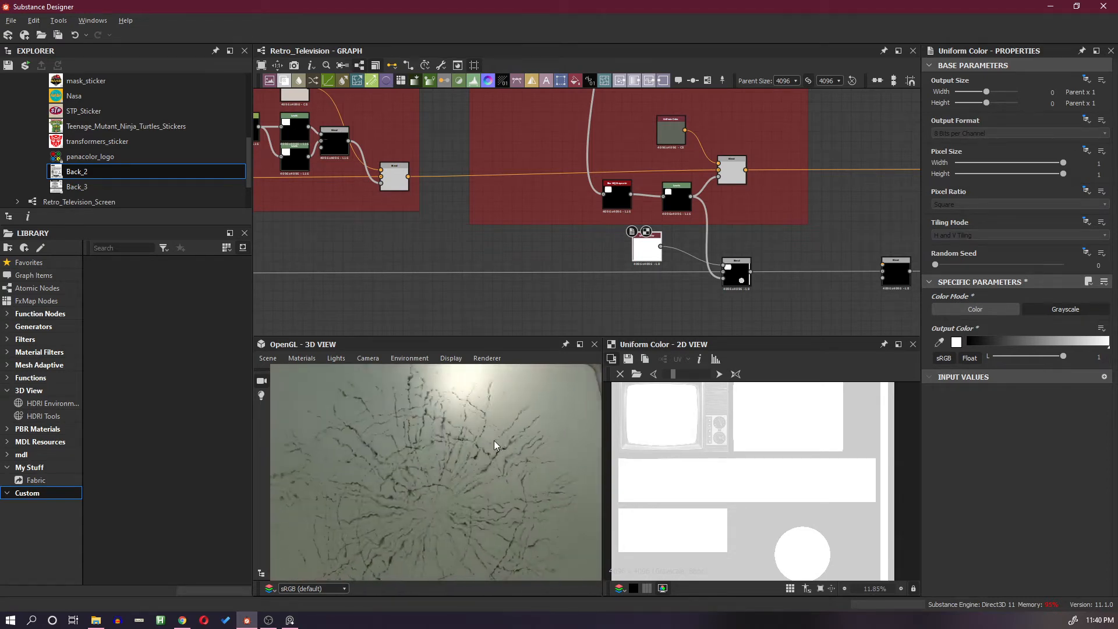
{"action": "right_click_drag", "start_coordinate": [494, 444], "coordinate": [459, 464]}
{"action": "left_click_drag", "start_coordinate": [458, 464], "coordinate": [459, 431]}
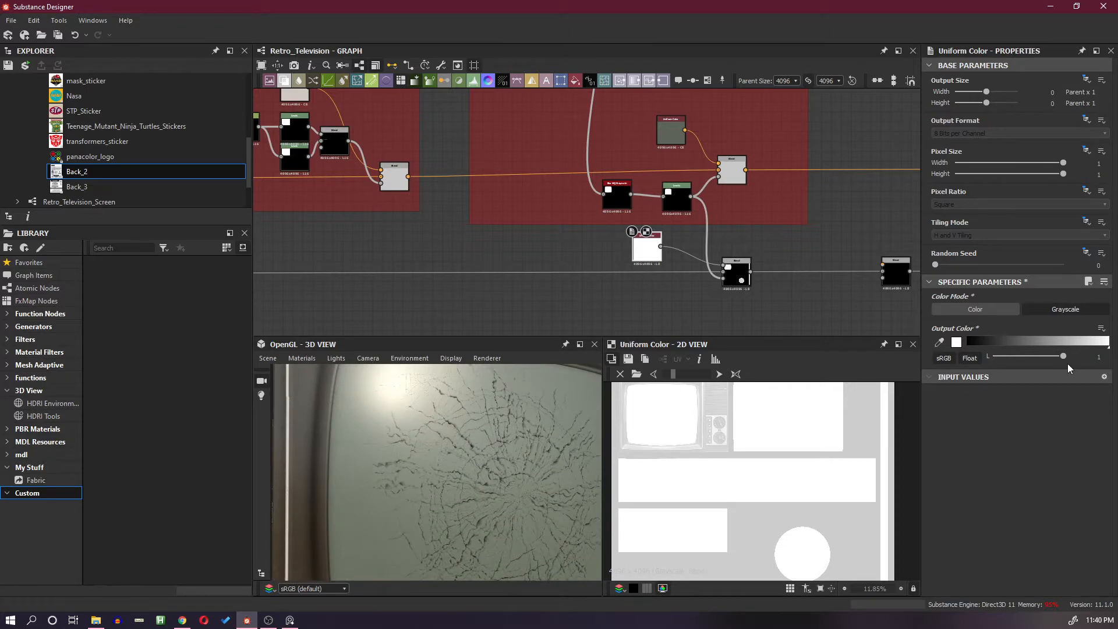
Set the luminance of the front screen's metallic Uniform Color to 0.52, checking the screen on the 3D model
{"action": "left_click_drag", "start_coordinate": [1062, 359], "coordinate": [1031, 360]}
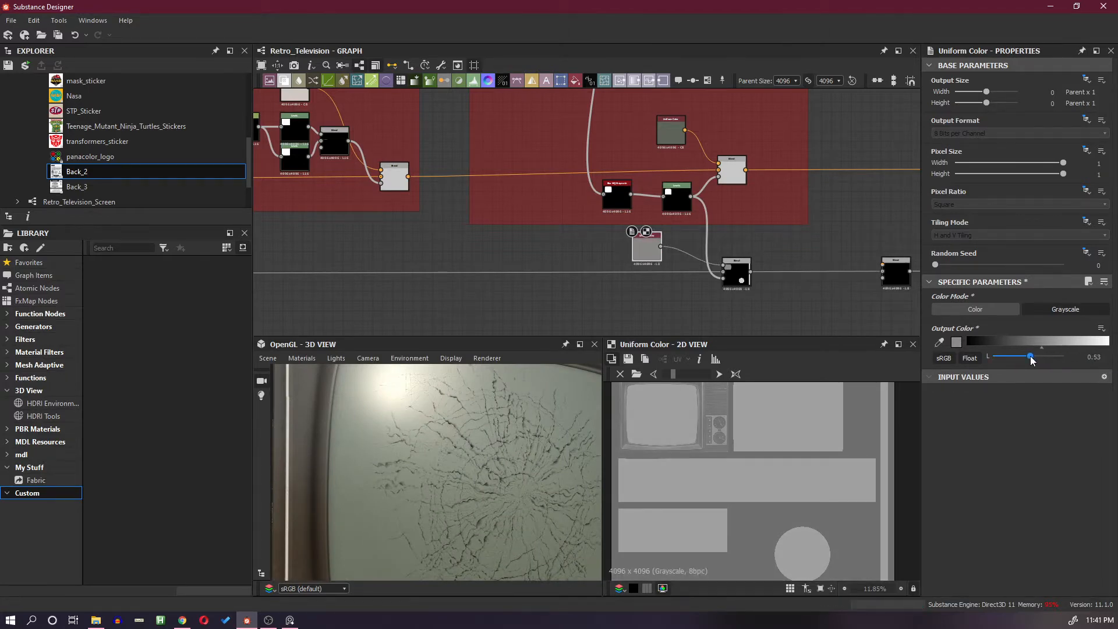
{"action": "scroll", "coordinate": [487, 486], "scroll_direction": "down", "scroll_amount": 3}
{"action": "mouse_move", "coordinate": [464, 478]}
{"action": "left_mouse_down"}
{"action": "mouse_move", "coordinate": [453, 470]}
{"action": "mouse_move", "coordinate": [466, 468]}
{"action": "left_mouse_up"}
{"action": "scroll", "coordinate": [708, 220], "scroll_direction": "down", "scroll_amount": 4}
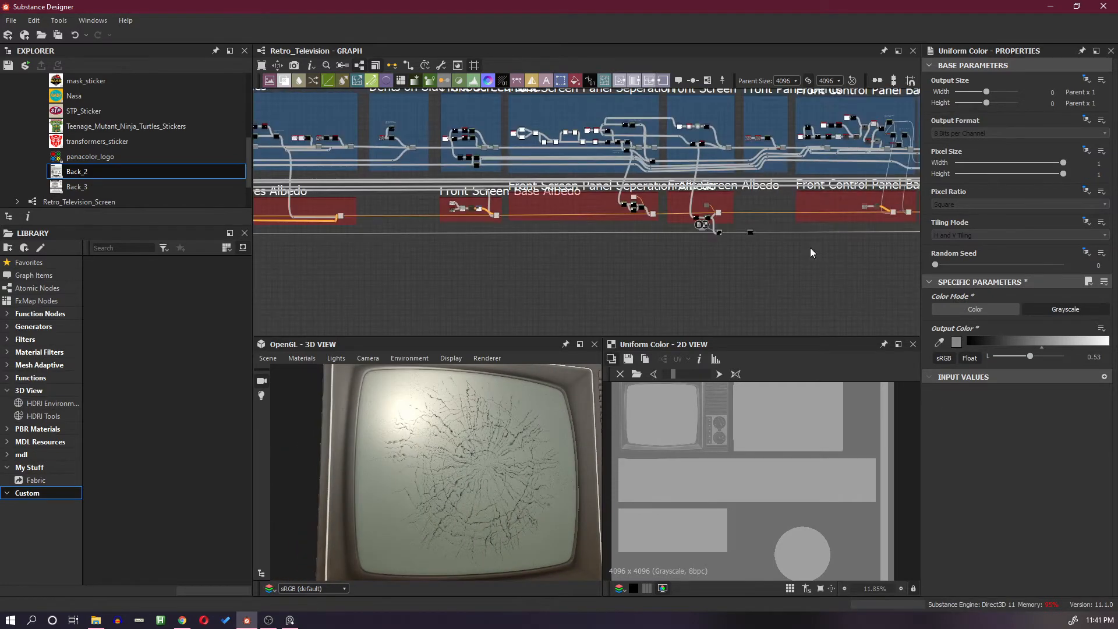
{"action": "scroll", "coordinate": [810, 250], "scroll_direction": "up", "scroll_amount": 2}
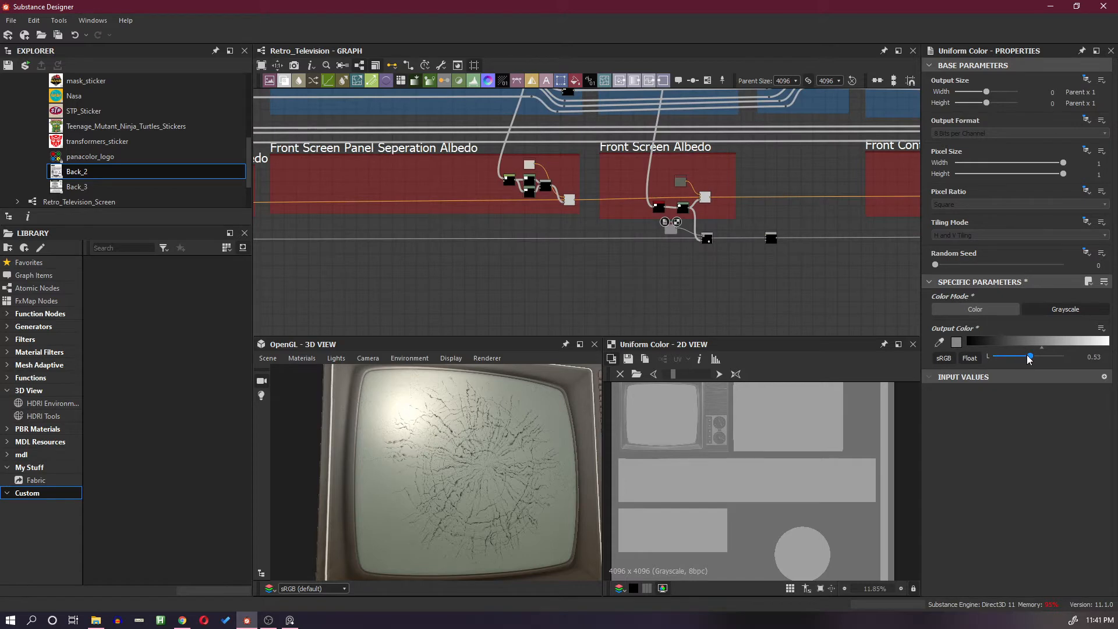
{"action": "left_click_drag", "start_coordinate": [1029, 359], "coordinate": [1028, 359]}
Move the unused Blend after the front screen's Blend along the metallic link to just past the Television Pins Albedo frame
{"action": "scroll", "coordinate": [769, 267], "scroll_direction": "down", "scroll_amount": 6}
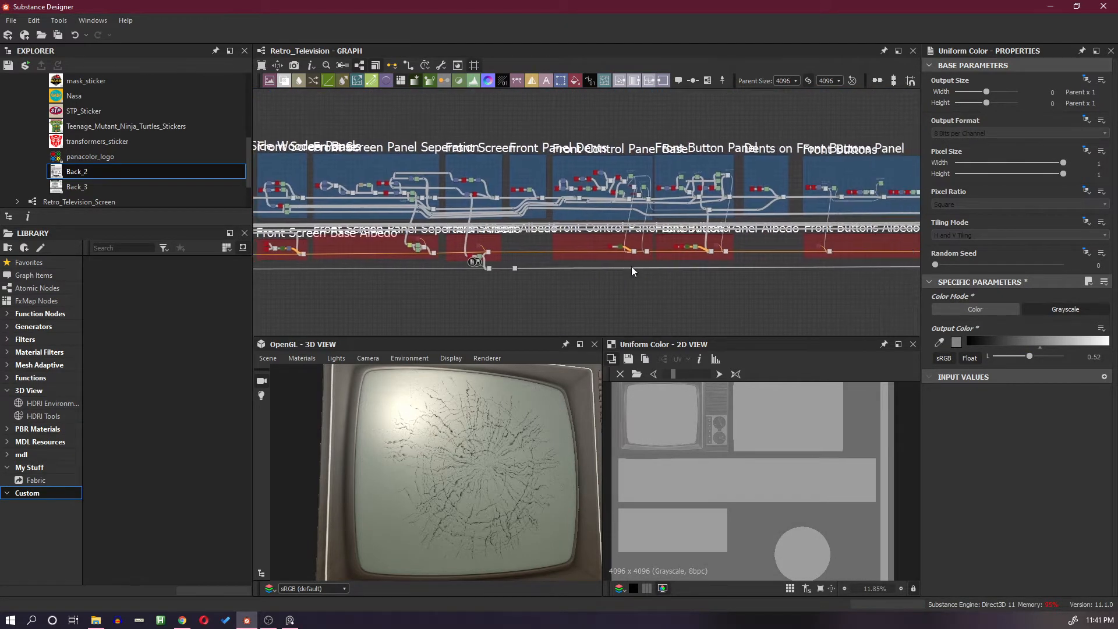
{"action": "scroll", "coordinate": [610, 248], "scroll_direction": "up", "scroll_amount": 5}
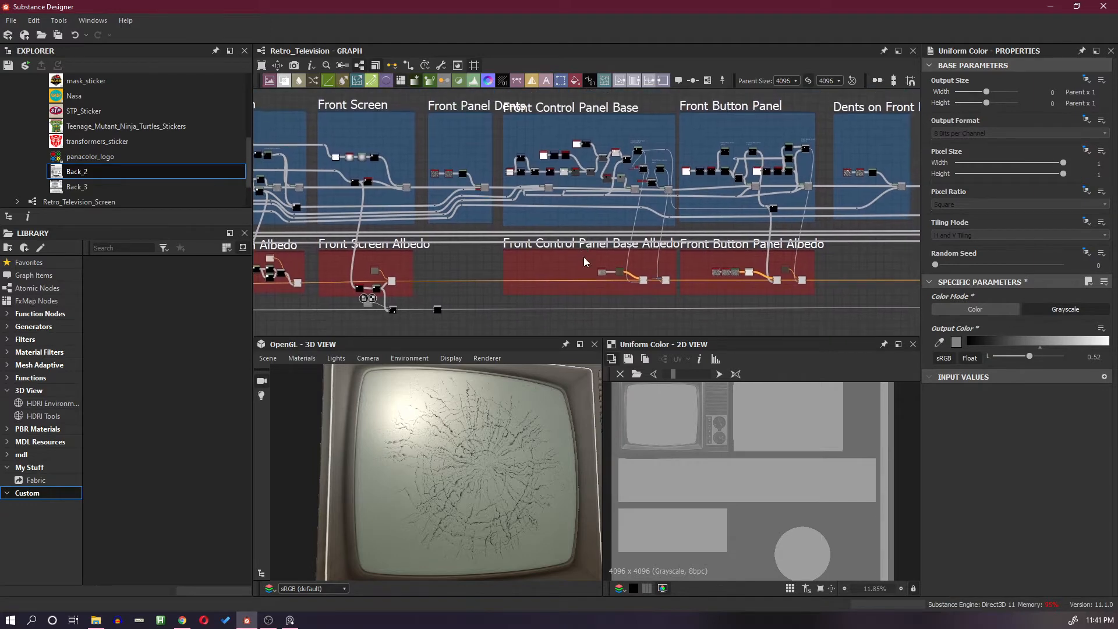
{"action": "left_click_drag", "start_coordinate": [438, 313], "coordinate": [863, 311]}
{"action": "middle_click_drag", "start_coordinate": [790, 285], "coordinate": [595, 278]}
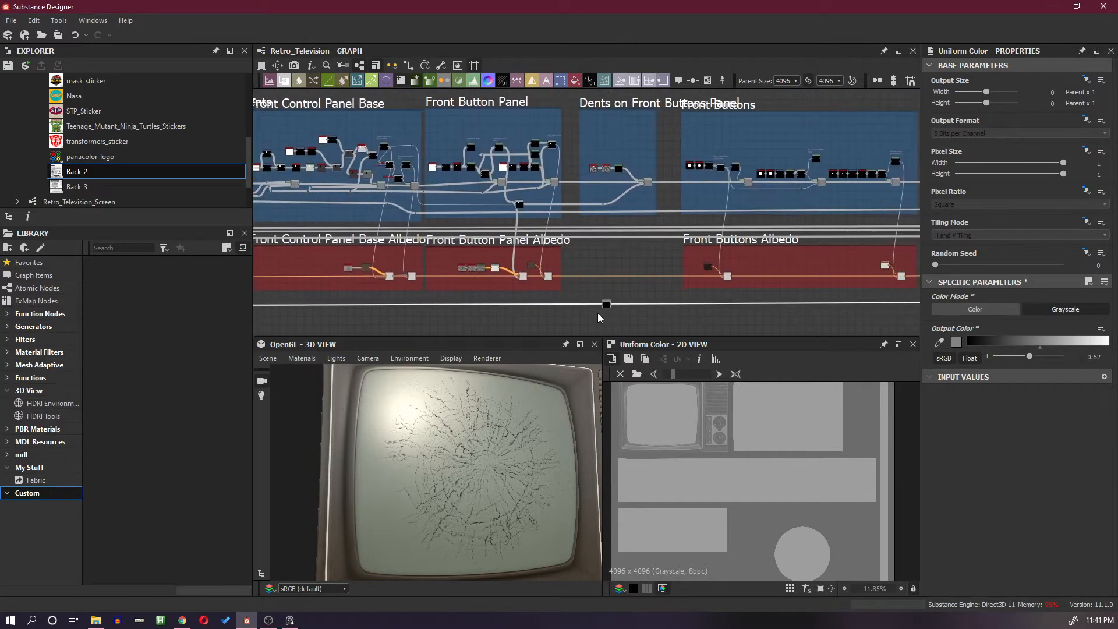
{"action": "left_click_drag", "start_coordinate": [609, 308], "coordinate": [867, 307]}
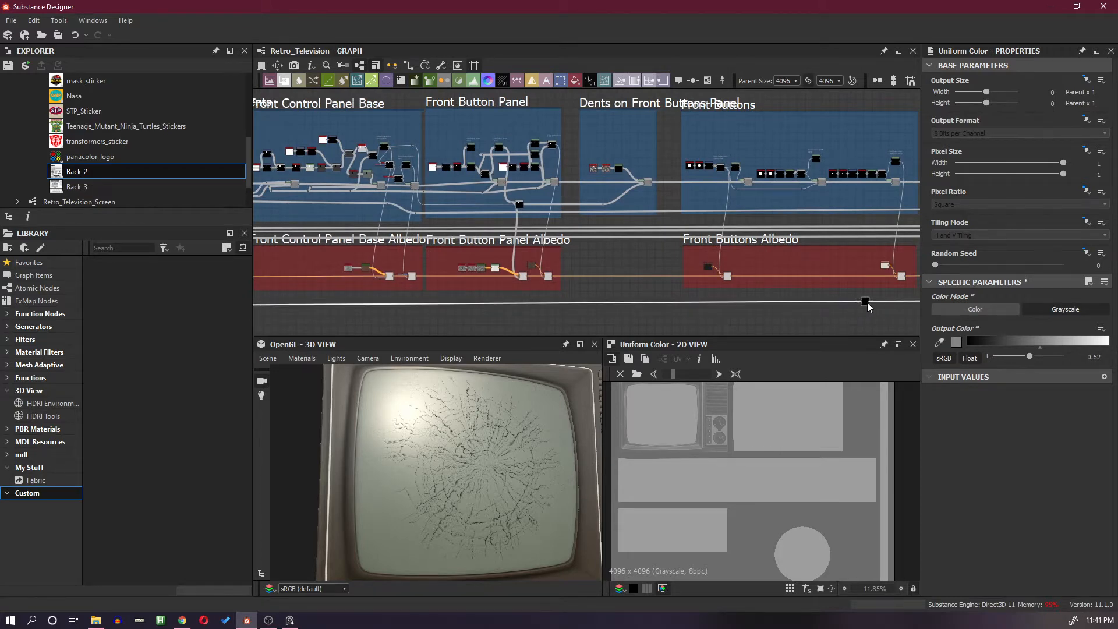
{"action": "middle_click_drag", "start_coordinate": [867, 307], "coordinate": [508, 316]}
{"action": "left_click_drag", "start_coordinate": [515, 305], "coordinate": [835, 307]}
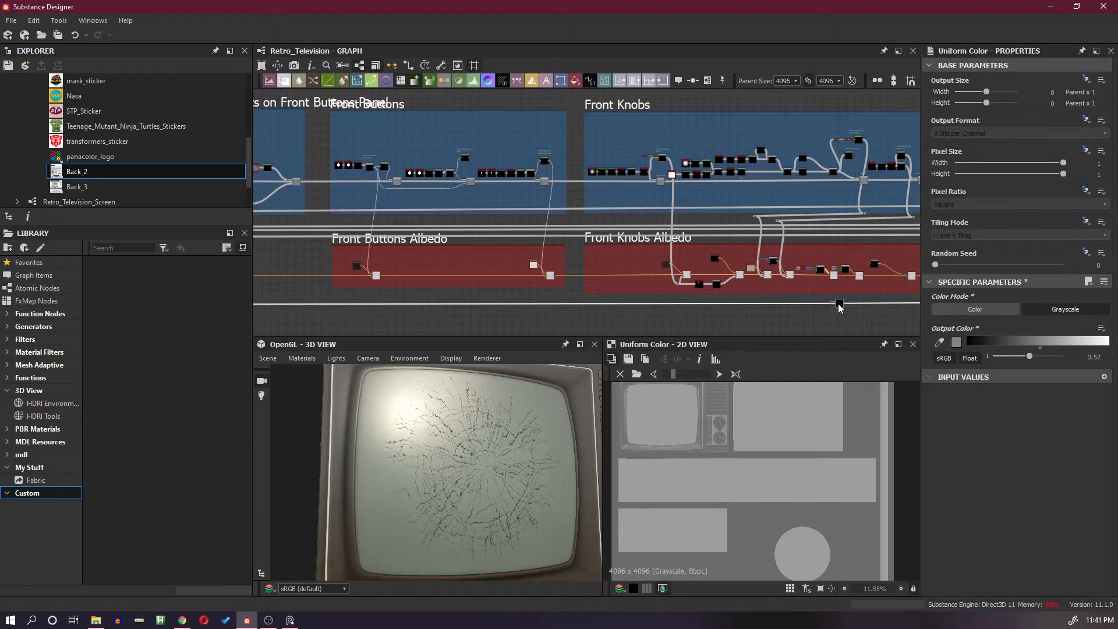
{"action": "middle_click_drag", "start_coordinate": [838, 307], "coordinate": [660, 285]}
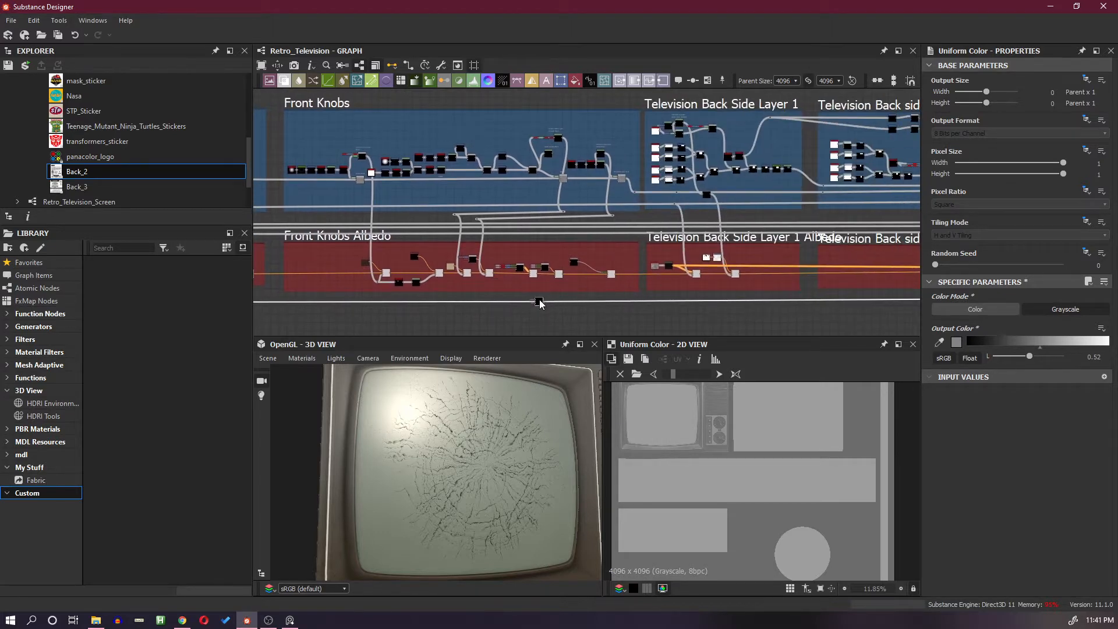
{"action": "left_click_drag", "start_coordinate": [539, 302], "coordinate": [829, 303]}
{"action": "middle_click_drag", "start_coordinate": [838, 287], "coordinate": [570, 292]}
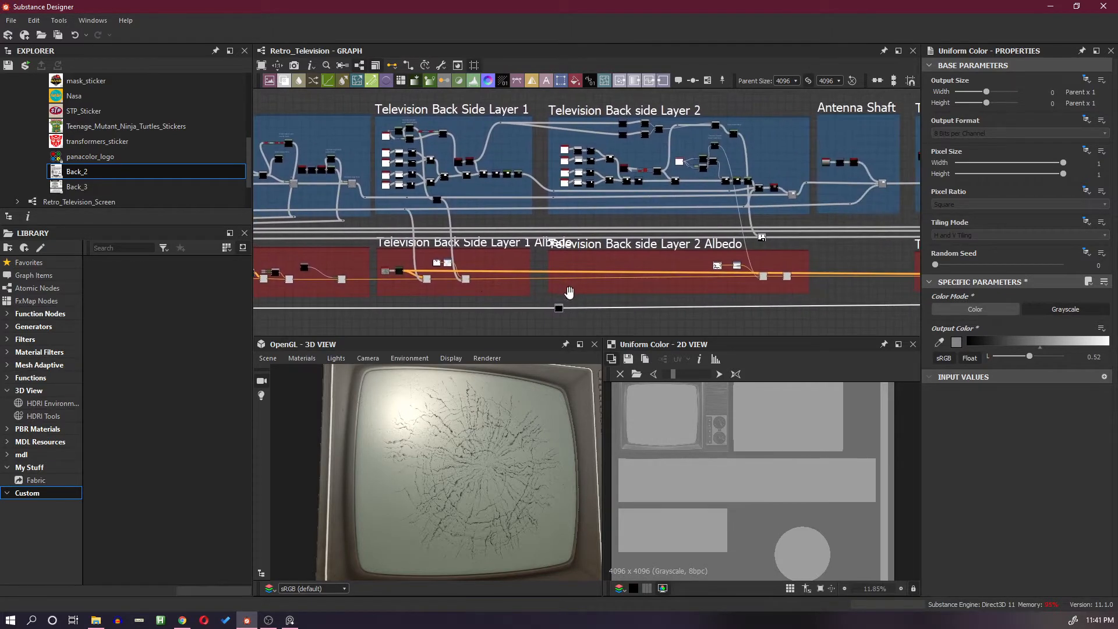
{"action": "left_click_drag", "start_coordinate": [559, 308], "coordinate": [870, 307]}
{"action": "middle_click_drag", "start_coordinate": [870, 307], "coordinate": [537, 309]}
{"action": "left_click_drag", "start_coordinate": [537, 309], "coordinate": [899, 309]}
{"action": "middle_click_drag", "start_coordinate": [883, 292], "coordinate": [751, 286]}
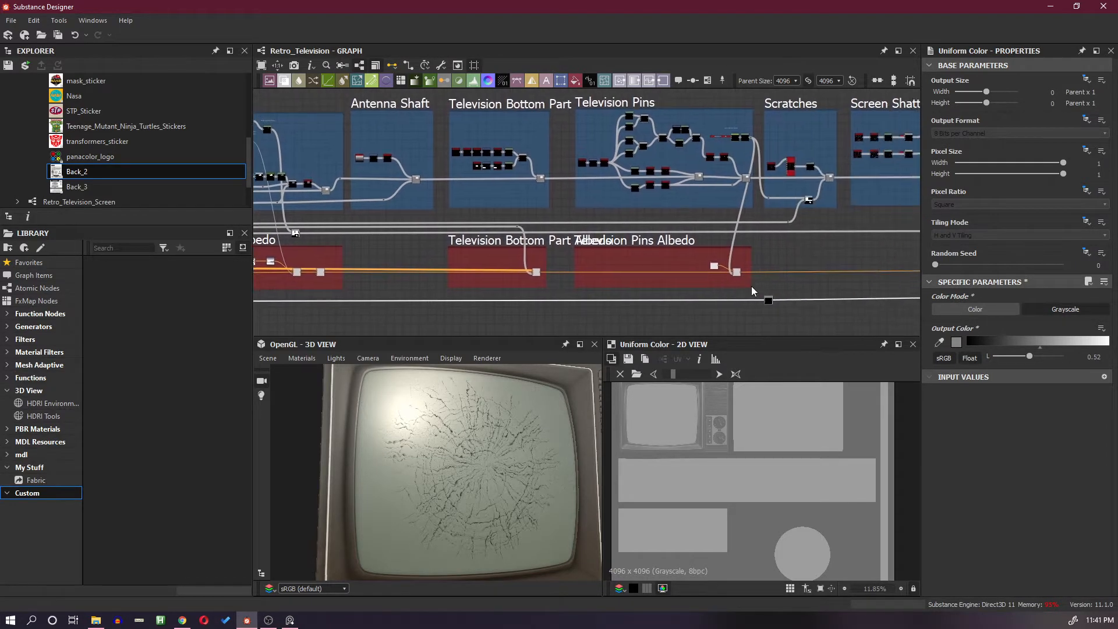
Insert another Blend into the metallic link just before the unused Blend near the Television Pins Albedo frame
{"action": "scroll", "coordinate": [750, 283], "scroll_direction": "up", "scroll_amount": 4}
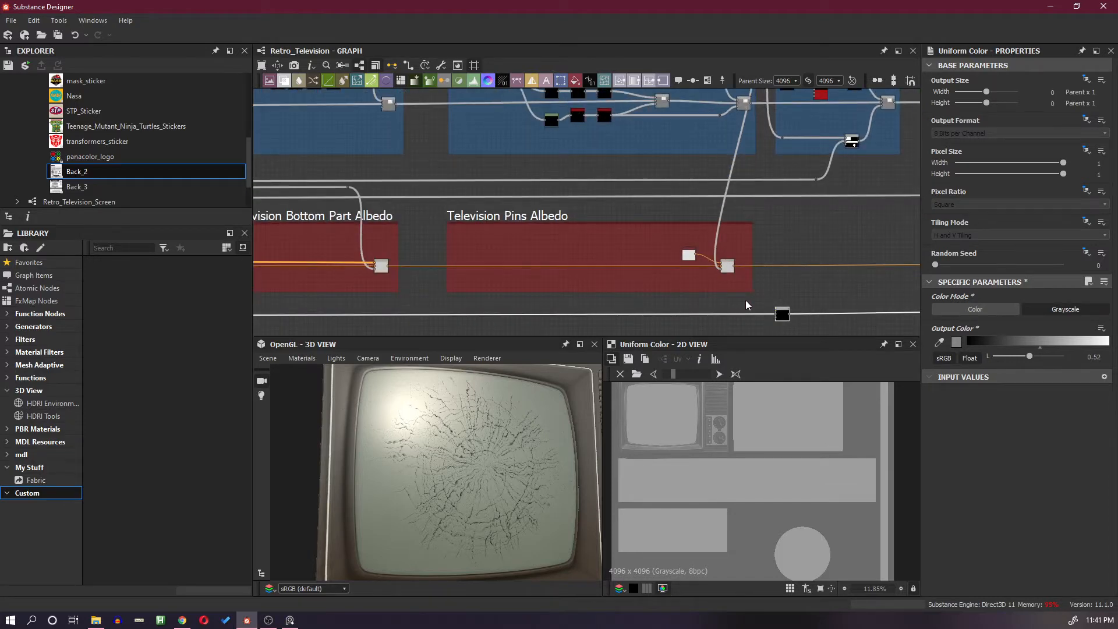
{"action": "left_click", "coordinate": [729, 315]}
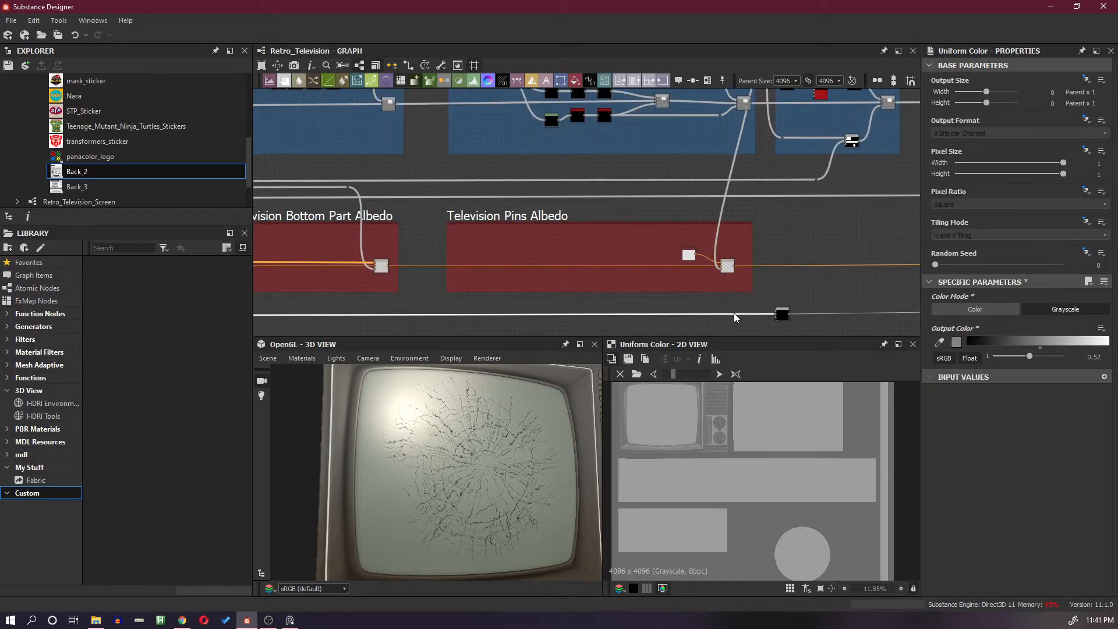
{"action": "key", "text": "space"}
{"action": "left_click", "coordinate": [784, 283]}
{"action": "scroll", "coordinate": [678, 282], "scroll_direction": "down", "scroll_amount": 6}
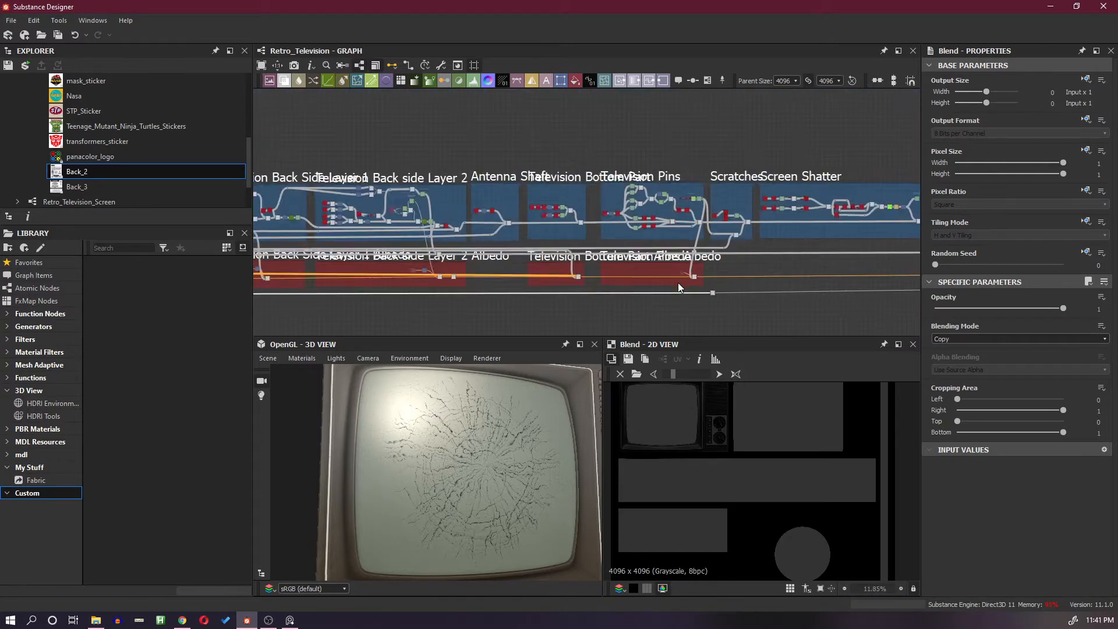
Move the new Blend along the metallic link to below the Television Pins Albedo Blend, just before the unused Blend
{"action": "scroll", "coordinate": [415, 297], "scroll_direction": "up", "scroll_amount": 4}
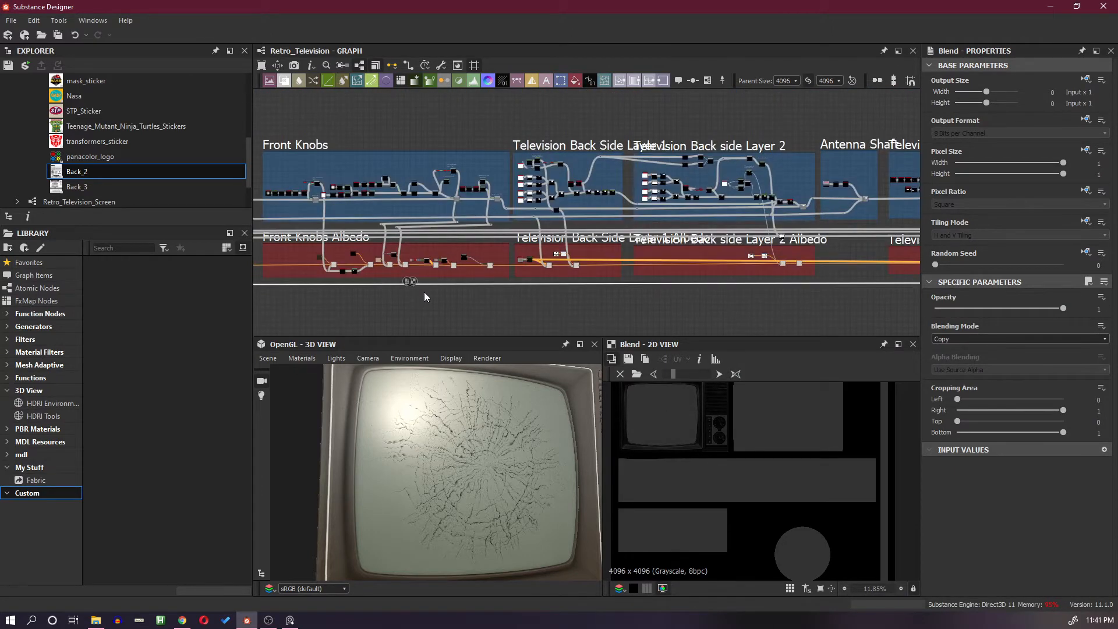
{"action": "scroll", "coordinate": [422, 291], "scroll_direction": "up", "scroll_amount": 2}
{"action": "left_click_drag", "start_coordinate": [406, 282], "coordinate": [794, 289]}
{"action": "middle_click_drag", "start_coordinate": [795, 289], "coordinate": [333, 291]}
{"action": "left_click_drag", "start_coordinate": [333, 291], "coordinate": [756, 287]}
{"action": "middle_click_drag", "start_coordinate": [756, 286], "coordinate": [397, 287]}
{"action": "left_click_drag", "start_coordinate": [396, 287], "coordinate": [562, 285]}
{"action": "scroll", "coordinate": [526, 266], "scroll_direction": "up", "scroll_amount": 4}
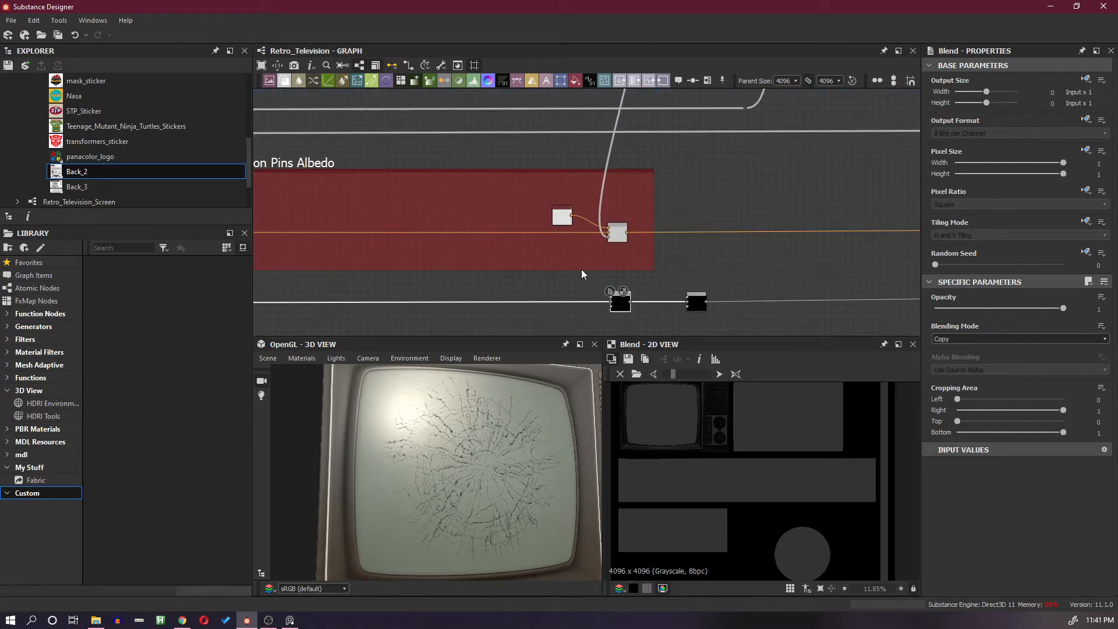
Add a dot on the mask link of the Television Pins Albedo Blend and connect it to the new metallic Blend's opacity
{"action": "double_click", "coordinate": [614, 232]}
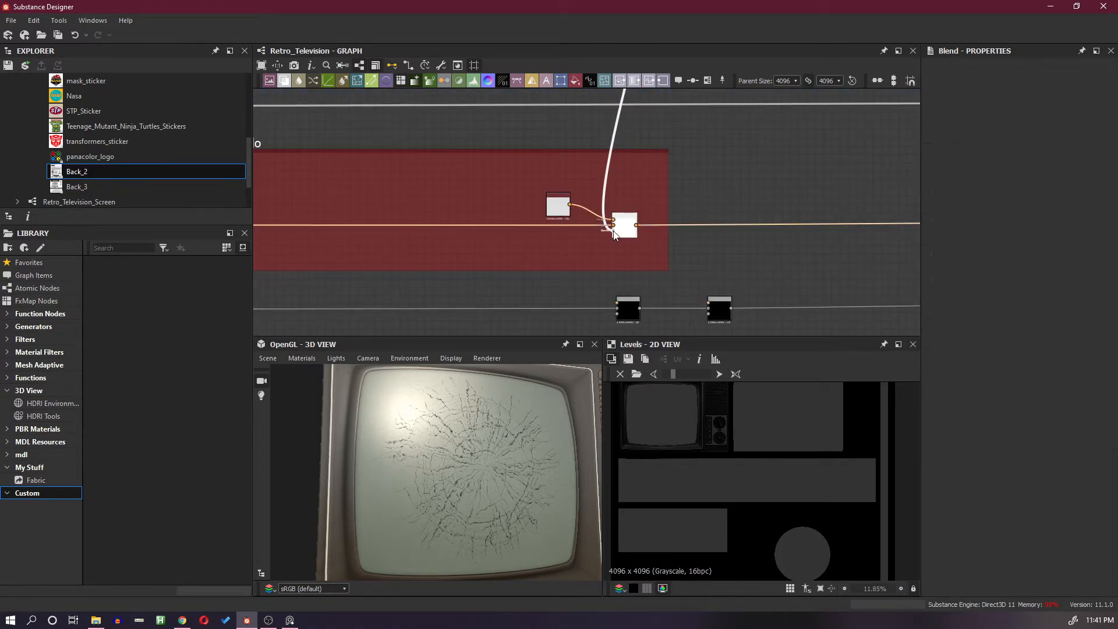
{"action": "scroll", "coordinate": [609, 232], "scroll_direction": "up", "scroll_amount": 2}
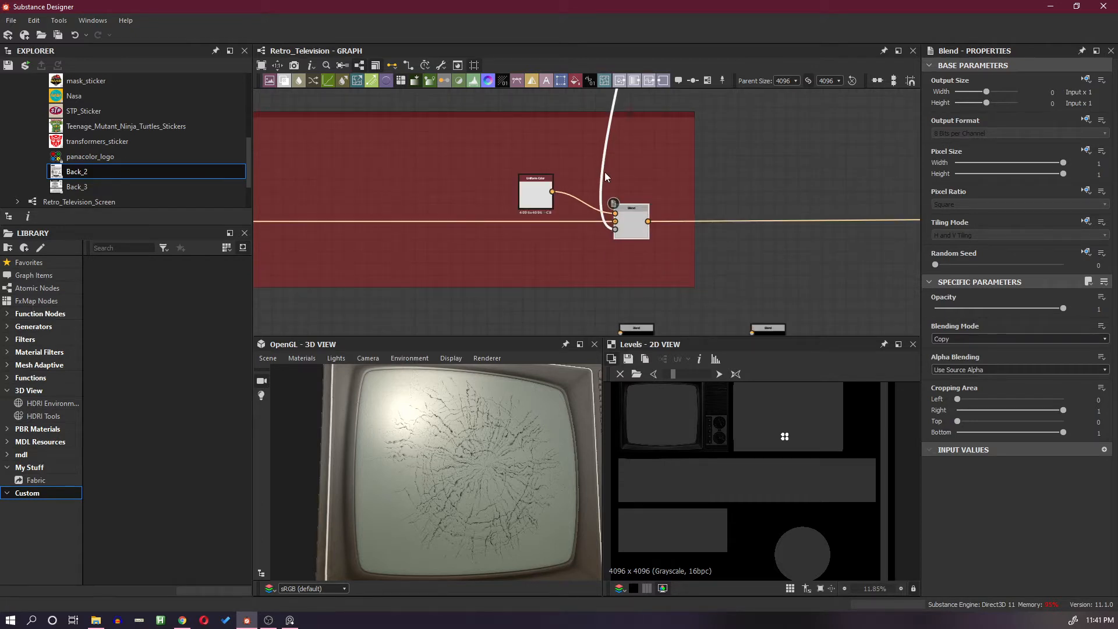
{"action": "left_click_drag", "start_coordinate": [605, 171], "coordinate": [585, 233]}
{"action": "middle_click_drag", "start_coordinate": [609, 270], "coordinate": [618, 205]}
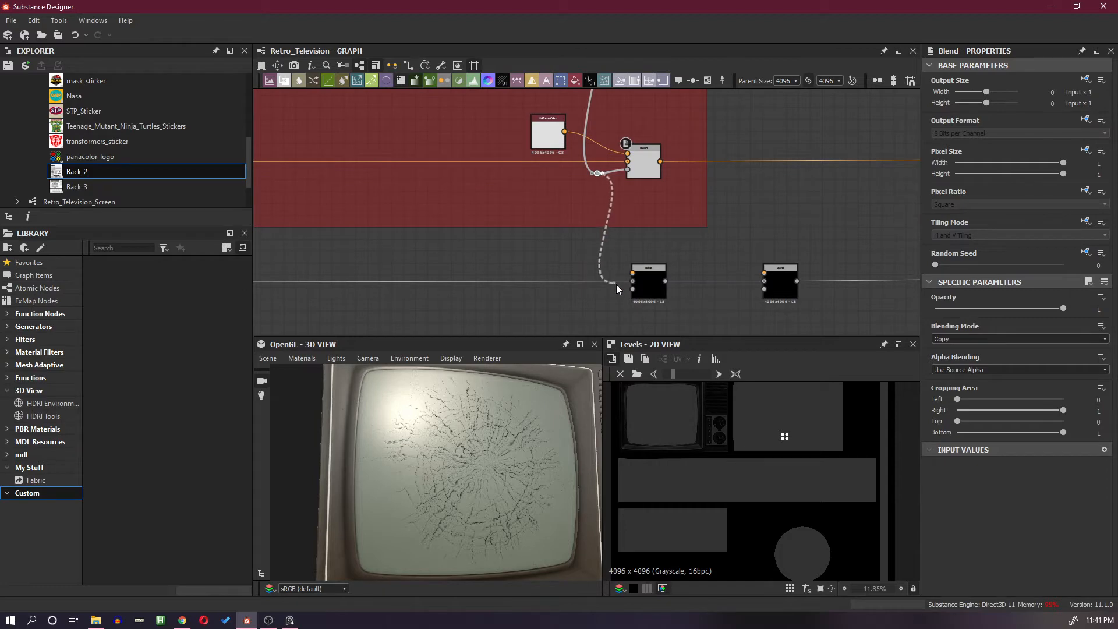
{"action": "scroll", "coordinate": [645, 295], "scroll_direction": "up", "scroll_amount": 2}
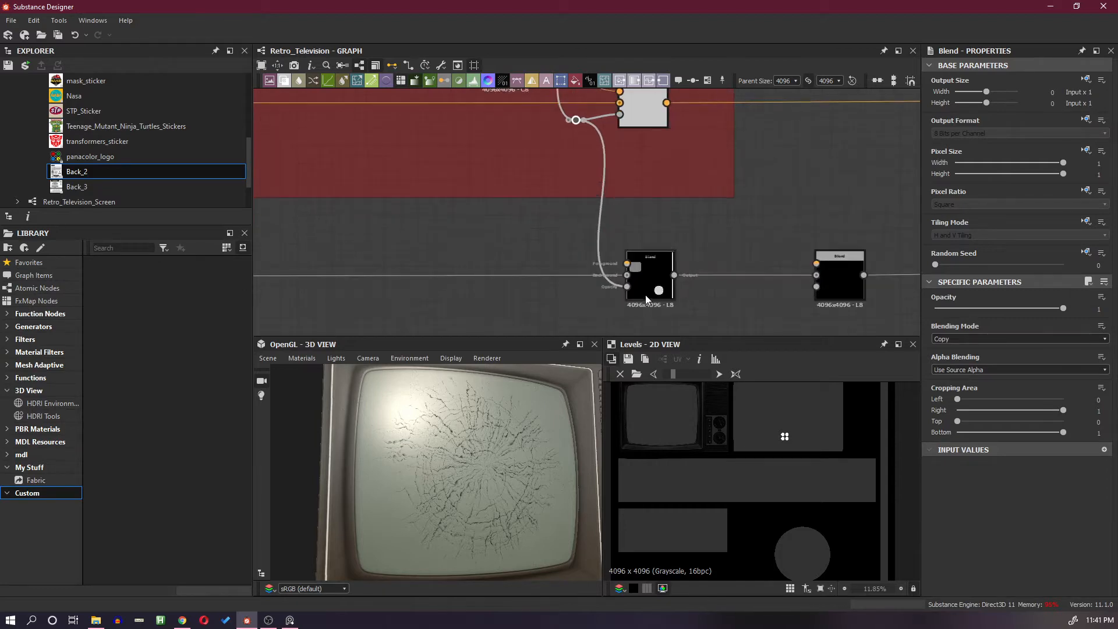
Add a Clouds 2 node as foreground of the pins' metallic Blend, checking the pins in the 2D and 3D views
{"action": "left_click_drag", "start_coordinate": [514, 403], "coordinate": [441, 485]}
{"action": "right_click_drag", "start_coordinate": [441, 485], "coordinate": [460, 517]}
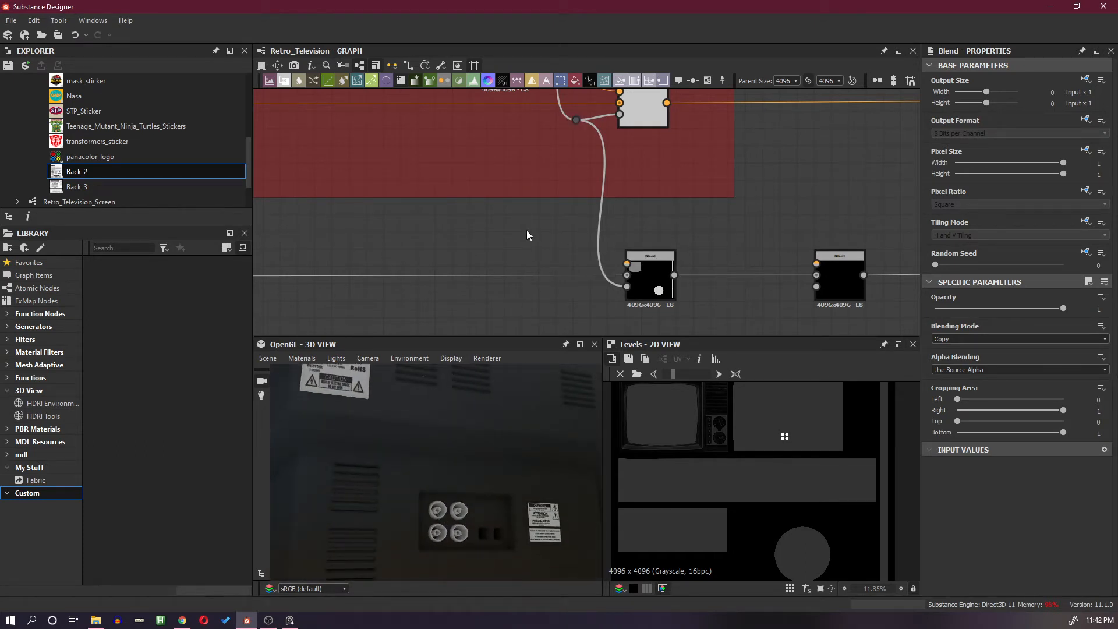
{"action": "scroll", "coordinate": [526, 233], "scroll_direction": "down", "scroll_amount": 5}
{"action": "scroll", "coordinate": [535, 236], "scroll_direction": "up", "scroll_amount": 5}
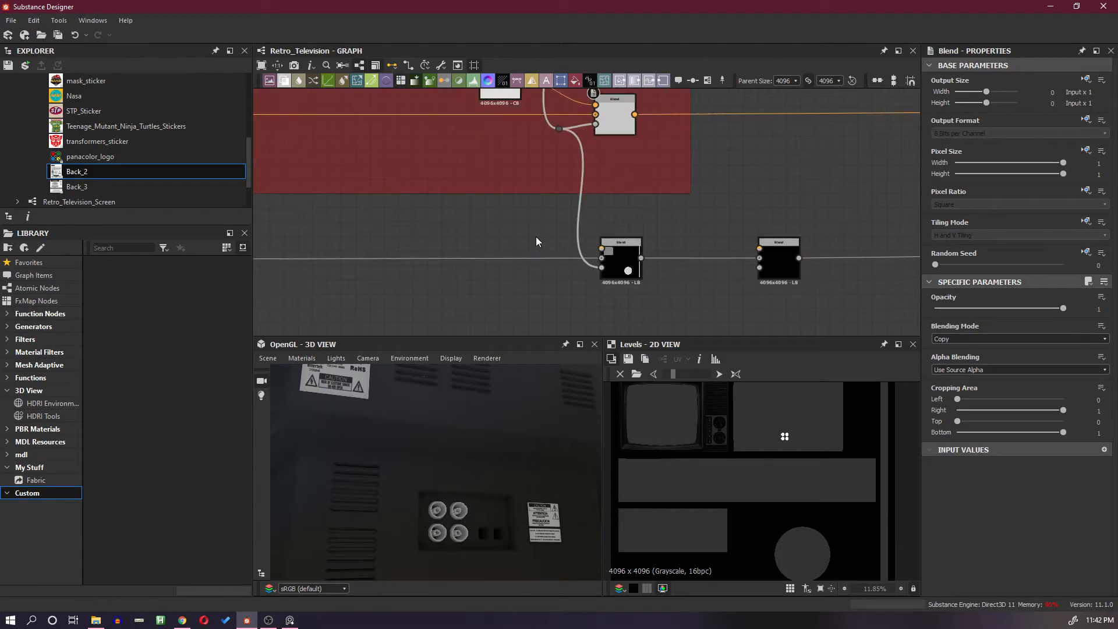
{"action": "key", "text": "space"}
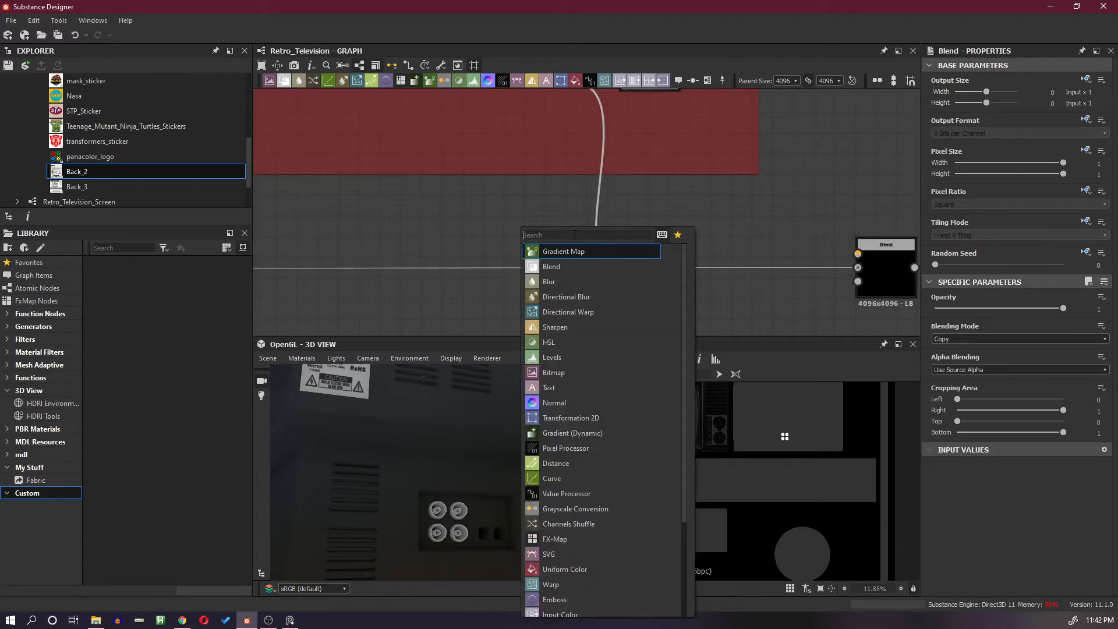
{"action": "type", "text": "cloud"}
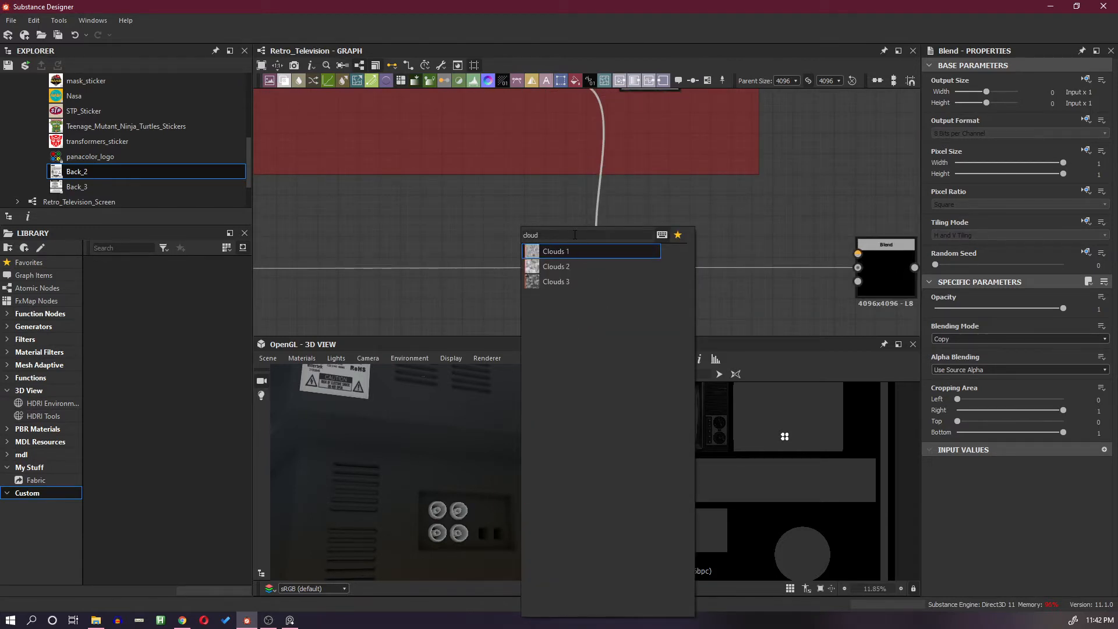
{"action": "left_click", "coordinate": [571, 266]}
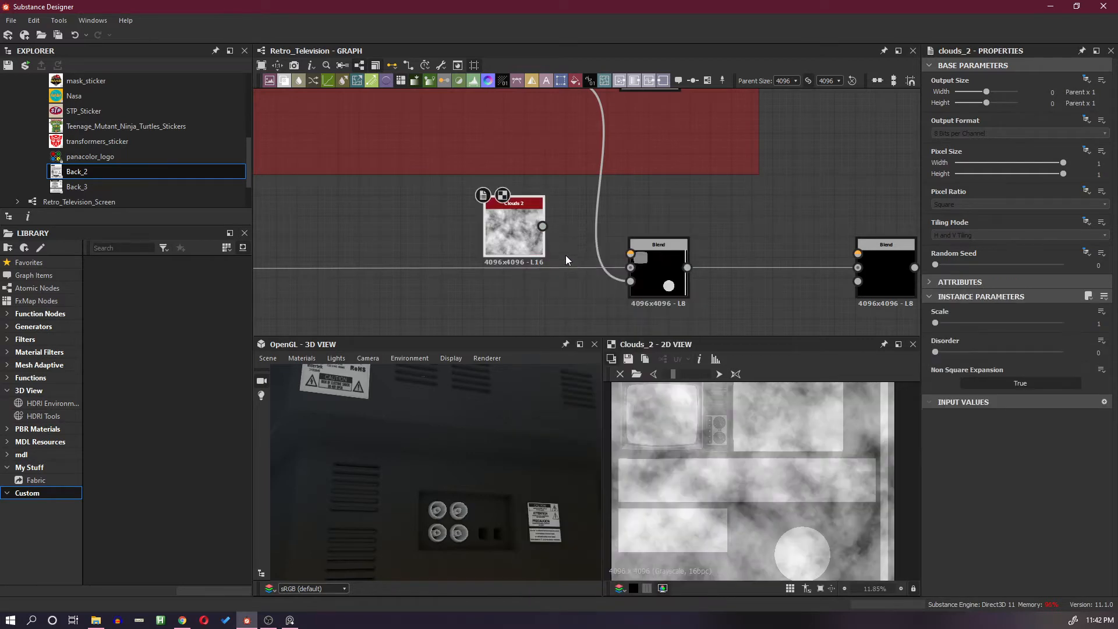
{"action": "left_click_drag", "start_coordinate": [534, 240], "coordinate": [630, 253]}
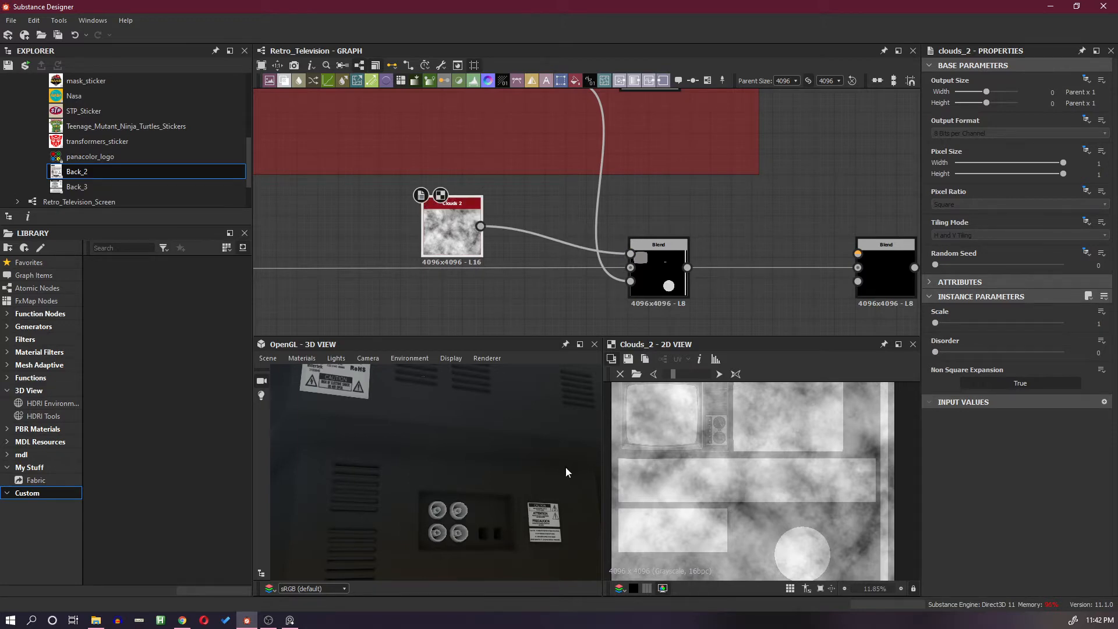
{"action": "left_click", "coordinate": [655, 285]}
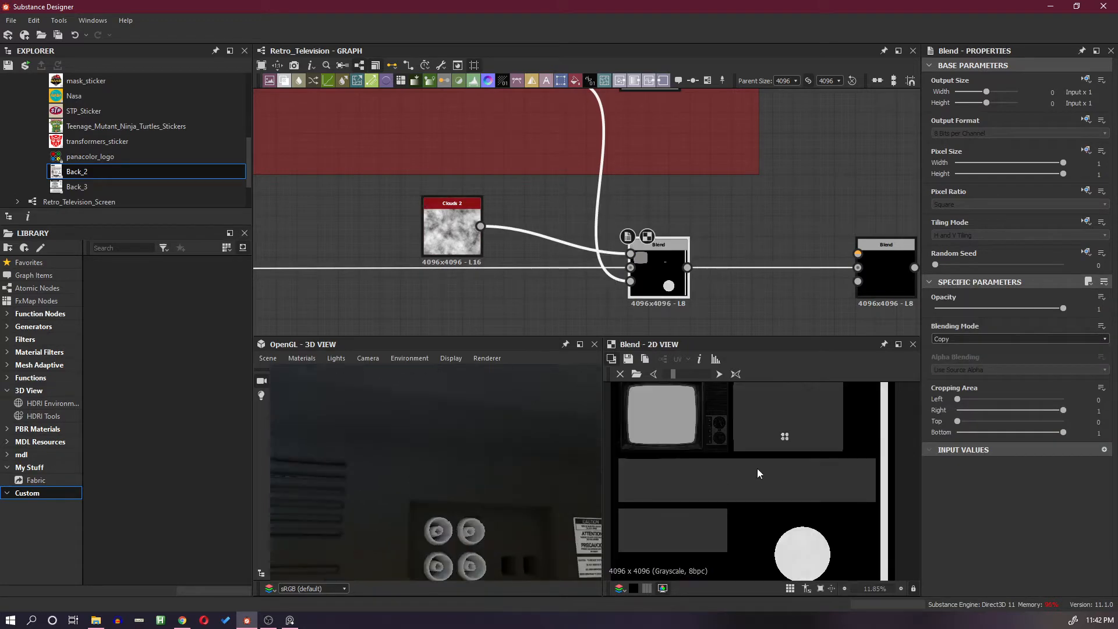
{"action": "scroll", "coordinate": [756, 468], "scroll_direction": "up", "scroll_amount": 10}
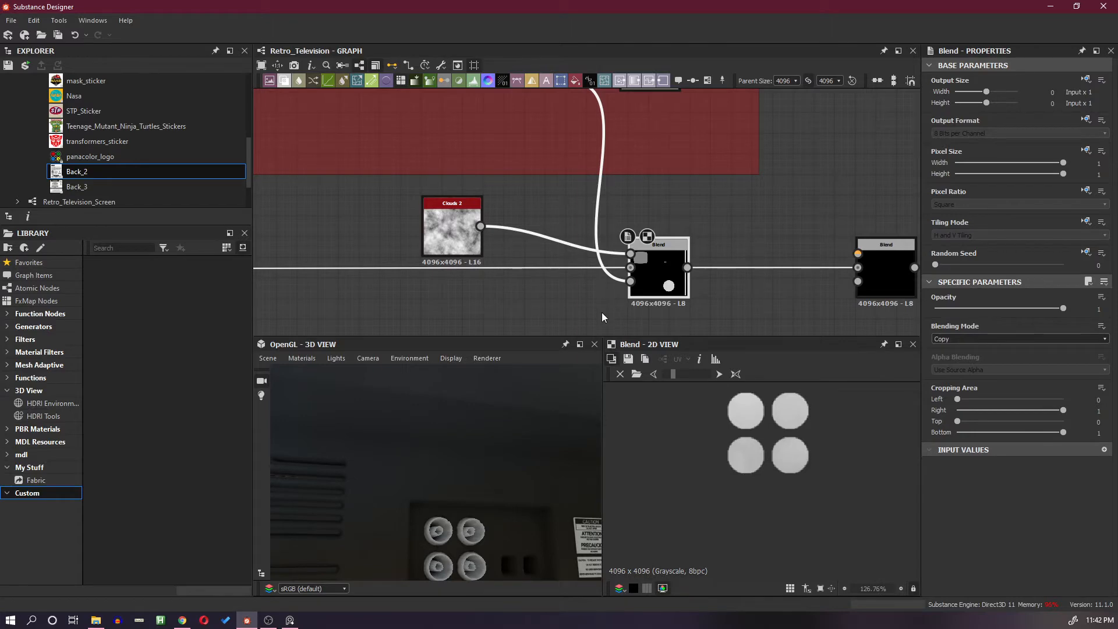
{"action": "middle_click_drag", "start_coordinate": [505, 520], "coordinate": [490, 490]}
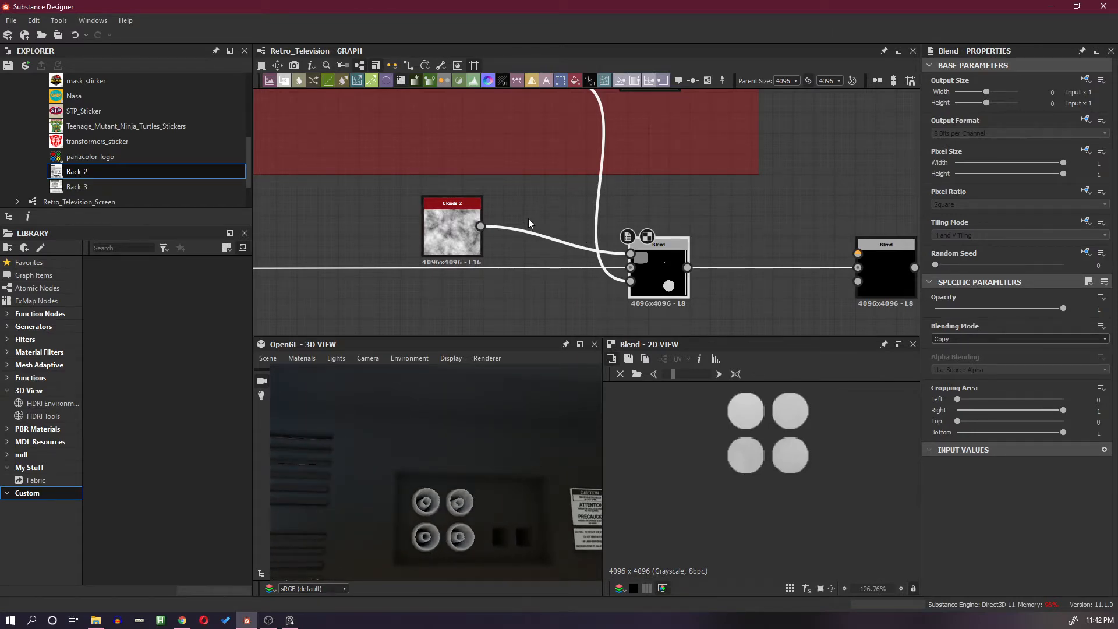
{"action": "scroll", "coordinate": [480, 421], "scroll_direction": "down", "scroll_amount": 6}
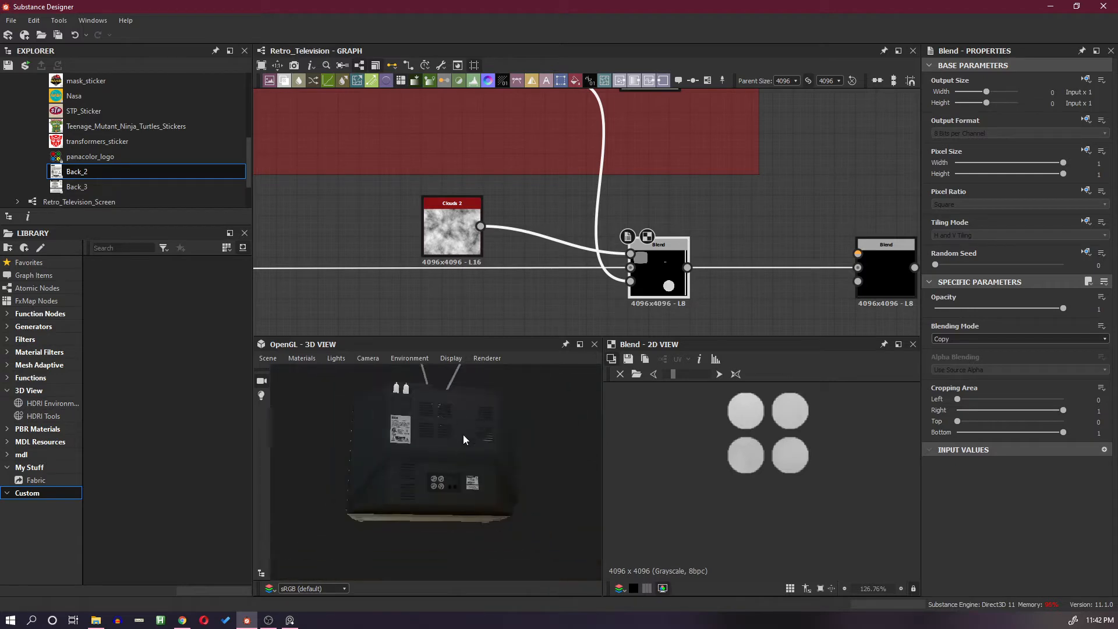
Delete the unused Blend after the pins' Blend while keeping the metallic link connected to its output
{"action": "scroll", "coordinate": [725, 232], "scroll_direction": "down", "scroll_amount": 6}
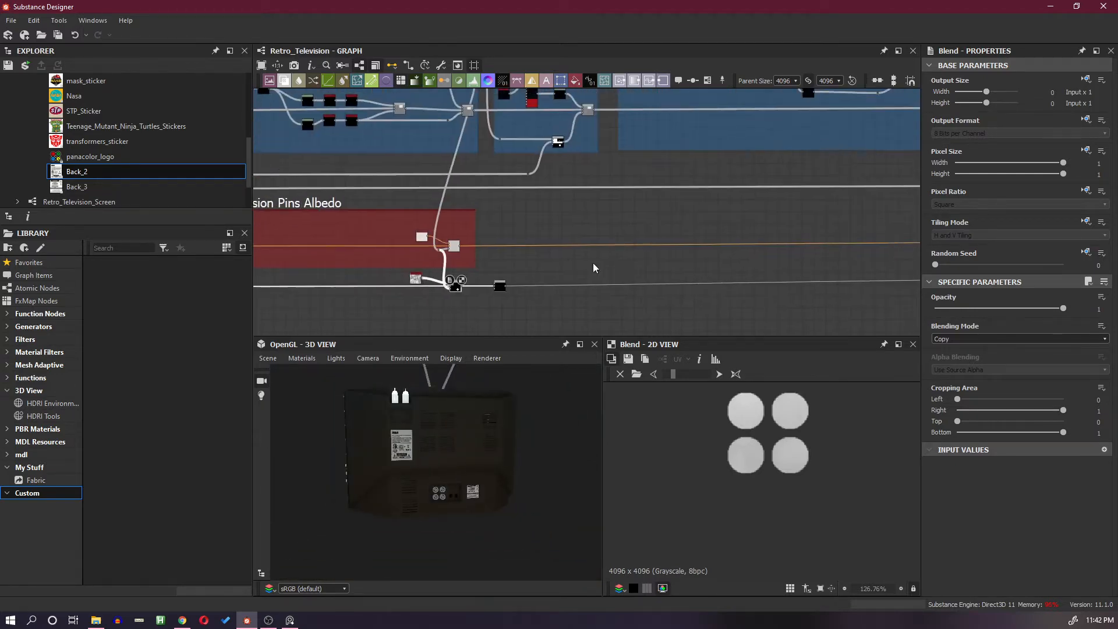
{"action": "scroll", "coordinate": [641, 258], "scroll_direction": "down", "scroll_amount": 3}
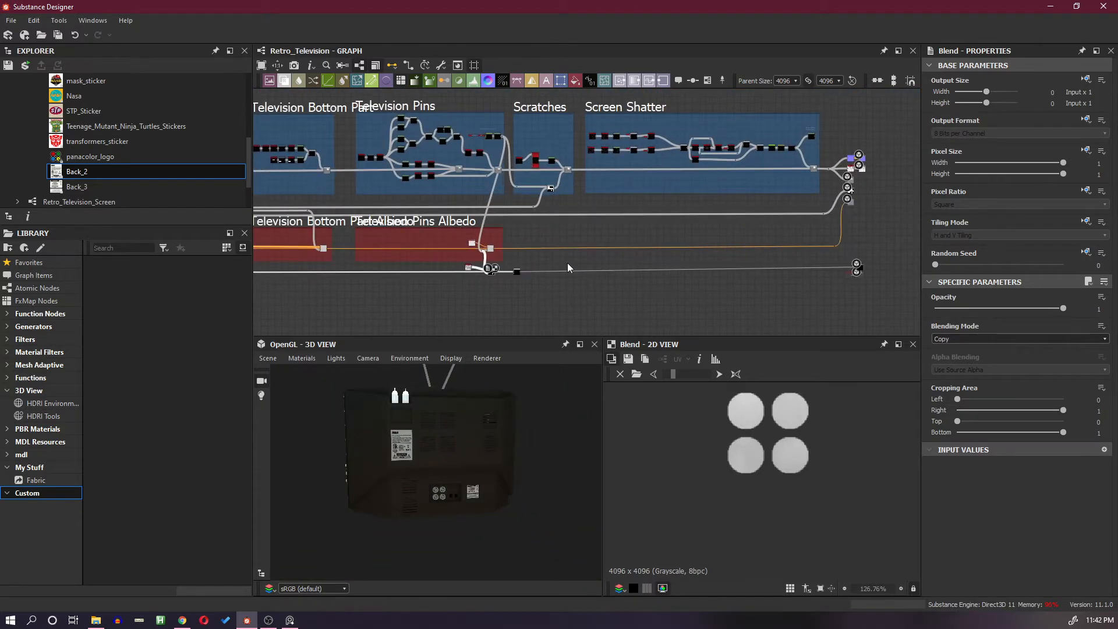
{"action": "scroll", "coordinate": [408, 265], "scroll_direction": "down", "scroll_amount": 2}
{"action": "scroll", "coordinate": [407, 265], "scroll_direction": "up", "scroll_amount": 2}
{"action": "scroll", "coordinate": [639, 231], "scroll_direction": "up", "scroll_amount": 4}
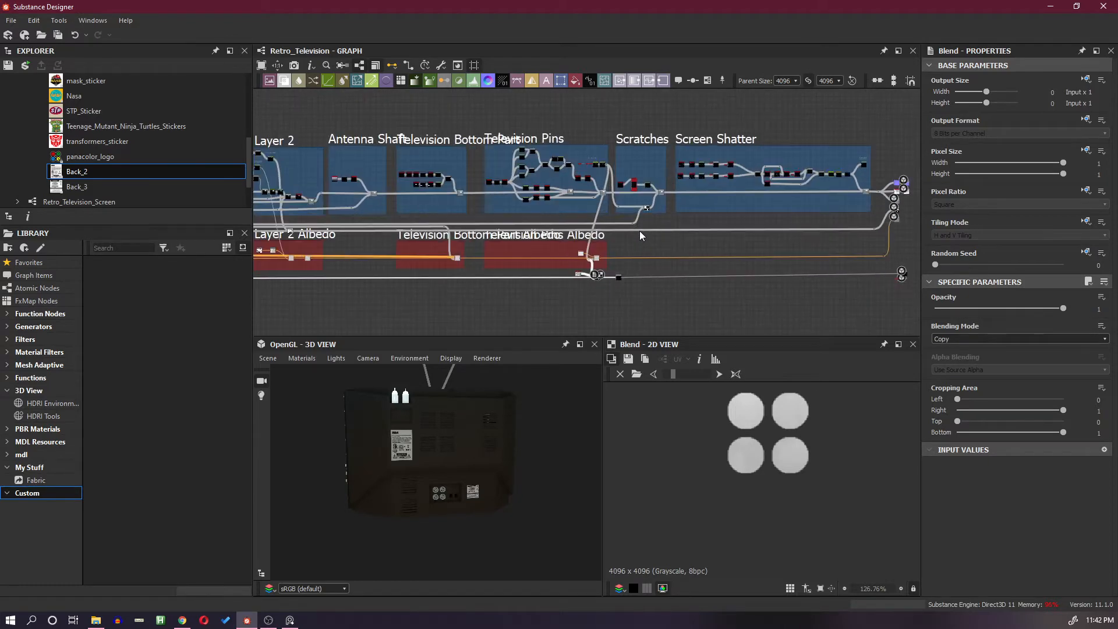
{"action": "middle_click_drag", "start_coordinate": [643, 235], "coordinate": [560, 237]}
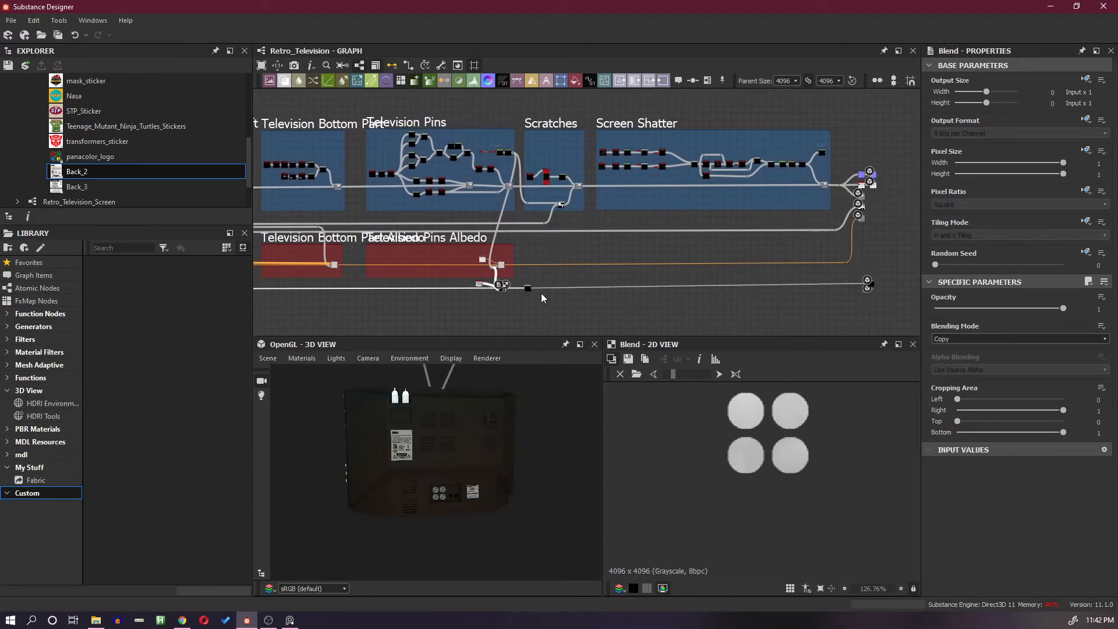
{"action": "left_click_drag", "start_coordinate": [528, 288], "coordinate": [614, 288]}
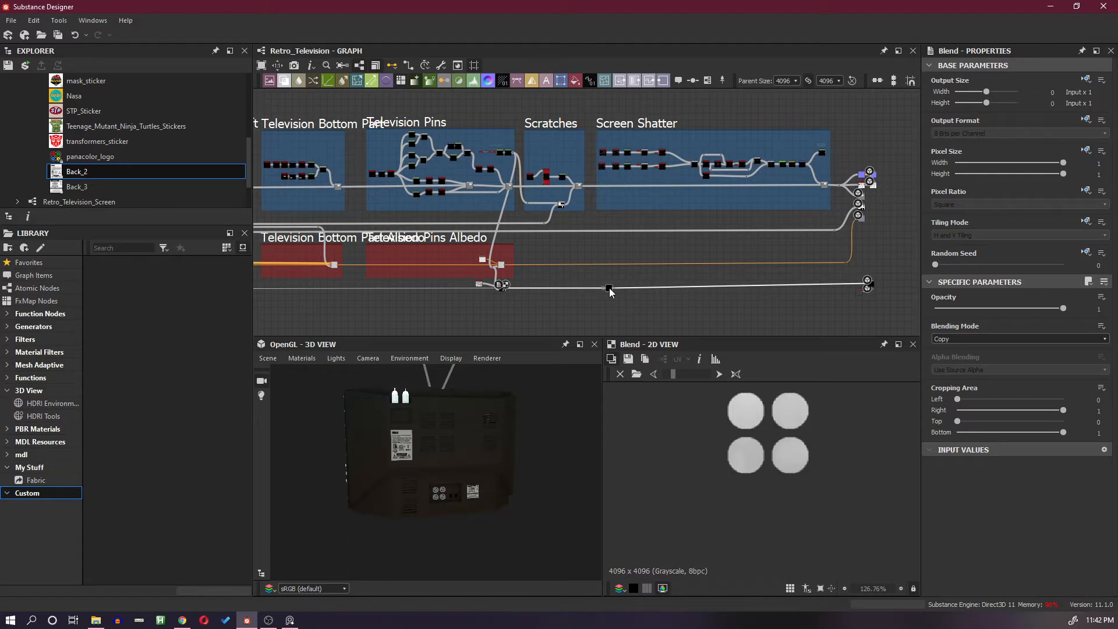
{"action": "middle_click_drag", "start_coordinate": [801, 271], "coordinate": [686, 231]}
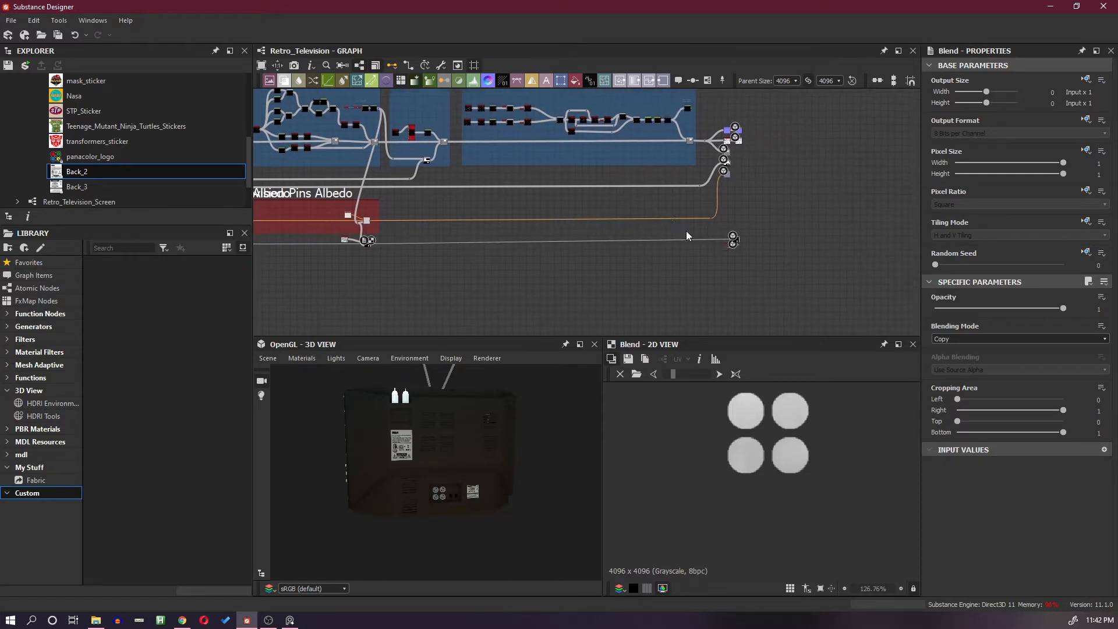
Move the Uniform Color feeding the output below the metallic output to the graph's start, beneath the Antenna Albedo frame
{"action": "scroll", "coordinate": [721, 232], "scroll_direction": "up", "scroll_amount": 4}
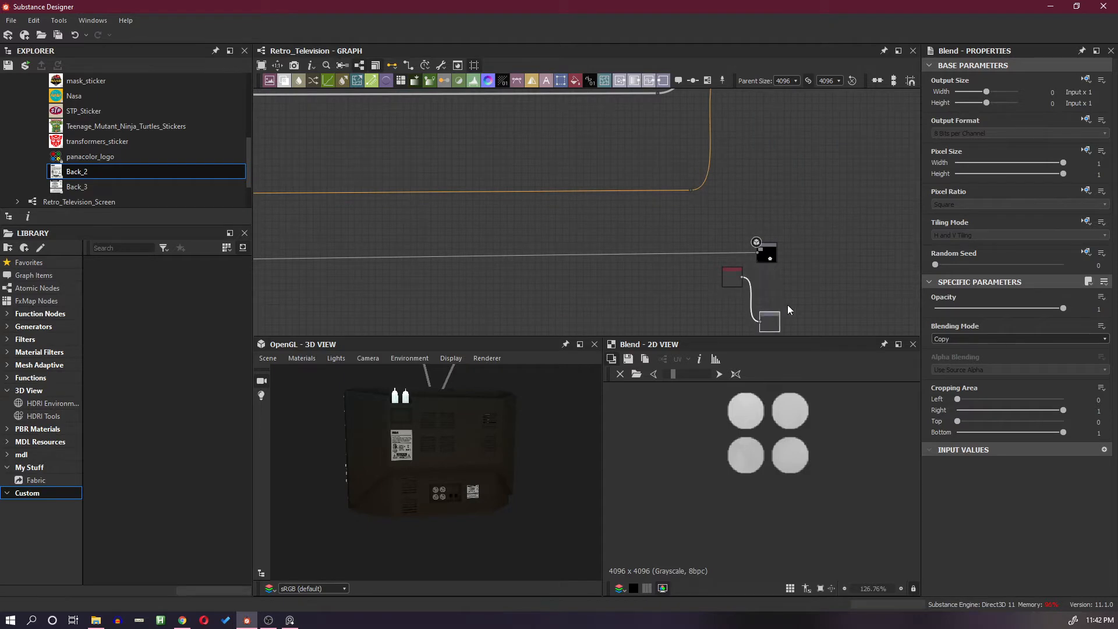
{"action": "middle_click_drag", "start_coordinate": [787, 305], "coordinate": [828, 246]}
{"action": "left_click_drag", "start_coordinate": [773, 219], "coordinate": [335, 249]}
{"action": "scroll", "coordinate": [547, 271], "scroll_direction": "down", "scroll_amount": 7}
{"action": "middle_click_drag", "start_coordinate": [418, 247], "coordinate": [751, 238]}
{"action": "left_click_drag", "start_coordinate": [750, 238], "coordinate": [314, 230]}
{"action": "middle_click_drag", "start_coordinate": [317, 230], "coordinate": [762, 233]}
{"action": "left_click_drag", "start_coordinate": [761, 234], "coordinate": [423, 246]}
{"action": "middle_click_drag", "start_coordinate": [423, 245], "coordinate": [823, 243]}
{"action": "left_click_drag", "start_coordinate": [824, 244], "coordinate": [425, 250]}
{"action": "middle_click_drag", "start_coordinate": [426, 249], "coordinate": [615, 257]}
{"action": "scroll", "coordinate": [605, 239], "scroll_direction": "up", "scroll_amount": 4}
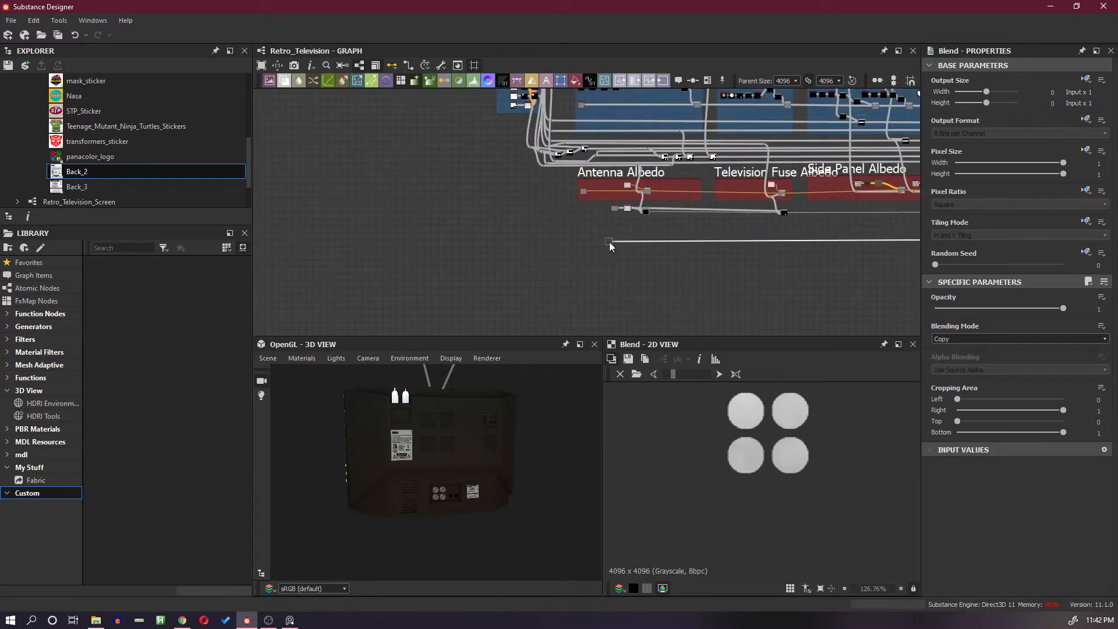
{"action": "scroll", "coordinate": [608, 242], "scroll_direction": "up", "scroll_amount": 1}
{"action": "mouse_move", "coordinate": [609, 242]}
{"action": "left_mouse_down"}
{"action": "mouse_move", "coordinate": [618, 250]}
{"action": "mouse_move", "coordinate": [616, 239]}
{"action": "left_mouse_up"}
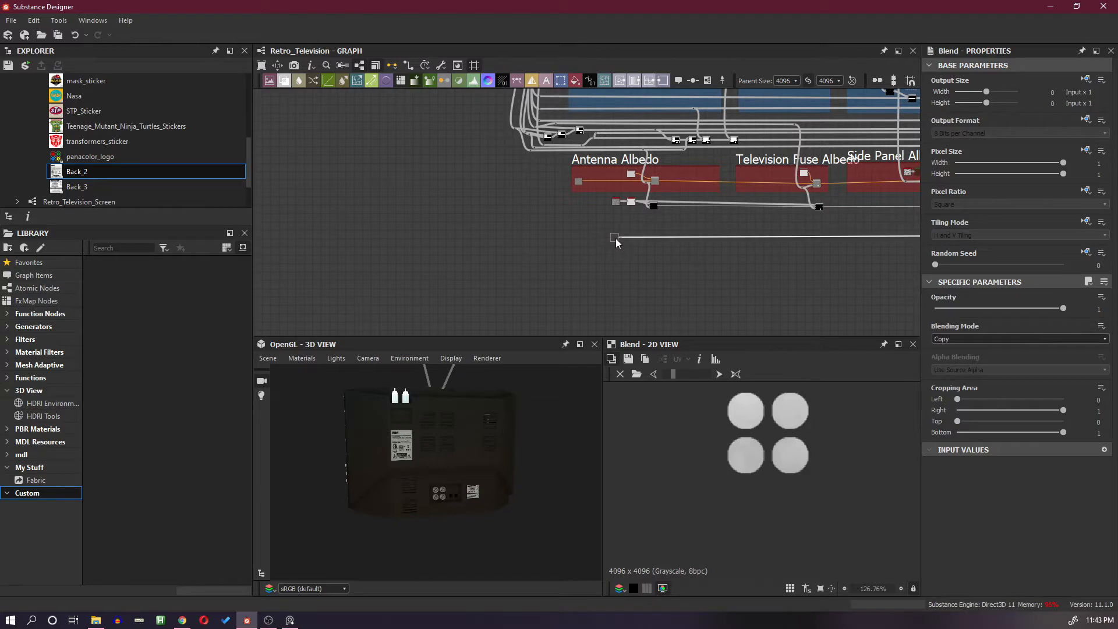
Inspect the metallic look of the television's back, front and antennas on the 3D model
{"action": "scroll", "coordinate": [677, 211], "scroll_direction": "up", "scroll_amount": 3}
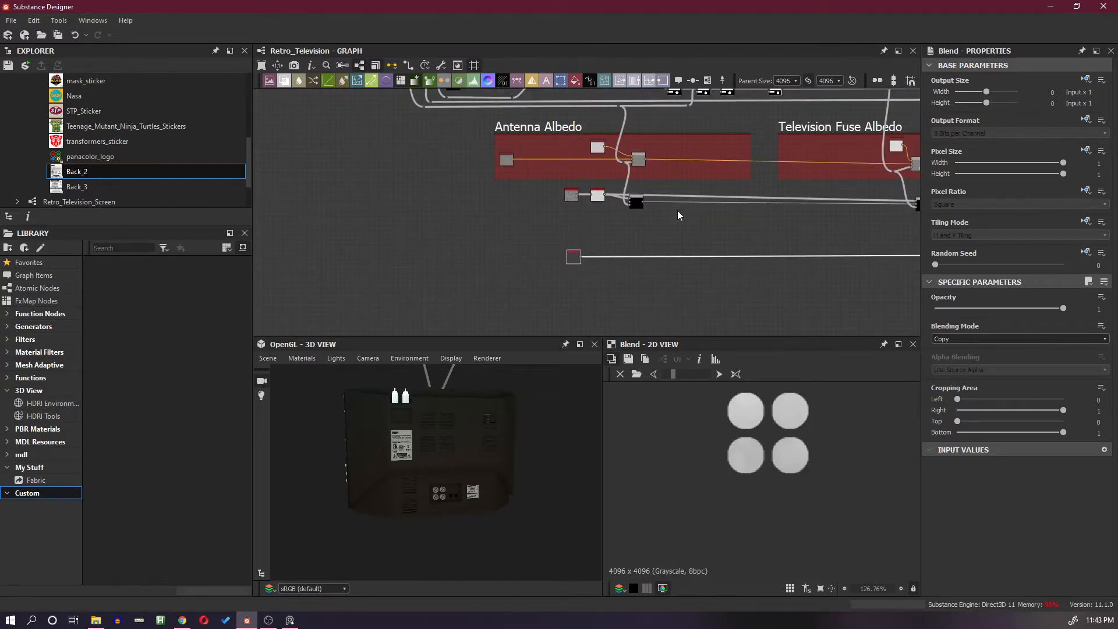
{"action": "scroll", "coordinate": [442, 461], "scroll_direction": "up", "scroll_amount": 1}
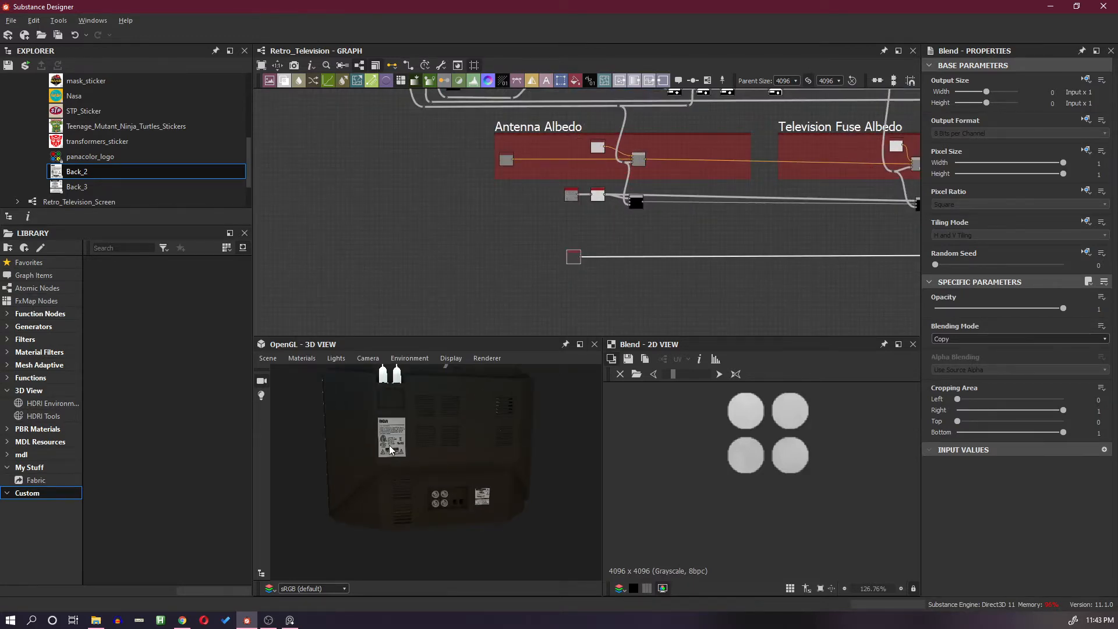
{"action": "left_click_drag", "start_coordinate": [391, 448], "coordinate": [505, 454]}
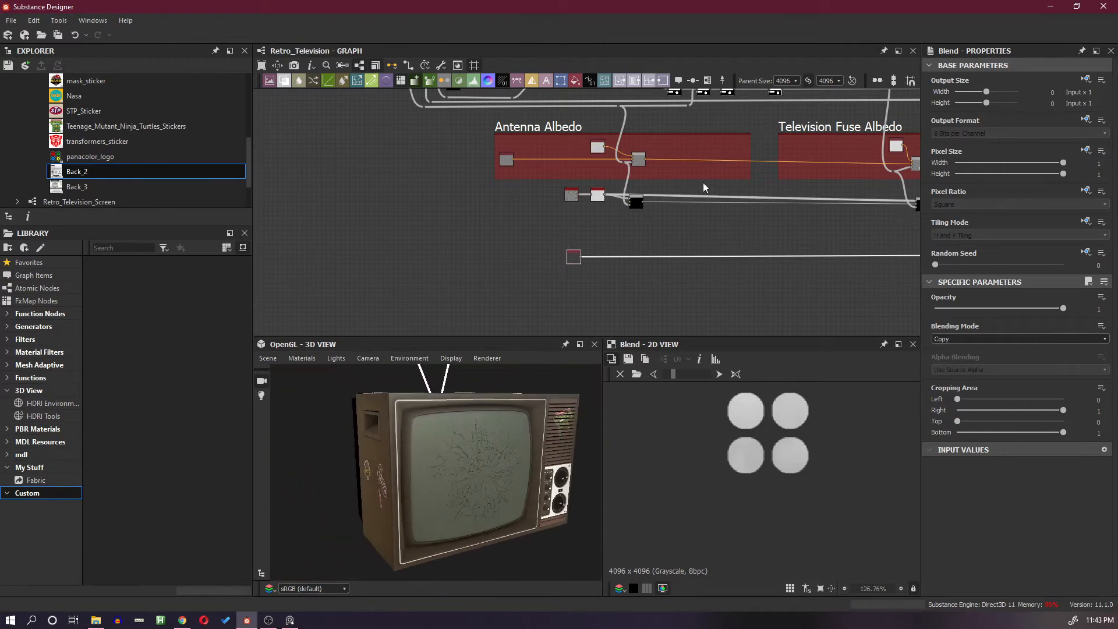
{"action": "scroll", "coordinate": [703, 182], "scroll_direction": "down", "scroll_amount": 3}
{"action": "middle_click_drag", "start_coordinate": [703, 175], "coordinate": [655, 187]}
{"action": "scroll", "coordinate": [636, 243], "scroll_direction": "up", "scroll_amount": 5}
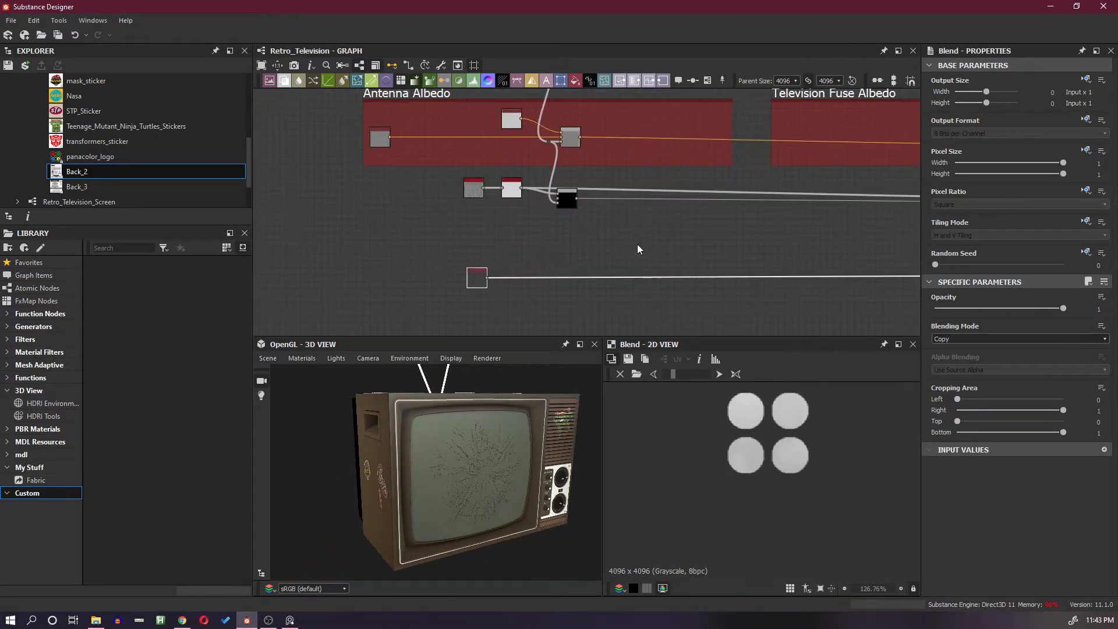
{"action": "left_click_drag", "start_coordinate": [512, 380], "coordinate": [516, 400]}
{"action": "middle_click_drag", "start_coordinate": [516, 399], "coordinate": [525, 450]}
{"action": "left_click_drag", "start_coordinate": [525, 449], "coordinate": [443, 424]}
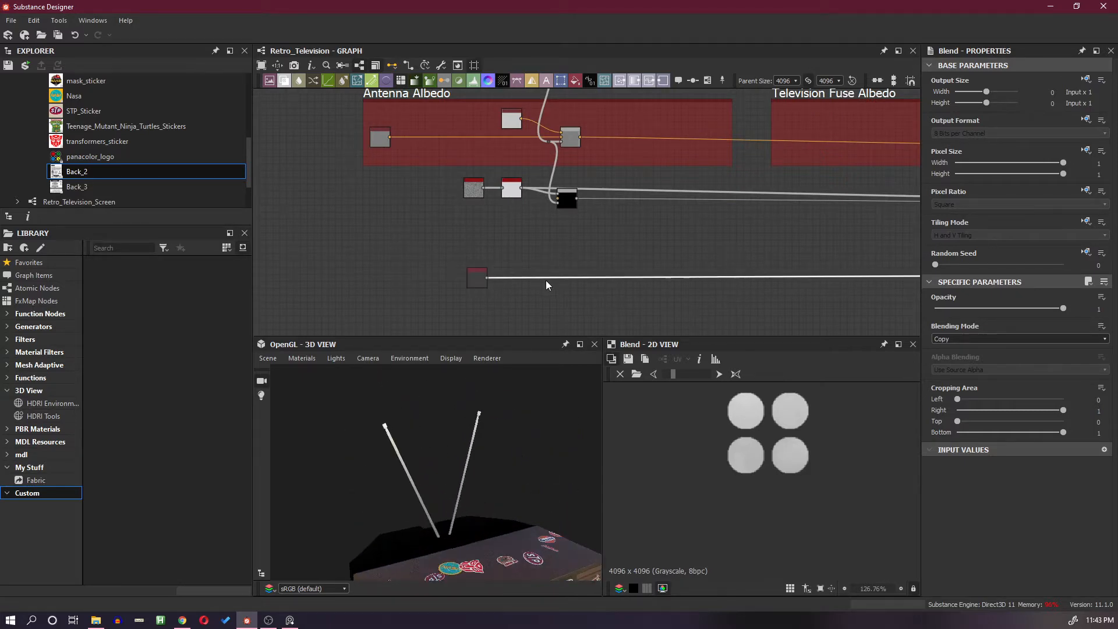
Insert a Blend node on the long link leaving the Uniform Color beneath the Antenna Albedo frame
{"action": "key", "text": "space"}
{"action": "left_click", "coordinate": [742, 274]}
{"action": "scroll", "coordinate": [751, 268], "scroll_direction": "down", "scroll_amount": 2}
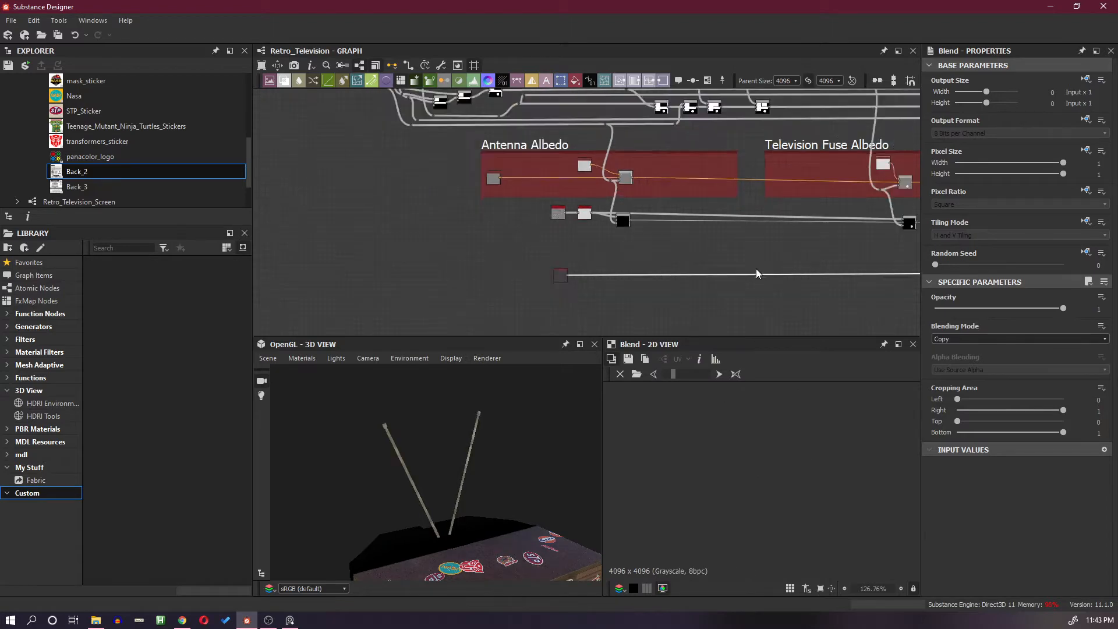
{"action": "scroll", "coordinate": [759, 274], "scroll_direction": "down", "scroll_amount": 5}
{"action": "middle_click_drag", "start_coordinate": [902, 277], "coordinate": [536, 284]}
{"action": "middle_click_drag", "start_coordinate": [829, 281], "coordinate": [494, 286]}
{"action": "middle_click_drag", "start_coordinate": [707, 284], "coordinate": [451, 280]}
{"action": "scroll", "coordinate": [639, 262], "scroll_direction": "up", "scroll_amount": 5}
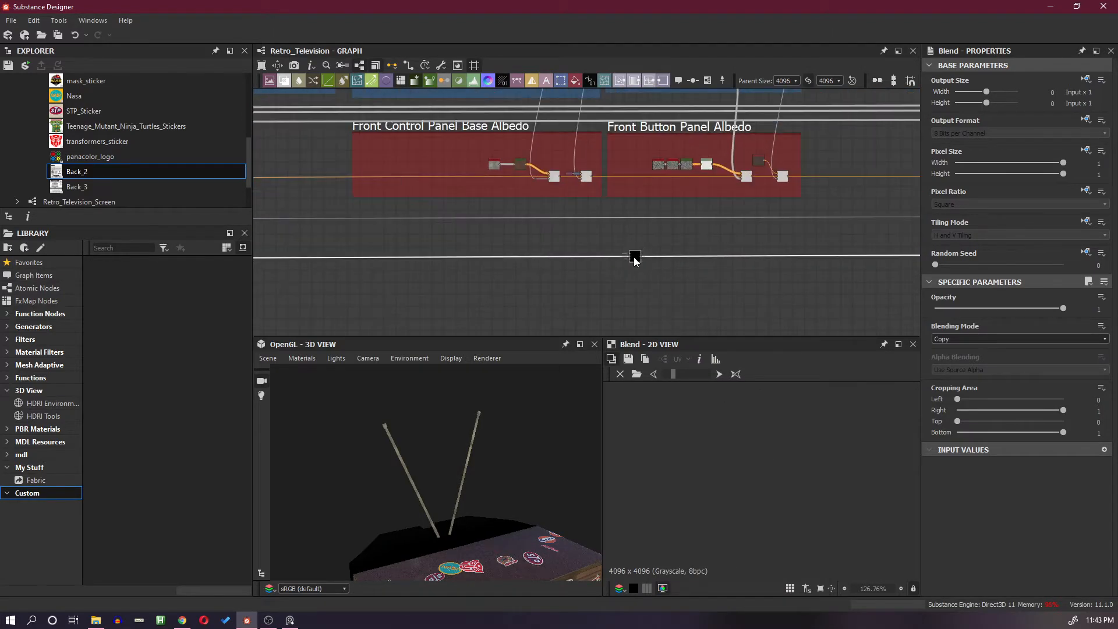
Move the new Blend back along its link to beneath the Television Fuse Albedo frame
{"action": "left_click_drag", "start_coordinate": [635, 259], "coordinate": [407, 257]}
{"action": "scroll", "coordinate": [407, 259], "scroll_direction": "down", "scroll_amount": 5}
{"action": "middle_click_drag", "start_coordinate": [352, 260], "coordinate": [806, 253]}
{"action": "left_click_drag", "start_coordinate": [815, 253], "coordinate": [382, 279]}
{"action": "middle_click_drag", "start_coordinate": [402, 278], "coordinate": [915, 270]}
{"action": "left_click_drag", "start_coordinate": [847, 271], "coordinate": [440, 273]}
{"action": "middle_click_drag", "start_coordinate": [440, 238], "coordinate": [609, 269]}
{"action": "left_click_drag", "start_coordinate": [609, 302], "coordinate": [642, 279]}
{"action": "scroll", "coordinate": [560, 275], "scroll_direction": "up", "scroll_amount": 3}
{"action": "scroll", "coordinate": [562, 277], "scroll_direction": "up", "scroll_amount": 3}
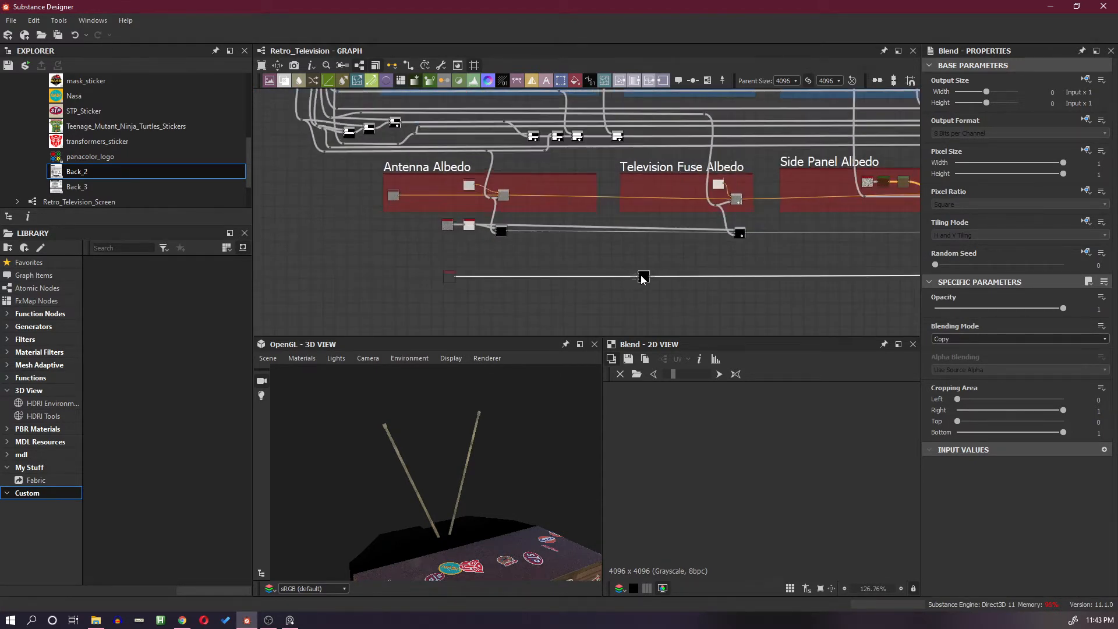
Insert another Blend beneath the antenna's metallic Blend and connect the antenna mask to its opacity input through a dot
{"action": "key", "text": "space"}
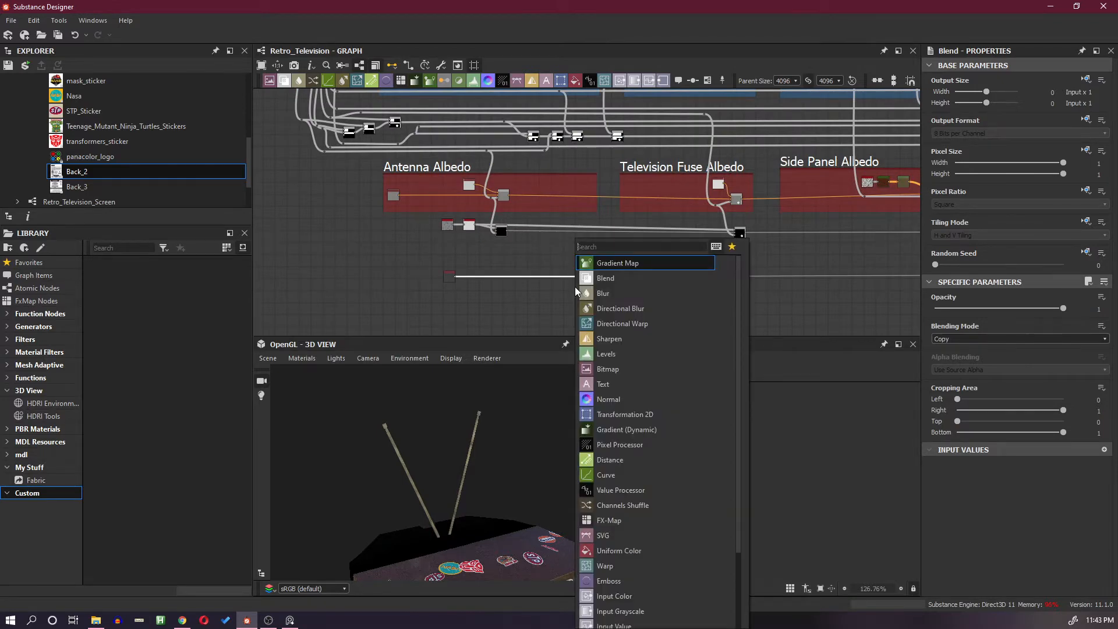
{"action": "left_click", "coordinate": [608, 280]}
{"action": "scroll", "coordinate": [578, 277], "scroll_direction": "up", "scroll_amount": 1}
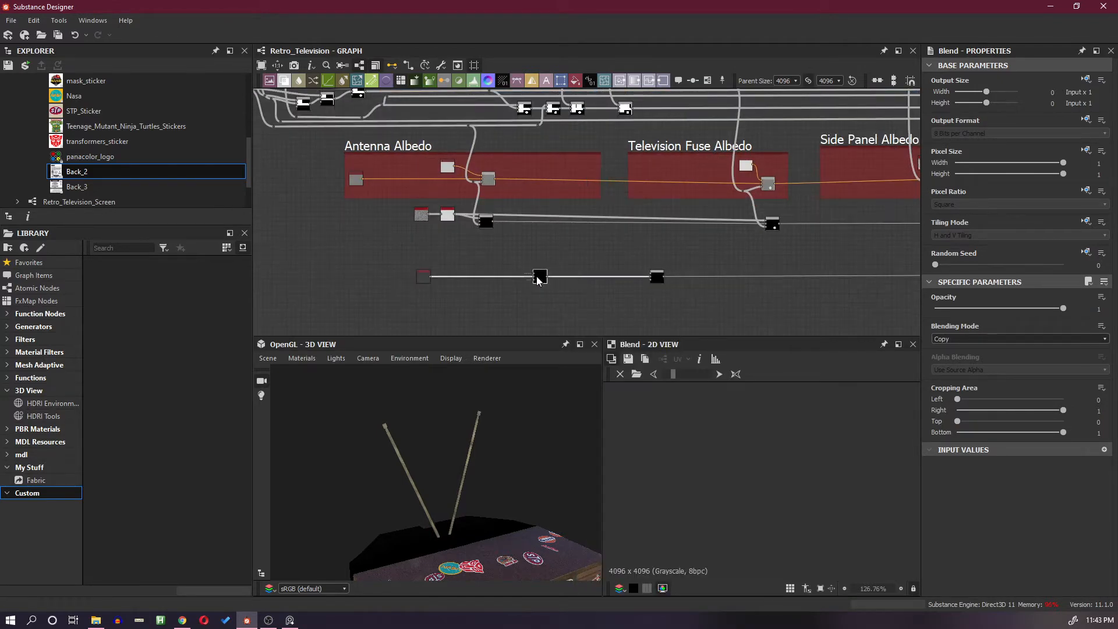
{"action": "left_click_drag", "start_coordinate": [595, 278], "coordinate": [488, 278]}
{"action": "scroll", "coordinate": [486, 272], "scroll_direction": "up", "scroll_amount": 3}
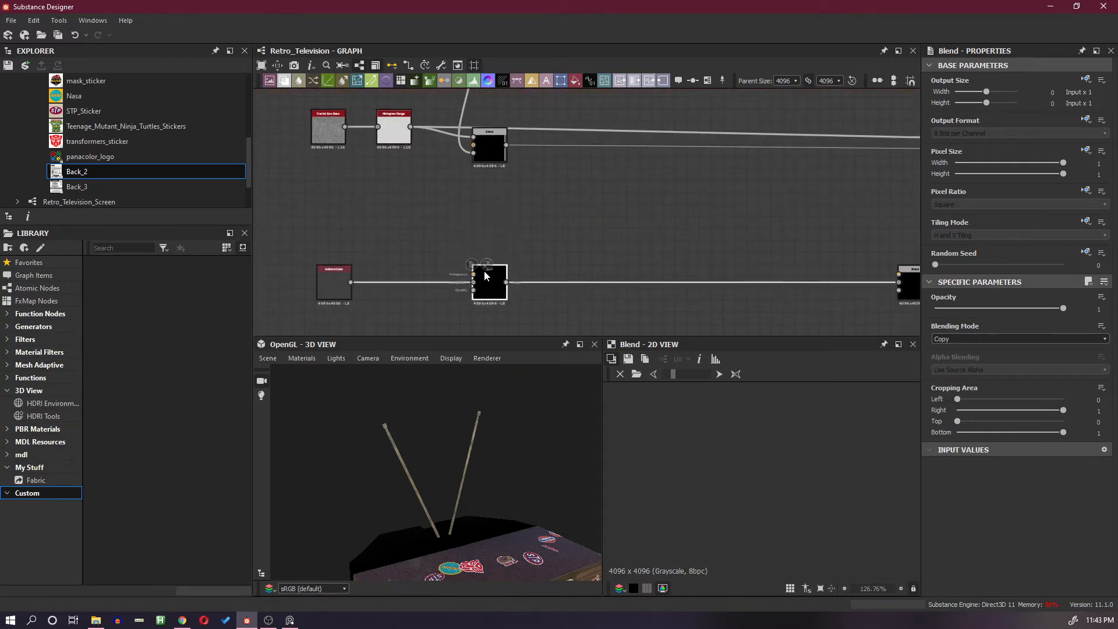
{"action": "left_click_drag", "start_coordinate": [458, 146], "coordinate": [500, 291], "text": "alt"}
{"action": "left_click", "coordinate": [431, 246]}
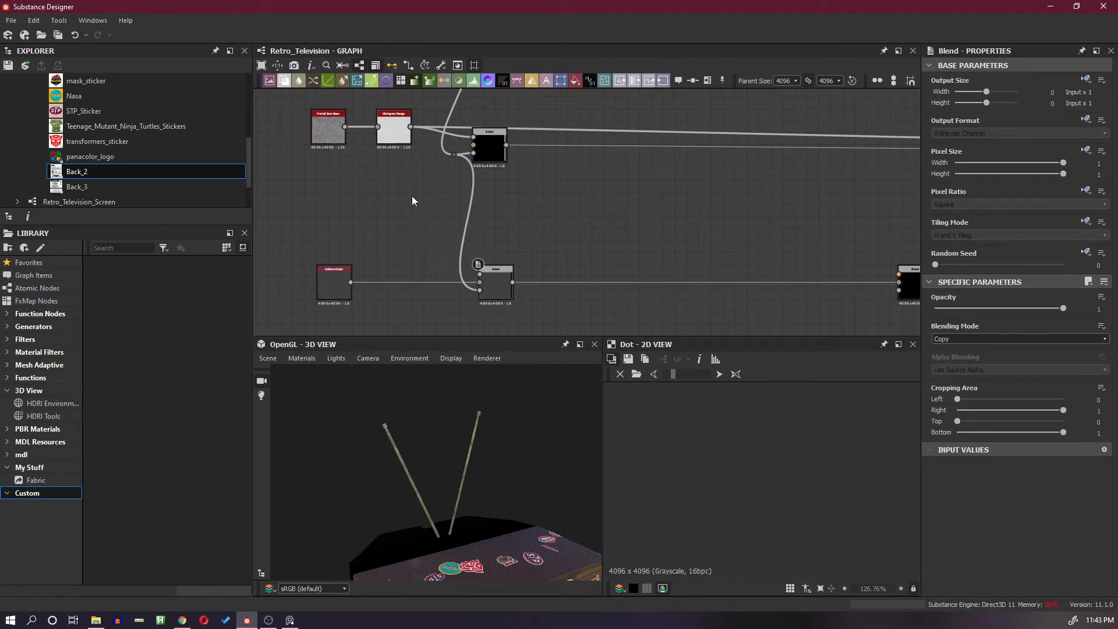
Rewire the Uniform Color to the antenna Blend's foreground input and place it beside that Blend
{"action": "key", "text": "space"}
{"action": "left_click", "coordinate": [371, 219]}
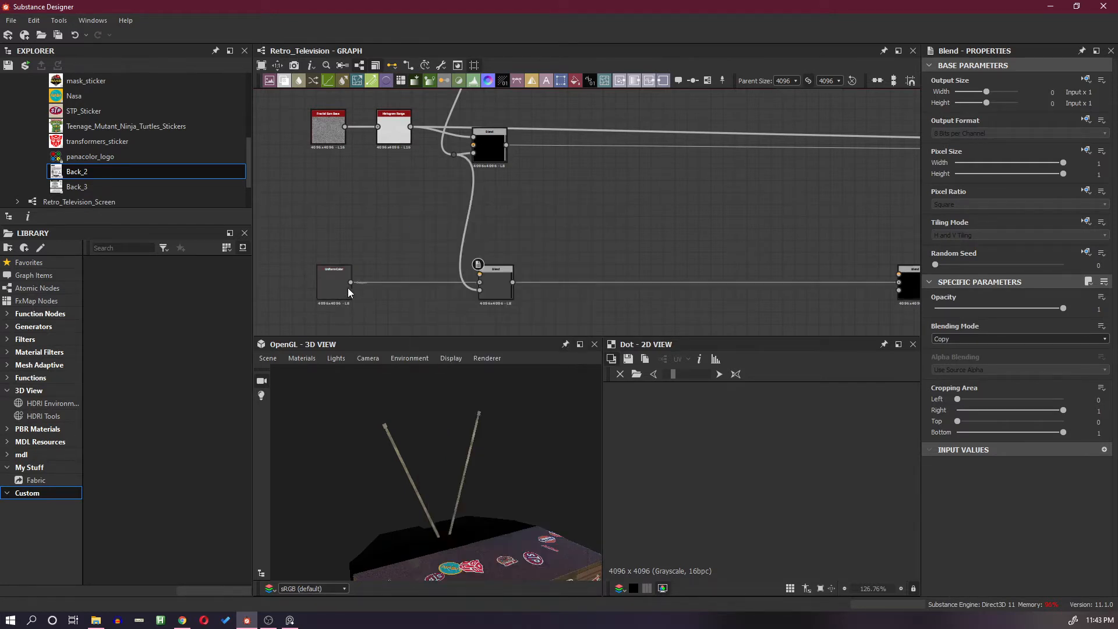
{"action": "left_click_drag", "start_coordinate": [481, 282], "coordinate": [480, 282]}
{"action": "left_click_drag", "start_coordinate": [343, 282], "coordinate": [404, 245]}
{"action": "left_click", "coordinate": [404, 246]}
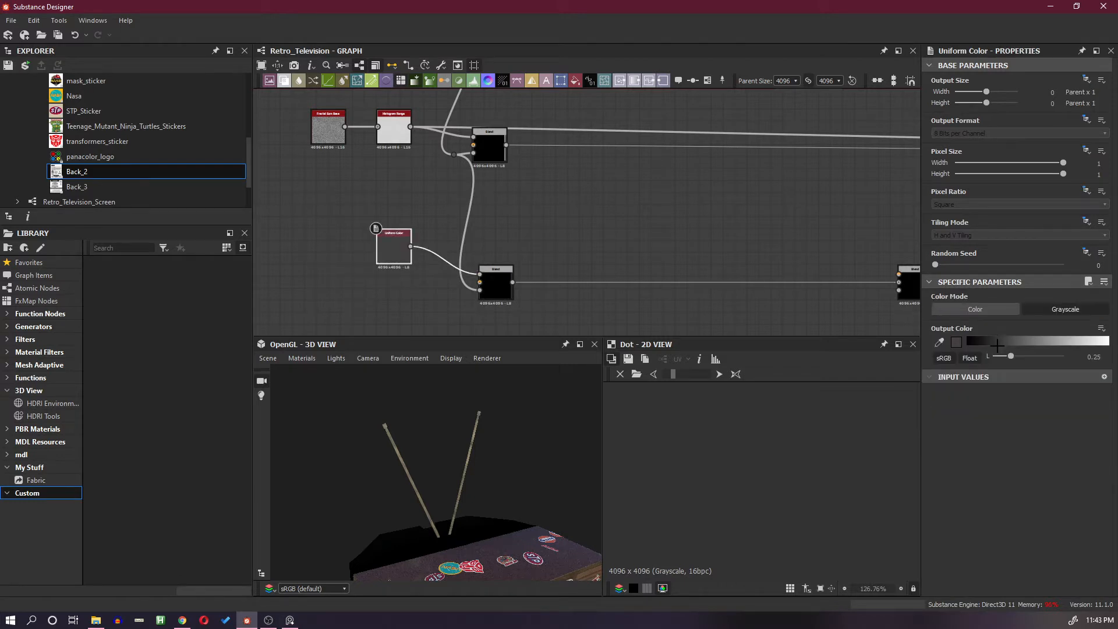
Set the Uniform Color's grayscale value to about 0.97 and inspect the antenna tip on the 3D model
{"action": "left_click_drag", "start_coordinate": [1003, 348], "coordinate": [1105, 347]}
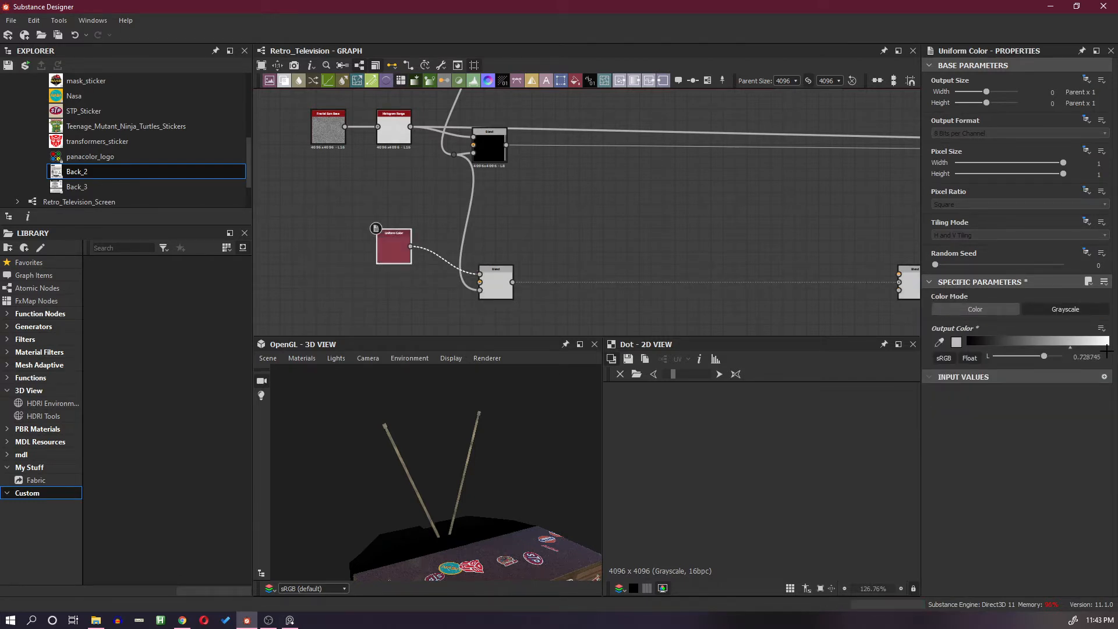
{"action": "scroll", "coordinate": [453, 452], "scroll_direction": "up", "scroll_amount": 5}
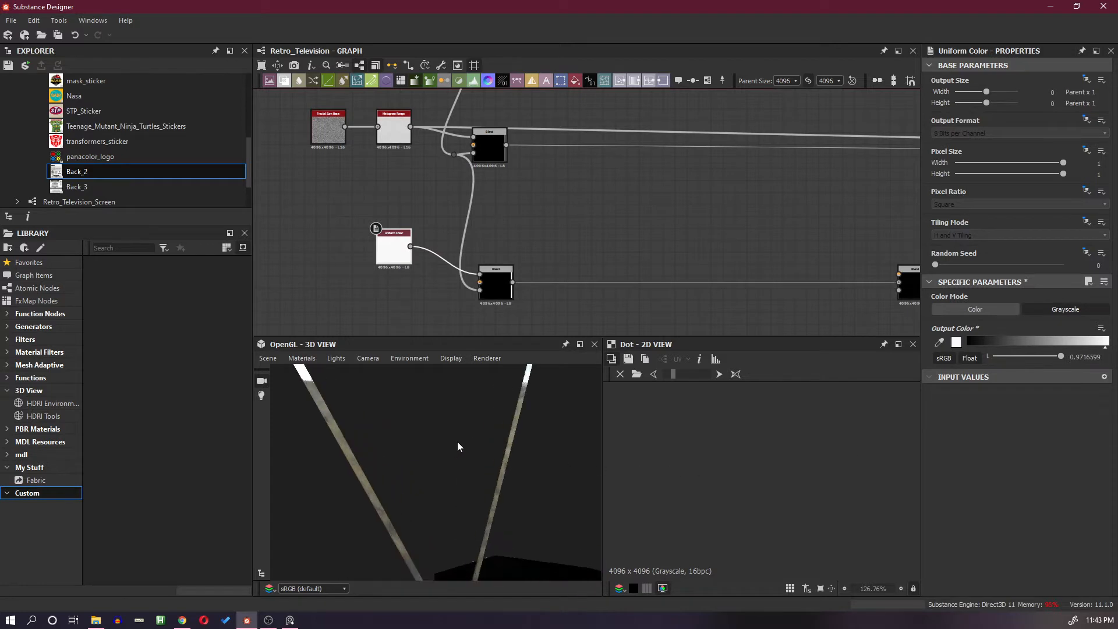
{"action": "left_click_drag", "start_coordinate": [456, 442], "coordinate": [487, 435]}
{"action": "scroll", "coordinate": [418, 420], "scroll_direction": "up", "scroll_amount": 5}
{"action": "scroll", "coordinate": [416, 411], "scroll_direction": "down", "scroll_amount": 3}
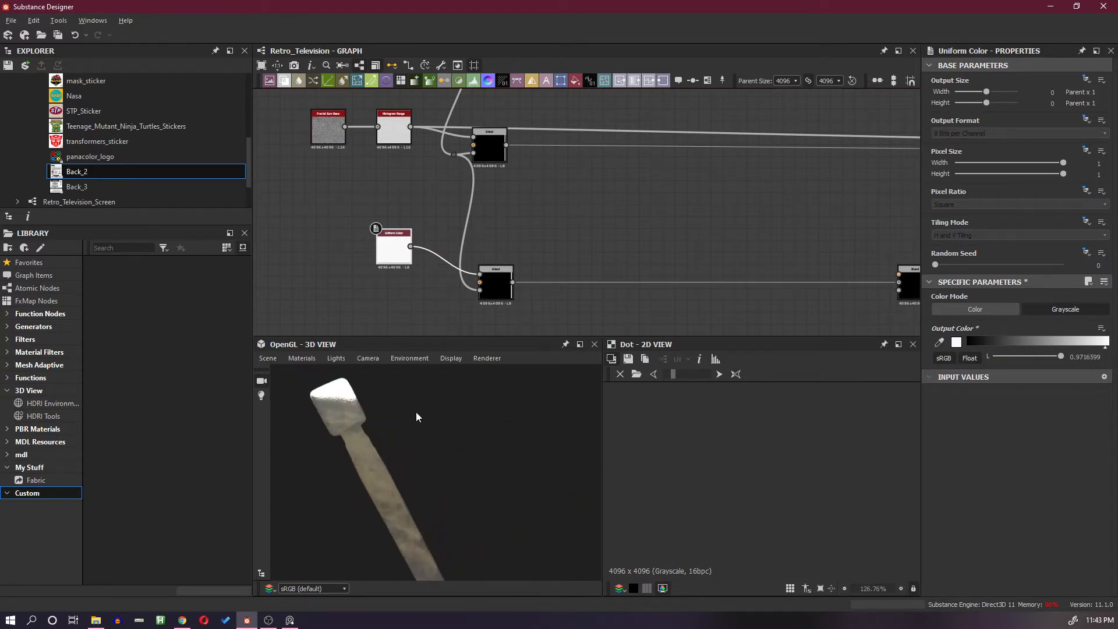
{"action": "middle_click_drag", "start_coordinate": [432, 273], "coordinate": [488, 279]}
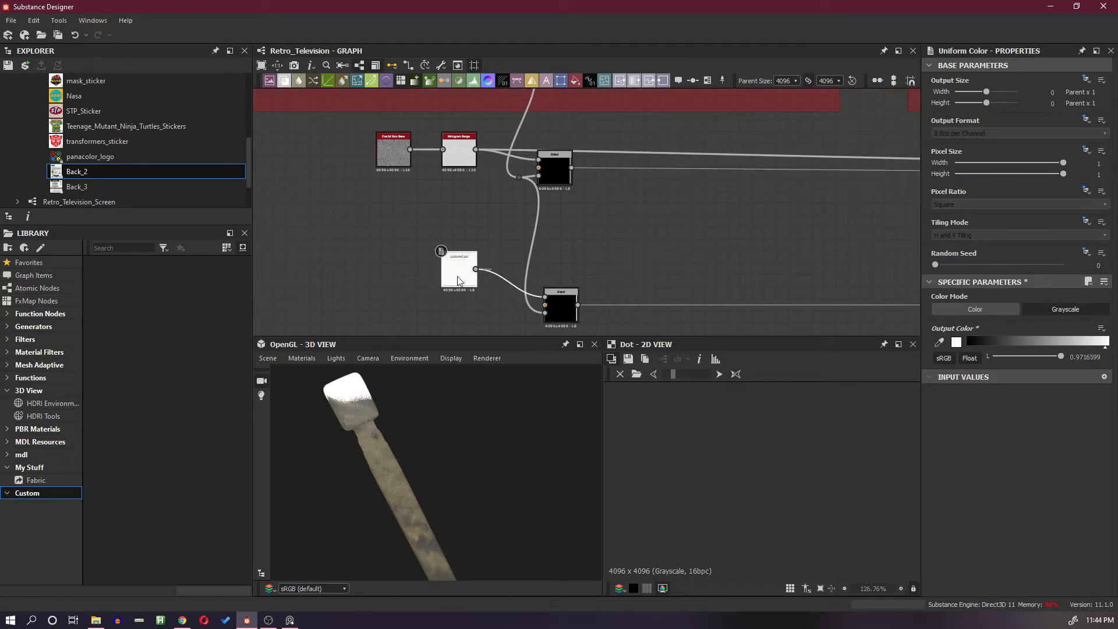
{"action": "scroll", "coordinate": [454, 278], "scroll_direction": "up", "scroll_amount": 1}
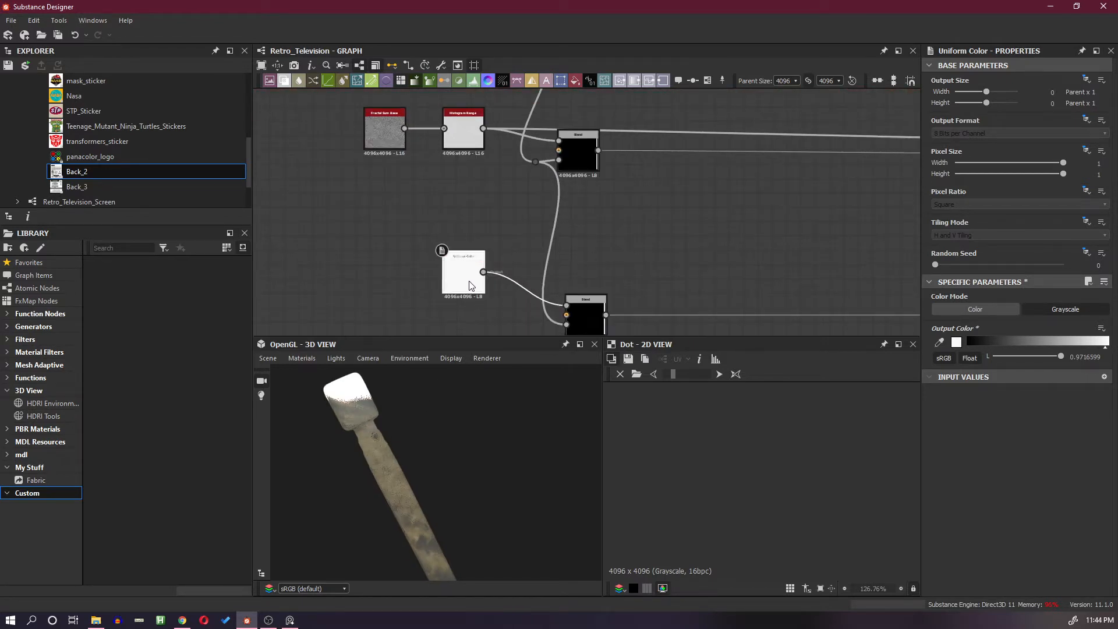
Replace the Uniform Color with a copy of the Fractal Sum Base and Histogram Range pair feeding the antenna Blend's foreground
{"action": "key", "text": "Delete"}
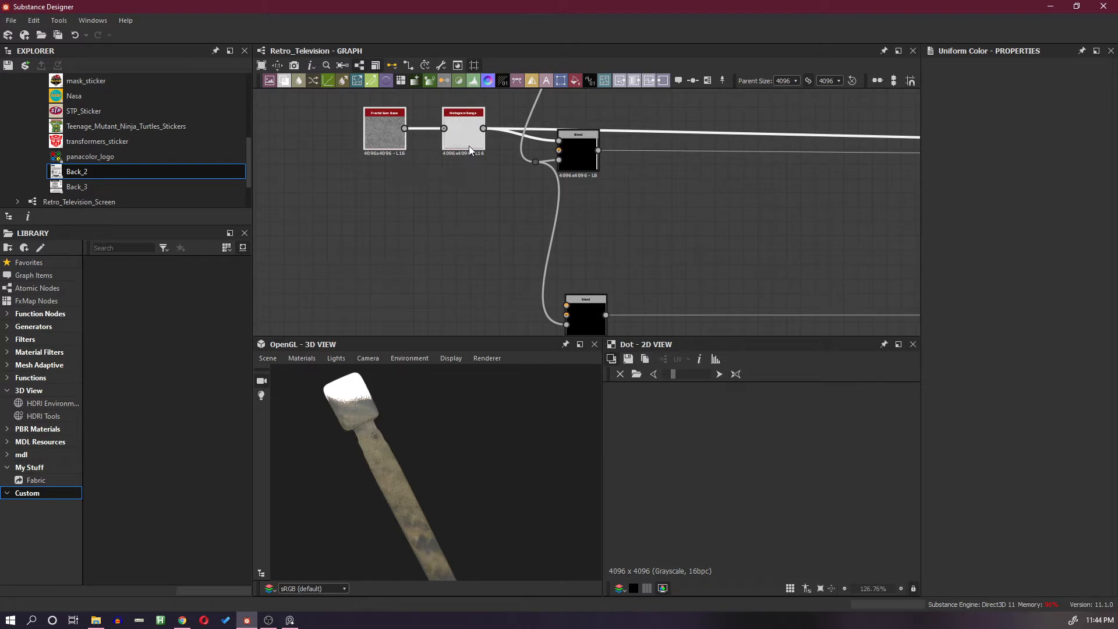
{"action": "key", "text": "ctrl+v"}
{"action": "left_click_drag", "start_coordinate": [627, 218], "coordinate": [568, 306]}
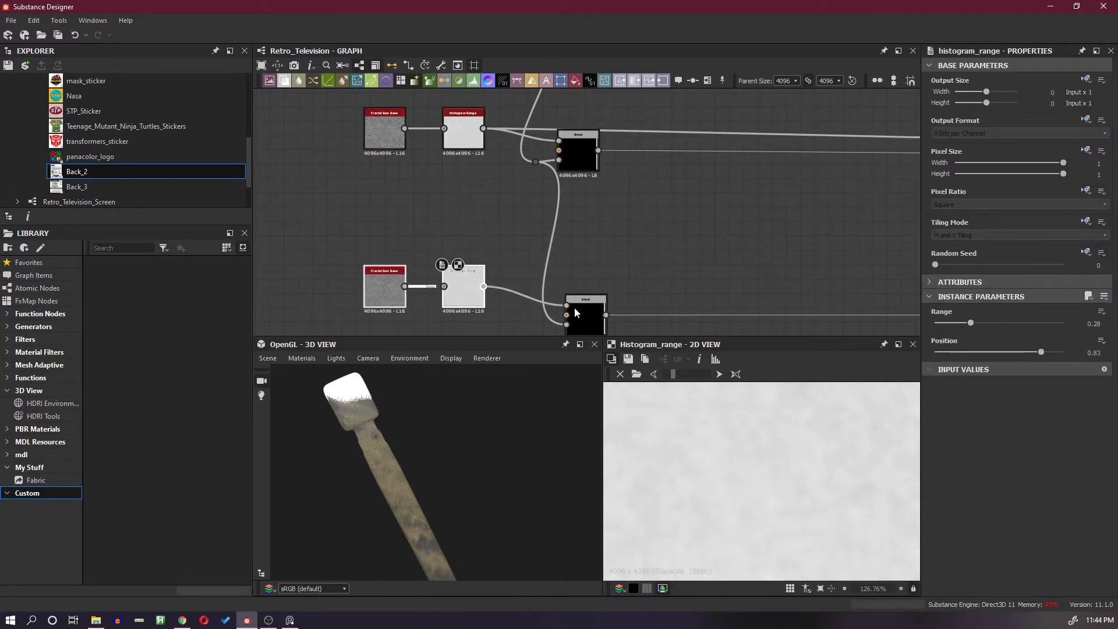
Set the copied Histogram Range's position to 0.62 and check the antenna Blend in the 2D and 3D views
{"action": "left_click", "coordinate": [463, 299]}
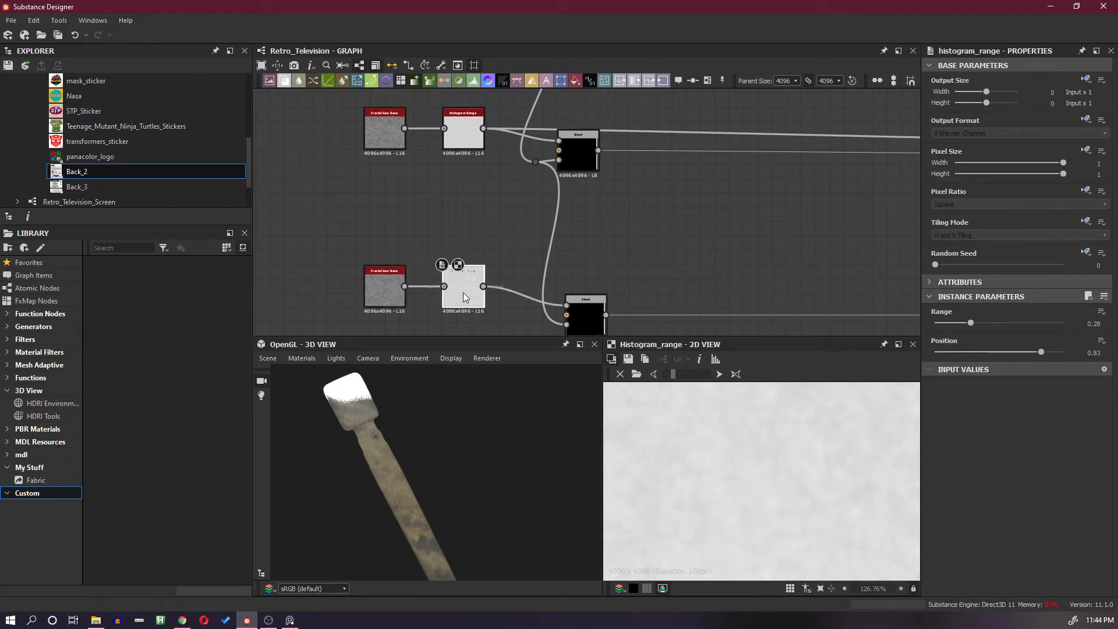
{"action": "left_click_drag", "start_coordinate": [1040, 351], "coordinate": [1009, 353]}
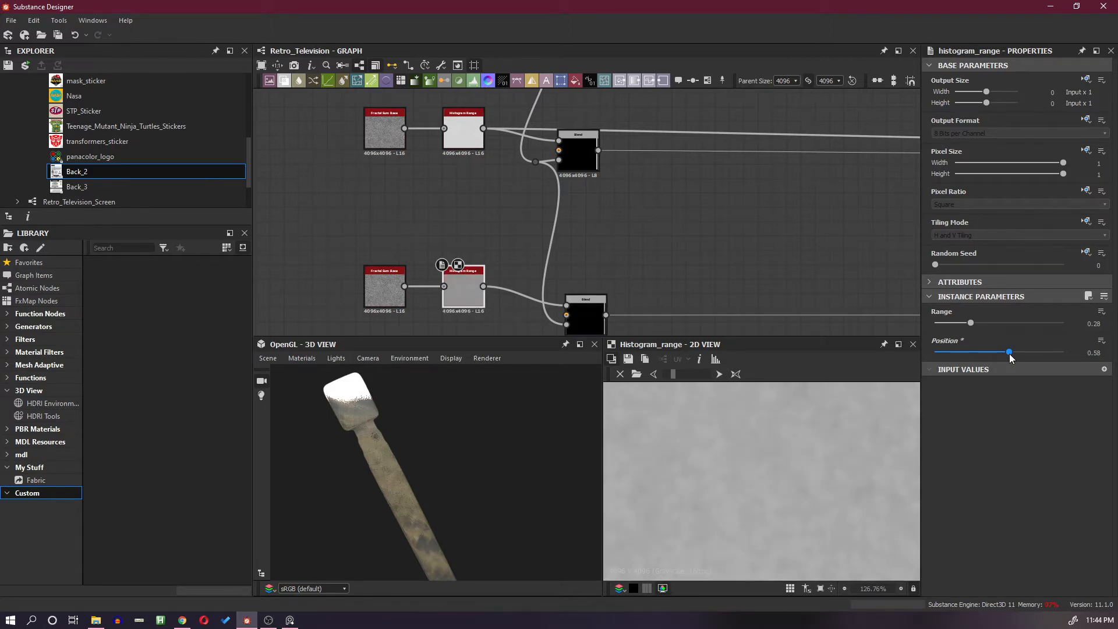
{"action": "mouse_move", "coordinate": [1009, 352]}
{"action": "left_mouse_down"}
{"action": "mouse_move", "coordinate": [966, 353]}
{"action": "mouse_move", "coordinate": [1015, 354]}
{"action": "left_mouse_up"}
{"action": "left_click", "coordinate": [582, 317]}
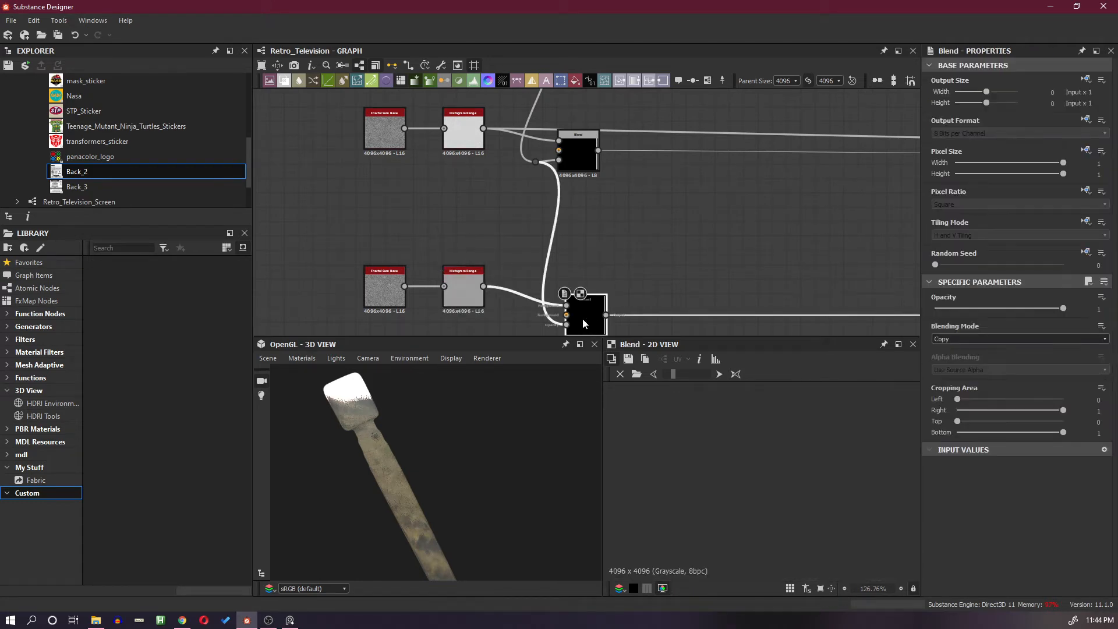
{"action": "scroll", "coordinate": [666, 302], "scroll_direction": "down", "scroll_amount": 3}
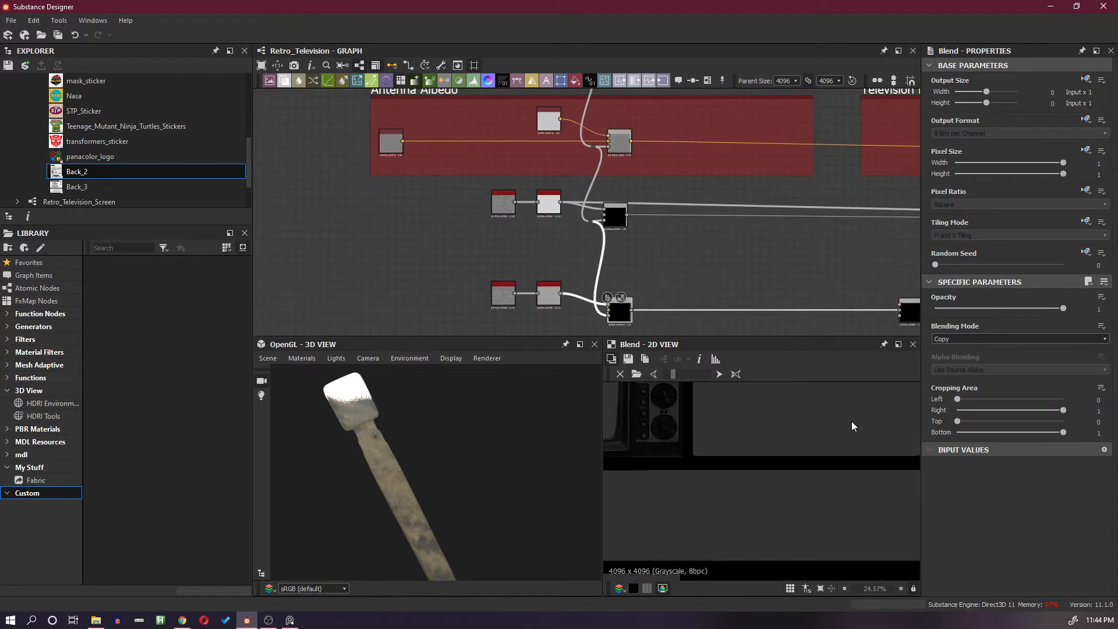
{"action": "scroll", "coordinate": [855, 425], "scroll_direction": "down", "scroll_amount": 1}
{"action": "scroll", "coordinate": [827, 434], "scroll_direction": "up", "scroll_amount": 5}
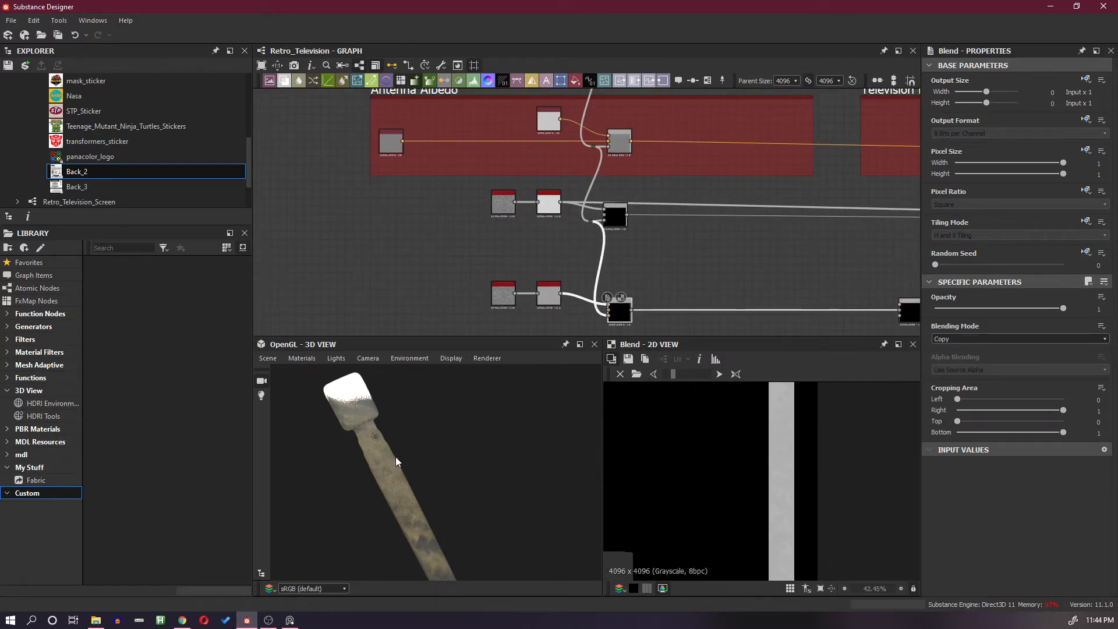
{"action": "mouse_move", "coordinate": [395, 457]}
{"action": "left_mouse_down"}
{"action": "mouse_move", "coordinate": [427, 444]}
{"action": "mouse_move", "coordinate": [404, 439]}
{"action": "left_mouse_up"}
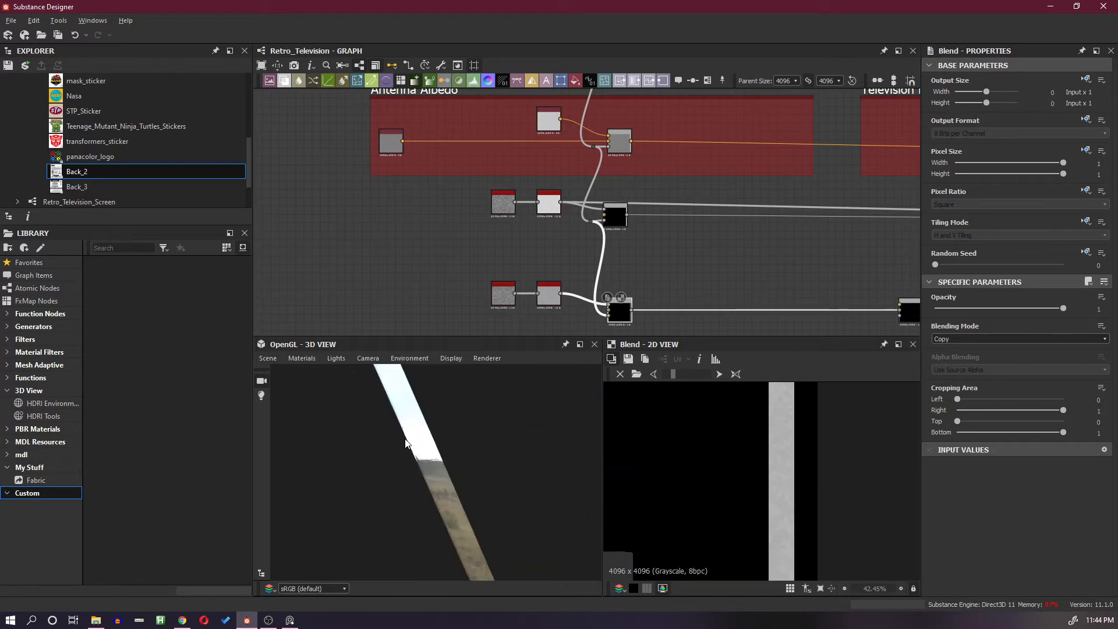
{"action": "scroll", "coordinate": [549, 302], "scroll_direction": "up", "scroll_amount": 3}
Set the copied Histogram Range's position to 0.68 and check the antennas on the 3D model
{"action": "left_click", "coordinate": [553, 298]}
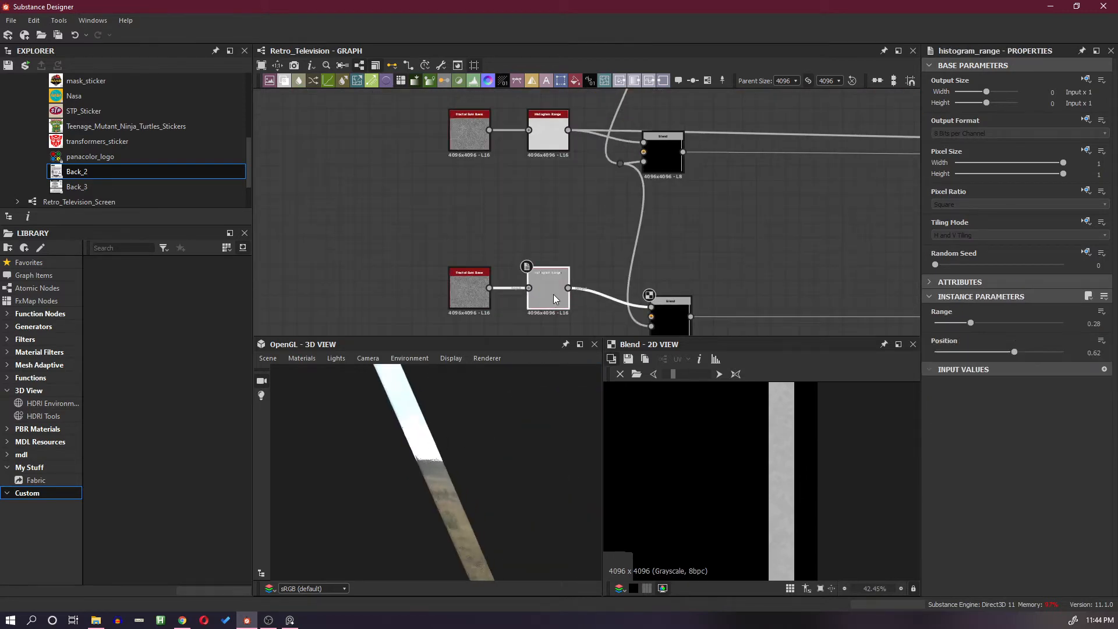
{"action": "left_click_drag", "start_coordinate": [1010, 352], "coordinate": [941, 354]}
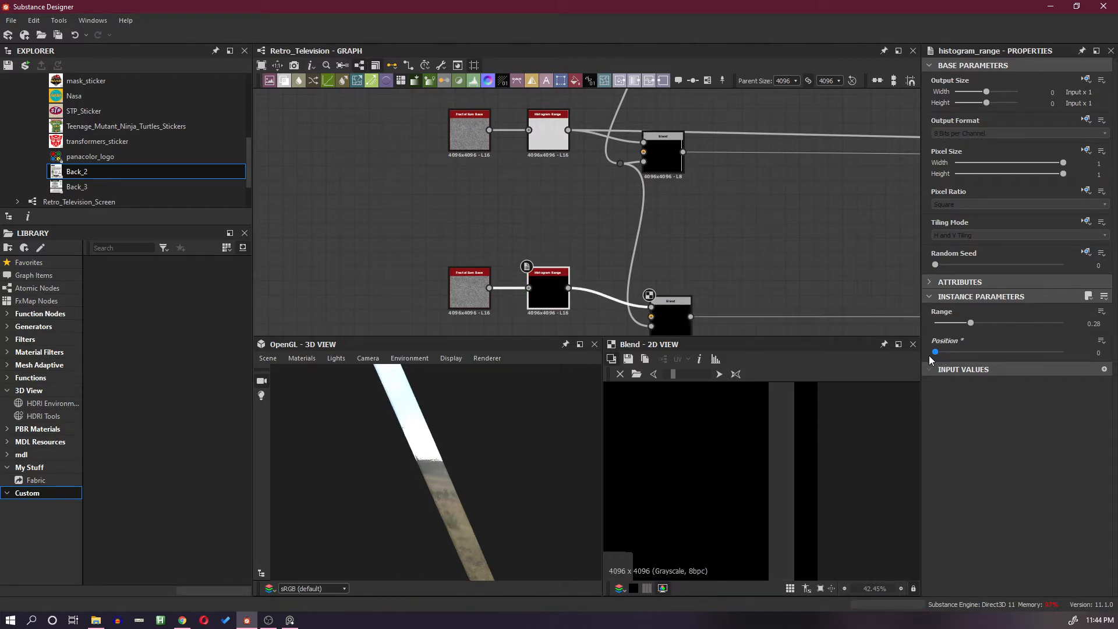
{"action": "left_click_drag", "start_coordinate": [929, 357], "coordinate": [1023, 356]}
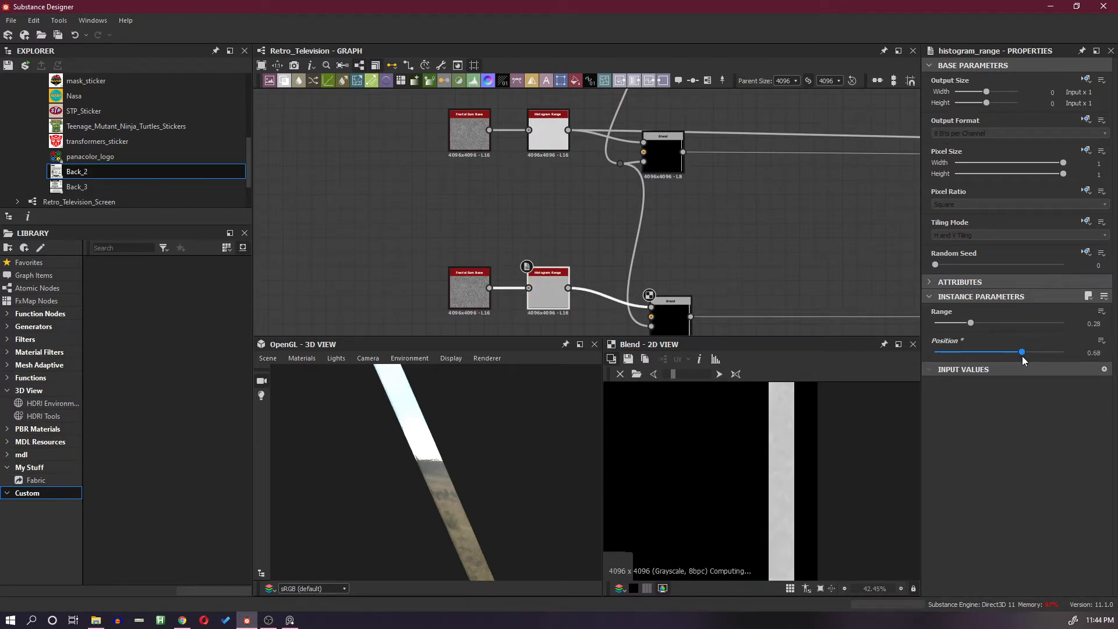
{"action": "scroll", "coordinate": [557, 425], "scroll_direction": "down", "scroll_amount": 6}
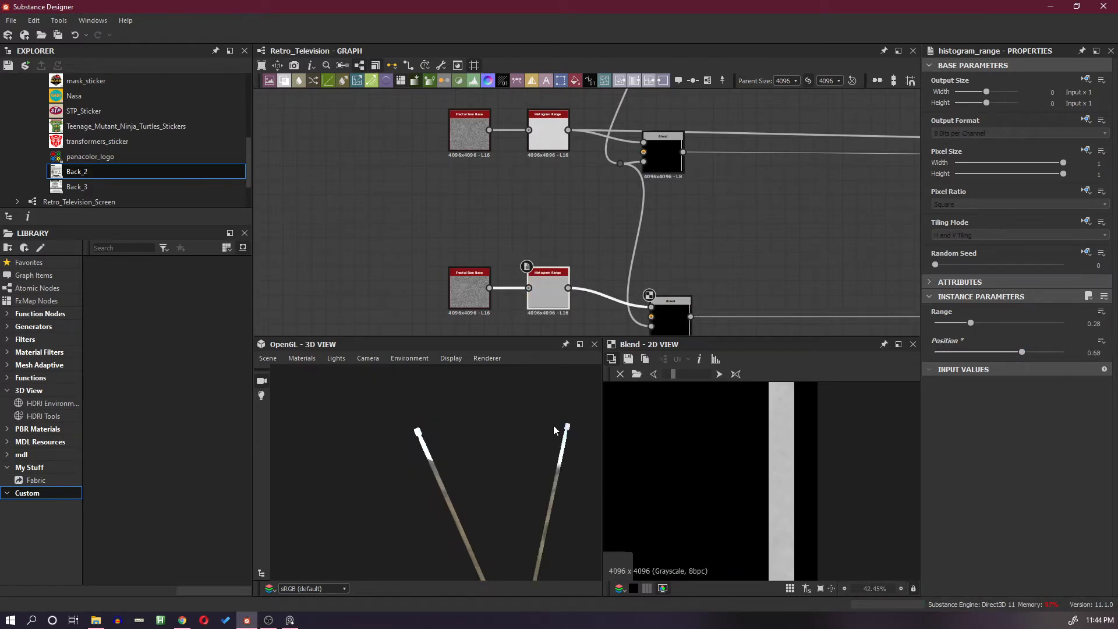
{"action": "middle_click_drag", "start_coordinate": [515, 489], "coordinate": [488, 435]}
{"action": "left_click_drag", "start_coordinate": [488, 434], "coordinate": [501, 459]}
{"action": "scroll", "coordinate": [500, 443], "scroll_direction": "down", "scroll_amount": 3}
{"action": "scroll", "coordinate": [691, 270], "scroll_direction": "up", "scroll_amount": 3}
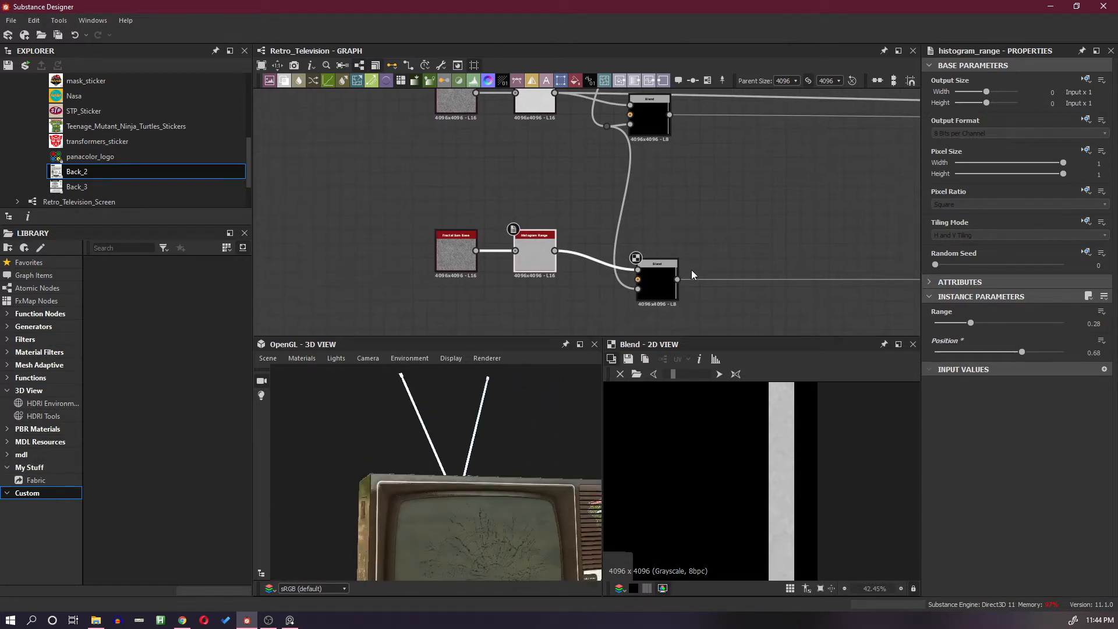
Examine the whole antenna Blend map in the 2D view and the television's front on the 3D model
{"action": "left_click", "coordinate": [642, 294]}
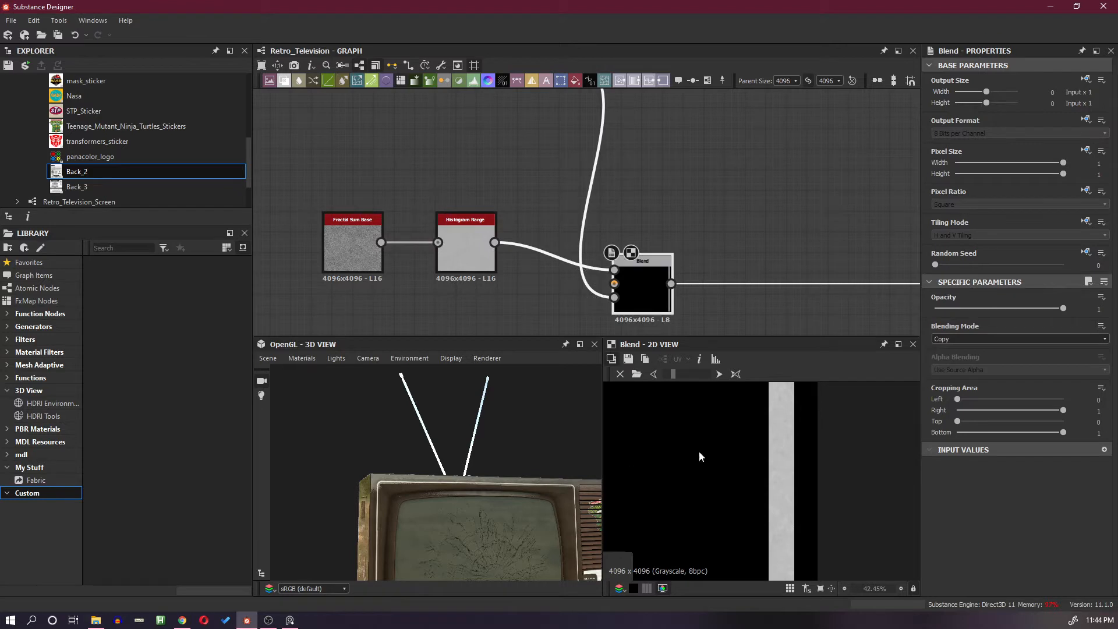
{"action": "scroll", "coordinate": [716, 453], "scroll_direction": "down", "scroll_amount": 8}
{"action": "scroll", "coordinate": [715, 450], "scroll_direction": "up", "scroll_amount": 1}
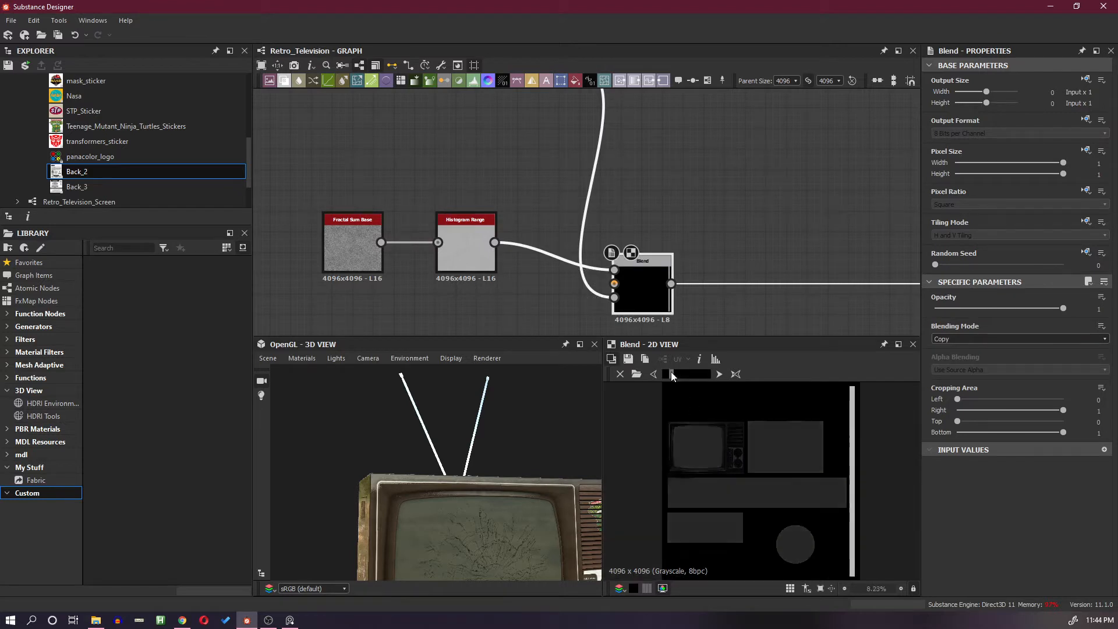
{"action": "left_click_drag", "start_coordinate": [503, 475], "coordinate": [460, 414]}
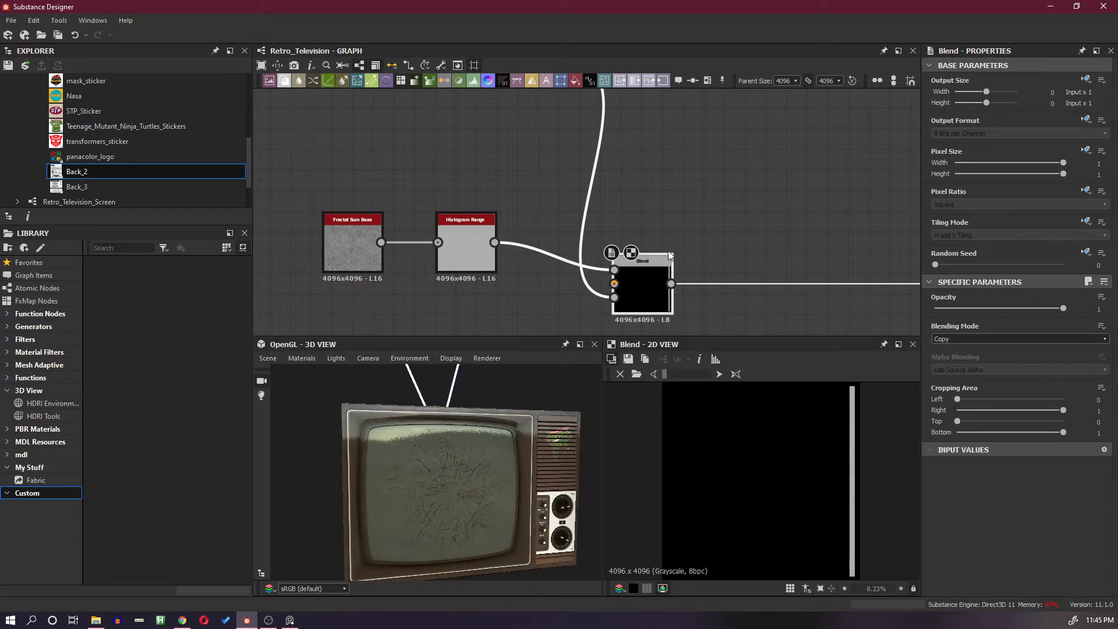
{"action": "scroll", "coordinate": [669, 255], "scroll_direction": "down", "scroll_amount": 2}
{"action": "mouse_move", "coordinate": [490, 458]}
{"action": "left_mouse_down"}
{"action": "mouse_move", "coordinate": [487, 442]}
{"action": "mouse_move", "coordinate": [504, 454]}
{"action": "left_mouse_up"}
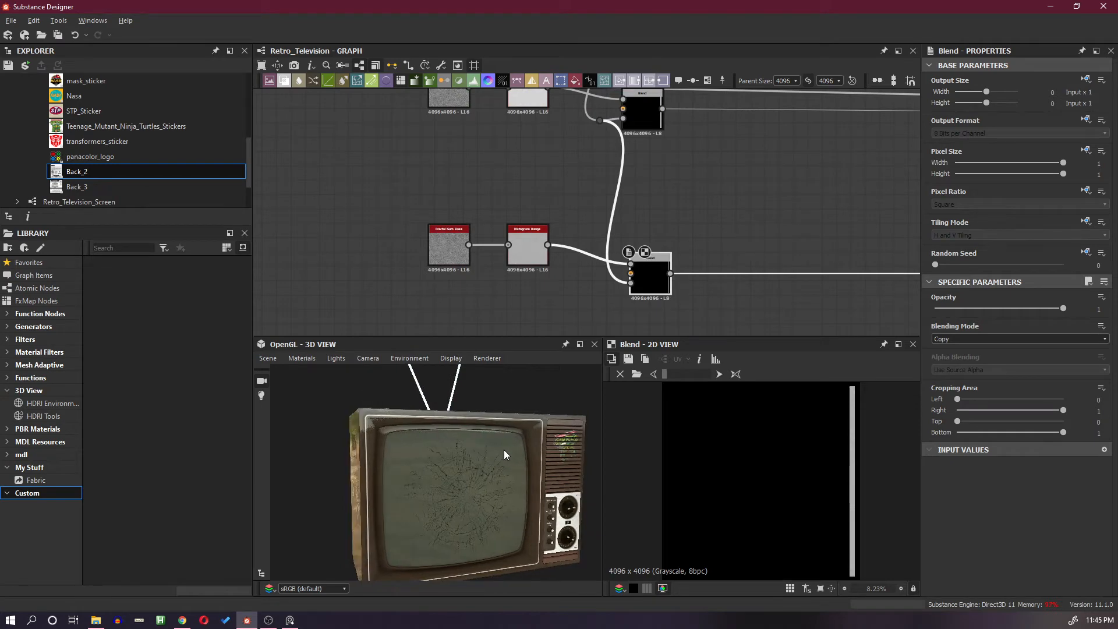
Move the next Blend beneath the television fuse's metallic Blend, keeping its blending mode on Copy
{"action": "scroll", "coordinate": [717, 285], "scroll_direction": "down", "scroll_amount": 2}
{"action": "scroll", "coordinate": [670, 268], "scroll_direction": "down", "scroll_amount": 3}
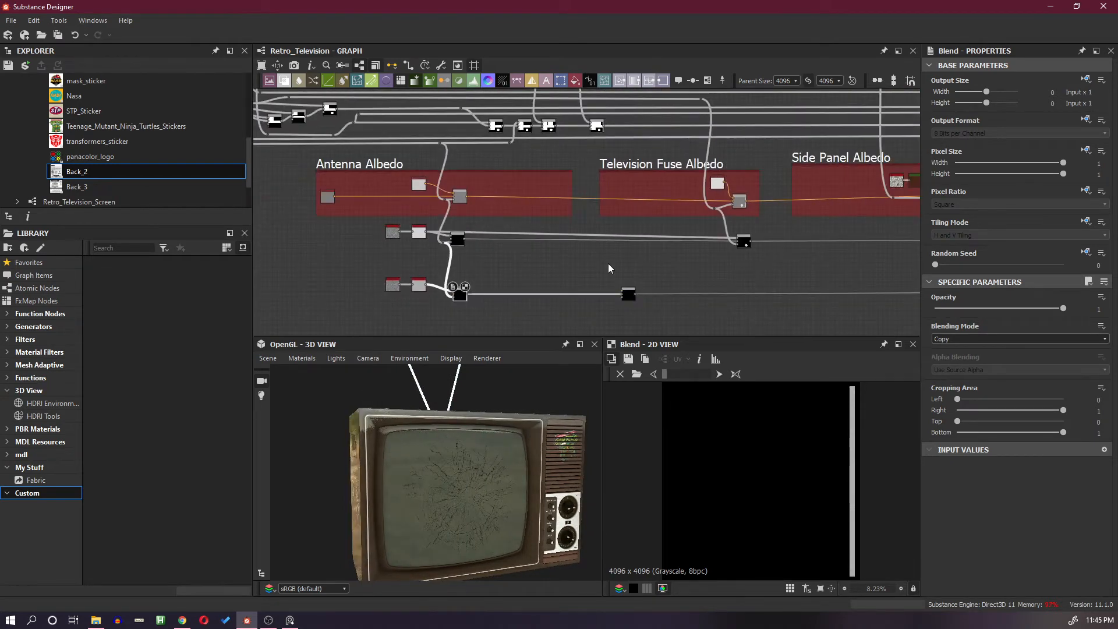
{"action": "middle_click_drag", "start_coordinate": [610, 267], "coordinate": [522, 302]}
{"action": "left_click_drag", "start_coordinate": [522, 303], "coordinate": [657, 304]}
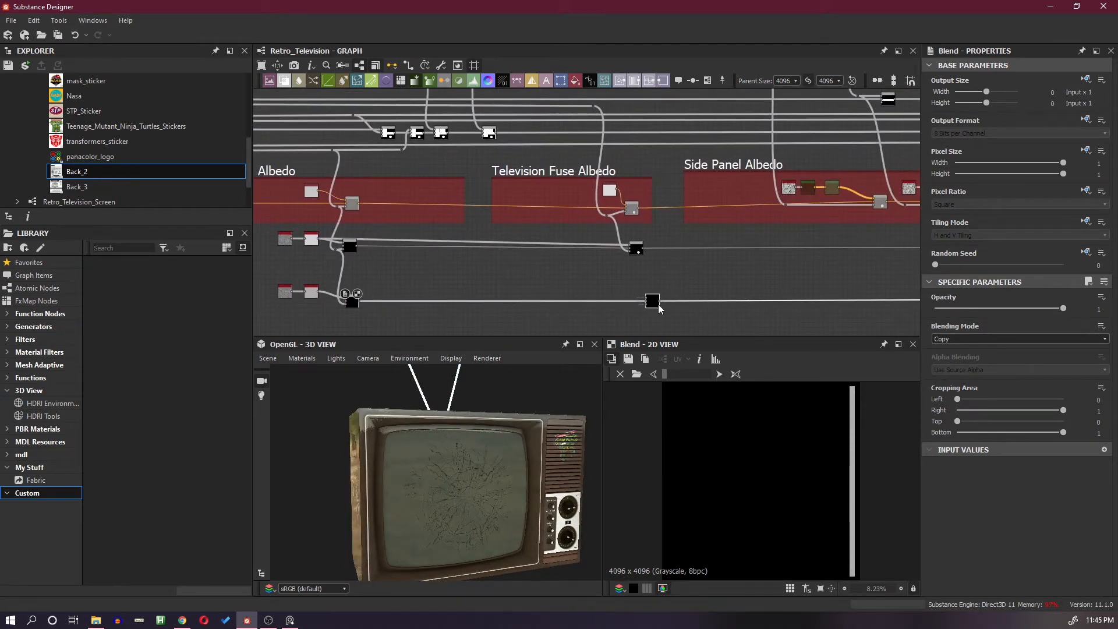
{"action": "left_click", "coordinate": [997, 338]}
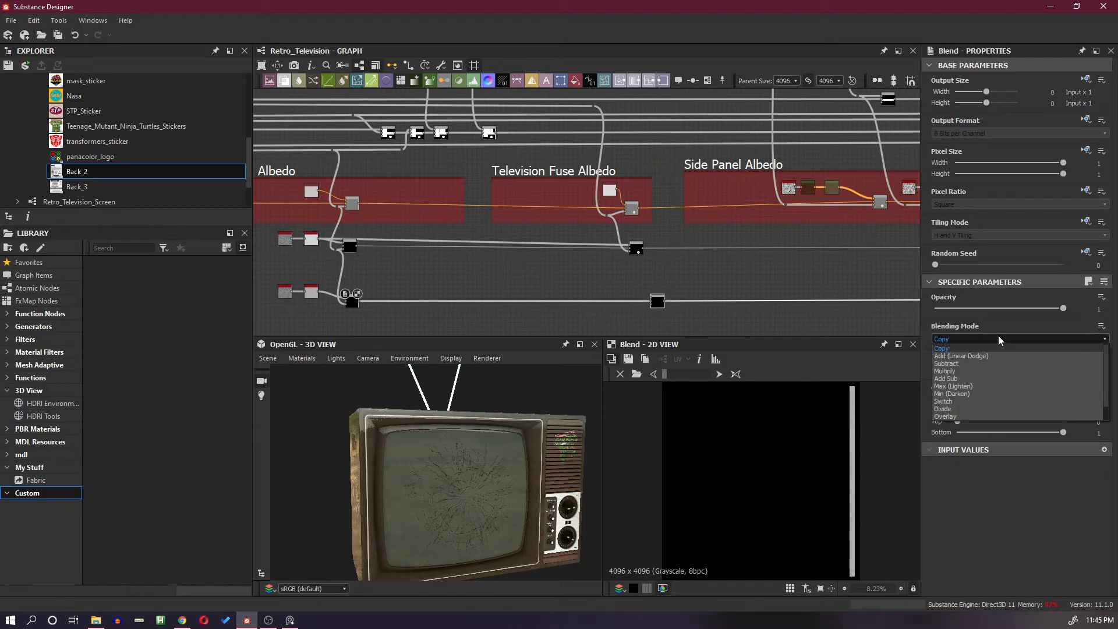
{"action": "left_click", "coordinate": [997, 336]}
{"action": "scroll", "coordinate": [658, 288], "scroll_direction": "up", "scroll_amount": 1}
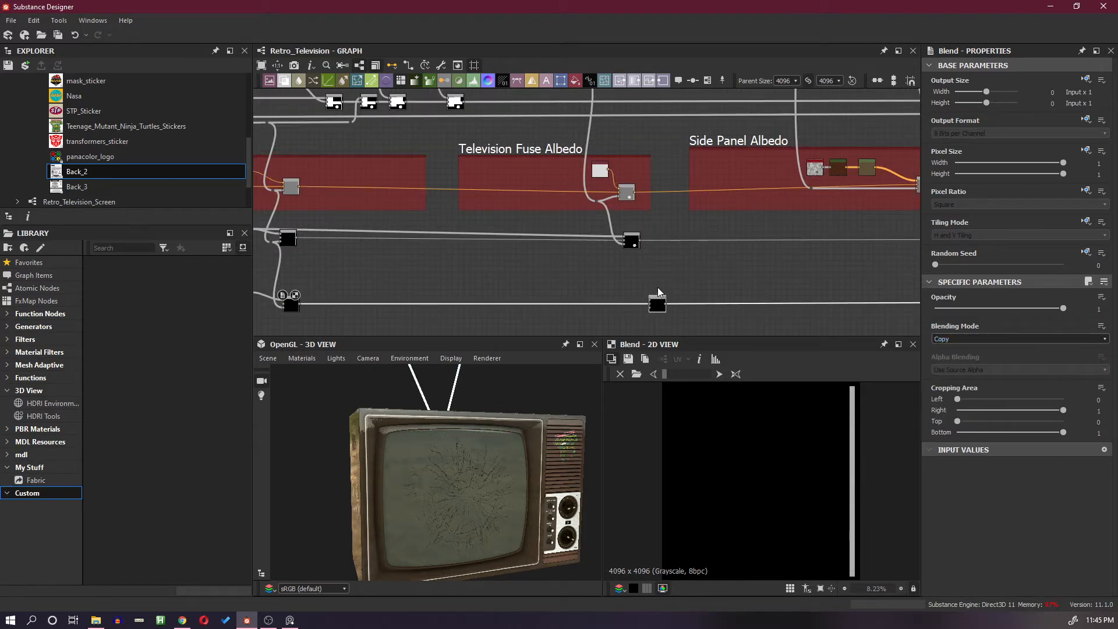
Align the Blend beneath the fuse's metallic Blend, add a dot on the fuse mask link, and connect it to the lower Blend's opacity input
{"action": "left_click", "coordinate": [655, 305]}
{"action": "left_click_drag", "start_coordinate": [656, 304], "coordinate": [634, 306]}
{"action": "scroll", "coordinate": [627, 279], "scroll_direction": "up", "scroll_amount": 4}
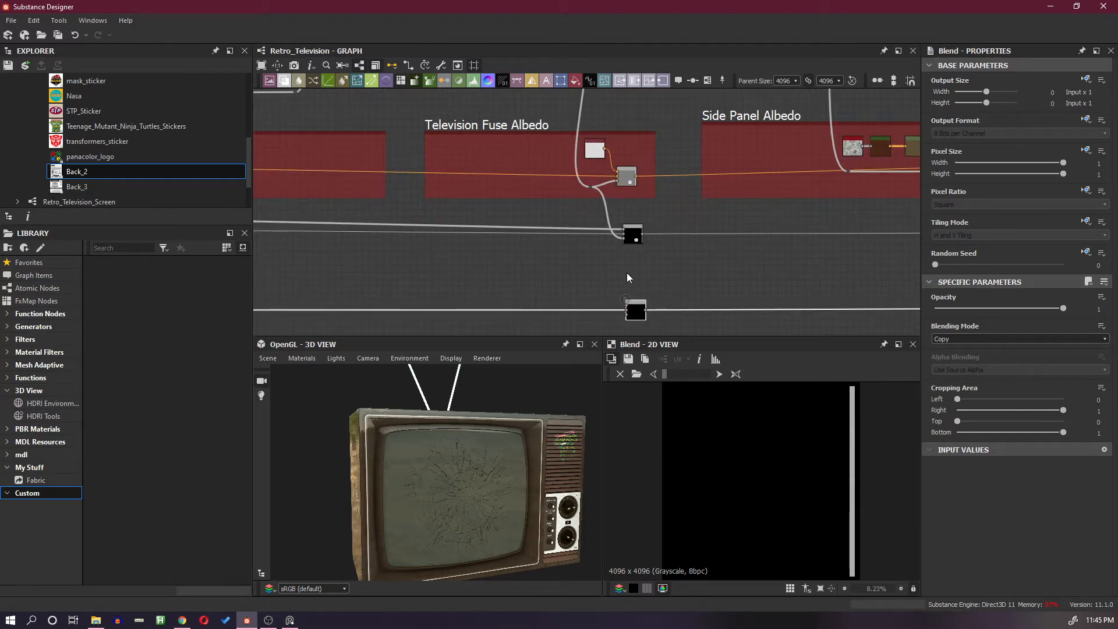
{"action": "scroll", "coordinate": [630, 280], "scroll_direction": "up", "scroll_amount": 1}
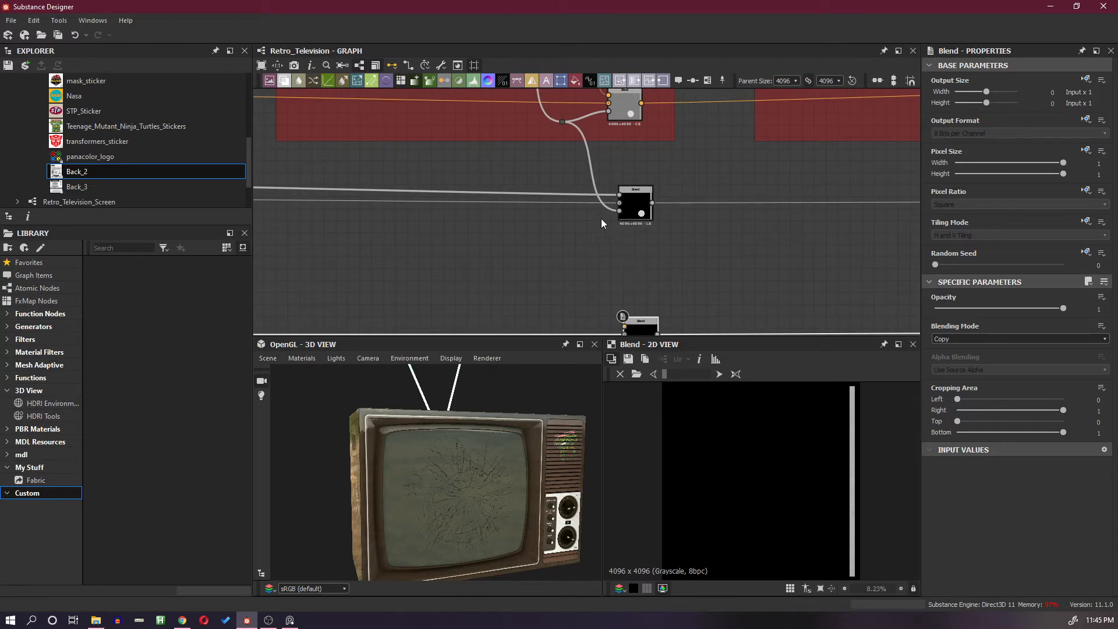
{"action": "left_click", "coordinate": [594, 183], "text": "alt"}
{"action": "left_click_drag", "start_coordinate": [593, 183], "coordinate": [589, 212]}
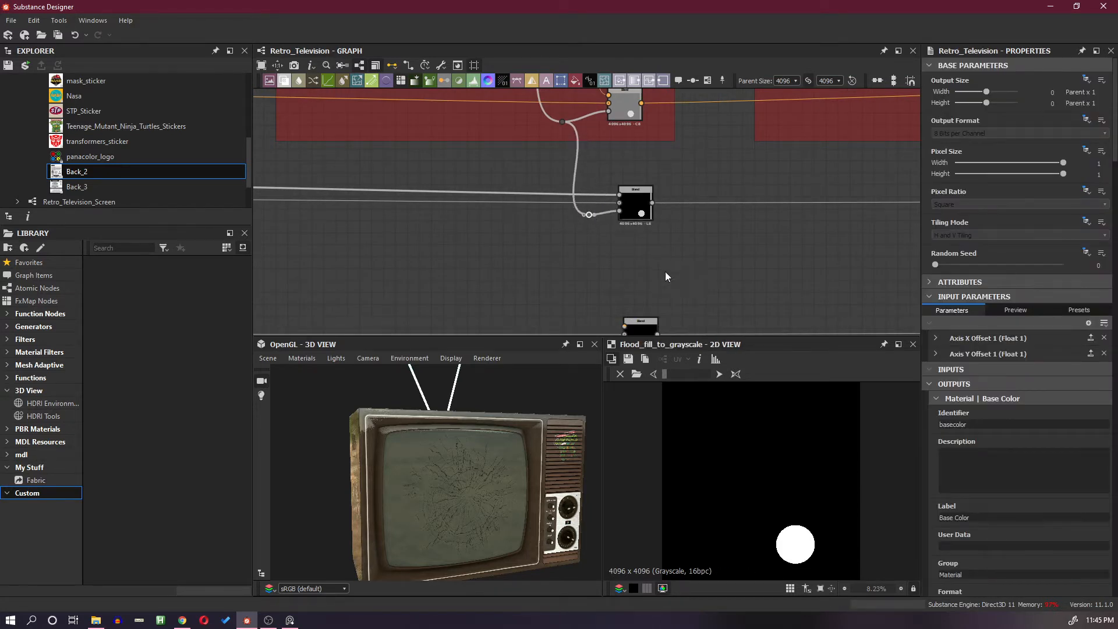
{"action": "middle_click_drag", "start_coordinate": [654, 294], "coordinate": [666, 250]}
{"action": "left_click", "coordinate": [654, 298]}
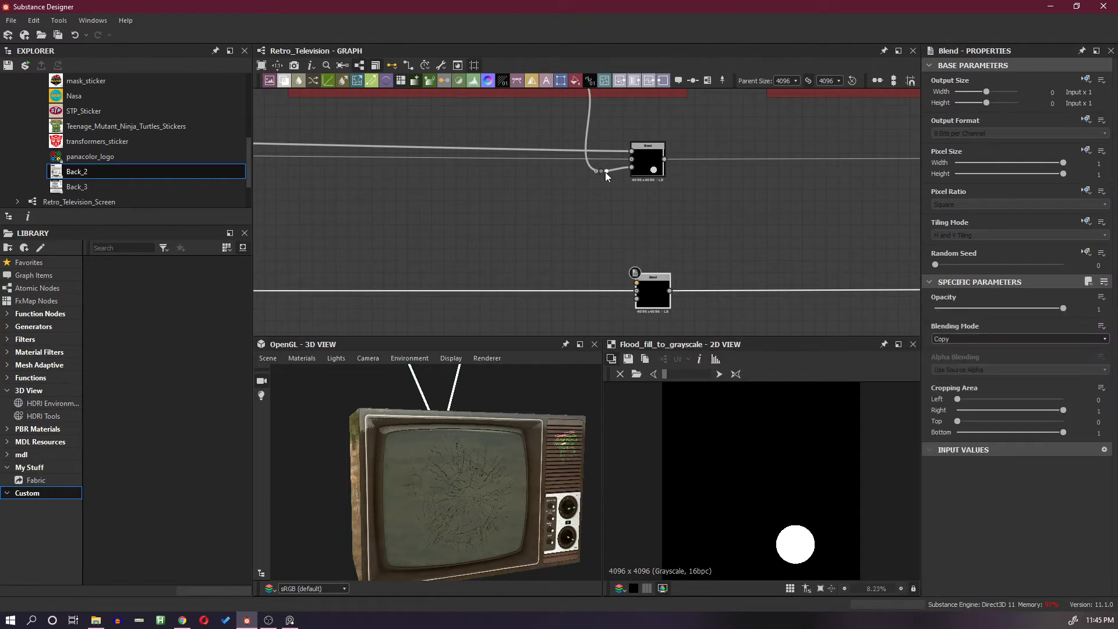
{"action": "left_click_drag", "start_coordinate": [606, 172], "coordinate": [645, 306]}
{"action": "scroll", "coordinate": [493, 284], "scroll_direction": "down", "scroll_amount": 4}
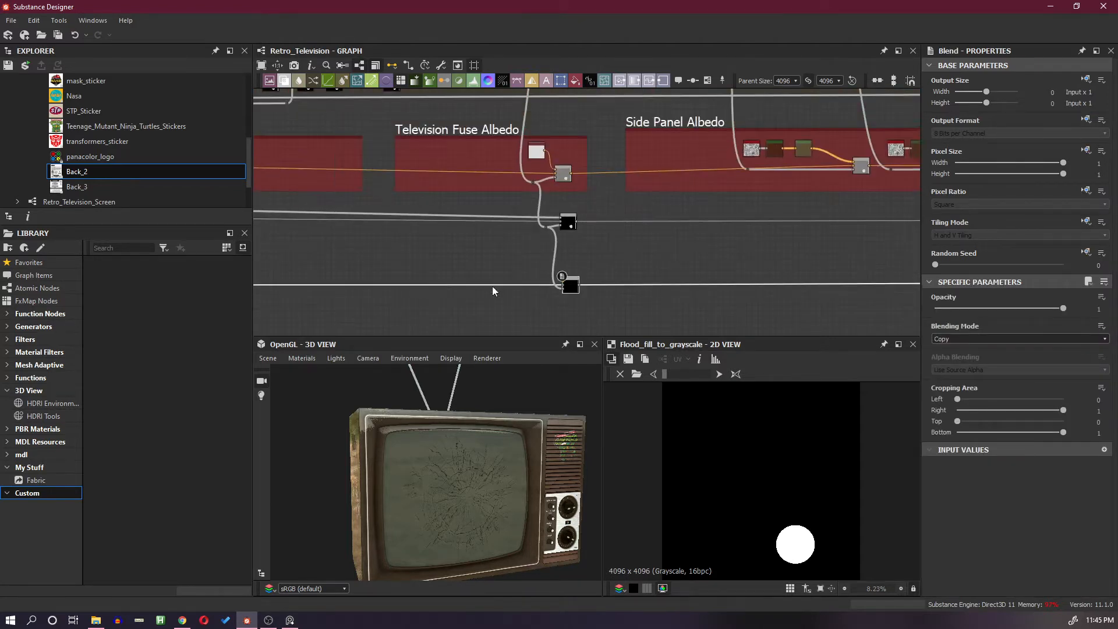
Connect the lower antenna Histogram Range to the fuse Blend's foreground input and check the fuses on the 3D model
{"action": "middle_click_drag", "start_coordinate": [456, 279], "coordinate": [710, 270]}
{"action": "scroll", "coordinate": [470, 260], "scroll_direction": "up", "scroll_amount": 1}
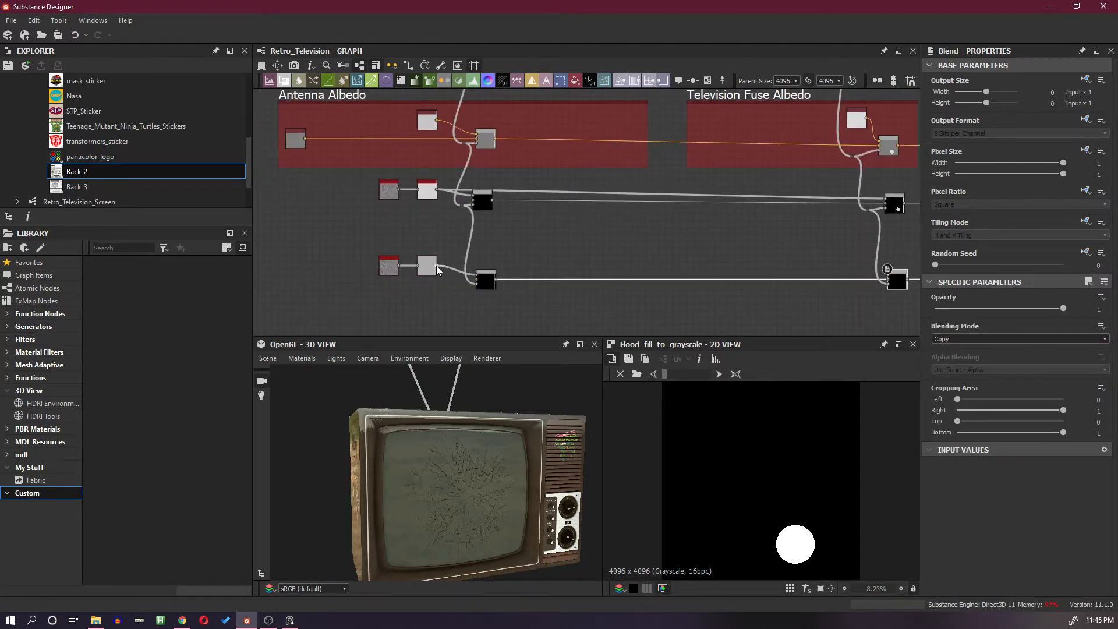
{"action": "left_click_drag", "start_coordinate": [437, 266], "coordinate": [886, 270]}
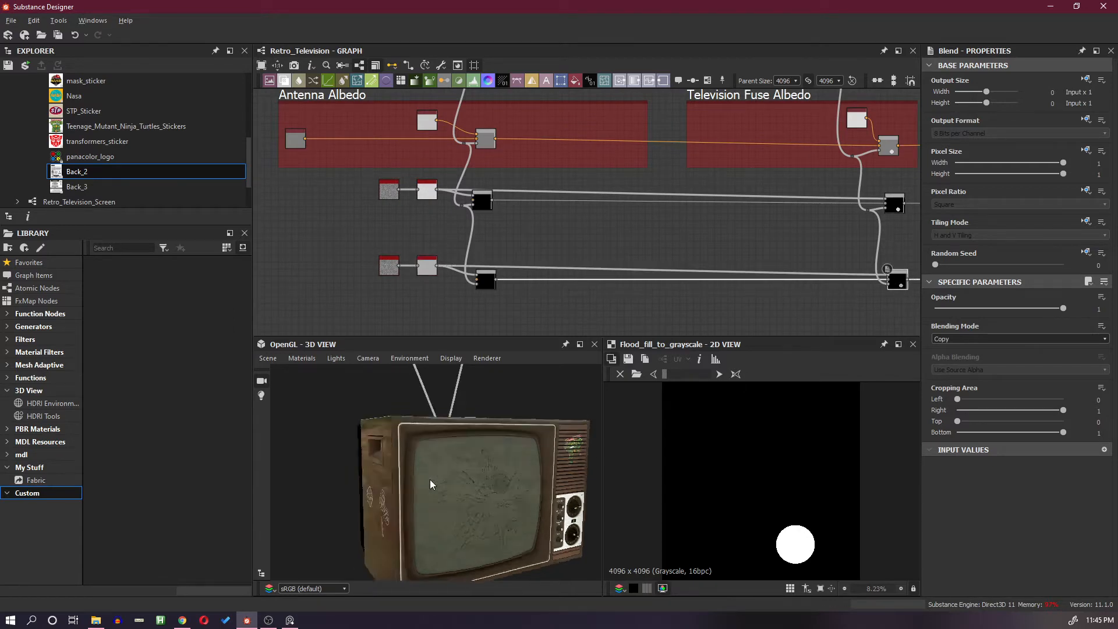
{"action": "left_click_drag", "start_coordinate": [429, 480], "coordinate": [284, 474]}
{"action": "scroll", "coordinate": [469, 450], "scroll_direction": "up", "scroll_amount": 6}
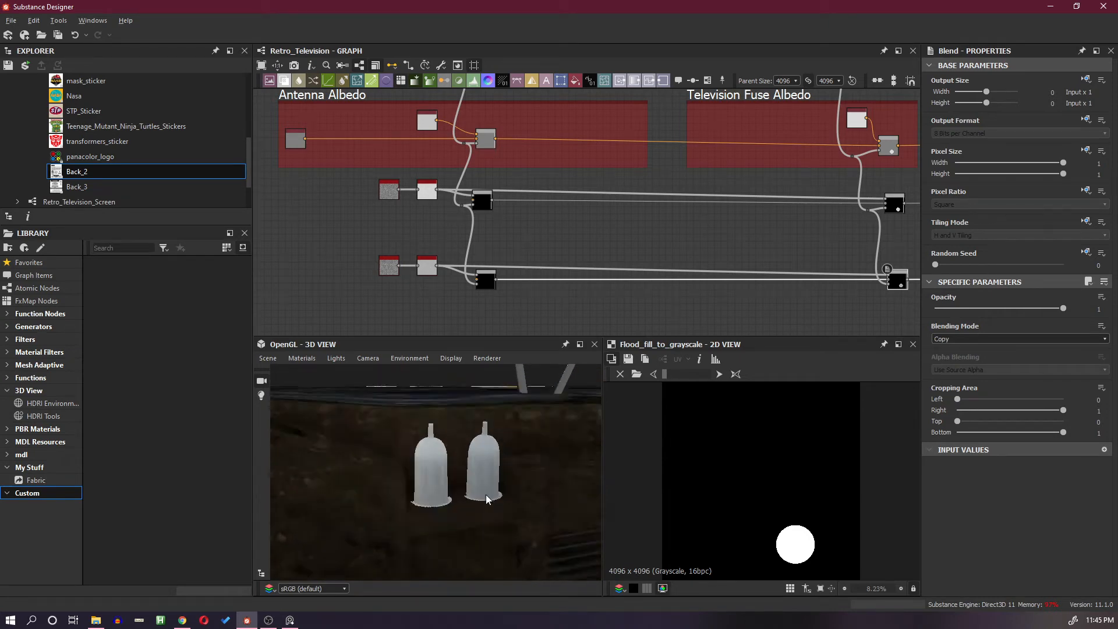
{"action": "scroll", "coordinate": [494, 494], "scroll_direction": "down", "scroll_amount": 3}
{"action": "scroll", "coordinate": [494, 494], "scroll_direction": "down", "scroll_amount": 5}
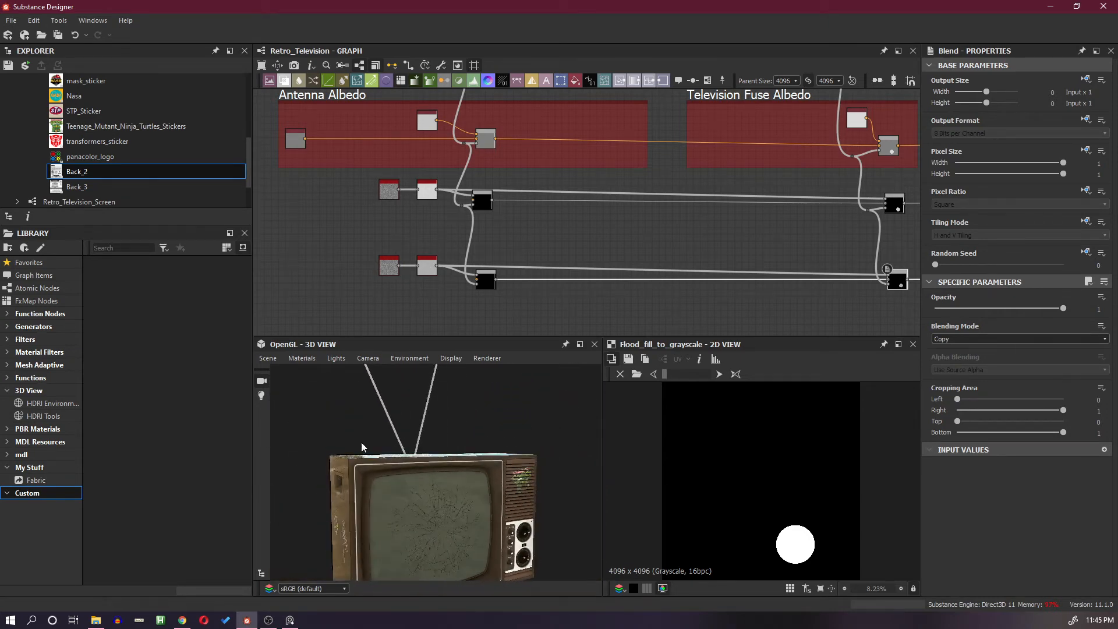
Inspect the side panel on the 3D model and insert a Blend on the lower channel's line below the Side Panel Albedo frame
{"action": "scroll", "coordinate": [739, 250], "scroll_direction": "down", "scroll_amount": 6}
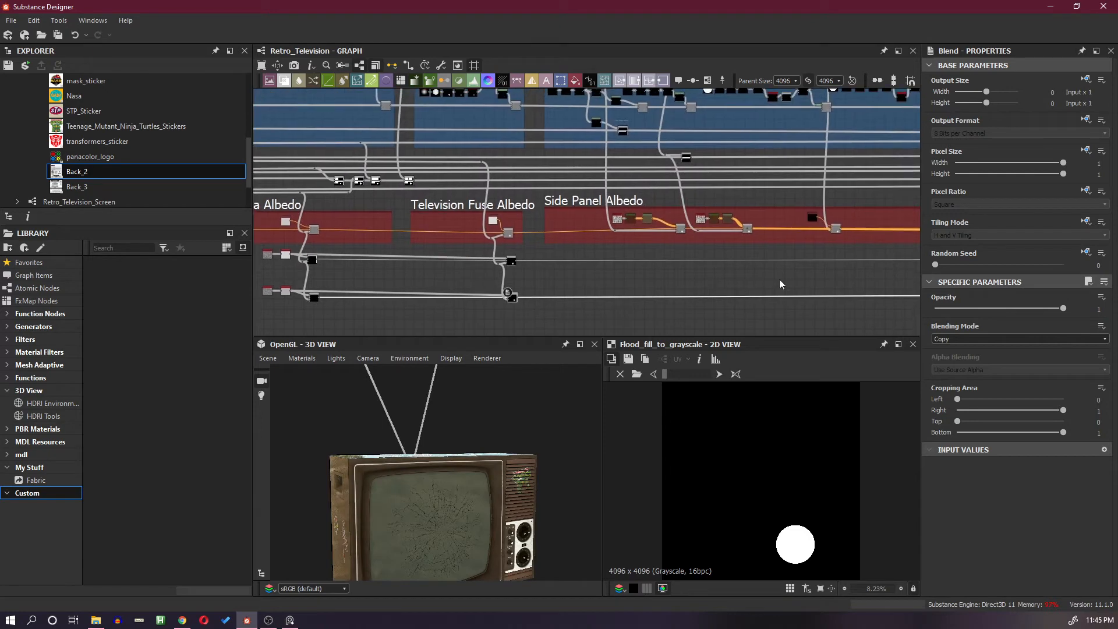
{"action": "middle_click_drag", "start_coordinate": [780, 284], "coordinate": [584, 280]}
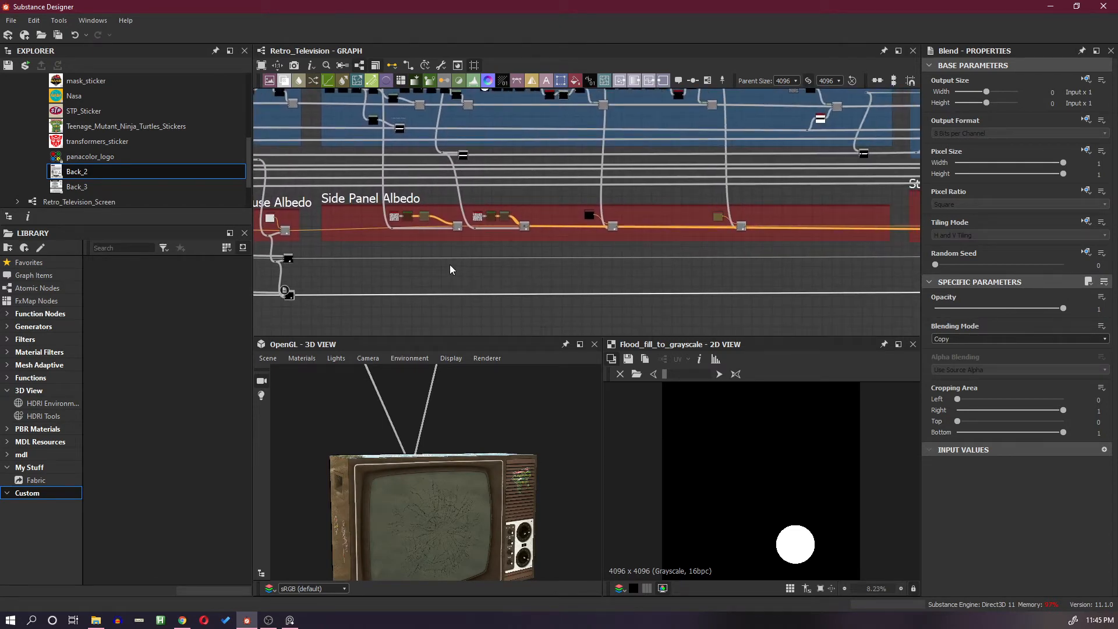
{"action": "middle_click_drag", "start_coordinate": [670, 273], "coordinate": [724, 300]}
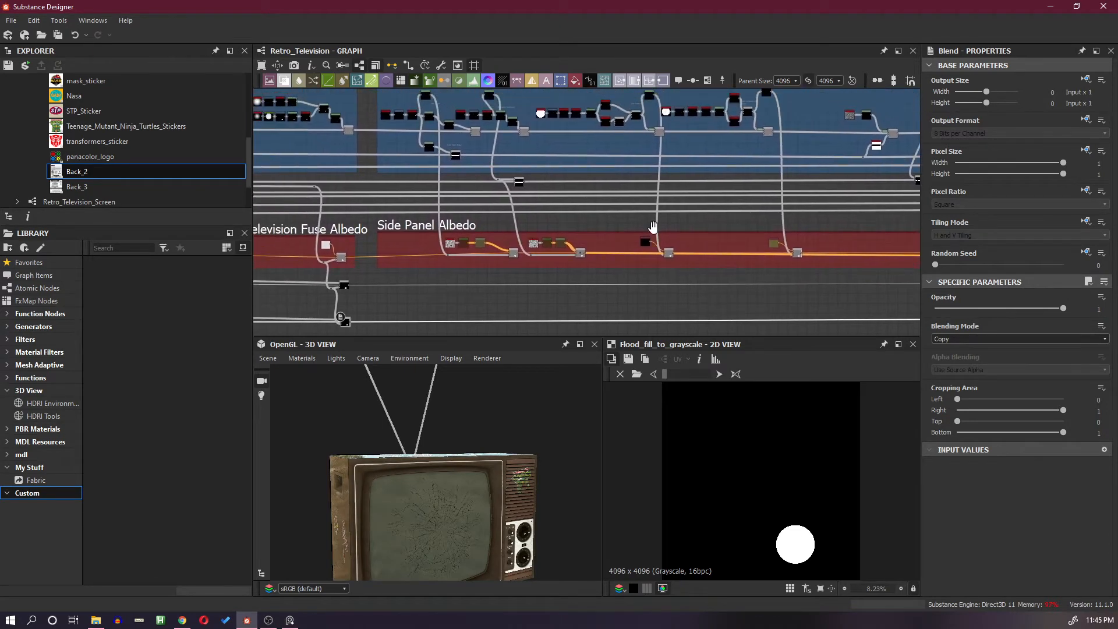
{"action": "left_click_drag", "start_coordinate": [498, 465], "coordinate": [450, 495]}
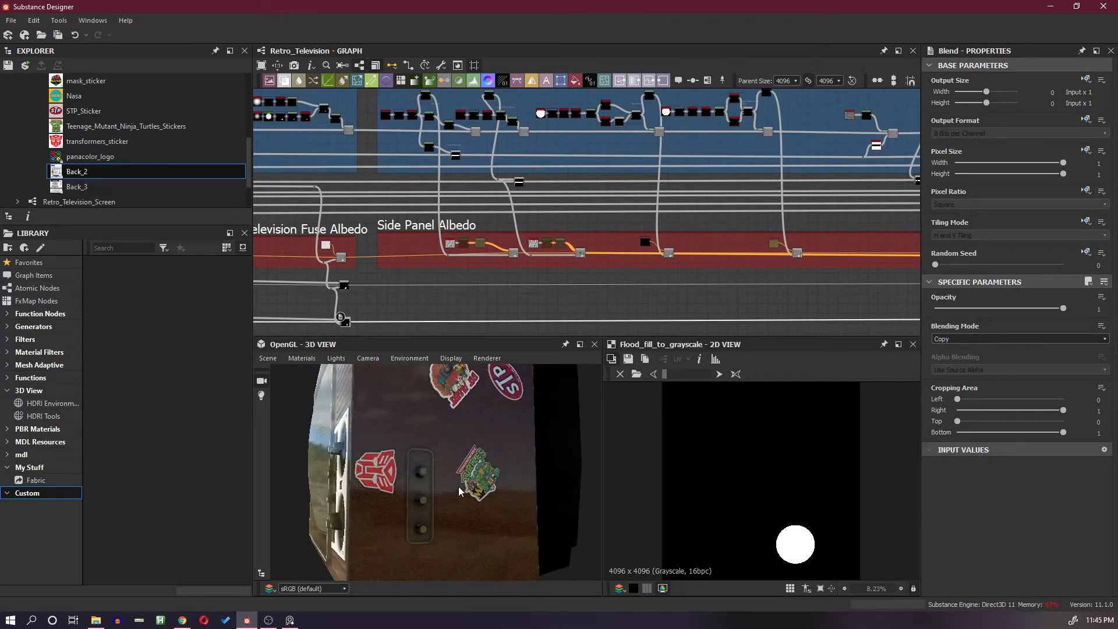
{"action": "middle_click_drag", "start_coordinate": [586, 292], "coordinate": [592, 261]}
{"action": "scroll", "coordinate": [594, 266], "scroll_direction": "up", "scroll_amount": 3}
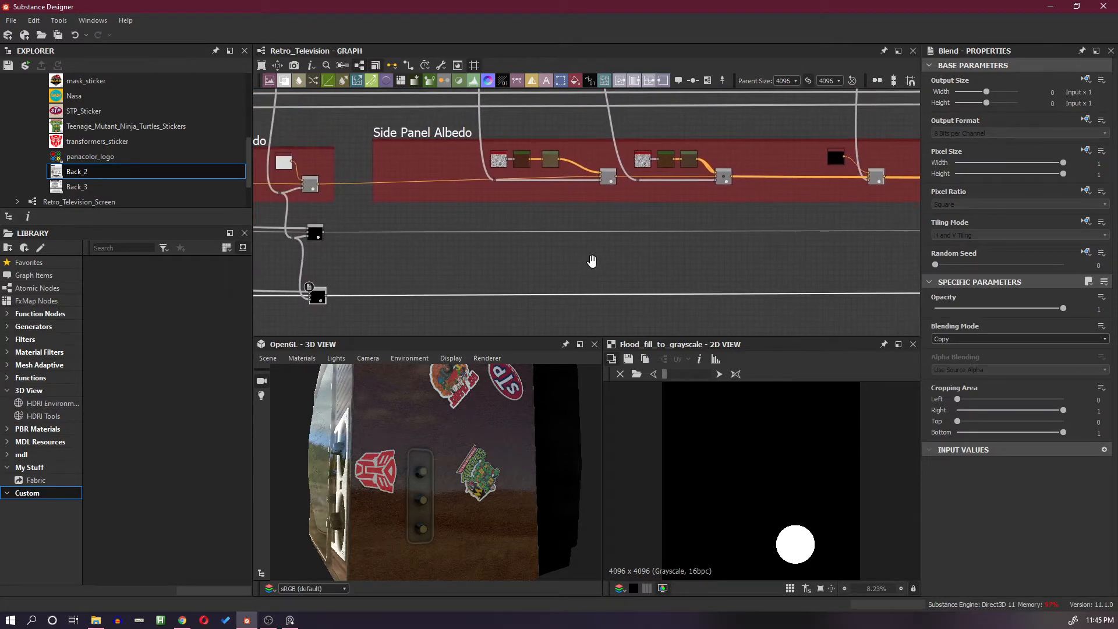
{"action": "scroll", "coordinate": [602, 280], "scroll_direction": "up", "scroll_amount": 1}
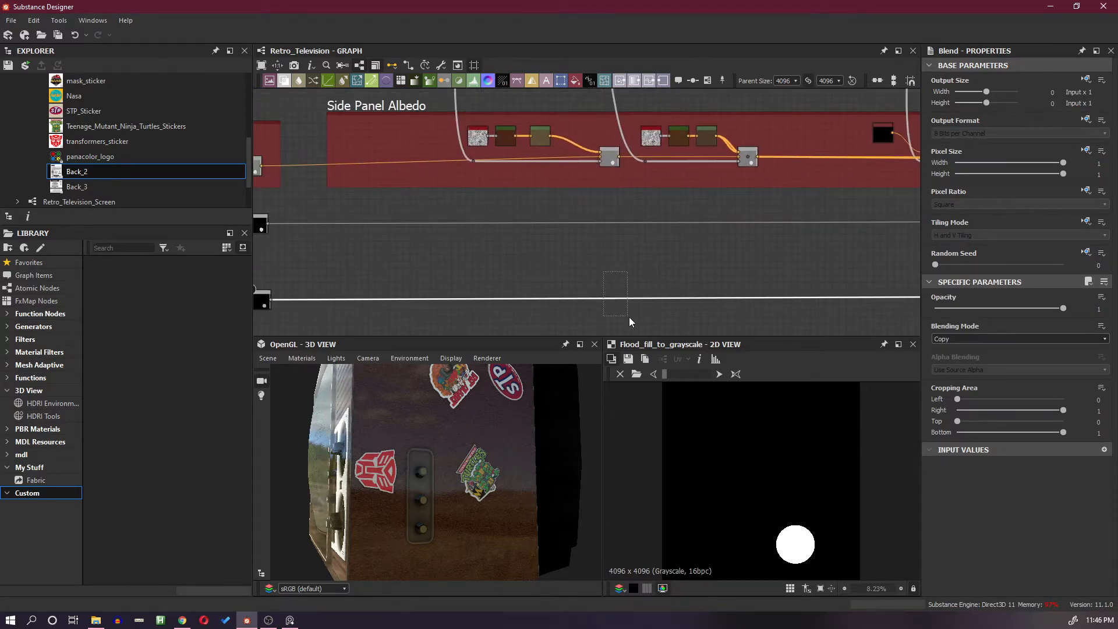
{"action": "key", "text": "space"}
{"action": "left_click", "coordinate": [693, 283]}
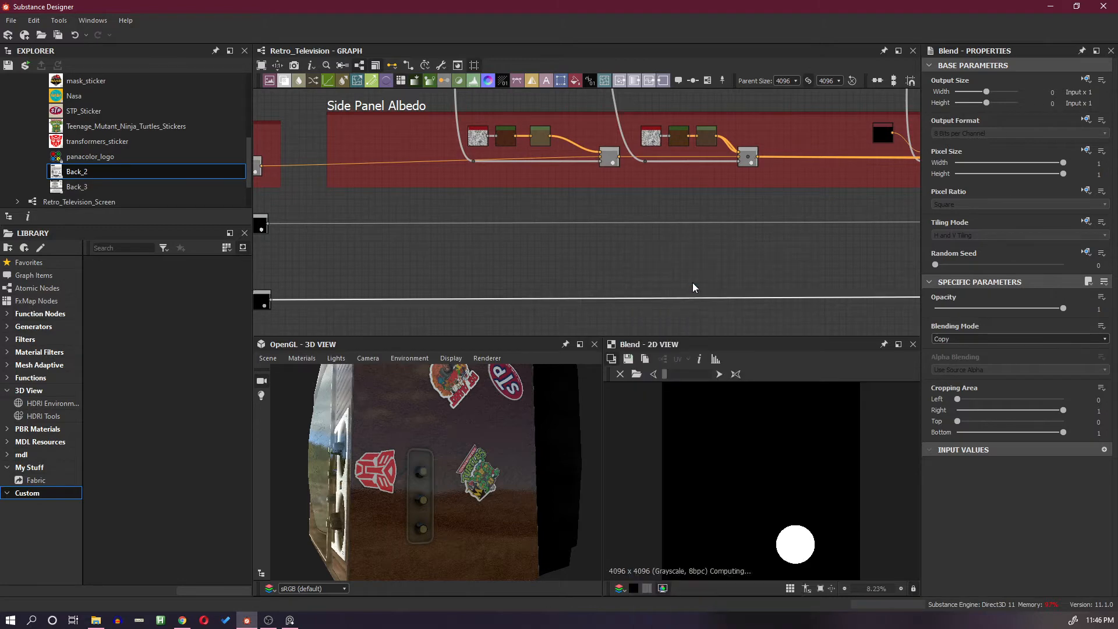
Bring the new Blend back along the lower line and place it beneath the first Blend of the Side Panel Albedo frame
{"action": "scroll", "coordinate": [696, 292], "scroll_direction": "down", "scroll_amount": 5}
{"action": "middle_click_drag", "start_coordinate": [697, 291], "coordinate": [349, 292]}
{"action": "scroll", "coordinate": [688, 287], "scroll_direction": "down", "scroll_amount": 3}
{"action": "scroll", "coordinate": [781, 287], "scroll_direction": "up", "scroll_amount": 2}
{"action": "scroll", "coordinate": [781, 291], "scroll_direction": "up", "scroll_amount": 2}
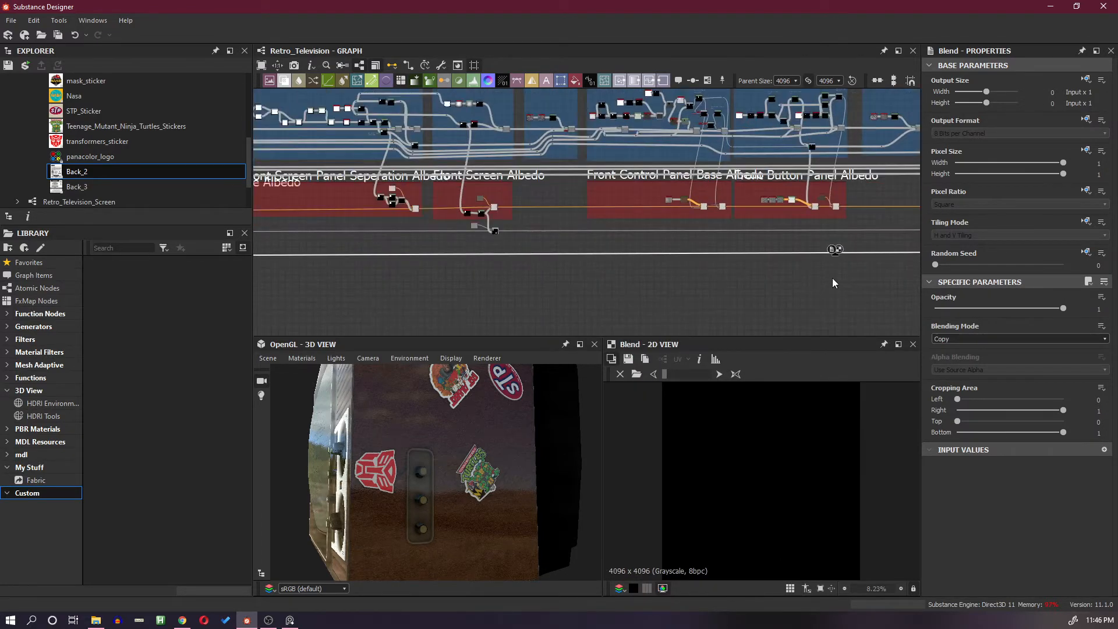
{"action": "left_click_drag", "start_coordinate": [836, 257], "coordinate": [392, 261]}
{"action": "middle_click_drag", "start_coordinate": [408, 259], "coordinate": [822, 251]}
{"action": "left_click_drag", "start_coordinate": [795, 254], "coordinate": [374, 263]}
{"action": "middle_click_drag", "start_coordinate": [395, 260], "coordinate": [838, 272]}
{"action": "left_click_drag", "start_coordinate": [819, 271], "coordinate": [388, 266]}
{"action": "middle_click_drag", "start_coordinate": [415, 265], "coordinate": [854, 268]}
{"action": "left_click_drag", "start_coordinate": [837, 268], "coordinate": [681, 268]}
{"action": "middle_click_drag", "start_coordinate": [606, 270], "coordinate": [513, 276]}
{"action": "left_click_drag", "start_coordinate": [588, 276], "coordinate": [768, 279]}
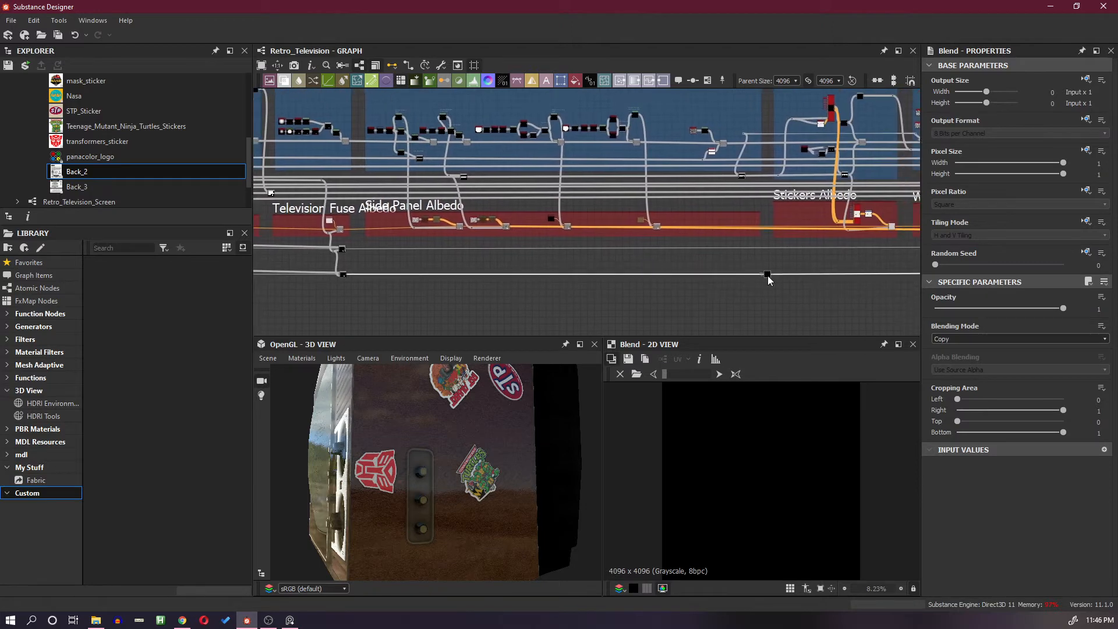
{"action": "scroll", "coordinate": [423, 252], "scroll_direction": "up", "scroll_amount": 2}
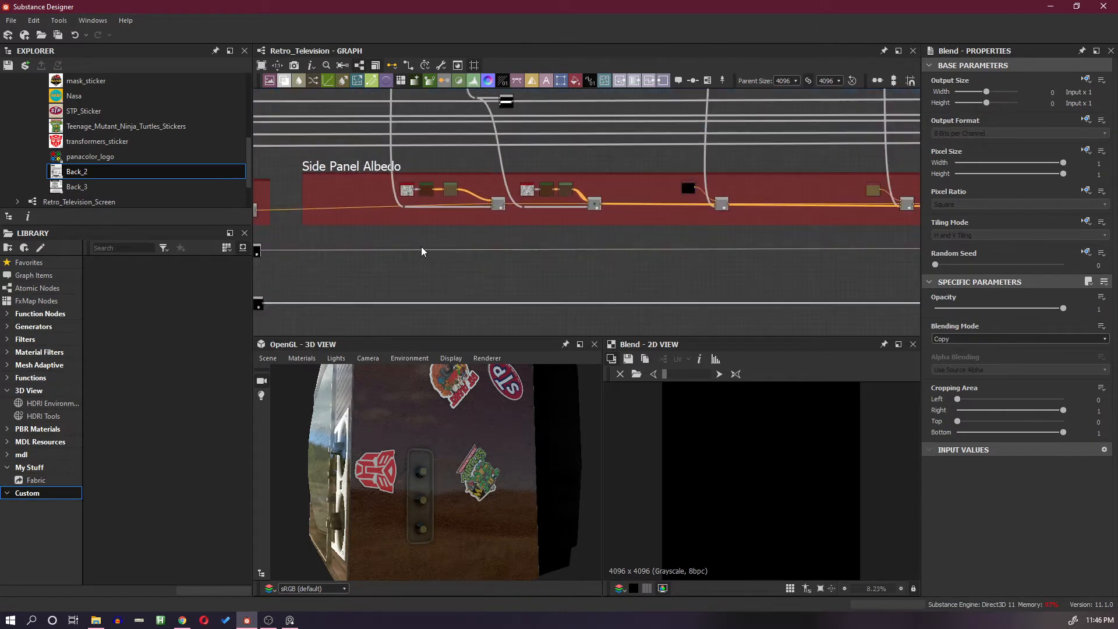
{"action": "key", "text": "space"}
{"action": "left_click", "coordinate": [565, 279]}
{"action": "left_click_drag", "start_coordinate": [698, 302], "coordinate": [507, 303]}
{"action": "scroll", "coordinate": [479, 263], "scroll_direction": "up", "scroll_amount": 3}
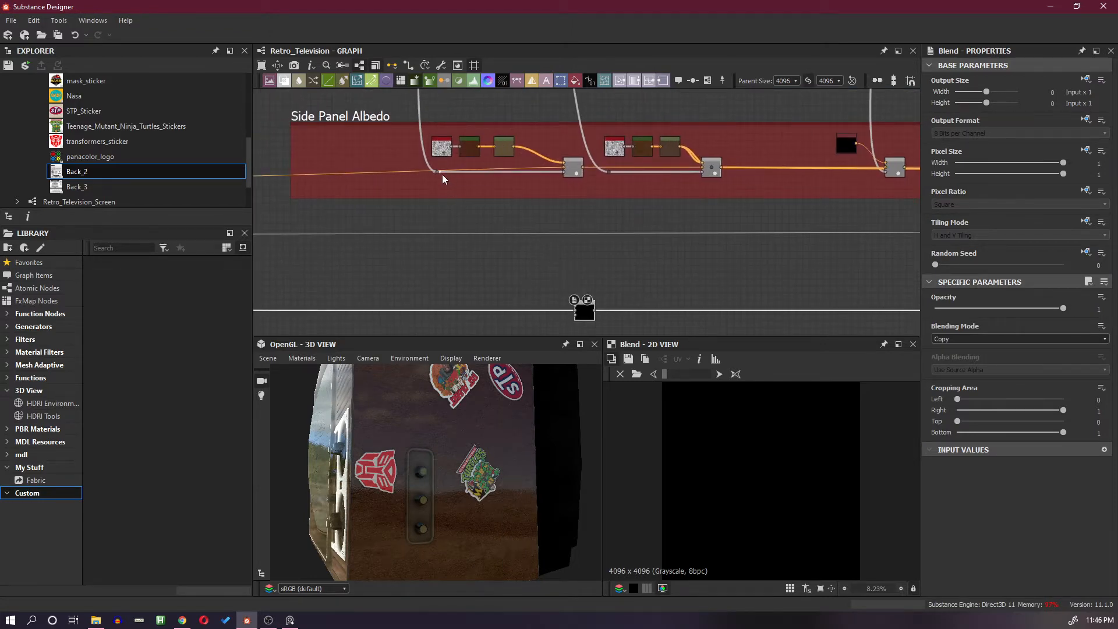
Route the first side panel mask through a dot into the new Blend's opacity input and view the mask up close in 2D
{"action": "left_click_drag", "start_coordinate": [440, 173], "coordinate": [589, 322]}
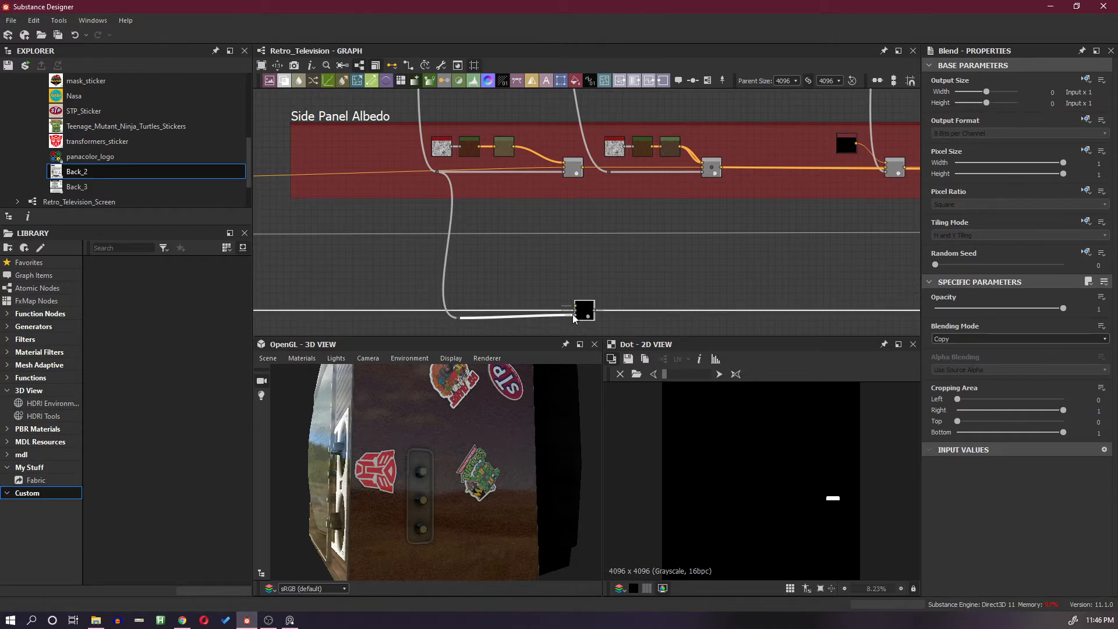
{"action": "scroll", "coordinate": [571, 313], "scroll_direction": "up", "scroll_amount": 2}
{"action": "scroll", "coordinate": [570, 313], "scroll_direction": "down", "scroll_amount": 1}
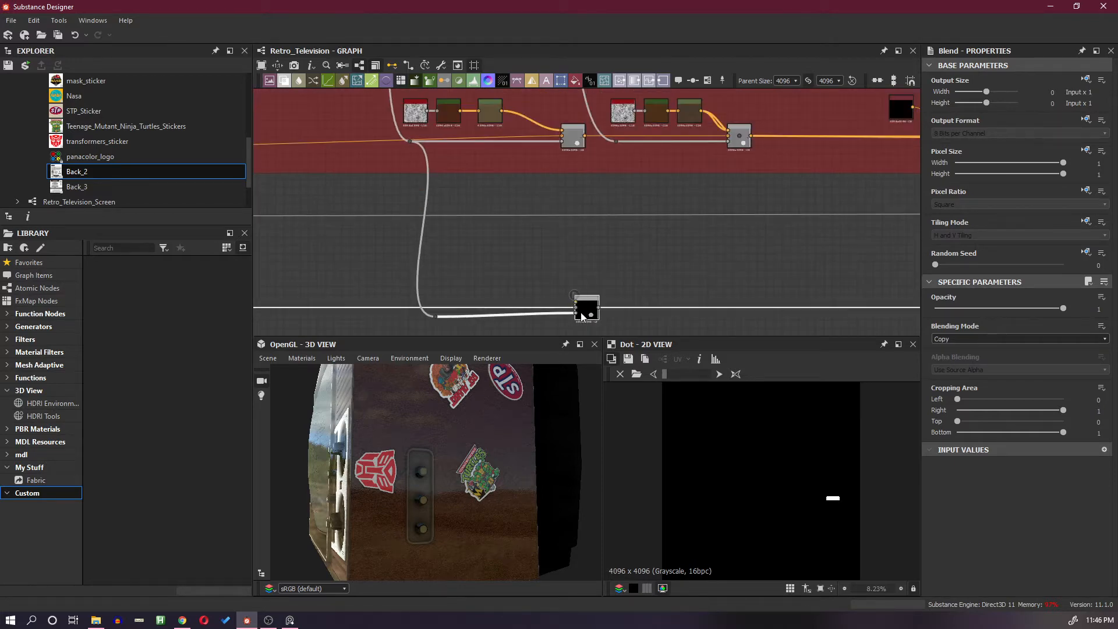
{"action": "double_click", "coordinate": [436, 317]}
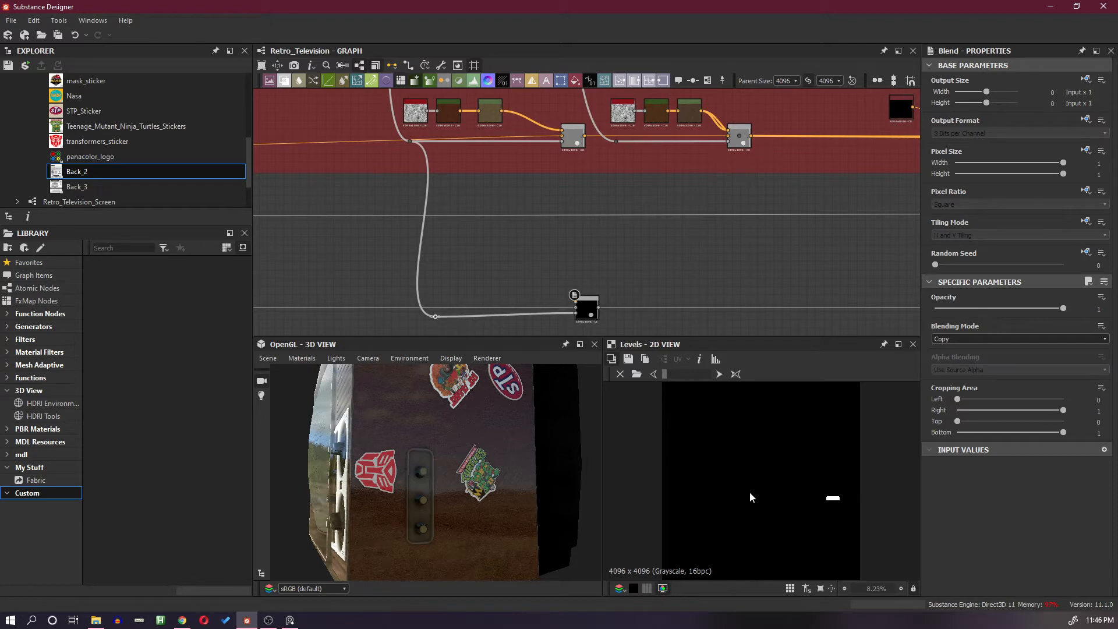
{"action": "scroll", "coordinate": [830, 505], "scroll_direction": "up", "scroll_amount": 8}
{"action": "scroll", "coordinate": [861, 491], "scroll_direction": "up", "scroll_amount": 2}
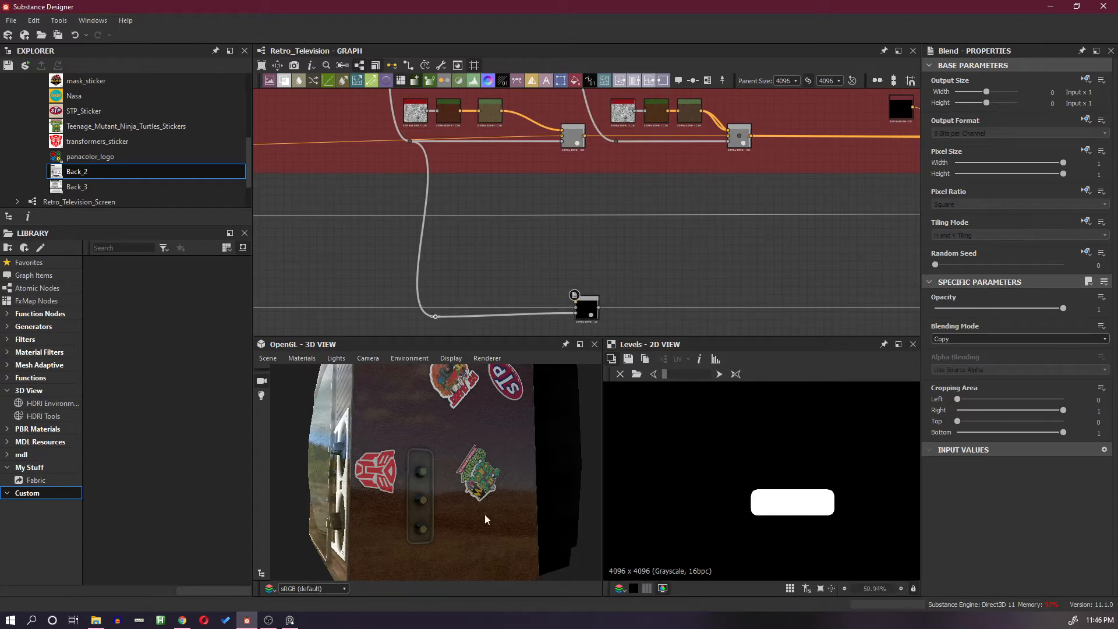
Add a Fractal Sum Base node and connect it to the side panel Blend's foreground input
{"action": "scroll", "coordinate": [552, 324], "scroll_direction": "up", "scroll_amount": 3}
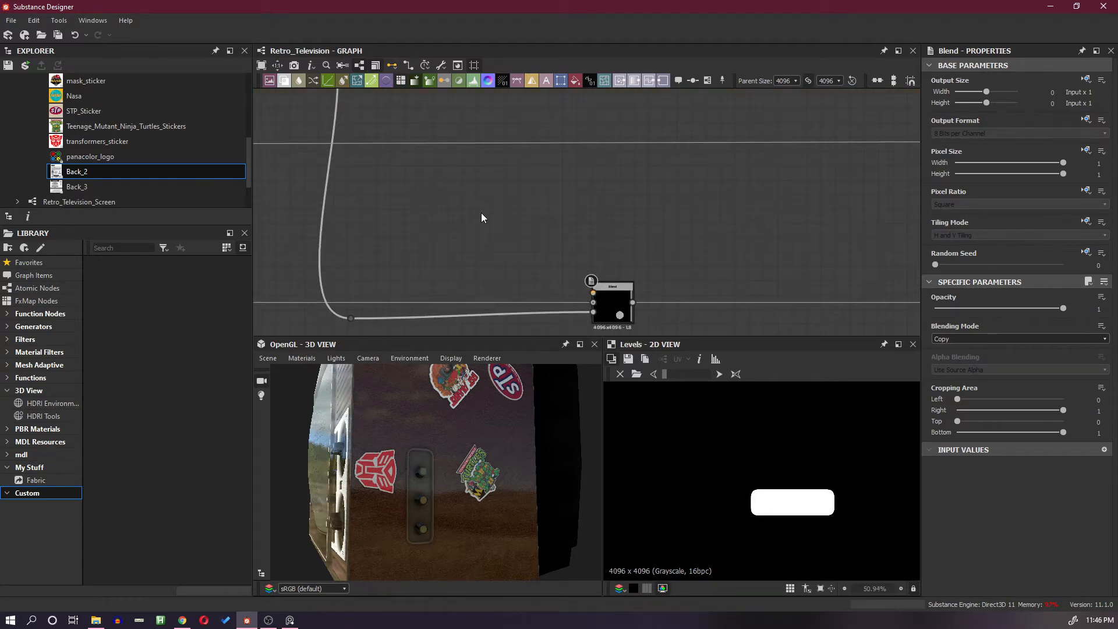
{"action": "key", "text": "space"}
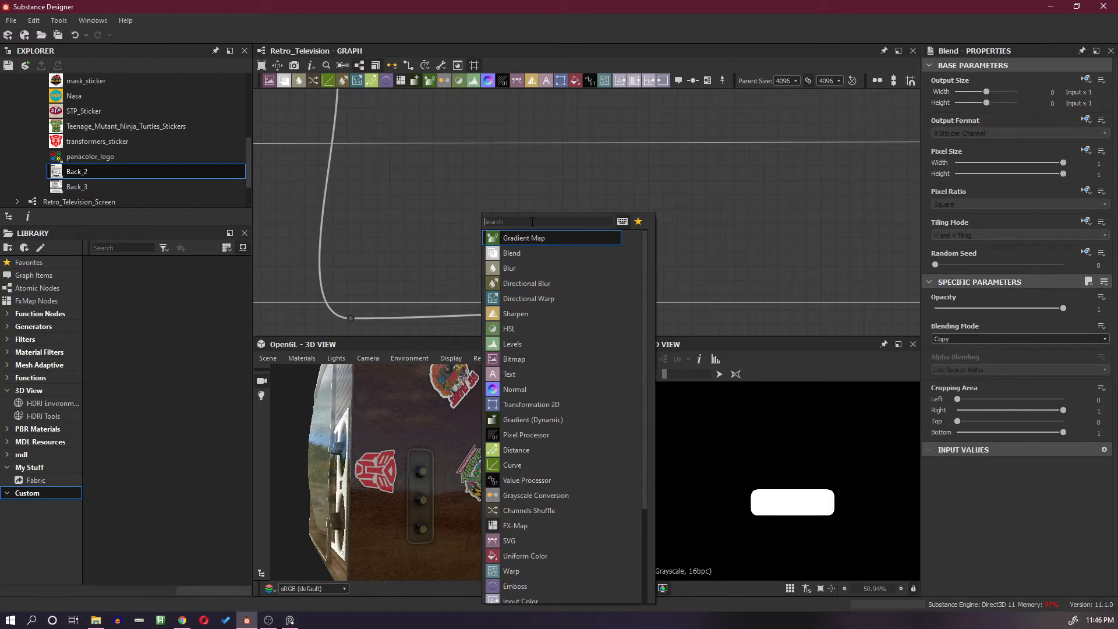
{"action": "type", "text": "fr"}
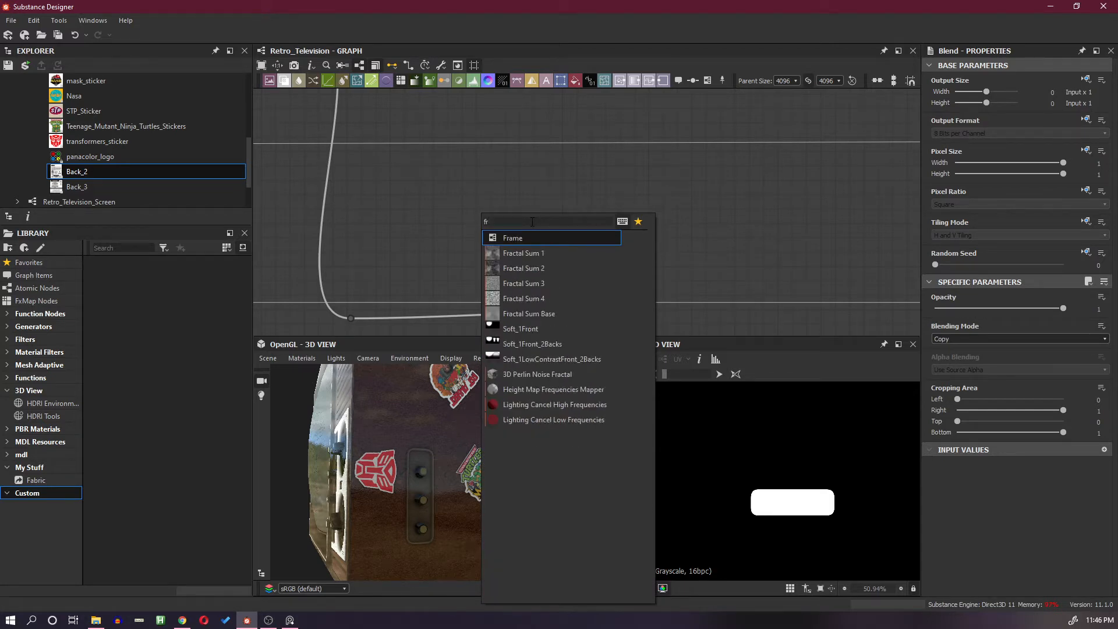
{"action": "left_click", "coordinate": [526, 313]}
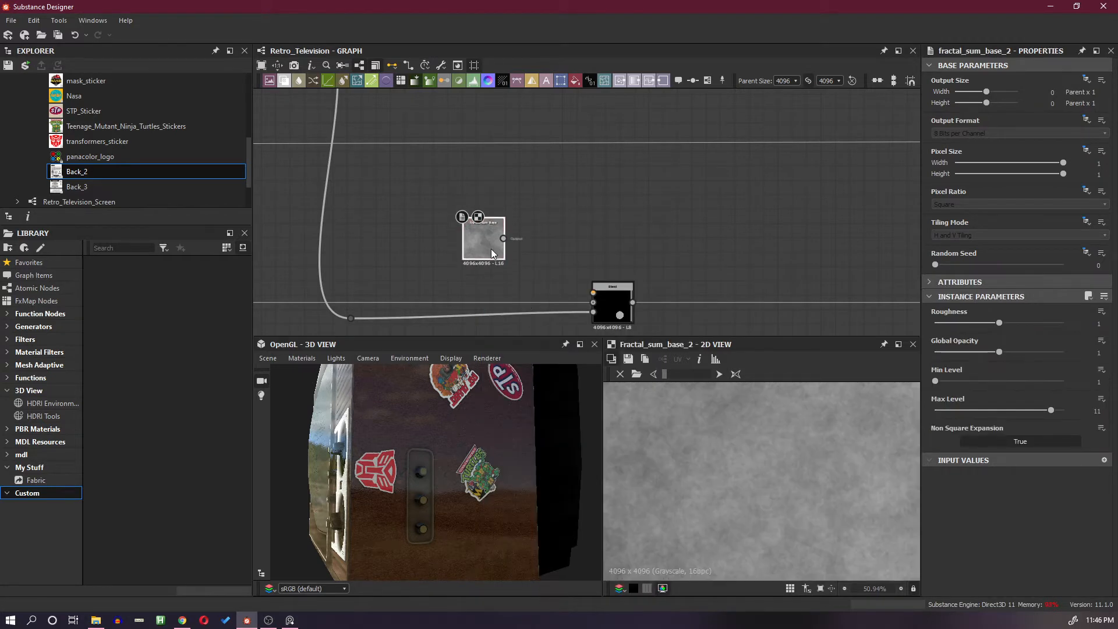
{"action": "left_click_drag", "start_coordinate": [503, 245], "coordinate": [593, 293]}
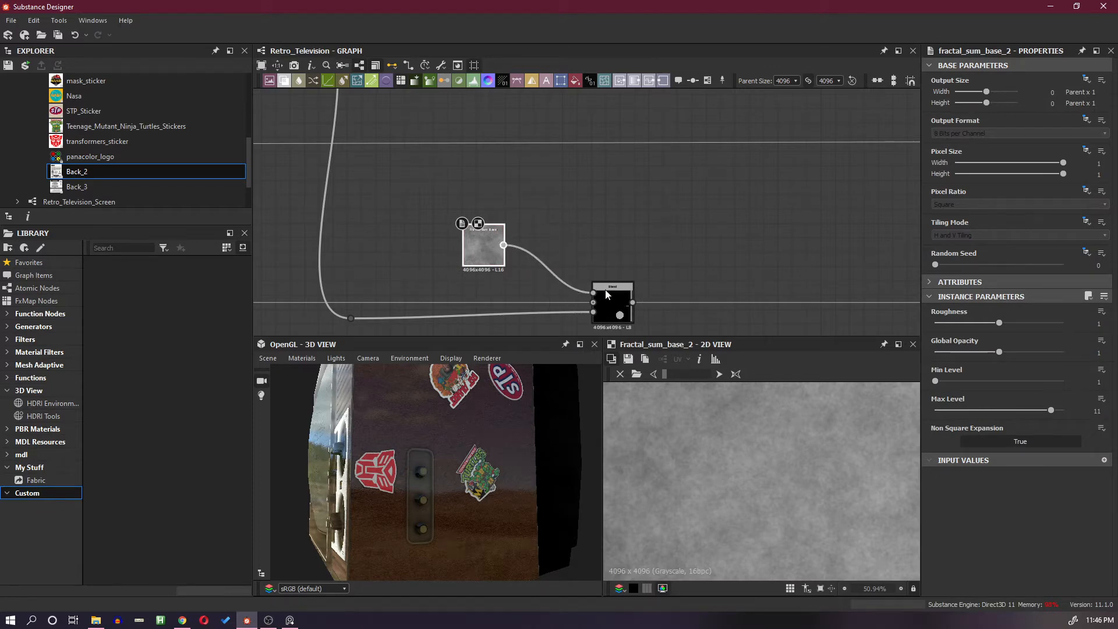
{"action": "left_click_drag", "start_coordinate": [491, 269], "coordinate": [448, 268]}
Insert a Histogram Range between the Fractal Sum Base and the side panel Blend, and set its Position to 0.08
{"action": "scroll", "coordinate": [429, 476], "scroll_direction": "up", "scroll_amount": 4}
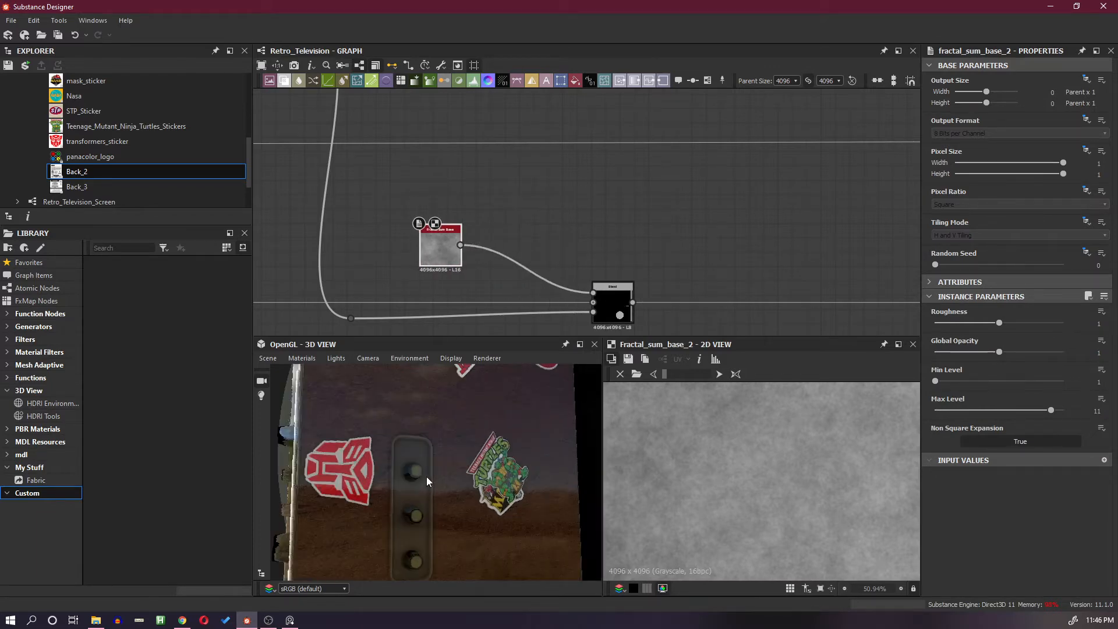
{"action": "mouse_move", "coordinate": [427, 476]}
{"action": "left_mouse_down"}
{"action": "mouse_move", "coordinate": [435, 466]}
{"action": "mouse_move", "coordinate": [426, 467]}
{"action": "left_mouse_up"}
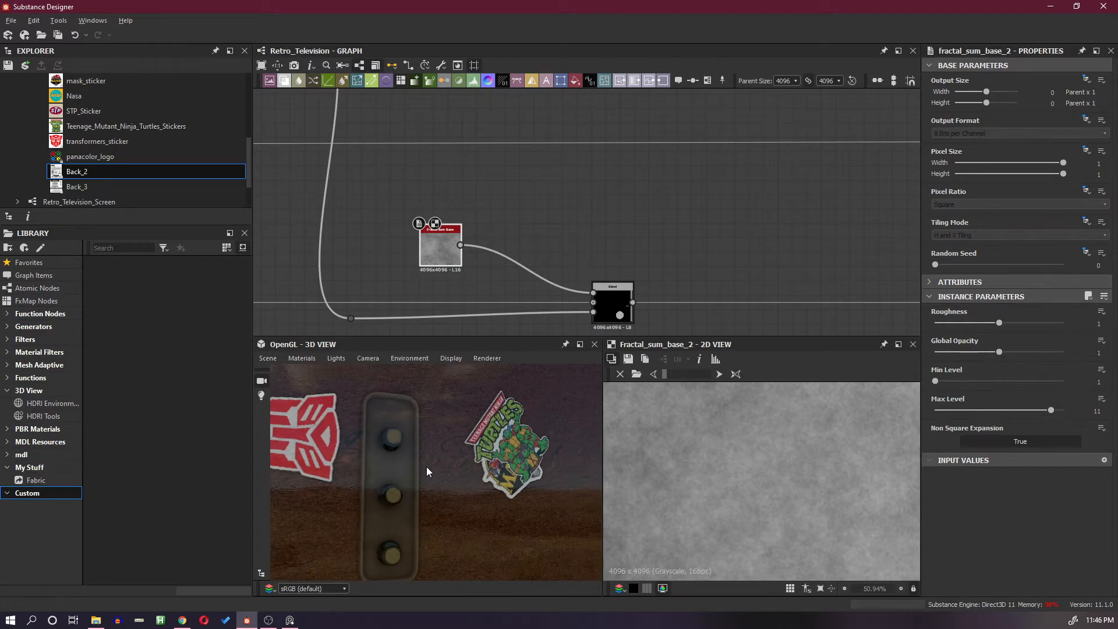
{"action": "middle_click_drag", "start_coordinate": [426, 466], "coordinate": [436, 460]}
{"action": "mouse_move", "coordinate": [422, 509]}
{"action": "right_mouse_down"}
{"action": "mouse_move", "coordinate": [421, 463]}
{"action": "mouse_move", "coordinate": [426, 509]}
{"action": "right_mouse_up"}
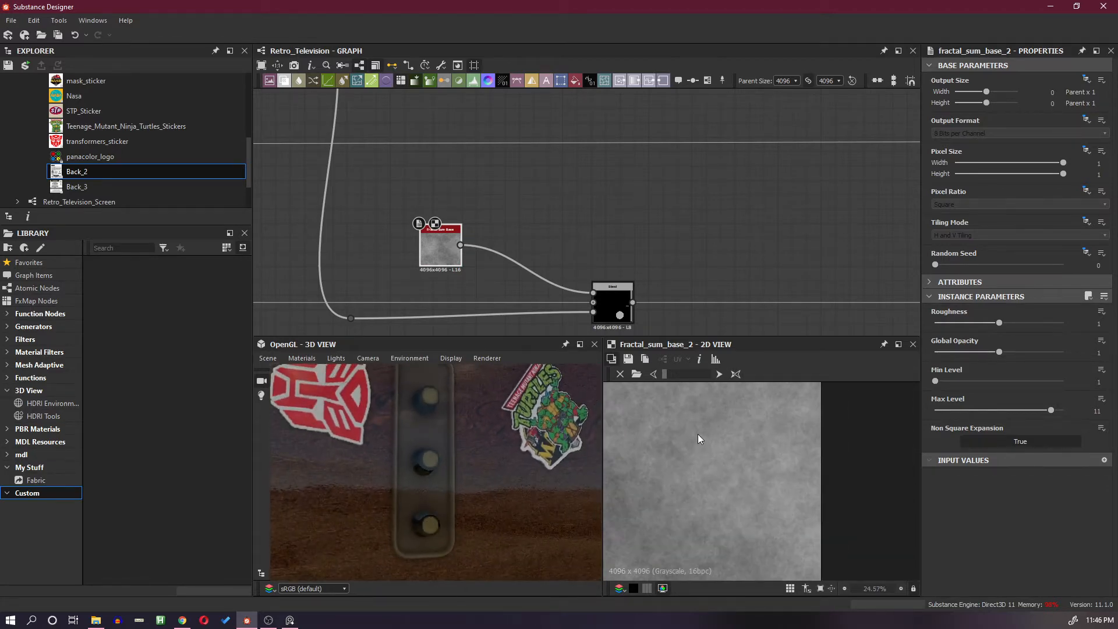
{"action": "scroll", "coordinate": [697, 434], "scroll_direction": "down", "scroll_amount": 5}
{"action": "scroll", "coordinate": [827, 450], "scroll_direction": "down", "scroll_amount": 2}
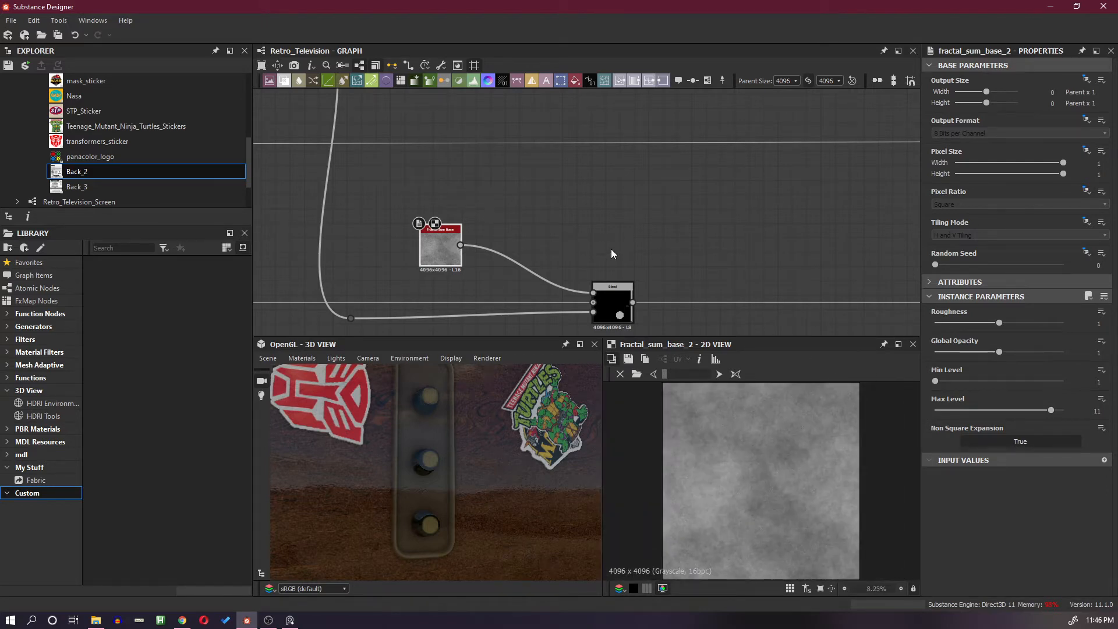
{"action": "key", "text": "space"}
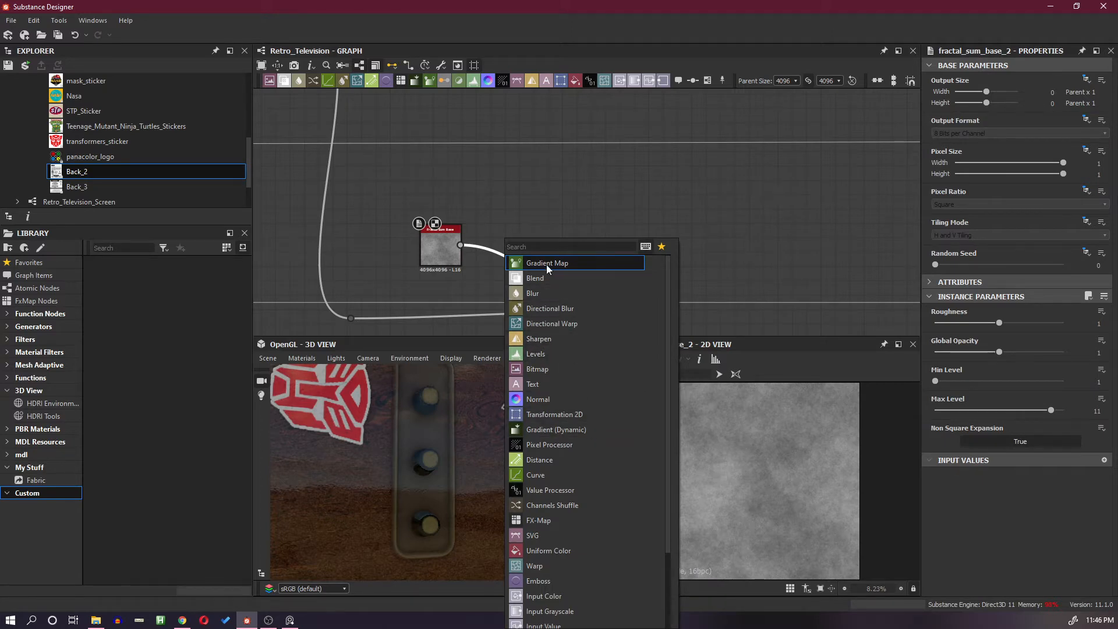
{"action": "type", "text": "range"}
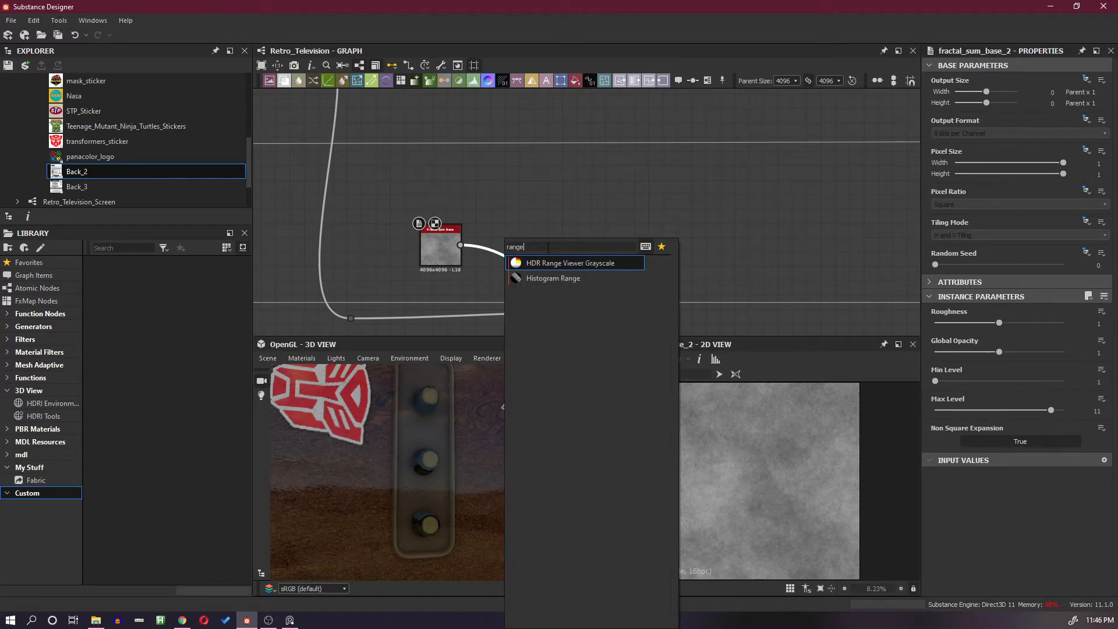
{"action": "left_click", "coordinate": [518, 277]}
{"action": "left_click_drag", "start_coordinate": [517, 277], "coordinate": [502, 249]}
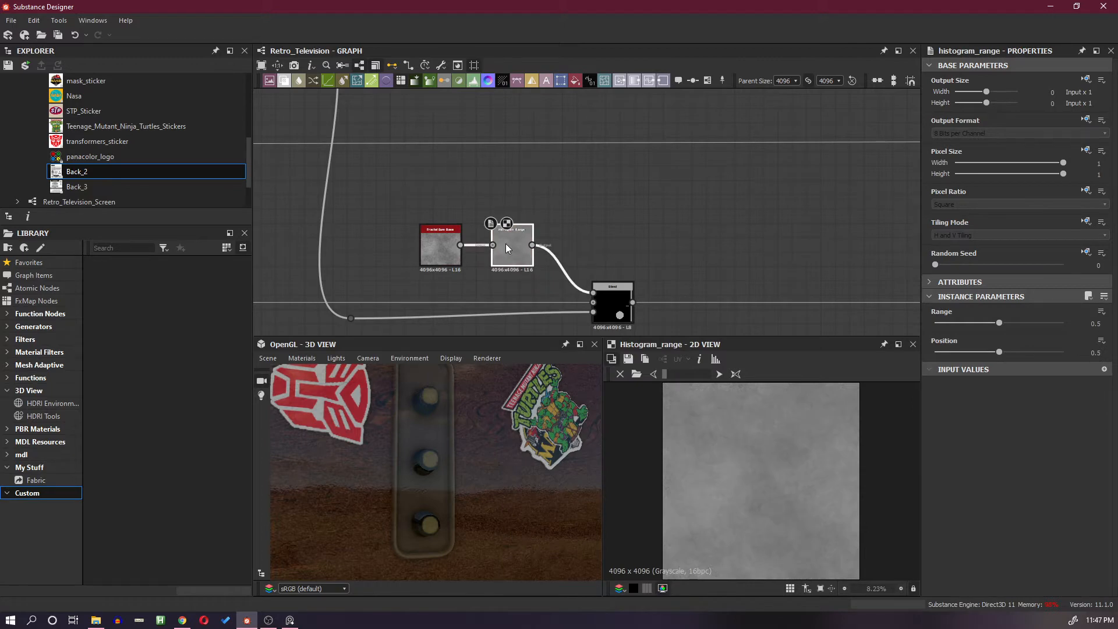
{"action": "left_click_drag", "start_coordinate": [998, 351], "coordinate": [945, 353]}
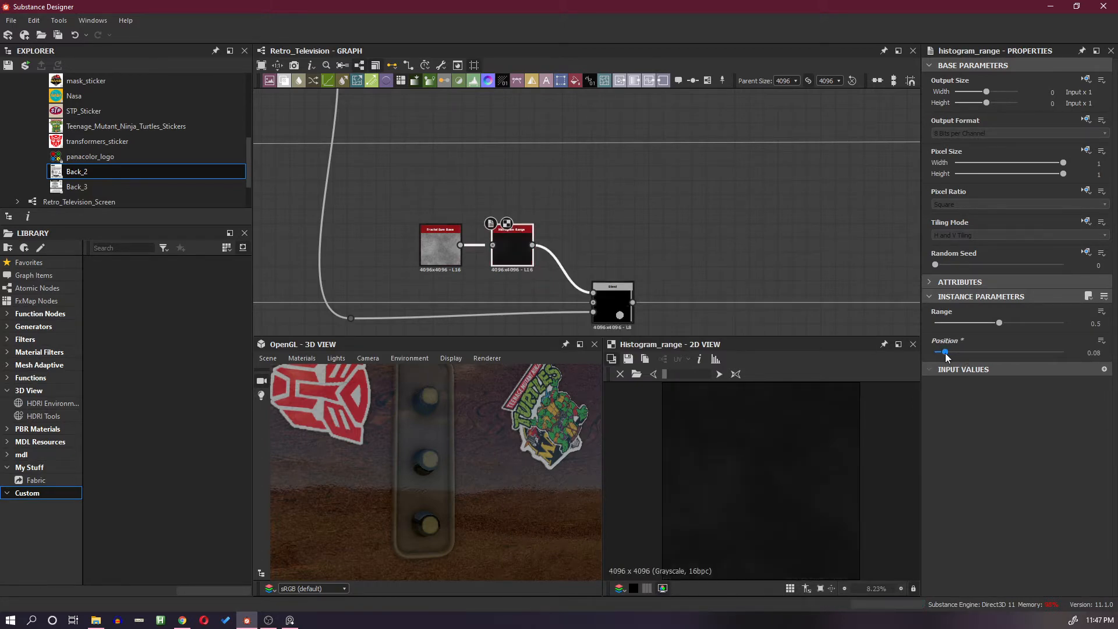
Insert three more Blends on the lower channel's line after the first side panel Blend
{"action": "scroll", "coordinate": [561, 215], "scroll_direction": "down", "scroll_amount": 1}
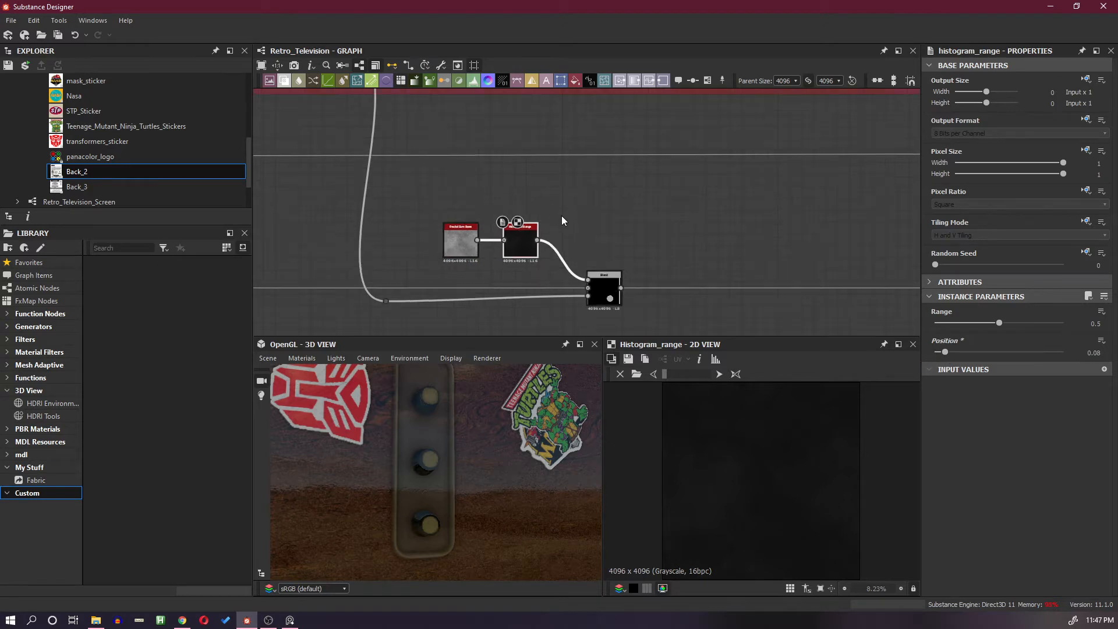
{"action": "scroll", "coordinate": [571, 211], "scroll_direction": "down", "scroll_amount": 2}
{"action": "middle_click_drag", "start_coordinate": [681, 224], "coordinate": [590, 265]}
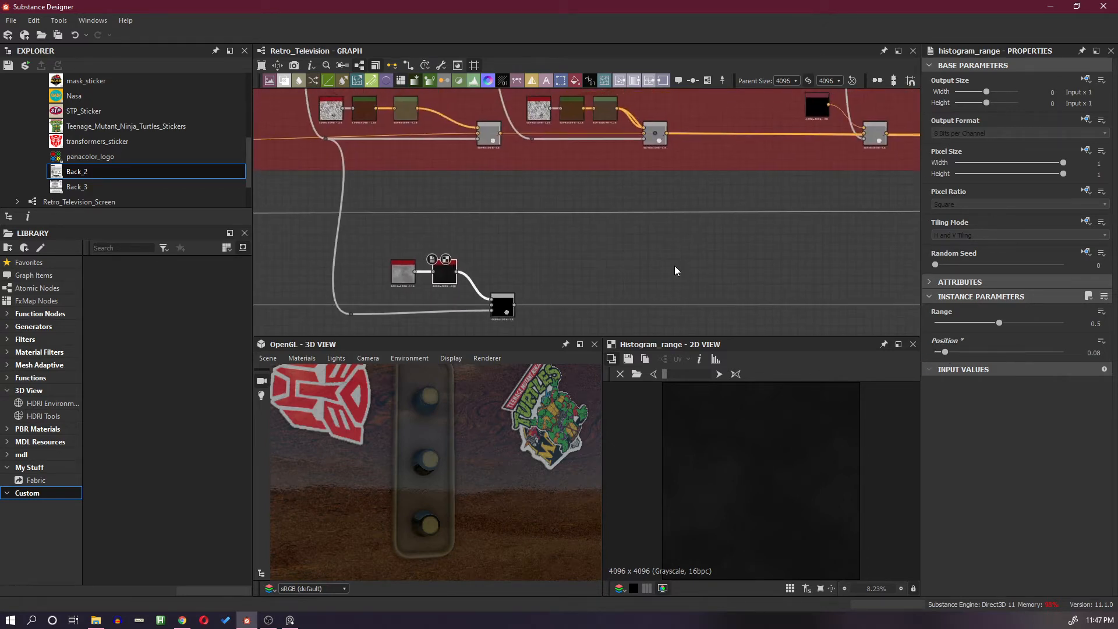
{"action": "left_click", "coordinate": [652, 306]}
{"action": "key", "text": "space"}
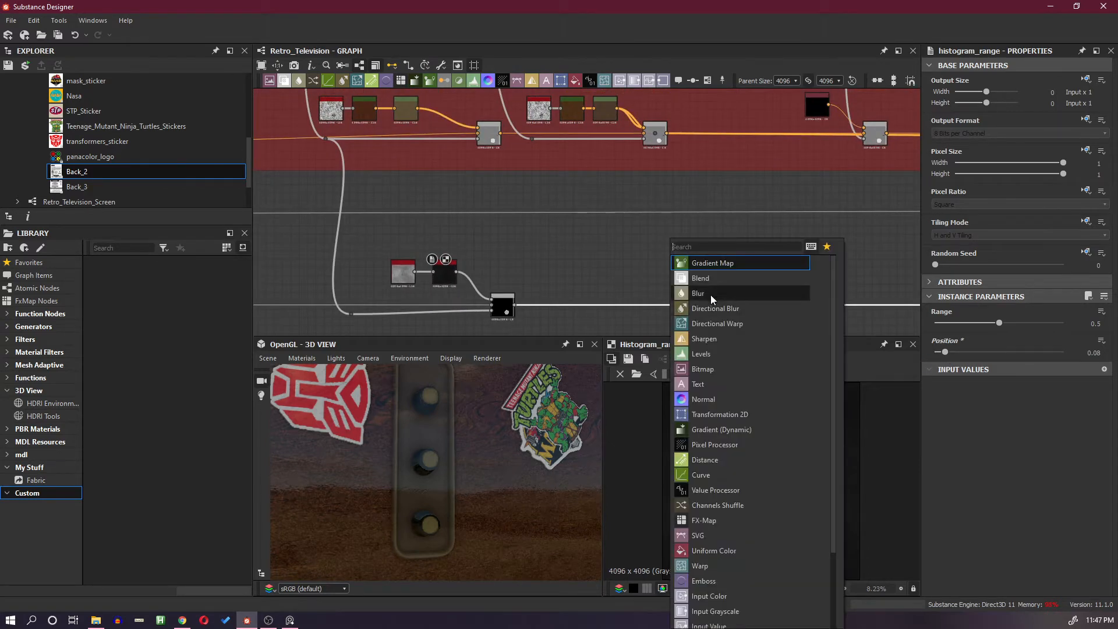
{"action": "left_click", "coordinate": [704, 284]}
{"action": "scroll", "coordinate": [702, 288], "scroll_direction": "down", "scroll_amount": 4}
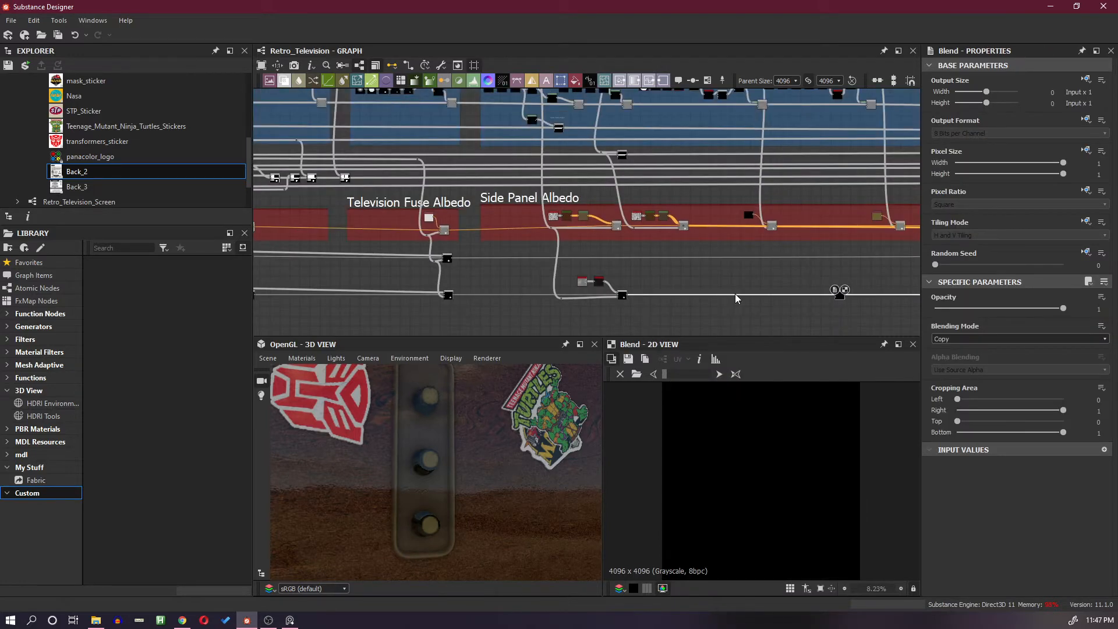
{"action": "scroll", "coordinate": [762, 292], "scroll_direction": "up", "scroll_amount": 1}
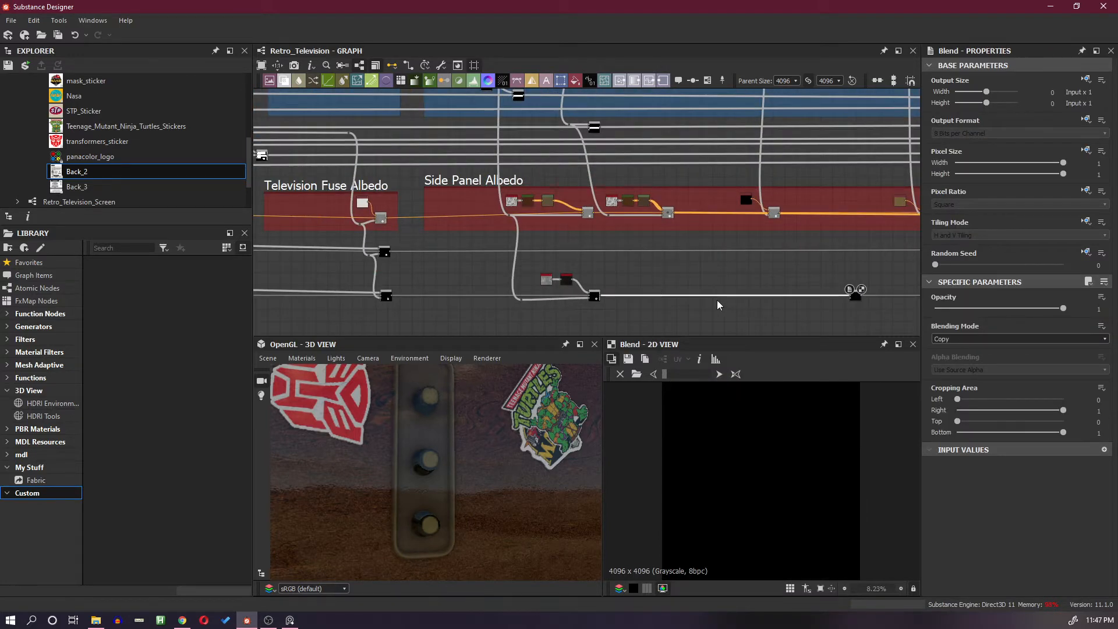
{"action": "key", "text": "space"}
{"action": "left_click", "coordinate": [748, 278]}
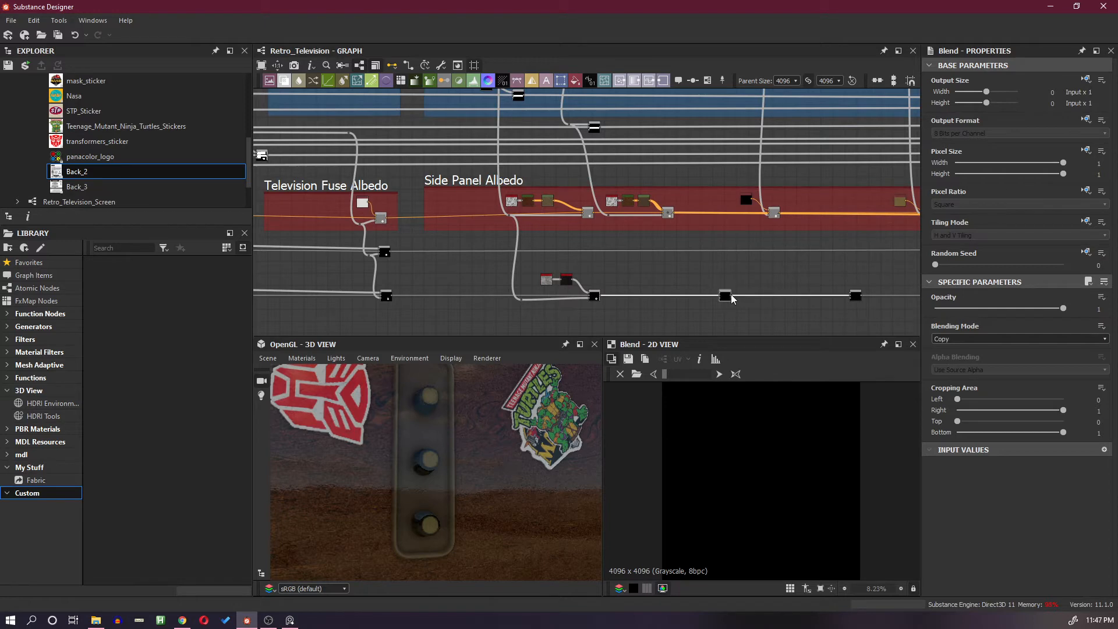
{"action": "left_click", "coordinate": [787, 295]}
{"action": "key", "text": "space"}
{"action": "left_click", "coordinate": [823, 278]}
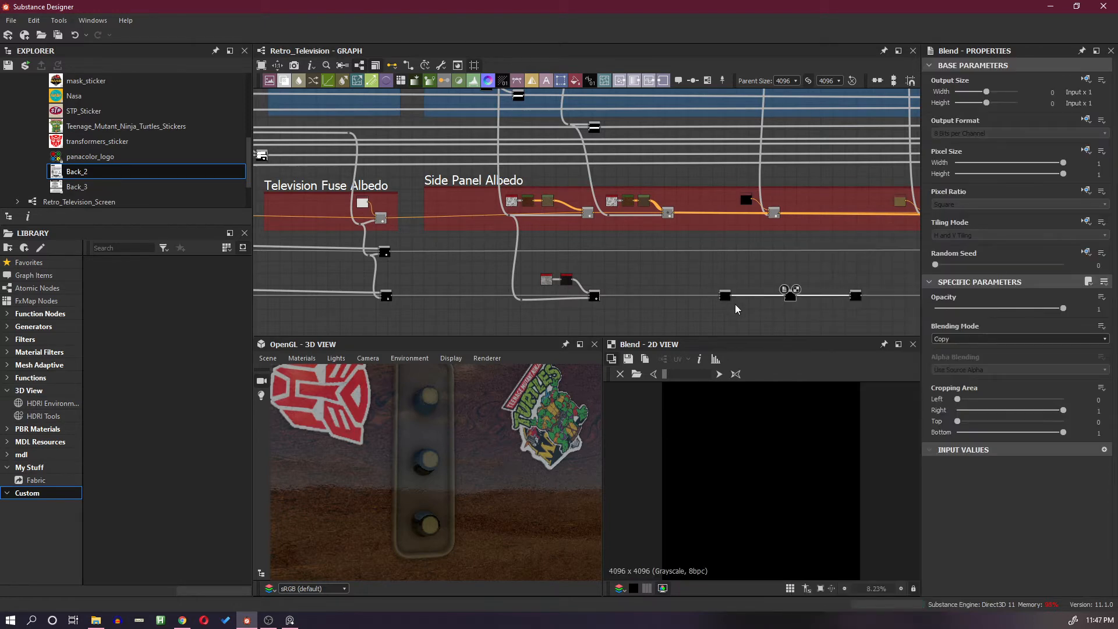
Place the nearest new Blend beneath the second Side Panel Albedo Blend and route the rounded-rectangle mask through a dot into its opacity input
{"action": "left_click_drag", "start_coordinate": [727, 300], "coordinate": [673, 303]}
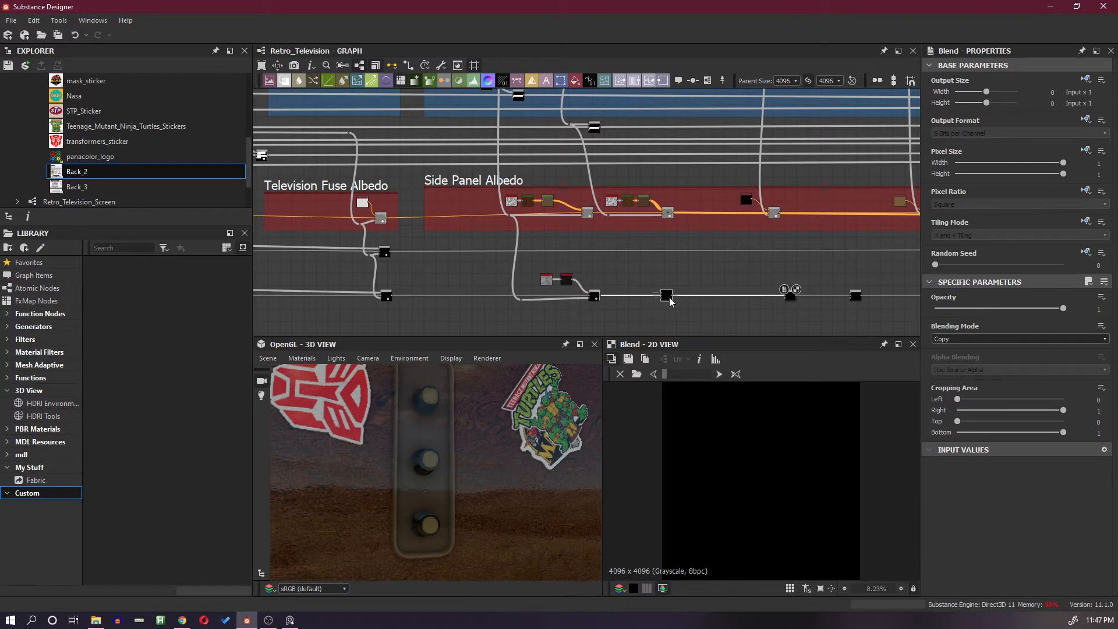
{"action": "scroll", "coordinate": [669, 297], "scroll_direction": "up", "scroll_amount": 1}
{"action": "scroll", "coordinate": [631, 268], "scroll_direction": "up", "scroll_amount": 1}
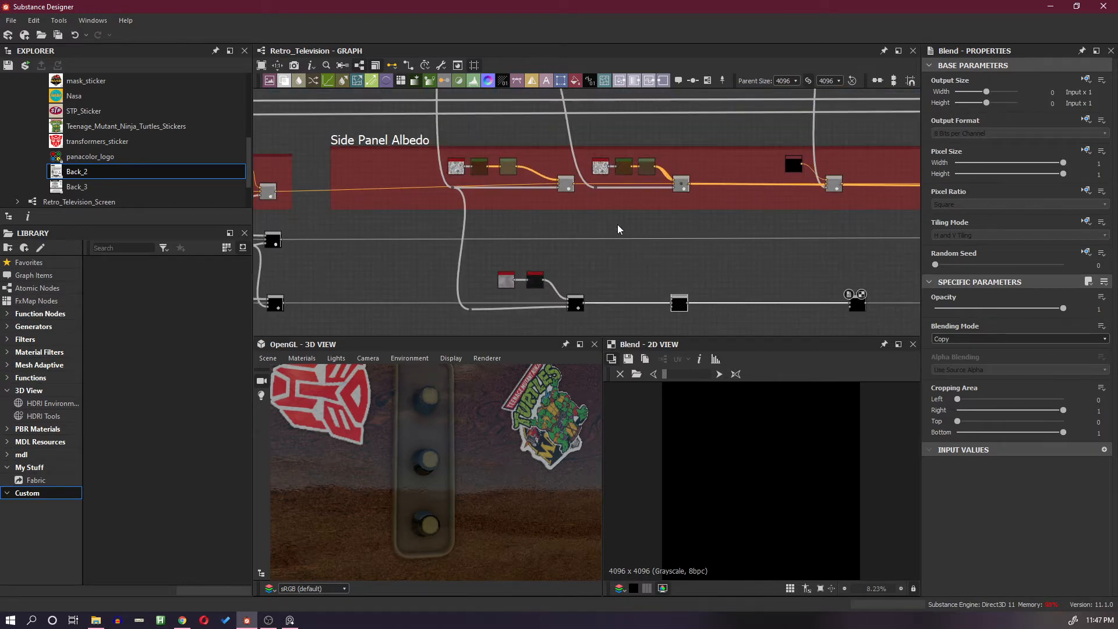
{"action": "double_click", "coordinate": [596, 188]}
{"action": "scroll", "coordinate": [841, 503], "scroll_direction": "up", "scroll_amount": 9}
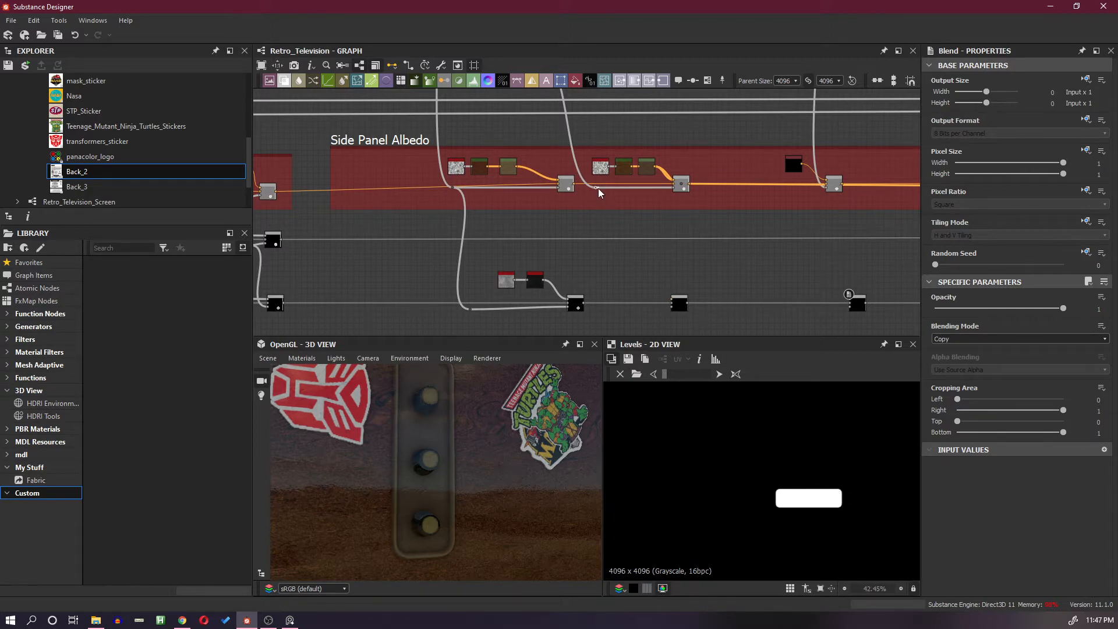
{"action": "left_click_drag", "start_coordinate": [599, 193], "coordinate": [629, 308]}
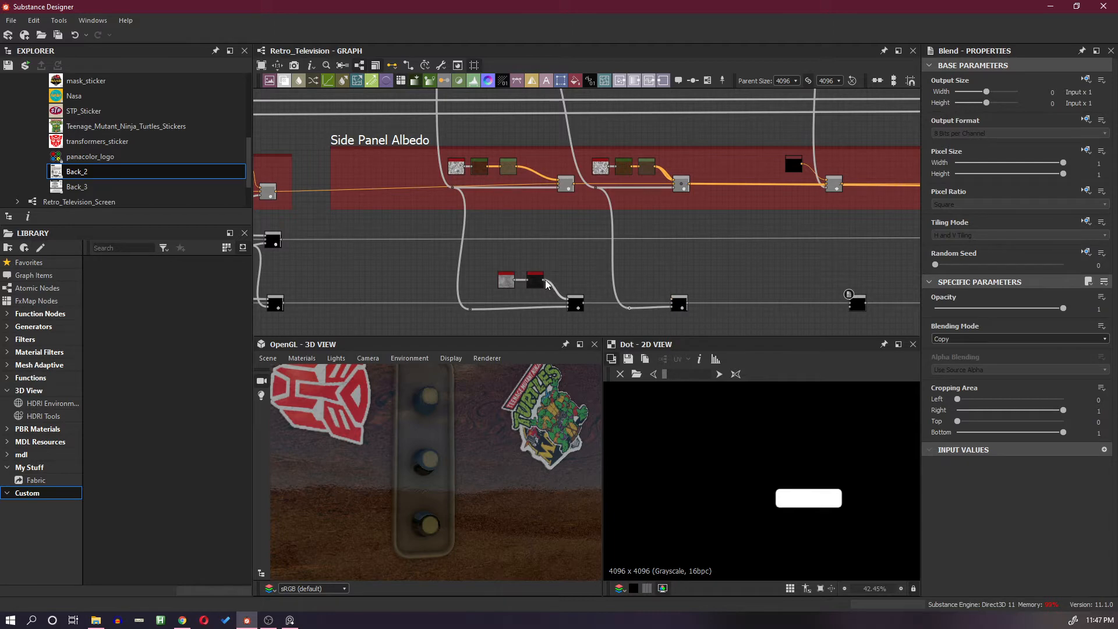
Connect the Histogram Range to the second lower Blend's foreground and check that Blend's output in 2D
{"action": "left_click_drag", "start_coordinate": [608, 281], "coordinate": [673, 301]}
{"action": "middle_click_drag", "start_coordinate": [799, 309], "coordinate": [634, 307]}
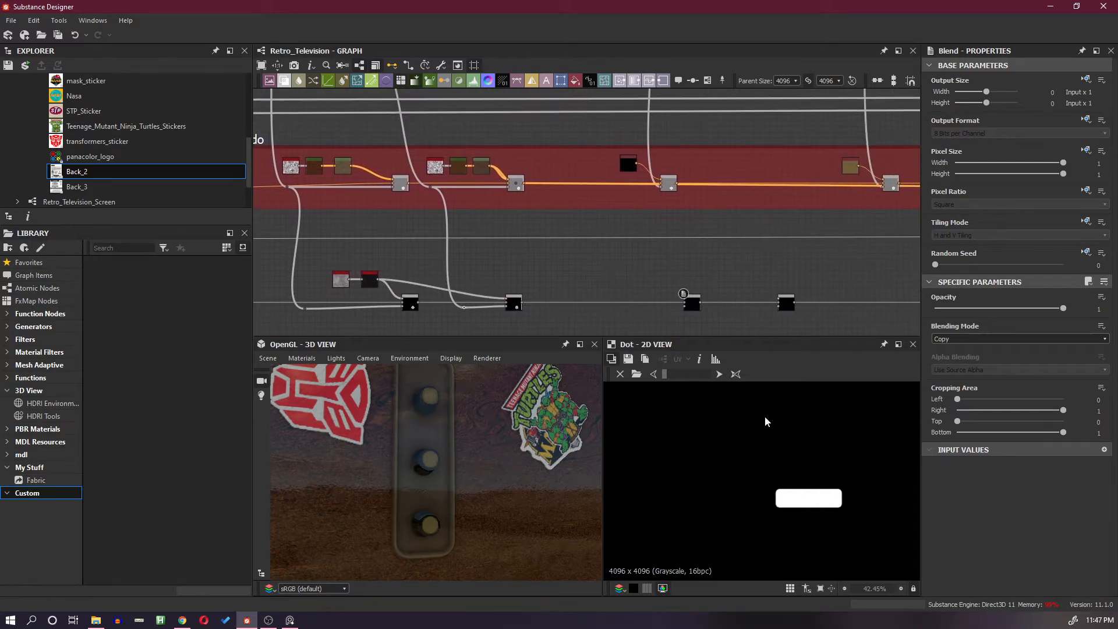
{"action": "double_click", "coordinate": [515, 302]}
{"action": "scroll", "coordinate": [785, 460], "scroll_direction": "down", "scroll_amount": 5}
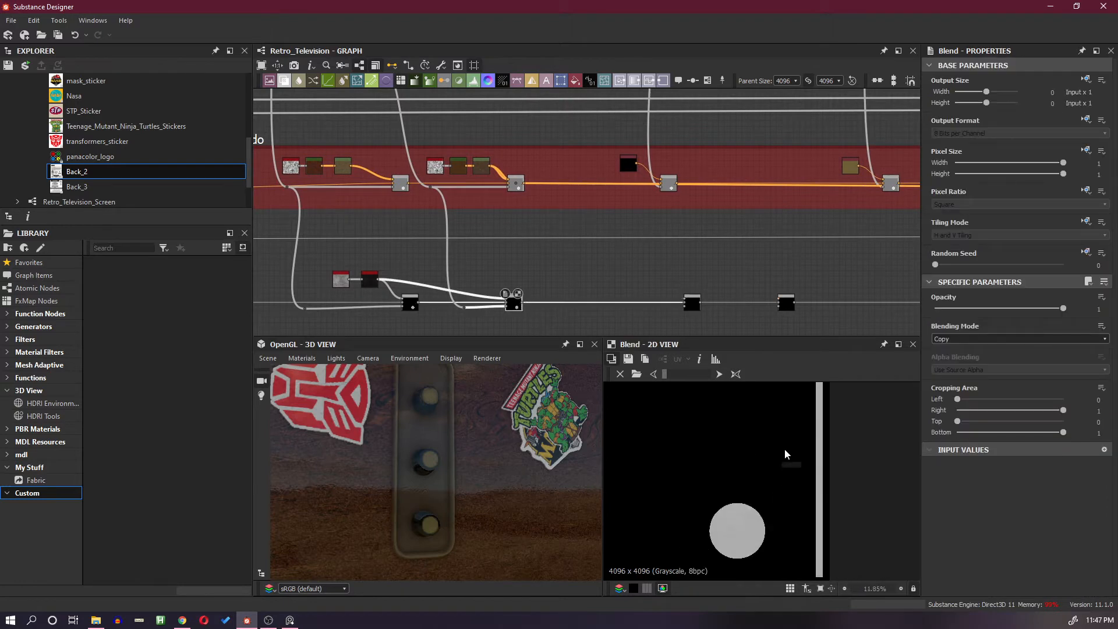
{"action": "scroll", "coordinate": [853, 508], "scroll_direction": "up", "scroll_amount": 4}
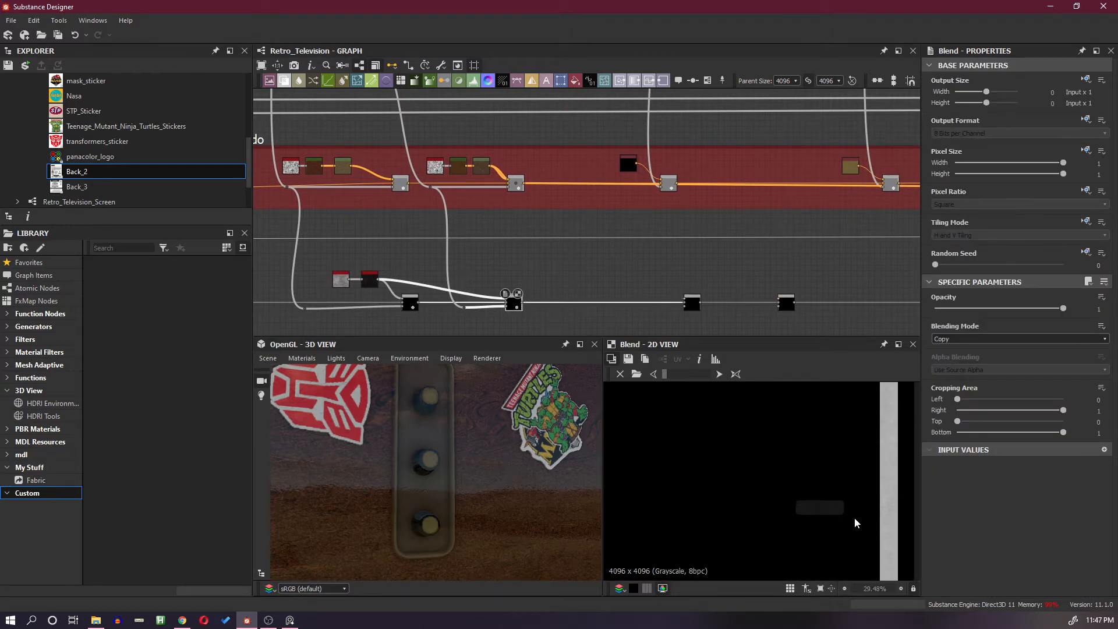
{"action": "scroll", "coordinate": [413, 280], "scroll_direction": "down", "scroll_amount": 1}
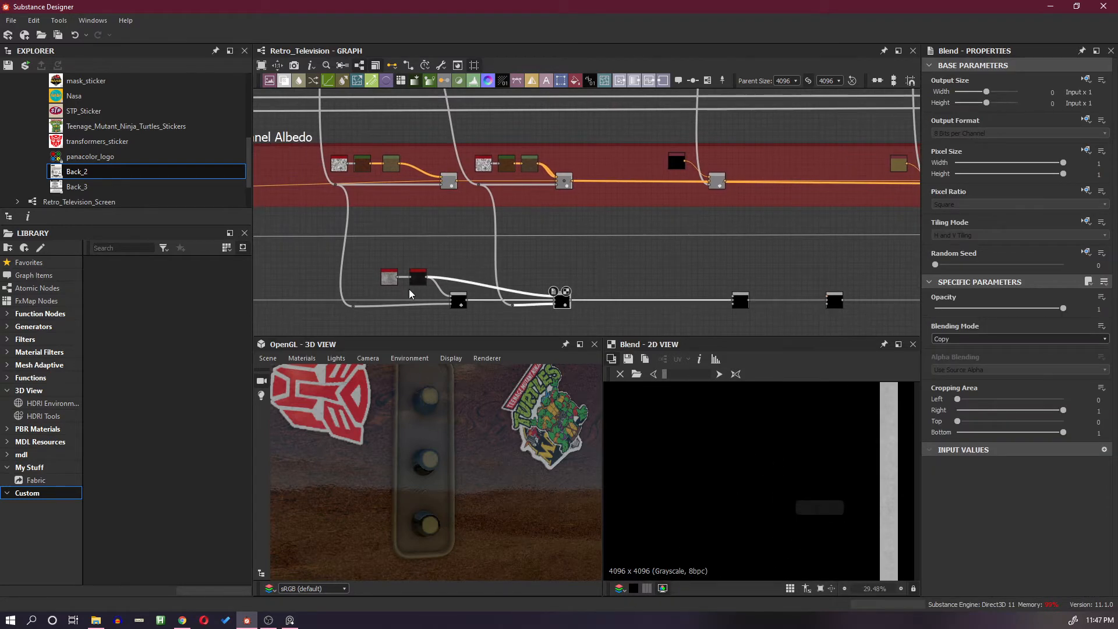
Set the Histogram Range's Position to 0.72
{"action": "scroll", "coordinate": [384, 278], "scroll_direction": "up", "scroll_amount": 3}
{"action": "double_click", "coordinate": [381, 272]}
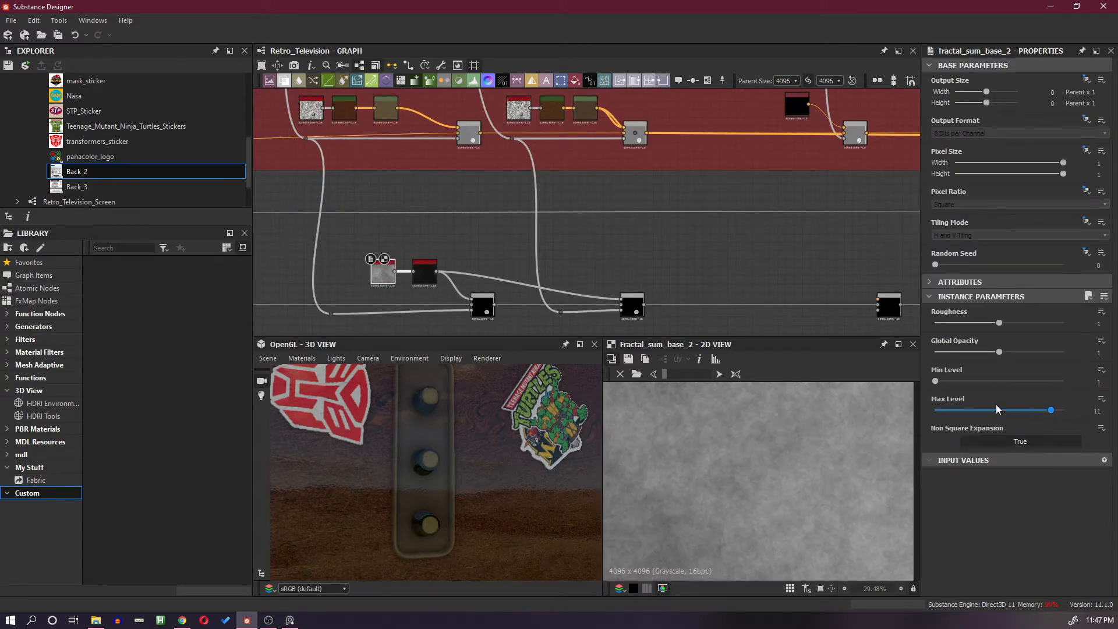
{"action": "double_click", "coordinate": [424, 271]}
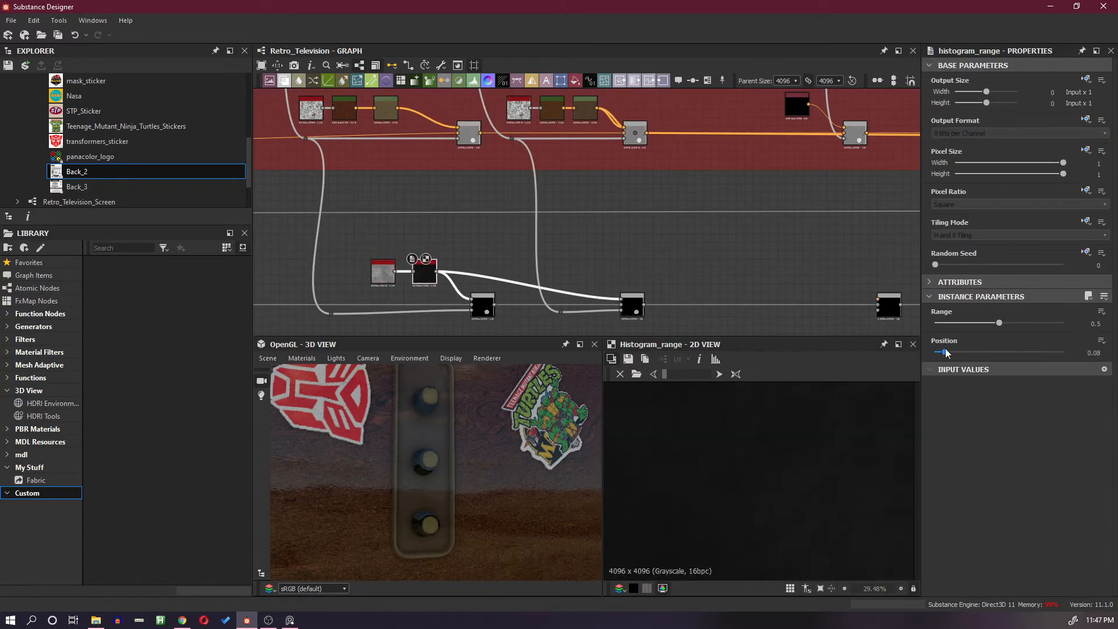
{"action": "left_click_drag", "start_coordinate": [943, 352], "coordinate": [1028, 360]}
Add a dot on the link from the Histogram Range to the second lower Blend and level it with the Histogram Range
{"action": "middle_click_drag", "start_coordinate": [734, 282], "coordinate": [695, 279]}
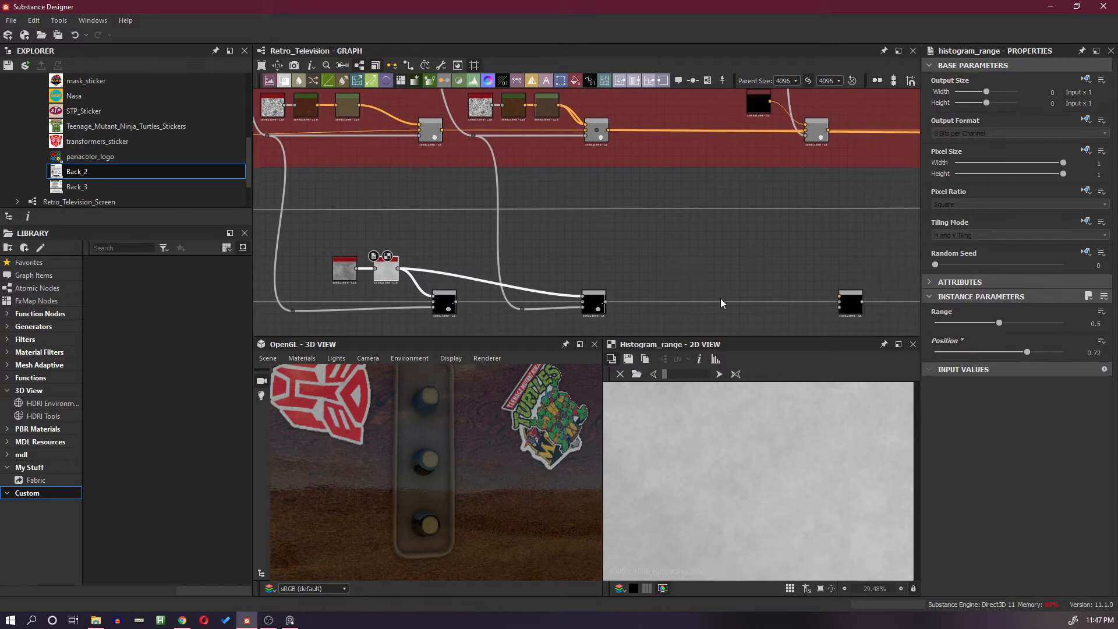
{"action": "left_click", "coordinate": [540, 291], "text": "alt"}
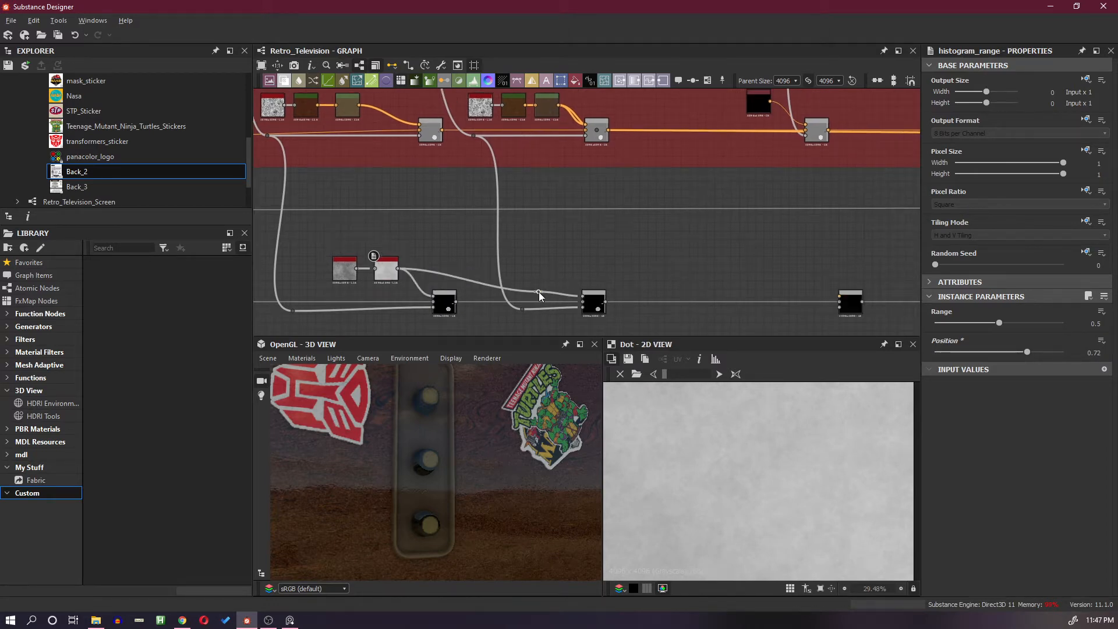
{"action": "left_click_drag", "start_coordinate": [538, 292], "coordinate": [564, 270]}
Align the next lower Blend with the frame's third Blend, wiring the three-circle mask through a dot as opacity and the Histogram Range as foreground
{"action": "middle_click_drag", "start_coordinate": [719, 289], "coordinate": [676, 292]}
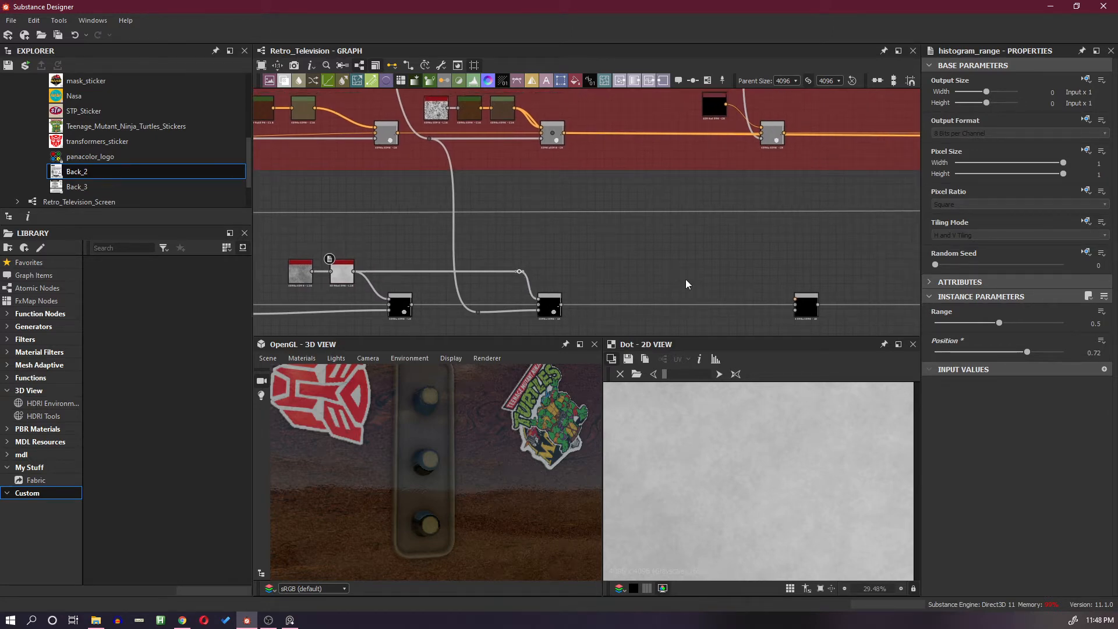
{"action": "left_click_drag", "start_coordinate": [813, 308], "coordinate": [778, 310]}
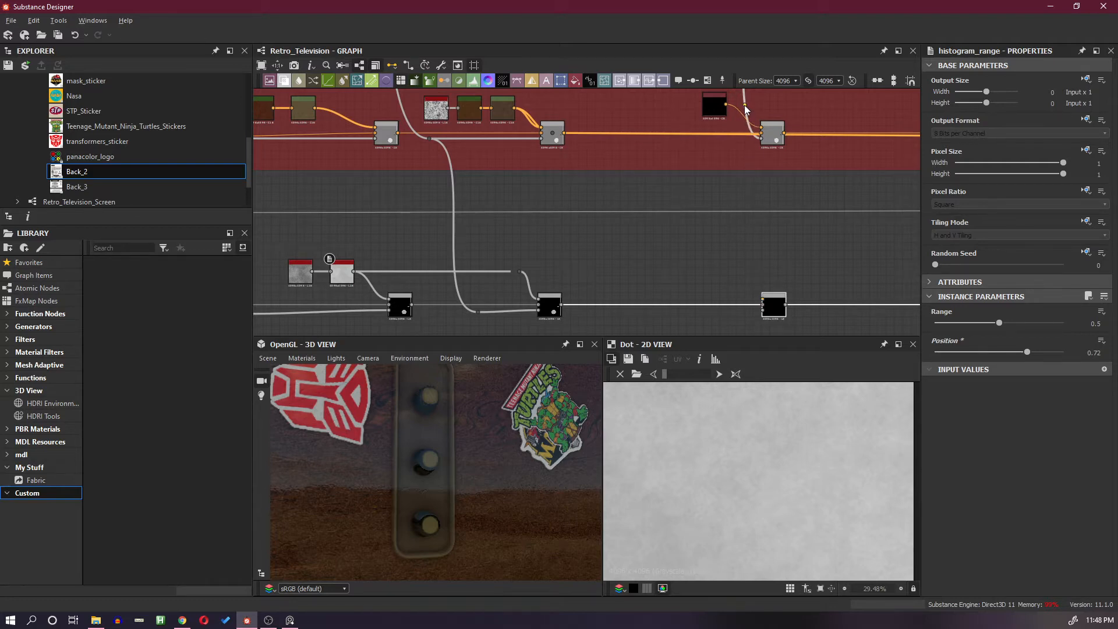
{"action": "left_click_drag", "start_coordinate": [745, 105], "coordinate": [740, 141]}
{"action": "left_click_drag", "start_coordinate": [709, 107], "coordinate": [694, 109]}
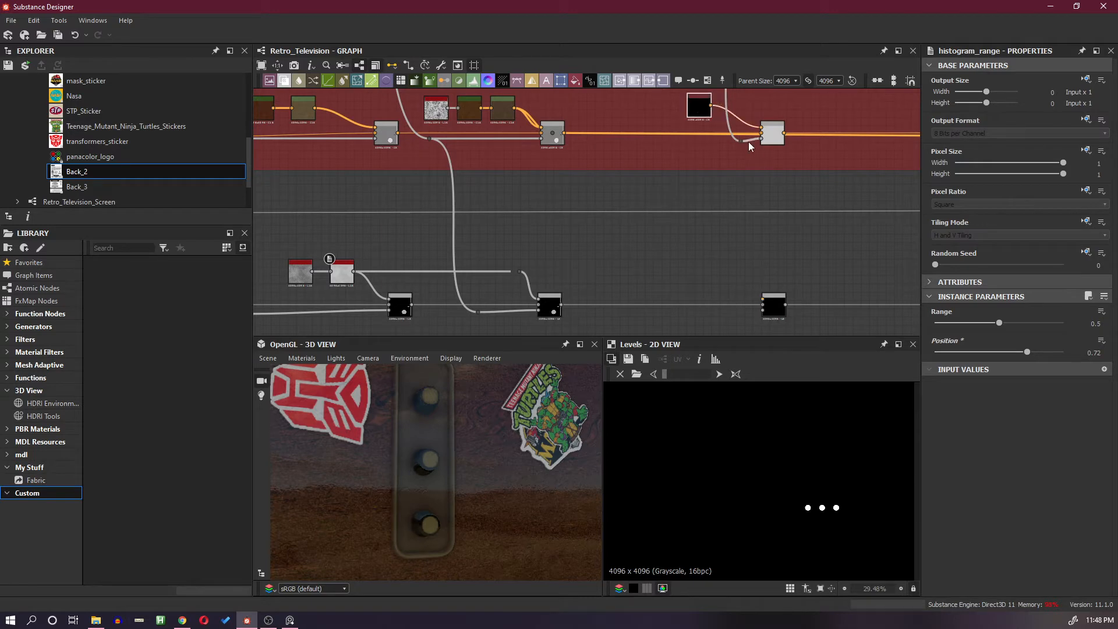
{"action": "left_click_drag", "start_coordinate": [744, 144], "coordinate": [761, 309]}
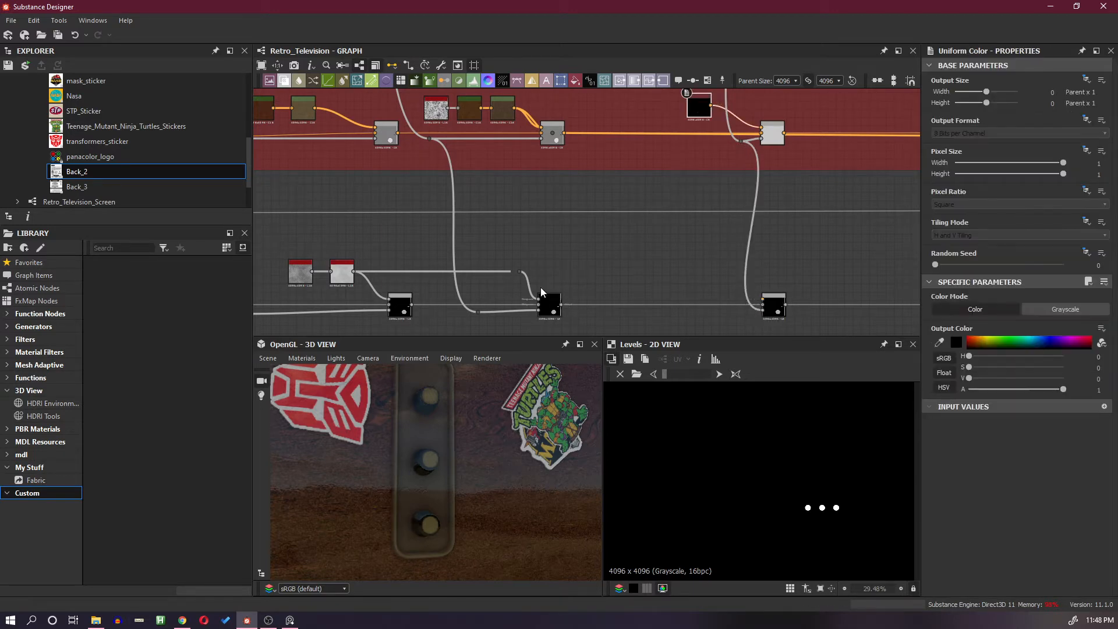
{"action": "left_click_drag", "start_coordinate": [524, 274], "coordinate": [767, 302]}
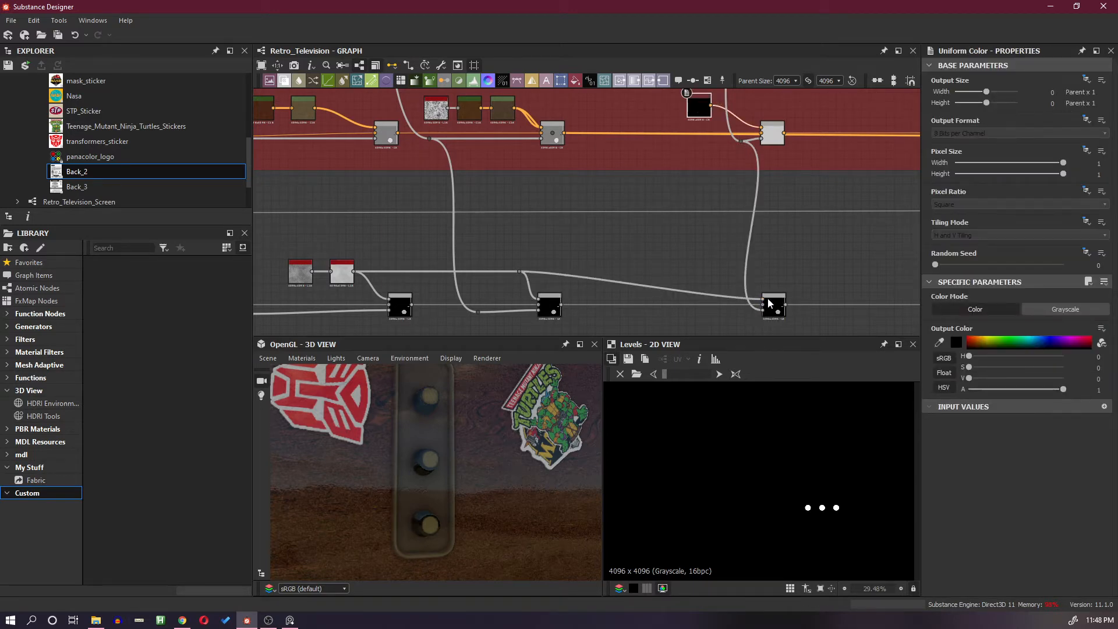
Align the next lower Blend with the frame Blend fed by the olive Uniform Color, wiring that Blend's mask through a dot as opacity
{"action": "middle_click_drag", "start_coordinate": [839, 295], "coordinate": [740, 280]}
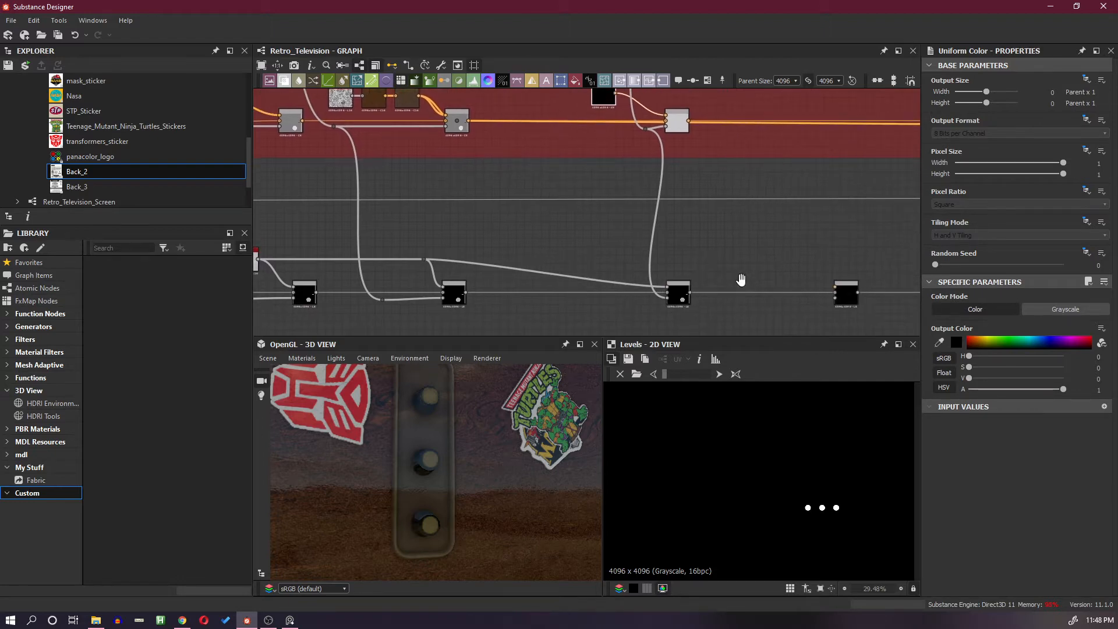
{"action": "middle_click_drag", "start_coordinate": [802, 261], "coordinate": [714, 264]}
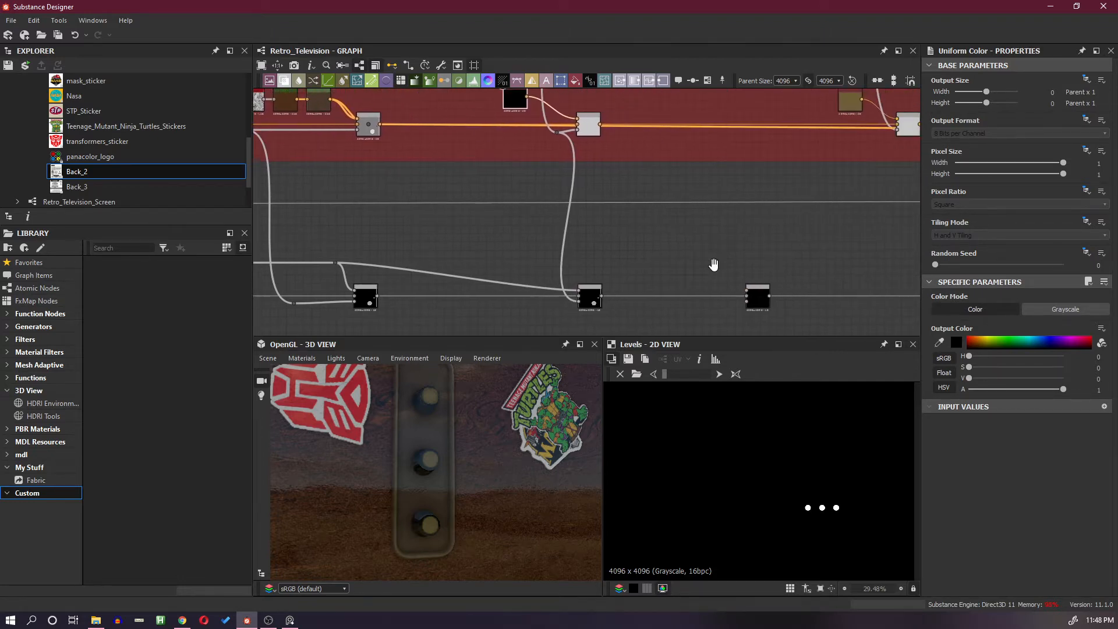
{"action": "left_click_drag", "start_coordinate": [759, 305], "coordinate": [866, 305]}
{"action": "middle_click_drag", "start_coordinate": [831, 267], "coordinate": [618, 263]}
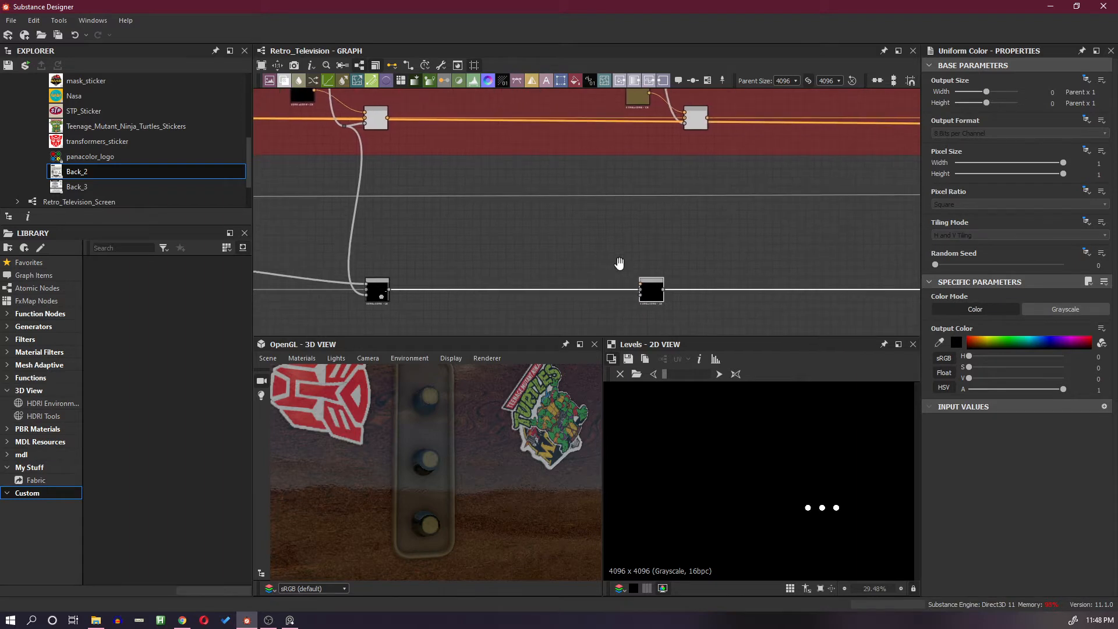
{"action": "scroll", "coordinate": [649, 257], "scroll_direction": "down", "scroll_amount": 4}
{"action": "scroll", "coordinate": [666, 259], "scroll_direction": "up", "scroll_amount": 2}
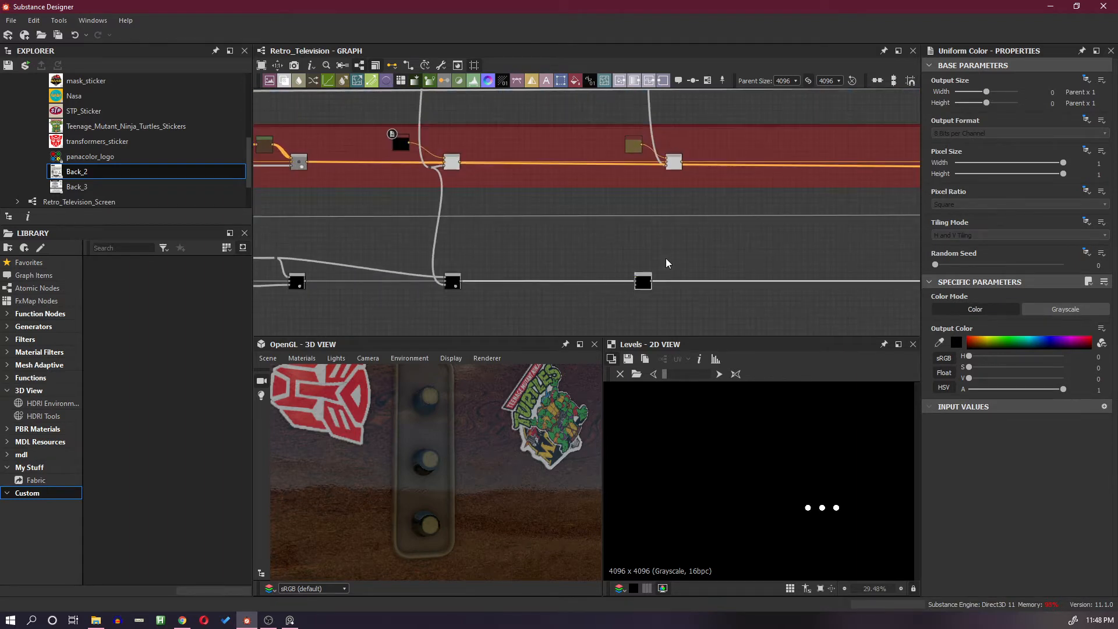
{"action": "scroll", "coordinate": [669, 249], "scroll_direction": "up", "scroll_amount": 1}
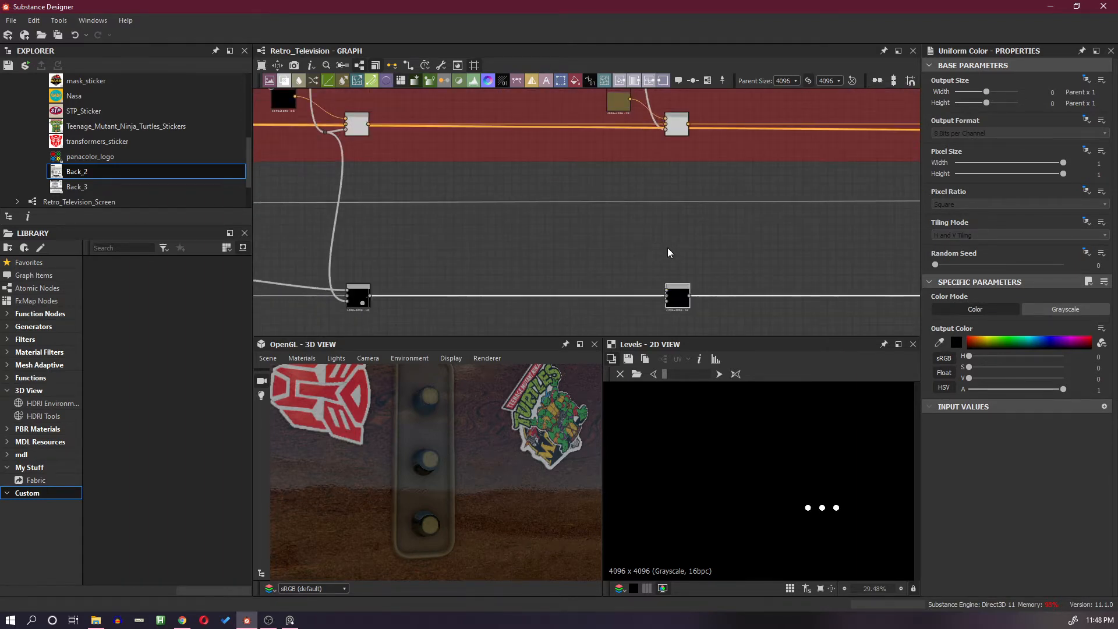
{"action": "left_click", "coordinate": [648, 99], "text": "alt"}
{"action": "left_click_drag", "start_coordinate": [648, 98], "coordinate": [667, 296]}
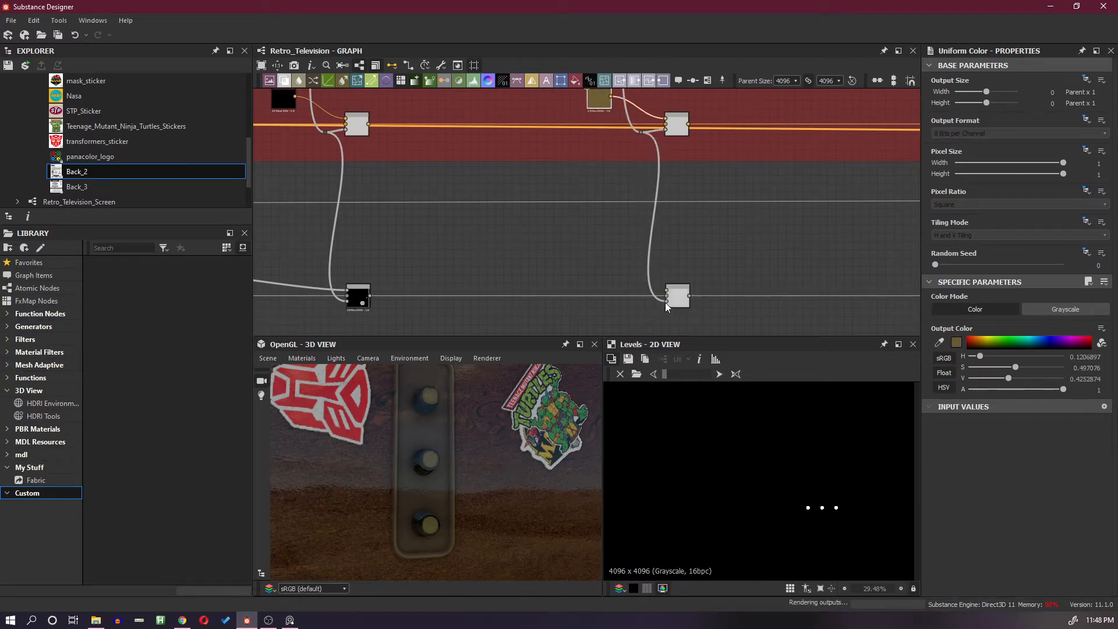
Branch the Histogram Range link through a dot into that lower Blend's foreground and check its output in 2D
{"action": "middle_click_drag", "start_coordinate": [390, 268], "coordinate": [515, 264]}
{"action": "left_click", "coordinate": [425, 283], "text": "alt"}
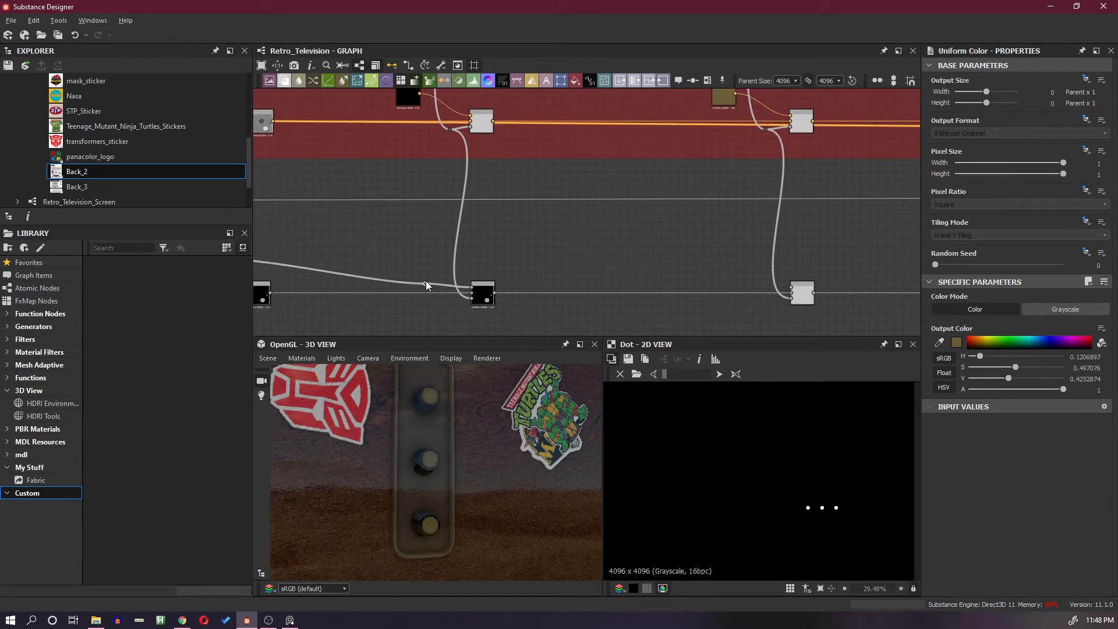
{"action": "left_click_drag", "start_coordinate": [425, 282], "coordinate": [790, 286]}
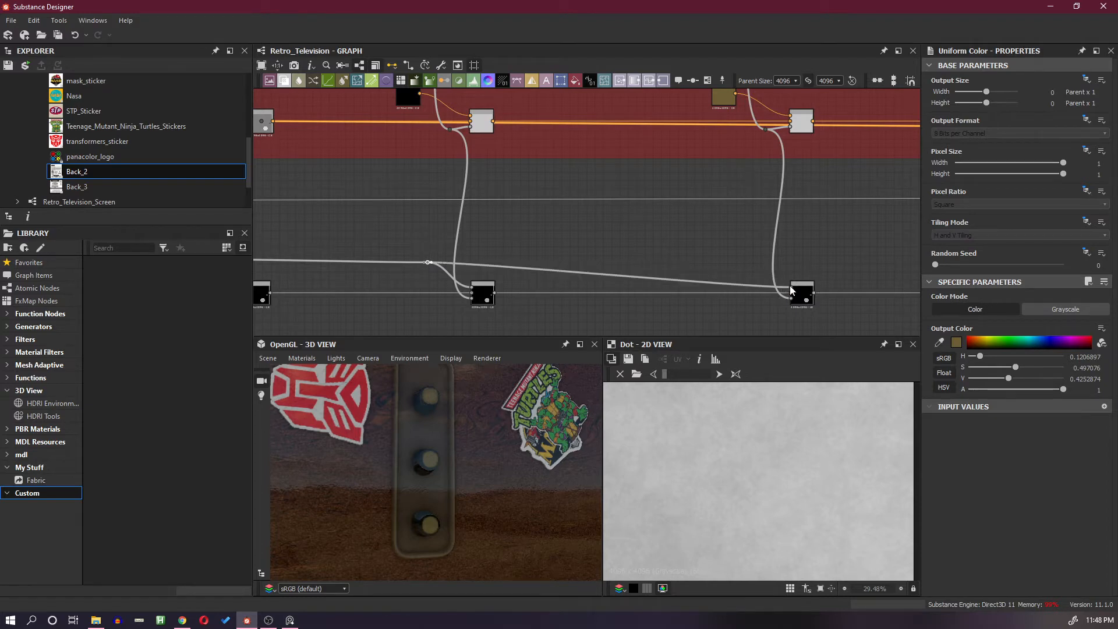
{"action": "double_click", "coordinate": [806, 296]}
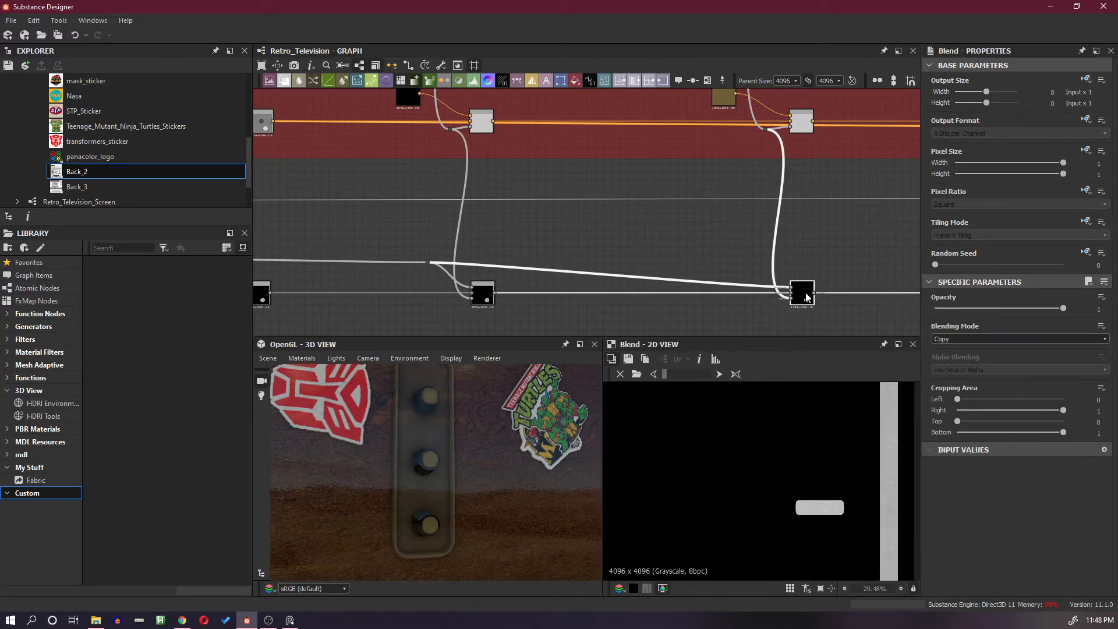
{"action": "scroll", "coordinate": [828, 437], "scroll_direction": "down", "scroll_amount": 5}
{"action": "scroll", "coordinate": [834, 477], "scroll_direction": "up", "scroll_amount": 3}
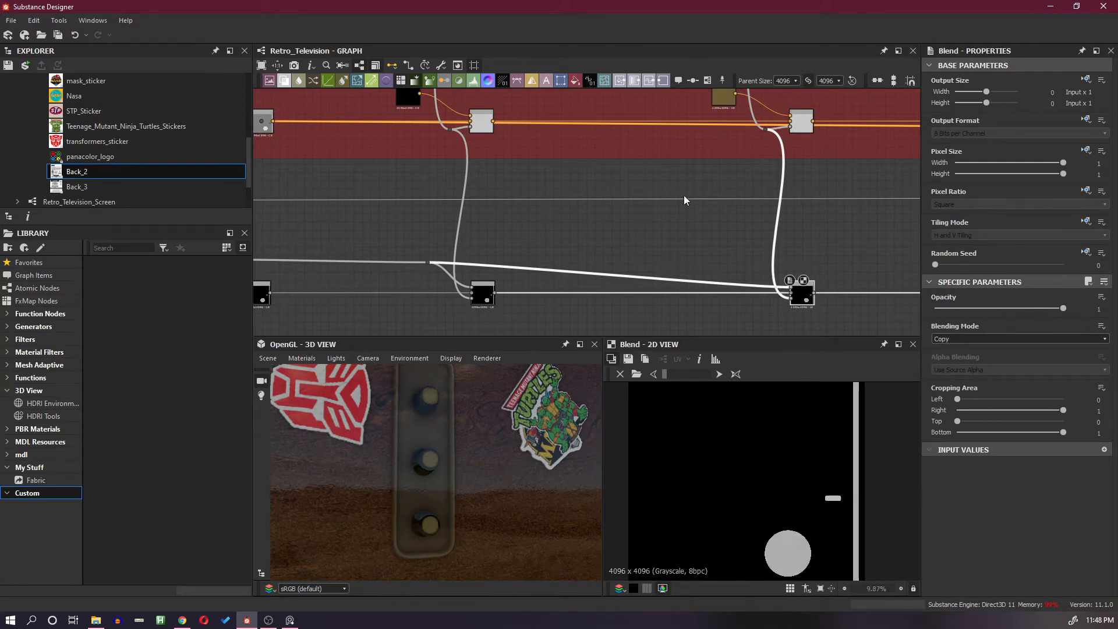
Set the Position of the Histogram Range in the lowest row below Antenna Albedo to 0.06
{"action": "scroll", "coordinate": [680, 201], "scroll_direction": "down", "scroll_amount": 2}
{"action": "middle_click_drag", "start_coordinate": [461, 219], "coordinate": [767, 207]}
{"action": "middle_click_drag", "start_coordinate": [461, 221], "coordinate": [783, 236]}
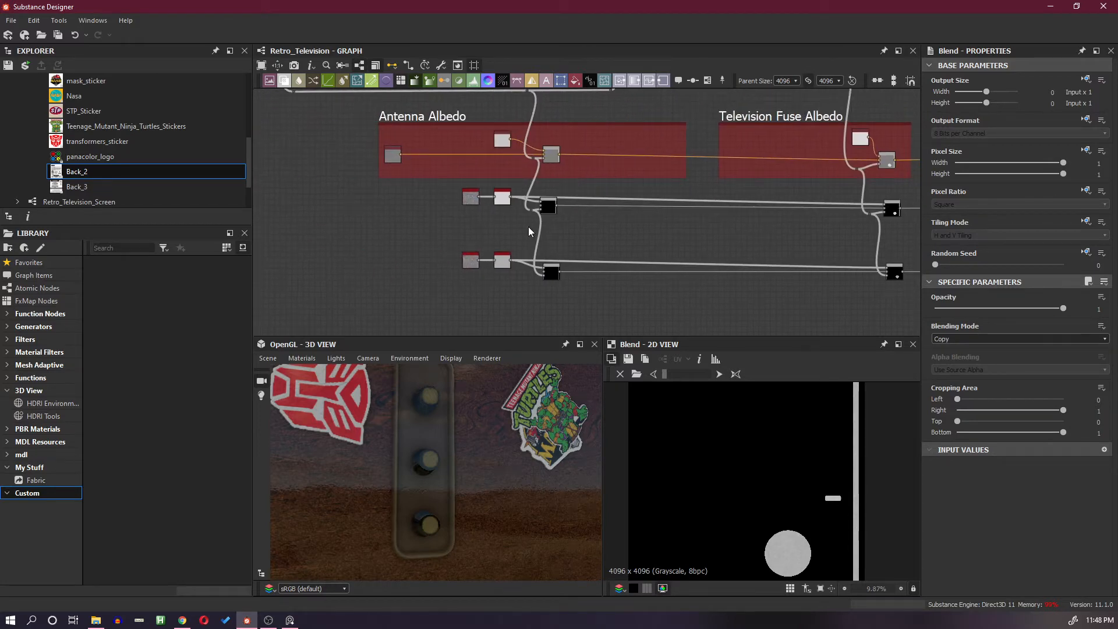
{"action": "scroll", "coordinate": [529, 228], "scroll_direction": "up", "scroll_amount": 2}
{"action": "scroll", "coordinate": [530, 228], "scroll_direction": "down", "scroll_amount": 2}
{"action": "scroll", "coordinate": [589, 251], "scroll_direction": "up", "scroll_amount": 2}
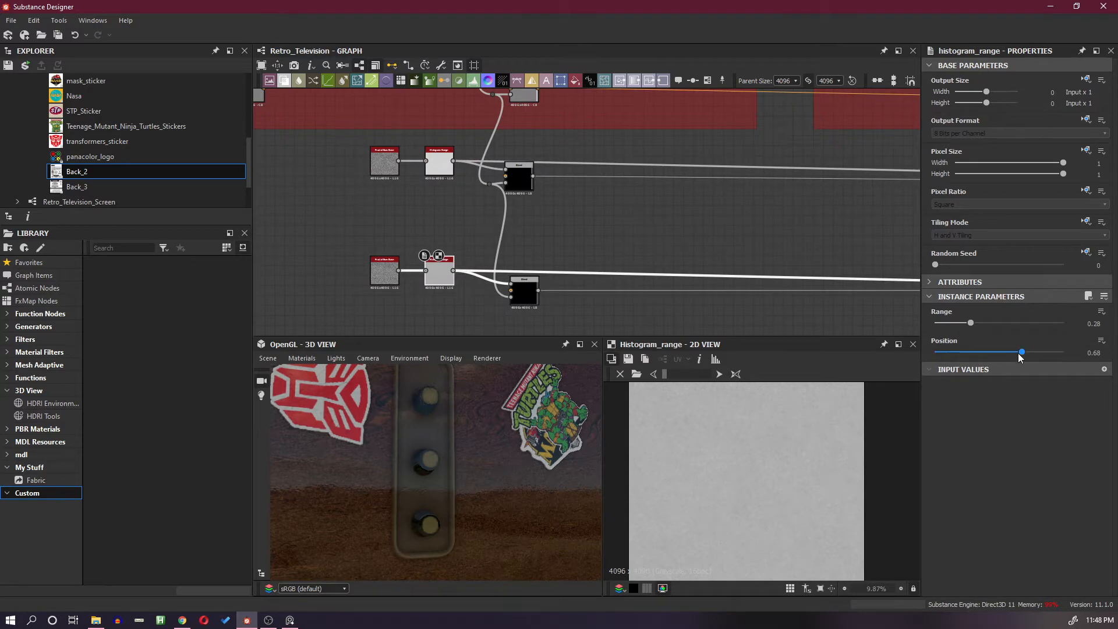
{"action": "left_click_drag", "start_coordinate": [1020, 352], "coordinate": [943, 348]}
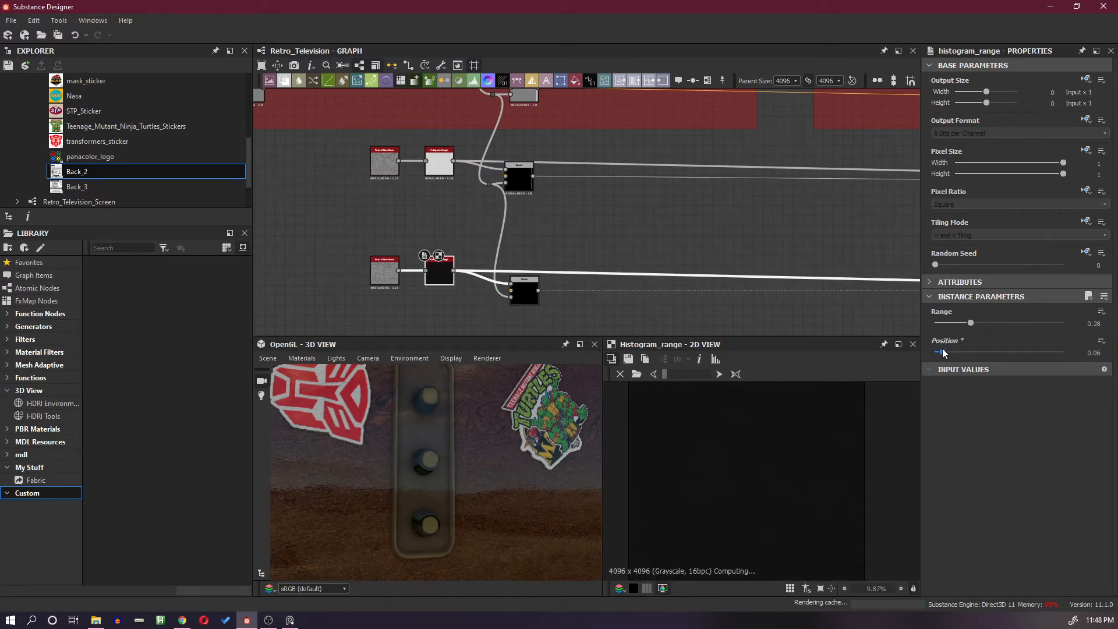
{"action": "left_click_drag", "start_coordinate": [944, 349], "coordinate": [932, 352]}
Examine the television's side panel, with its knobs and stickers, in the 3D view
{"action": "scroll", "coordinate": [800, 257], "scroll_direction": "down", "scroll_amount": 2}
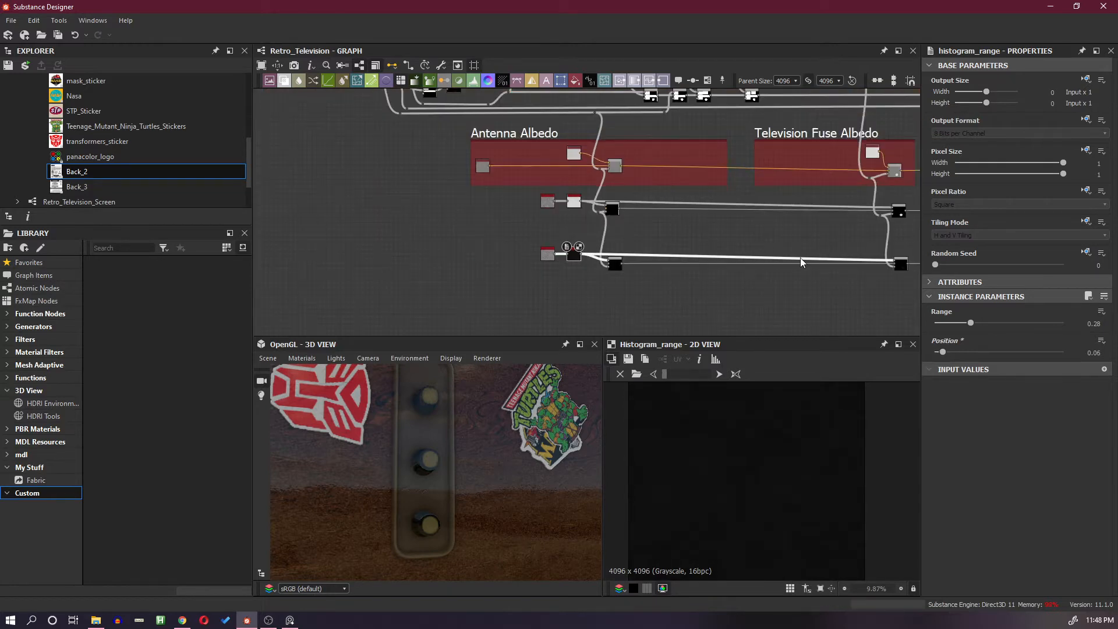
{"action": "middle_click_drag", "start_coordinate": [800, 258], "coordinate": [562, 254]}
{"action": "mouse_move", "coordinate": [771, 260]}
{"action": "middle_mouse_down"}
{"action": "mouse_move", "coordinate": [547, 265]}
{"action": "mouse_move", "coordinate": [599, 262]}
{"action": "middle_mouse_up"}
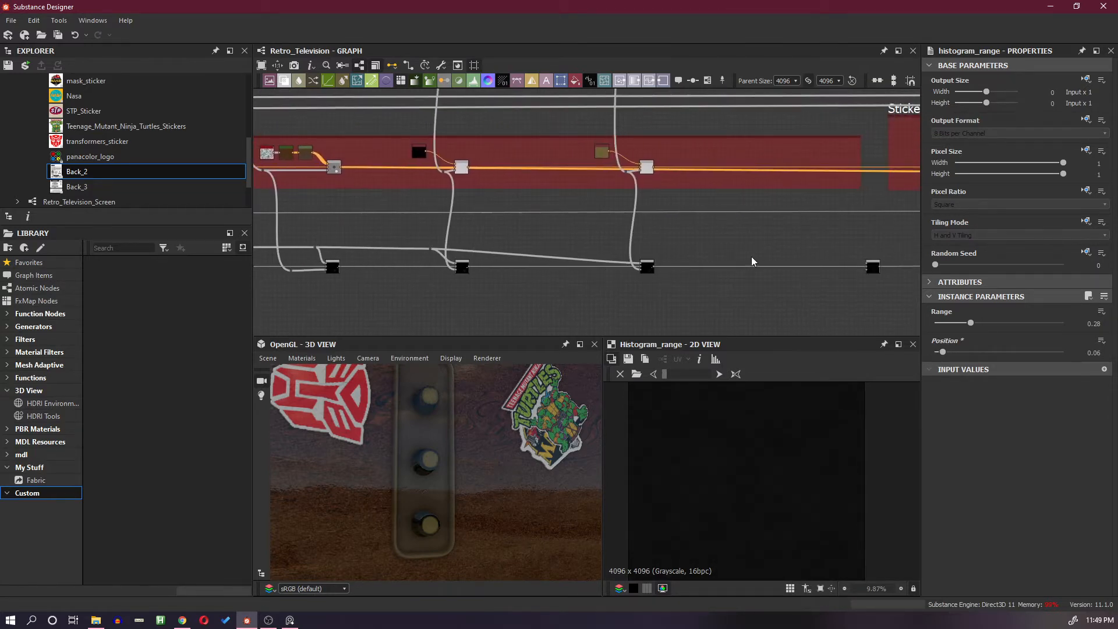
{"action": "middle_click_drag", "start_coordinate": [751, 261], "coordinate": [692, 262]}
{"action": "scroll", "coordinate": [710, 260], "scroll_direction": "up", "scroll_amount": 2}
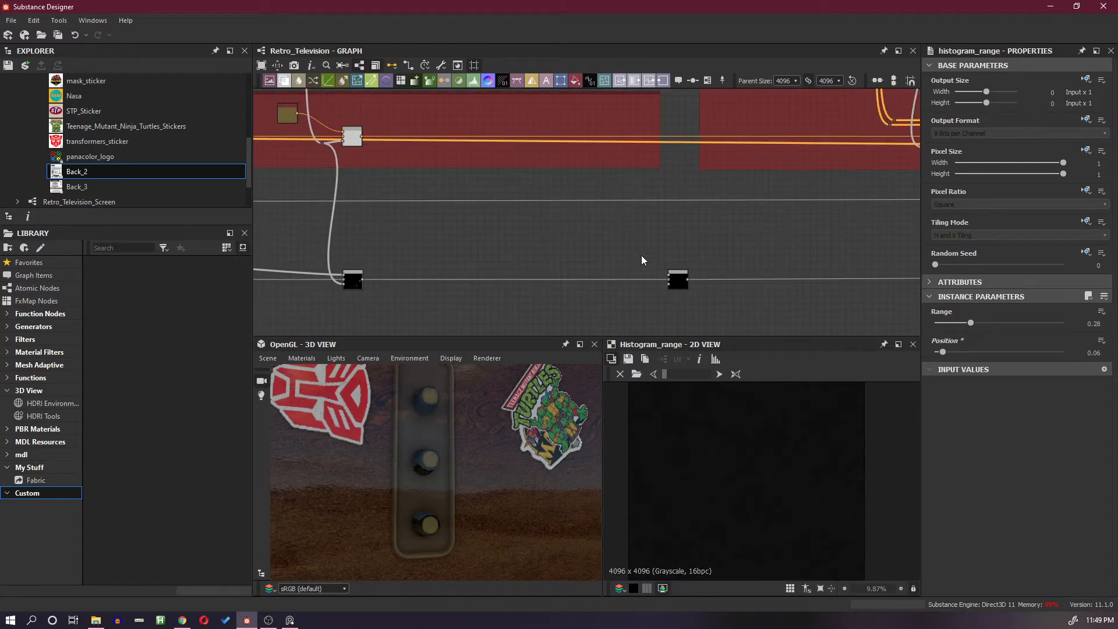
{"action": "left_click_drag", "start_coordinate": [509, 373], "coordinate": [490, 429]}
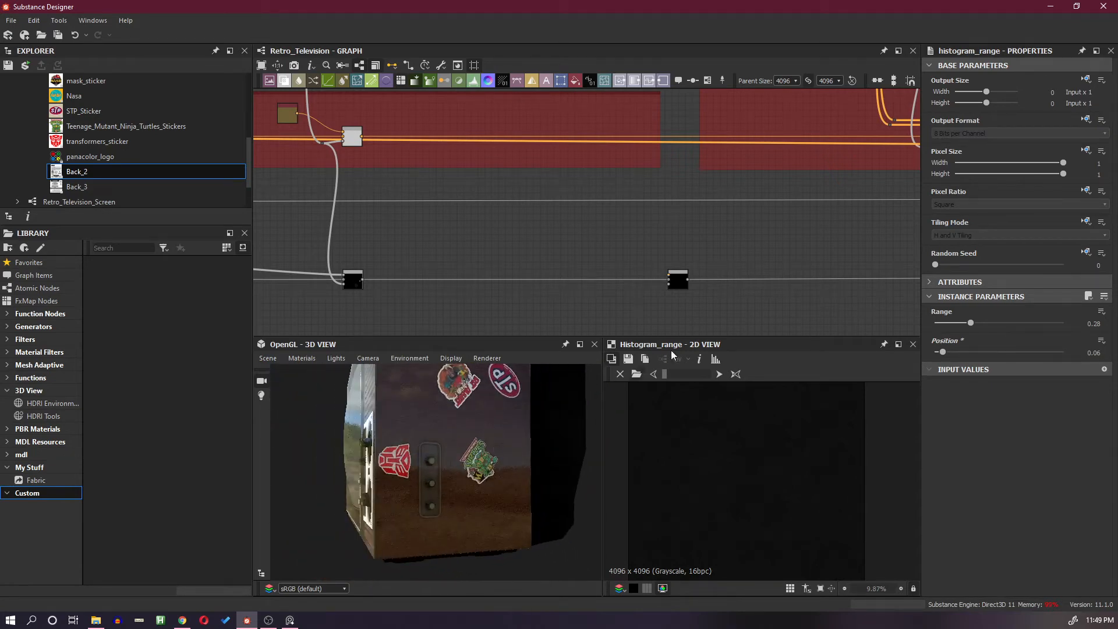
{"action": "scroll", "coordinate": [723, 270], "scroll_direction": "down", "scroll_amount": 5}
{"action": "scroll", "coordinate": [452, 473], "scroll_direction": "up", "scroll_amount": 4}
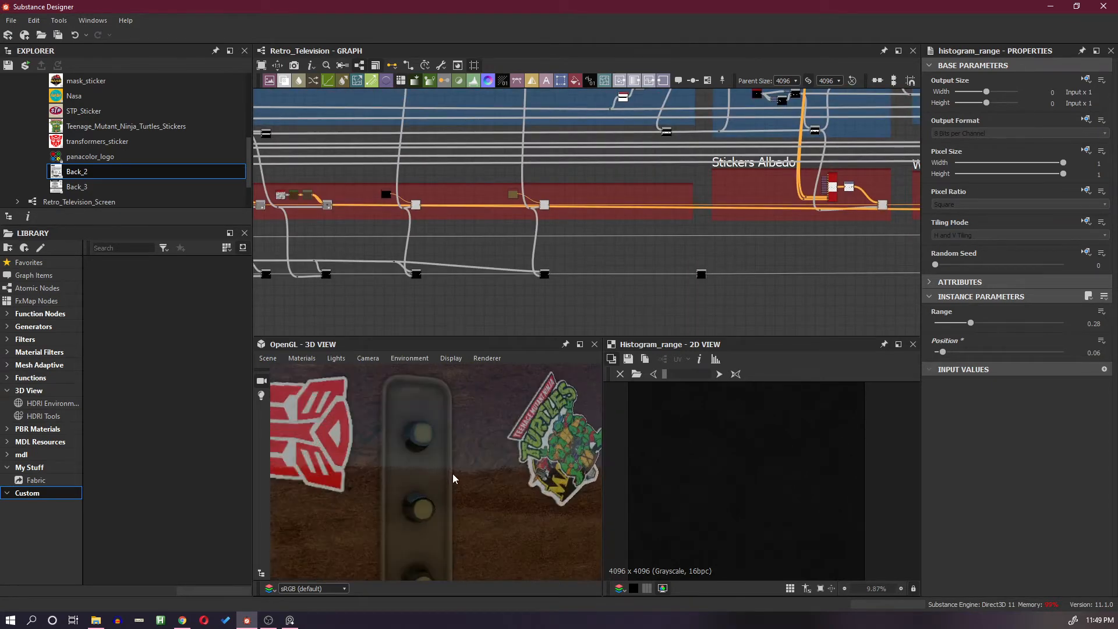
{"action": "left_click_drag", "start_coordinate": [452, 473], "coordinate": [440, 473]}
{"action": "middle_click_drag", "start_coordinate": [440, 473], "coordinate": [440, 449]}
{"action": "scroll", "coordinate": [656, 274], "scroll_direction": "down", "scroll_amount": 1}
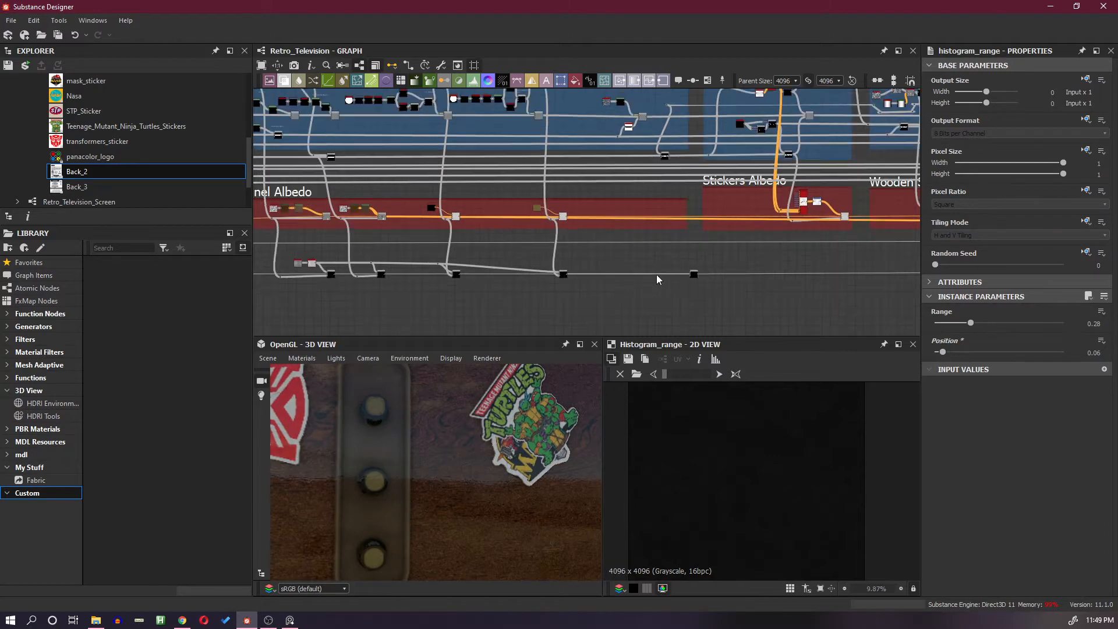
Shift the unmasked lower Blend further along its row and insert a new Blend on the link feeding it
{"action": "scroll", "coordinate": [435, 444], "scroll_direction": "down", "scroll_amount": 3}
{"action": "middle_click_drag", "start_coordinate": [707, 279], "coordinate": [571, 302]}
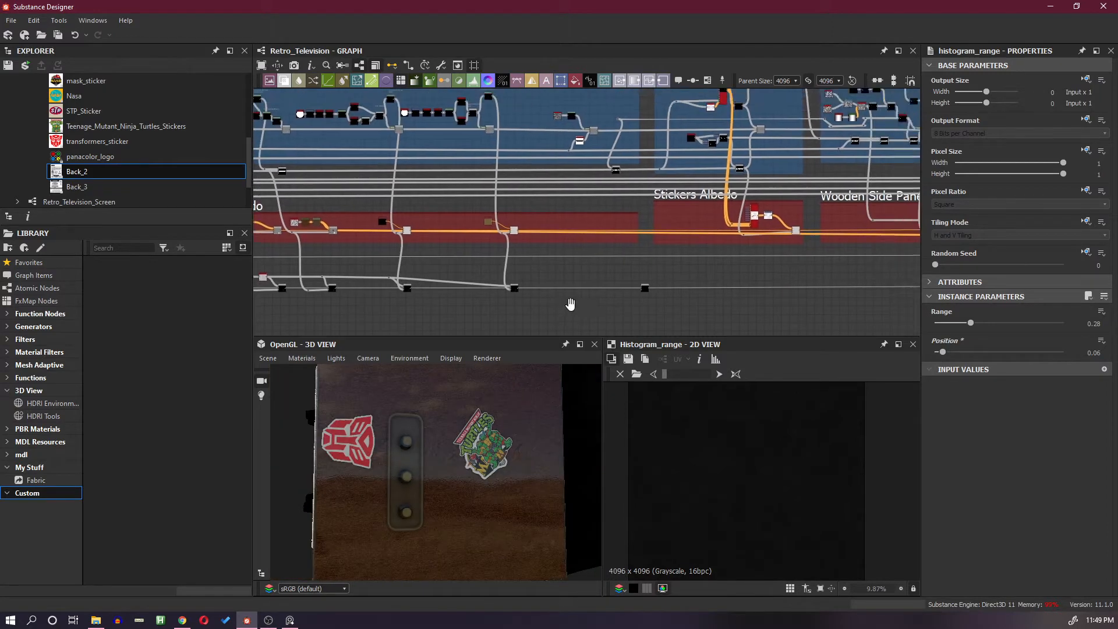
{"action": "middle_click_drag", "start_coordinate": [657, 270], "coordinate": [586, 277]}
{"action": "scroll", "coordinate": [578, 275], "scroll_direction": "down", "scroll_amount": 2}
{"action": "scroll", "coordinate": [578, 275], "scroll_direction": "up", "scroll_amount": 1}
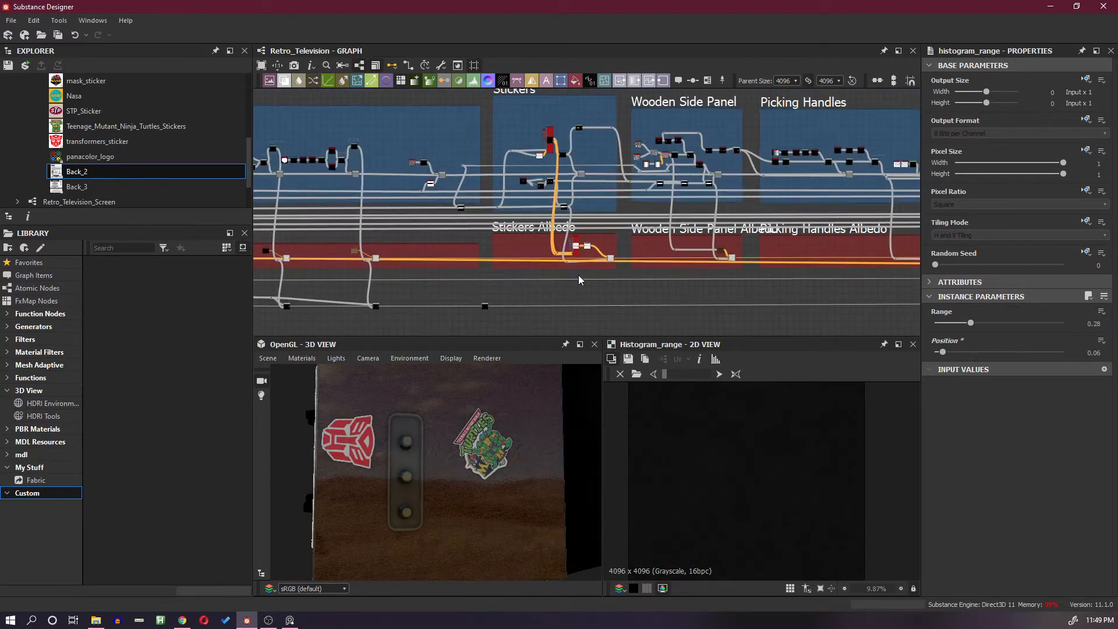
{"action": "left_click_drag", "start_coordinate": [484, 312], "coordinate": [640, 308]}
{"action": "left_click", "coordinate": [607, 307]}
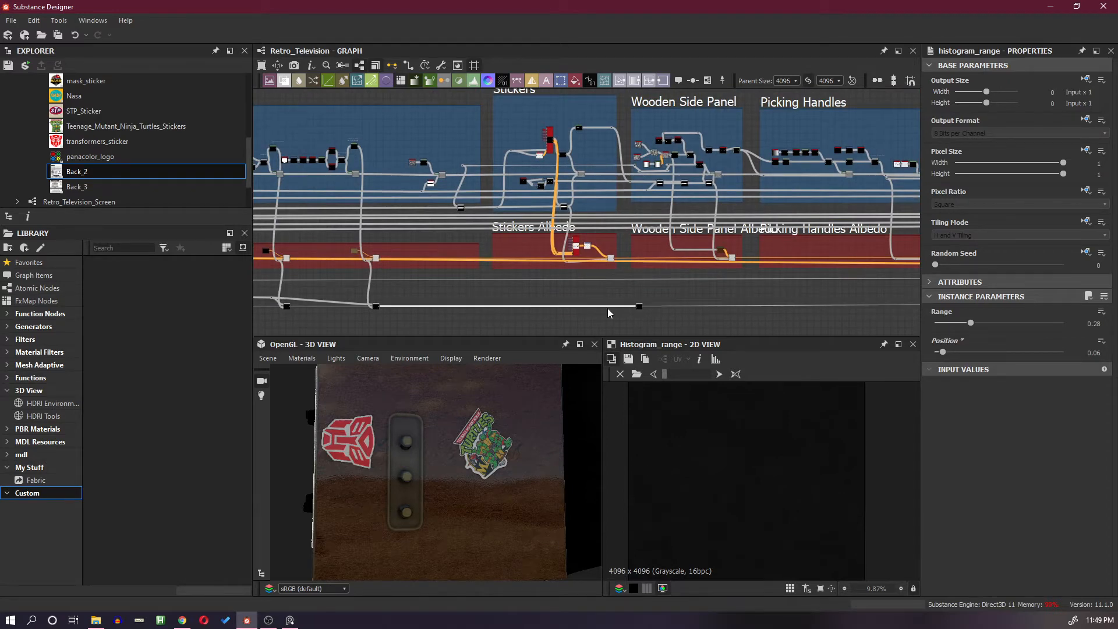
{"action": "key", "text": "space"}
{"action": "left_click", "coordinate": [638, 282]}
Align the new Blend with the Stickers Albedo Blend, wire the stickers mask through a dot as opacity and preview it in 2D
{"action": "scroll", "coordinate": [563, 303], "scroll_direction": "up", "scroll_amount": 2}
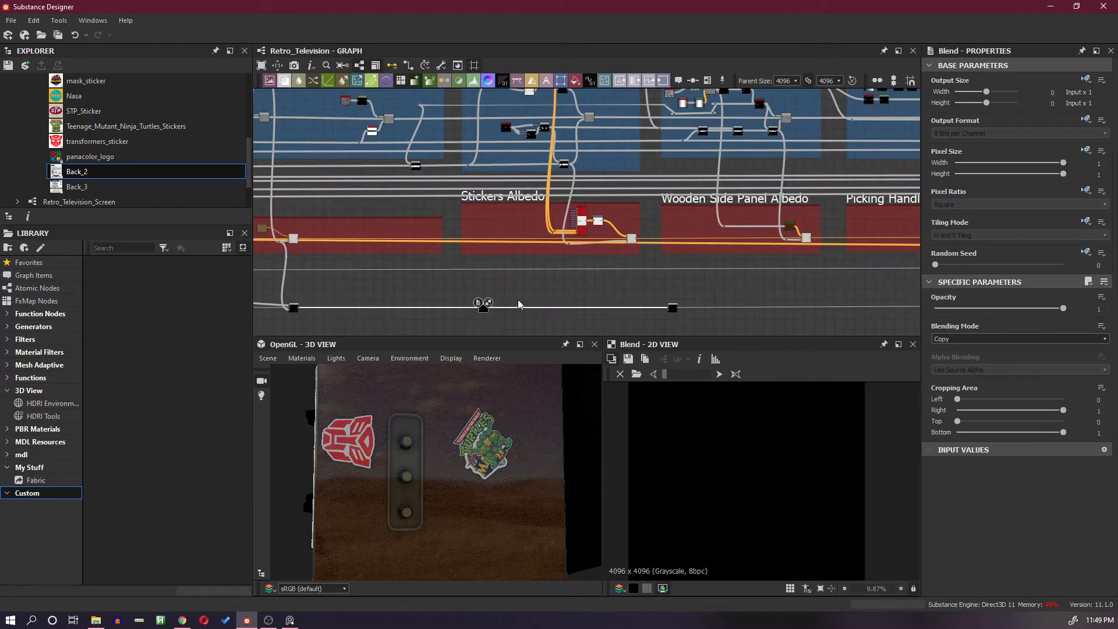
{"action": "scroll", "coordinate": [652, 297], "scroll_direction": "up", "scroll_amount": 1}
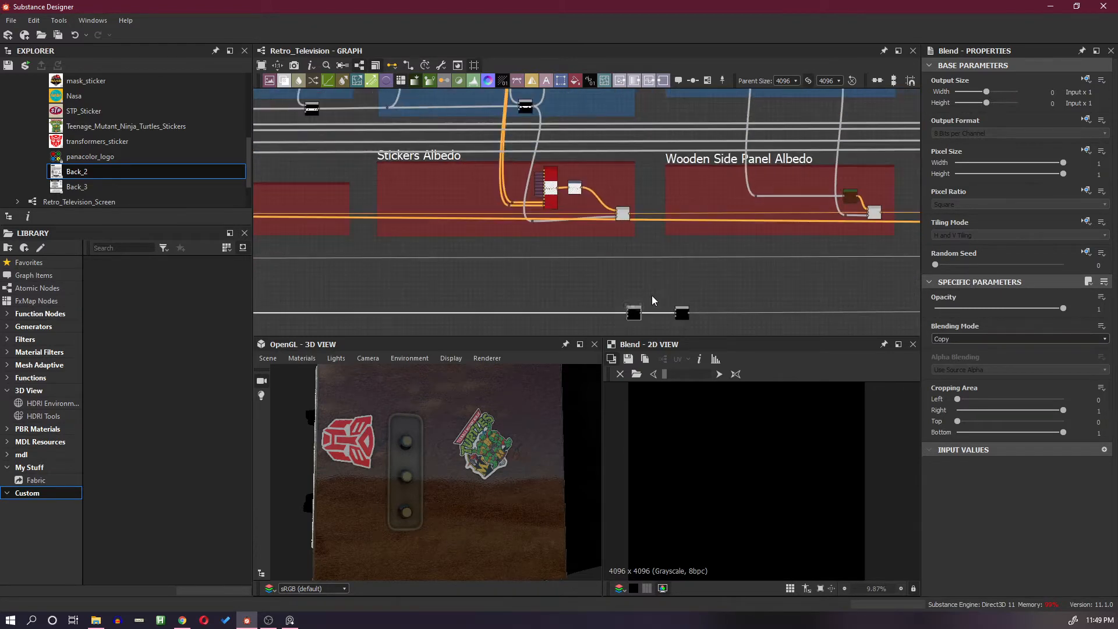
{"action": "scroll", "coordinate": [592, 228], "scroll_direction": "up", "scroll_amount": 3}
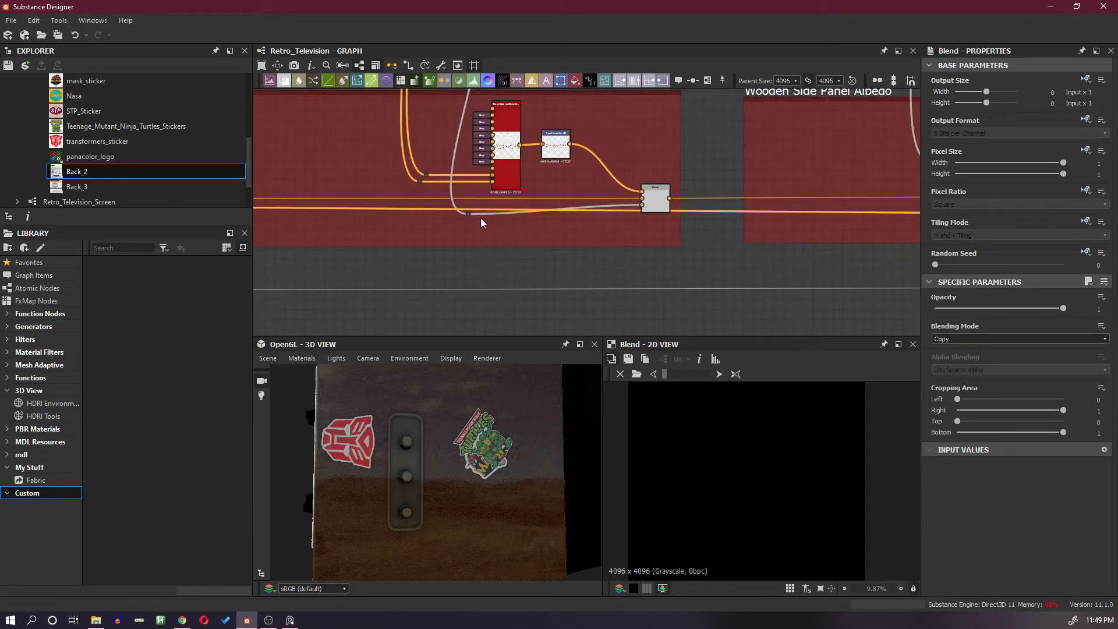
{"action": "left_click_drag", "start_coordinate": [470, 215], "coordinate": [697, 255]}
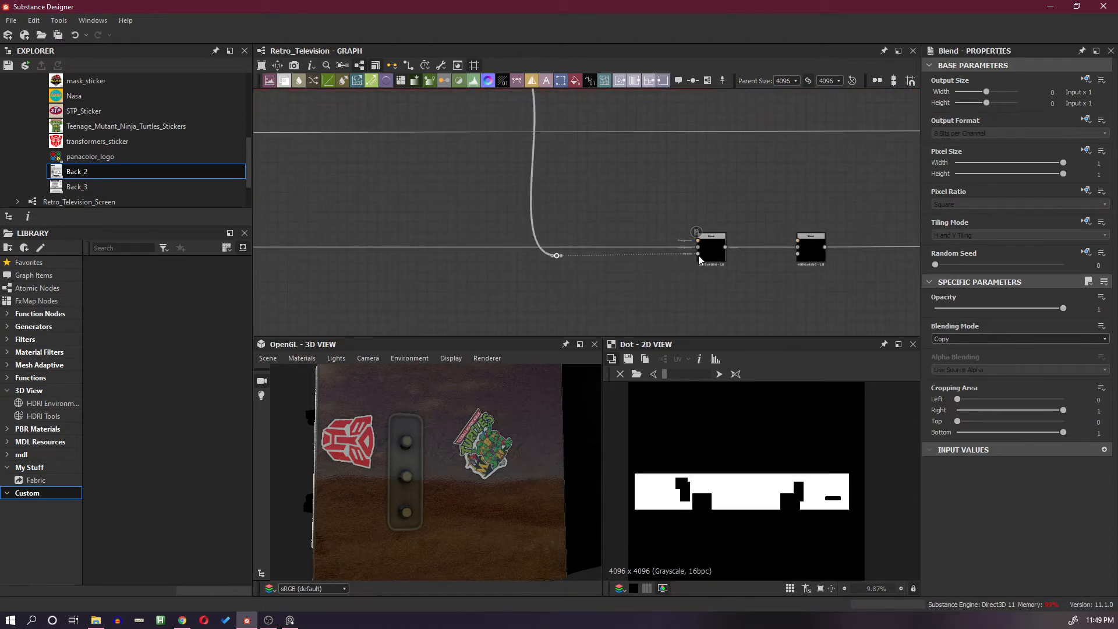
{"action": "double_click", "coordinate": [718, 253]}
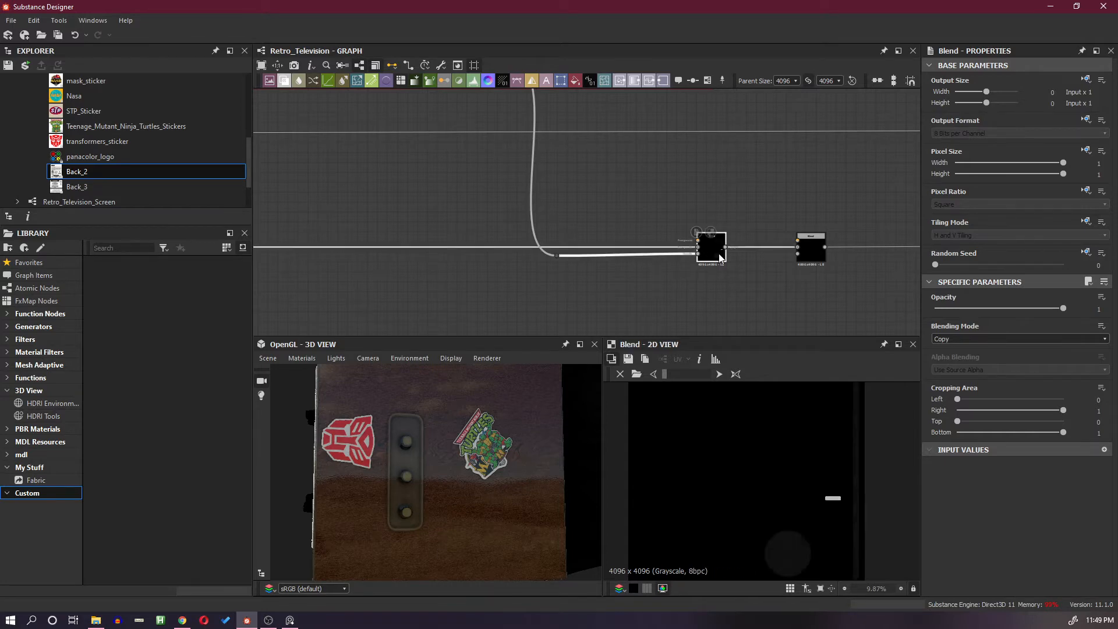
Examine the Transformers sticker on the side panel up close in the 3D view
{"action": "scroll", "coordinate": [656, 235], "scroll_direction": "down", "scroll_amount": 2}
{"action": "mouse_move", "coordinate": [654, 229]}
{"action": "middle_mouse_down"}
{"action": "mouse_move", "coordinate": [631, 271]}
{"action": "mouse_move", "coordinate": [647, 275]}
{"action": "mouse_move", "coordinate": [649, 250]}
{"action": "middle_mouse_up"}
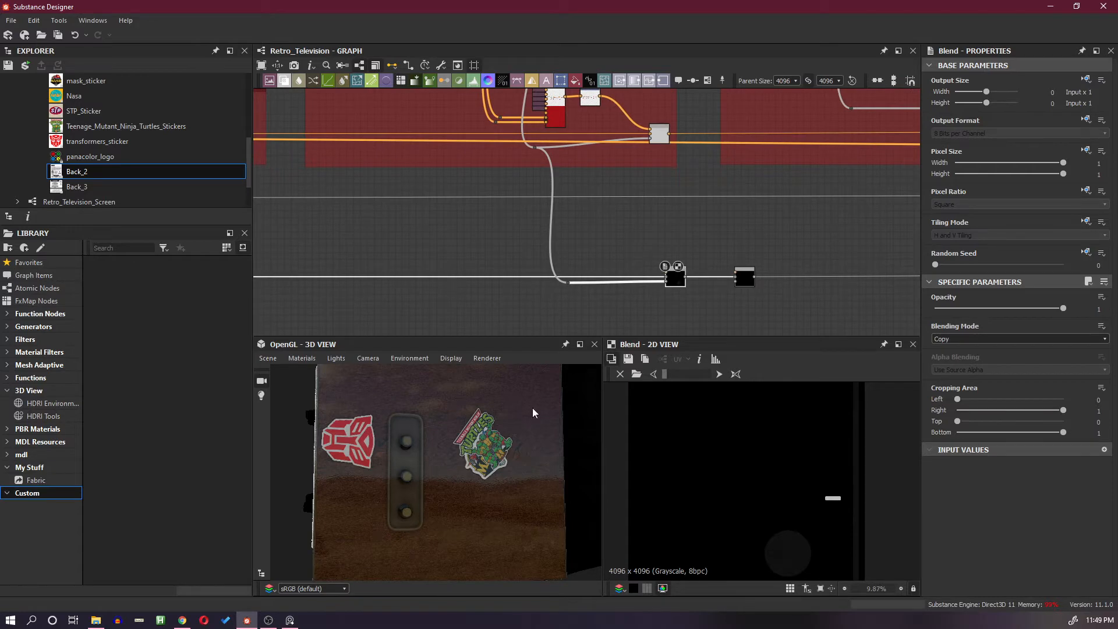
{"action": "scroll", "coordinate": [489, 429], "scroll_direction": "up", "scroll_amount": 2}
{"action": "scroll", "coordinate": [489, 429], "scroll_direction": "up", "scroll_amount": 2}
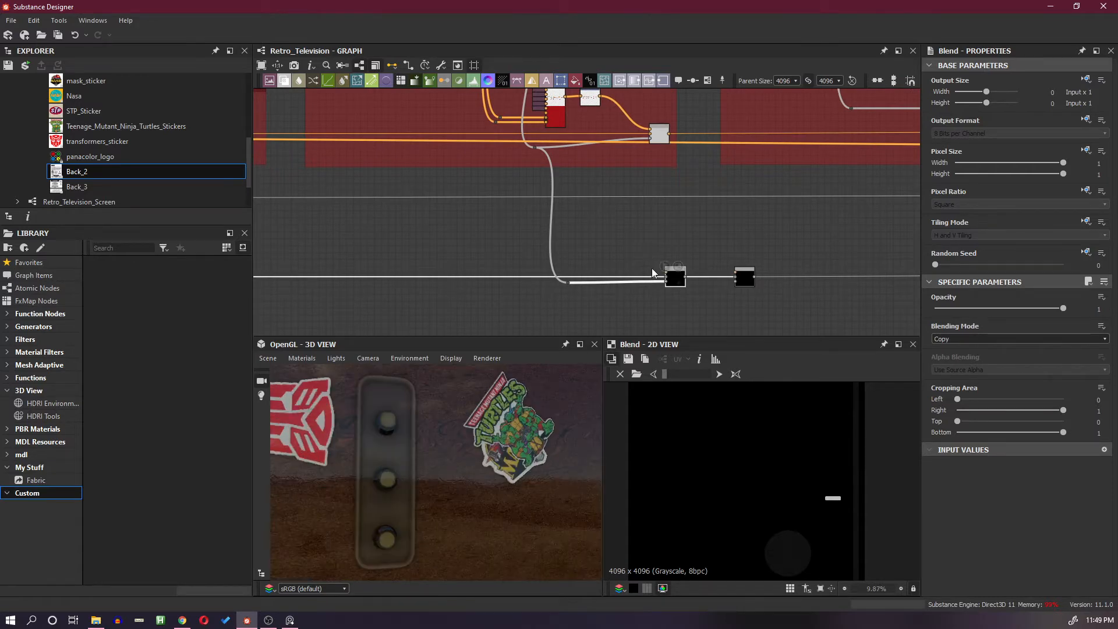
{"action": "left_click_drag", "start_coordinate": [452, 438], "coordinate": [518, 443]}
{"action": "right_click_drag", "start_coordinate": [500, 444], "coordinate": [416, 356]}
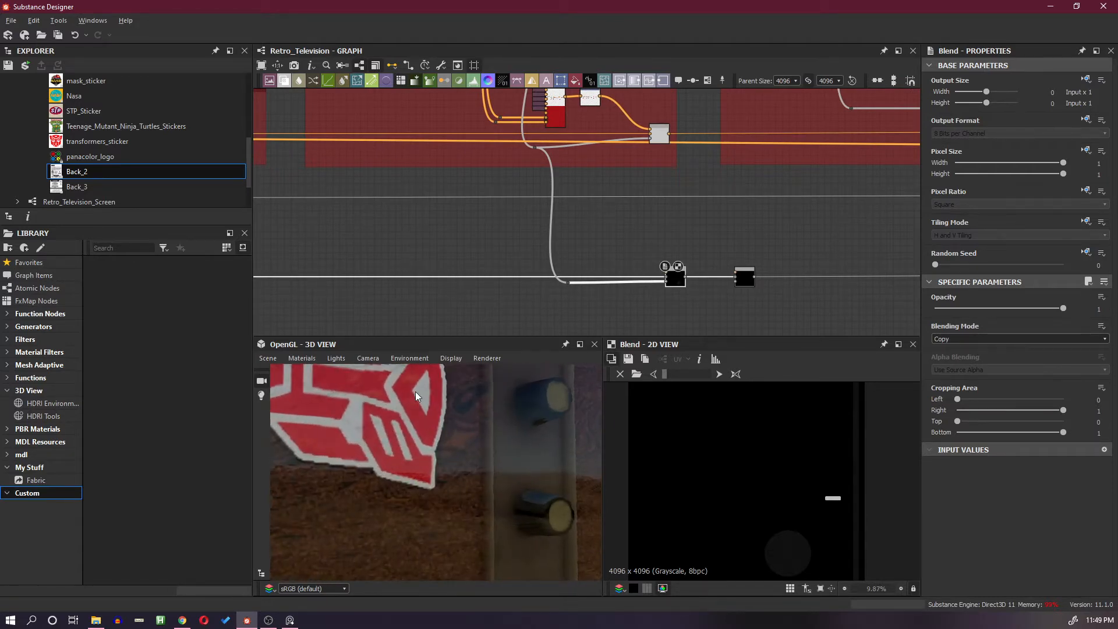
{"action": "middle_click_drag", "start_coordinate": [415, 397], "coordinate": [417, 404]}
{"action": "scroll", "coordinate": [653, 248], "scroll_direction": "up", "scroll_amount": 2}
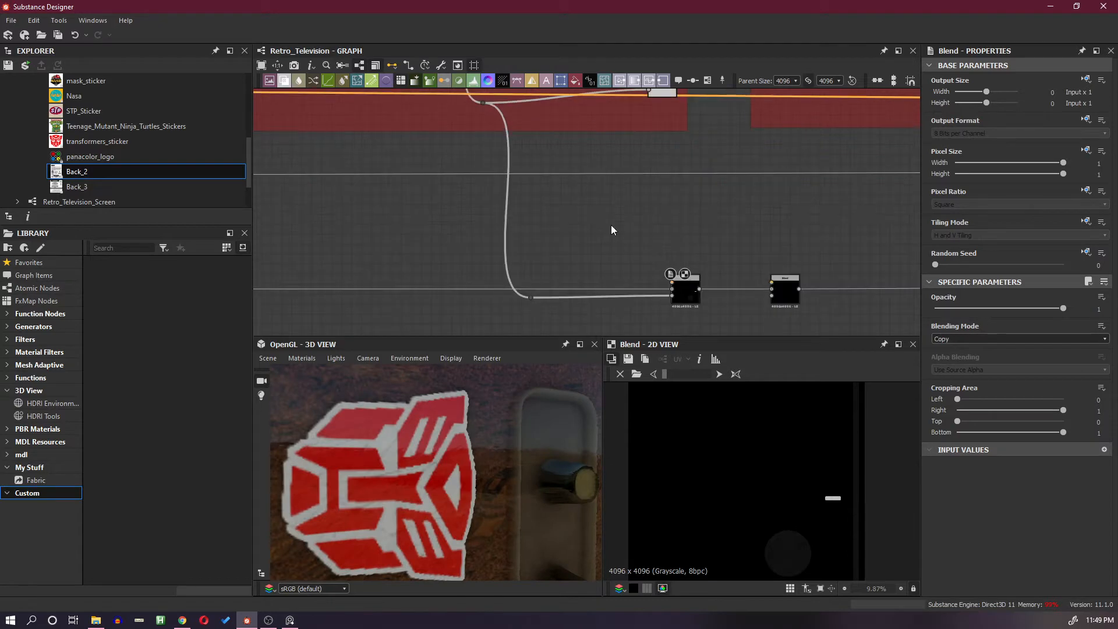
Add a Uniform Color node as the foreground of the stickers Blend in the lower row and set it to grayscale 0.74
{"action": "key", "text": "space"}
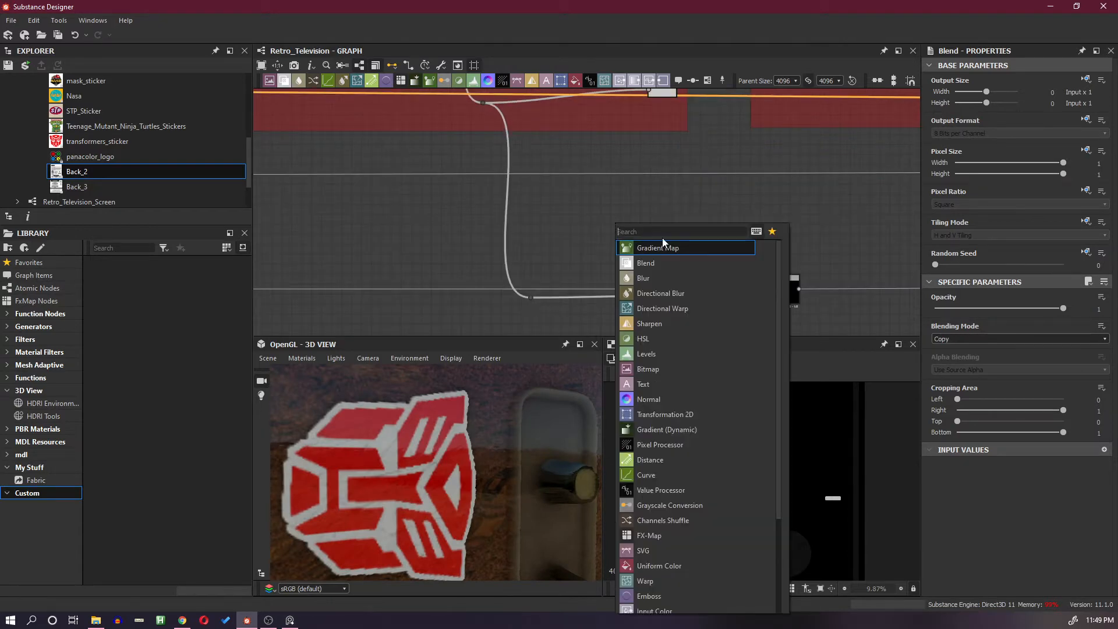
{"action": "type", "text": "un"}
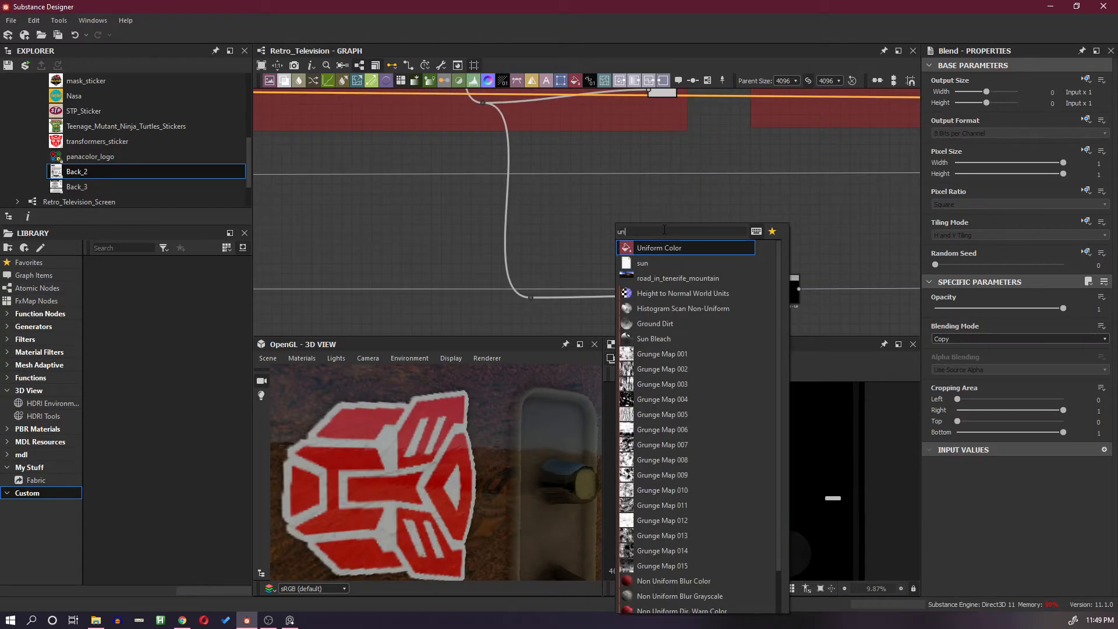
{"action": "left_click", "coordinate": [654, 250]}
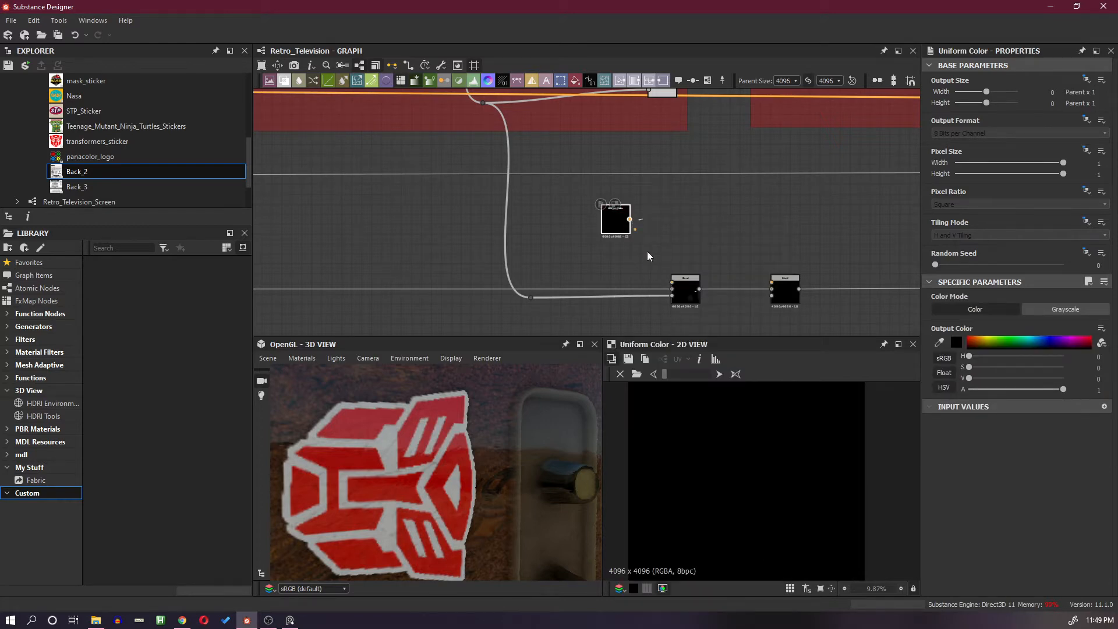
{"action": "left_click_drag", "start_coordinate": [648, 251], "coordinate": [670, 281]}
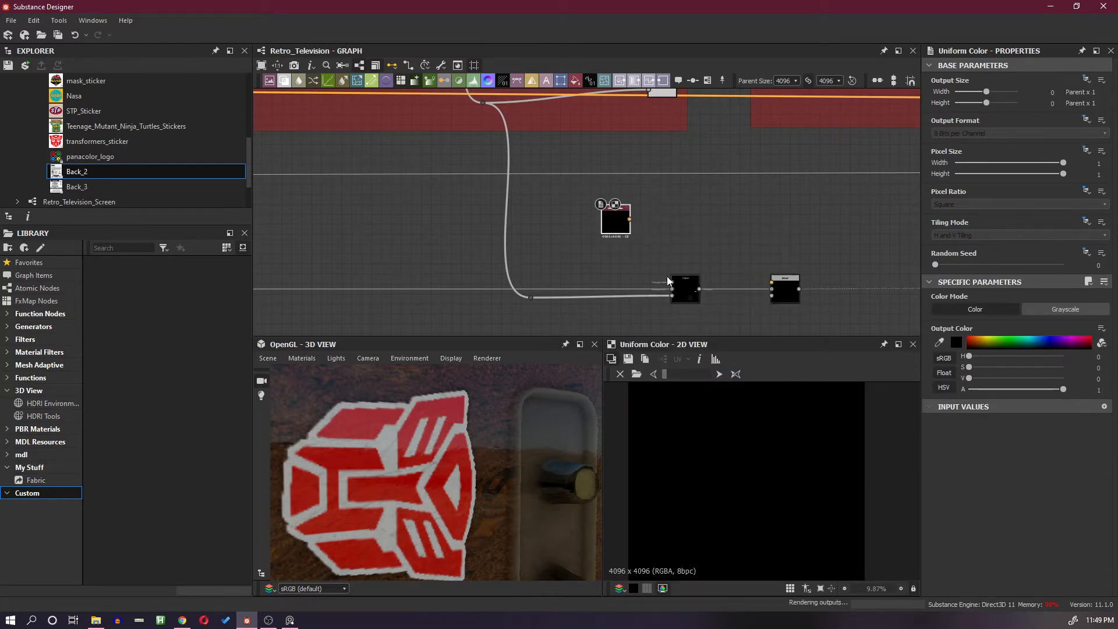
{"action": "left_click", "coordinate": [1036, 309]}
{"action": "left_click_drag", "start_coordinate": [1063, 358], "coordinate": [1066, 359]}
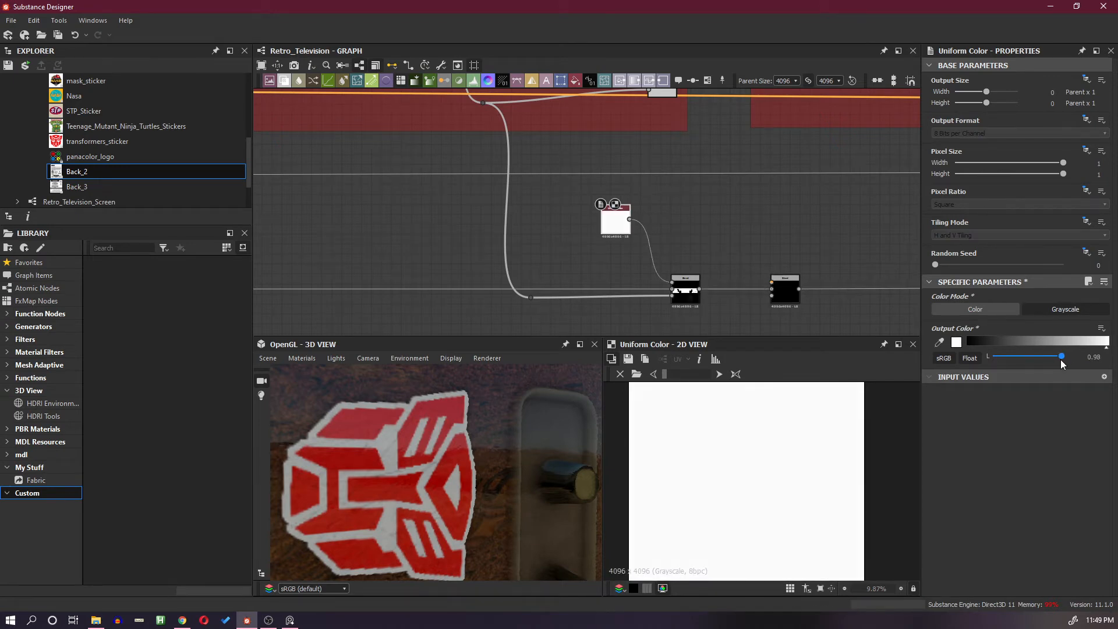
{"action": "left_click_drag", "start_coordinate": [1060, 359], "coordinate": [1045, 359]}
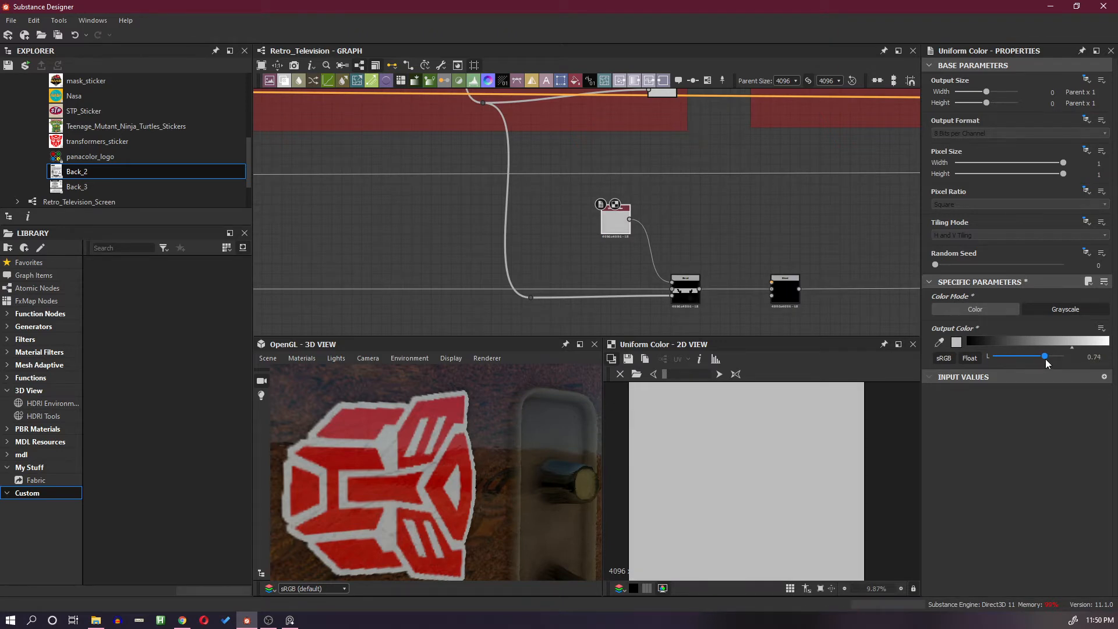
Shift the unmasked lower Blend past the Wooden Side Panel Albedo frame and insert a new Blend before it, below that frame's Blend
{"action": "scroll", "coordinate": [541, 240], "scroll_direction": "down", "scroll_amount": 6}
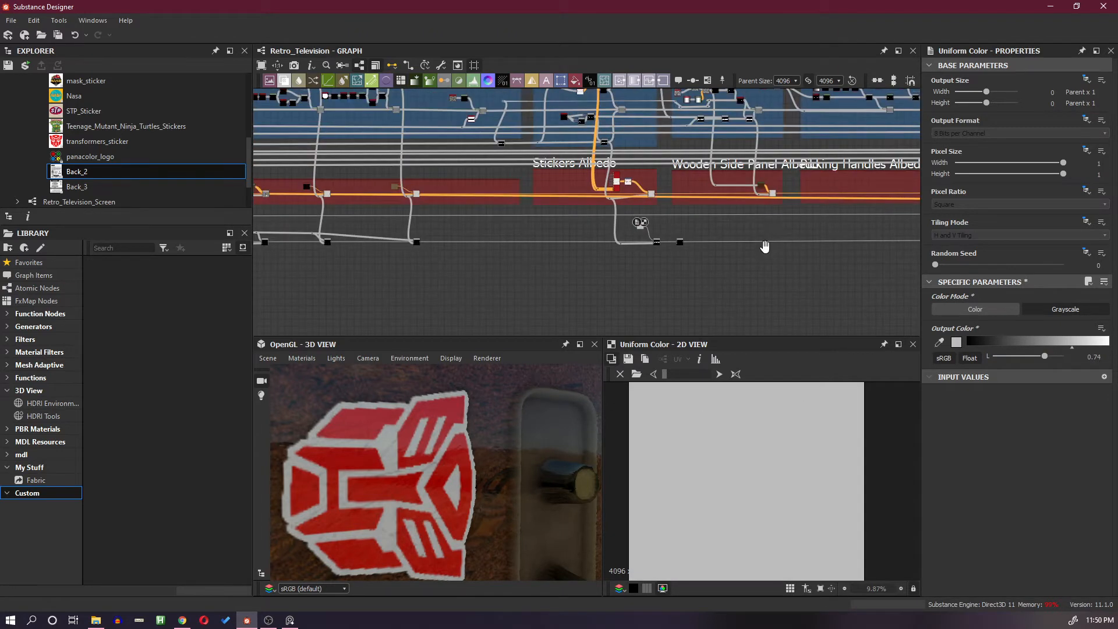
{"action": "left_click_drag", "start_coordinate": [536, 287], "coordinate": [712, 288]}
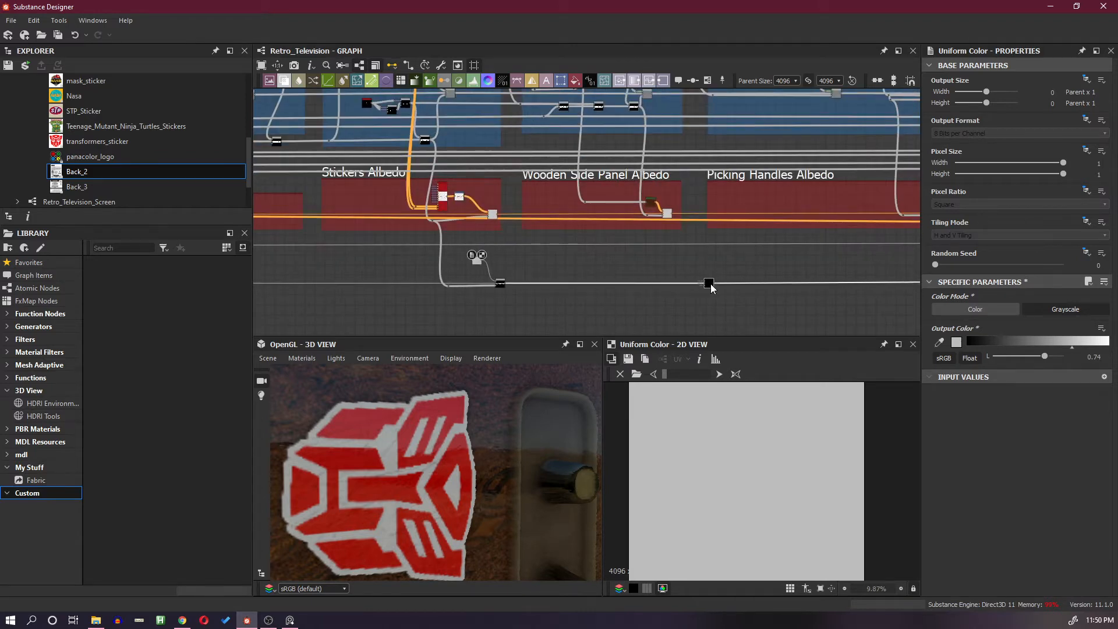
{"action": "right_click", "coordinate": [683, 295]}
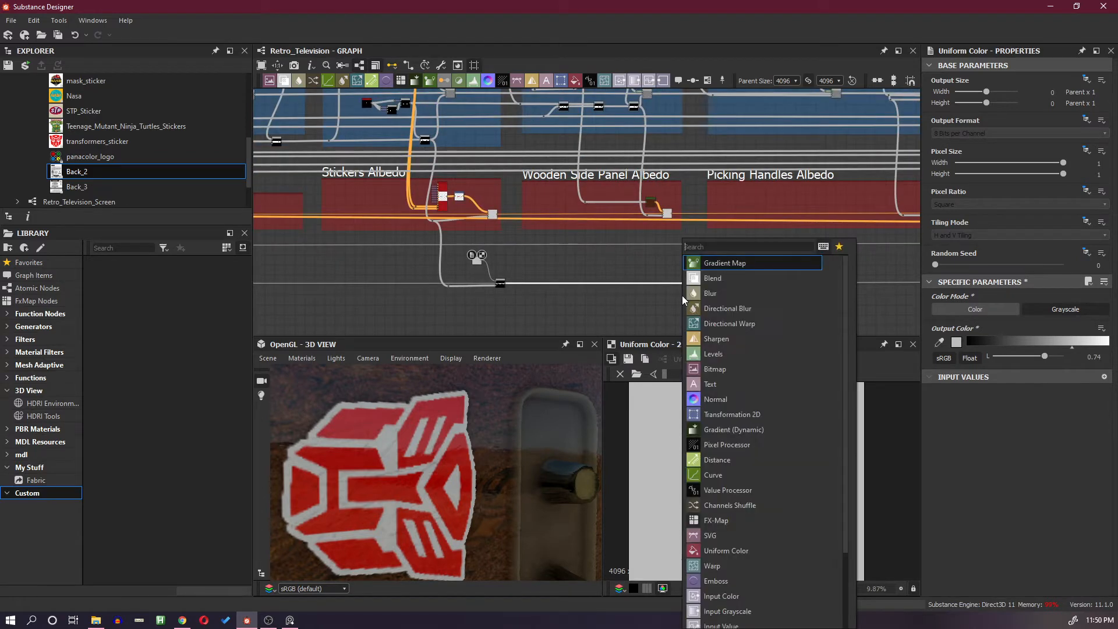
{"action": "left_click", "coordinate": [729, 281]}
{"action": "left_click_drag", "start_coordinate": [607, 283], "coordinate": [679, 284]}
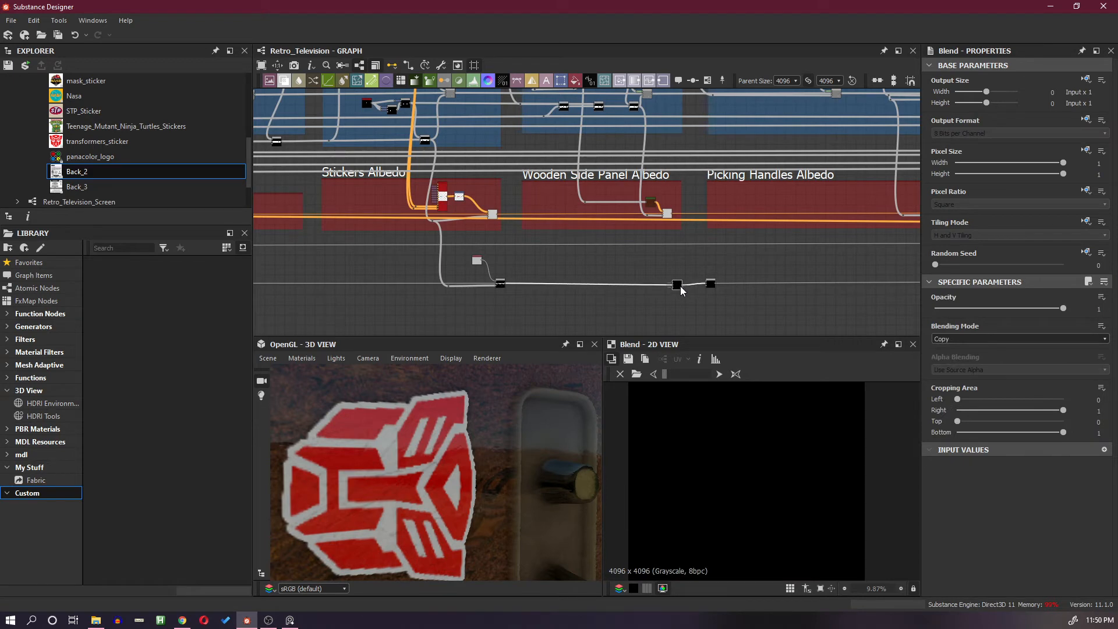
Wire the wooden side panel mask from its dot into the new Blend's opacity and check the result in 2D
{"action": "scroll", "coordinate": [661, 241], "scroll_direction": "up", "scroll_amount": 3}
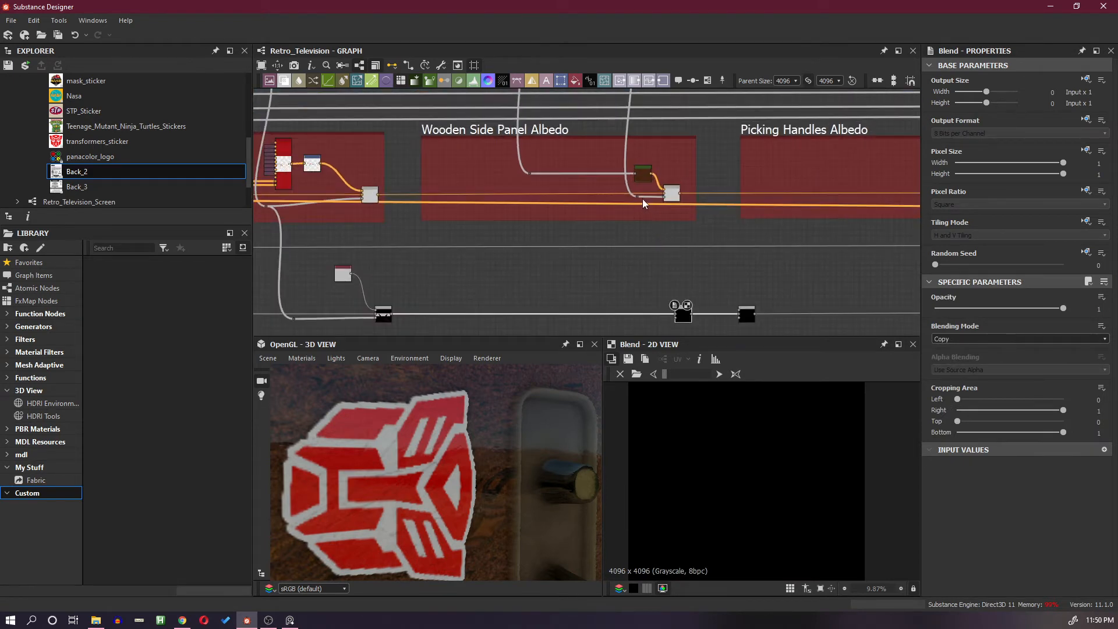
{"action": "left_click_drag", "start_coordinate": [640, 202], "coordinate": [675, 316]}
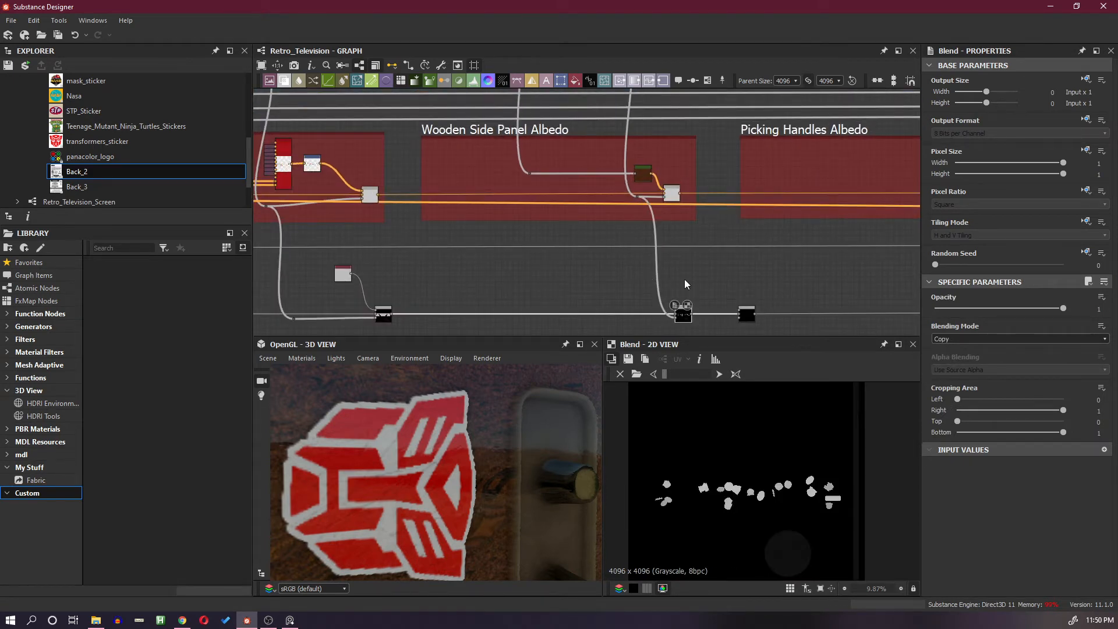
{"action": "scroll", "coordinate": [683, 262], "scroll_direction": "up", "scroll_amount": 2}
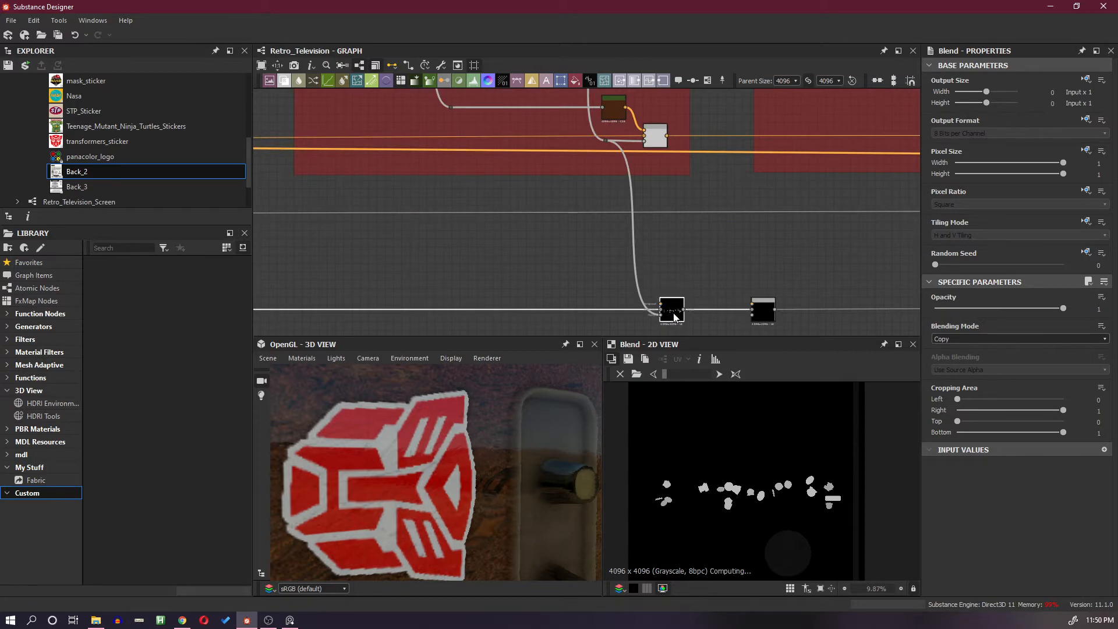
{"action": "scroll", "coordinate": [725, 498], "scroll_direction": "up", "scroll_amount": 1}
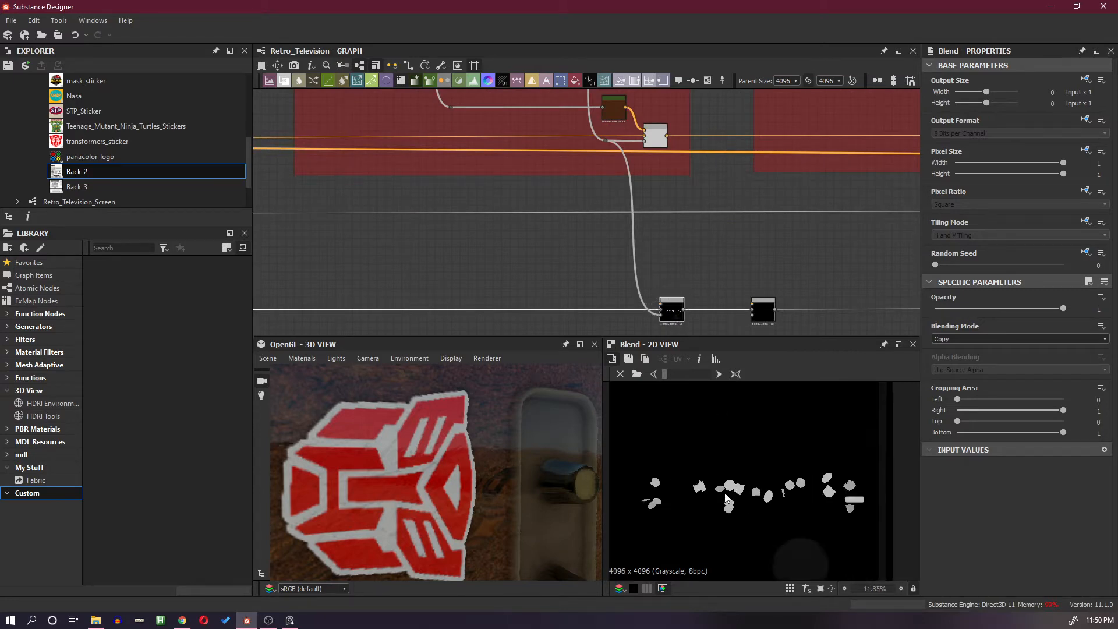
{"action": "scroll", "coordinate": [725, 498], "scroll_direction": "up", "scroll_amount": 1}
Add a Uniform Color node as the foreground of the wooden side panel Blend and set it to grayscale 0.8
{"action": "scroll", "coordinate": [674, 222], "scroll_direction": "down", "scroll_amount": 3}
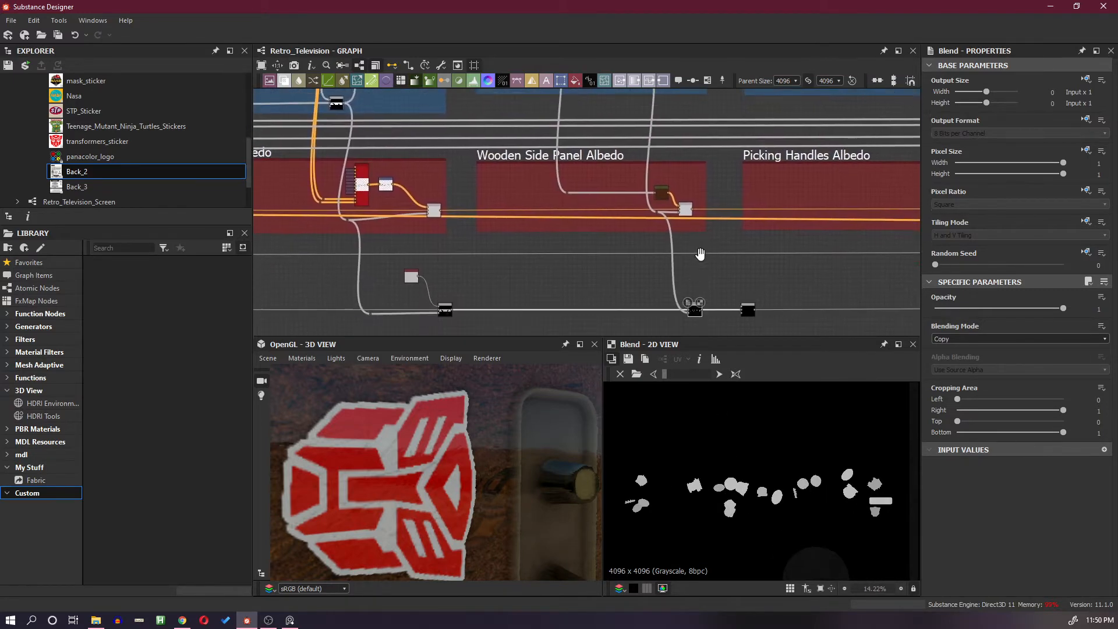
{"action": "scroll", "coordinate": [700, 254], "scroll_direction": "up", "scroll_amount": 3}
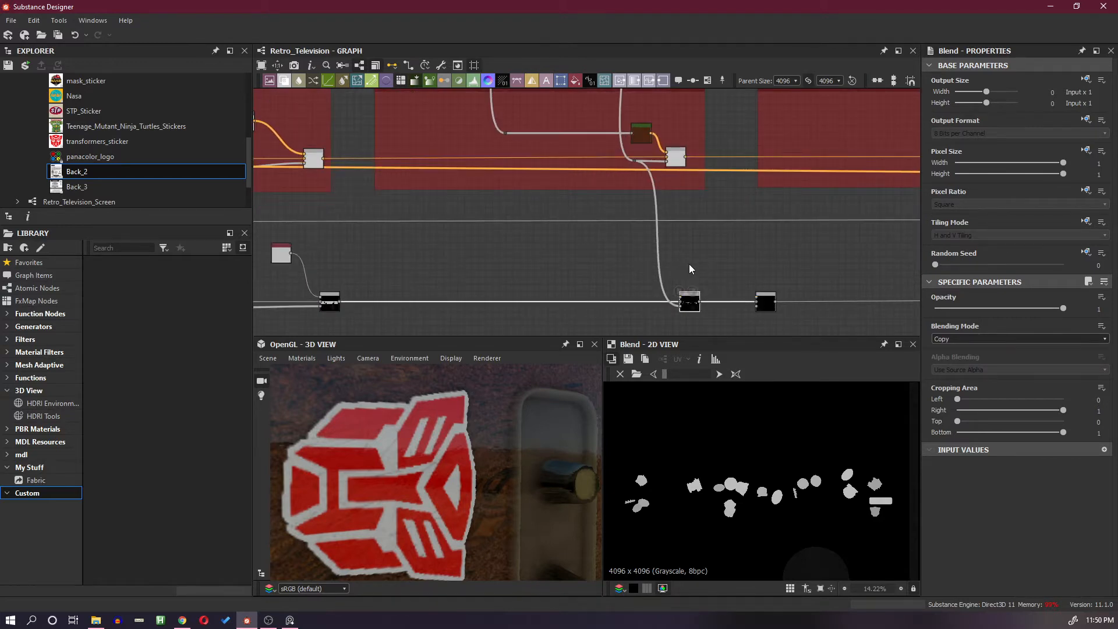
{"action": "key", "text": "space"}
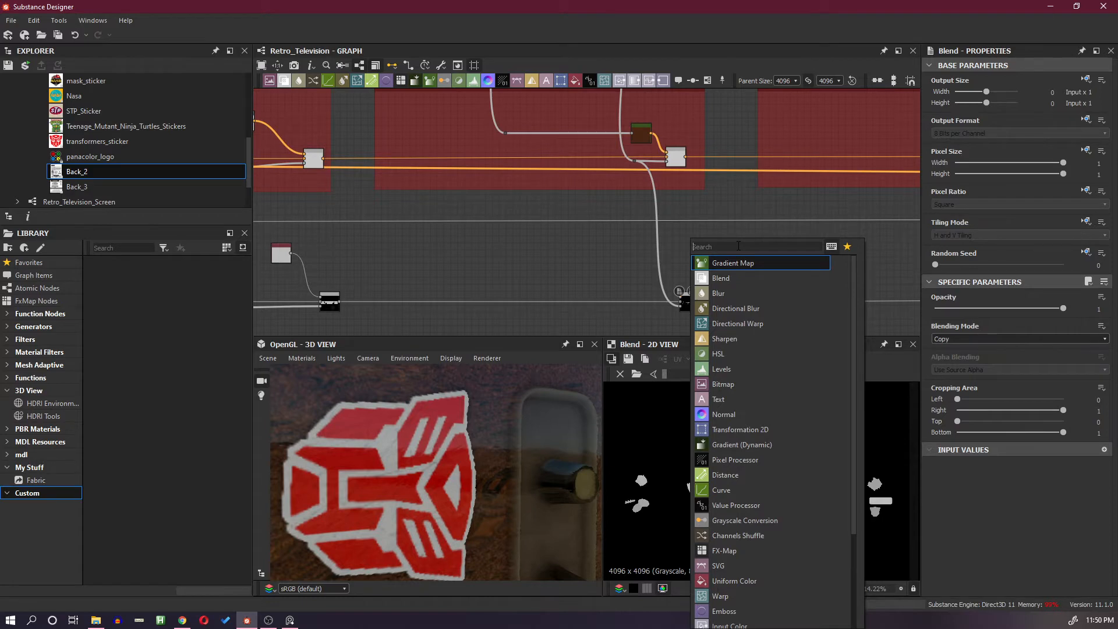
{"action": "type", "text": "un"}
{"action": "left_click", "coordinate": [734, 268]}
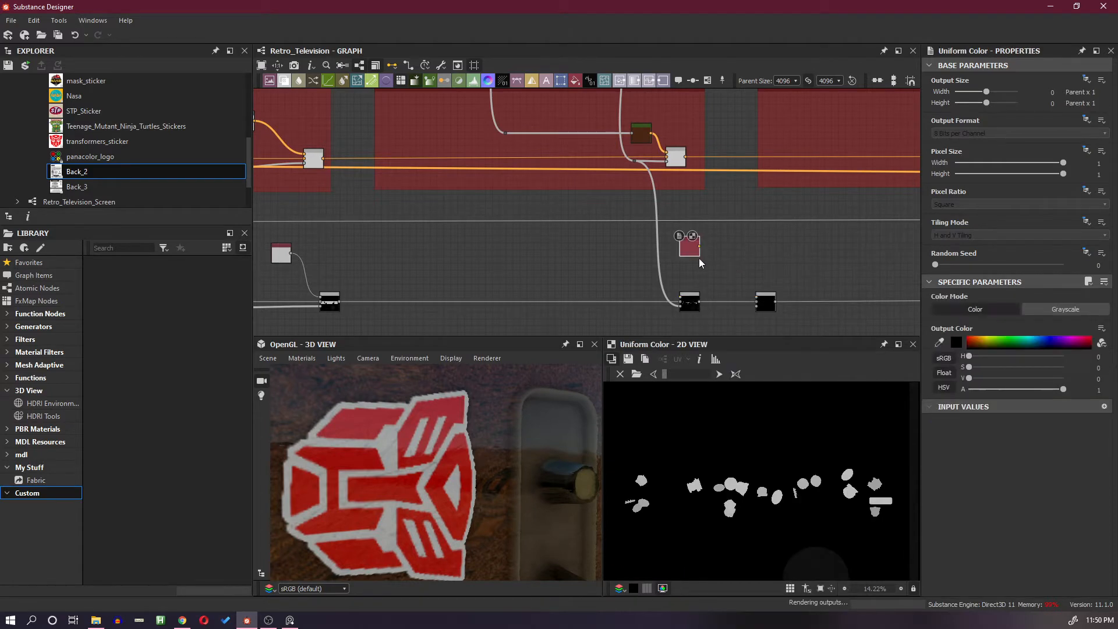
{"action": "left_click_drag", "start_coordinate": [699, 250], "coordinate": [643, 276]}
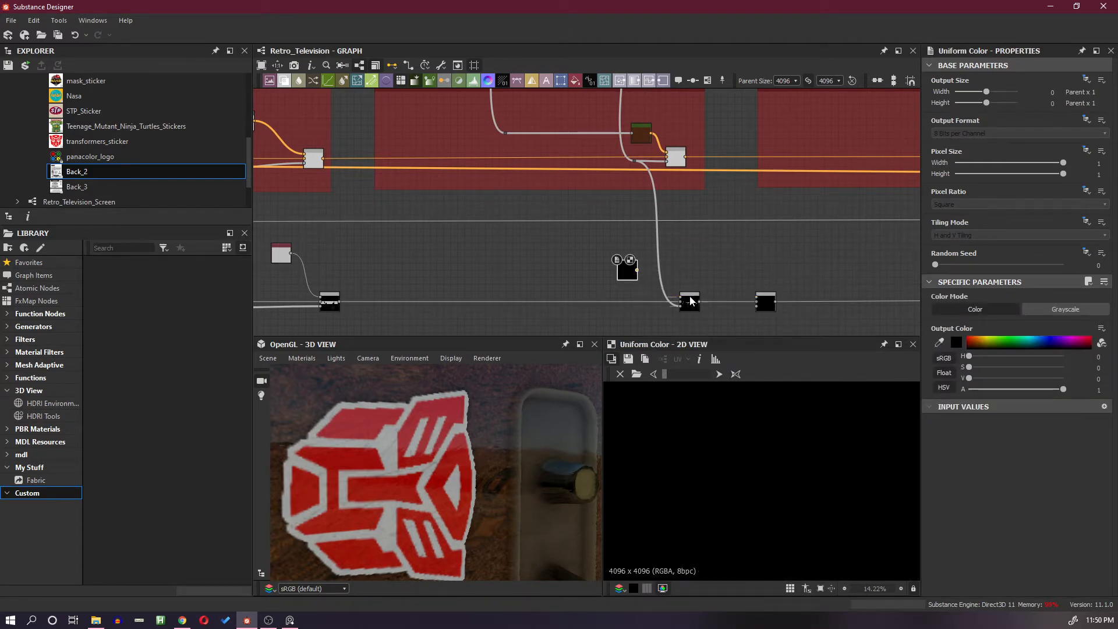
{"action": "left_click", "coordinate": [1050, 310]}
{"action": "left_click_drag", "start_coordinate": [1025, 355], "coordinate": [1049, 360]}
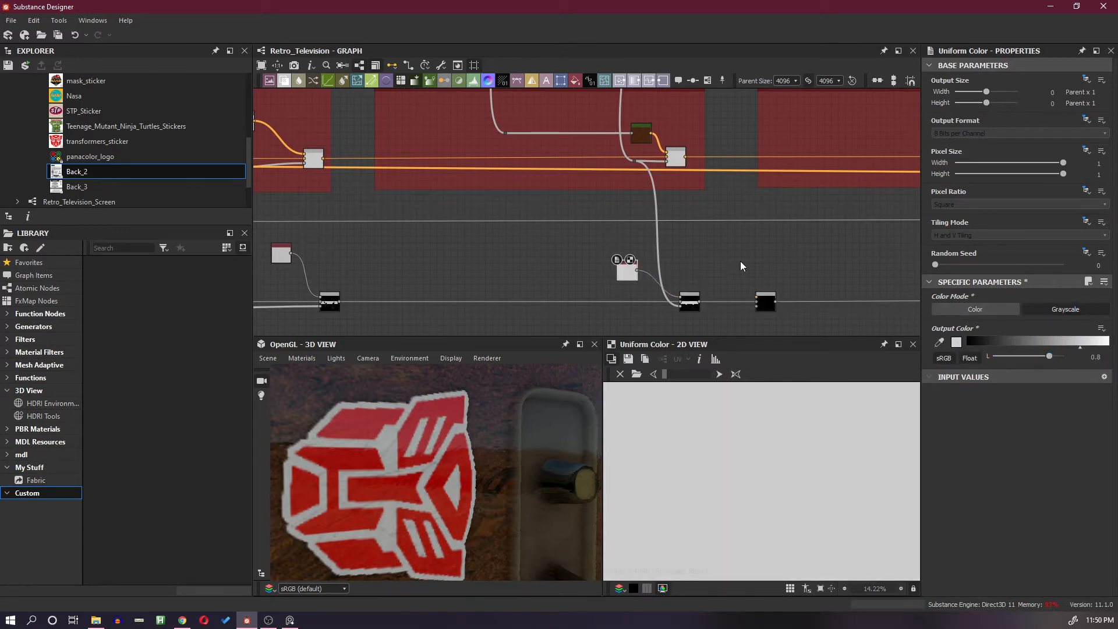
Shift the unmasked lower Blend past the Picking Handles Albedo frame and bring the handle recess into view in 3D
{"action": "scroll", "coordinate": [741, 266], "scroll_direction": "down", "scroll_amount": 5}
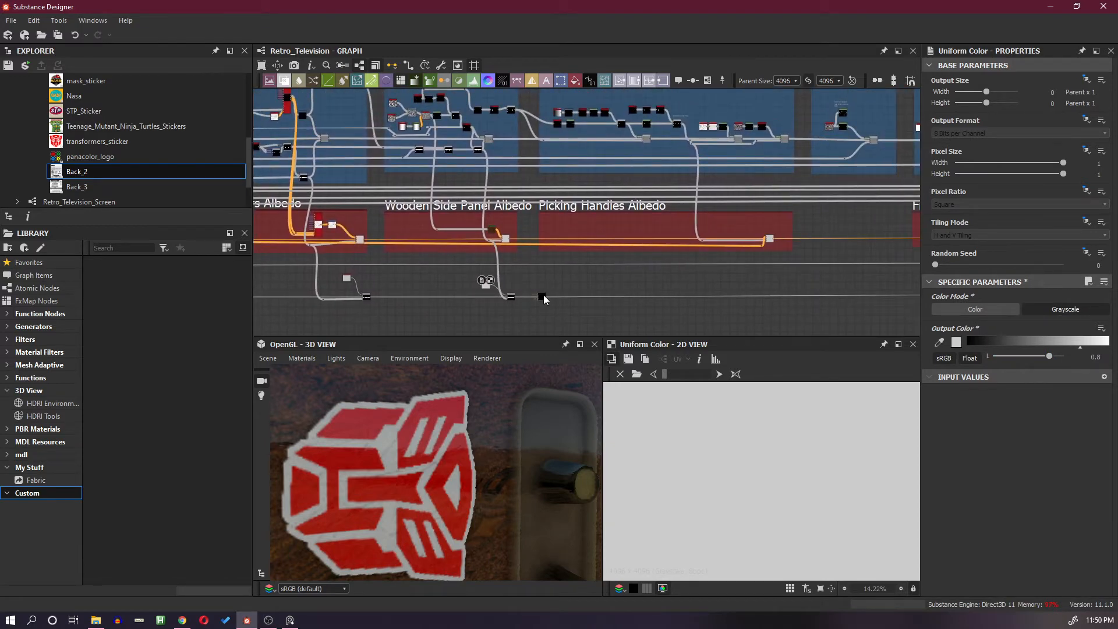
{"action": "left_click_drag", "start_coordinate": [544, 299], "coordinate": [814, 302]}
{"action": "left_click_drag", "start_coordinate": [529, 425], "coordinate": [505, 453]}
{"action": "scroll", "coordinate": [505, 453], "scroll_direction": "up", "scroll_amount": 2}
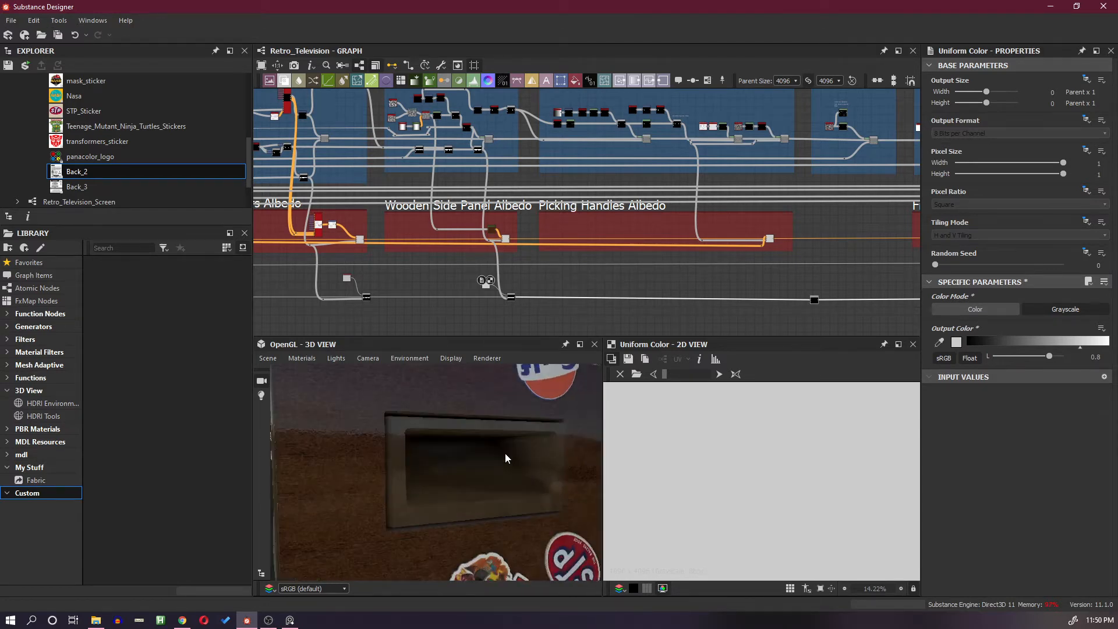
Straighten the unmasked Blend with its row and insert a new Blend for the picking handles on the link feeding it
{"action": "scroll", "coordinate": [805, 303], "scroll_direction": "up", "scroll_amount": 5}
{"action": "left_click", "coordinate": [826, 299]}
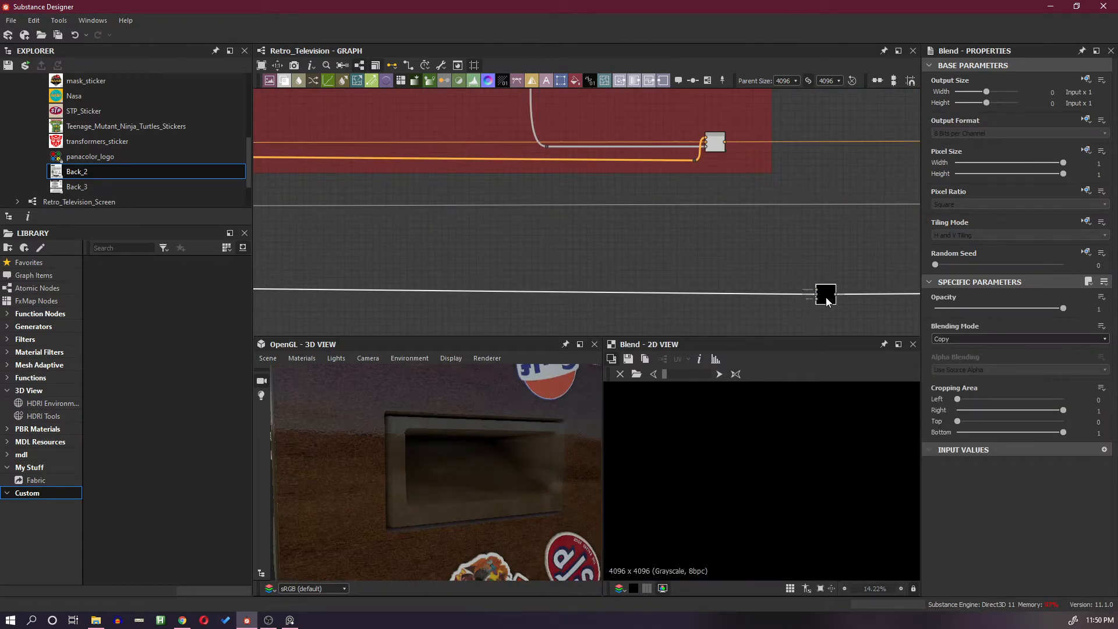
{"action": "left_click_drag", "start_coordinate": [826, 300], "coordinate": [800, 297]}
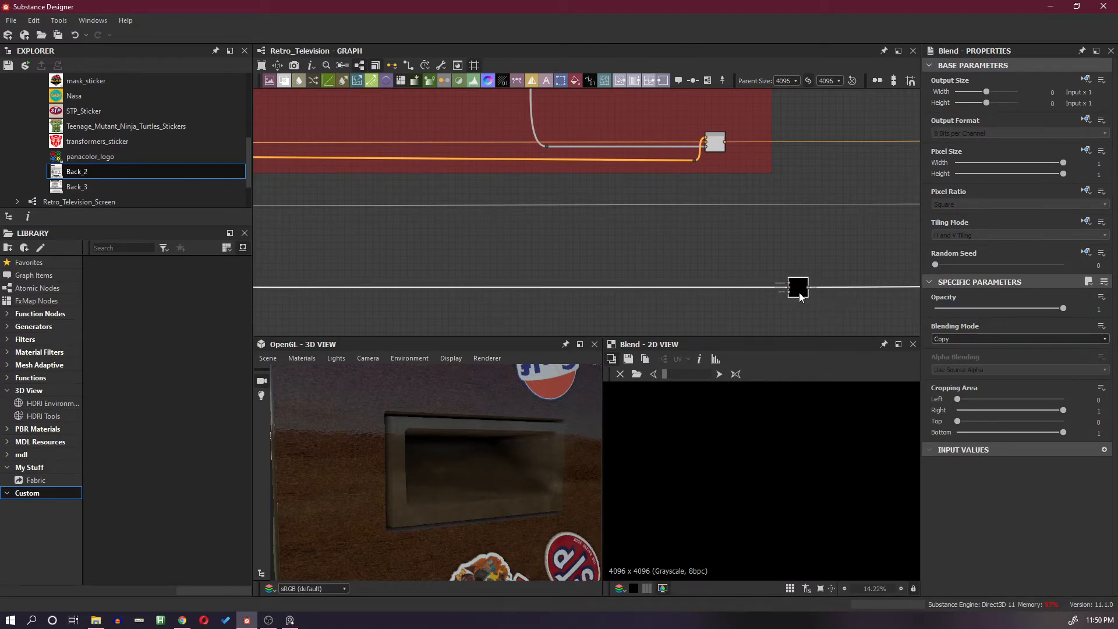
{"action": "key", "text": "space"}
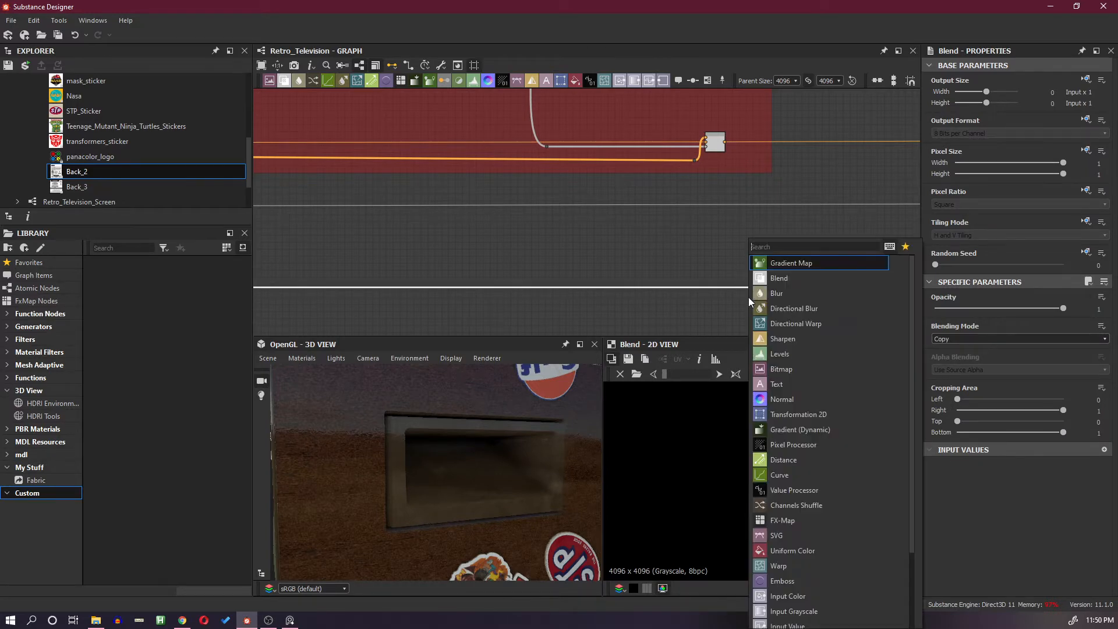
{"action": "left_click", "coordinate": [789, 280]}
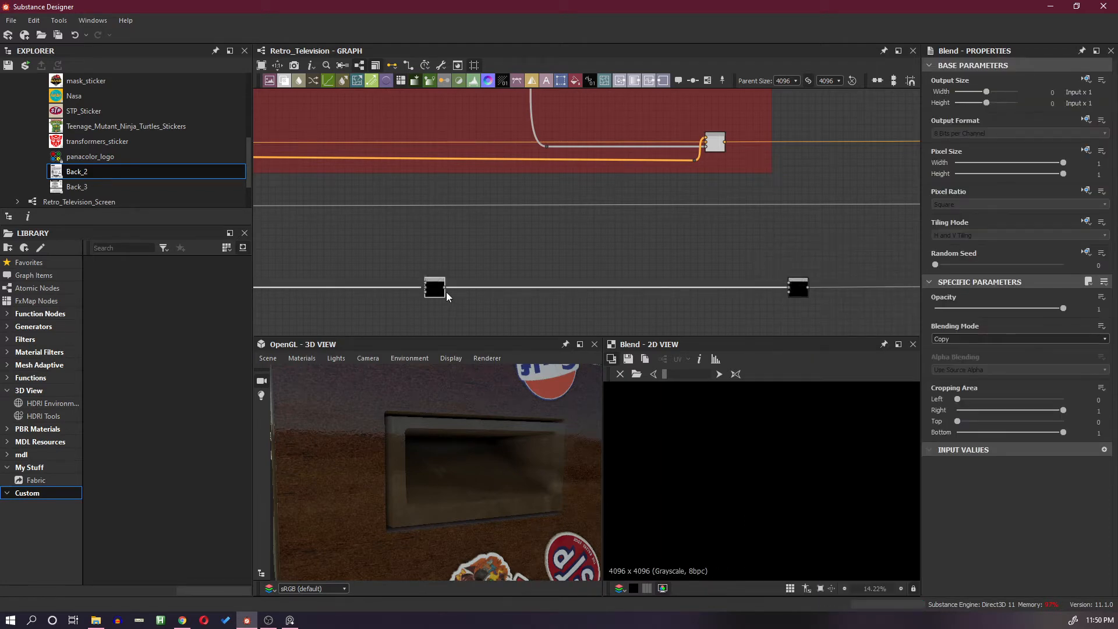
Move the blend node below the Picking Handles Albedo blend and route the handle mask through a dot node into its opacity input
{"action": "left_click_drag", "start_coordinate": [447, 296], "coordinate": [723, 296]}
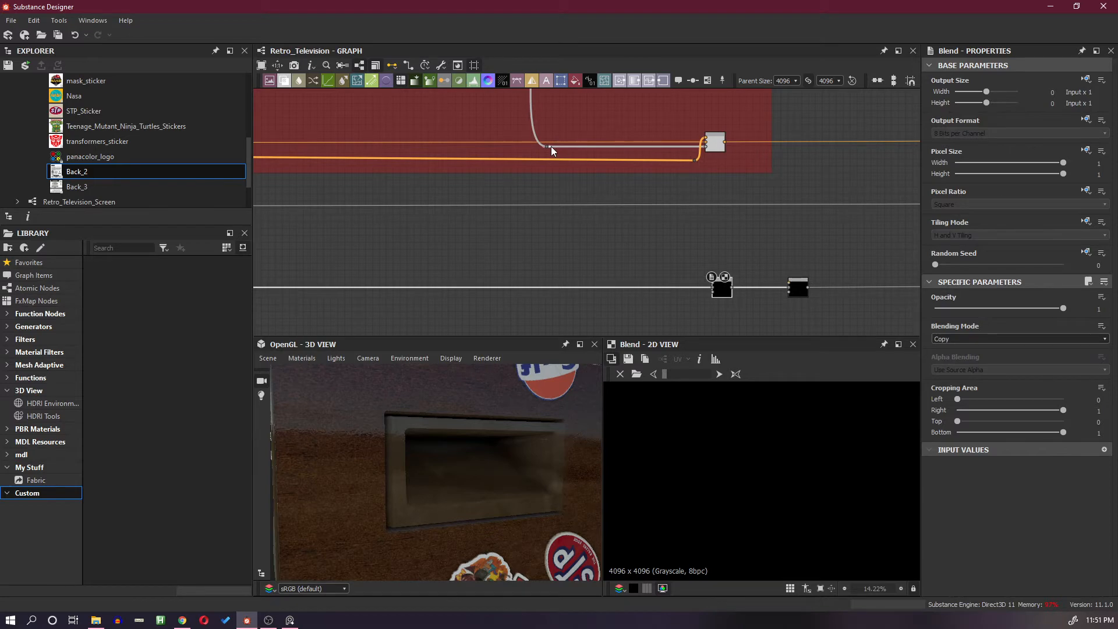
{"action": "left_click_drag", "start_coordinate": [553, 168], "coordinate": [578, 299]}
{"action": "left_click", "coordinate": [577, 296], "text": "alt"}
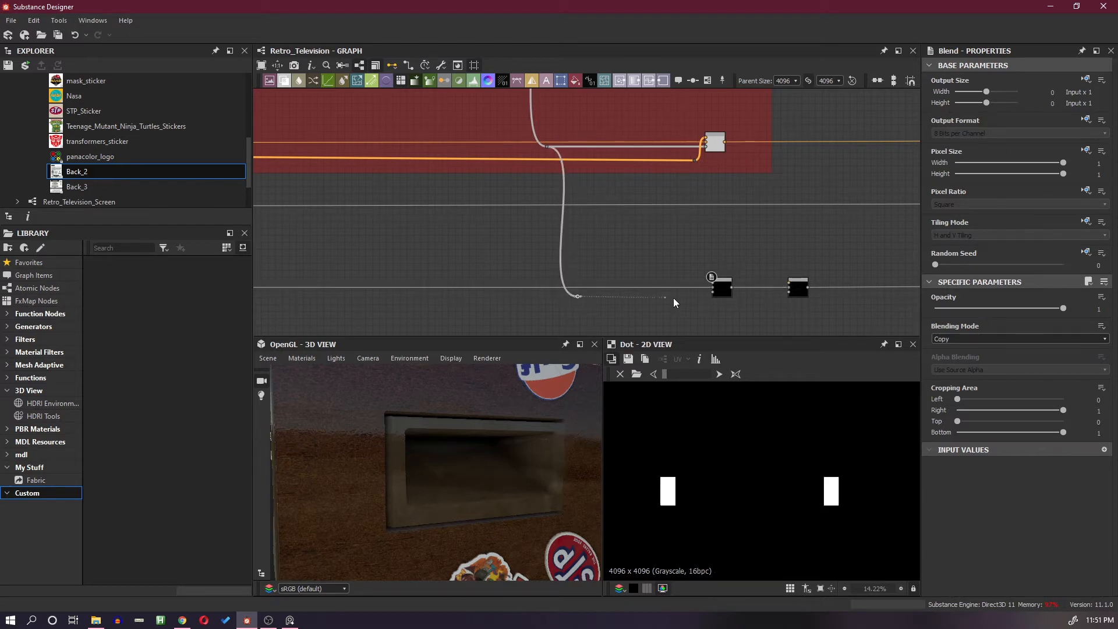
{"action": "left_click", "coordinate": [712, 292]}
{"action": "scroll", "coordinate": [736, 302], "scroll_direction": "up", "scroll_amount": 2}
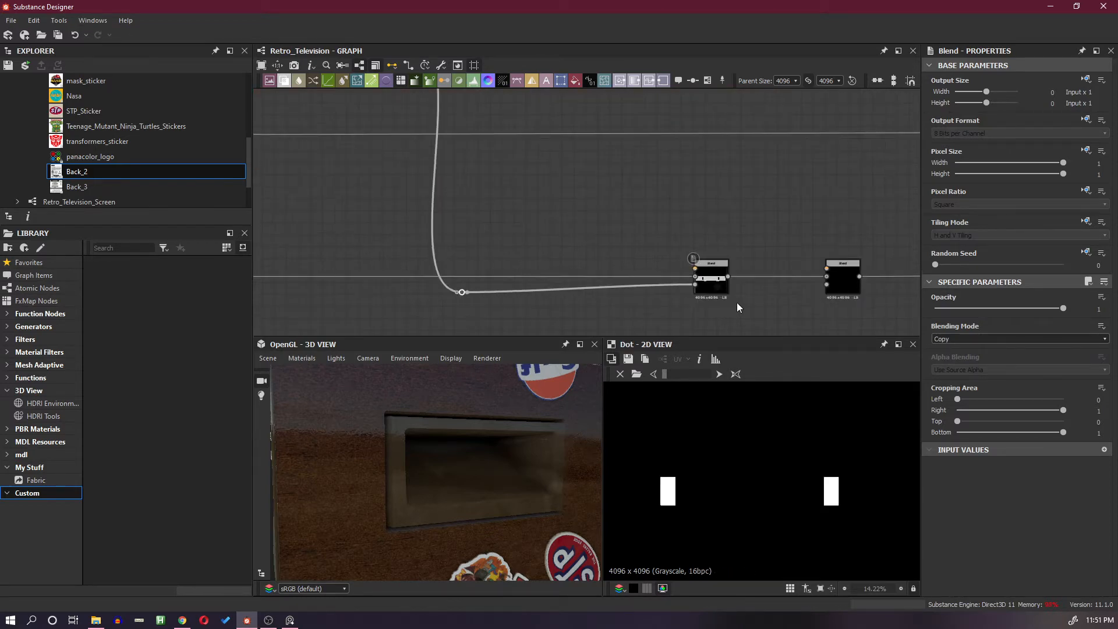
{"action": "double_click", "coordinate": [710, 285]}
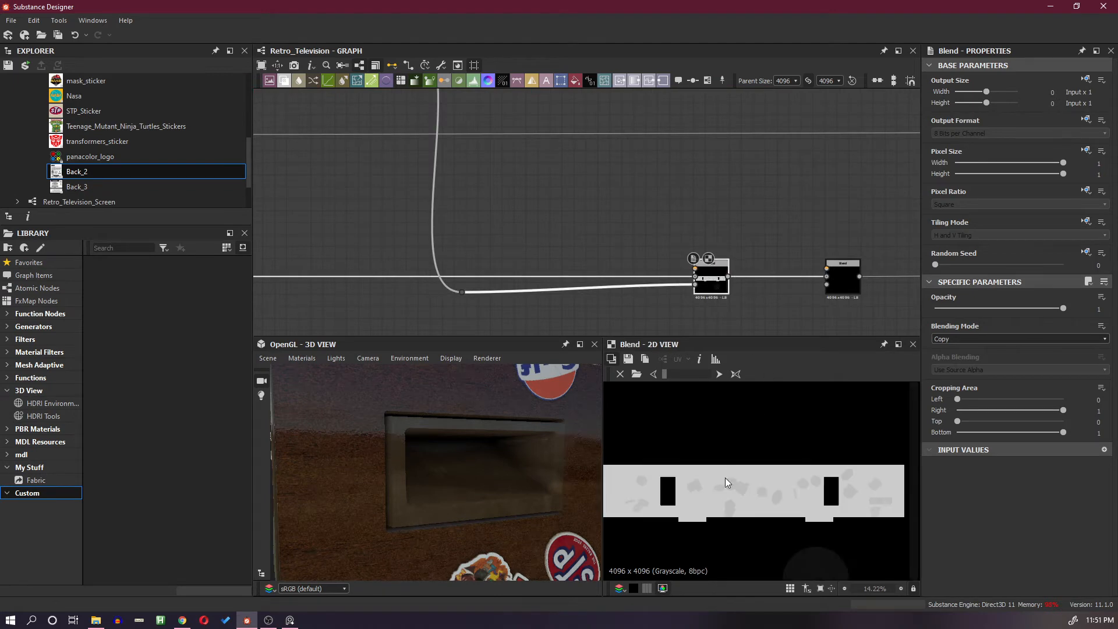
Compare the masked grayscale blend's output with the Picking Handles Albedo blend in the 2D view
{"action": "scroll", "coordinate": [701, 494], "scroll_direction": "up", "scroll_amount": 1}
{"action": "scroll", "coordinate": [702, 493], "scroll_direction": "up", "scroll_amount": 4}
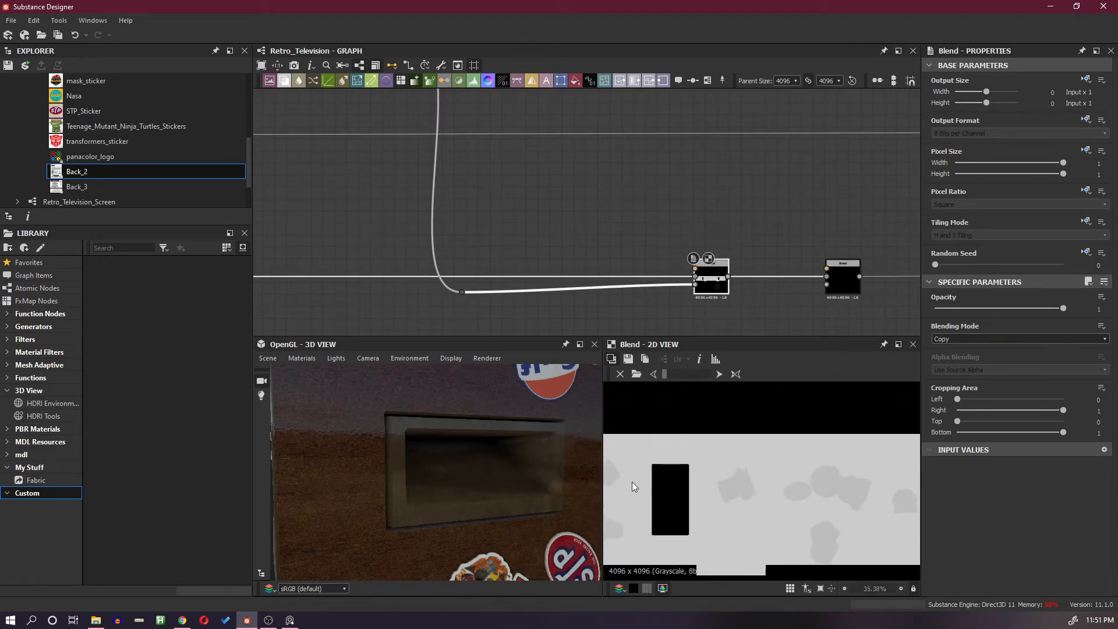
{"action": "scroll", "coordinate": [637, 270], "scroll_direction": "down", "scroll_amount": 3}
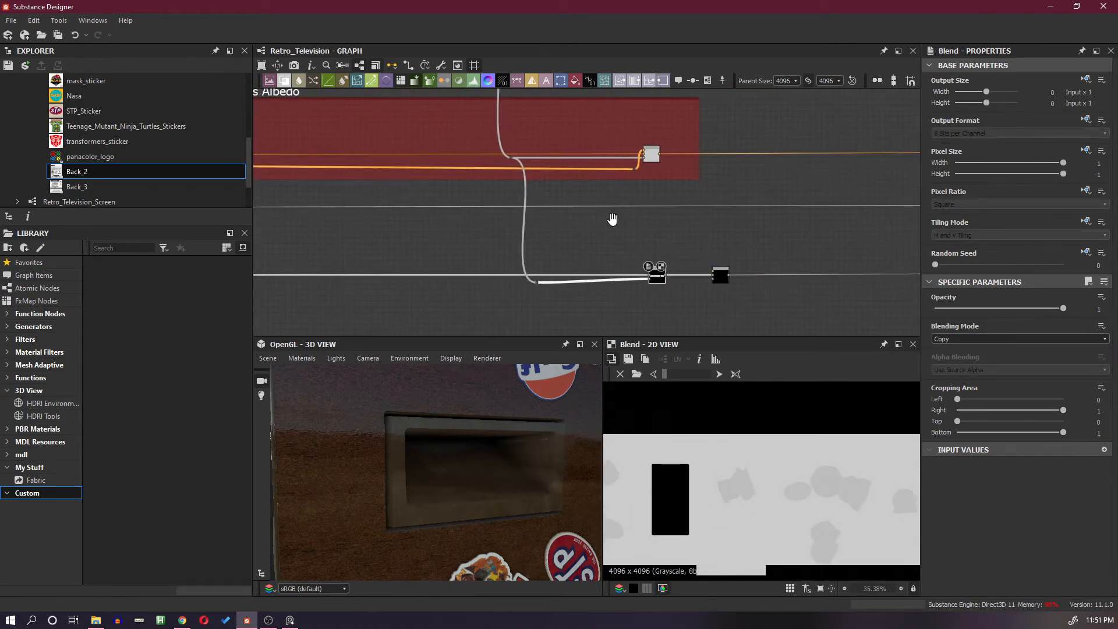
{"action": "scroll", "coordinate": [655, 255], "scroll_direction": "up", "scroll_amount": 2}
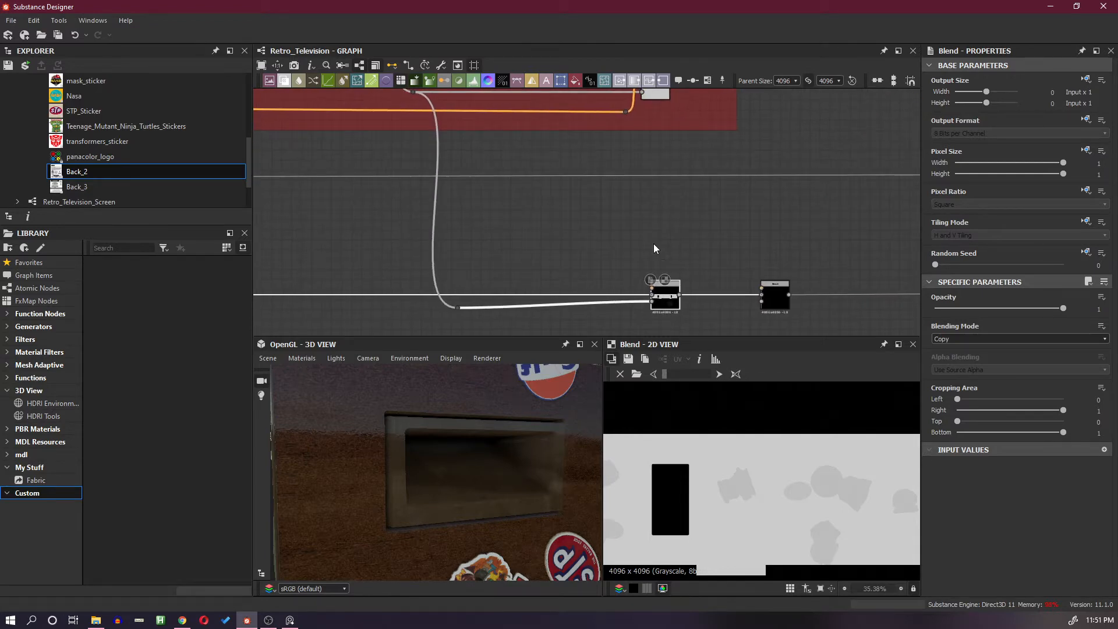
{"action": "scroll", "coordinate": [625, 240], "scroll_direction": "down", "scroll_amount": 3}
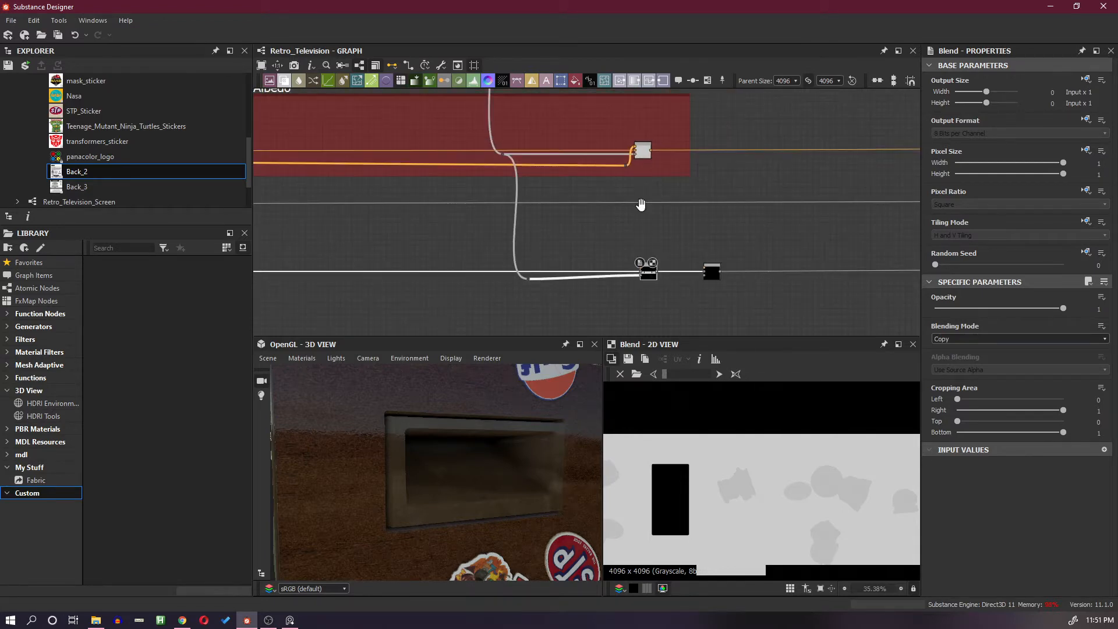
{"action": "middle_click_drag", "start_coordinate": [641, 204], "coordinate": [658, 252]}
{"action": "left_click", "coordinate": [657, 201]}
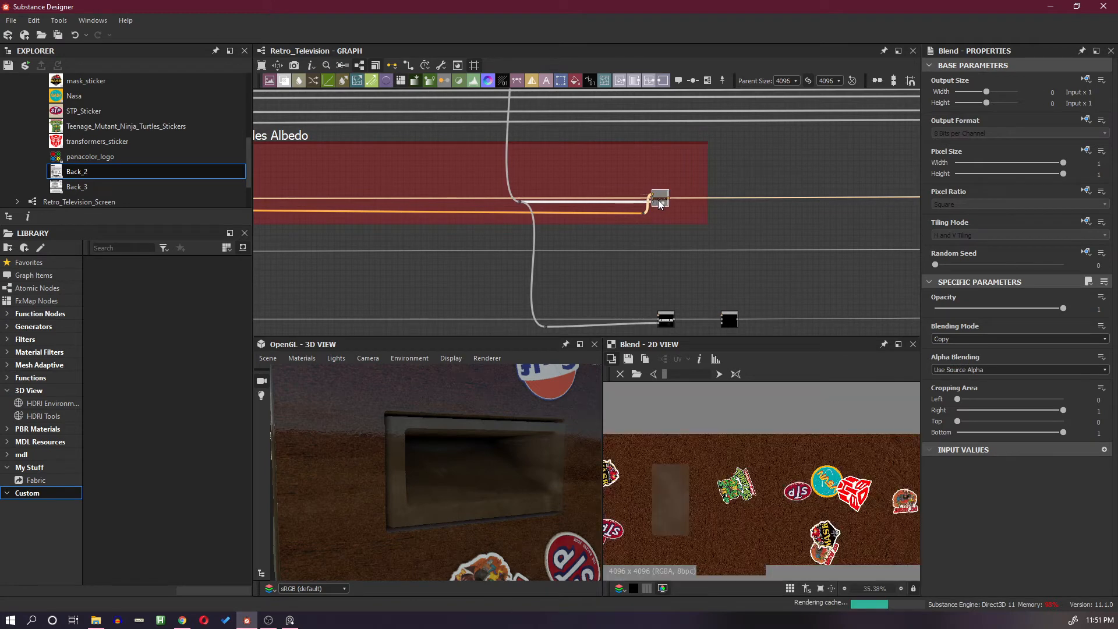
{"action": "left_click", "coordinate": [665, 320]}
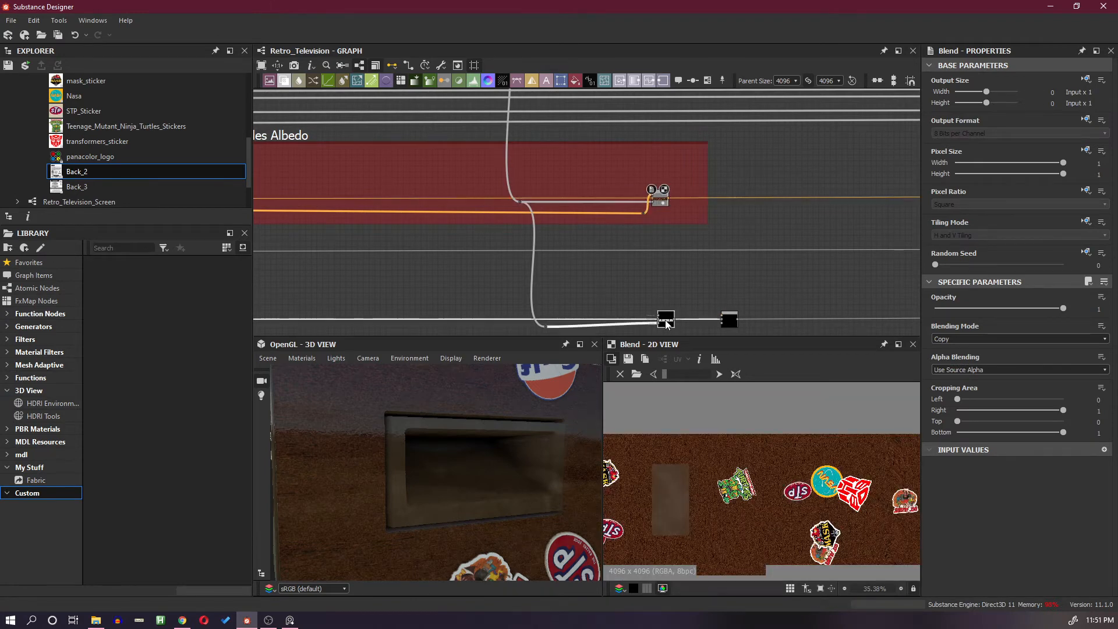
{"action": "scroll", "coordinate": [644, 312], "scroll_direction": "up", "scroll_amount": 1}
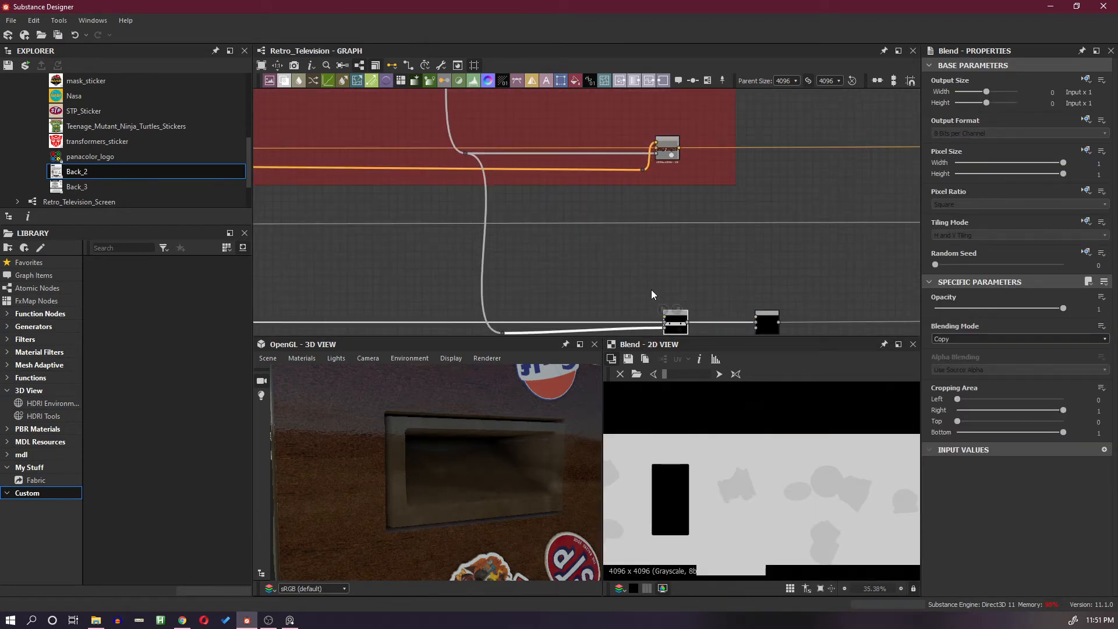
Add a Uniform Color node, connect it to the foreground of the picking handles' grayscale blend, and set its color mode to Grayscale
{"action": "scroll", "coordinate": [643, 282], "scroll_direction": "down", "scroll_amount": 1}
{"action": "key", "text": "space"}
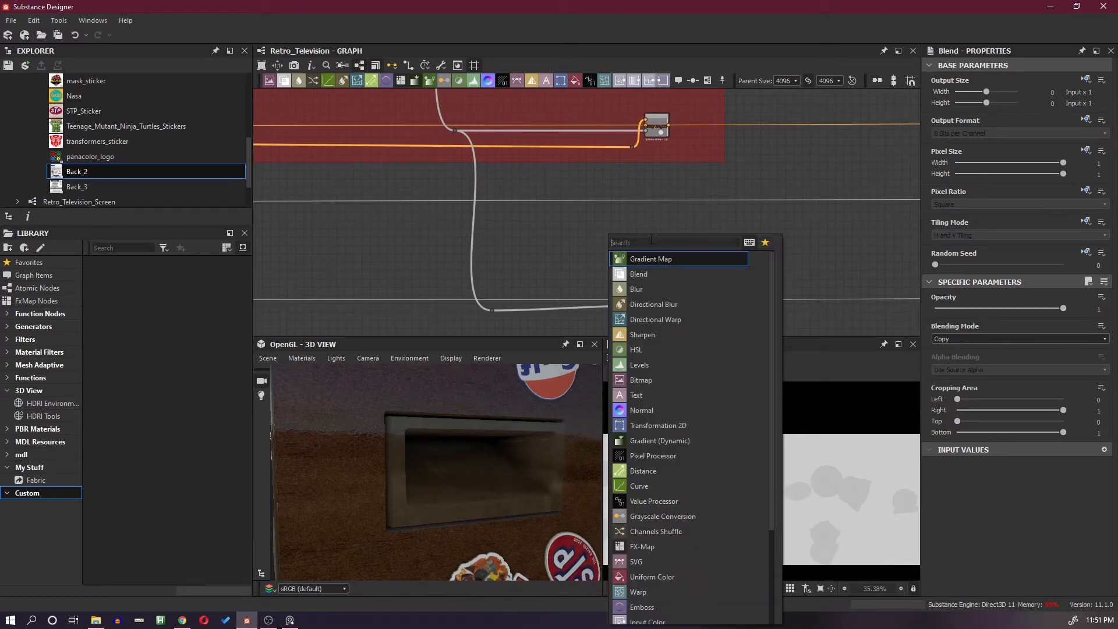
{"action": "type", "text": "u"}
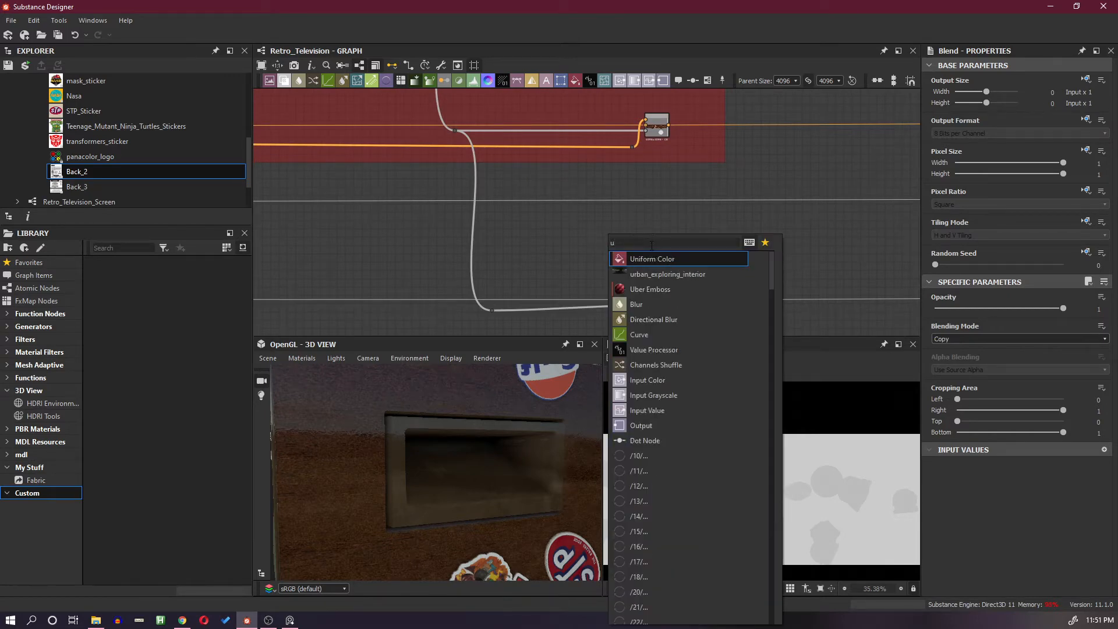
{"action": "key", "text": "Return"}
{"action": "left_click_drag", "start_coordinate": [609, 240], "coordinate": [654, 295]}
{"action": "left_click", "coordinate": [1077, 309]}
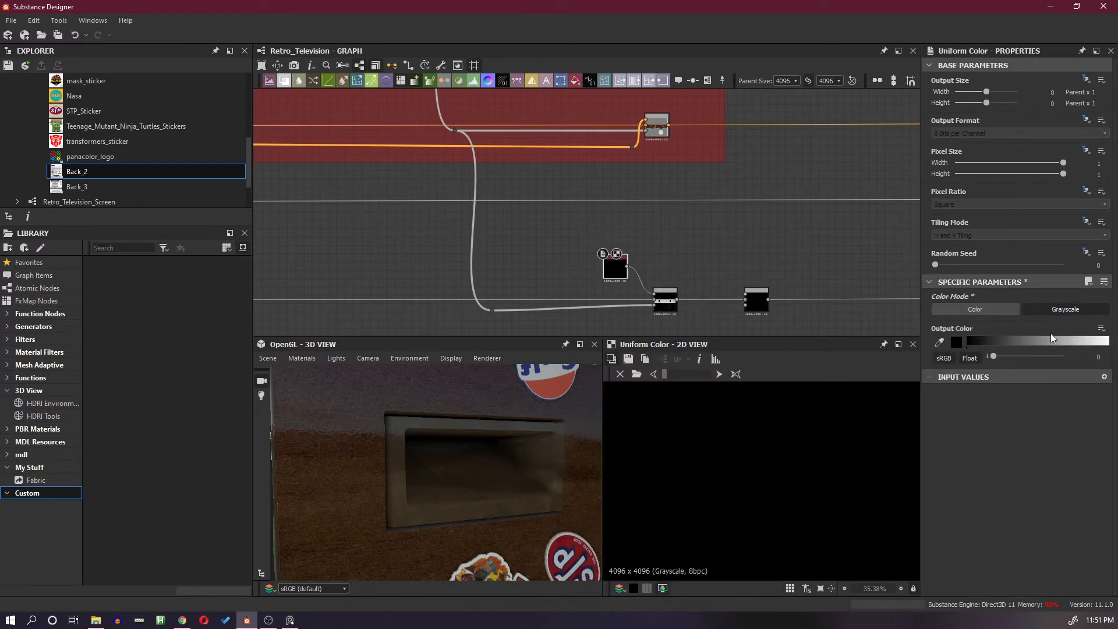
Set the Uniform Color node's output luminance to 0.66 for the picking handles
{"action": "left_click_drag", "start_coordinate": [1007, 358], "coordinate": [1053, 356]}
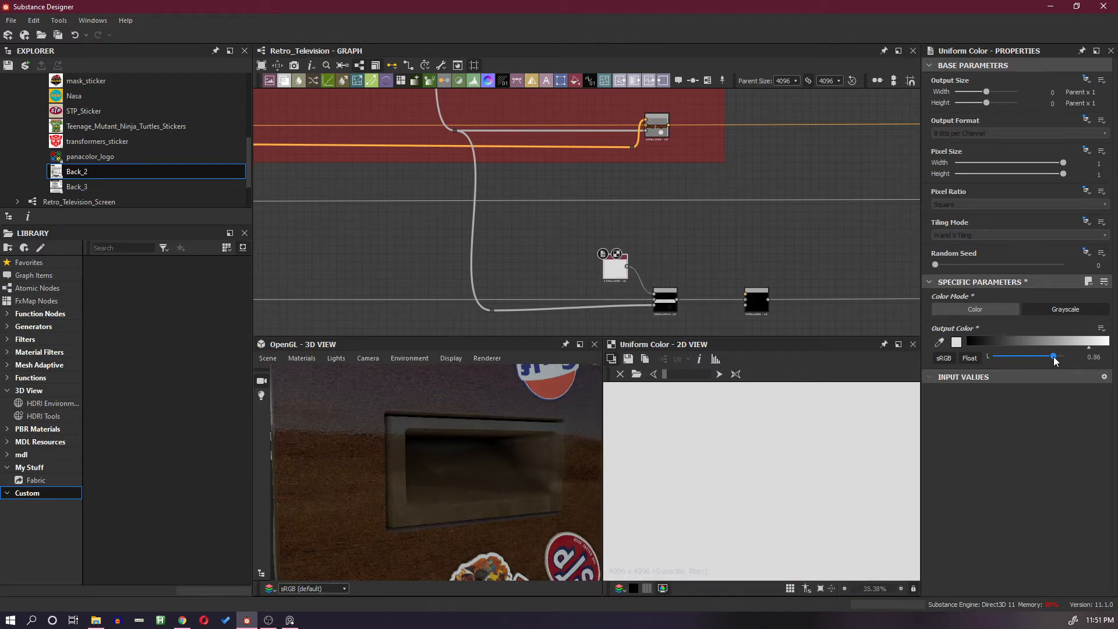
{"action": "left_click_drag", "start_coordinate": [1053, 356], "coordinate": [1048, 356]}
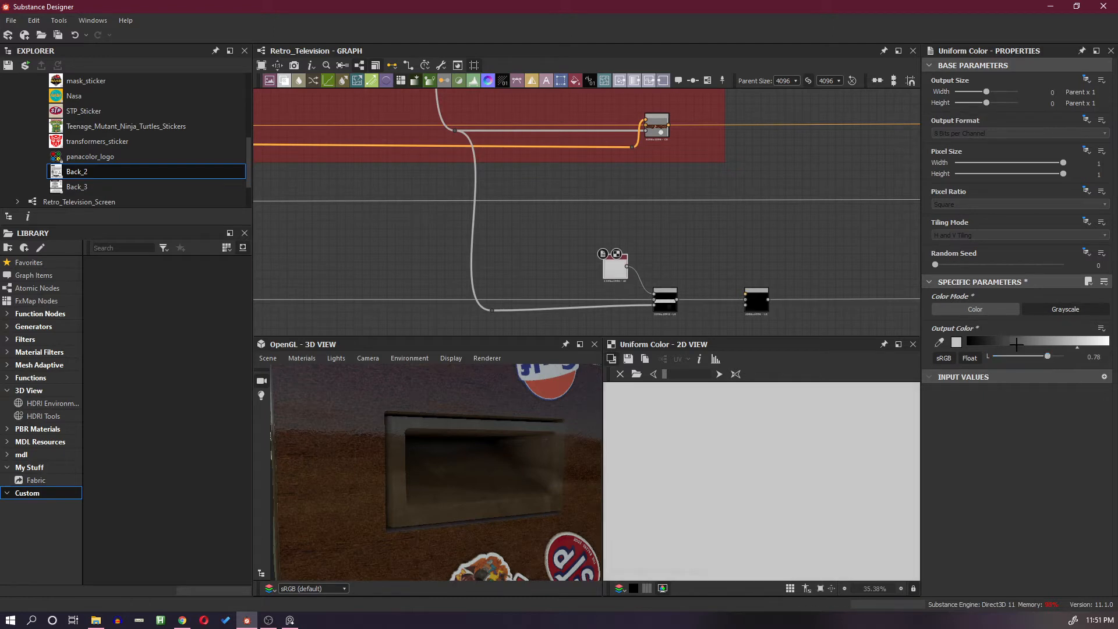
{"action": "scroll", "coordinate": [710, 233], "scroll_direction": "down", "scroll_amount": 4}
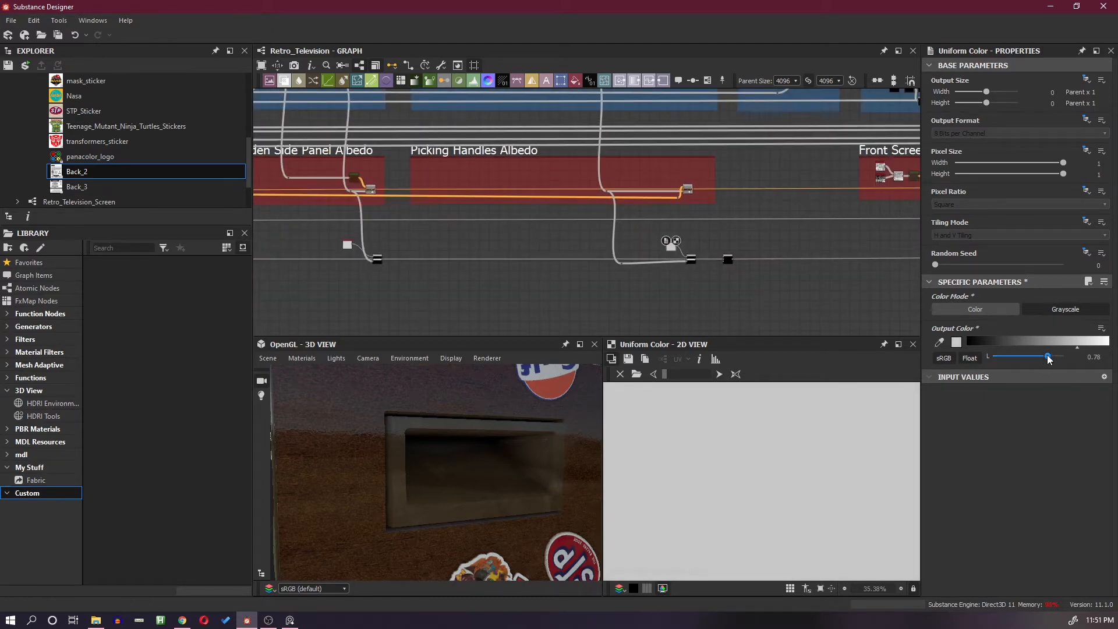
{"action": "left_click_drag", "start_coordinate": [1048, 357], "coordinate": [1037, 356]}
{"action": "scroll", "coordinate": [804, 231], "scroll_direction": "down", "scroll_amount": 2}
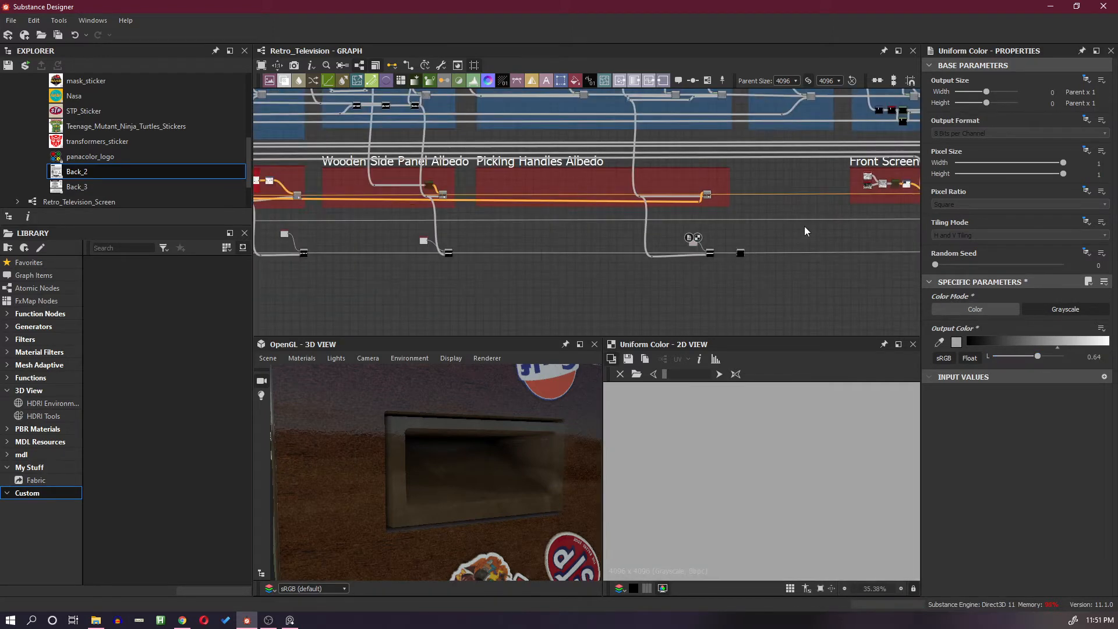
{"action": "middle_click_drag", "start_coordinate": [804, 227], "coordinate": [622, 251]}
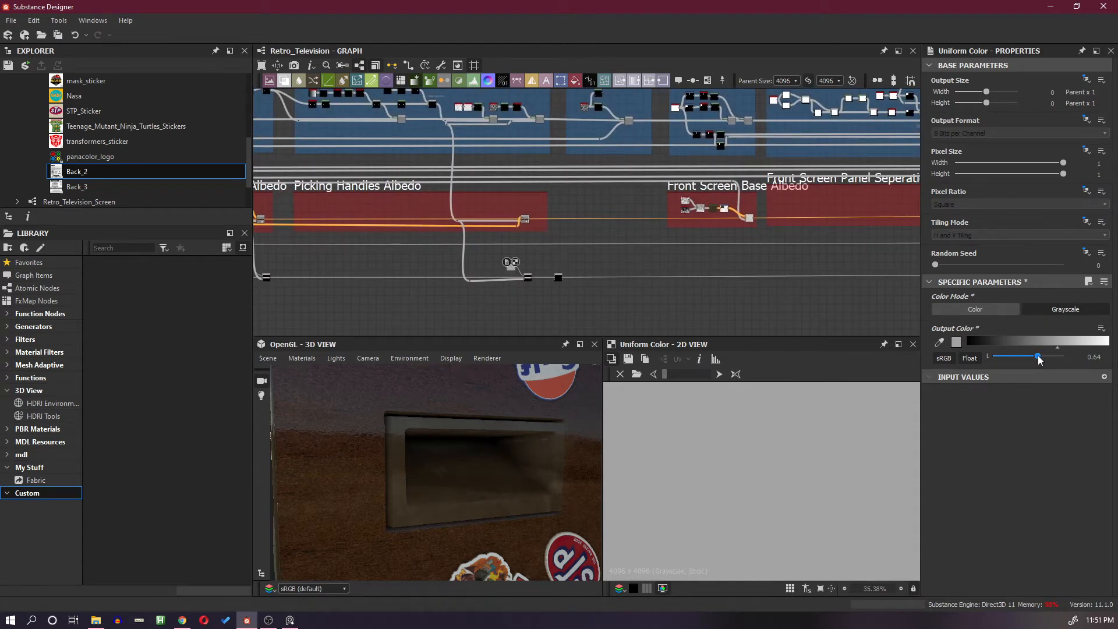
{"action": "left_click_drag", "start_coordinate": [1038, 357], "coordinate": [1039, 356]}
Move the next blend node on the lower chain beneath the Front Screen Base Albedo frame
{"action": "left_click_drag", "start_coordinate": [562, 279], "coordinate": [785, 277]}
{"action": "scroll", "coordinate": [515, 446], "scroll_direction": "down", "scroll_amount": 5}
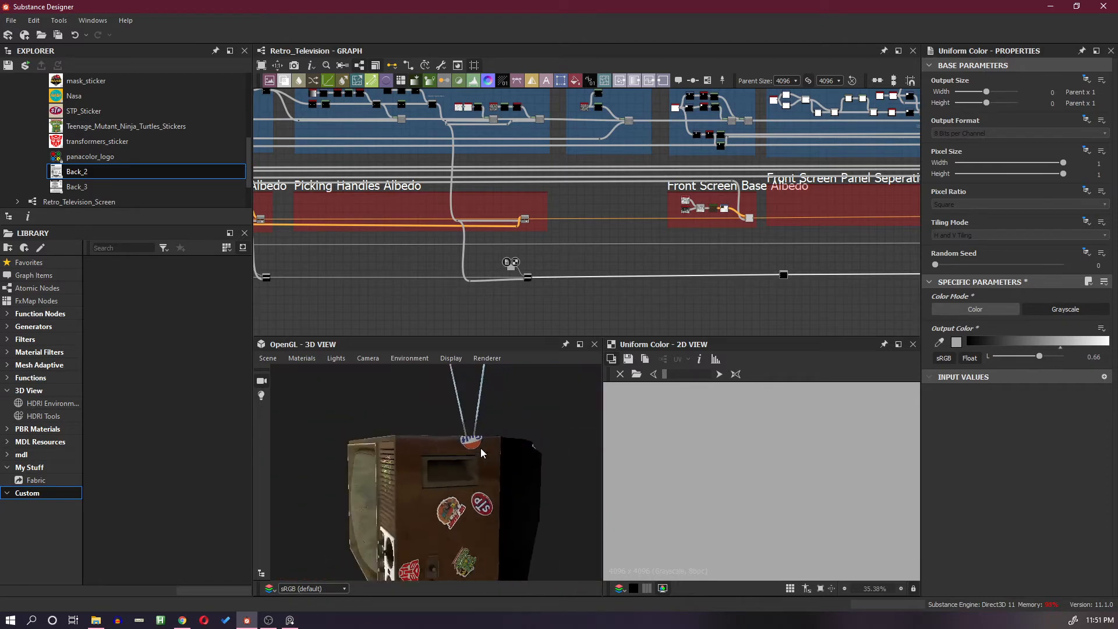
{"action": "left_click_drag", "start_coordinate": [480, 449], "coordinate": [567, 494]}
{"action": "scroll", "coordinate": [675, 286], "scroll_direction": "down", "scroll_amount": 3}
{"action": "scroll", "coordinate": [684, 294], "scroll_direction": "down", "scroll_amount": 1}
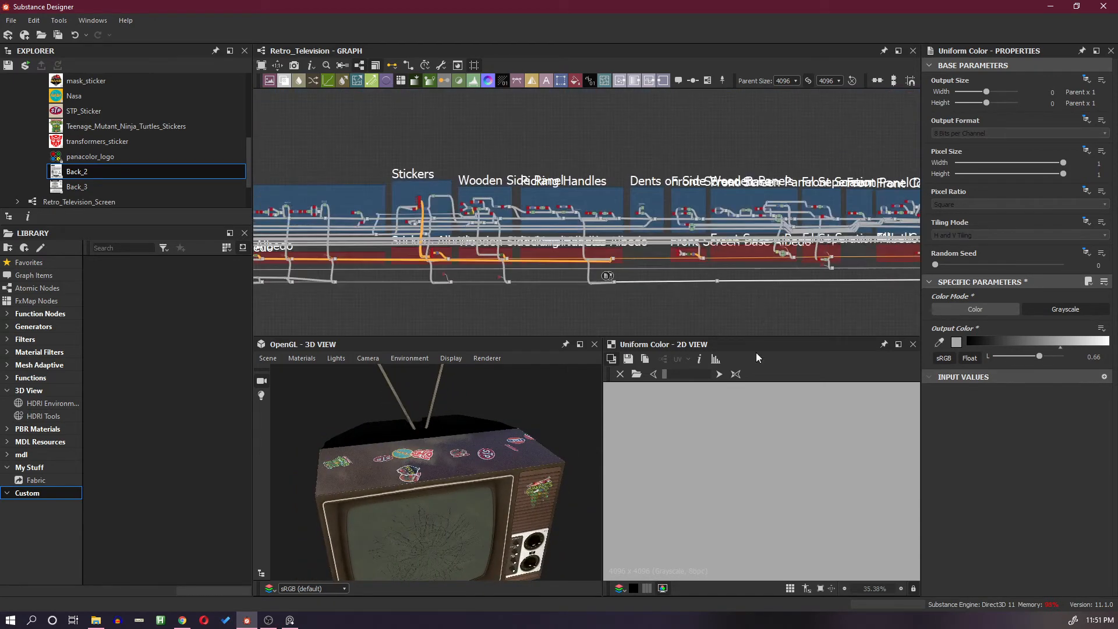
Compare the 2D outputs of the next blend node and the picking handles' grayscale blend
{"action": "scroll", "coordinate": [704, 294], "scroll_direction": "up", "scroll_amount": 5}
{"action": "left_click", "coordinate": [769, 262]}
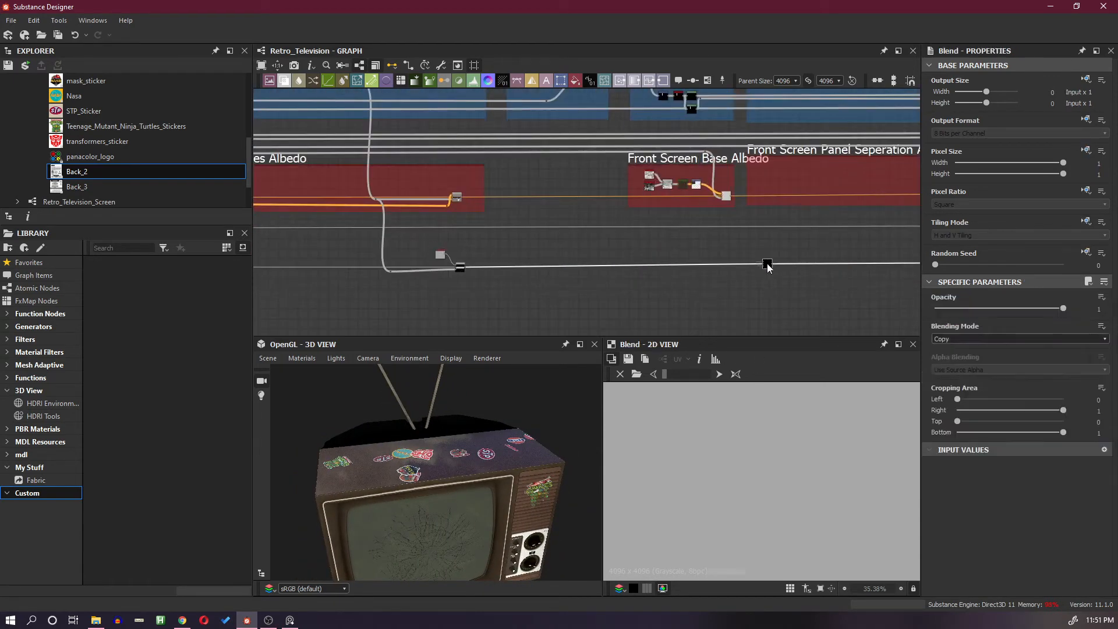
{"action": "scroll", "coordinate": [792, 444], "scroll_direction": "down", "scroll_amount": 6}
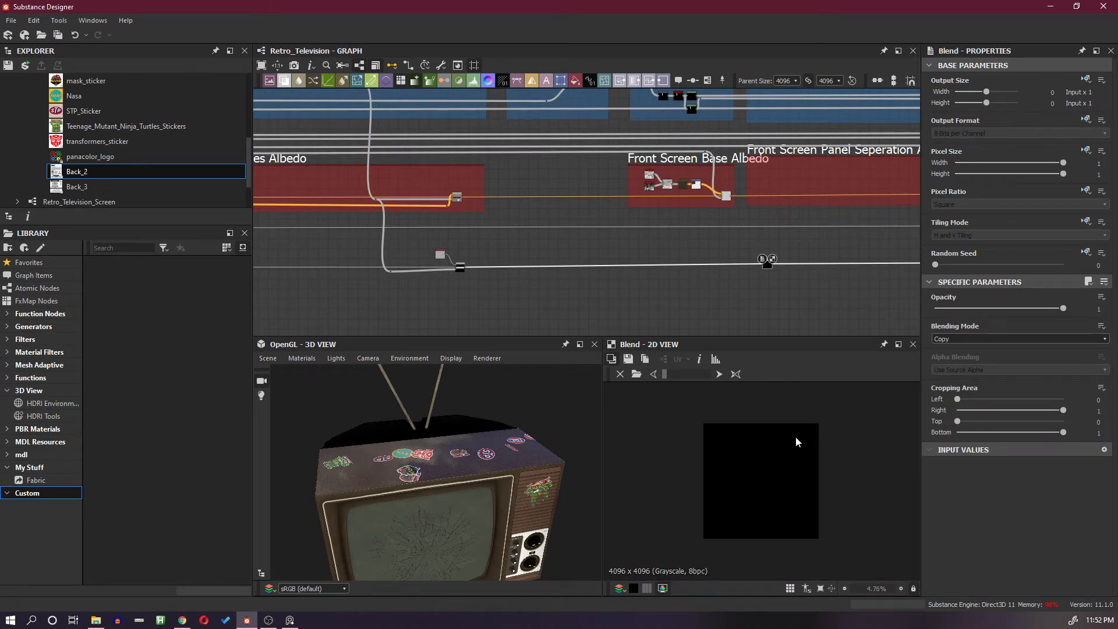
{"action": "left_click", "coordinate": [459, 268]}
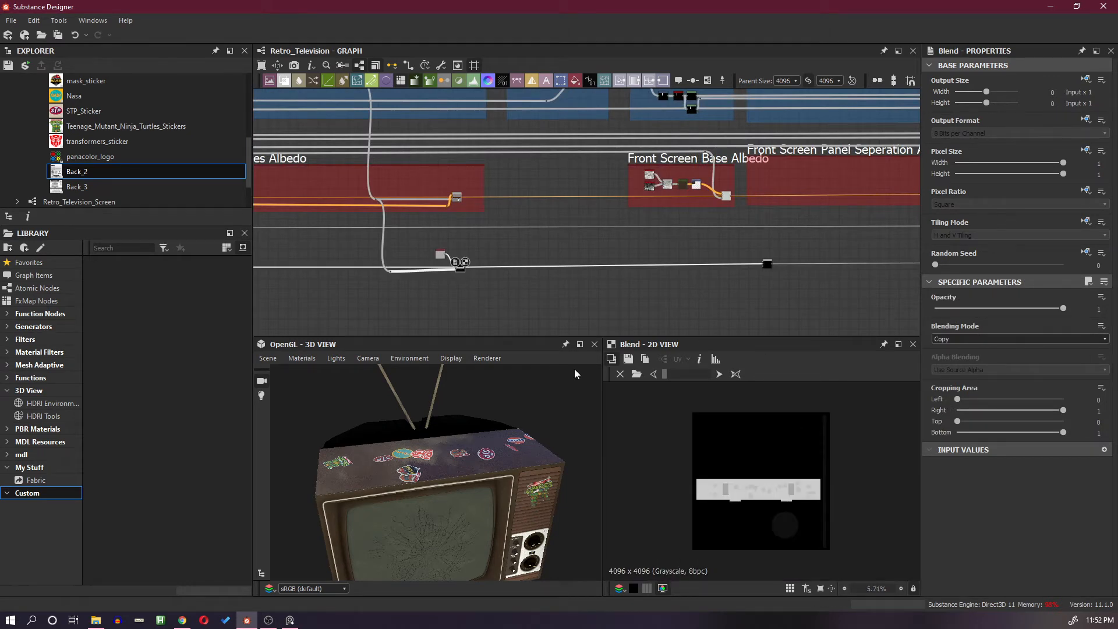
{"action": "scroll", "coordinate": [816, 482], "scroll_direction": "up", "scroll_amount": 2}
{"action": "scroll", "coordinate": [816, 482], "scroll_direction": "down", "scroll_amount": 1}
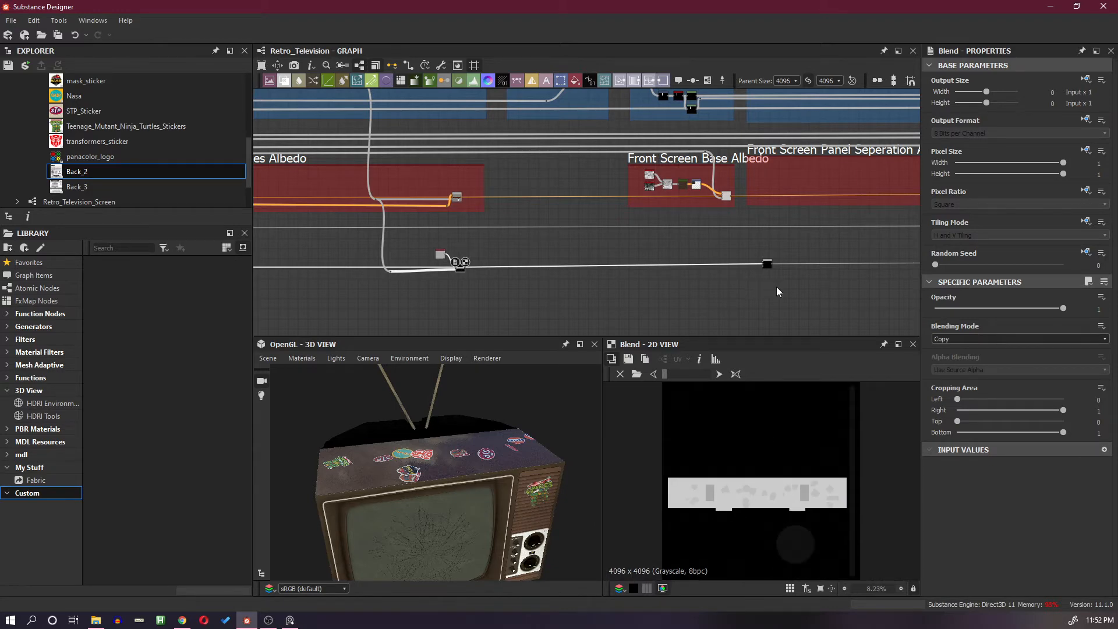
{"action": "scroll", "coordinate": [802, 291], "scroll_direction": "up", "scroll_amount": 2}
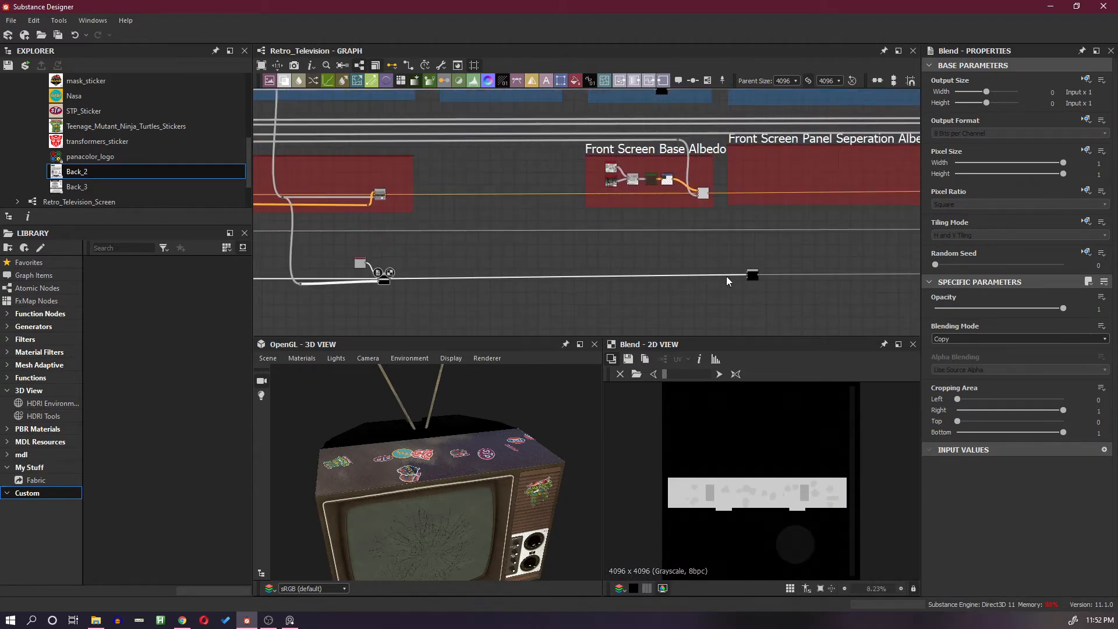
Shift the front screen's grayscale blend node closer to the Front Screen Base Albedo blend and level with its chain
{"action": "scroll", "coordinate": [737, 272], "scroll_direction": "up", "scroll_amount": 1}
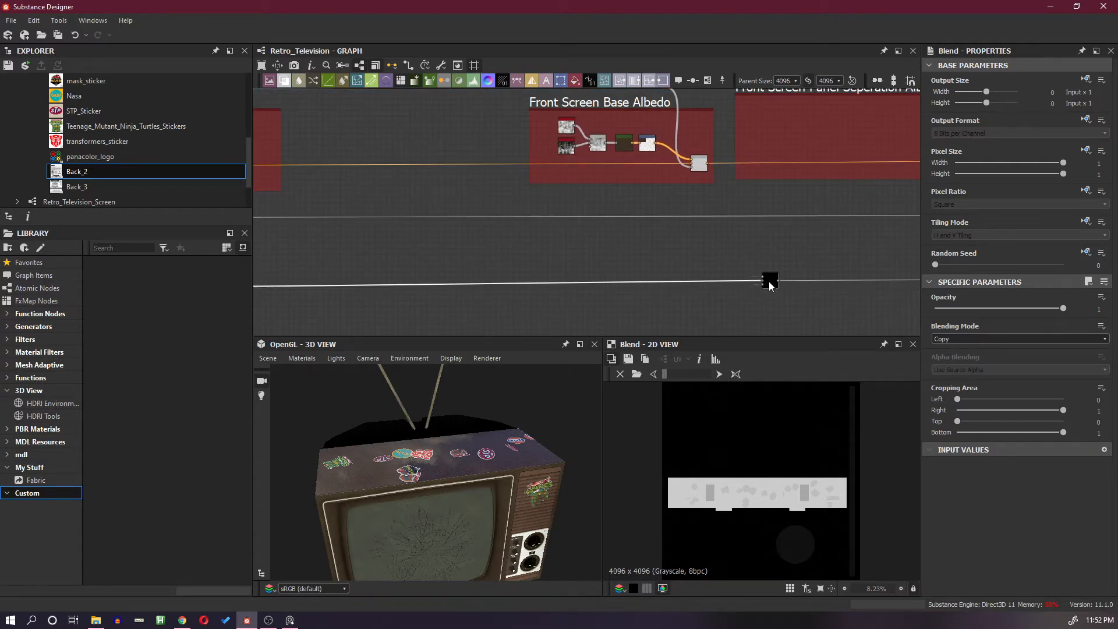
{"action": "left_click_drag", "start_coordinate": [768, 281], "coordinate": [724, 288]}
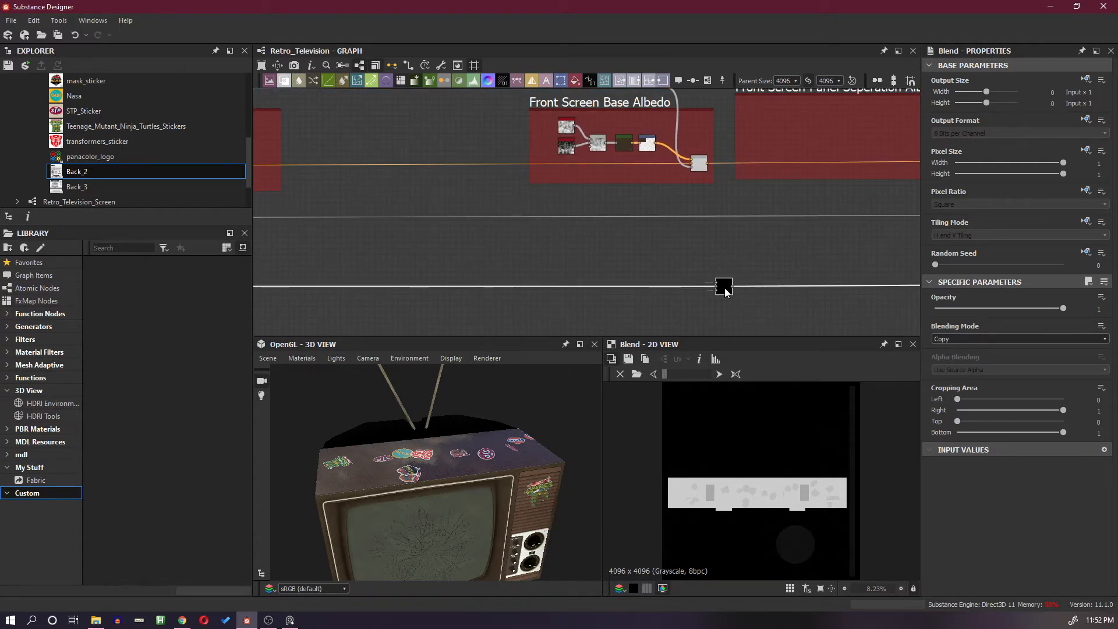
{"action": "left_click_drag", "start_coordinate": [457, 449], "coordinate": [525, 415]}
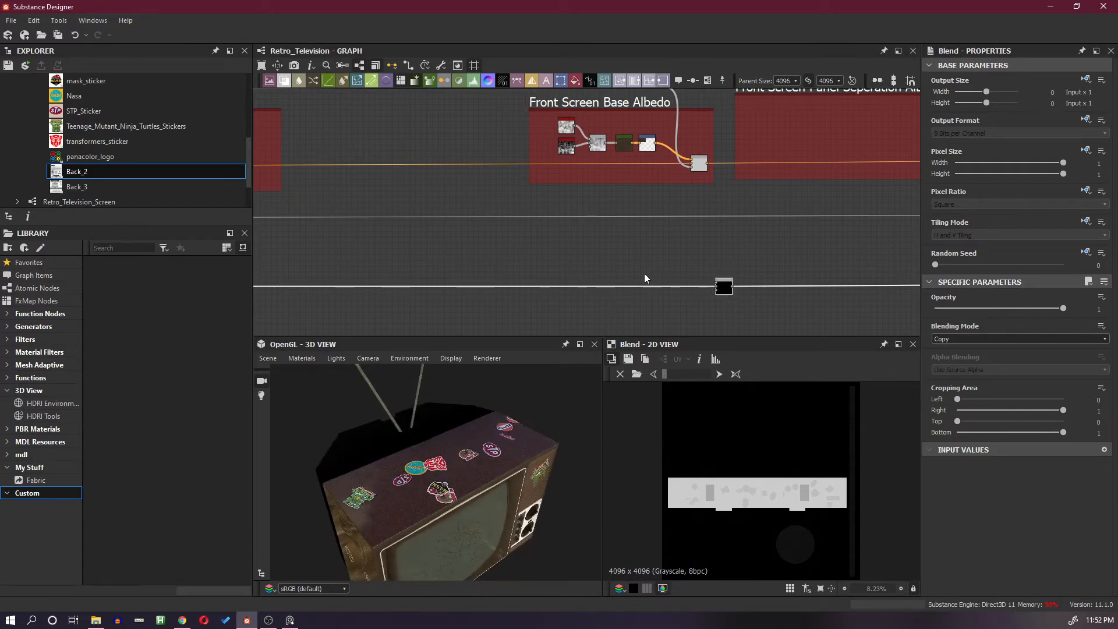
Examine the grayscale chain across the albedo frames and the Roughness output it feeds
{"action": "scroll", "coordinate": [644, 277], "scroll_direction": "down", "scroll_amount": 3}
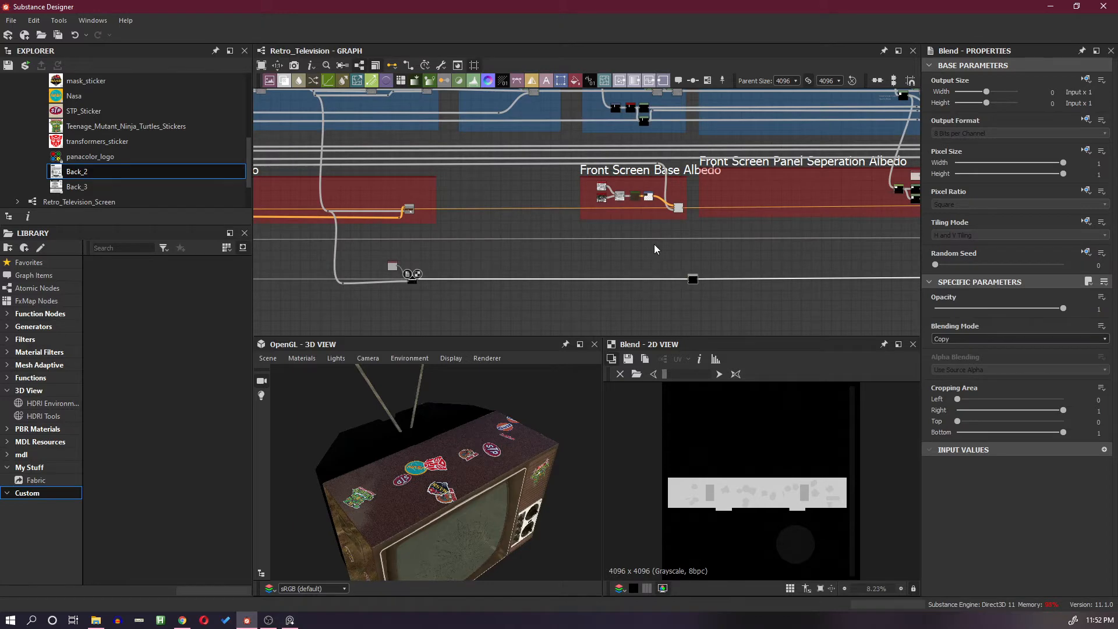
{"action": "scroll", "coordinate": [658, 255], "scroll_direction": "down", "scroll_amount": 2}
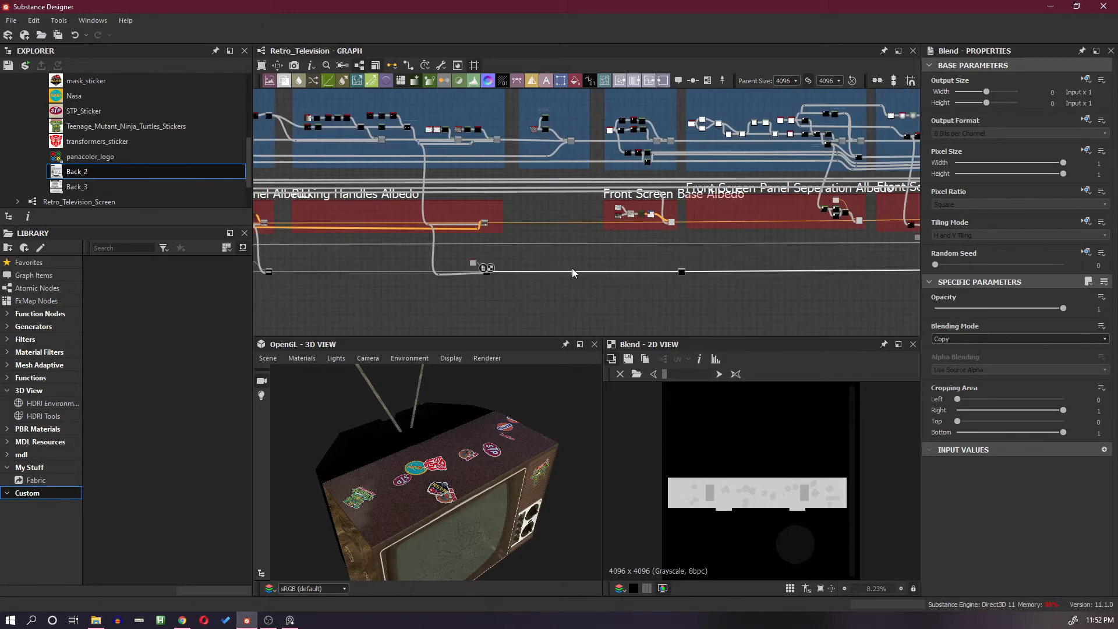
{"action": "middle_click_drag", "start_coordinate": [464, 265], "coordinate": [700, 259]}
{"action": "middle_click_drag", "start_coordinate": [355, 258], "coordinate": [703, 248]}
{"action": "middle_click_drag", "start_coordinate": [476, 251], "coordinate": [507, 267]}
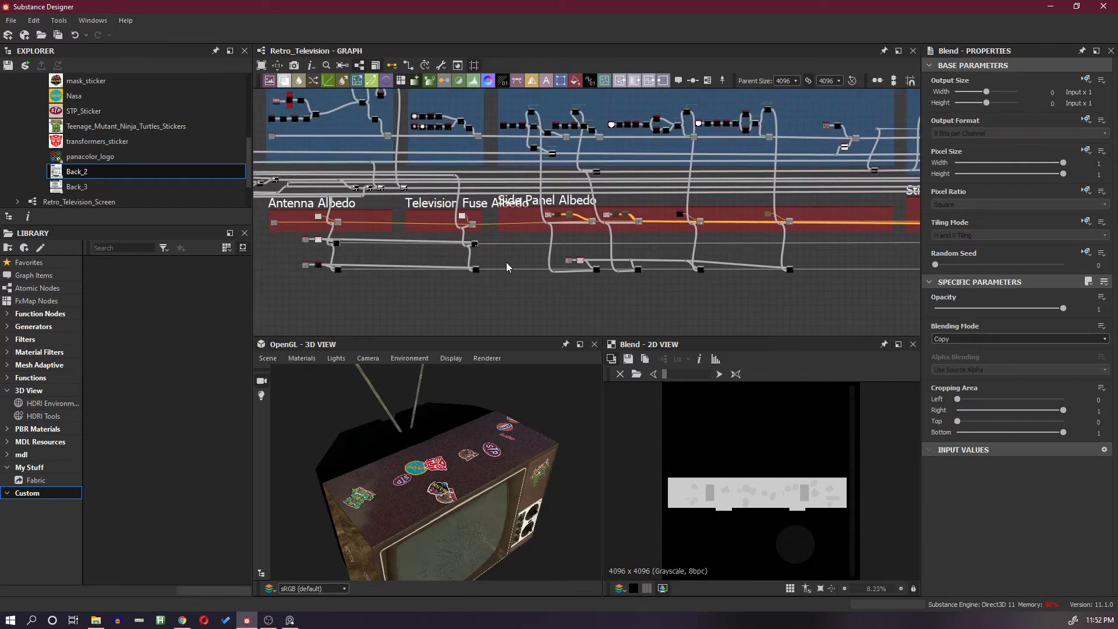
{"action": "scroll", "coordinate": [504, 252], "scroll_direction": "up", "scroll_amount": 2}
{"action": "middle_click_drag", "start_coordinate": [618, 248], "coordinate": [331, 262]}
{"action": "scroll", "coordinate": [592, 256], "scroll_direction": "up", "scroll_amount": 1}
{"action": "scroll", "coordinate": [637, 253], "scroll_direction": "down", "scroll_amount": 2}
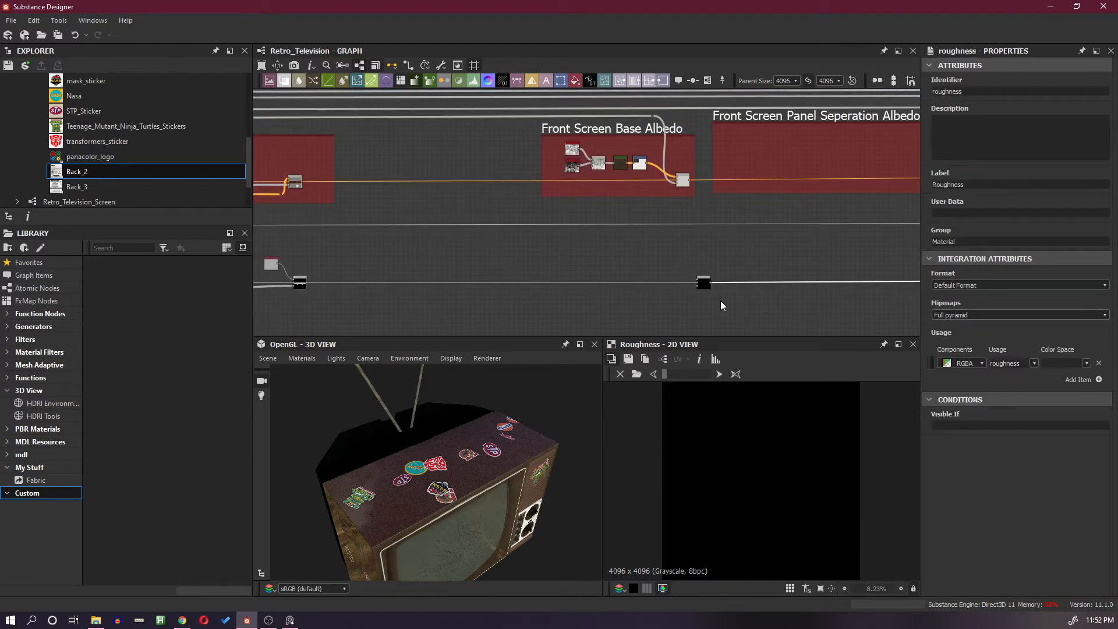
Set the blending mode of the blend below Front Screen Base Albedo to Add (Linear Dodge) and inspect the television screen in 3D
{"action": "left_click", "coordinate": [707, 282]}
{"action": "left_click", "coordinate": [976, 338]}
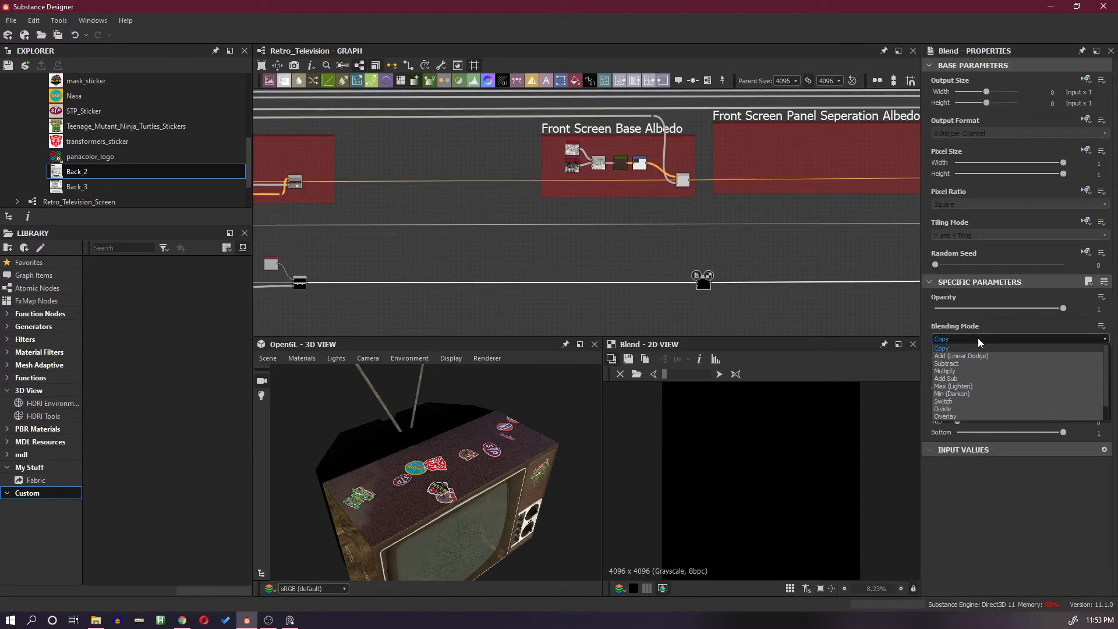
{"action": "left_click", "coordinate": [978, 356]}
{"action": "mouse_move", "coordinate": [518, 496]}
{"action": "left_mouse_down"}
{"action": "mouse_move", "coordinate": [484, 466]}
{"action": "mouse_move", "coordinate": [463, 419]}
{"action": "mouse_move", "coordinate": [462, 485]}
{"action": "mouse_move", "coordinate": [487, 474]}
{"action": "mouse_move", "coordinate": [487, 425]}
{"action": "mouse_move", "coordinate": [484, 481]}
{"action": "mouse_move", "coordinate": [652, 467]}
{"action": "mouse_move", "coordinate": [511, 466]}
{"action": "mouse_move", "coordinate": [511, 432]}
{"action": "mouse_move", "coordinate": [410, 448]}
{"action": "mouse_move", "coordinate": [394, 490]}
{"action": "mouse_move", "coordinate": [269, 480]}
{"action": "mouse_move", "coordinate": [256, 511]}
{"action": "mouse_move", "coordinate": [512, 465]}
{"action": "mouse_move", "coordinate": [495, 446]}
{"action": "left_mouse_up"}
{"action": "scroll", "coordinate": [462, 484], "scroll_direction": "up", "scroll_amount": 3}
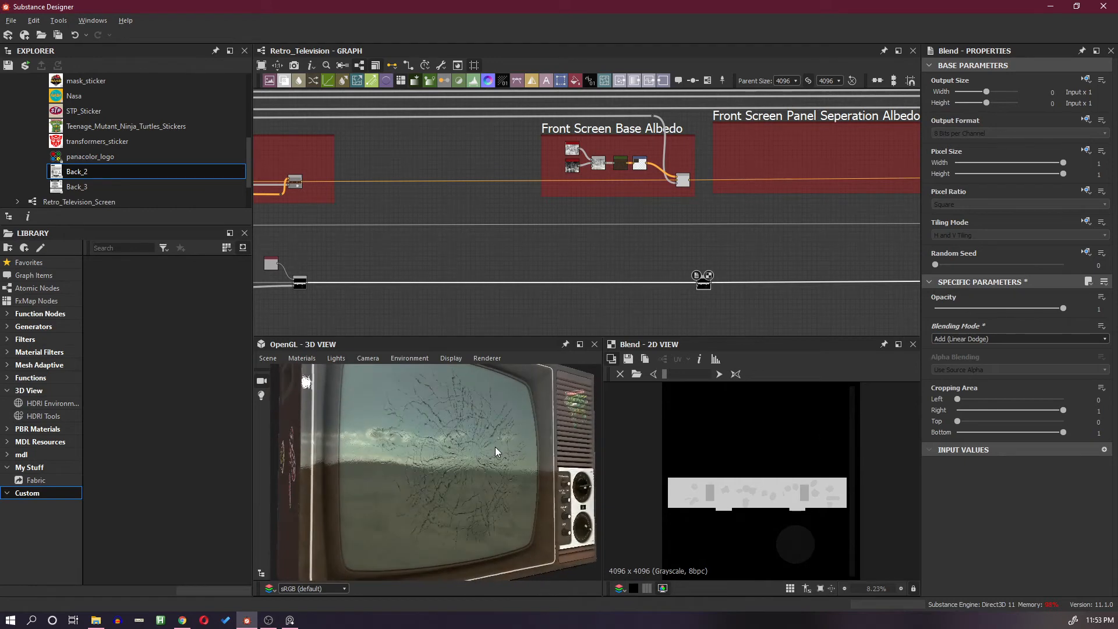
Shift the Add blend further along the grayscale chain and insert a new Blend node before it, below Front Screen Base Albedo
{"action": "scroll", "coordinate": [712, 236], "scroll_direction": "down", "scroll_amount": 1}
{"action": "scroll", "coordinate": [699, 239], "scroll_direction": "down", "scroll_amount": 1}
{"action": "scroll", "coordinate": [699, 234], "scroll_direction": "up", "scroll_amount": 3}
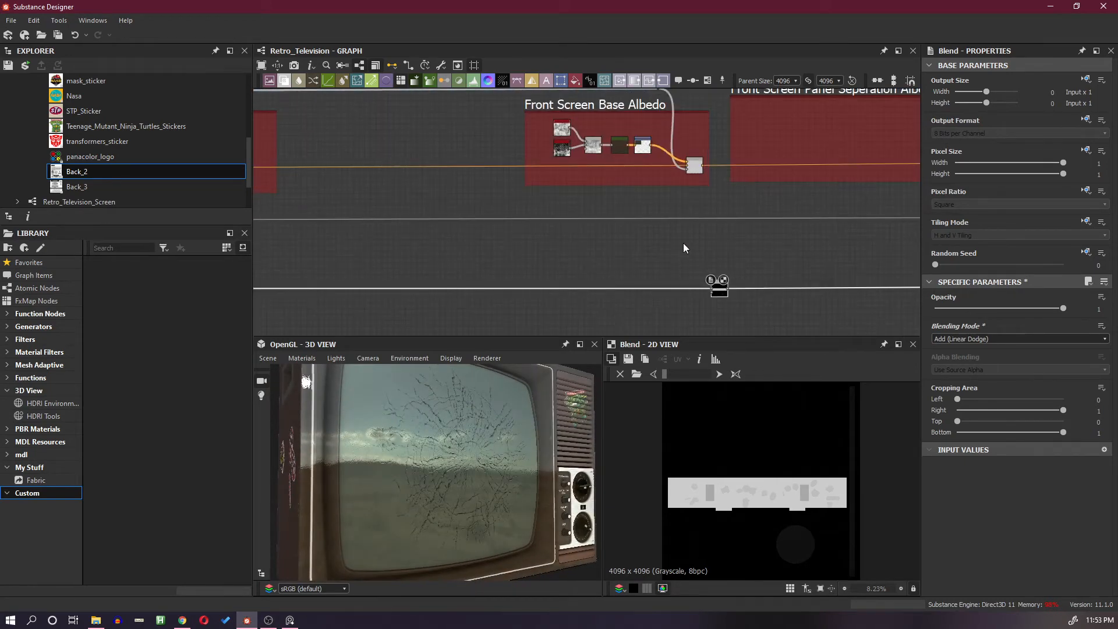
{"action": "scroll", "coordinate": [701, 233], "scroll_direction": "down", "scroll_amount": 2}
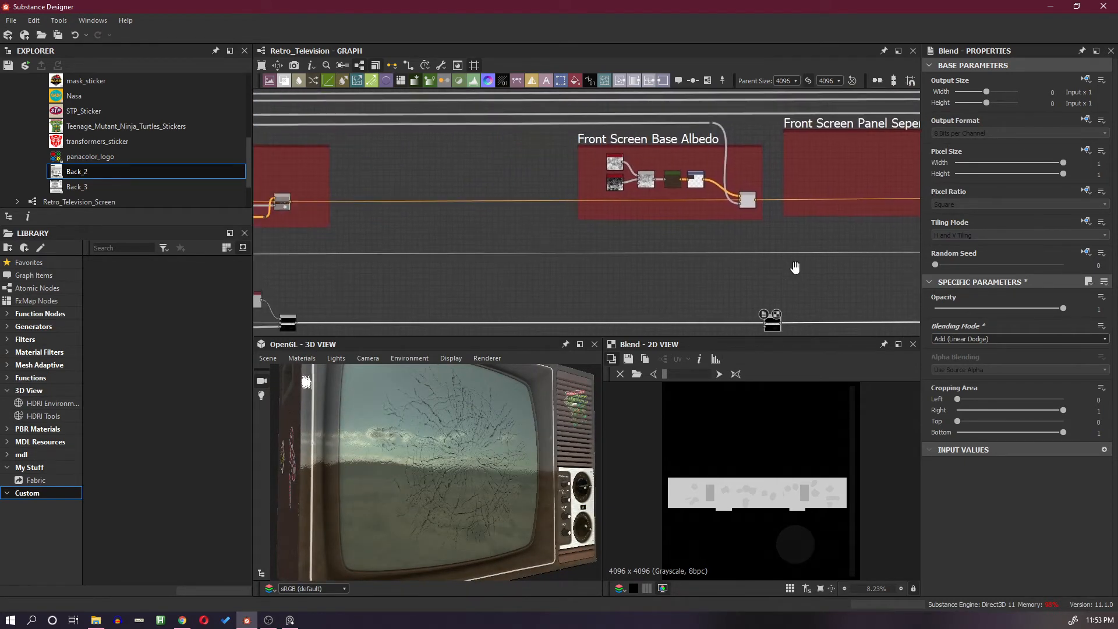
{"action": "scroll", "coordinate": [714, 254], "scroll_direction": "up", "scroll_amount": 4}
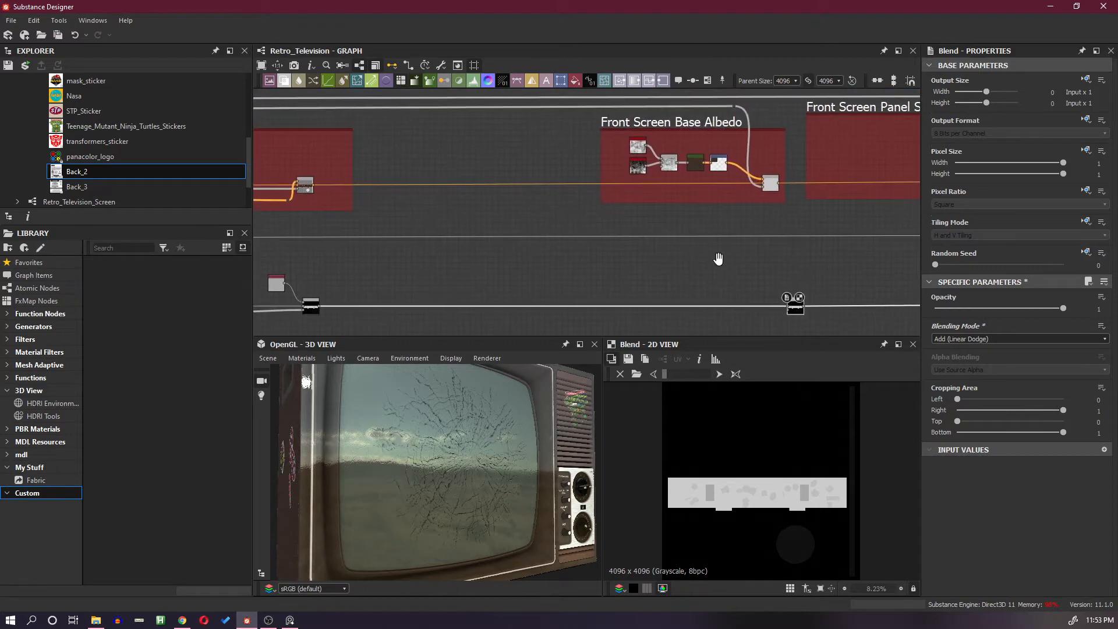
{"action": "left_click_drag", "start_coordinate": [775, 314], "coordinate": [833, 313]}
{"action": "left_click", "coordinate": [771, 313]}
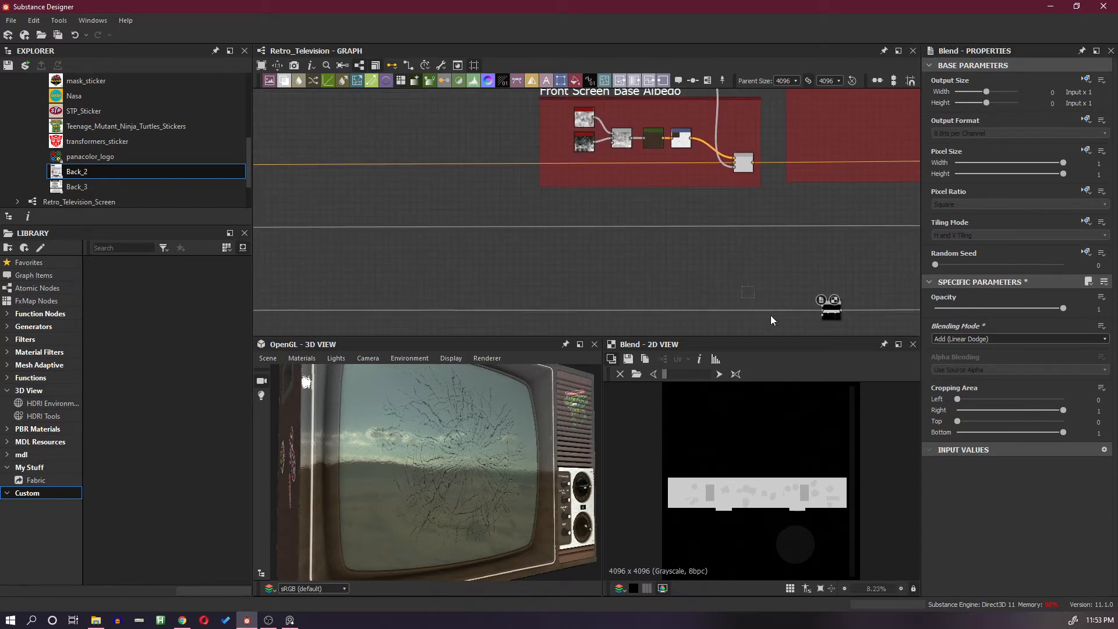
{"action": "key", "text": "space"}
{"action": "left_click", "coordinate": [808, 282]}
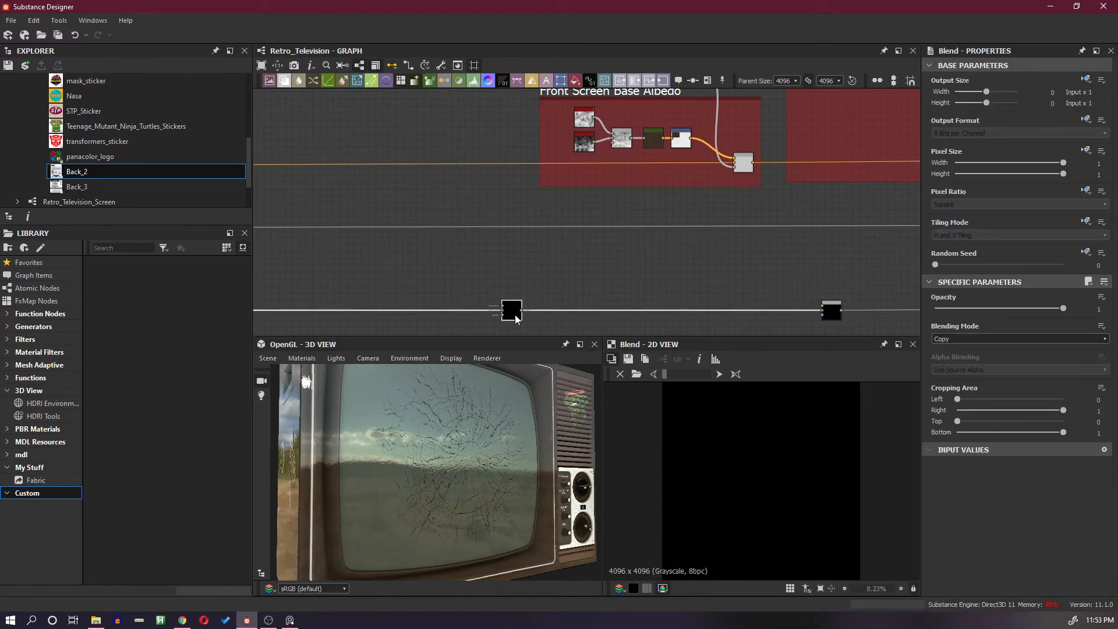
{"action": "left_click_drag", "start_coordinate": [514, 314], "coordinate": [767, 315]}
Branch the front screen mask link with a dot node, connect it to the new blend's opacity input, and inspect the blend's 2D output
{"action": "left_click", "coordinate": [716, 136], "text": "alt"}
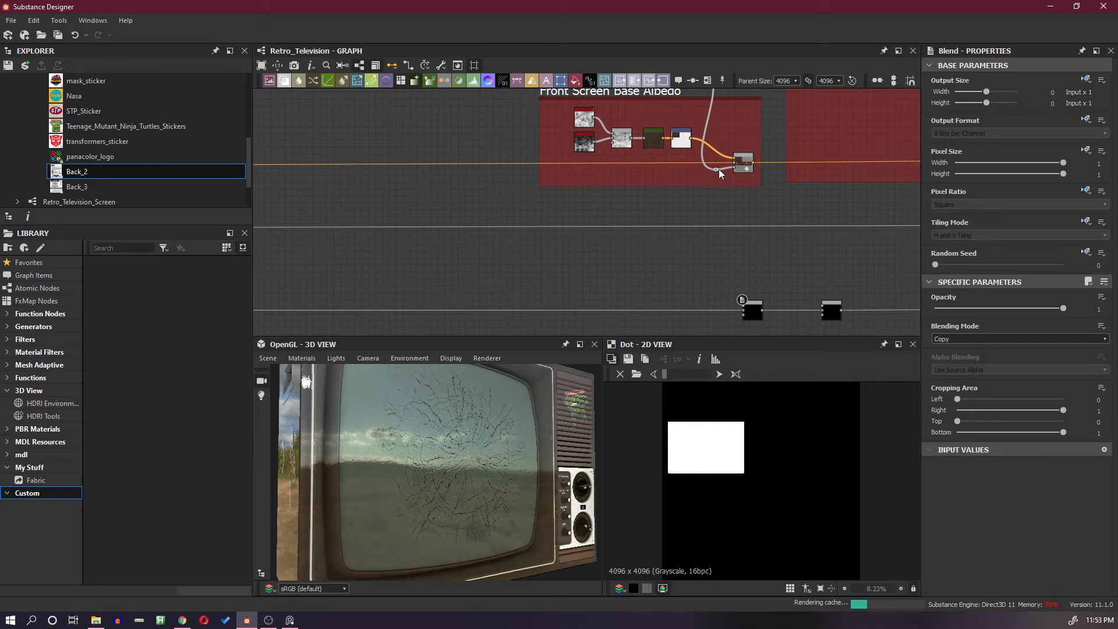
{"action": "left_click_drag", "start_coordinate": [718, 169], "coordinate": [741, 316]}
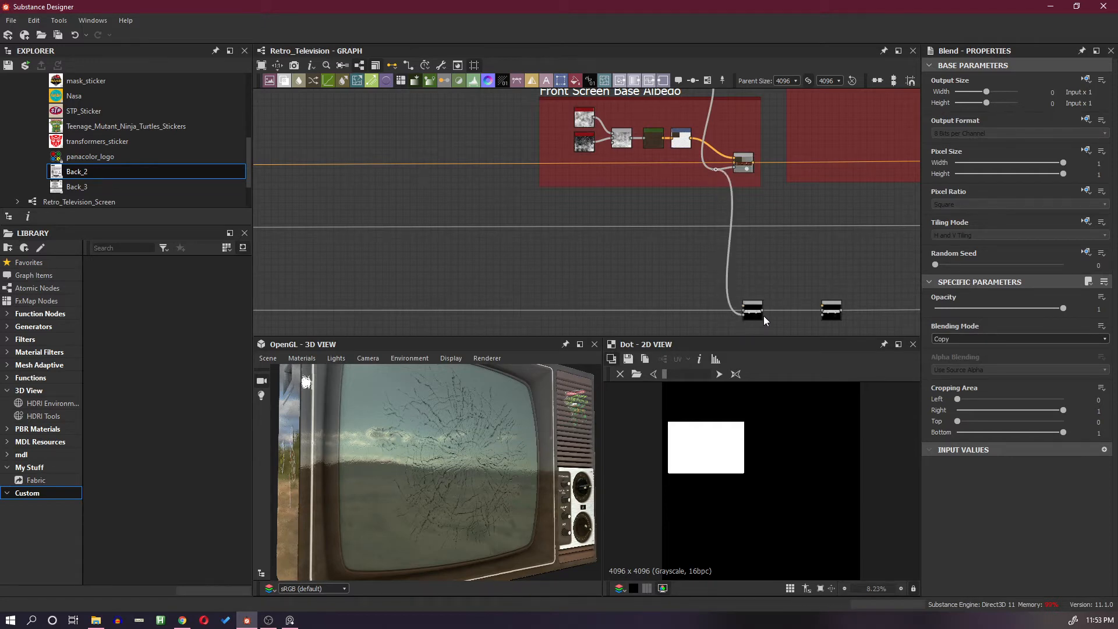
{"action": "scroll", "coordinate": [763, 316], "scroll_direction": "up", "scroll_amount": 2}
{"action": "left_click", "coordinate": [748, 317]}
{"action": "scroll", "coordinate": [780, 483], "scroll_direction": "down", "scroll_amount": 2}
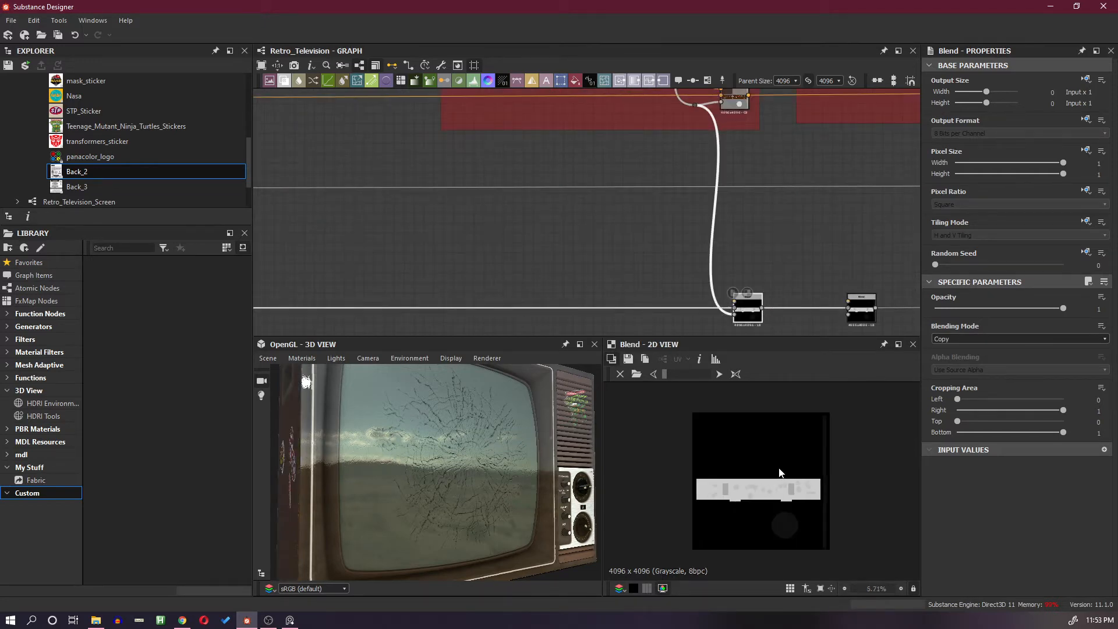
{"action": "scroll", "coordinate": [775, 492], "scroll_direction": "up", "scroll_amount": 4}
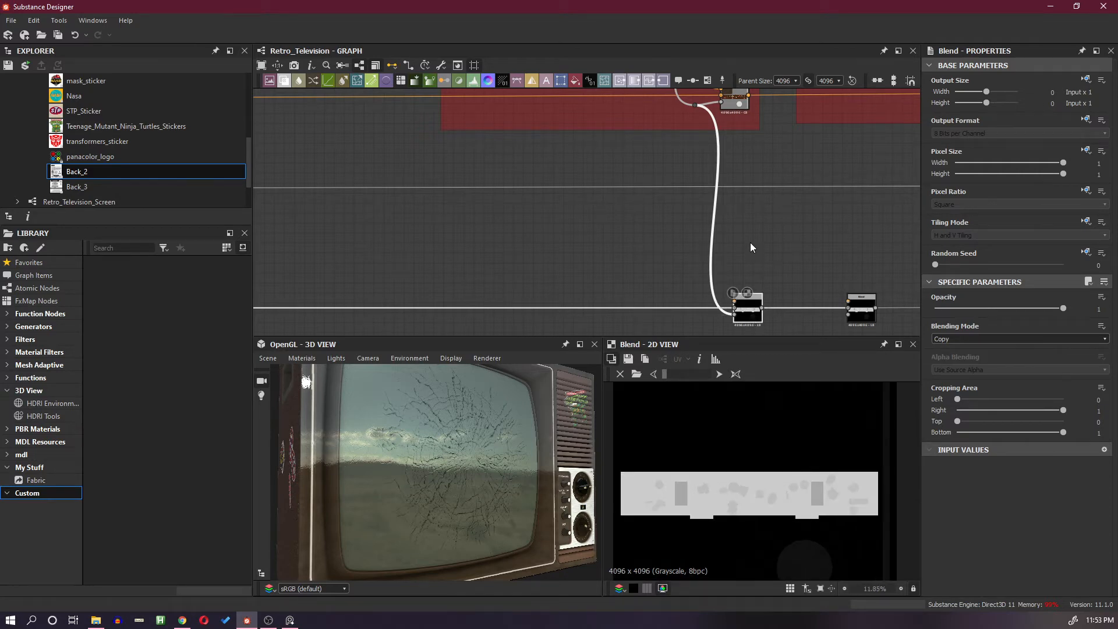
{"action": "scroll", "coordinate": [743, 226], "scroll_direction": "down", "scroll_amount": 4}
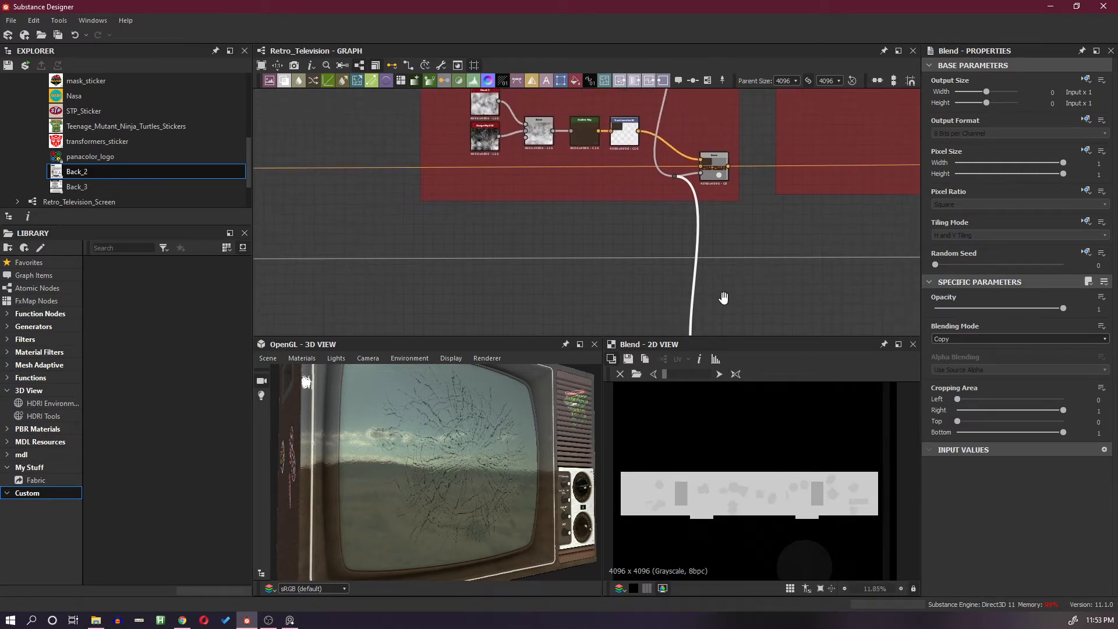
{"action": "scroll", "coordinate": [726, 243], "scroll_direction": "up", "scroll_amount": 3}
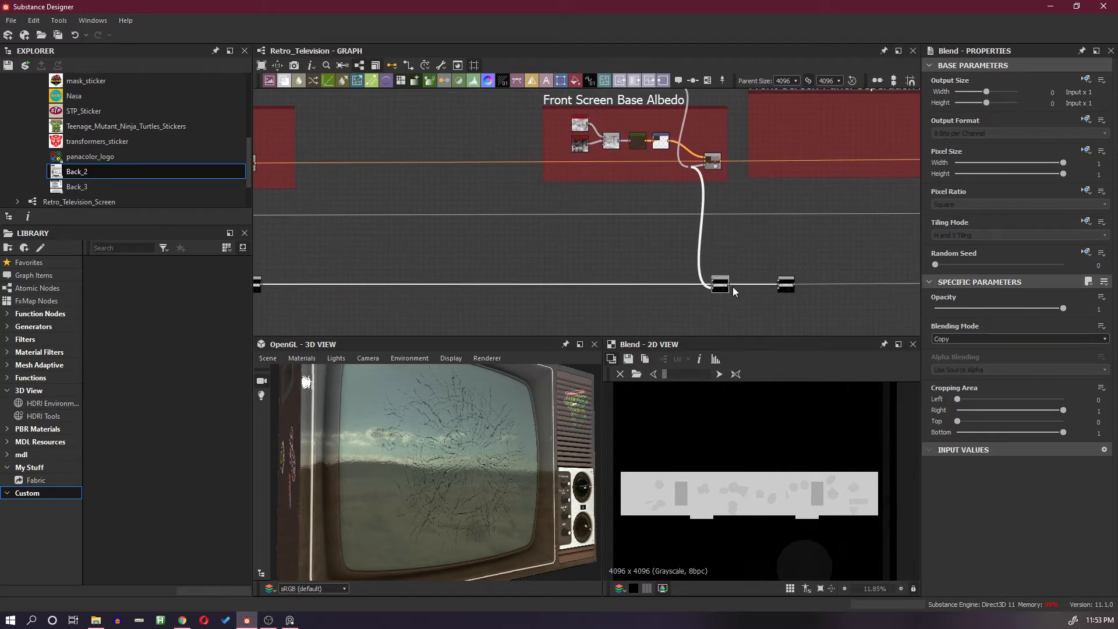
{"action": "scroll", "coordinate": [725, 239], "scroll_direction": "up", "scroll_amount": 3}
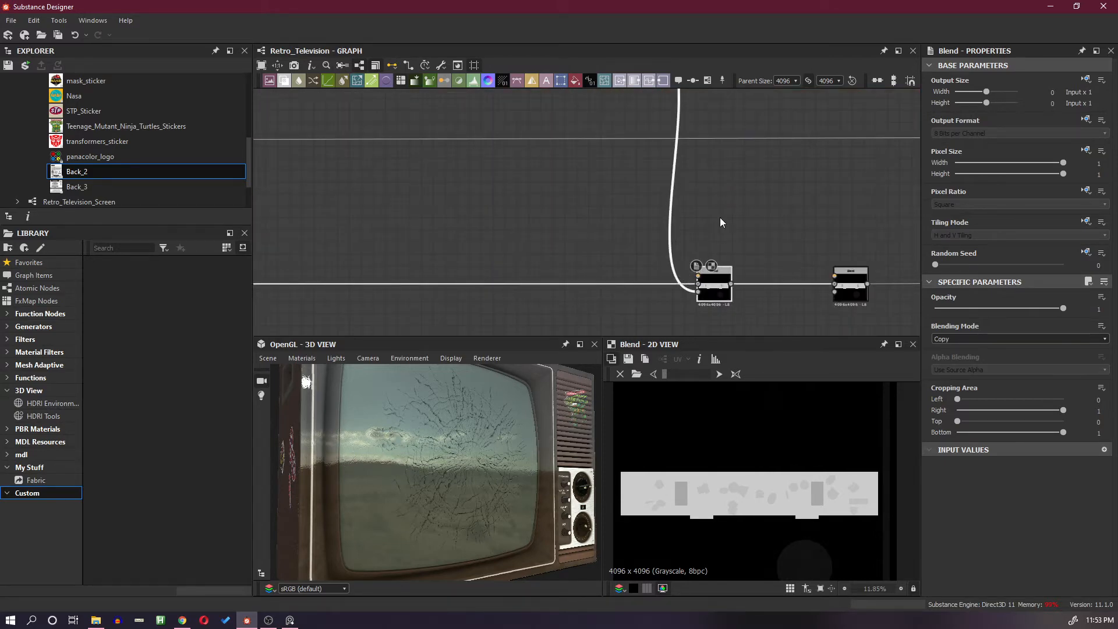
{"action": "key", "text": "space"}
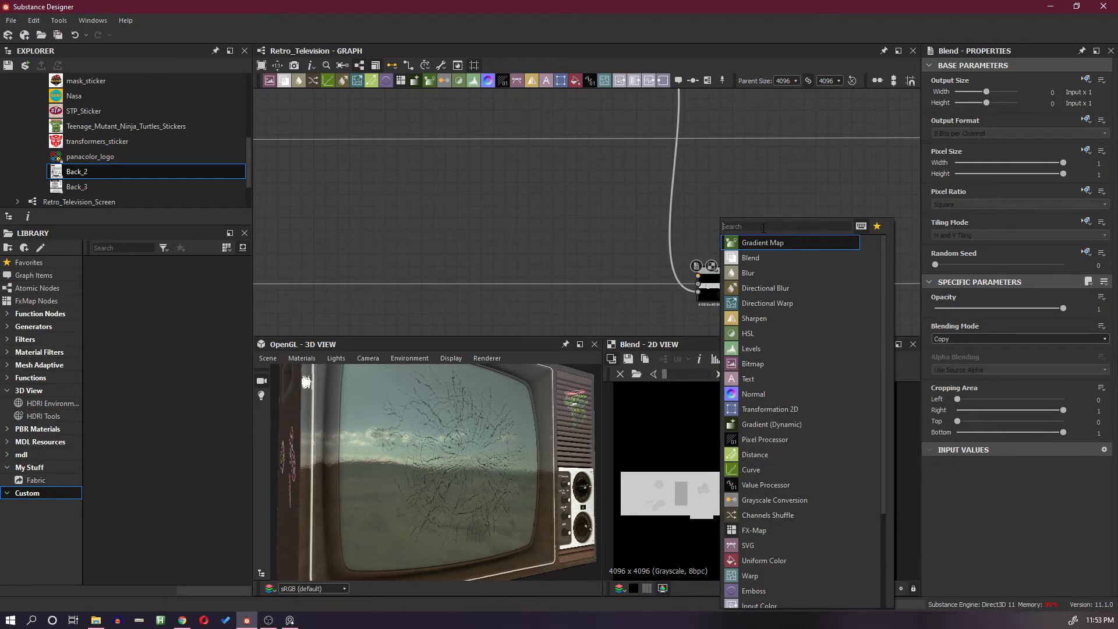
{"action": "type", "text": "cl"}
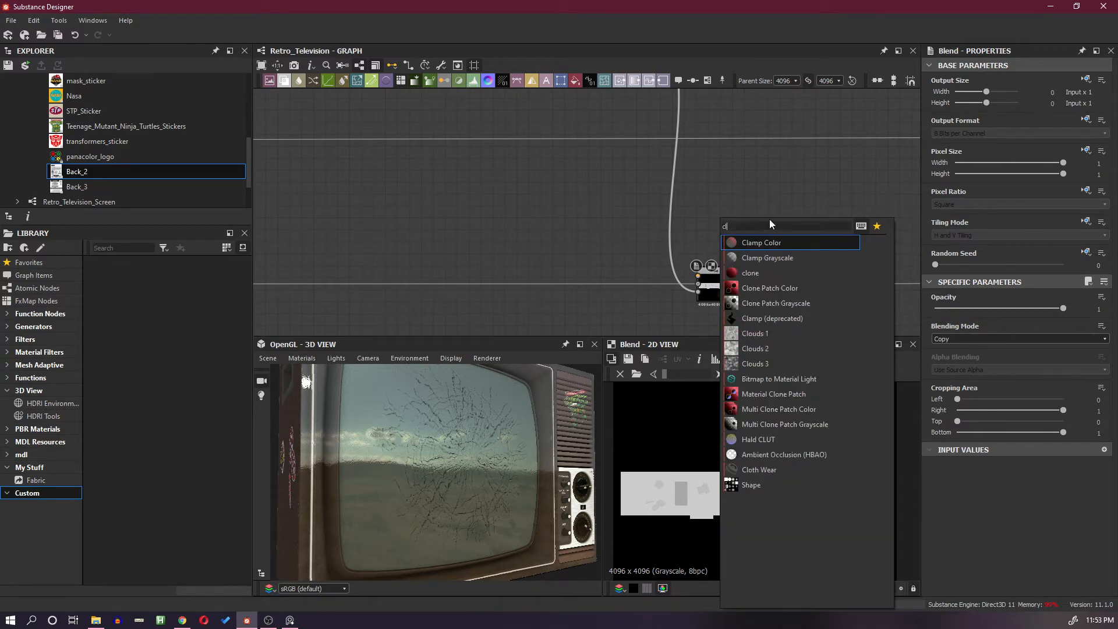
{"action": "left_click", "coordinate": [588, 212]}
Copy the connected Fractal Sum Base and Histogram Range nodes located below Side Panel Albedo
{"action": "scroll", "coordinate": [588, 212], "scroll_direction": "down", "scroll_amount": 4}
{"action": "middle_click_drag", "start_coordinate": [439, 242], "coordinate": [758, 231]}
{"action": "mouse_move", "coordinate": [482, 241]}
{"action": "middle_mouse_down"}
{"action": "mouse_move", "coordinate": [718, 256]}
{"action": "mouse_move", "coordinate": [703, 272]}
{"action": "middle_mouse_up"}
{"action": "middle_click_drag", "start_coordinate": [585, 239], "coordinate": [769, 265]}
{"action": "middle_click_drag", "start_coordinate": [541, 262], "coordinate": [776, 270]}
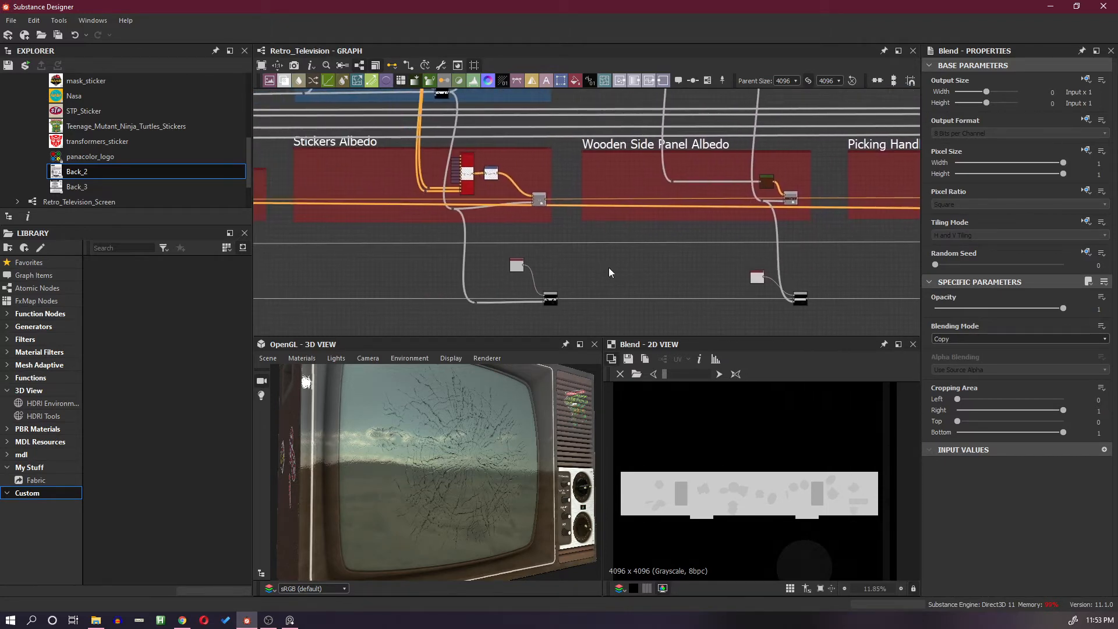
{"action": "middle_click_drag", "start_coordinate": [608, 272], "coordinate": [759, 273]}
{"action": "middle_click_drag", "start_coordinate": [440, 274], "coordinate": [726, 280]}
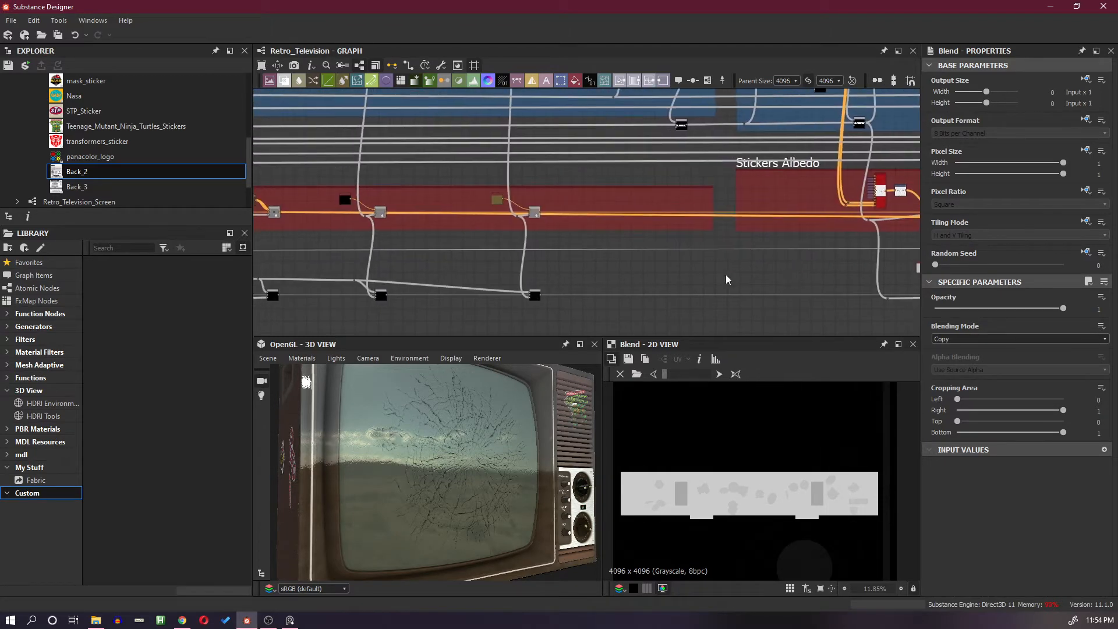
{"action": "mouse_move", "coordinate": [562, 270]}
{"action": "middle_mouse_down"}
{"action": "mouse_move", "coordinate": [829, 265]}
{"action": "mouse_move", "coordinate": [601, 260]}
{"action": "mouse_move", "coordinate": [687, 257]}
{"action": "middle_mouse_up"}
{"action": "scroll", "coordinate": [529, 265], "scroll_direction": "up", "scroll_amount": 1}
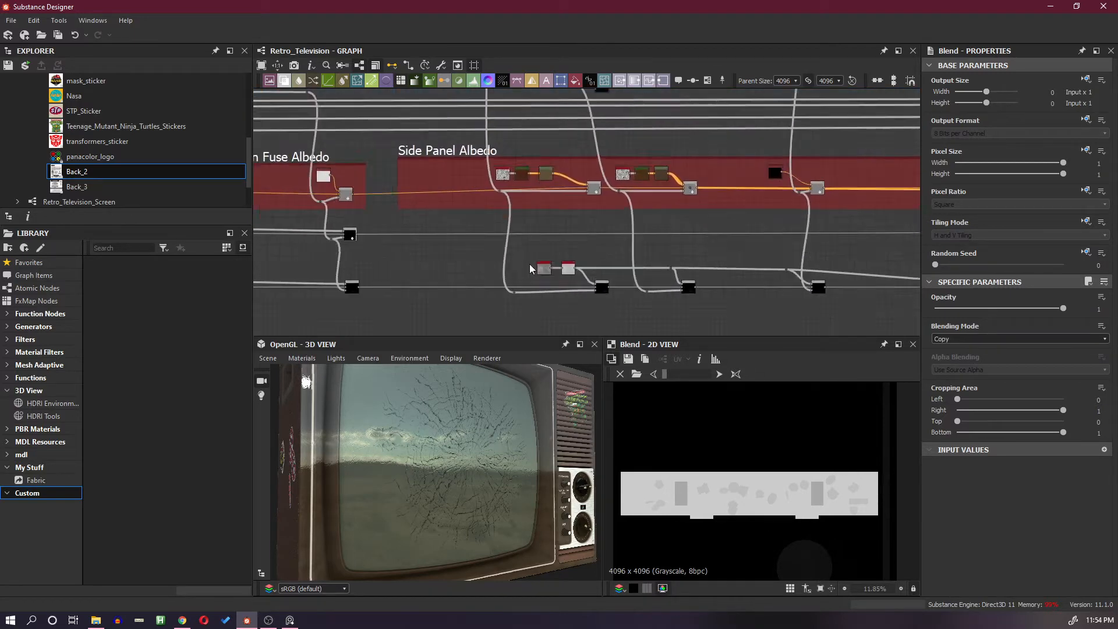
{"action": "scroll", "coordinate": [540, 261], "scroll_direction": "up", "scroll_amount": 5}
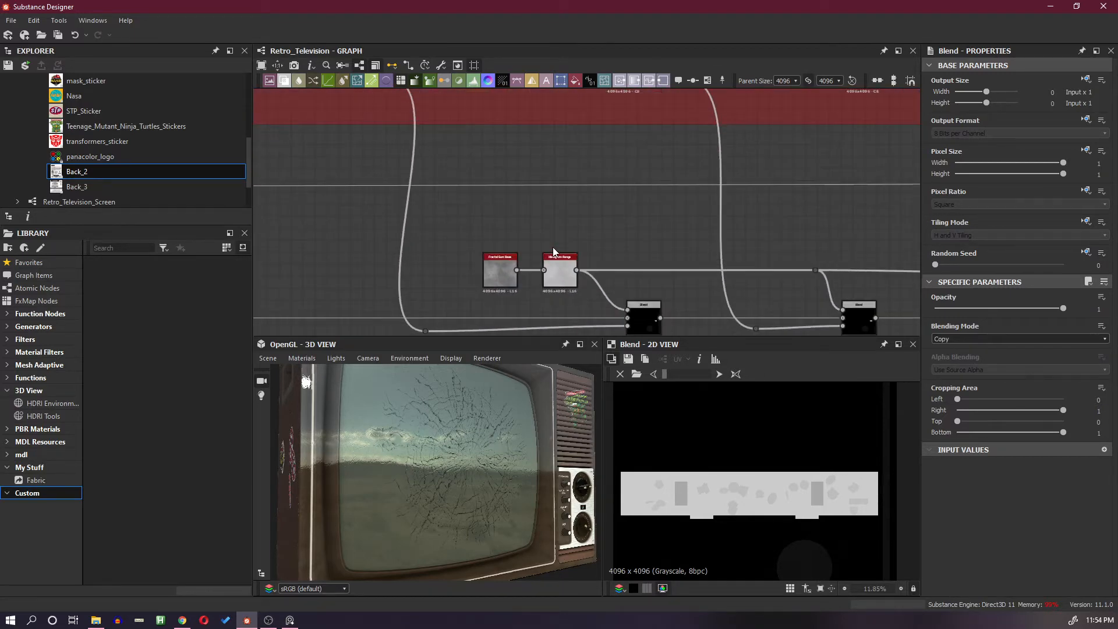
{"action": "left_click_drag", "start_coordinate": [478, 235], "coordinate": [559, 270]}
{"action": "key", "text": "ctrl+c"}
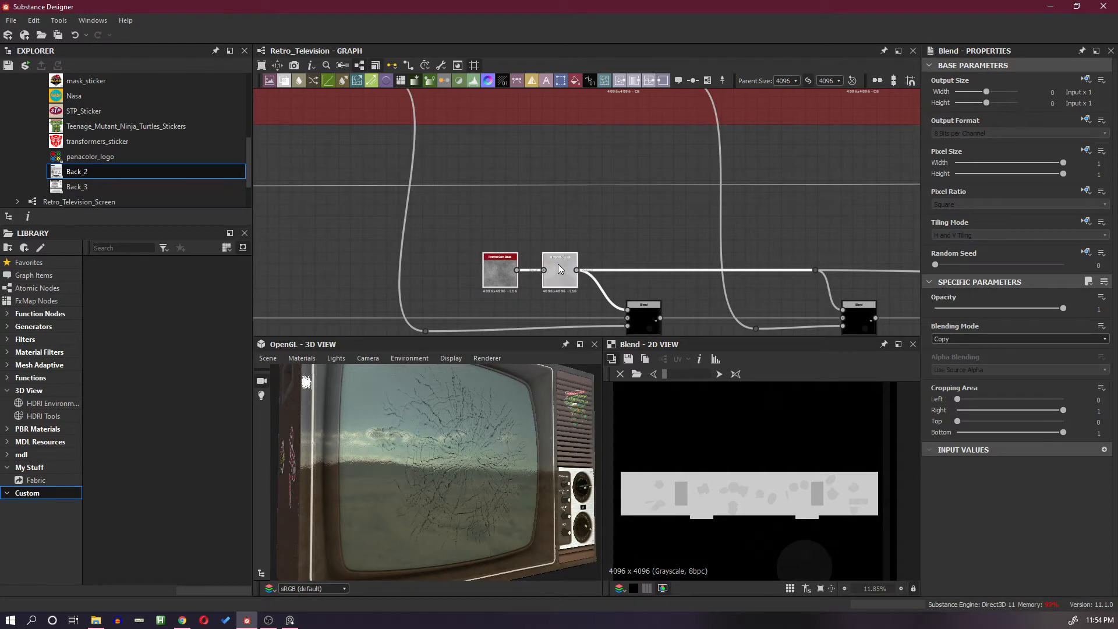
Paste the Fractal Sum Base and Histogram Range pair and move it along the graph to below Stickers Albedo
{"action": "key", "text": "ctrl+v"}
{"action": "scroll", "coordinate": [644, 234], "scroll_direction": "down", "scroll_amount": 3}
{"action": "middle_click_drag", "start_coordinate": [728, 236], "coordinate": [436, 240]}
{"action": "left_click_drag", "start_coordinate": [400, 234], "coordinate": [832, 230]}
{"action": "middle_click_drag", "start_coordinate": [850, 242], "coordinate": [534, 240]}
{"action": "scroll", "coordinate": [578, 240], "scroll_direction": "down", "scroll_amount": 3}
{"action": "middle_click_drag", "start_coordinate": [640, 257], "coordinate": [458, 253]}
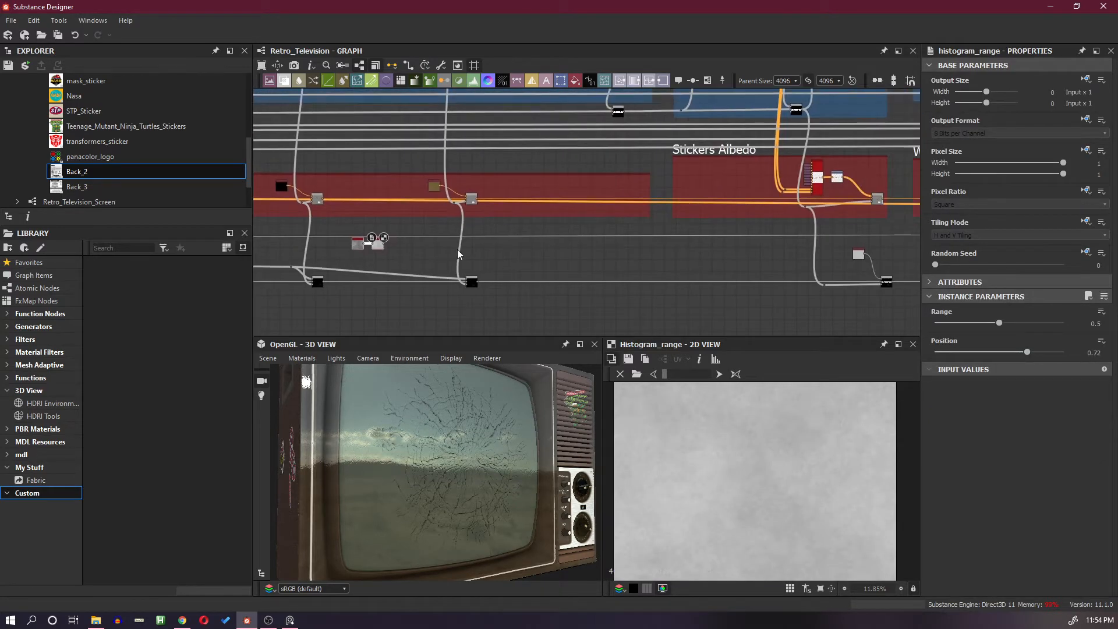
{"action": "left_click_drag", "start_coordinate": [376, 248], "coordinate": [793, 249]}
{"action": "middle_click_drag", "start_coordinate": [837, 254], "coordinate": [657, 260]}
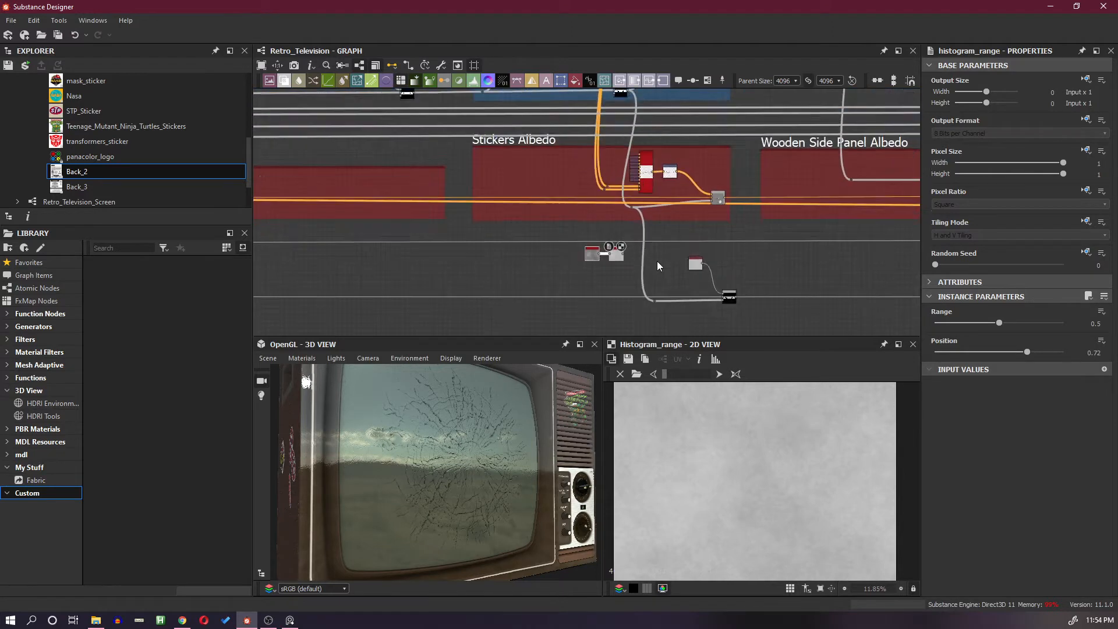
Replace the Uniform Color node feeding the stickers' grayscale blend with the pasted Histogram Range pair
{"action": "scroll", "coordinate": [657, 261], "scroll_direction": "up", "scroll_amount": 2}
{"action": "left_click_drag", "start_coordinate": [598, 253], "coordinate": [698, 266]}
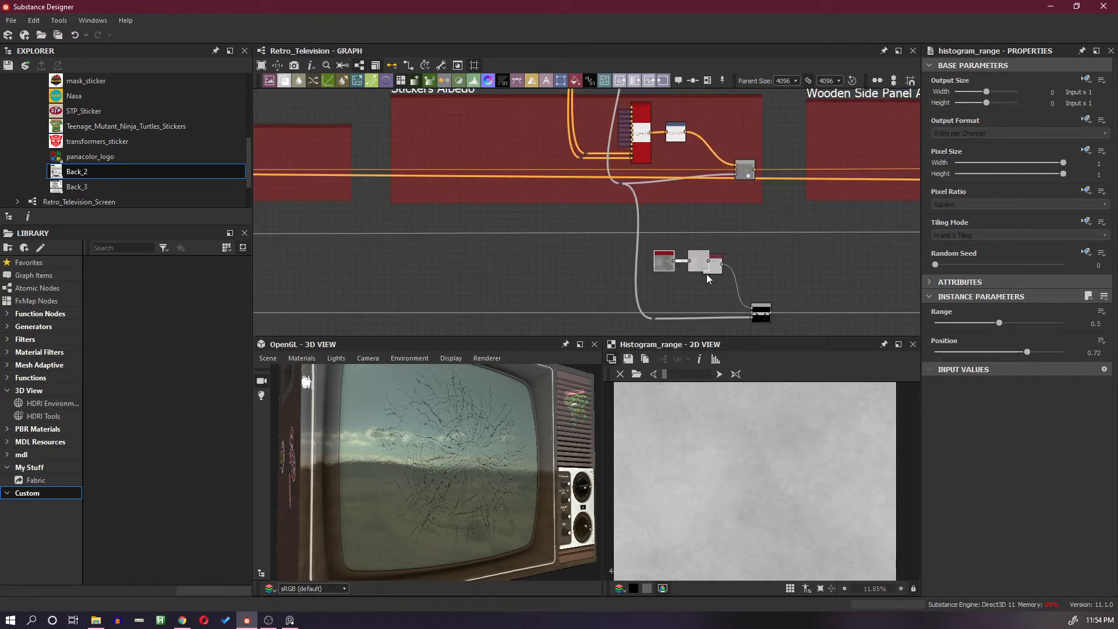
{"action": "scroll", "coordinate": [707, 278], "scroll_direction": "up", "scroll_amount": 2}
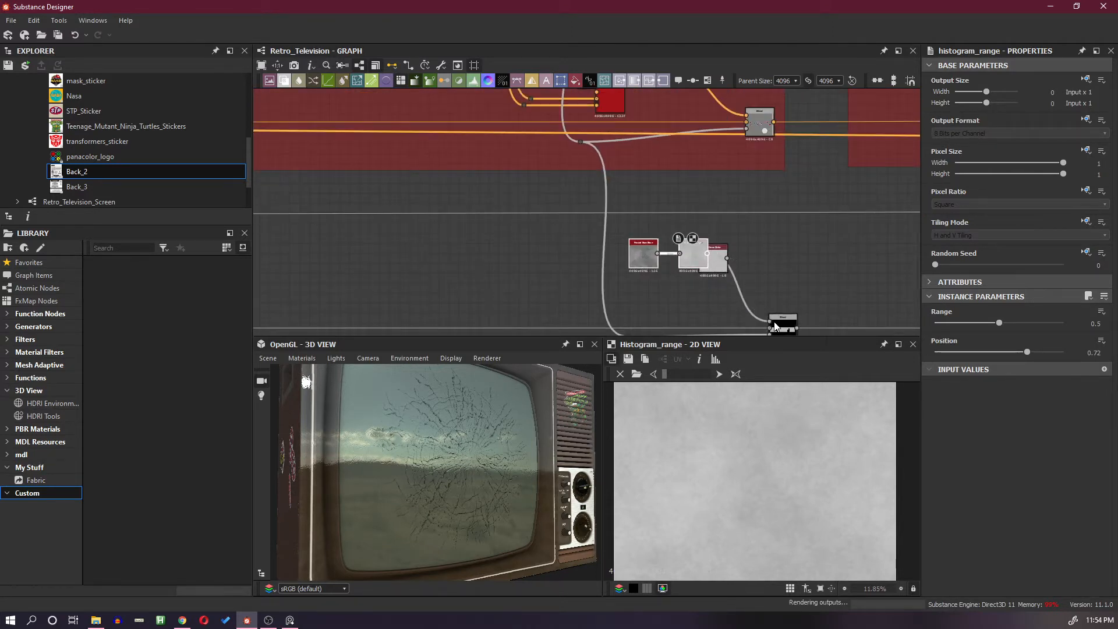
{"action": "left_click", "coordinate": [718, 267]}
{"action": "key", "text": "Delete"}
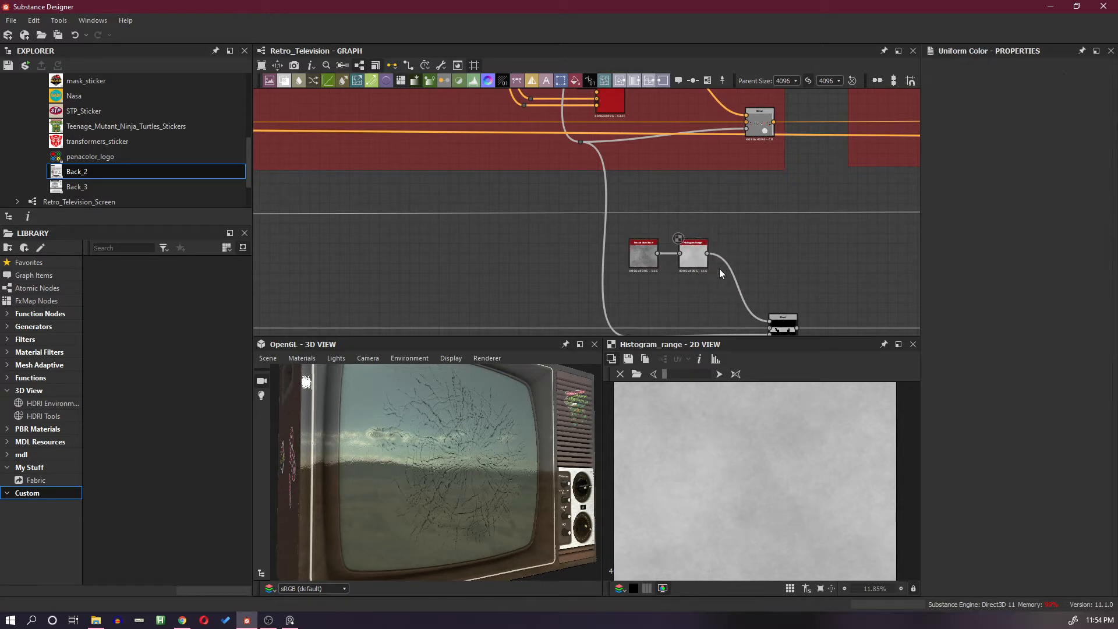
Paste another Fractal Sum Base and Histogram Range pair and place it beside the Uniform Color node below Wooden Side Panel Albedo
{"action": "key", "text": "ctrl+v"}
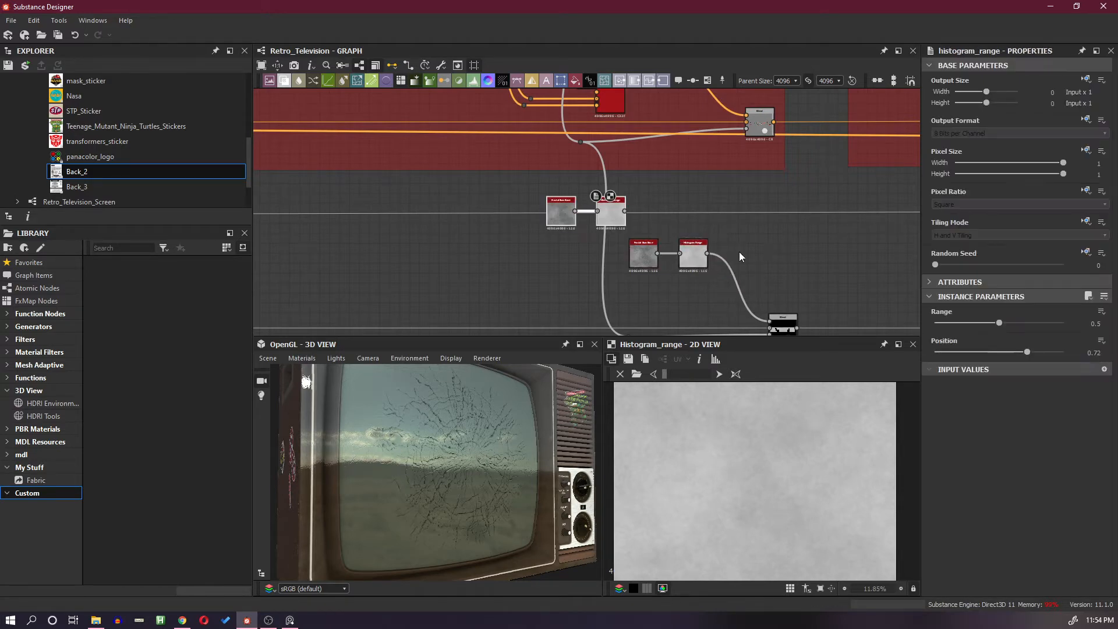
{"action": "left_click_drag", "start_coordinate": [615, 213], "coordinate": [865, 253]}
{"action": "scroll", "coordinate": [850, 256], "scroll_direction": "down", "scroll_amount": 4}
{"action": "middle_click_drag", "start_coordinate": [857, 262], "coordinate": [539, 275]}
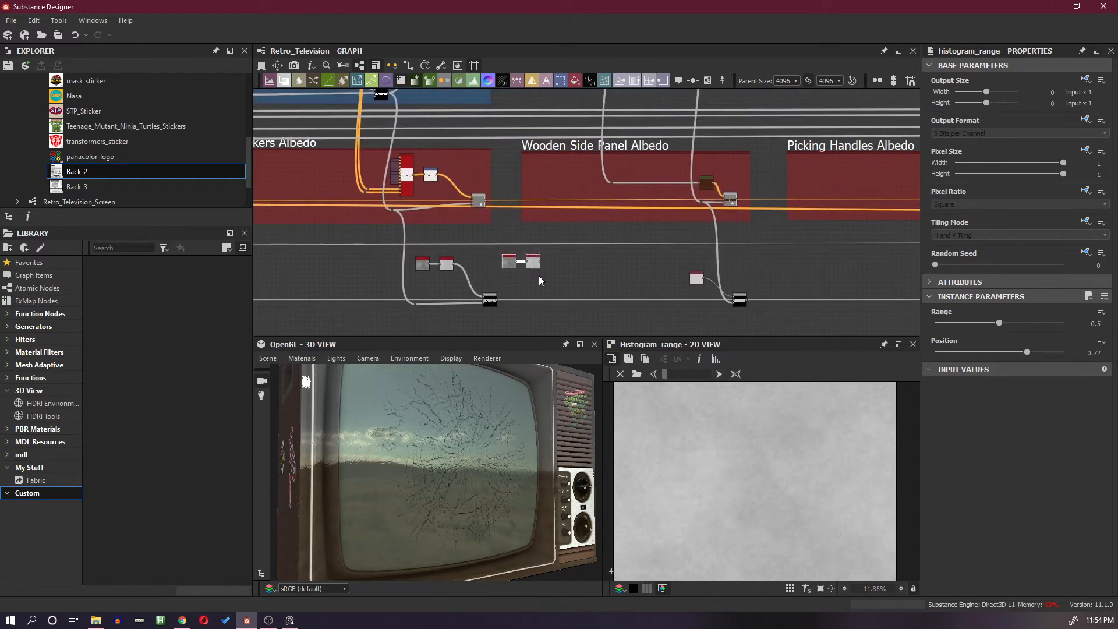
{"action": "left_click_drag", "start_coordinate": [676, 283], "coordinate": [606, 283]}
{"action": "left_click", "coordinate": [539, 281]}
{"action": "left_click_drag", "start_coordinate": [535, 268], "coordinate": [714, 288]}
Delete the wooden side panel's Uniform Color node, connect the Histogram Range to its blend instead, and move the pair closer
{"action": "scroll", "coordinate": [713, 288], "scroll_direction": "up", "scroll_amount": 5}
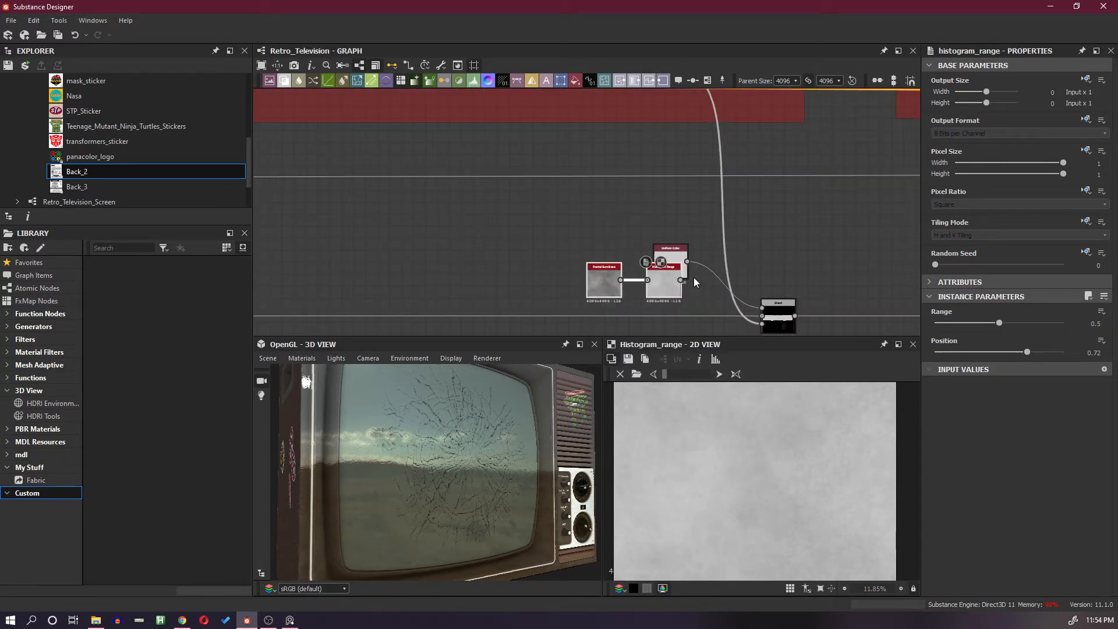
{"action": "left_click", "coordinate": [676, 254]}
{"action": "key", "text": "Delete"}
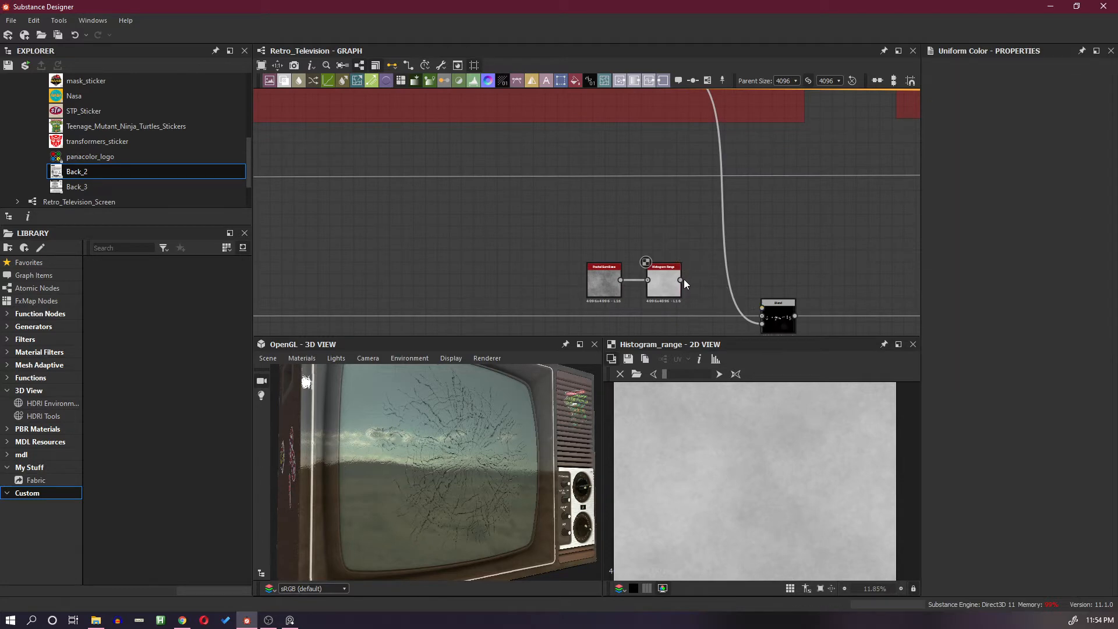
{"action": "left_click_drag", "start_coordinate": [681, 279], "coordinate": [762, 308]}
{"action": "left_click_drag", "start_coordinate": [571, 254], "coordinate": [699, 281]}
Set the wooden side panel's Histogram Range Position to 0.39 while checking the stickered side panel in 3D
{"action": "left_click_drag", "start_coordinate": [333, 418], "coordinate": [415, 440]}
{"action": "right_click_drag", "start_coordinate": [415, 441], "coordinate": [510, 434]}
{"action": "left_click_drag", "start_coordinate": [509, 434], "coordinate": [352, 418]}
{"action": "scroll", "coordinate": [502, 445], "scroll_direction": "down", "scroll_amount": 8}
{"action": "scroll", "coordinate": [460, 451], "scroll_direction": "up", "scroll_amount": 4}
{"action": "left_click_drag", "start_coordinate": [459, 450], "coordinate": [454, 462]}
{"action": "left_click_drag", "start_coordinate": [532, 431], "coordinate": [483, 425]}
{"action": "left_click", "coordinate": [696, 275]}
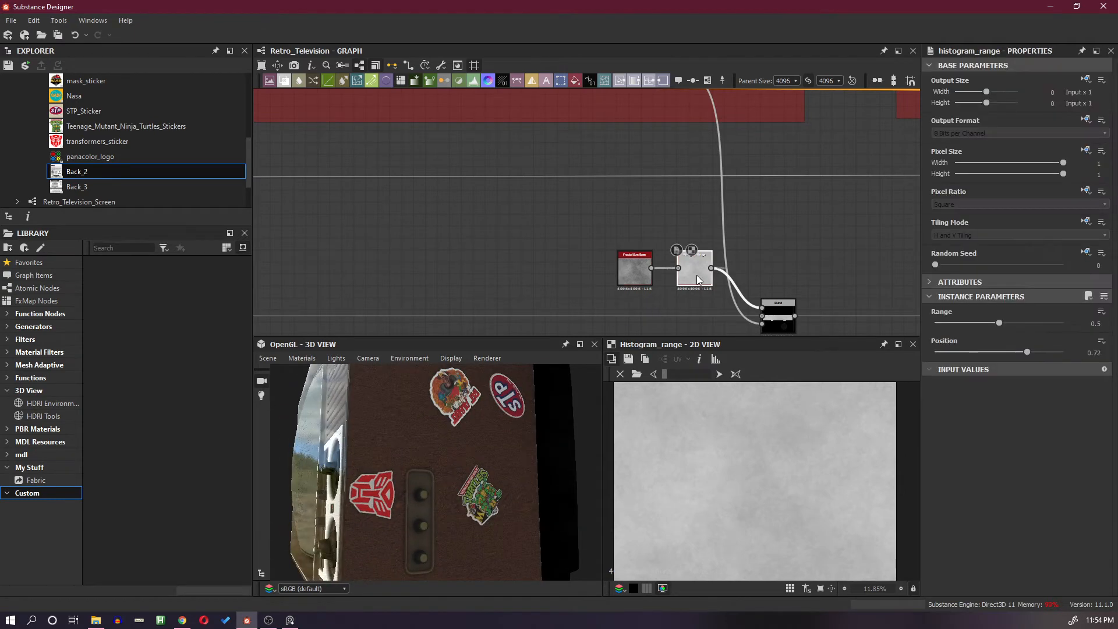
{"action": "left_click_drag", "start_coordinate": [1023, 353], "coordinate": [985, 353]}
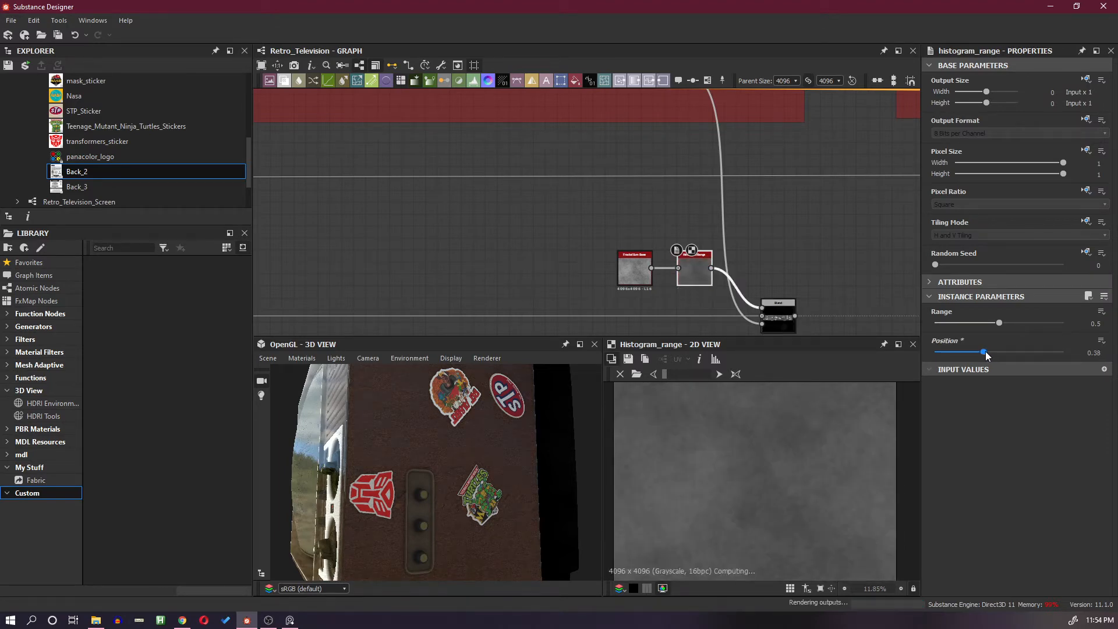
{"action": "left_click_drag", "start_coordinate": [496, 457], "coordinate": [570, 430]}
Paste a further Fractal Sum Base and Histogram Range pair and place it beside the grayscale blend below Picking Handles Albedo
{"action": "scroll", "coordinate": [612, 215], "scroll_direction": "down", "scroll_amount": 7}
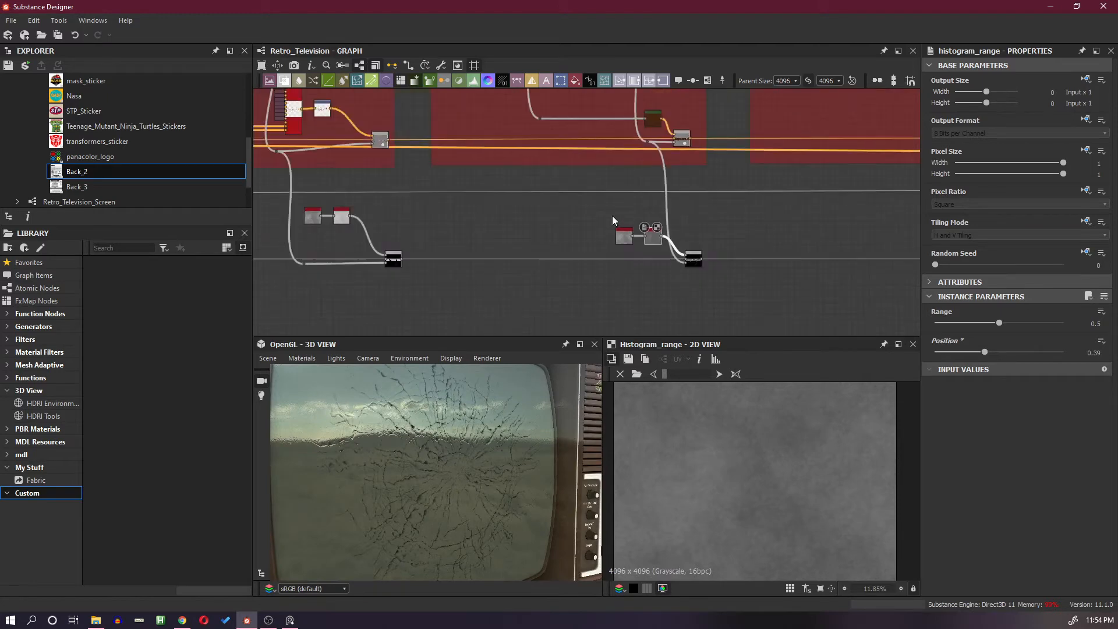
{"action": "middle_click_drag", "start_coordinate": [686, 231], "coordinate": [477, 239]}
{"action": "scroll", "coordinate": [687, 242], "scroll_direction": "up", "scroll_amount": 3}
{"action": "scroll", "coordinate": [724, 246], "scroll_direction": "up", "scroll_amount": 2}
{"action": "middle_click_drag", "start_coordinate": [684, 244], "coordinate": [501, 260]}
{"action": "scroll", "coordinate": [588, 249], "scroll_direction": "down", "scroll_amount": 4}
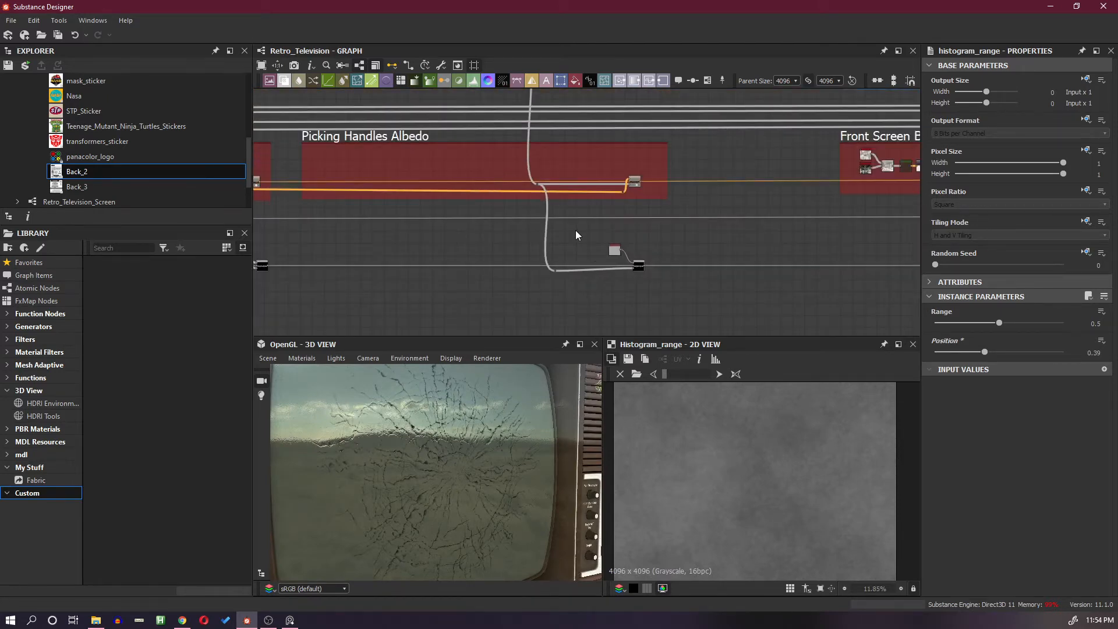
{"action": "key", "text": "ctrl+v"}
{"action": "scroll", "coordinate": [579, 243], "scroll_direction": "up", "scroll_amount": 2}
{"action": "left_click_drag", "start_coordinate": [604, 200], "coordinate": [660, 277]}
Delete the picking handles' Uniform Color node in favor of the pasted pair and set its Histogram Range Position to 0.24
{"action": "left_click", "coordinate": [629, 256]}
{"action": "key", "text": "Delete"}
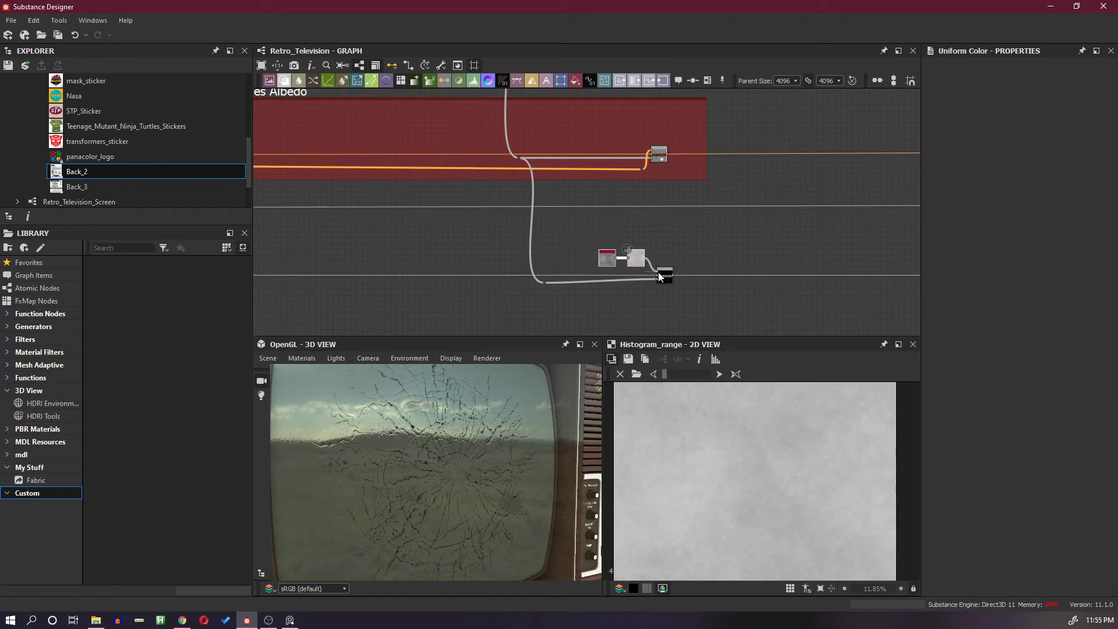
{"action": "left_click", "coordinate": [634, 263]}
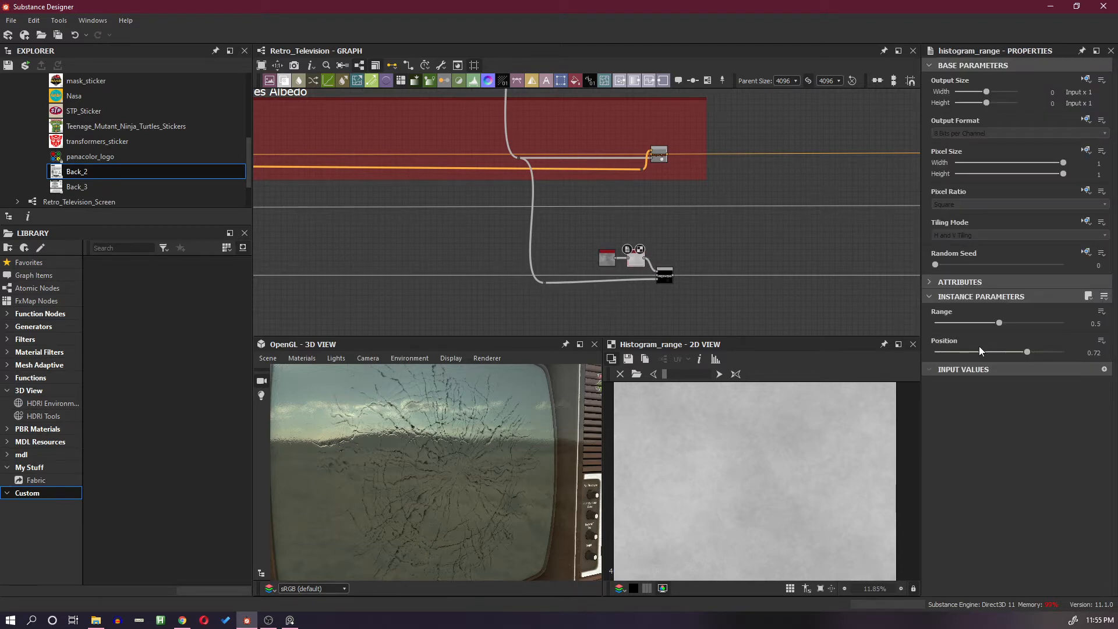
{"action": "left_click_drag", "start_coordinate": [1026, 353], "coordinate": [962, 353]}
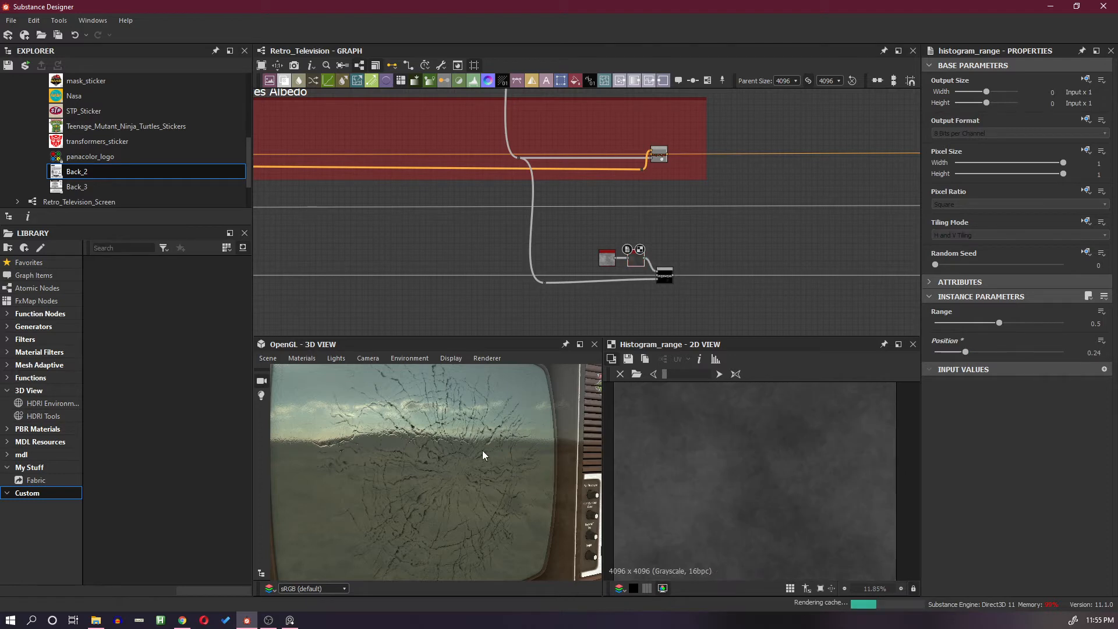
Set the picking handles' Histogram Range Position to 0.16 while checking the recessed side handle in 3D
{"action": "scroll", "coordinate": [483, 450], "scroll_direction": "down", "scroll_amount": 5}
{"action": "left_click_drag", "start_coordinate": [483, 450], "coordinate": [350, 438]}
{"action": "scroll", "coordinate": [406, 410], "scroll_direction": "up", "scroll_amount": 4}
{"action": "middle_click_drag", "start_coordinate": [406, 409], "coordinate": [453, 449]}
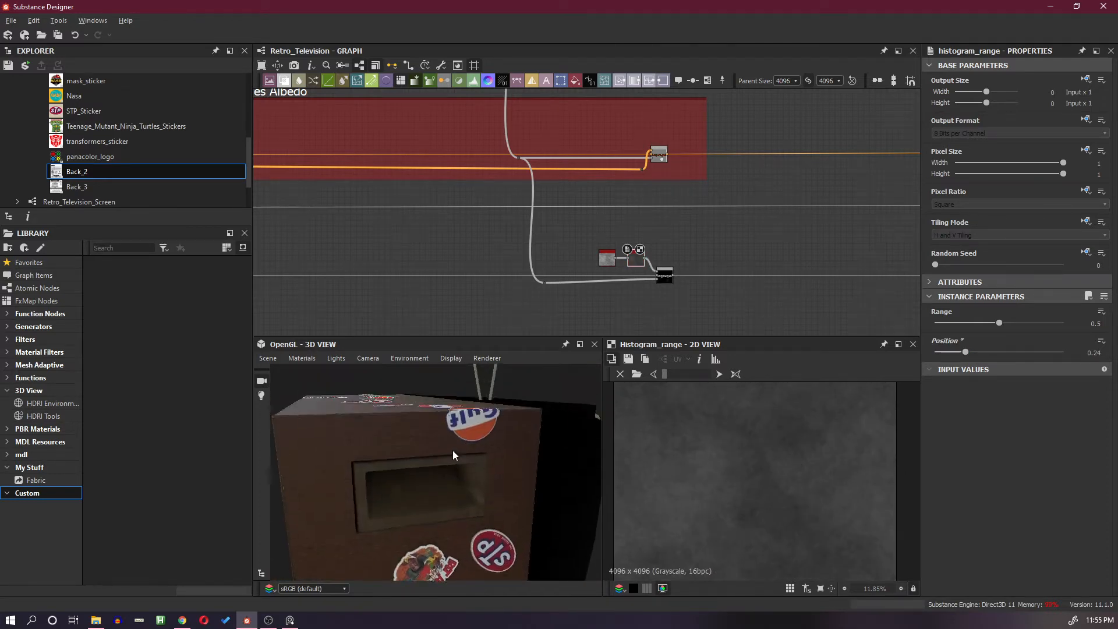
{"action": "left_click_drag", "start_coordinate": [452, 449], "coordinate": [449, 452]}
{"action": "scroll", "coordinate": [438, 431], "scroll_direction": "up", "scroll_amount": 5}
{"action": "middle_click_drag", "start_coordinate": [437, 431], "coordinate": [444, 445]}
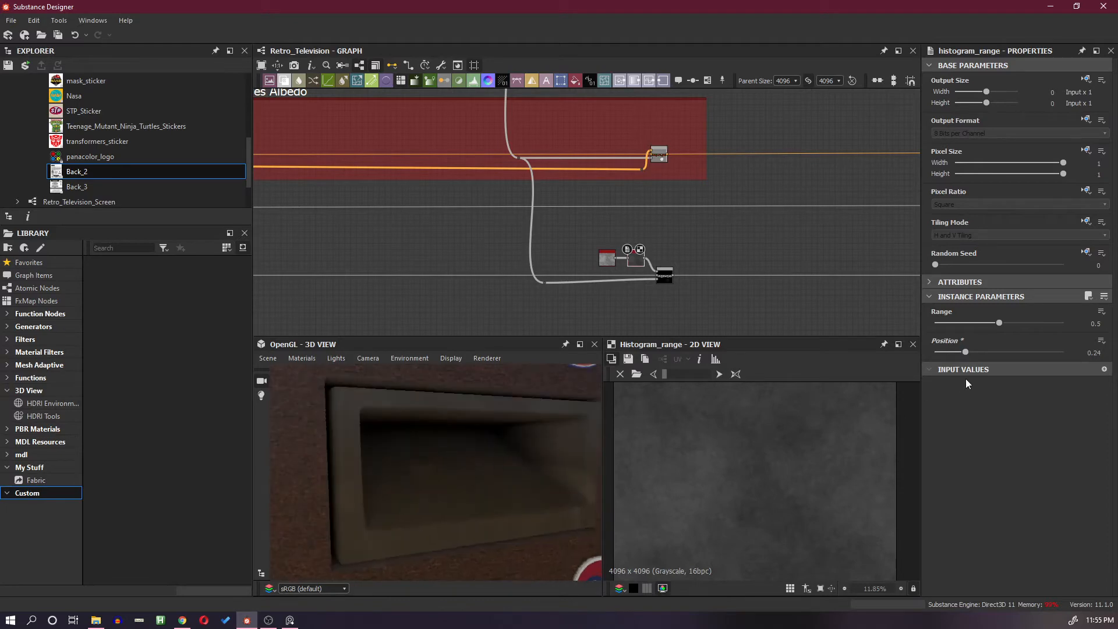
{"action": "mouse_move", "coordinate": [962, 352]}
{"action": "left_mouse_down"}
{"action": "mouse_move", "coordinate": [944, 353]}
{"action": "mouse_move", "coordinate": [955, 354]}
{"action": "left_mouse_up"}
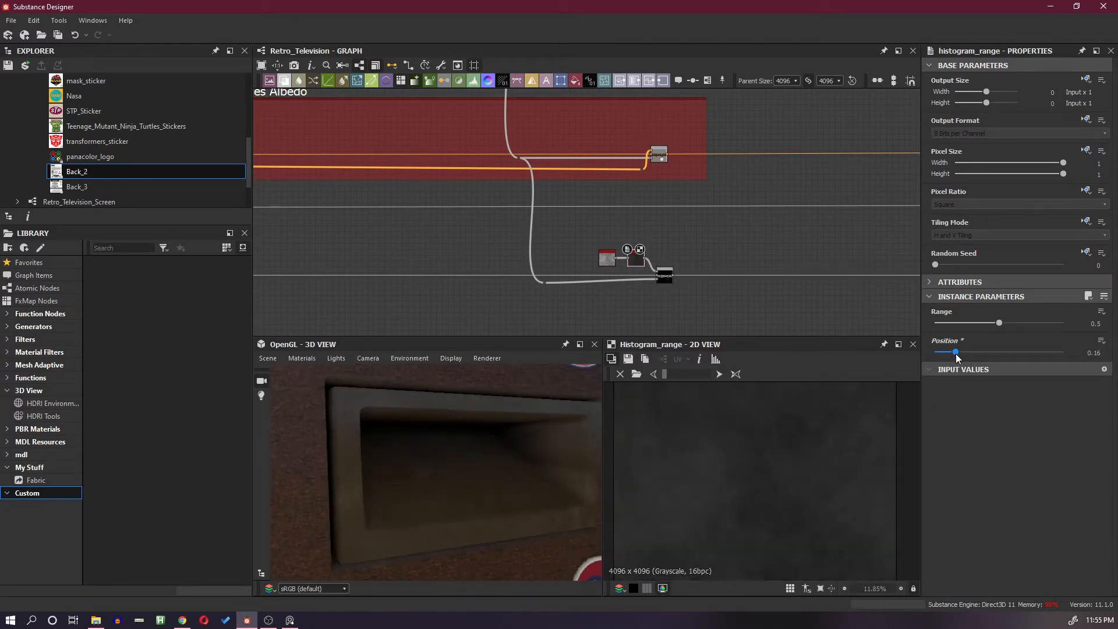
{"action": "scroll", "coordinate": [477, 455], "scroll_direction": "down", "scroll_amount": 6}
{"action": "left_click_drag", "start_coordinate": [477, 455], "coordinate": [538, 479]}
{"action": "scroll", "coordinate": [637, 294], "scroll_direction": "down", "scroll_amount": 4}
{"action": "scroll", "coordinate": [705, 286], "scroll_direction": "up", "scroll_amount": 4}
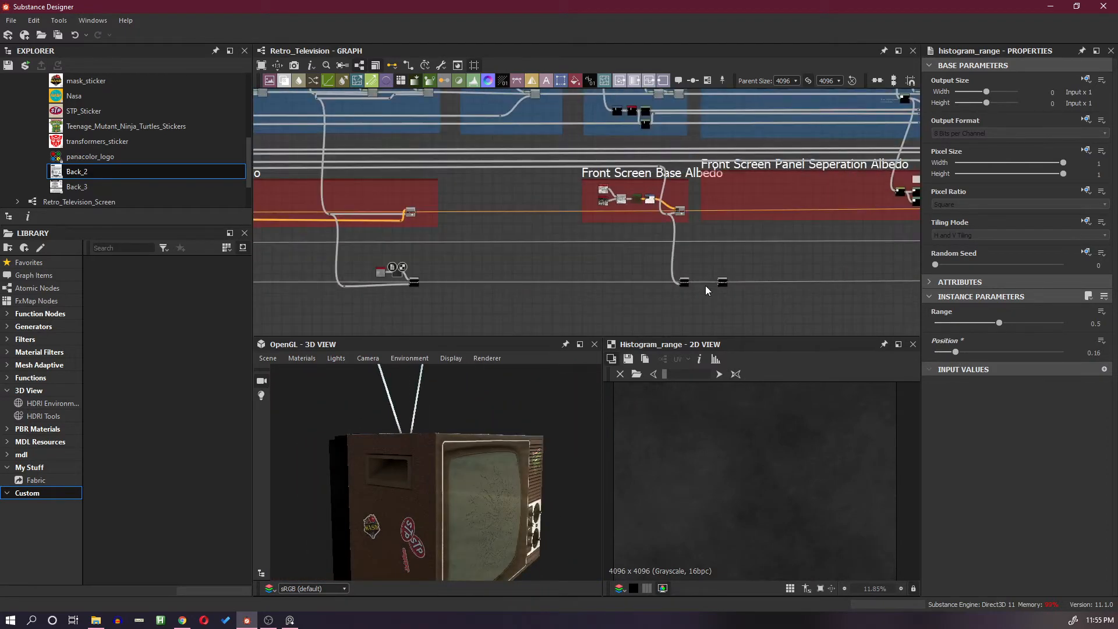
Set the Position of the Histogram Range below Stickers Albedo to 0.12 while viewing the stickers up close in 3D
{"action": "scroll", "coordinate": [704, 286], "scroll_direction": "down", "scroll_amount": 3}
{"action": "mouse_move", "coordinate": [358, 274]}
{"action": "middle_mouse_down"}
{"action": "mouse_move", "coordinate": [657, 265]}
{"action": "mouse_move", "coordinate": [656, 275]}
{"action": "mouse_move", "coordinate": [707, 275]}
{"action": "middle_mouse_up"}
{"action": "scroll", "coordinate": [707, 274], "scroll_direction": "up", "scroll_amount": 8}
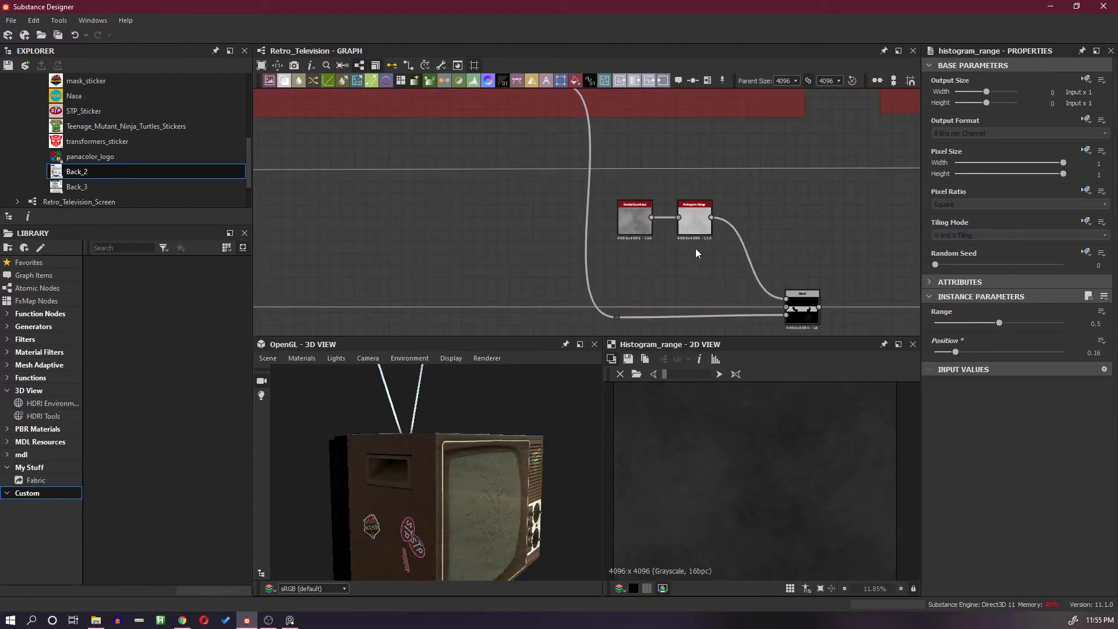
{"action": "left_click", "coordinate": [697, 232]}
{"action": "left_click_drag", "start_coordinate": [459, 476], "coordinate": [431, 530]}
{"action": "scroll", "coordinate": [431, 530], "scroll_direction": "up", "scroll_amount": 7}
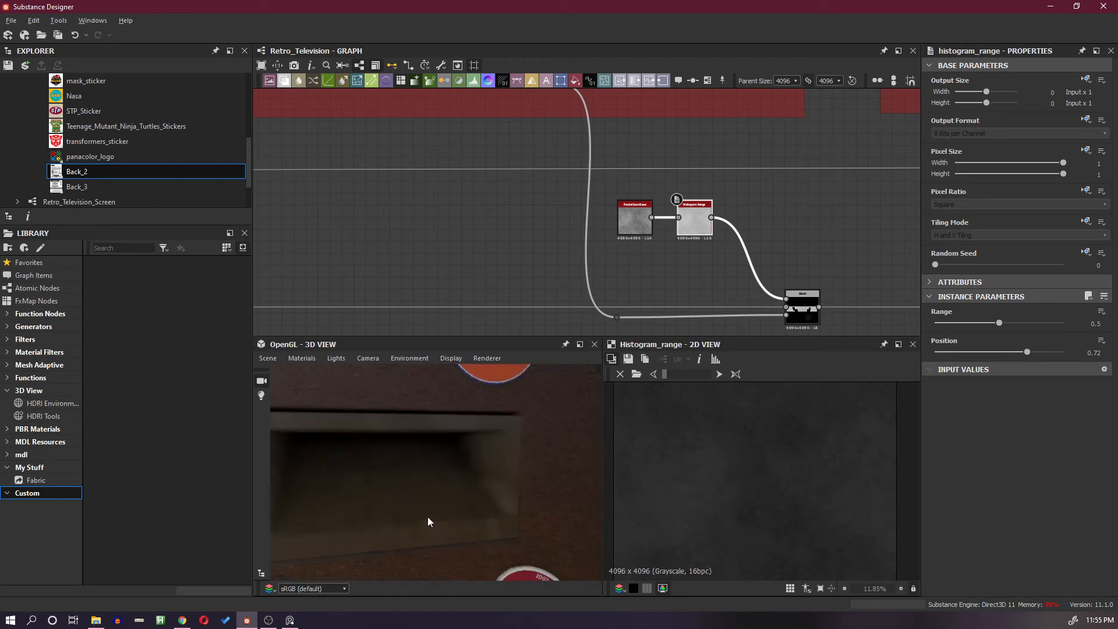
{"action": "middle_click_drag", "start_coordinate": [428, 516], "coordinate": [434, 473]}
{"action": "scroll", "coordinate": [438, 438], "scroll_direction": "up", "scroll_amount": 1}
{"action": "scroll", "coordinate": [438, 439], "scroll_direction": "up", "scroll_amount": 1}
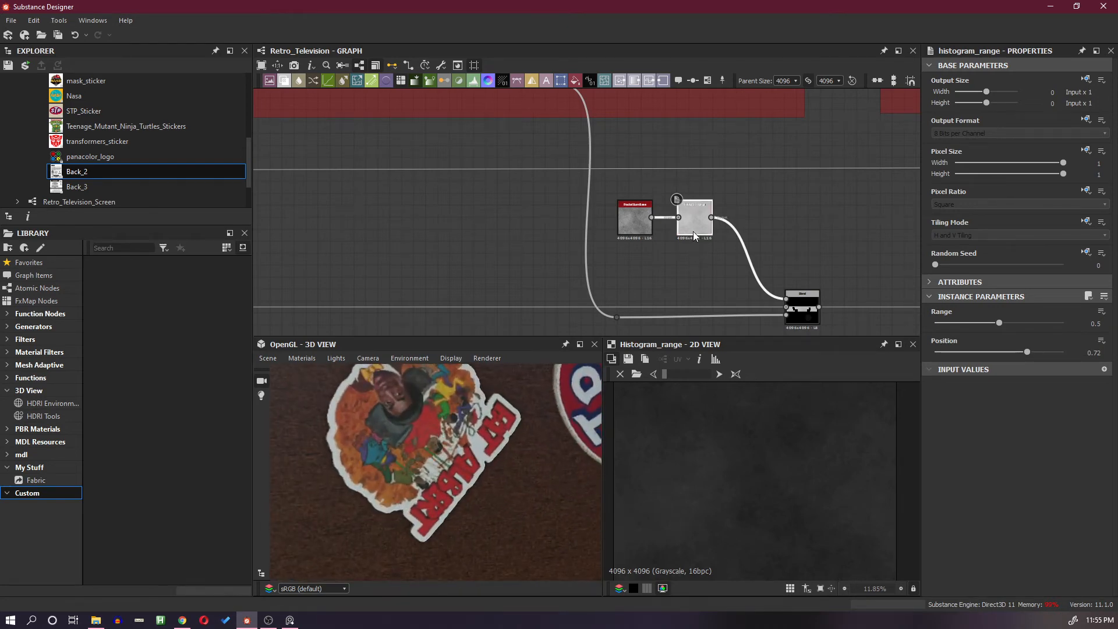
{"action": "left_click_drag", "start_coordinate": [1025, 352], "coordinate": [952, 358]}
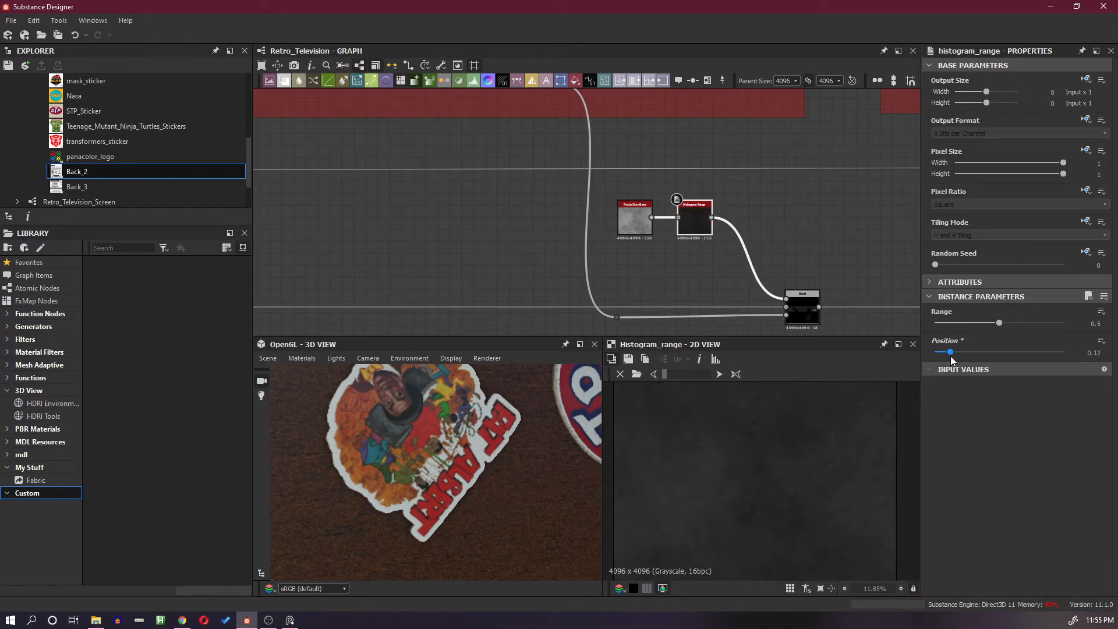
Inspect the stickers in 3D from another angle and try a Position of 0 on their Histogram Range
{"action": "scroll", "coordinate": [456, 449], "scroll_direction": "down", "scroll_amount": 5}
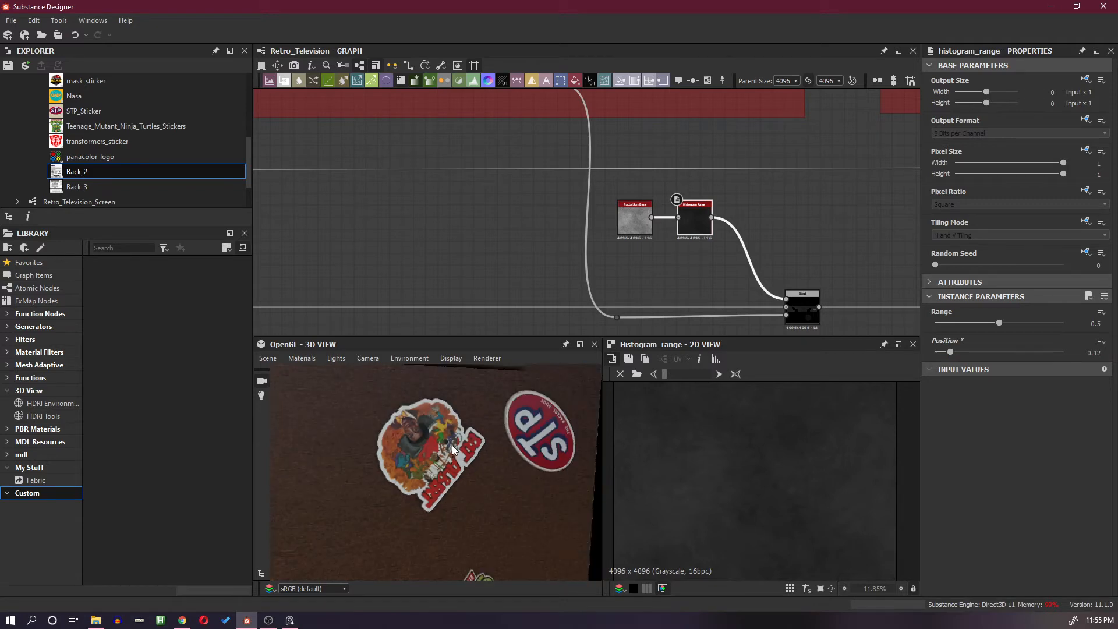
{"action": "left_click_drag", "start_coordinate": [452, 446], "coordinate": [475, 471]}
{"action": "scroll", "coordinate": [522, 480], "scroll_direction": "up", "scroll_amount": 4}
{"action": "scroll", "coordinate": [553, 460], "scroll_direction": "down", "scroll_amount": 6}
{"action": "scroll", "coordinate": [475, 470], "scroll_direction": "up", "scroll_amount": 3}
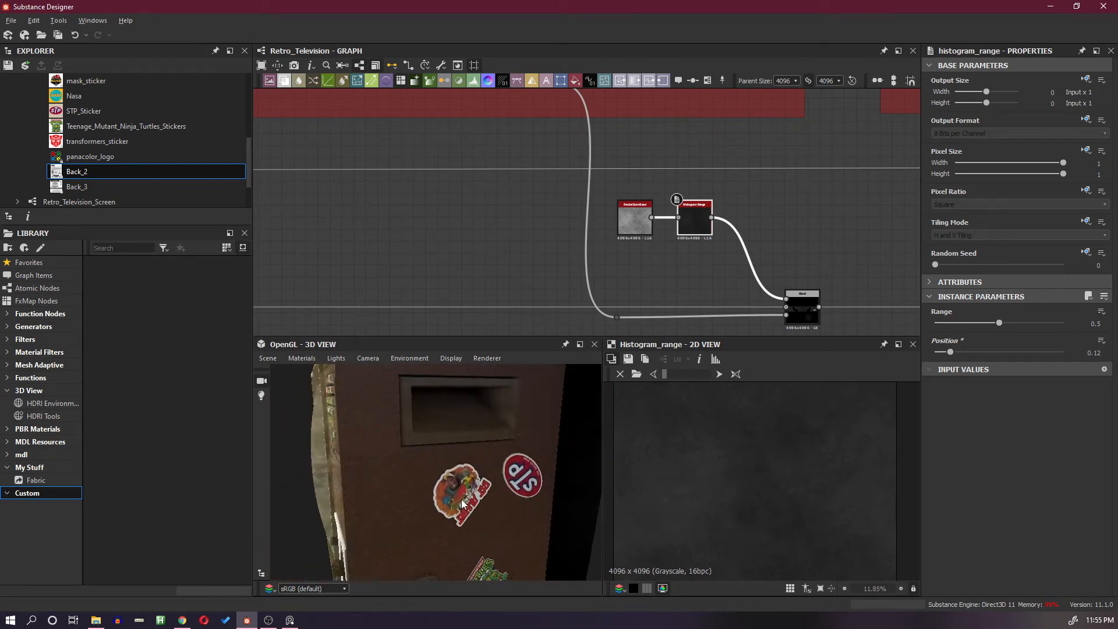
{"action": "middle_click_drag", "start_coordinate": [466, 514], "coordinate": [458, 494]}
{"action": "scroll", "coordinate": [481, 445], "scroll_direction": "up", "scroll_amount": 2}
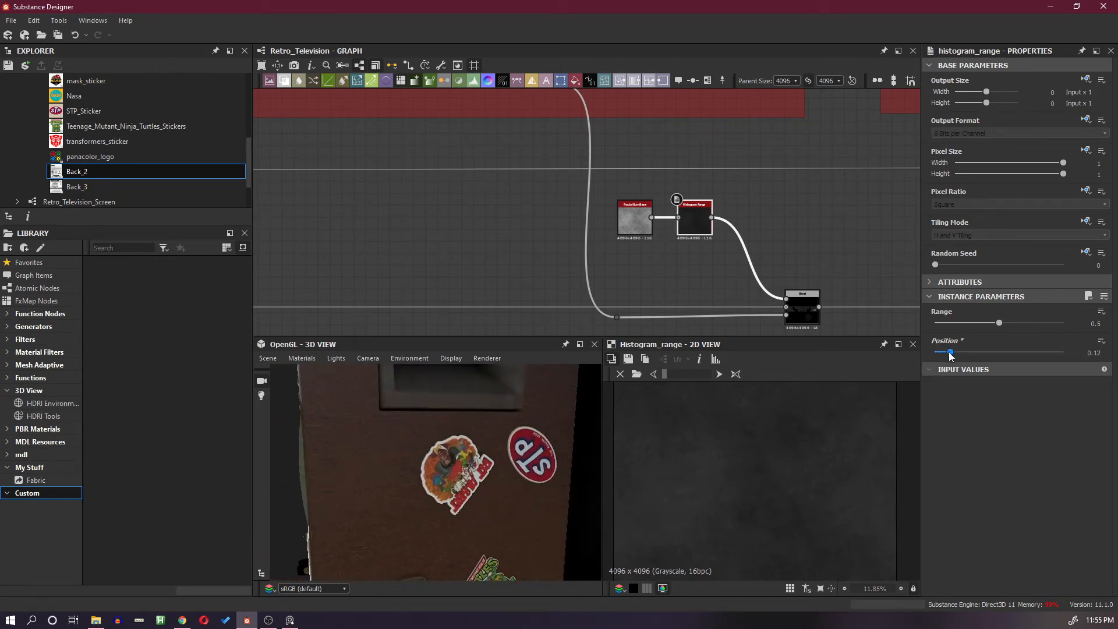
{"action": "left_click_drag", "start_coordinate": [950, 353], "coordinate": [935, 352]}
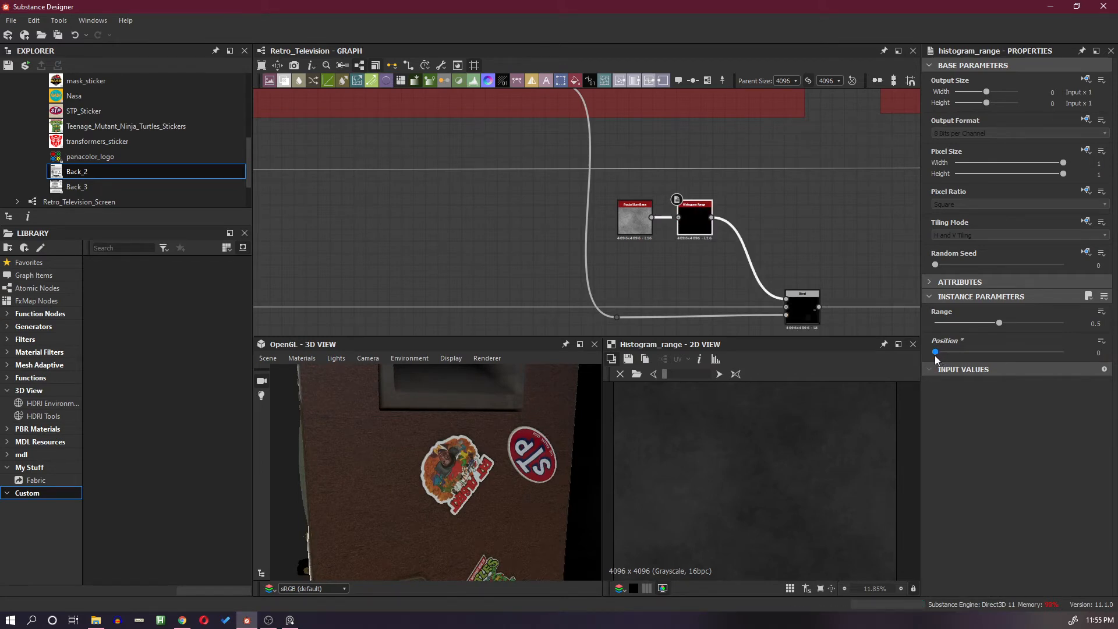
Set the stickers' Histogram Range Position to 0.16, checking the STP sticker and the whole television in 3D
{"action": "scroll", "coordinate": [547, 492], "scroll_direction": "up", "scroll_amount": 5}
{"action": "middle_click_drag", "start_coordinate": [548, 492], "coordinate": [494, 490]}
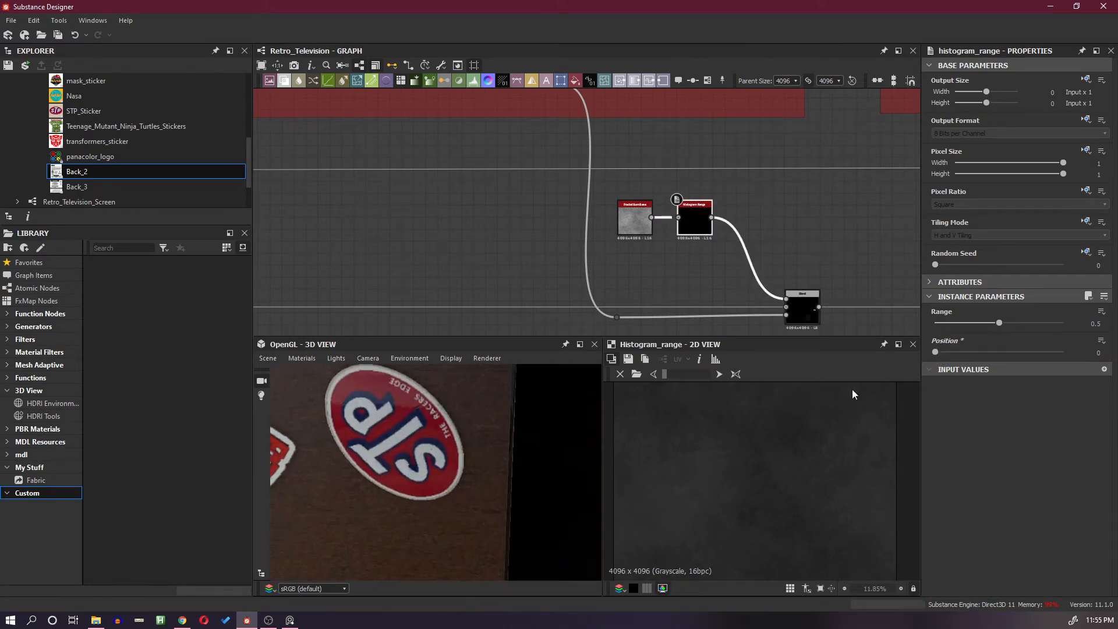
{"action": "left_click_drag", "start_coordinate": [936, 351], "coordinate": [955, 353]}
{"action": "scroll", "coordinate": [367, 493], "scroll_direction": "down", "scroll_amount": 5}
{"action": "left_click_drag", "start_coordinate": [368, 493], "coordinate": [508, 488]}
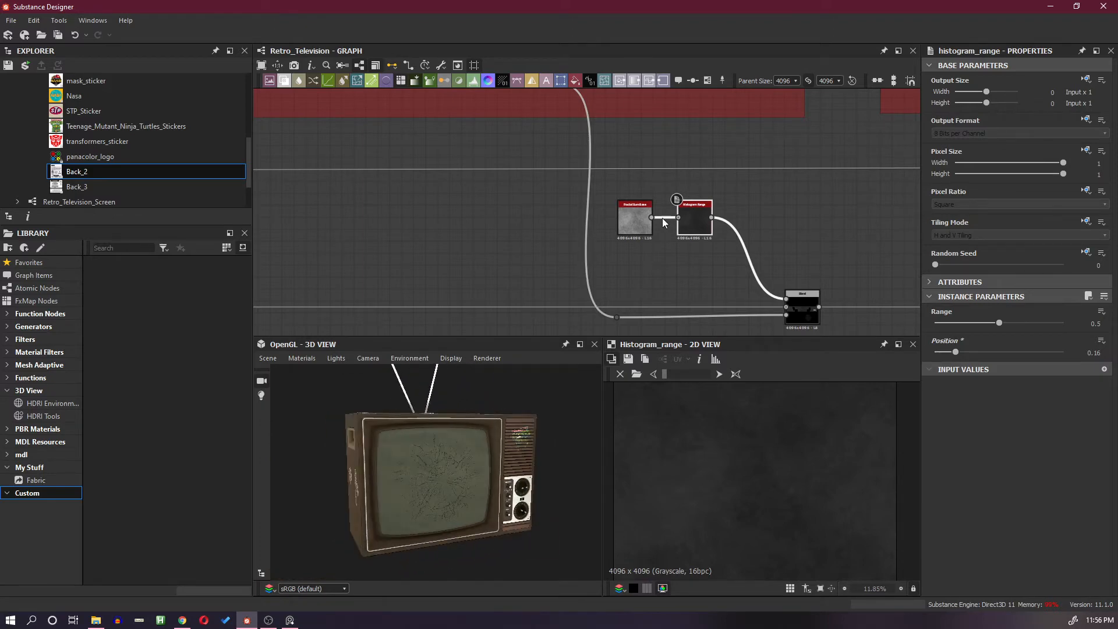
Try a lower Max Level on the Fractal Sum Base below Side Panel Albedo and undo the change
{"action": "scroll", "coordinate": [662, 234], "scroll_direction": "down", "scroll_amount": 10}
{"action": "middle_click_drag", "start_coordinate": [622, 266], "coordinate": [721, 274]}
{"action": "scroll", "coordinate": [558, 247], "scroll_direction": "up", "scroll_amount": 8}
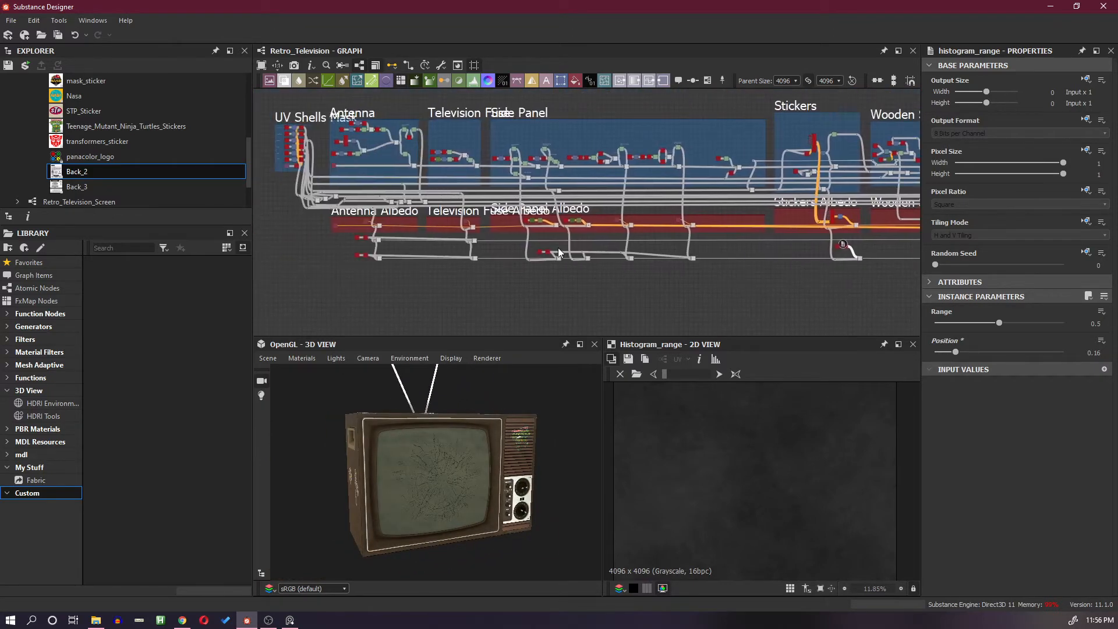
{"action": "middle_click_drag", "start_coordinate": [558, 246], "coordinate": [489, 240]}
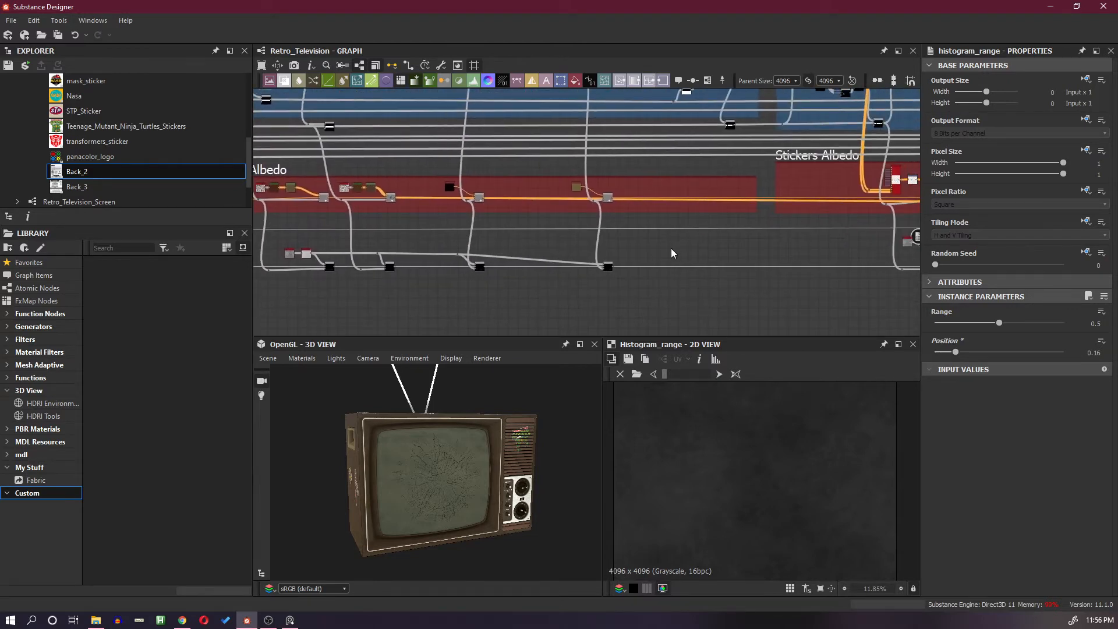
{"action": "left_click_drag", "start_coordinate": [556, 409], "coordinate": [435, 426]}
{"action": "scroll", "coordinate": [489, 248], "scroll_direction": "up", "scroll_amount": 6}
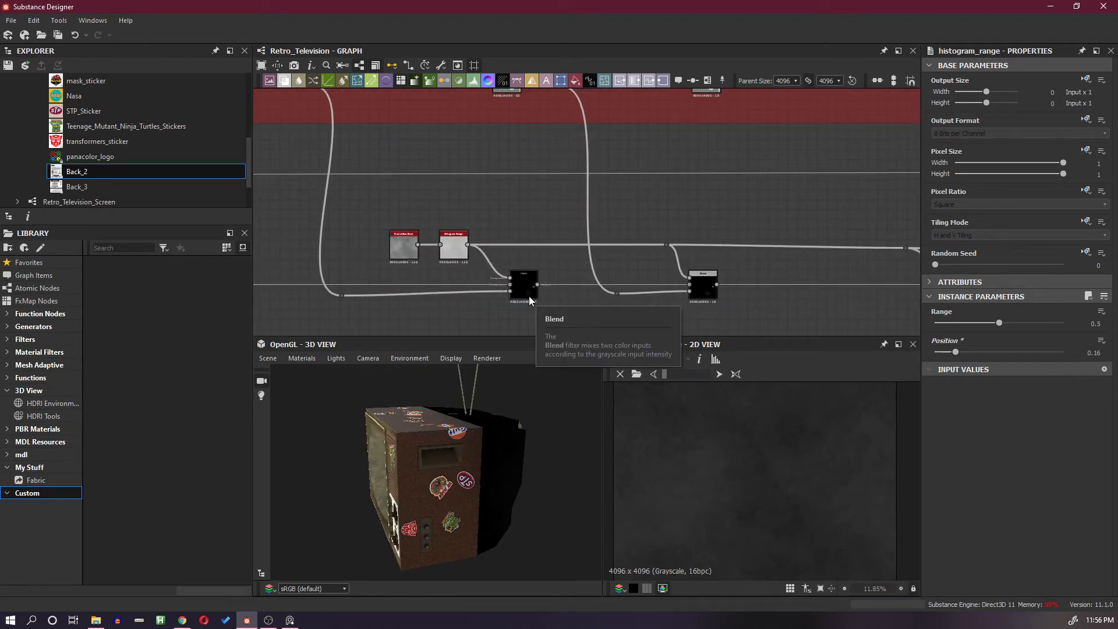
{"action": "scroll", "coordinate": [423, 515], "scroll_direction": "up", "scroll_amount": 5}
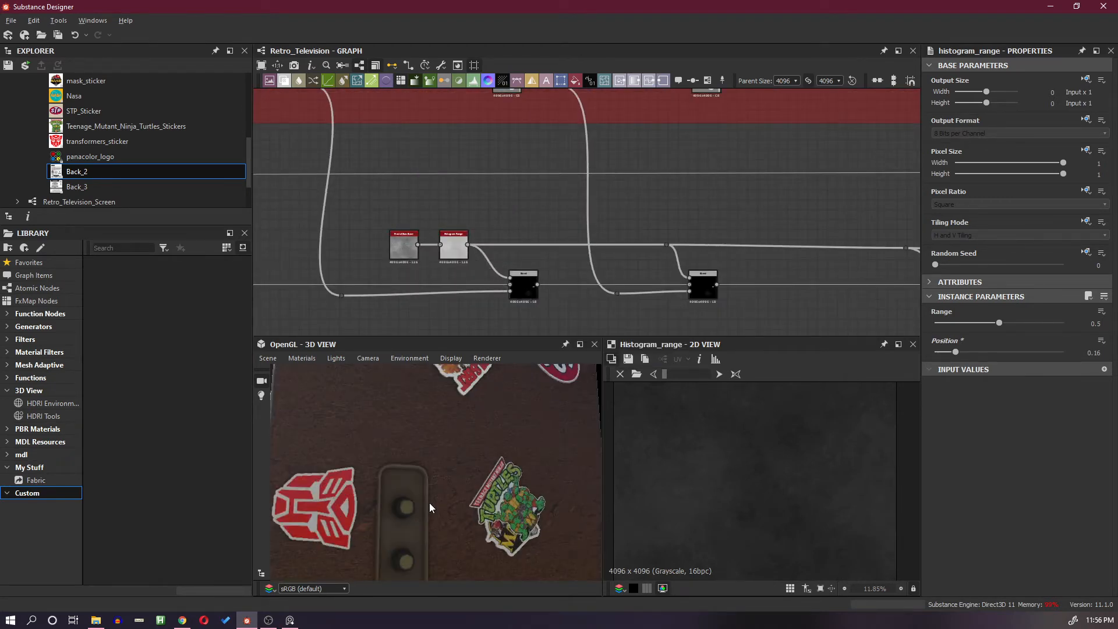
{"action": "double_click", "coordinate": [410, 250]}
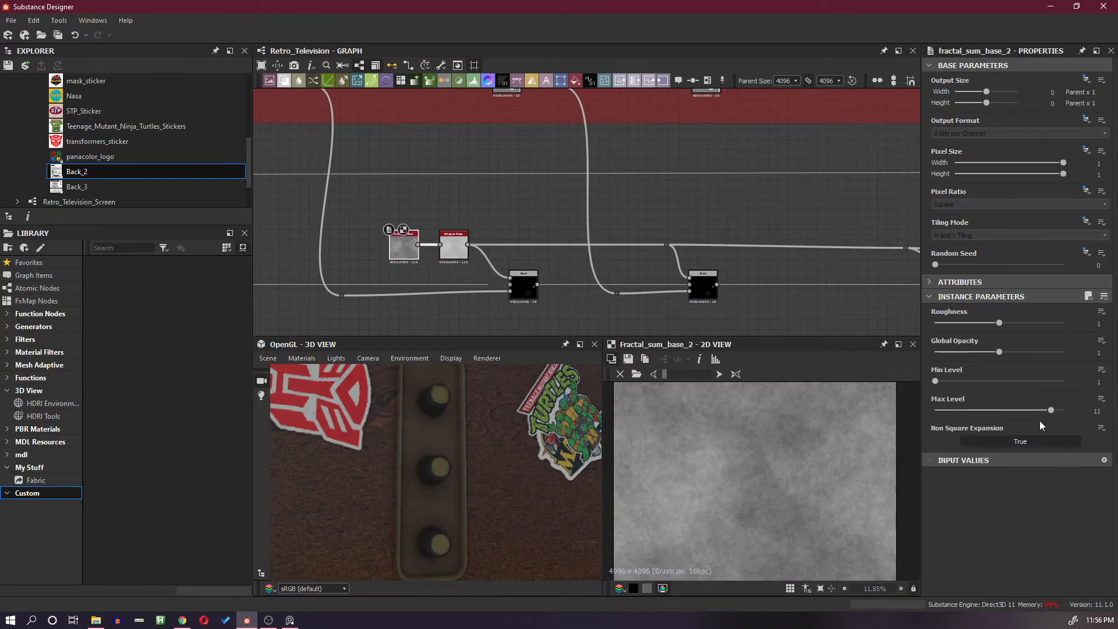
{"action": "left_click_drag", "start_coordinate": [1050, 411], "coordinate": [1017, 412]}
{"action": "key", "text": "ctrl+z"}
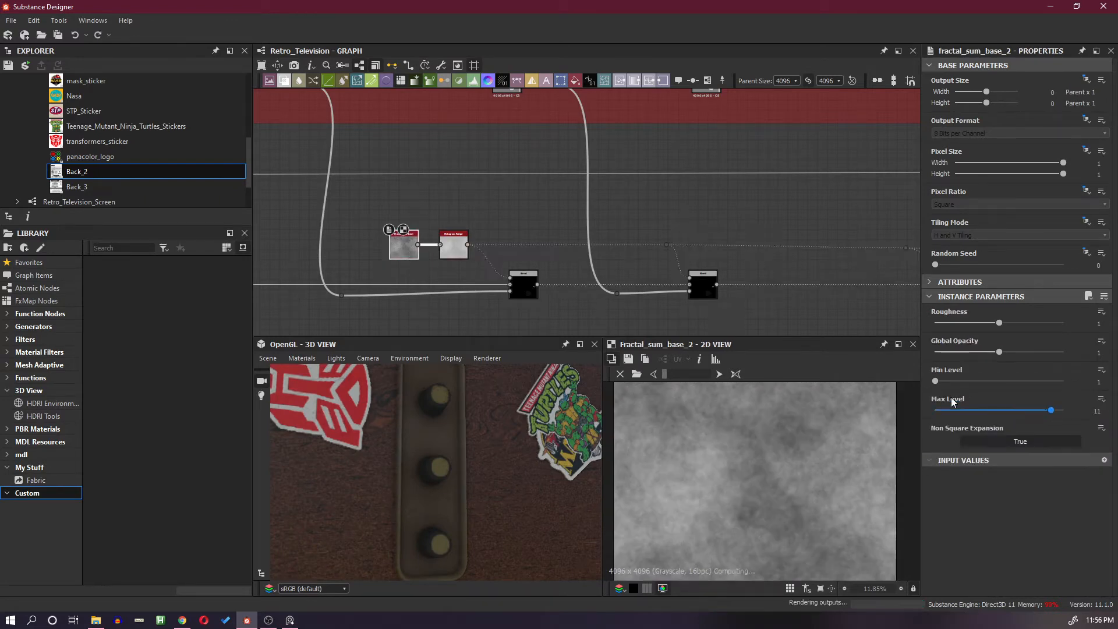
Set the side panel's Histogram Range Position to 0.24 while checking the knobs and side panel in 3D
{"action": "left_click", "coordinate": [459, 249]}
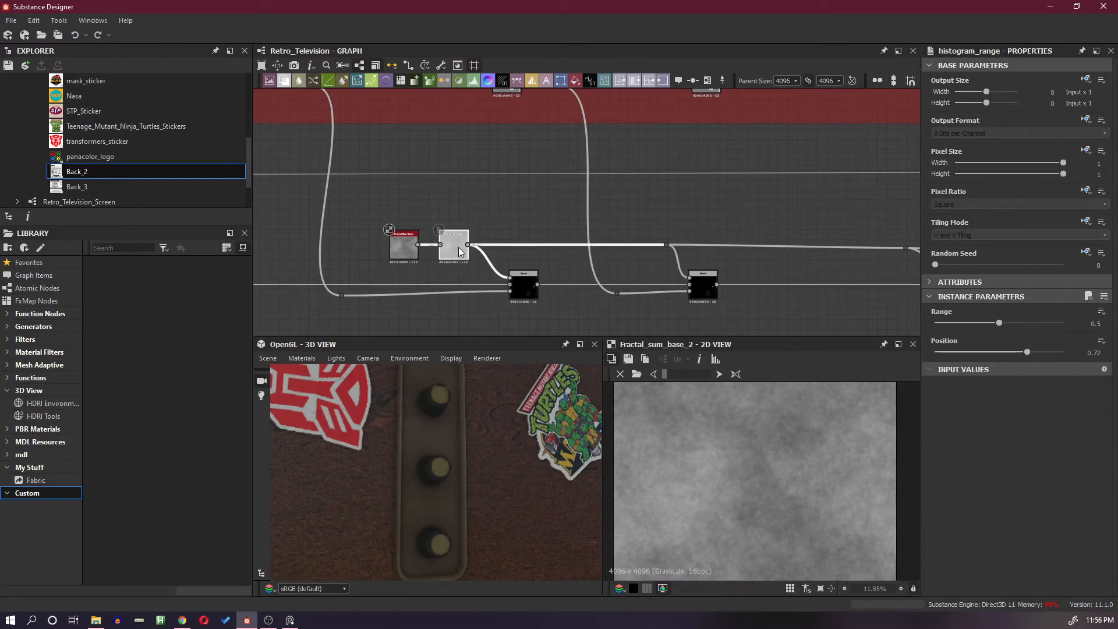
{"action": "left_click_drag", "start_coordinate": [1026, 353], "coordinate": [965, 353]}
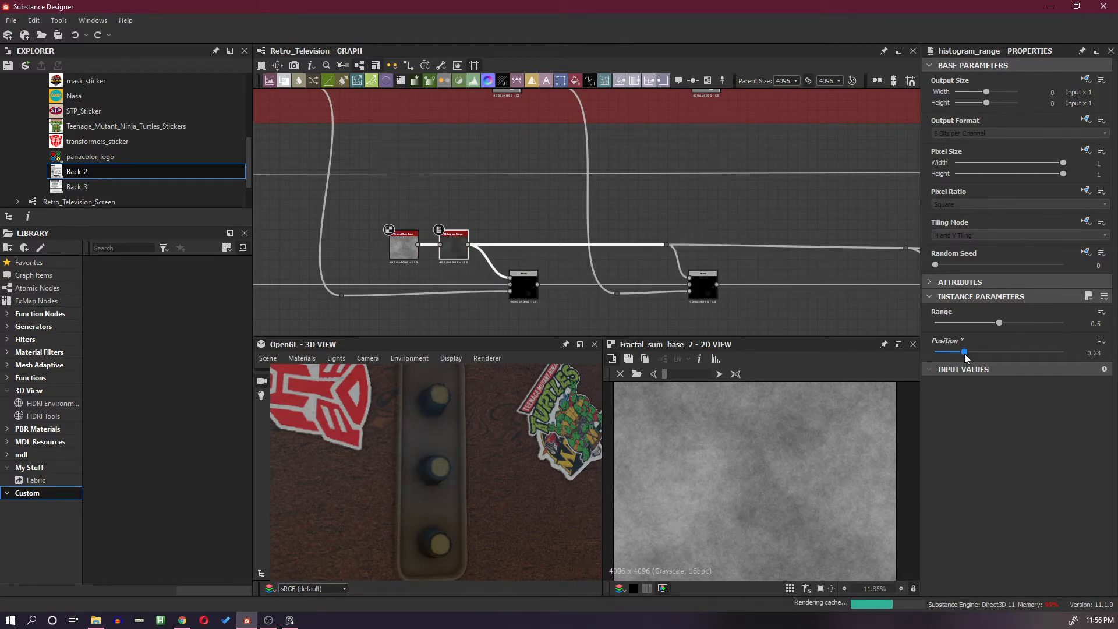
{"action": "left_click_drag", "start_coordinate": [965, 353], "coordinate": [971, 352]}
{"action": "scroll", "coordinate": [460, 440], "scroll_direction": "down", "scroll_amount": 5}
{"action": "left_click_drag", "start_coordinate": [473, 456], "coordinate": [571, 451]}
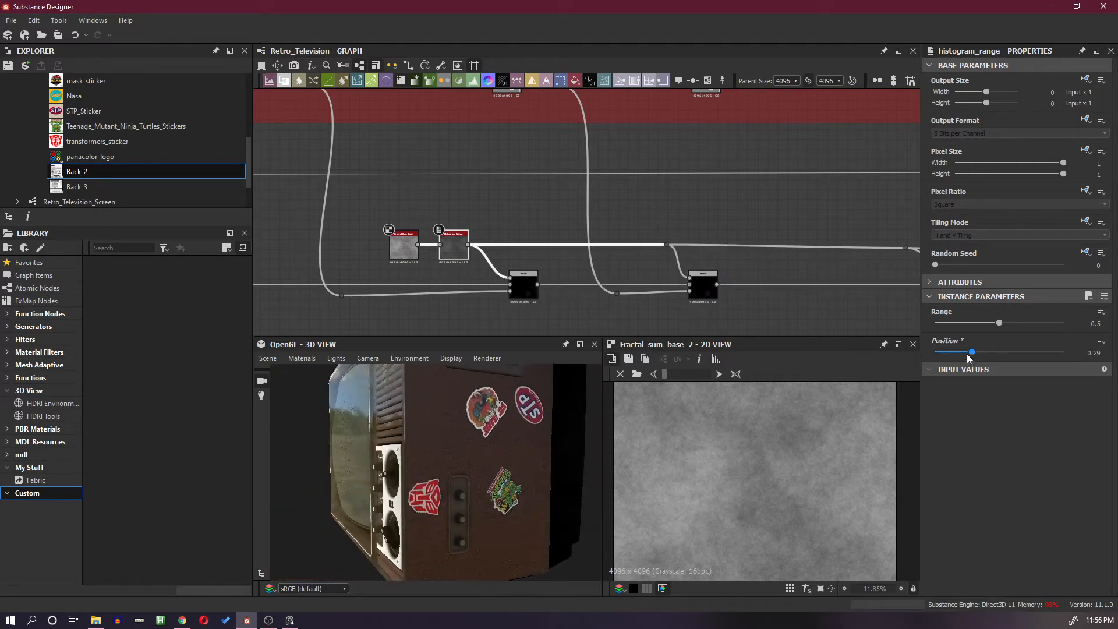
{"action": "left_click_drag", "start_coordinate": [970, 352], "coordinate": [964, 353]}
{"action": "left_click_drag", "start_coordinate": [592, 438], "coordinate": [494, 503]}
Move the blend following the front screen base's roughness blend along to below the end of Front Screen Panel Seperation Albedo
{"action": "scroll", "coordinate": [461, 478], "scroll_direction": "down", "scroll_amount": 3}
{"action": "scroll", "coordinate": [768, 239], "scroll_direction": "down", "scroll_amount": 8}
{"action": "middle_click_drag", "start_coordinate": [702, 259], "coordinate": [366, 257]}
{"action": "middle_click_drag", "start_coordinate": [619, 254], "coordinate": [320, 260]}
{"action": "middle_click_drag", "start_coordinate": [582, 260], "coordinate": [287, 264]}
{"action": "scroll", "coordinate": [518, 270], "scroll_direction": "up", "scroll_amount": 2}
{"action": "middle_click_drag", "start_coordinate": [706, 260], "coordinate": [531, 261]}
{"action": "scroll", "coordinate": [522, 265], "scroll_direction": "up", "scroll_amount": 5}
{"action": "scroll", "coordinate": [632, 232], "scroll_direction": "down", "scroll_amount": 3}
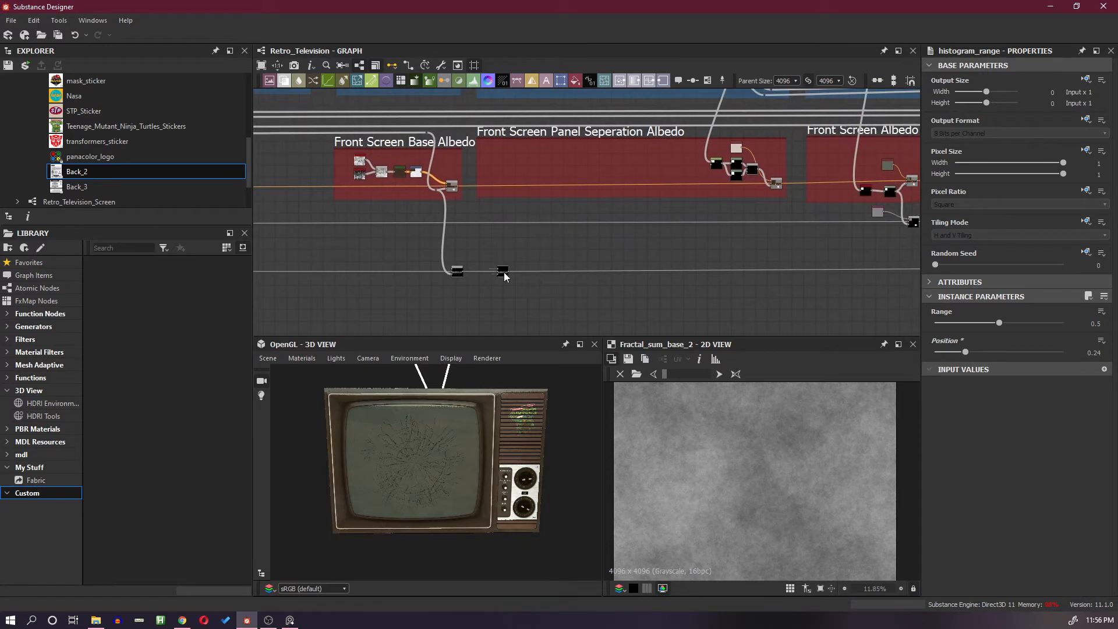
{"action": "left_click_drag", "start_coordinate": [504, 276], "coordinate": [811, 275]}
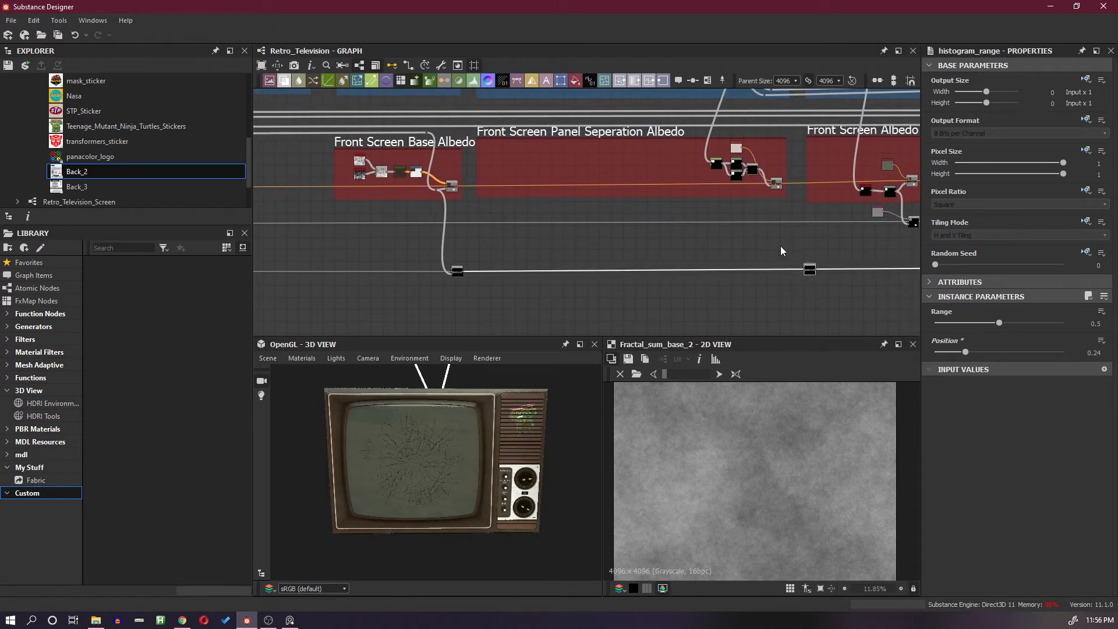
Insert a Blend node into the roughness chain just before the moved blend and position it below Front Screen Panel Seperation Albedo
{"action": "scroll", "coordinate": [780, 245], "scroll_direction": "up", "scroll_amount": 2}
{"action": "scroll", "coordinate": [780, 244], "scroll_direction": "down", "scroll_amount": 1}
{"action": "middle_click_drag", "start_coordinate": [778, 244], "coordinate": [739, 247]}
{"action": "left_click", "coordinate": [743, 276]}
{"action": "key", "text": "space"}
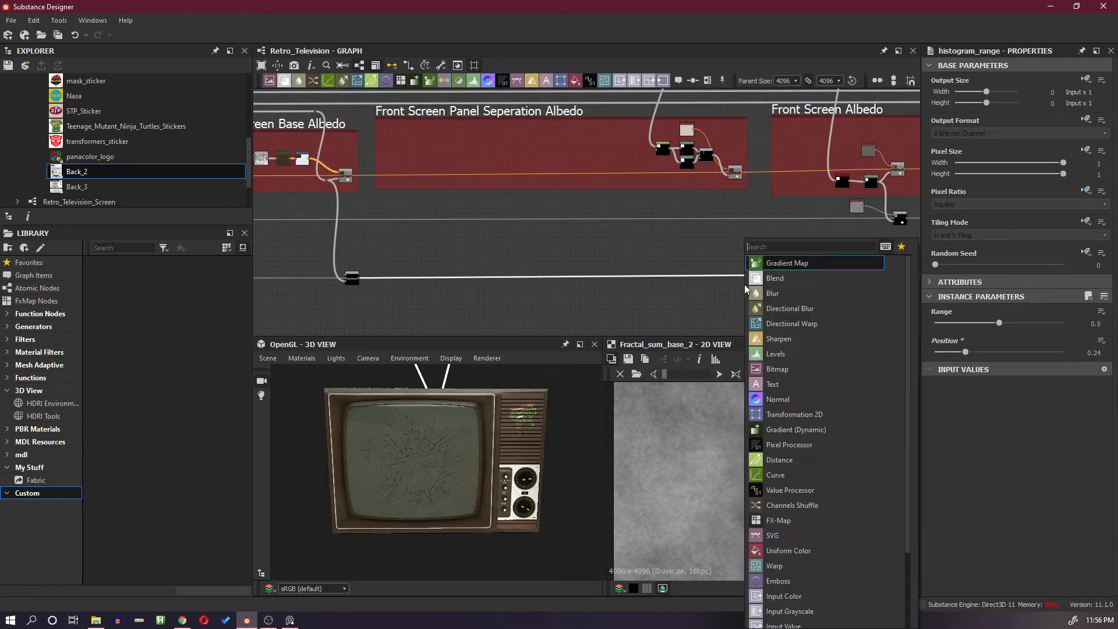
{"action": "left_click", "coordinate": [798, 279]}
{"action": "left_click_drag", "start_coordinate": [798, 277], "coordinate": [748, 272]}
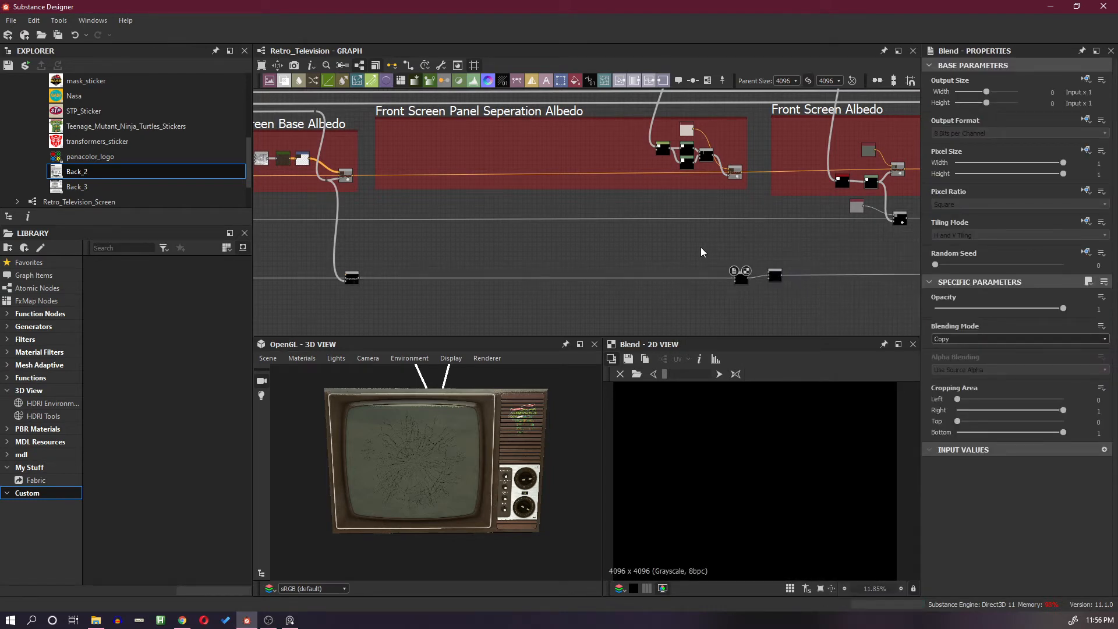
Paste another Fractal Sum Base and Histogram Range pair and place it beside the newly inserted blend
{"action": "key", "text": "ctrl+v"}
{"action": "scroll", "coordinate": [726, 271], "scroll_direction": "up", "scroll_amount": 2}
{"action": "left_click_drag", "start_coordinate": [748, 290], "coordinate": [745, 286]}
{"action": "left_click_drag", "start_coordinate": [605, 169], "coordinate": [709, 258]}
{"action": "scroll", "coordinate": [697, 160], "scroll_direction": "up", "scroll_amount": 2}
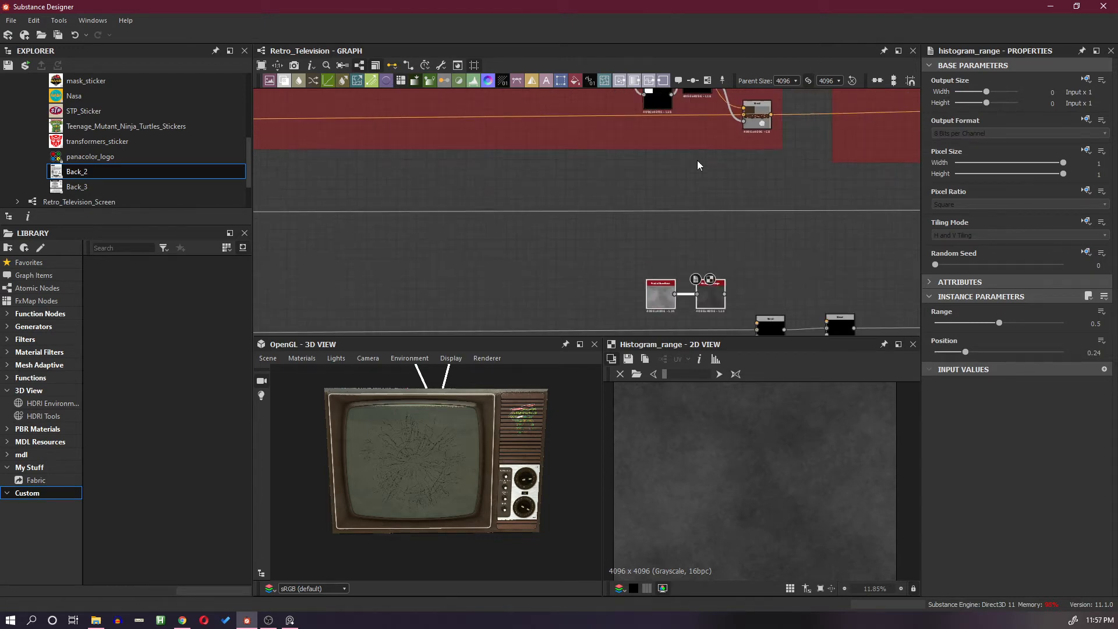
Add a dot on the front screen panel separation mask's link and connect it to the new blend's mask input
{"action": "middle_click_drag", "start_coordinate": [736, 140], "coordinate": [718, 218]}
{"action": "double_click", "coordinate": [710, 190]}
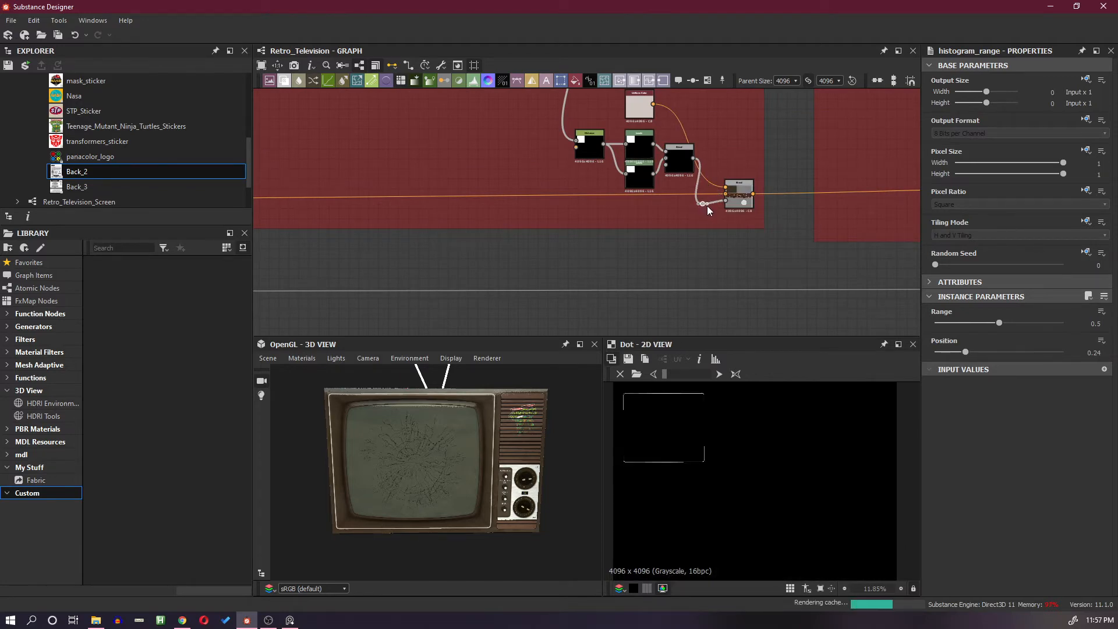
{"action": "left_click", "coordinate": [709, 206]}
{"action": "middle_click_drag", "start_coordinate": [713, 299], "coordinate": [719, 198]}
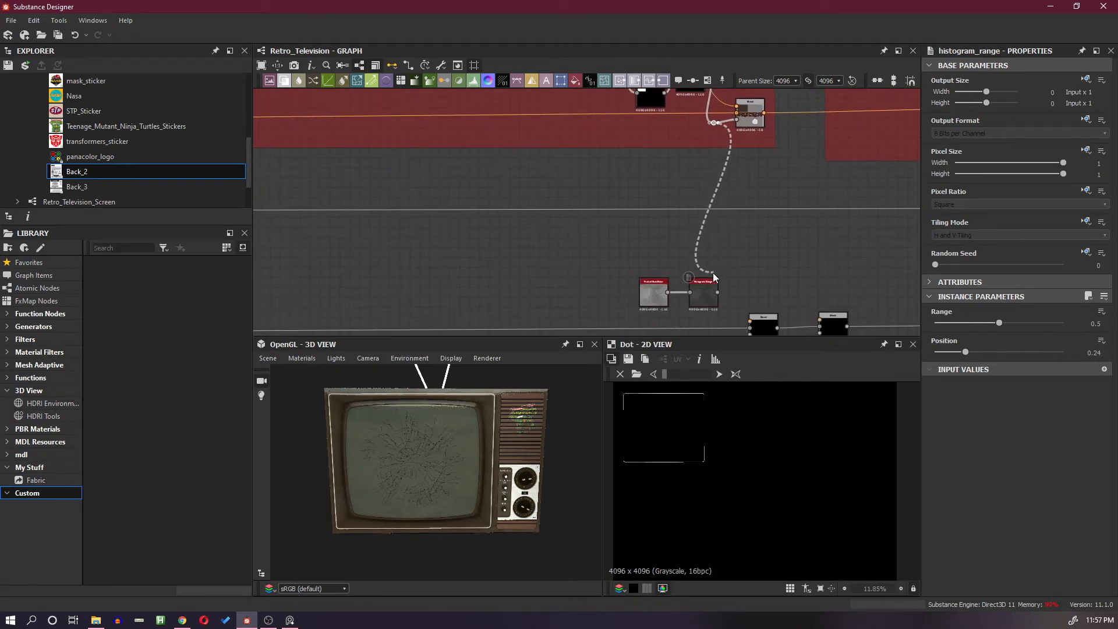
{"action": "middle_click_drag", "start_coordinate": [712, 273], "coordinate": [707, 217]}
{"action": "left_click", "coordinate": [758, 274]}
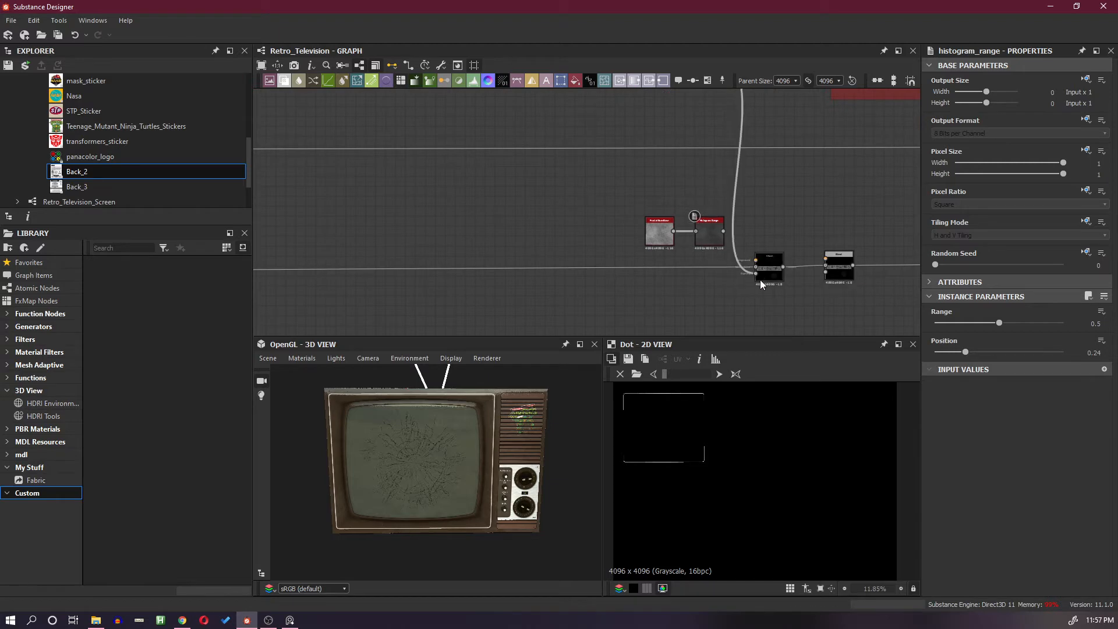
Examine the panel separation blend's output up close and compare it with the trim around the screen in 3D
{"action": "left_click_drag", "start_coordinate": [529, 415], "coordinate": [479, 421]}
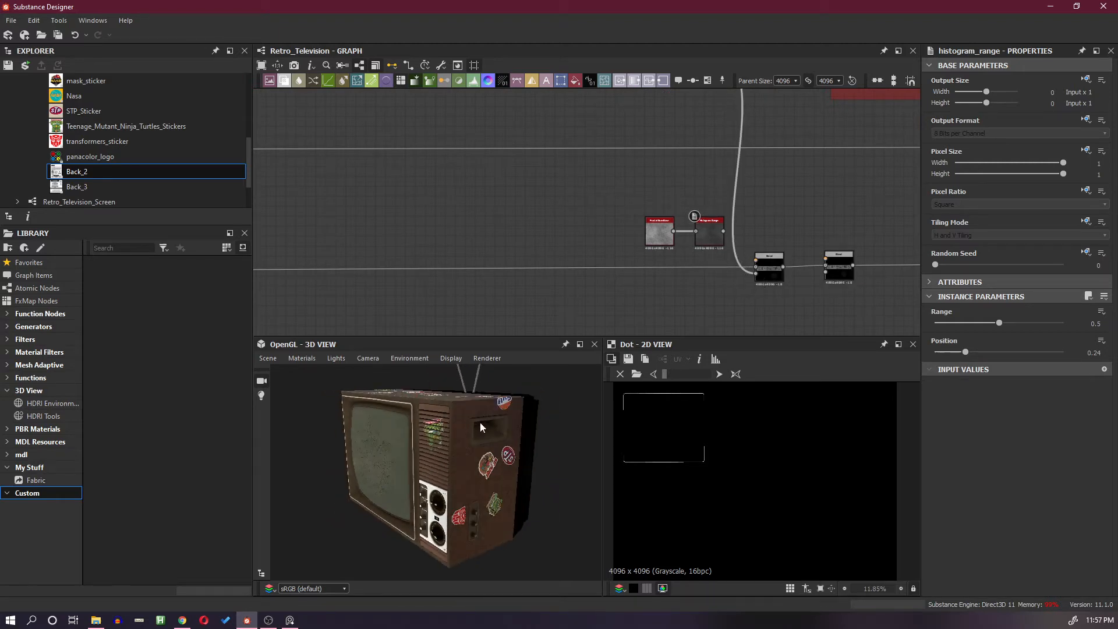
{"action": "scroll", "coordinate": [480, 419], "scroll_direction": "up", "scroll_amount": 3}
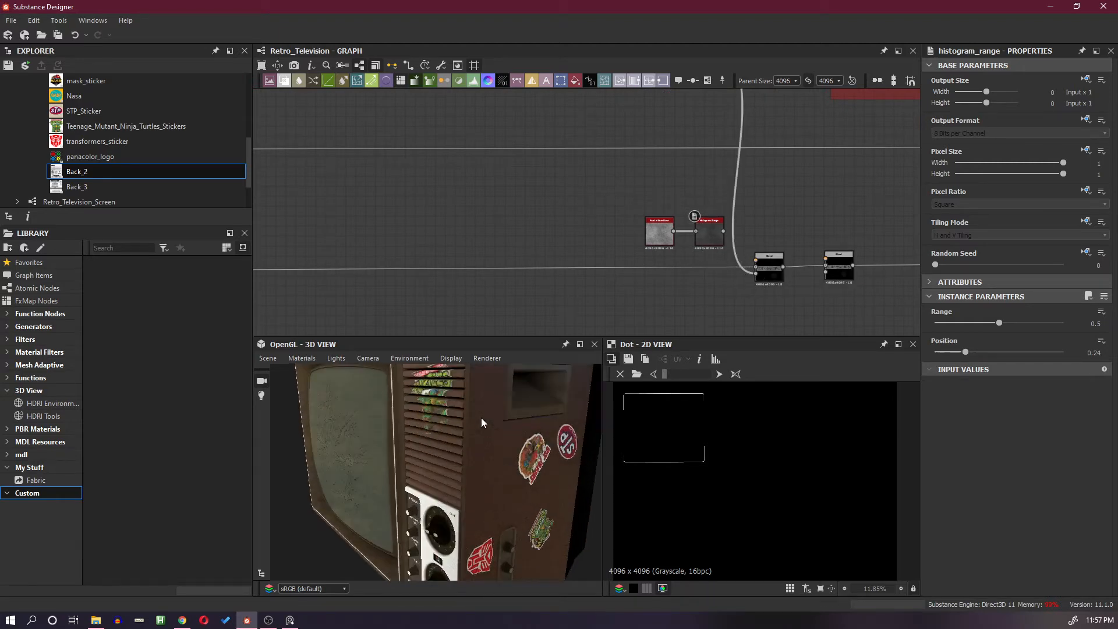
{"action": "double_click", "coordinate": [757, 274]}
{"action": "scroll", "coordinate": [711, 432], "scroll_direction": "up", "scroll_amount": 2}
{"action": "scroll", "coordinate": [711, 432], "scroll_direction": "up", "scroll_amount": 10}
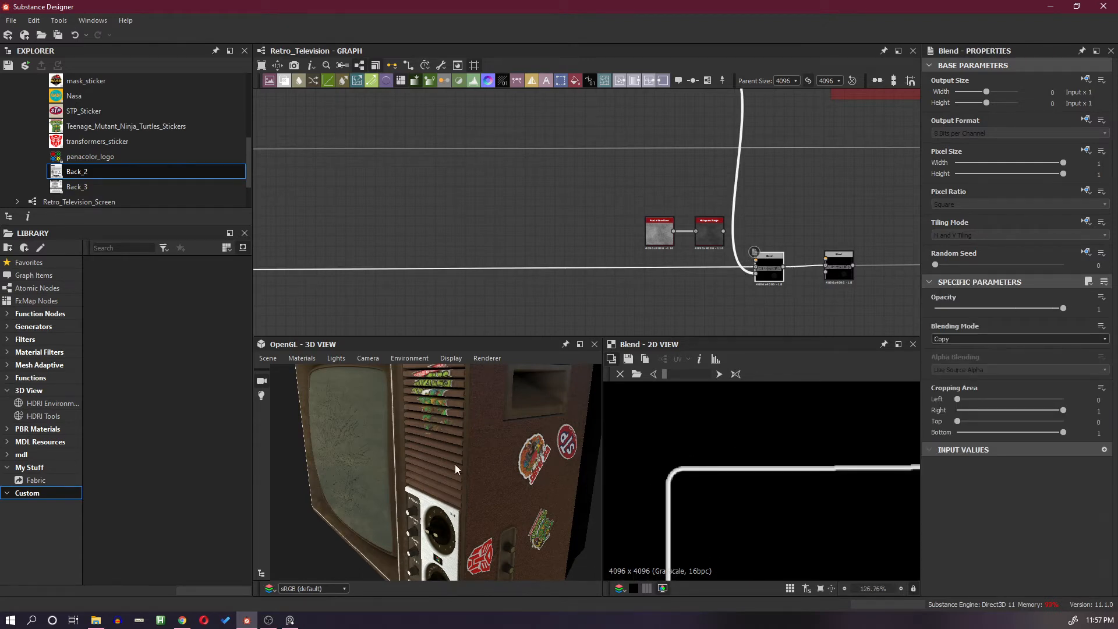
{"action": "left_click_drag", "start_coordinate": [455, 464], "coordinate": [553, 472]}
{"action": "scroll", "coordinate": [428, 409], "scroll_direction": "up", "scroll_amount": 3}
{"action": "left_click_drag", "start_coordinate": [491, 406], "coordinate": [425, 411]}
Connect the pasted Histogram Range to the panel separation blend's foreground and set its Position to 0.53
{"action": "left_click_drag", "start_coordinate": [723, 231], "coordinate": [755, 260]}
{"action": "left_click", "coordinate": [704, 236]}
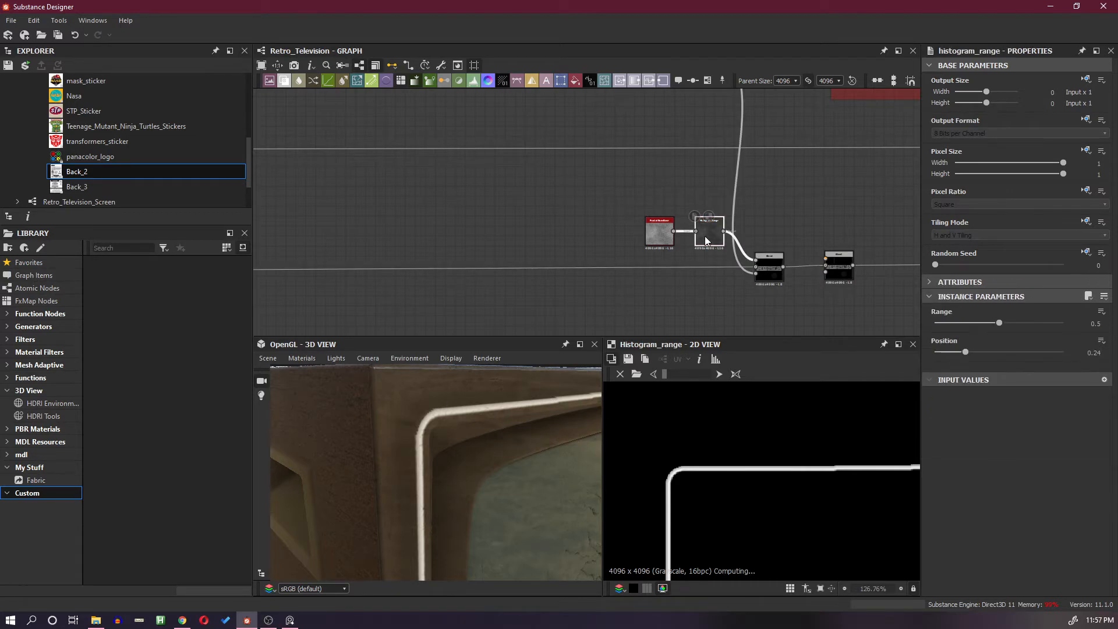
{"action": "mouse_move", "coordinate": [999, 353]}
{"action": "left_mouse_down"}
{"action": "mouse_move", "coordinate": [937, 351]}
{"action": "mouse_move", "coordinate": [1022, 353]}
{"action": "mouse_move", "coordinate": [1001, 354]}
{"action": "left_mouse_up"}
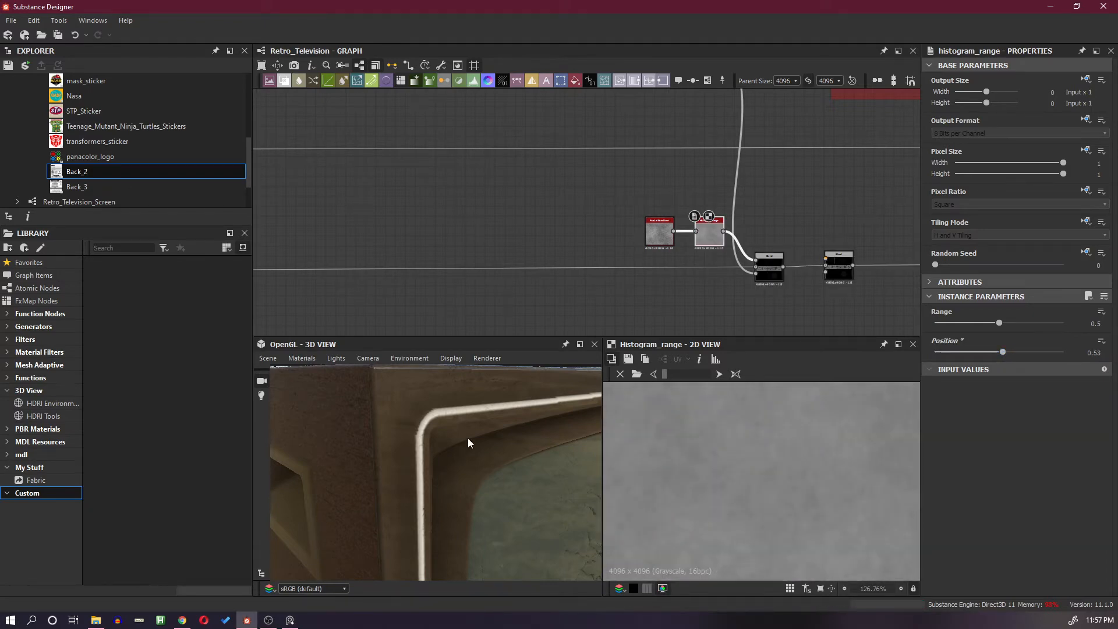
{"action": "scroll", "coordinate": [468, 439], "scroll_direction": "down", "scroll_amount": 6}
{"action": "left_click_drag", "start_coordinate": [490, 462], "coordinate": [449, 444]}
{"action": "scroll", "coordinate": [756, 226], "scroll_direction": "down", "scroll_amount": 3}
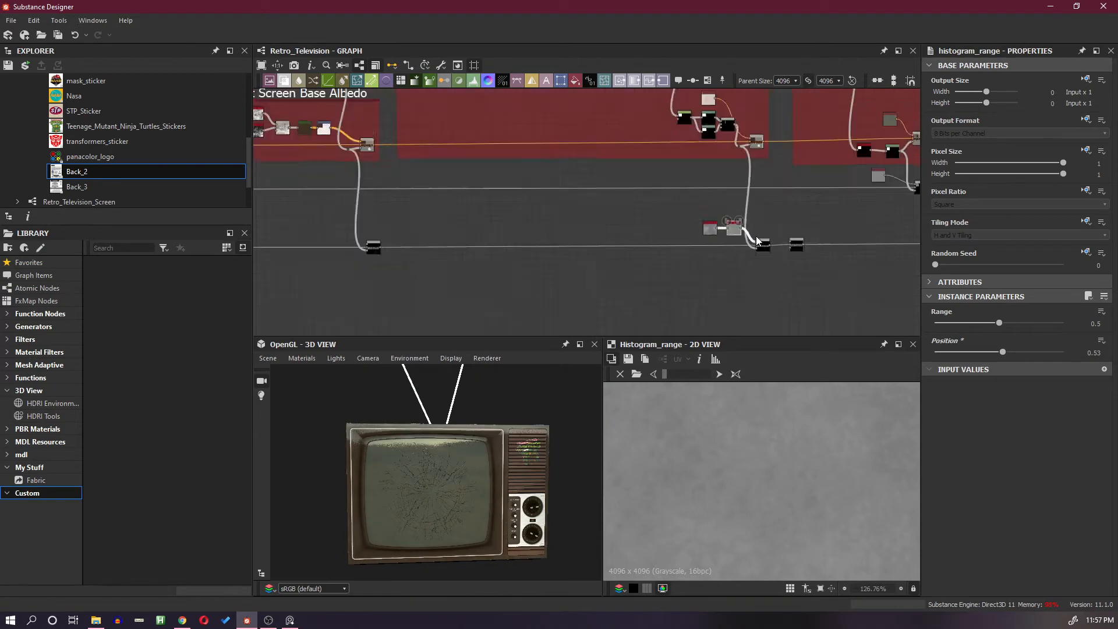
Move the following roughness blend further along the chain and insert a new Blend node before it, below Front Screen Albedo
{"action": "scroll", "coordinate": [756, 236], "scroll_direction": "down", "scroll_amount": 2}
{"action": "middle_click_drag", "start_coordinate": [854, 239], "coordinate": [634, 271]}
{"action": "scroll", "coordinate": [635, 270], "scroll_direction": "up", "scroll_amount": 1}
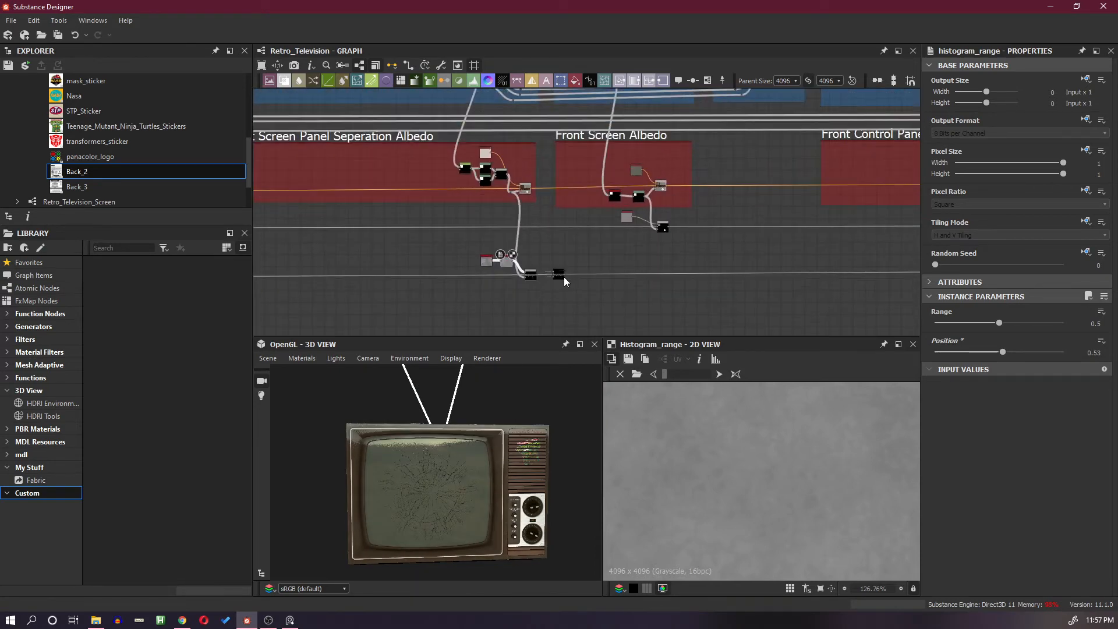
{"action": "left_click_drag", "start_coordinate": [559, 274], "coordinate": [767, 276]}
{"action": "left_click_drag", "start_coordinate": [662, 253], "coordinate": [680, 277]}
{"action": "key", "text": "space"}
{"action": "left_click", "coordinate": [736, 278]}
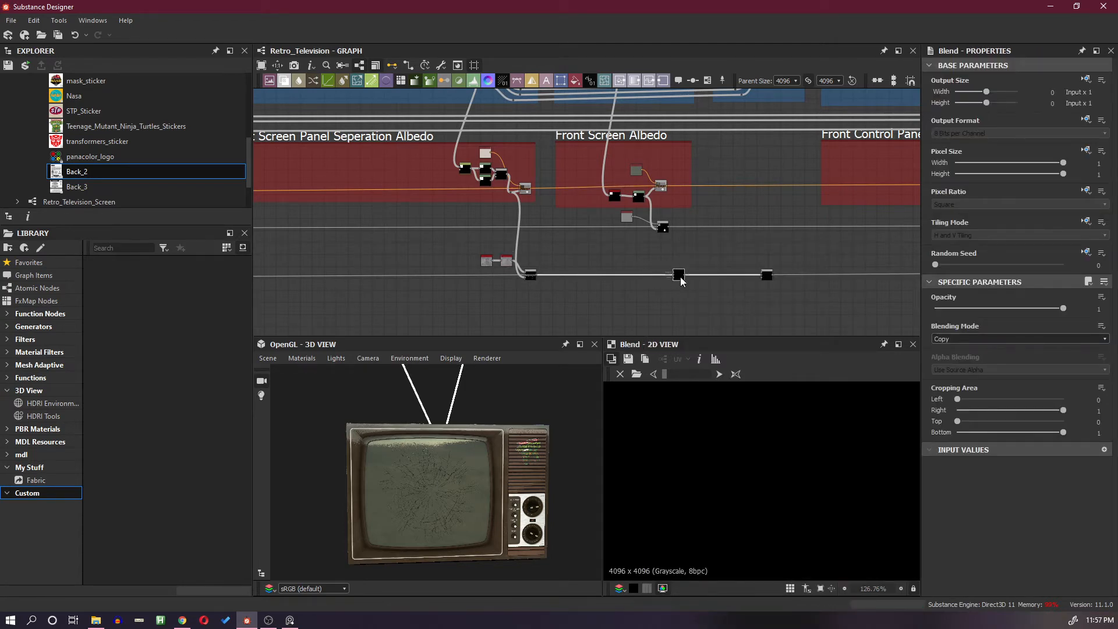
Add a dot on the front screen mask's link and connect it to the new blend's opacity input
{"action": "scroll", "coordinate": [647, 232], "scroll_direction": "up", "scroll_amount": 4}
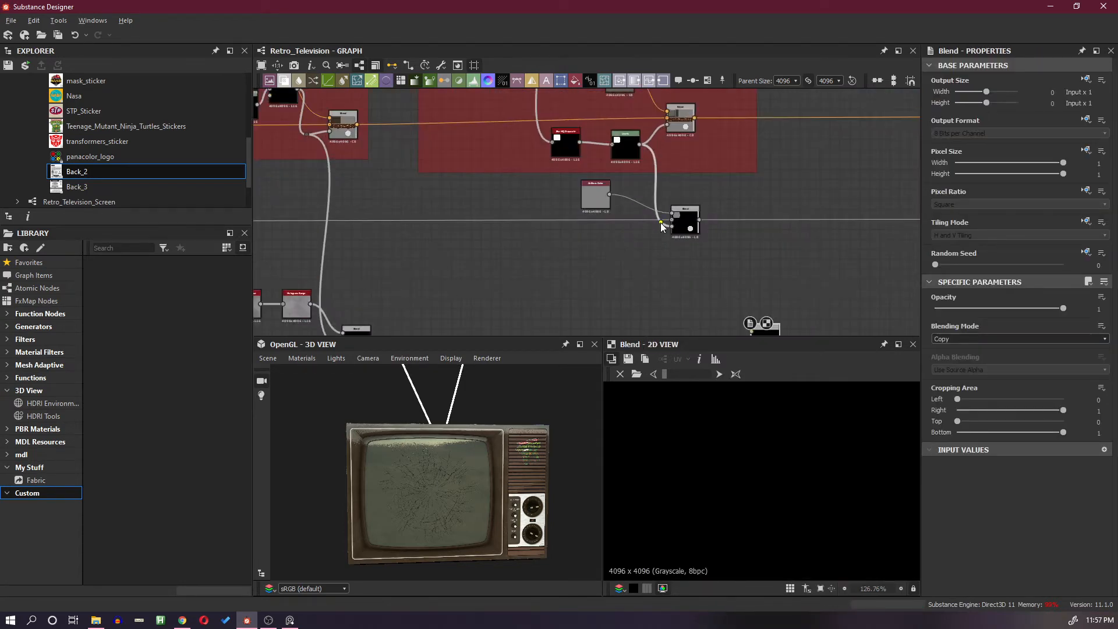
{"action": "left_click_drag", "start_coordinate": [660, 223], "coordinate": [659, 232], "text": "alt"}
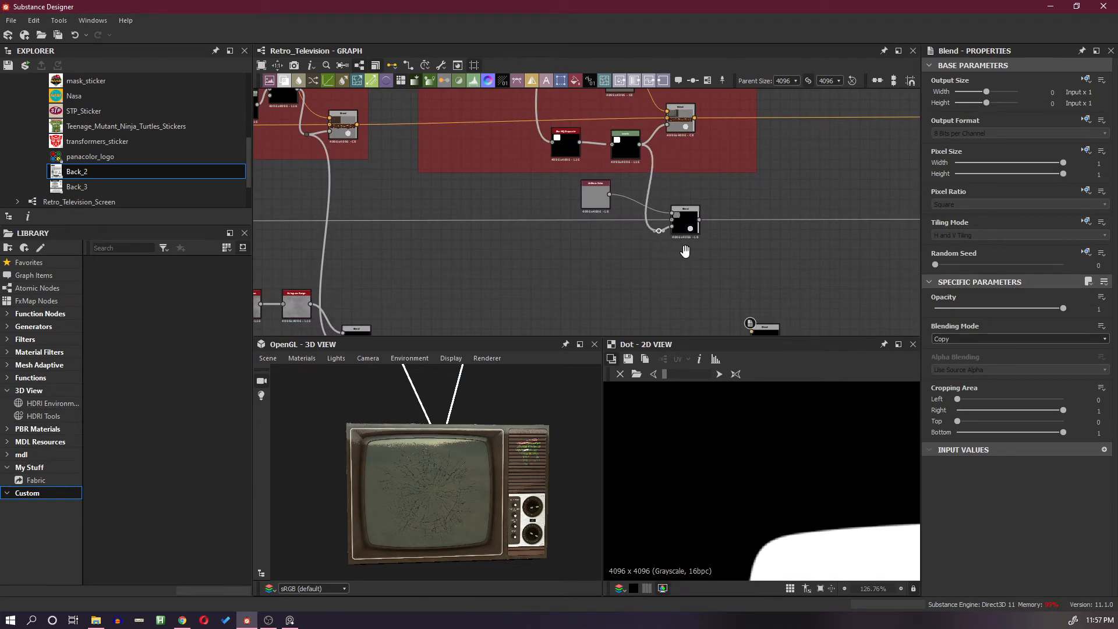
{"action": "middle_click_drag", "start_coordinate": [685, 251], "coordinate": [676, 227]}
{"action": "left_click_drag", "start_coordinate": [653, 205], "coordinate": [716, 317]}
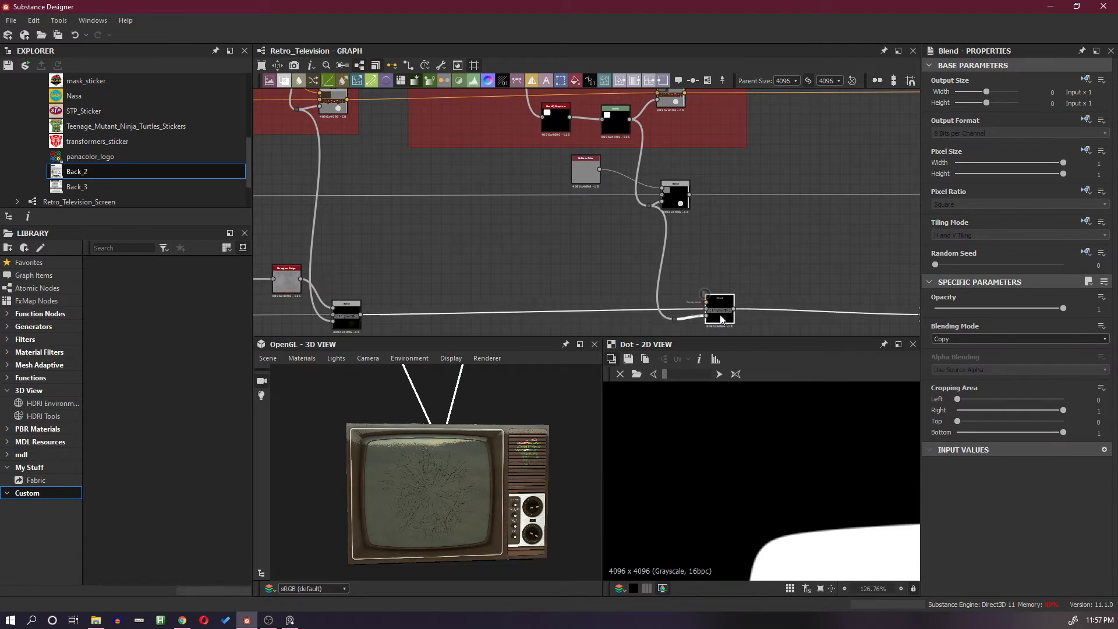
Delete the extra dot beside the front screen roughness blend and reposition the blend and the remaining mask dot
{"action": "left_click", "coordinate": [673, 319]}
{"action": "key", "text": "Delete"}
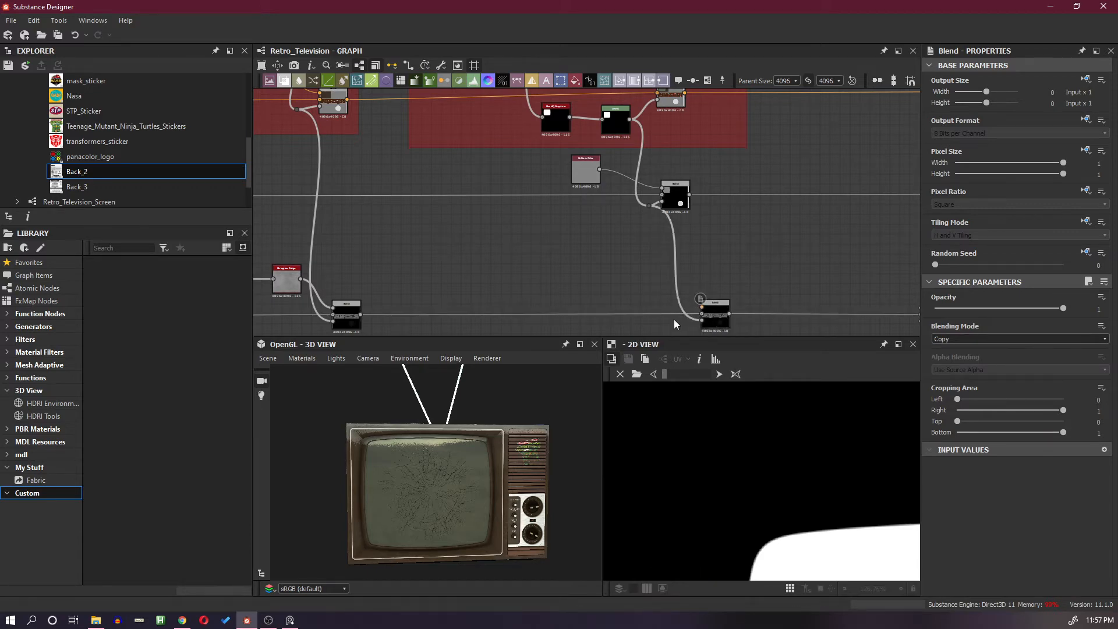
{"action": "left_click_drag", "start_coordinate": [711, 318], "coordinate": [682, 317]}
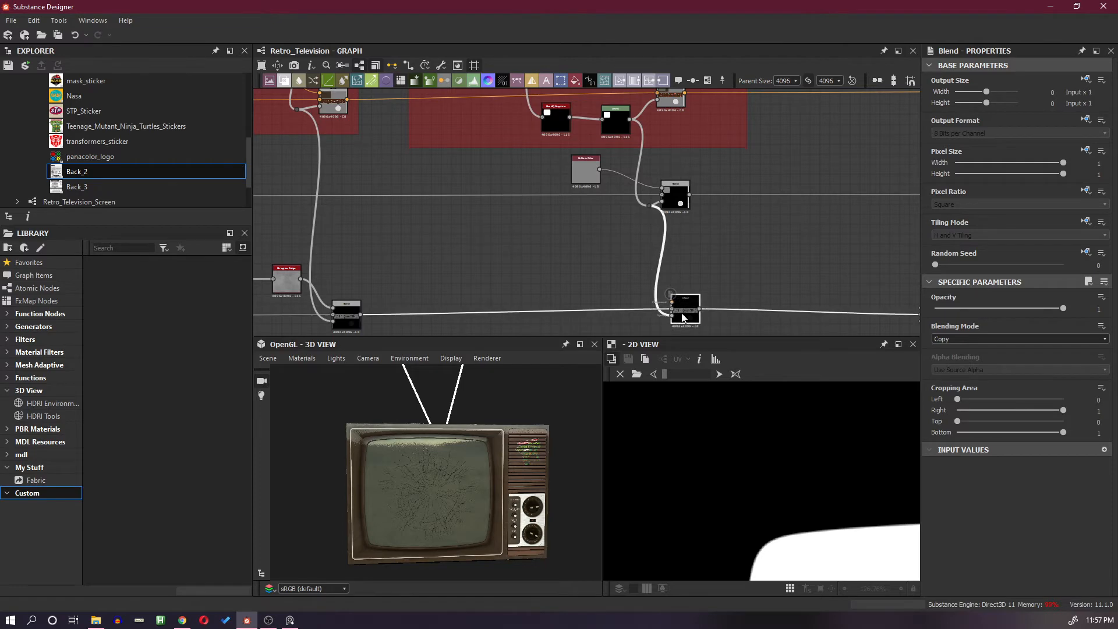
{"action": "left_click_drag", "start_coordinate": [647, 206], "coordinate": [631, 210]}
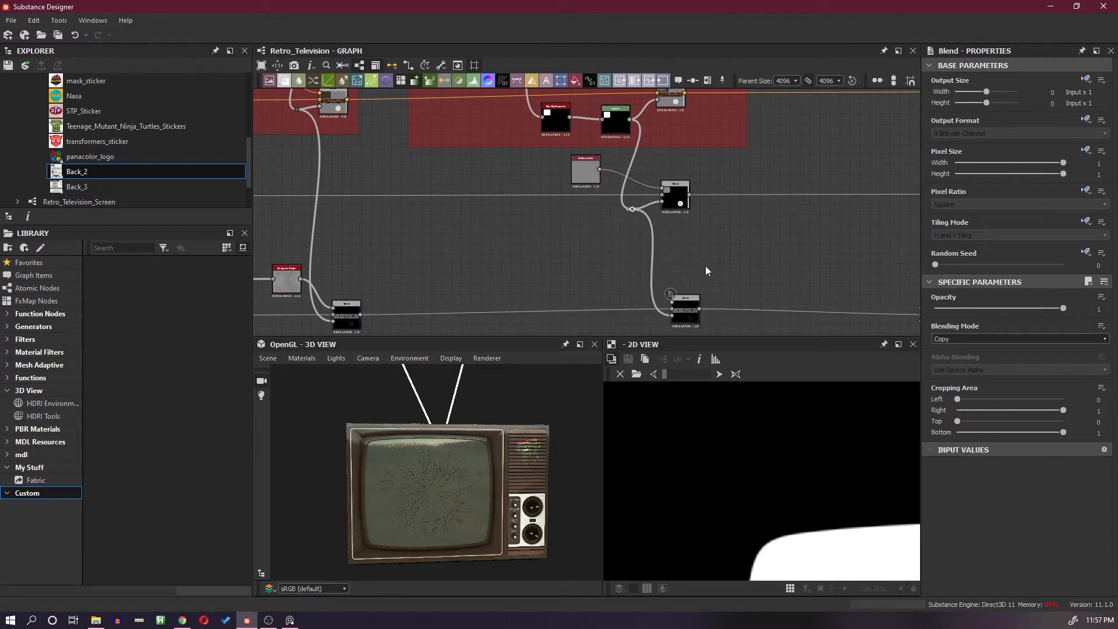
{"action": "left_click_drag", "start_coordinate": [685, 314], "coordinate": [685, 317]}
Paste another Fractal Sum Base and Histogram Range pair and connect it to the front screen blend's foreground
{"action": "middle_click_drag", "start_coordinate": [687, 279], "coordinate": [676, 272]}
{"action": "left_click", "coordinate": [567, 238]}
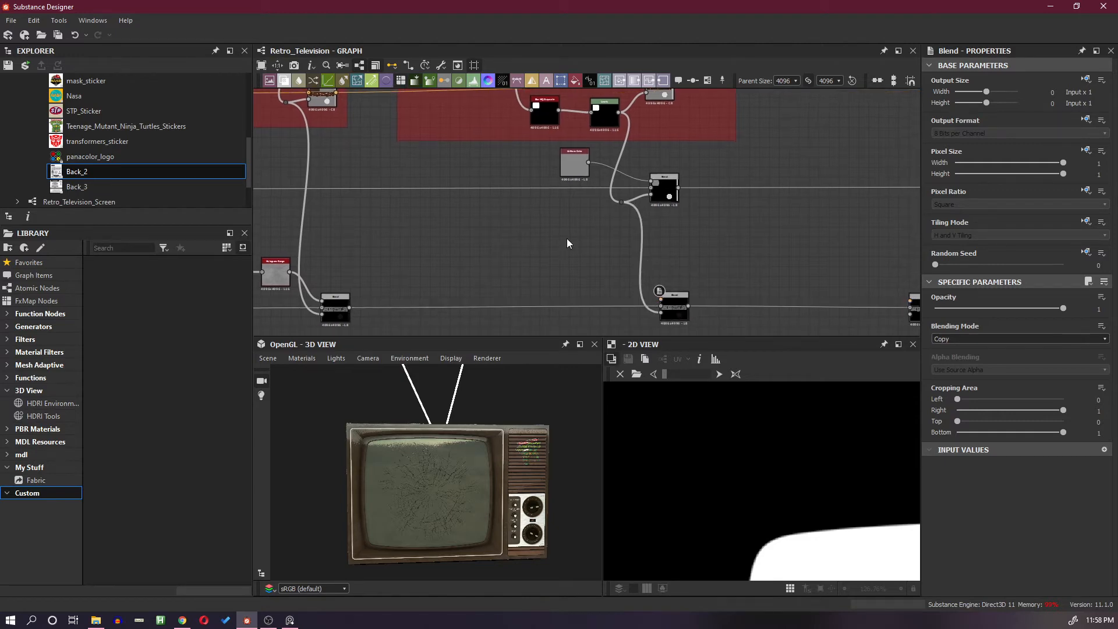
{"action": "key", "text": "ctrl+v"}
{"action": "left_click_drag", "start_coordinate": [626, 219], "coordinate": [666, 296]}
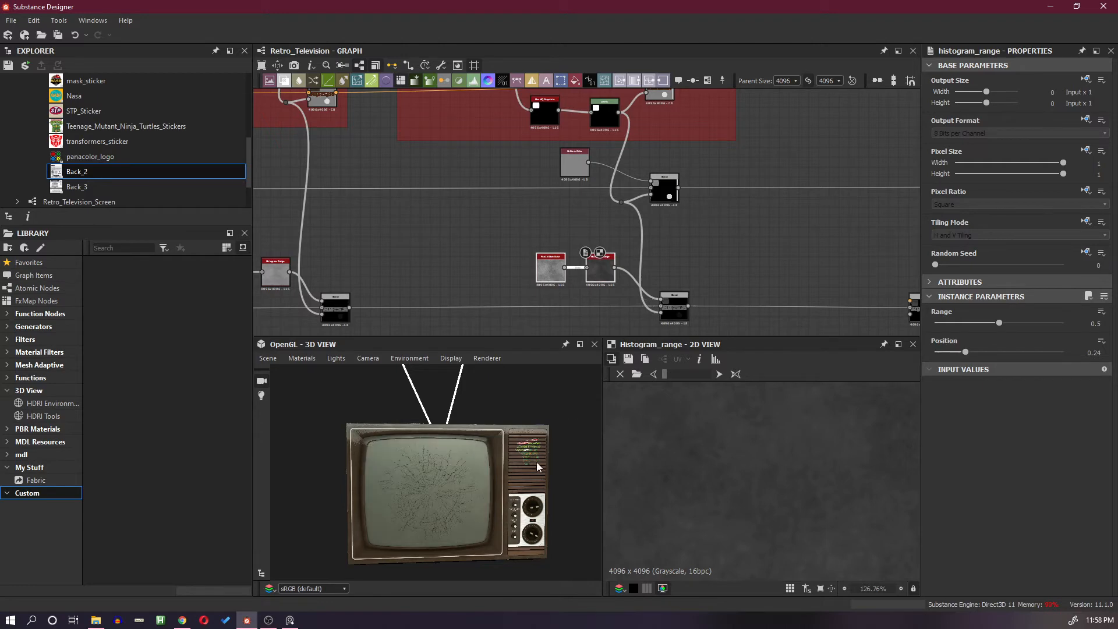
Set the front screen Histogram Range's Position to 0.11 and check the glass reflections in the 3D view
{"action": "scroll", "coordinate": [452, 469], "scroll_direction": "up", "scroll_amount": 5}
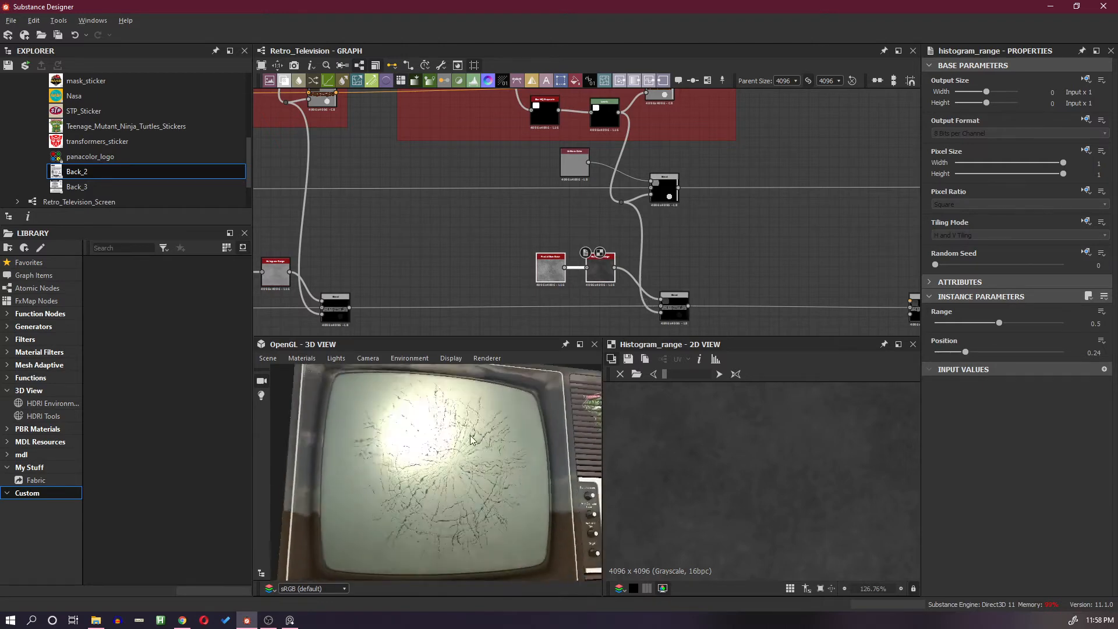
{"action": "scroll", "coordinate": [466, 441], "scroll_direction": "up", "scroll_amount": 3}
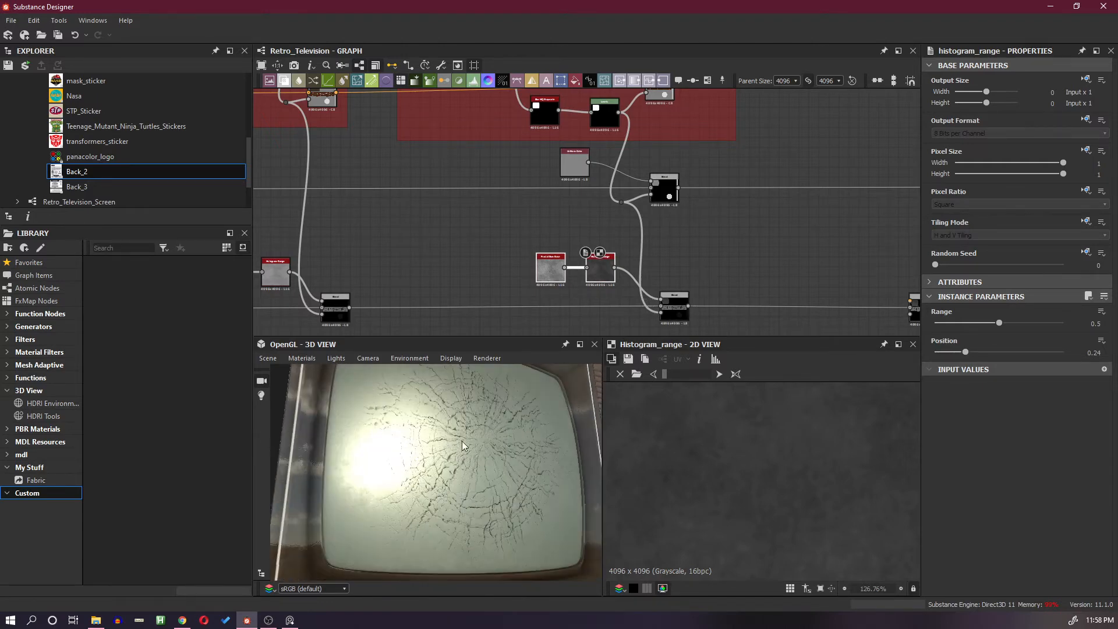
{"action": "left_click_drag", "start_coordinate": [472, 450], "coordinate": [469, 441]}
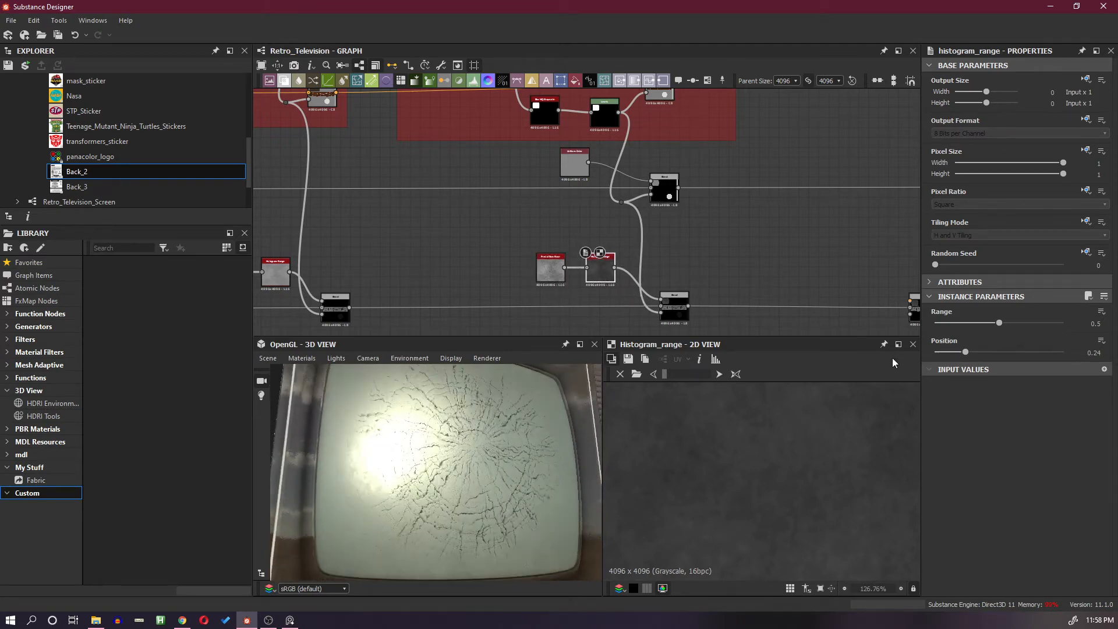
{"action": "left_click_drag", "start_coordinate": [960, 354], "coordinate": [949, 355]}
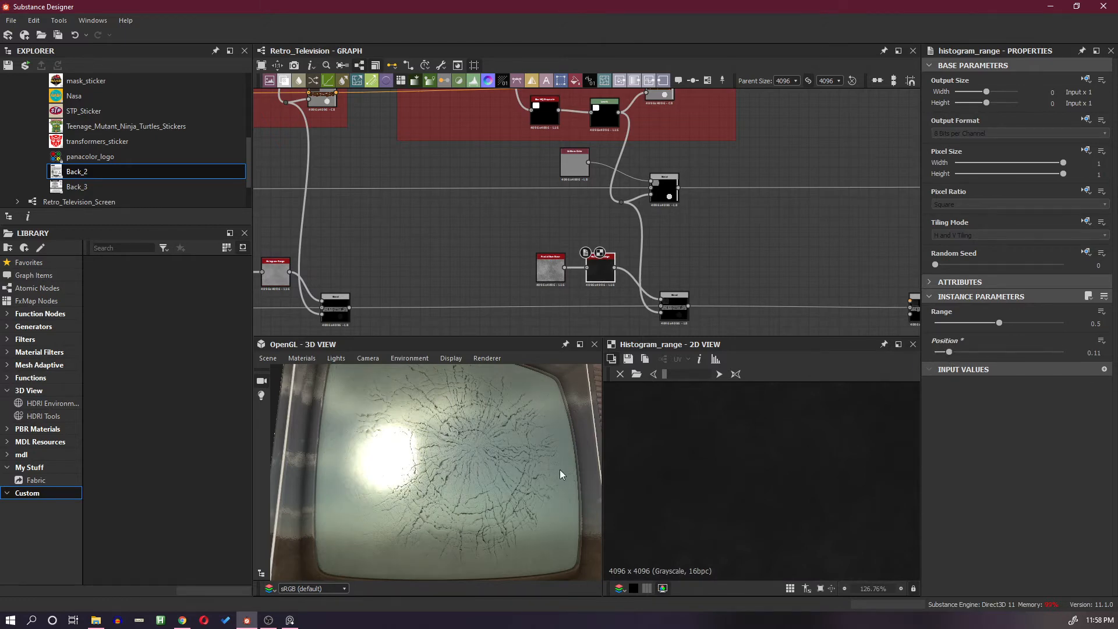
{"action": "scroll", "coordinate": [560, 470], "scroll_direction": "down", "scroll_amount": 4}
{"action": "mouse_move", "coordinate": [523, 466]}
{"action": "left_mouse_down"}
{"action": "mouse_move", "coordinate": [492, 490]}
{"action": "mouse_move", "coordinate": [535, 484]}
{"action": "mouse_move", "coordinate": [529, 494]}
{"action": "mouse_move", "coordinate": [512, 478]}
{"action": "left_mouse_up"}
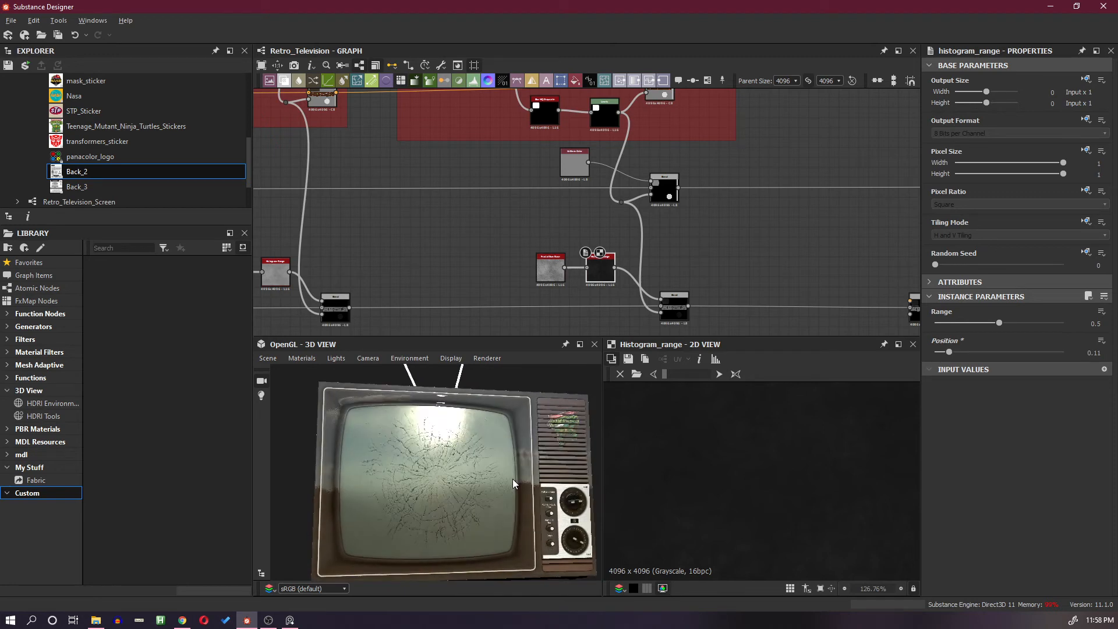
{"action": "scroll", "coordinate": [512, 479], "scroll_direction": "up", "scroll_amount": 4}
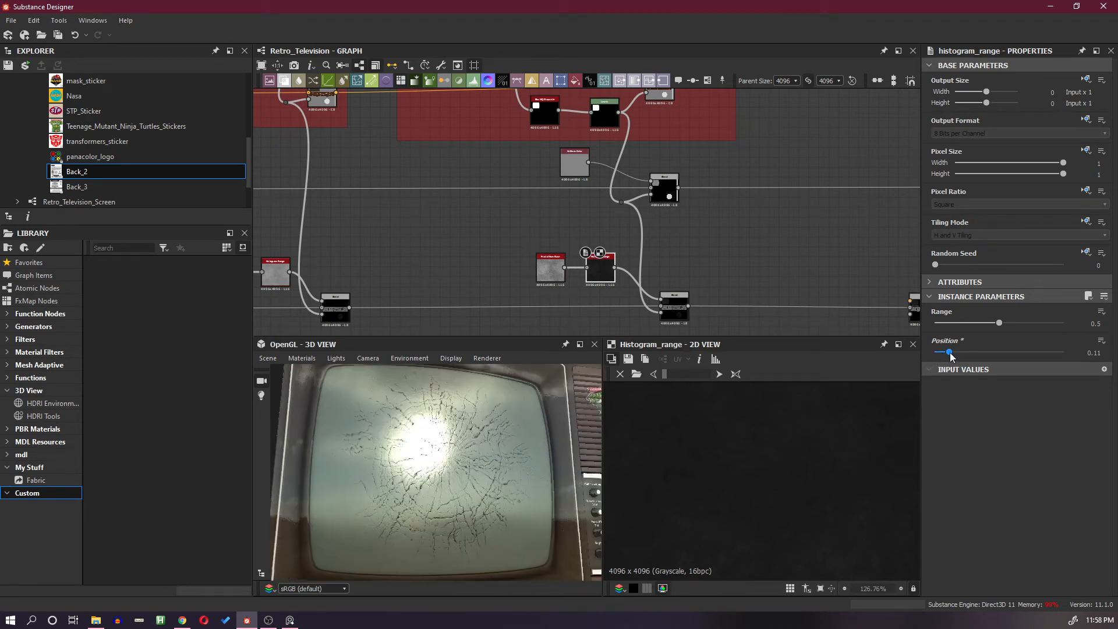
{"action": "left_click_drag", "start_coordinate": [541, 479], "coordinate": [543, 488]}
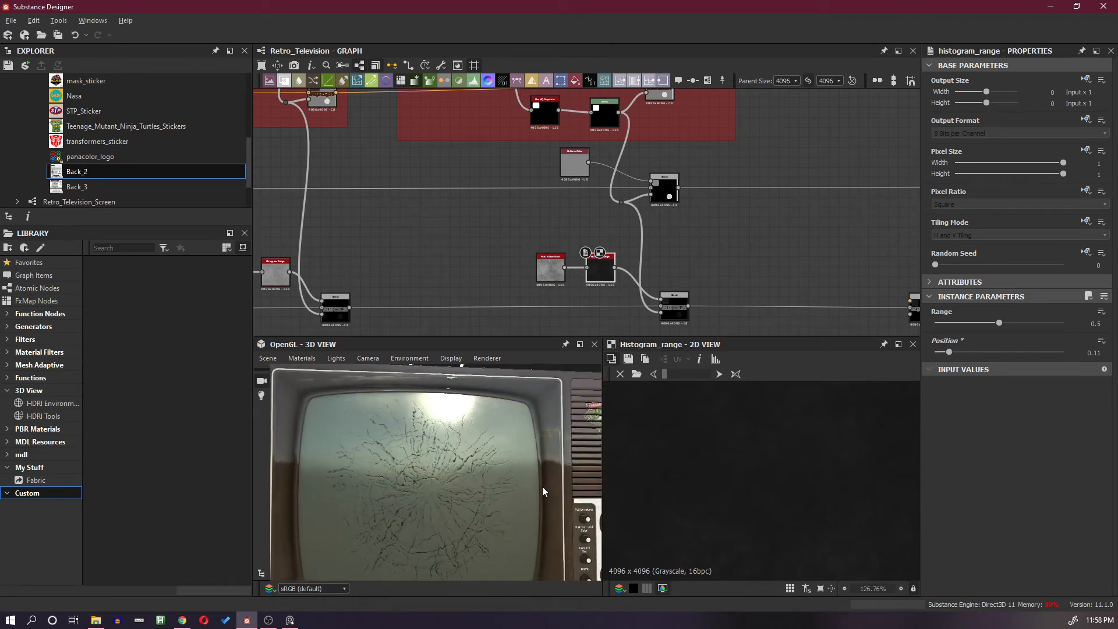
Move the next roughness blend further along and insert a new Blend node before it, below Front Control Panel Base Albedo
{"action": "scroll", "coordinate": [643, 246], "scroll_direction": "down", "scroll_amount": 5}
{"action": "middle_click_drag", "start_coordinate": [704, 262], "coordinate": [546, 278]}
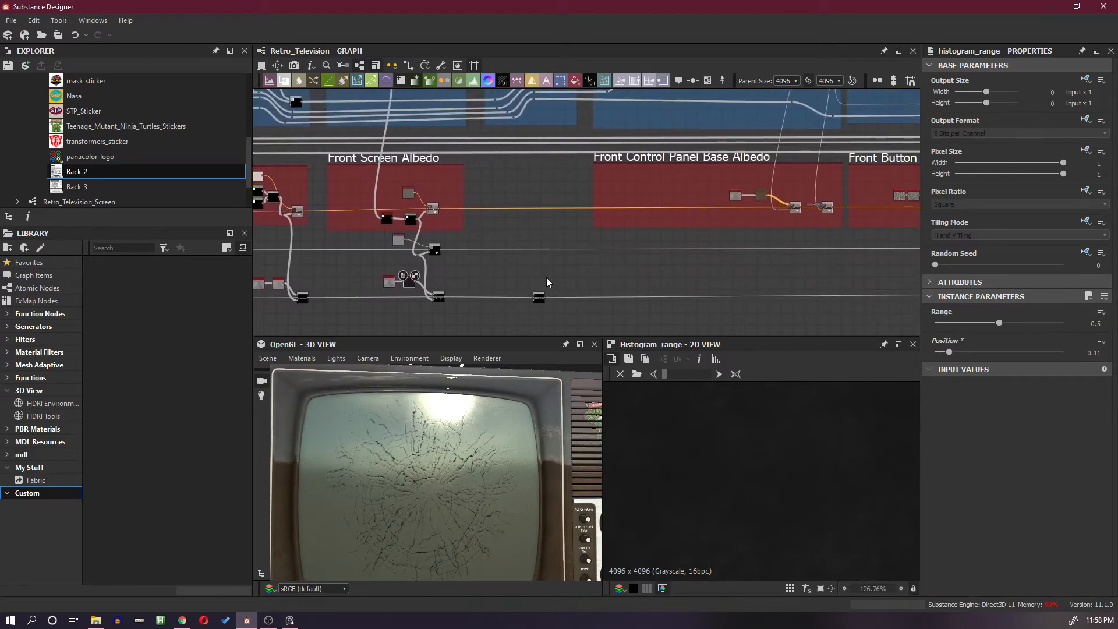
{"action": "left_click_drag", "start_coordinate": [538, 303], "coordinate": [860, 302]}
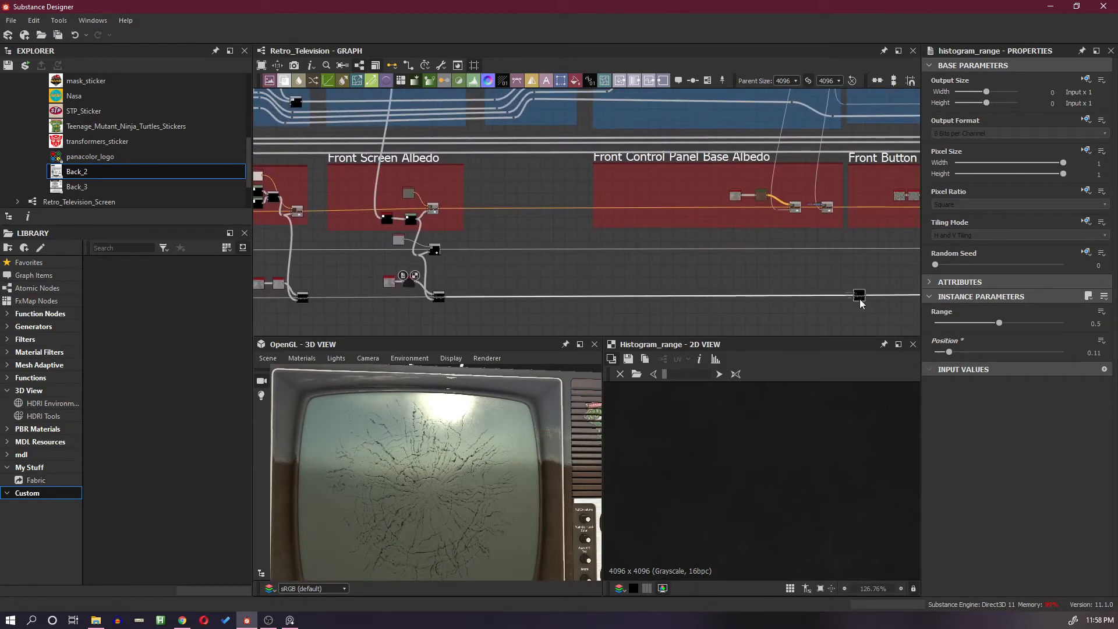
{"action": "key", "text": "space"}
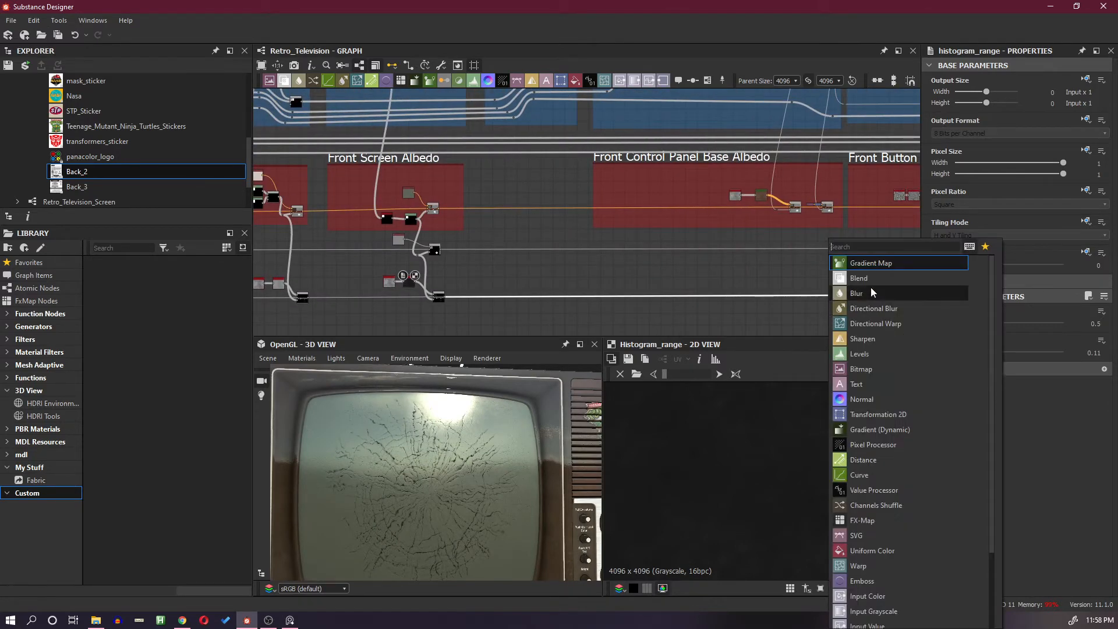
{"action": "left_click", "coordinate": [857, 302]}
{"action": "left_click_drag", "start_coordinate": [649, 302], "coordinate": [837, 302]}
{"action": "middle_click_drag", "start_coordinate": [839, 278], "coordinate": [713, 263]}
{"action": "scroll", "coordinate": [715, 264], "scroll_direction": "up", "scroll_amount": 2}
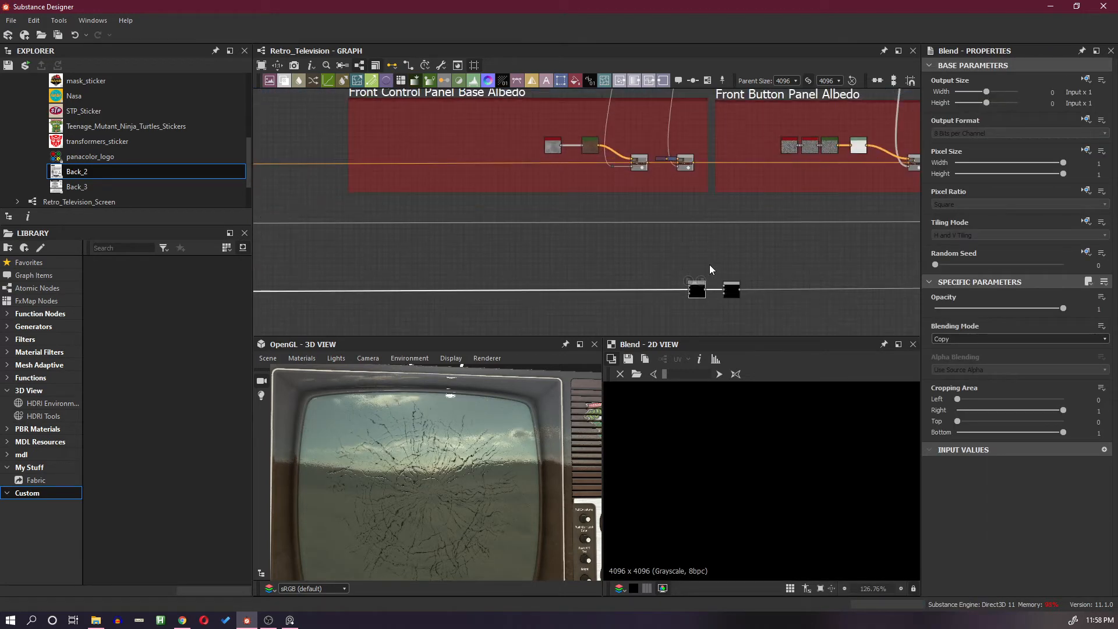
{"action": "scroll", "coordinate": [703, 274], "scroll_direction": "up", "scroll_amount": 2}
{"action": "left_click_drag", "start_coordinate": [696, 298], "coordinate": [633, 298]}
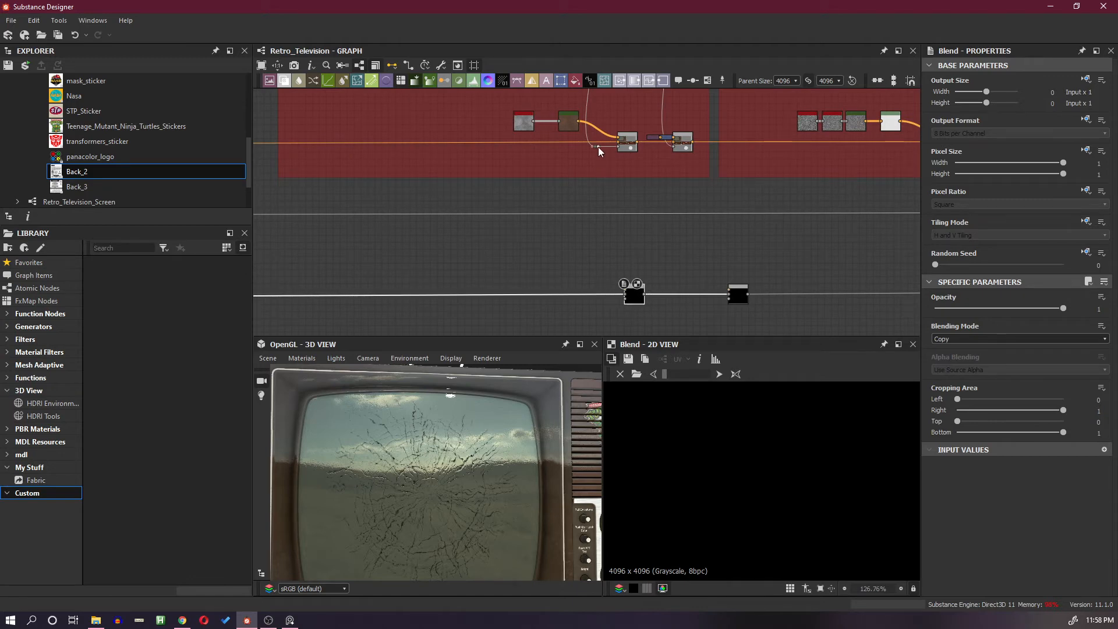
Connect the front control panel base mask to the new blend's opacity input and compare the mask with the slatted panel in 3D
{"action": "left_click_drag", "start_coordinate": [599, 147], "coordinate": [631, 302]}
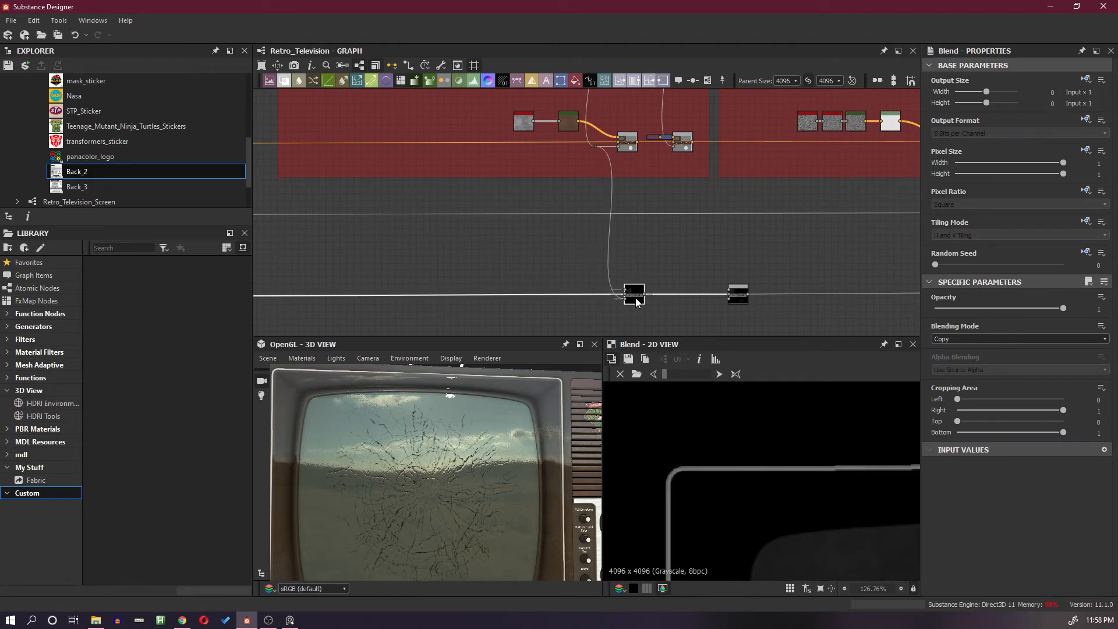
{"action": "scroll", "coordinate": [762, 471], "scroll_direction": "down", "scroll_amount": 8}
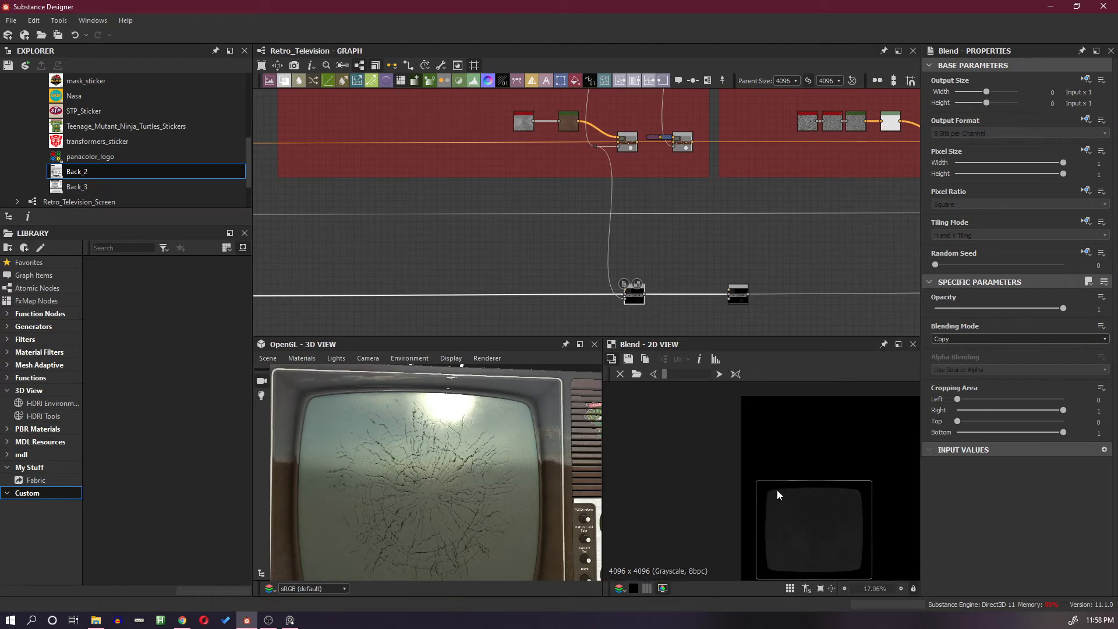
{"action": "middle_click_drag", "start_coordinate": [777, 490], "coordinate": [748, 429]}
{"action": "scroll", "coordinate": [751, 427], "scroll_direction": "up", "scroll_amount": 2}
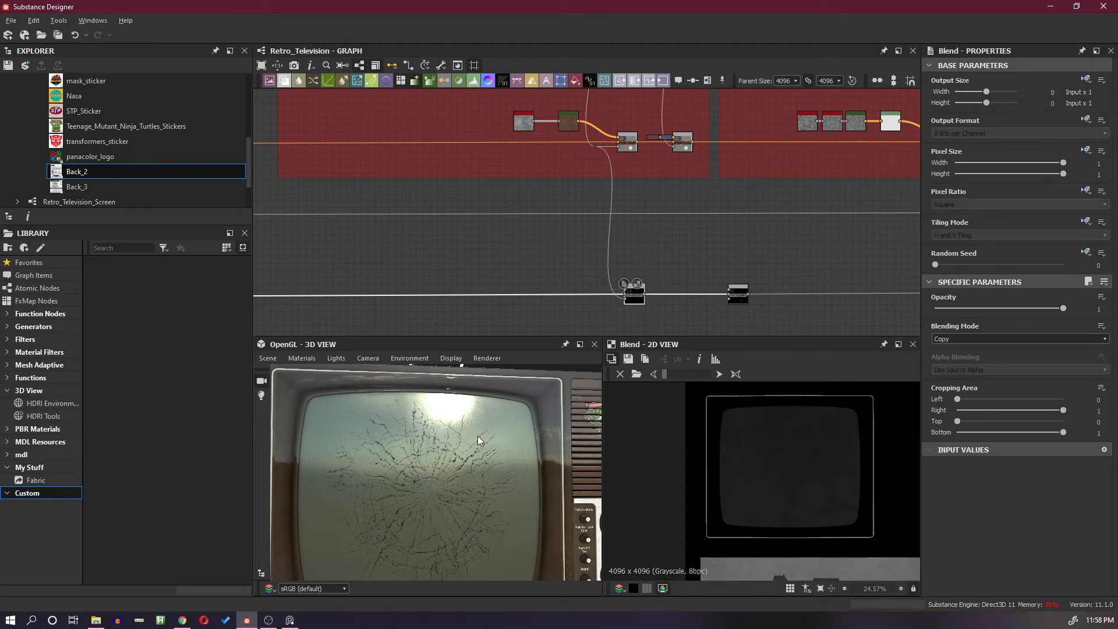
{"action": "left_click_drag", "start_coordinate": [477, 435], "coordinate": [515, 462]}
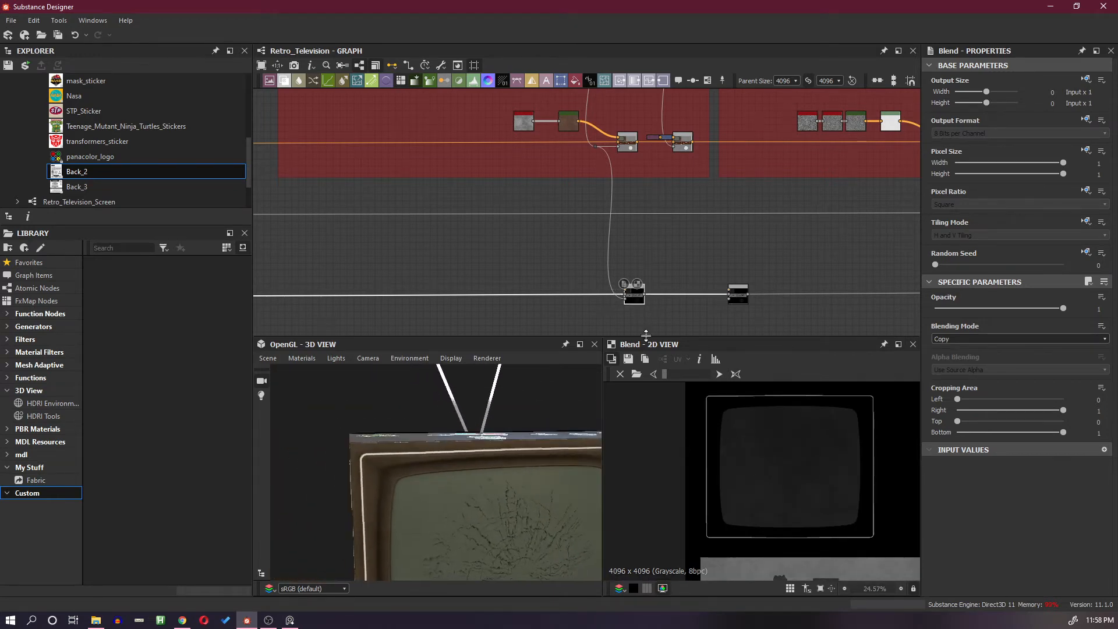
{"action": "scroll", "coordinate": [648, 298], "scroll_direction": "up", "scroll_amount": 5}
{"action": "double_click", "coordinate": [591, 301]}
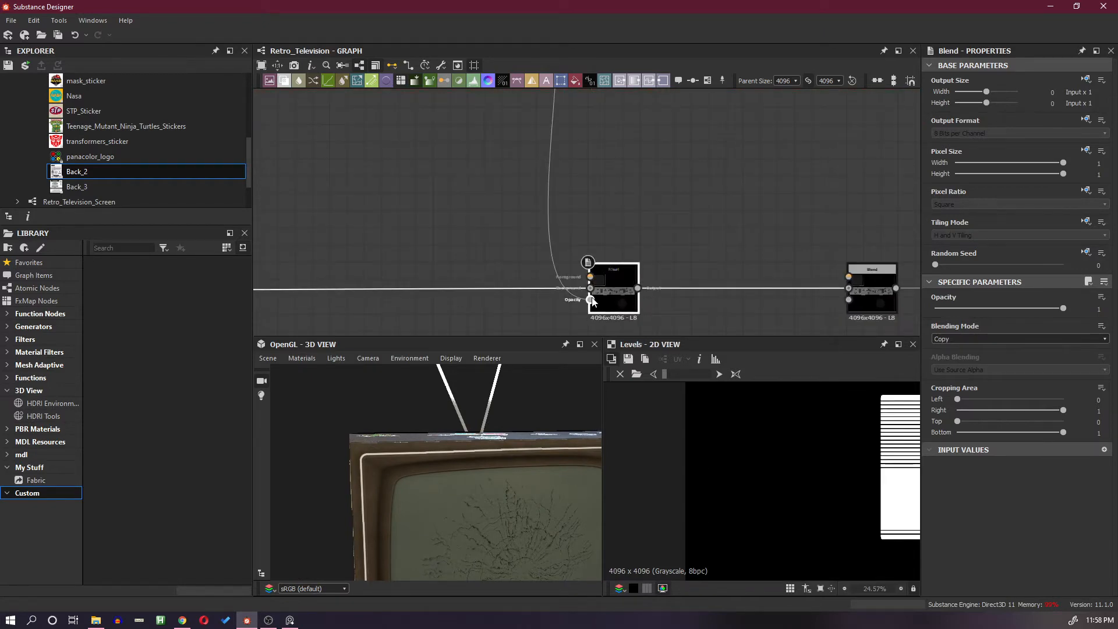
{"action": "scroll", "coordinate": [801, 453], "scroll_direction": "down", "scroll_amount": 3}
{"action": "middle_click_drag", "start_coordinate": [845, 459], "coordinate": [772, 461]}
{"action": "scroll", "coordinate": [772, 460], "scroll_direction": "up", "scroll_amount": 3}
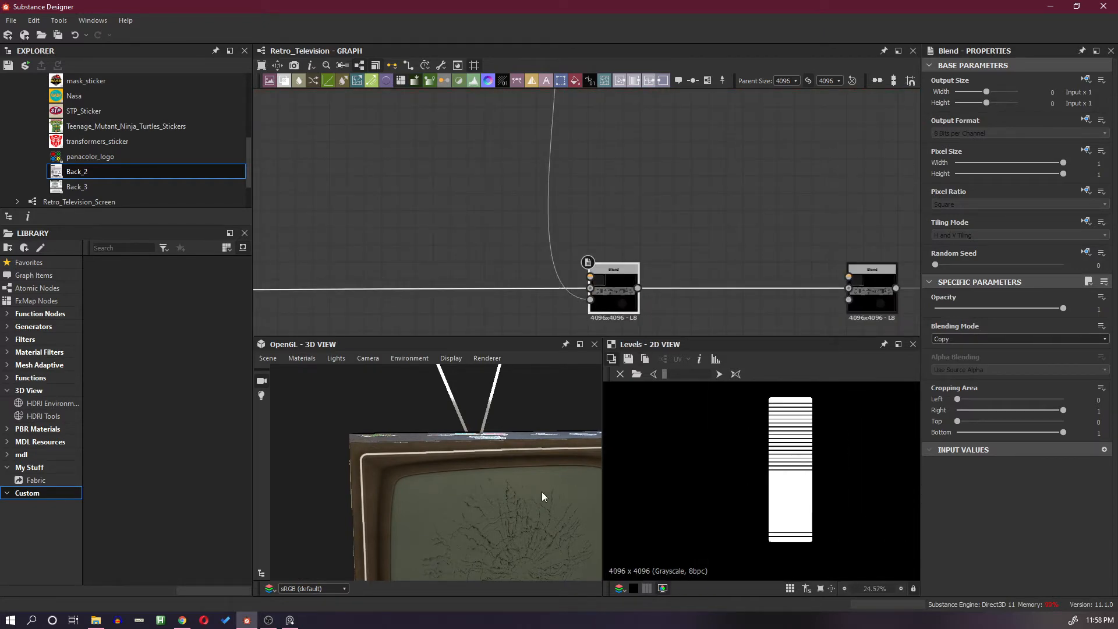
{"action": "left_click_drag", "start_coordinate": [541, 491], "coordinate": [473, 456]}
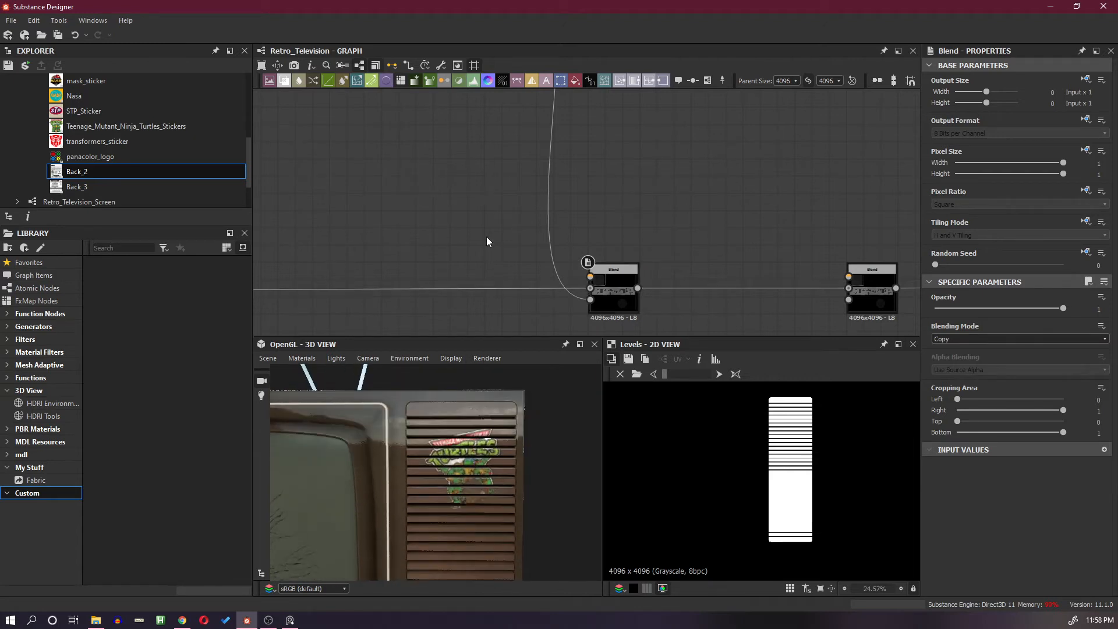
Paste a Fractal Sum Base and Histogram Range pair, connect it to the control panel blend's foreground, and set Position to 0.29
{"action": "key", "text": "ctrl+v"}
{"action": "left_click_drag", "start_coordinate": [622, 227], "coordinate": [486, 235]}
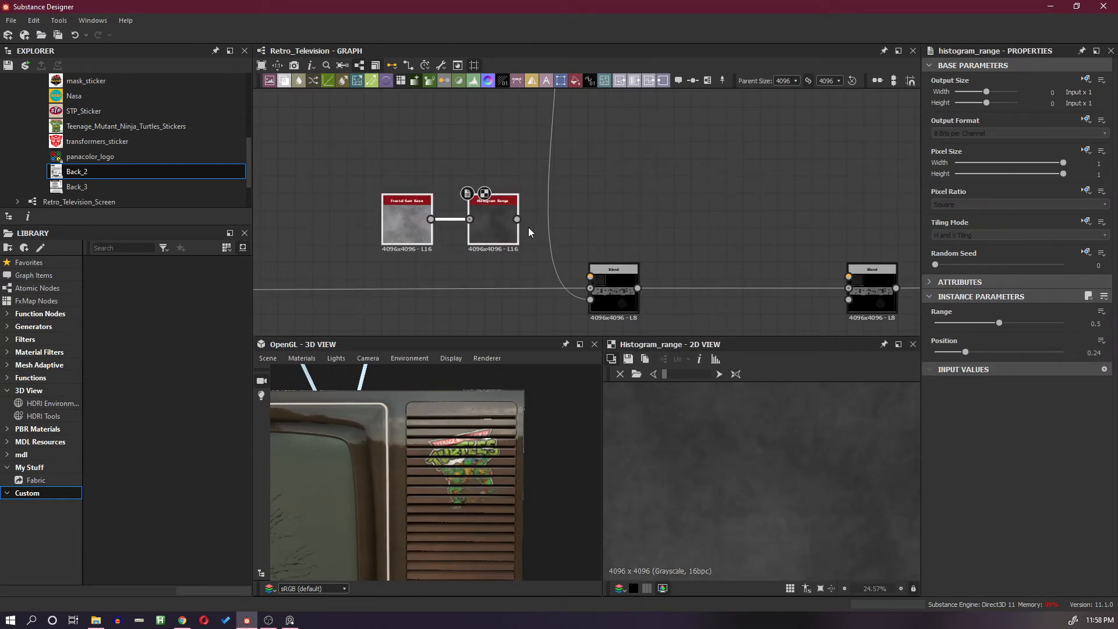
{"action": "left_click_drag", "start_coordinate": [545, 256], "coordinate": [589, 276]}
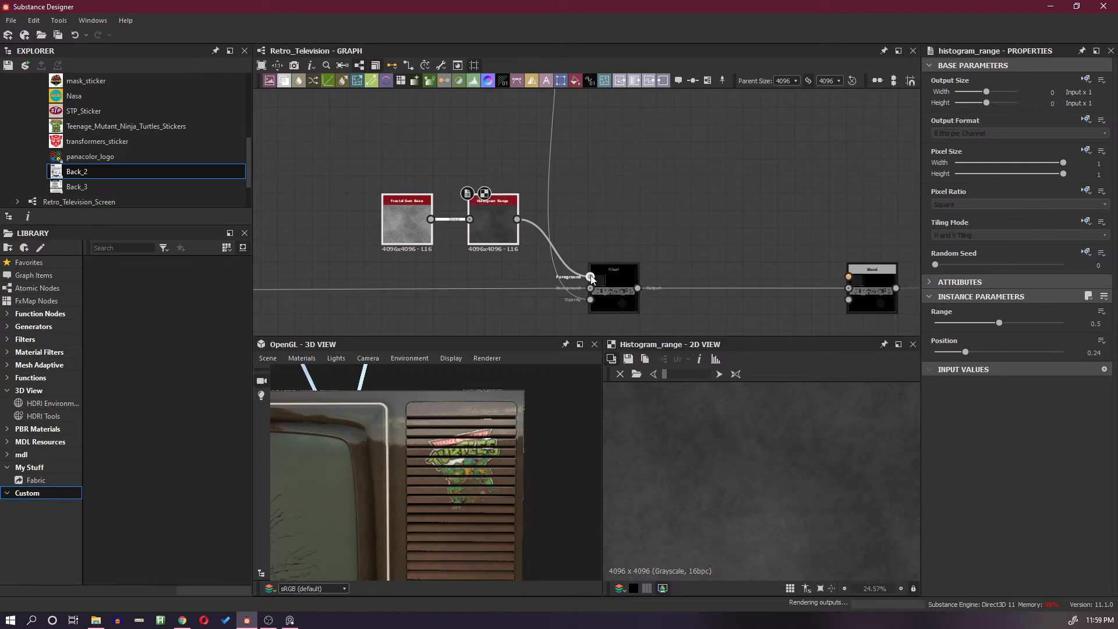
{"action": "left_click", "coordinate": [497, 232]}
{"action": "mouse_move", "coordinate": [965, 352]}
{"action": "left_mouse_down"}
{"action": "mouse_move", "coordinate": [928, 352]}
{"action": "mouse_move", "coordinate": [972, 351]}
{"action": "left_mouse_up"}
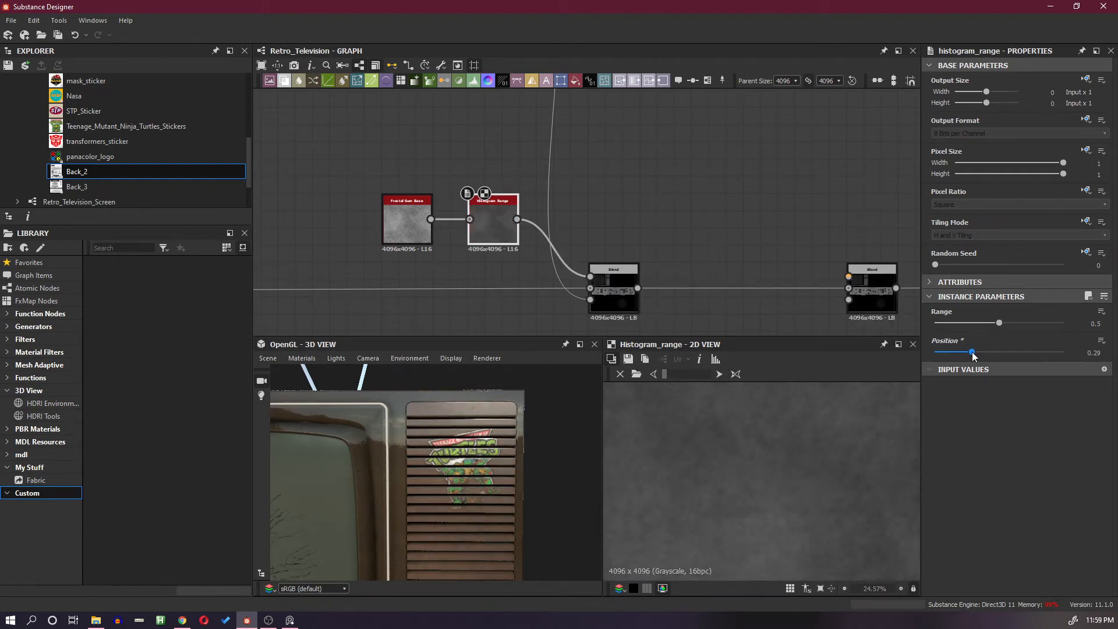
Set the front control panel Histogram Range's Position to 0.31 and check the slats' reflections in the 3D view
{"action": "left_click_drag", "start_coordinate": [528, 440], "coordinate": [522, 448]}
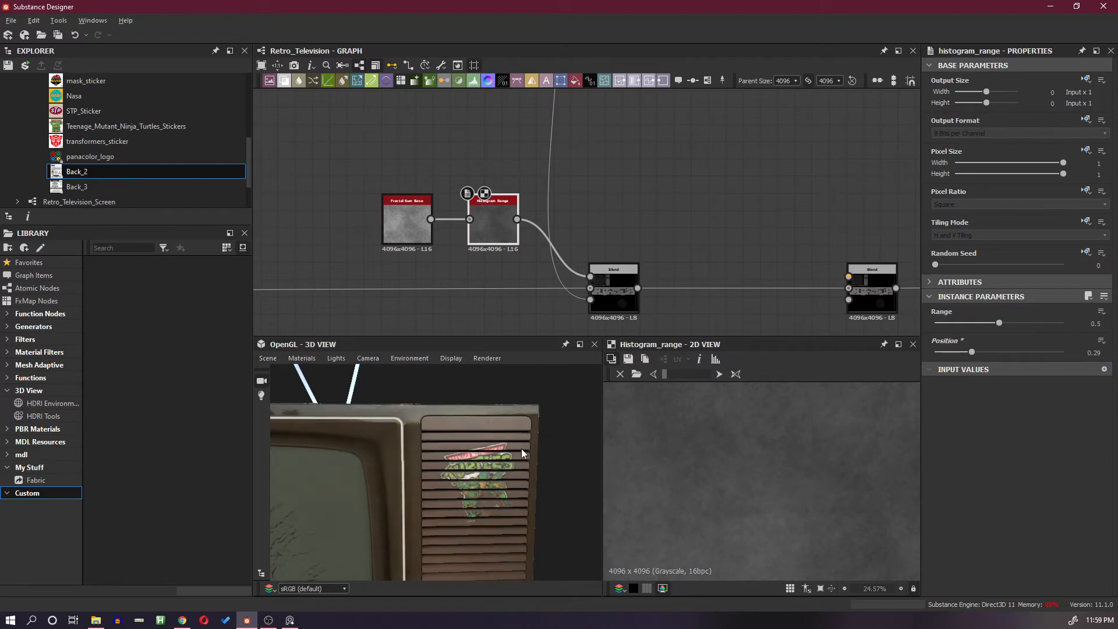
{"action": "middle_click_drag", "start_coordinate": [521, 448], "coordinate": [492, 418]}
{"action": "left_click_drag", "start_coordinate": [491, 409], "coordinate": [475, 469]}
{"action": "scroll", "coordinate": [476, 467], "scroll_direction": "up", "scroll_amount": 3}
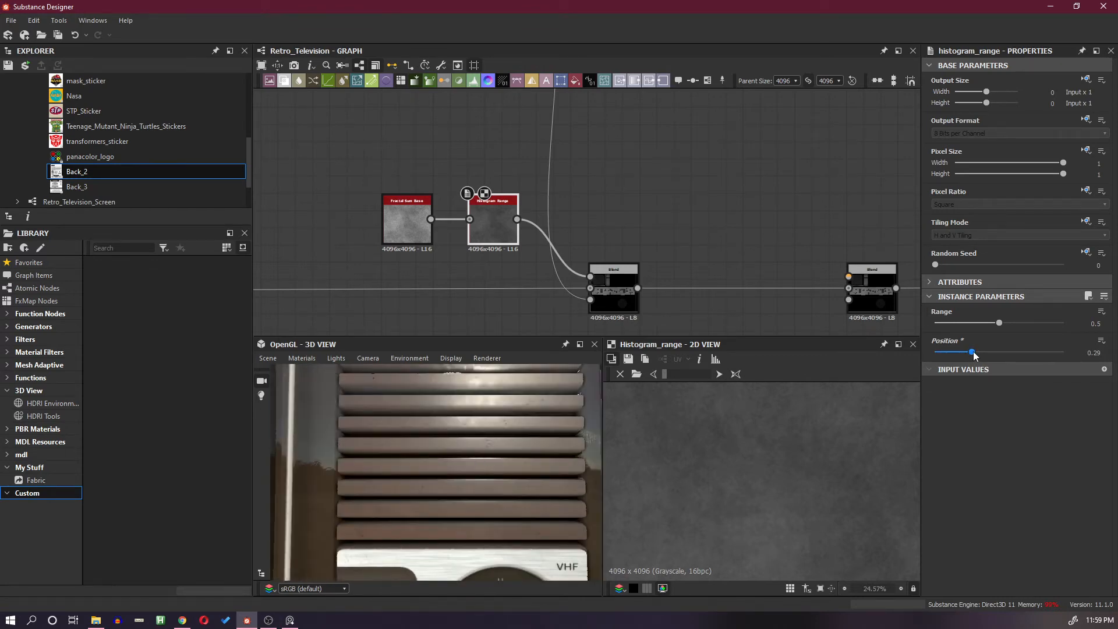
{"action": "left_click_drag", "start_coordinate": [971, 352], "coordinate": [974, 352]}
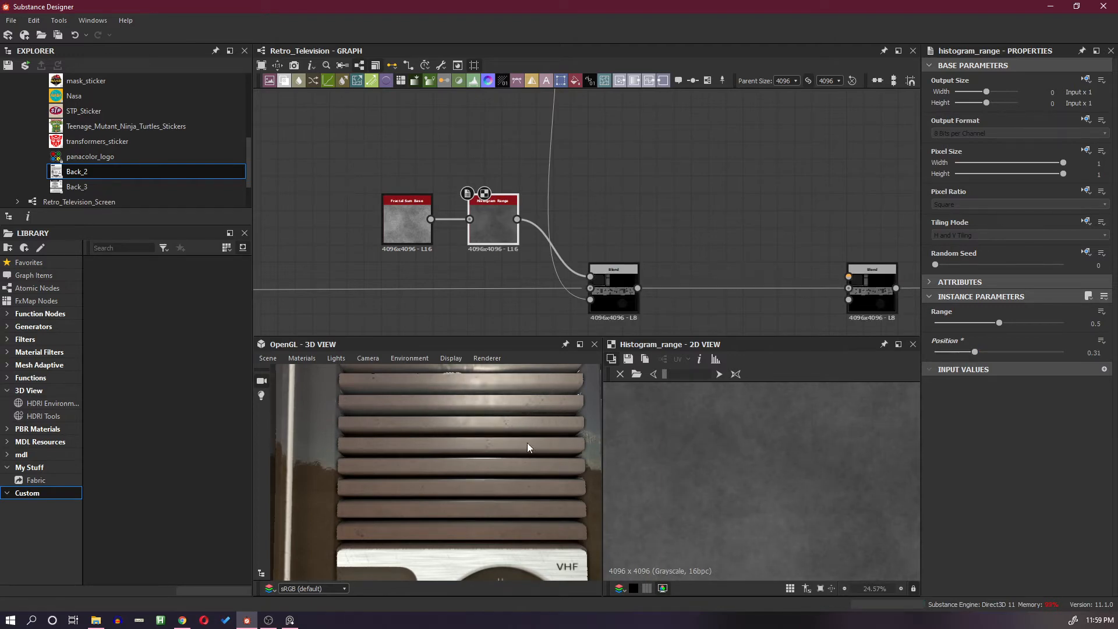
{"action": "scroll", "coordinate": [519, 441], "scroll_direction": "down", "scroll_amount": 5}
{"action": "left_click_drag", "start_coordinate": [506, 439], "coordinate": [463, 452]}
{"action": "scroll", "coordinate": [470, 454], "scroll_direction": "down", "scroll_amount": 3}
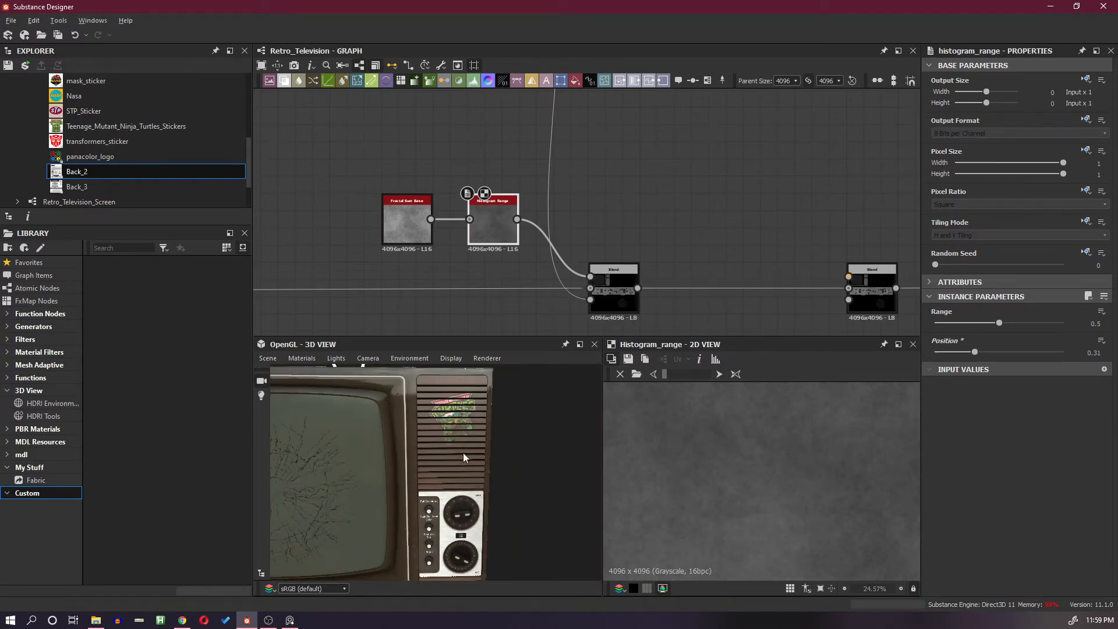
Move the next roughness blend further along the chain and insert a new Blend node just after the front control panel blend
{"action": "scroll", "coordinate": [724, 260], "scroll_direction": "down", "scroll_amount": 4}
{"action": "middle_click_drag", "start_coordinate": [755, 256], "coordinate": [682, 295]}
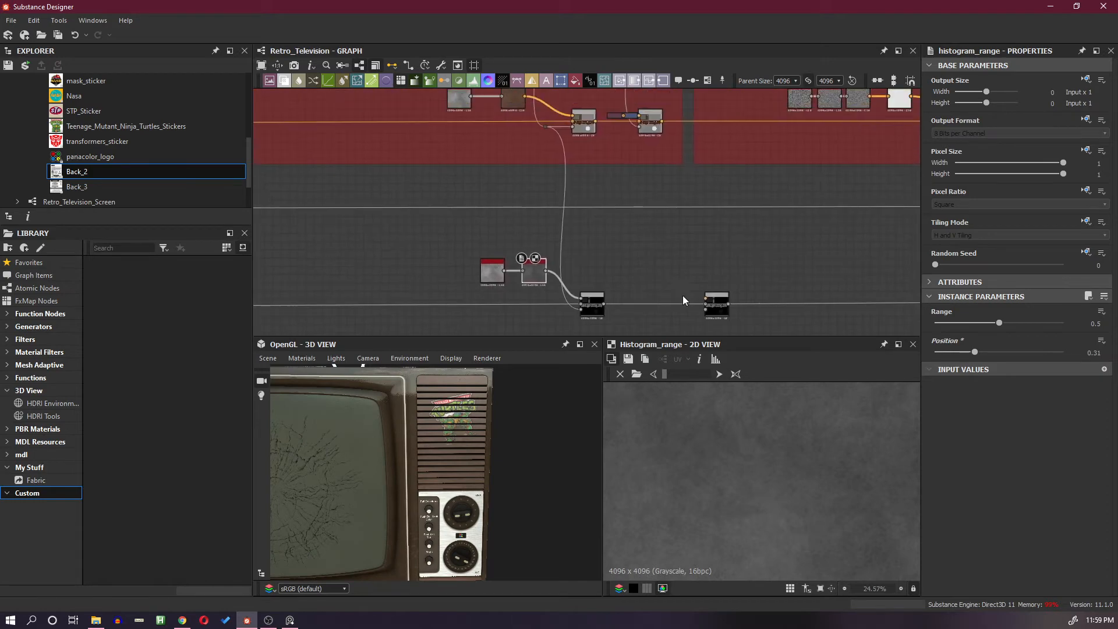
{"action": "left_click_drag", "start_coordinate": [719, 314], "coordinate": [673, 316]}
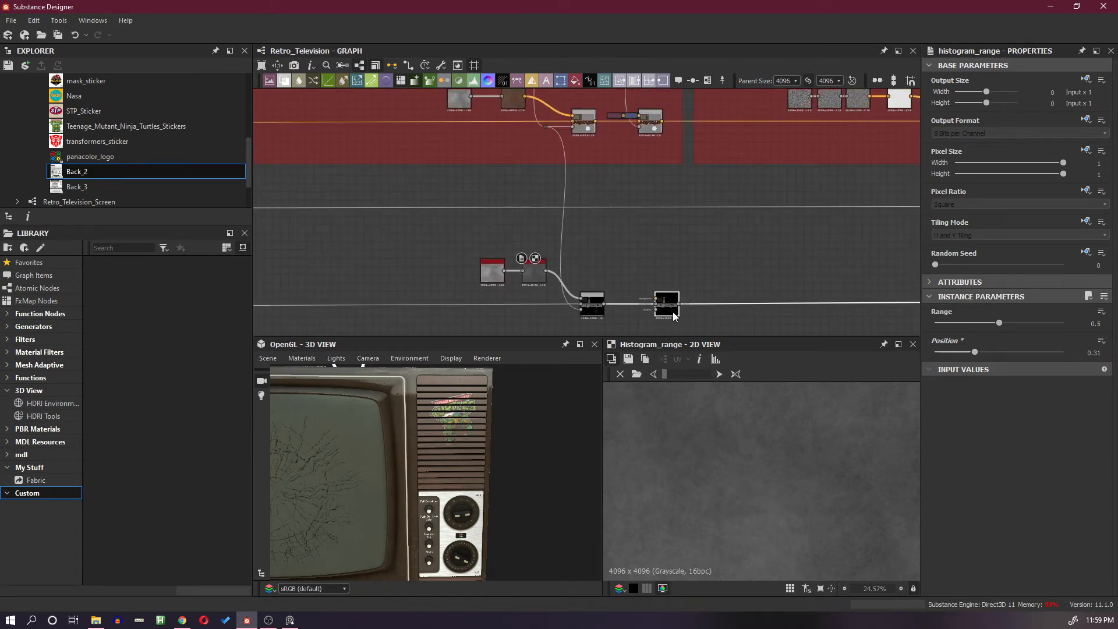
{"action": "scroll", "coordinate": [704, 303], "scroll_direction": "down", "scroll_amount": 4}
{"action": "middle_click_drag", "start_coordinate": [732, 298], "coordinate": [704, 295]}
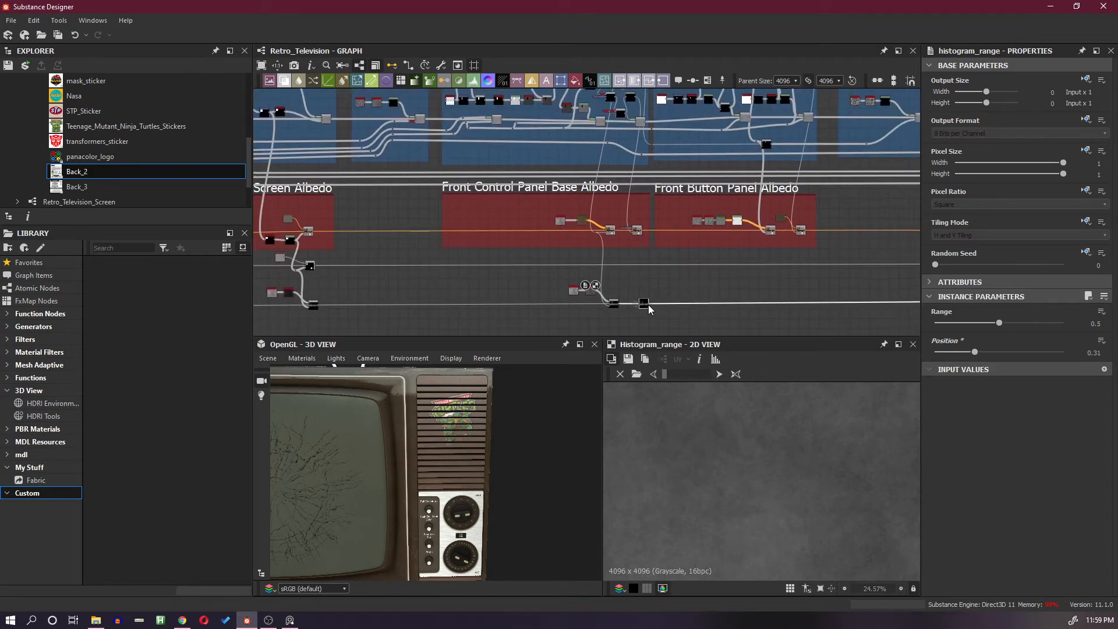
{"action": "left_click_drag", "start_coordinate": [650, 309], "coordinate": [897, 309]}
{"action": "right_click", "coordinate": [823, 313]}
{"action": "key", "text": "Escape"}
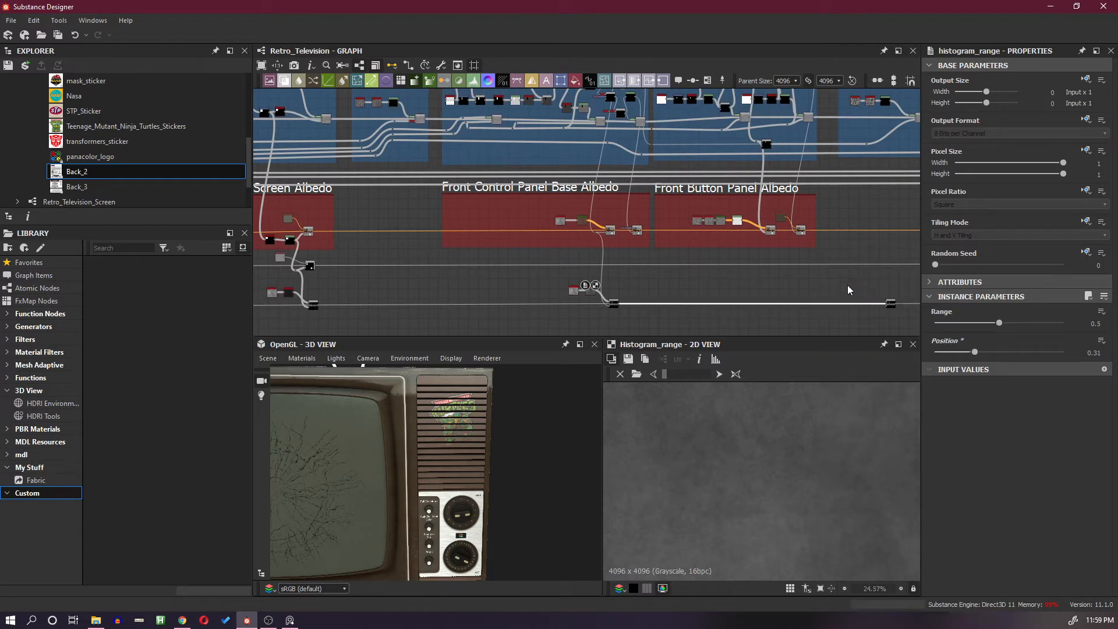
{"action": "left_click", "coordinate": [814, 304]}
{"action": "key", "text": "space"}
{"action": "left_click", "coordinate": [856, 279]}
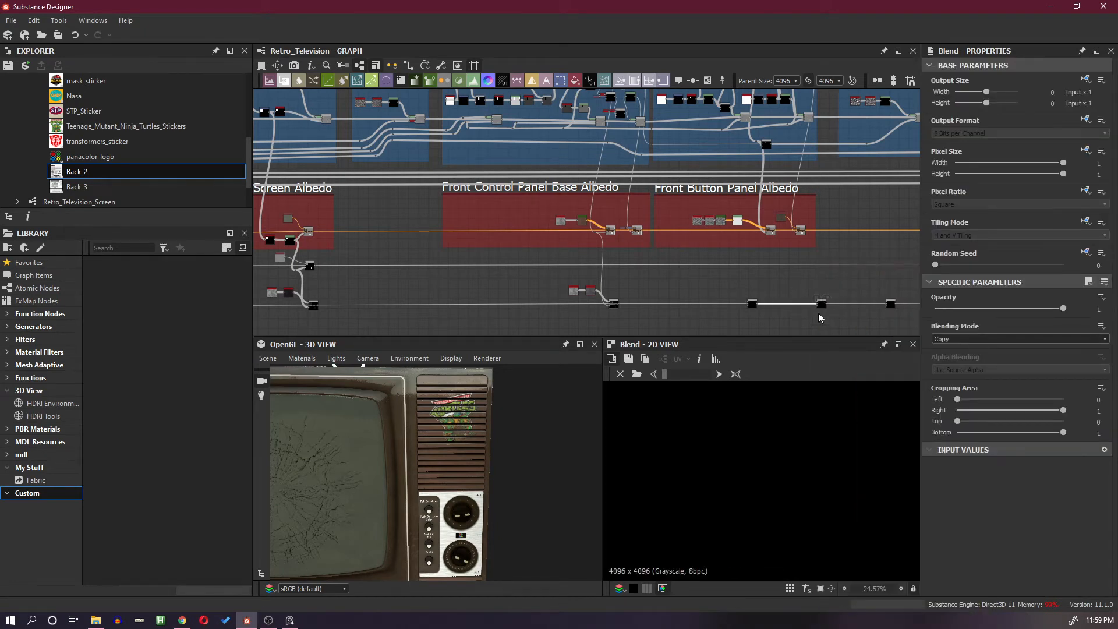
{"action": "left_click", "coordinate": [818, 308]}
{"action": "key", "text": "Delete"}
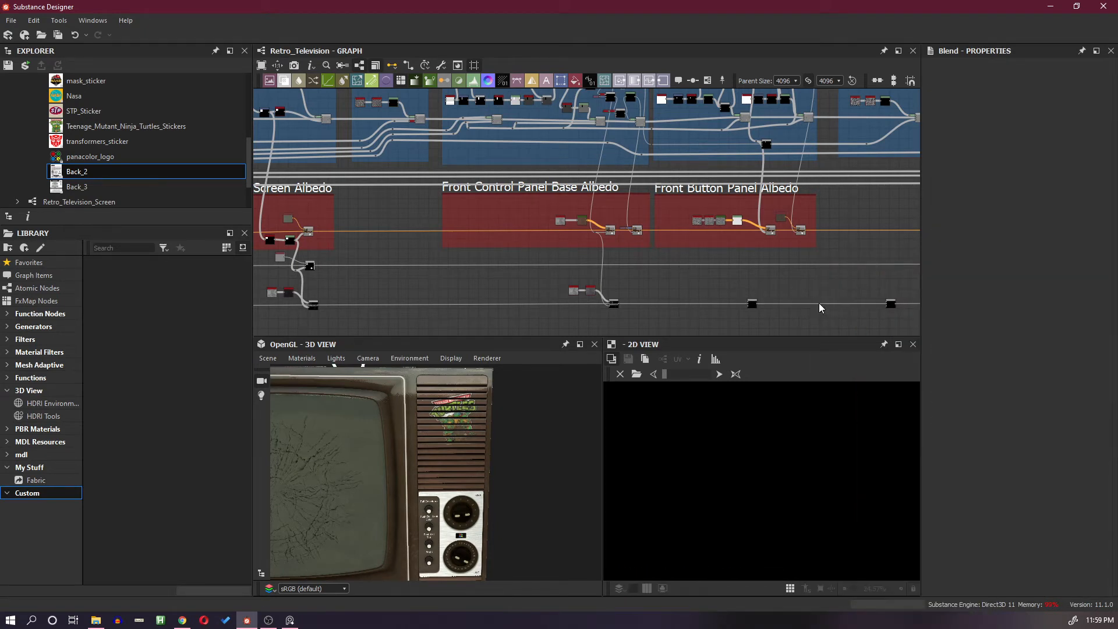
{"action": "left_click_drag", "start_coordinate": [751, 310], "coordinate": [638, 309]}
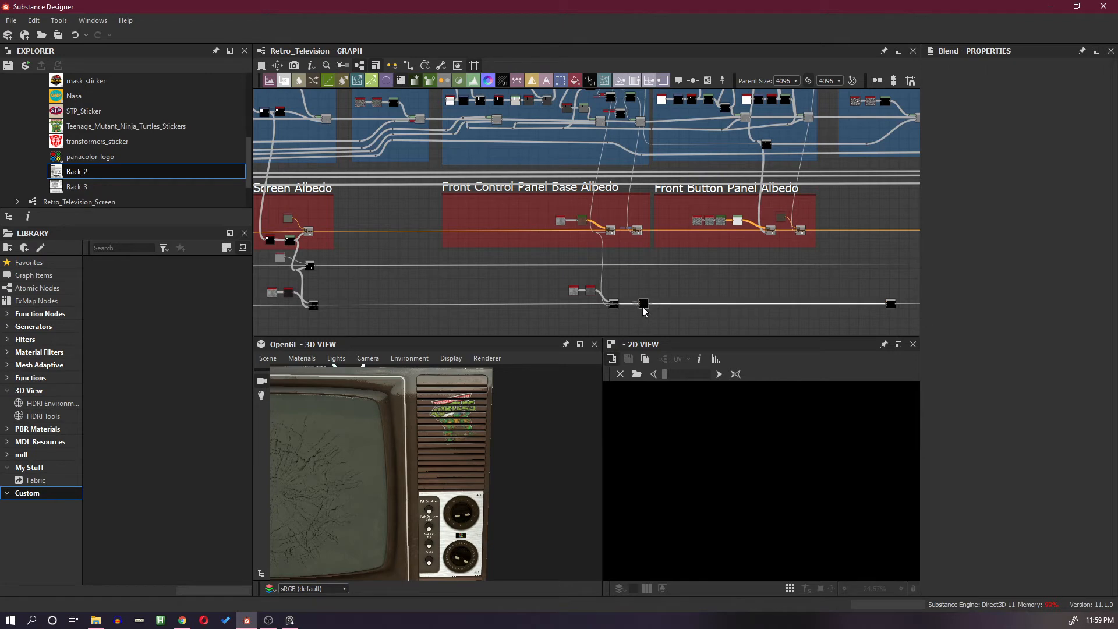
Add a dot on the sticker mask link in Front Control Panel Base Albedo and connect it to the new roughness blend's opacity input
{"action": "scroll", "coordinate": [638, 309], "scroll_direction": "up", "scroll_amount": 4}
{"action": "scroll", "coordinate": [623, 172], "scroll_direction": "down", "scroll_amount": 1}
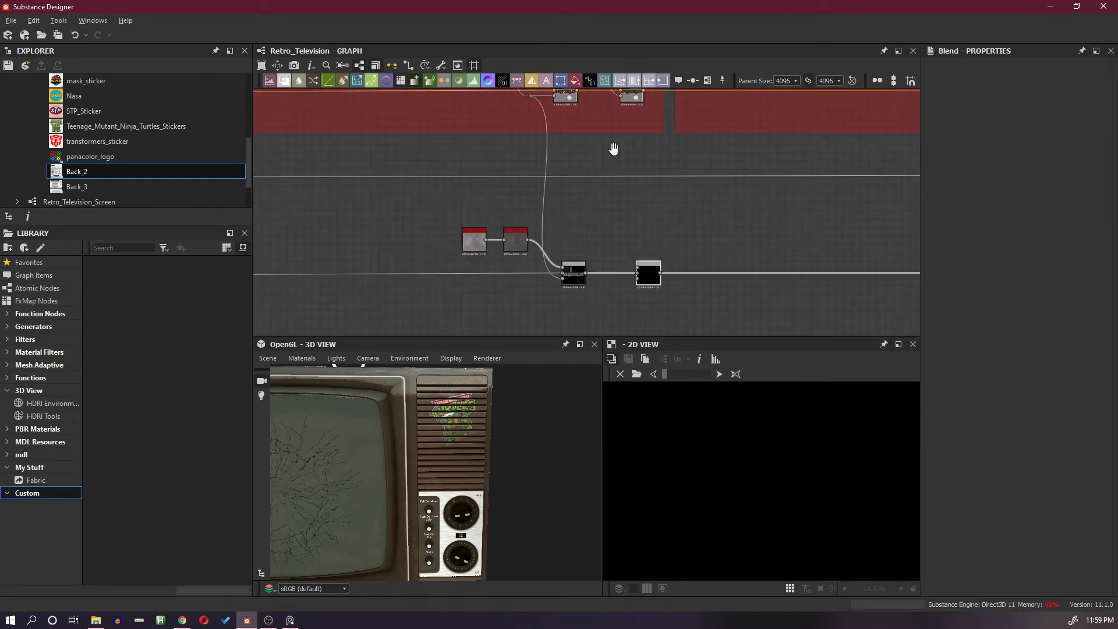
{"action": "middle_click_drag", "start_coordinate": [614, 149], "coordinate": [640, 242]}
{"action": "scroll", "coordinate": [632, 221], "scroll_direction": "up", "scroll_amount": 1}
{"action": "left_click", "coordinate": [635, 154], "text": "alt"}
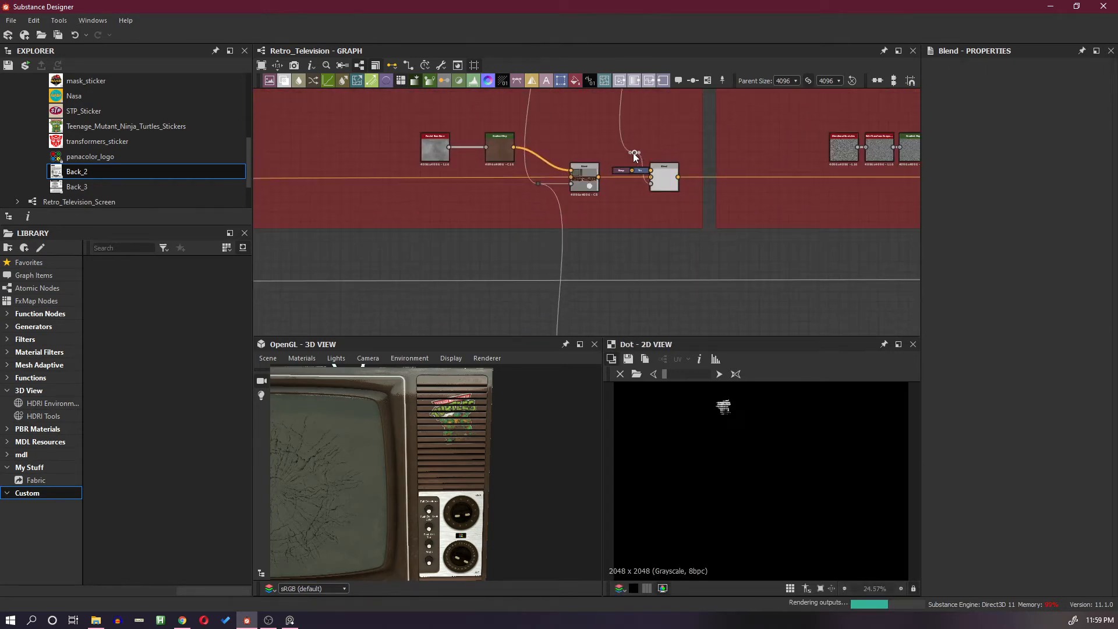
{"action": "left_click_drag", "start_coordinate": [634, 154], "coordinate": [628, 196]}
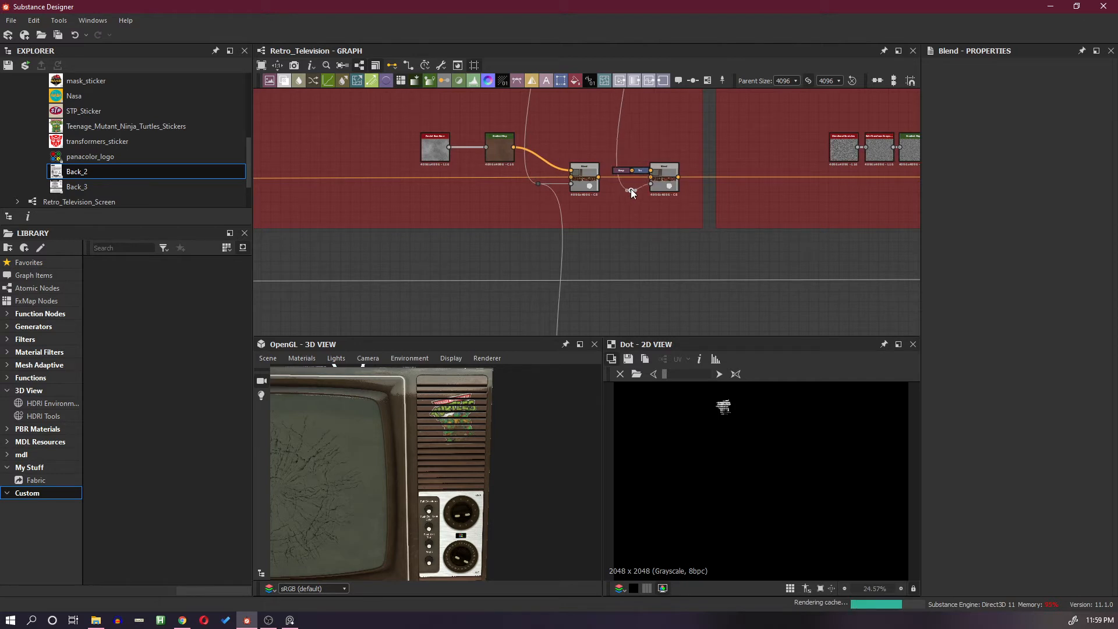
{"action": "scroll", "coordinate": [668, 226], "scroll_direction": "down", "scroll_amount": 1}
{"action": "middle_click_drag", "start_coordinate": [669, 226], "coordinate": [674, 142]}
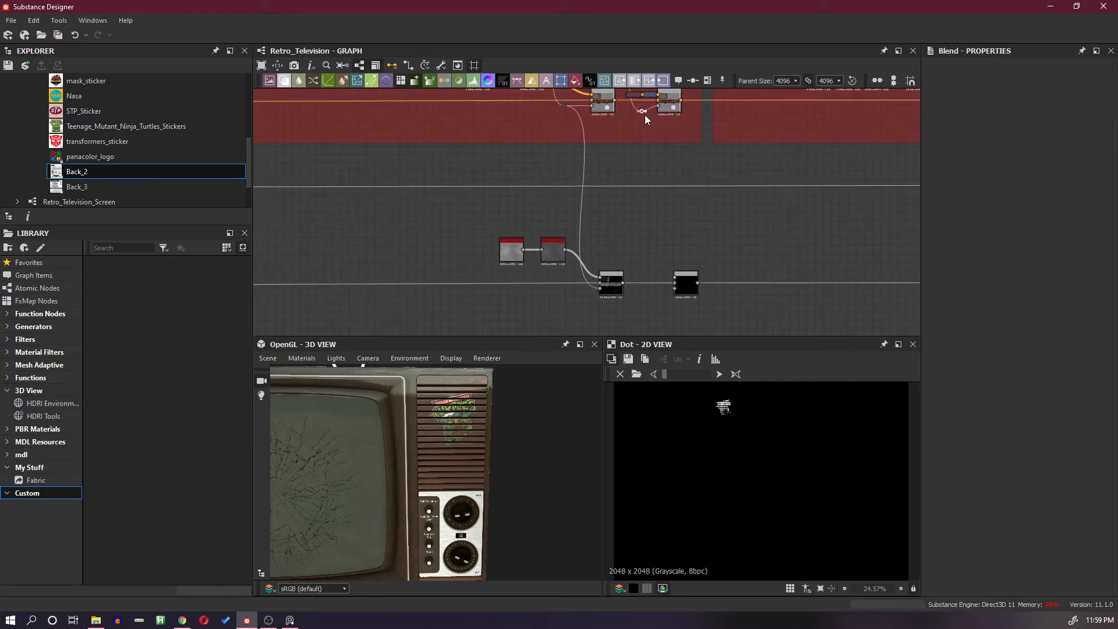
{"action": "left_click_drag", "start_coordinate": [645, 114], "coordinate": [675, 288]}
{"action": "scroll", "coordinate": [710, 300], "scroll_direction": "up", "scroll_amount": 1}
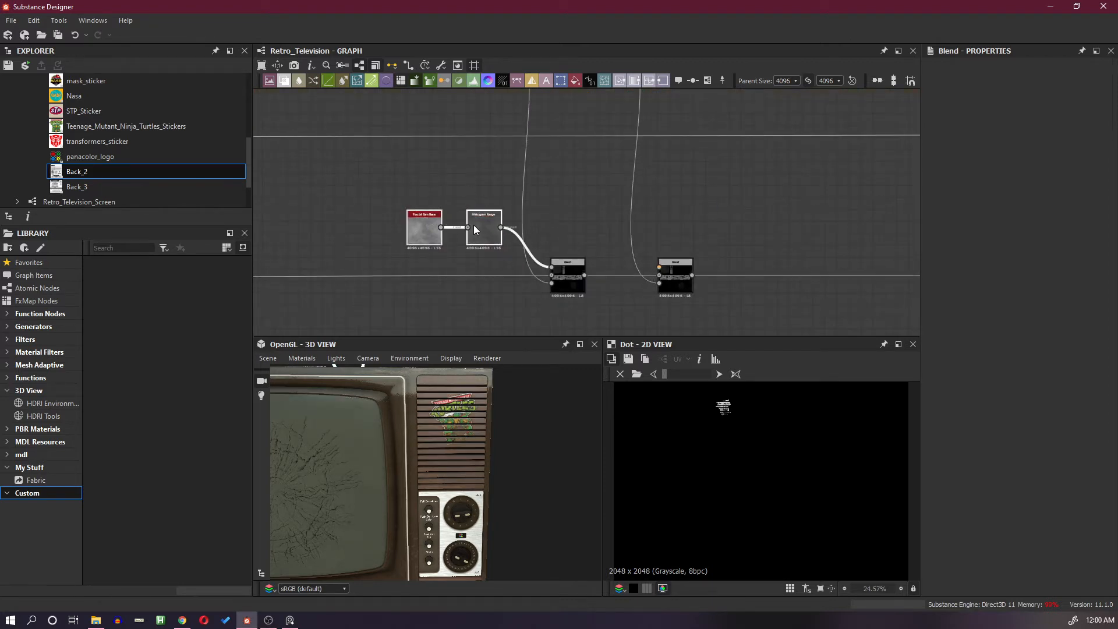
Duplicate the Fractal Sum Base and Histogram Range pair, connect it to the sticker blend's foreground, and inspect the blend's mask
{"action": "key", "text": "ctrl+d"}
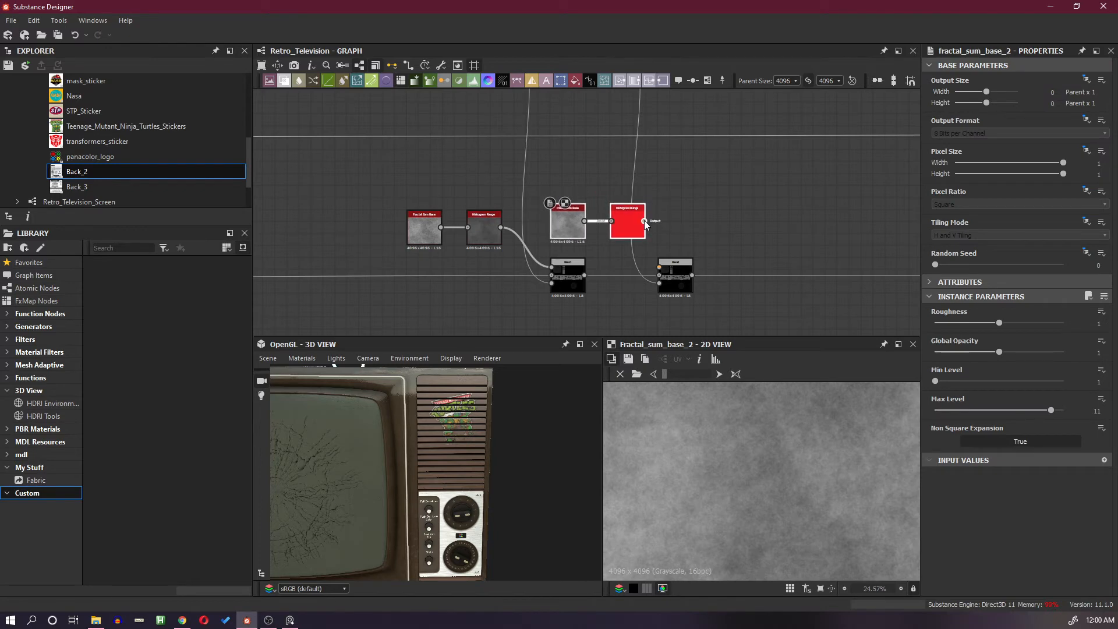
{"action": "left_click_drag", "start_coordinate": [643, 220], "coordinate": [663, 266]}
{"action": "left_click", "coordinate": [681, 281]}
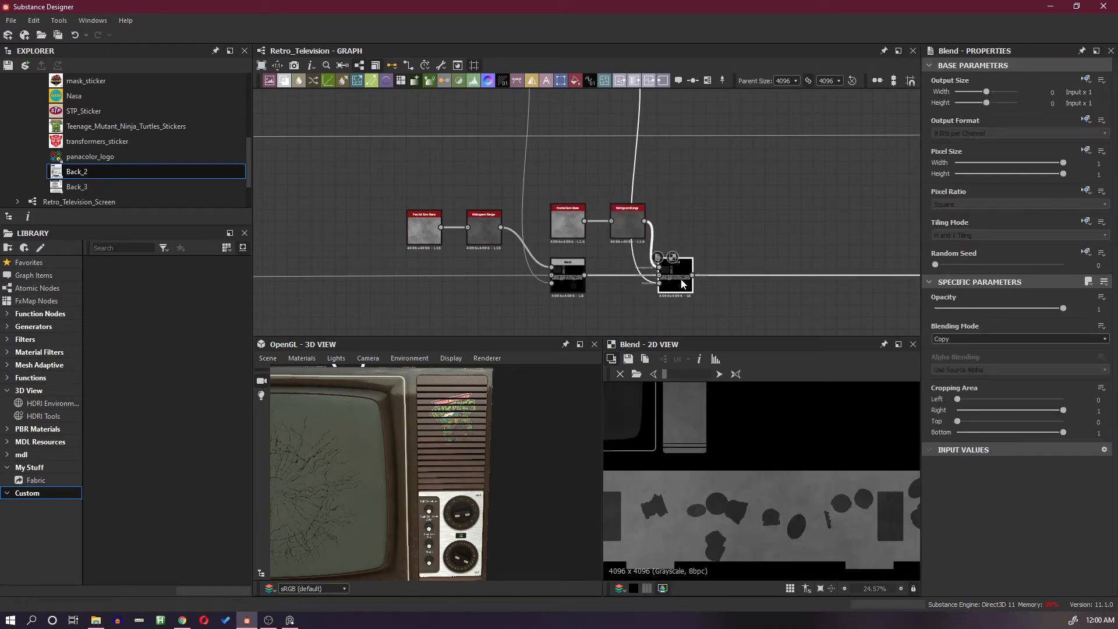
{"action": "double_click", "coordinate": [659, 282]}
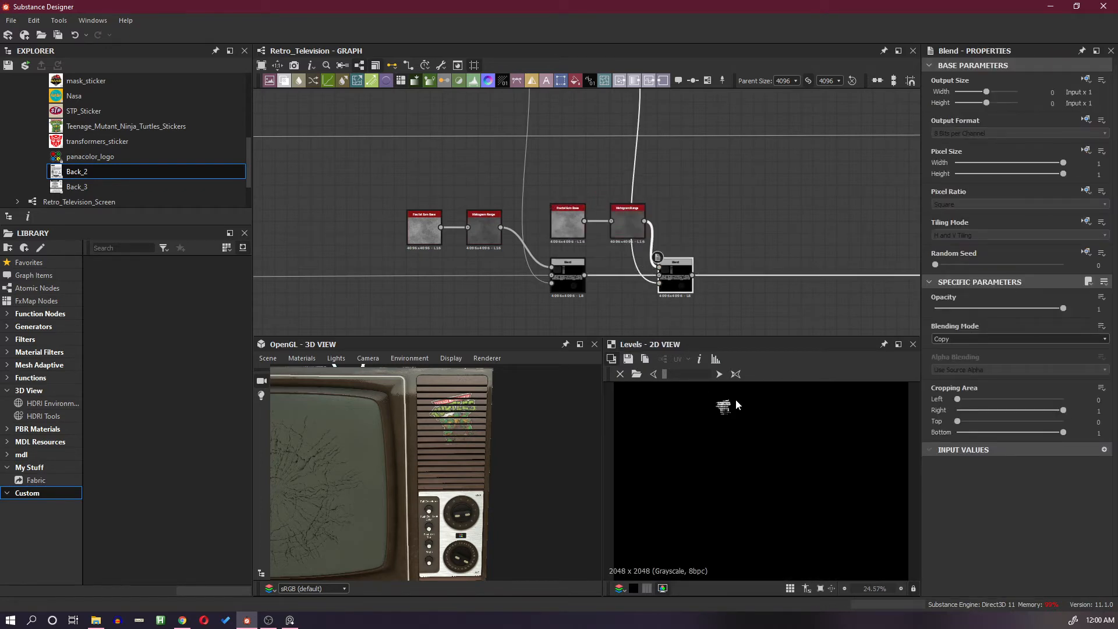
{"action": "scroll", "coordinate": [731, 447], "scroll_direction": "up", "scroll_amount": 8}
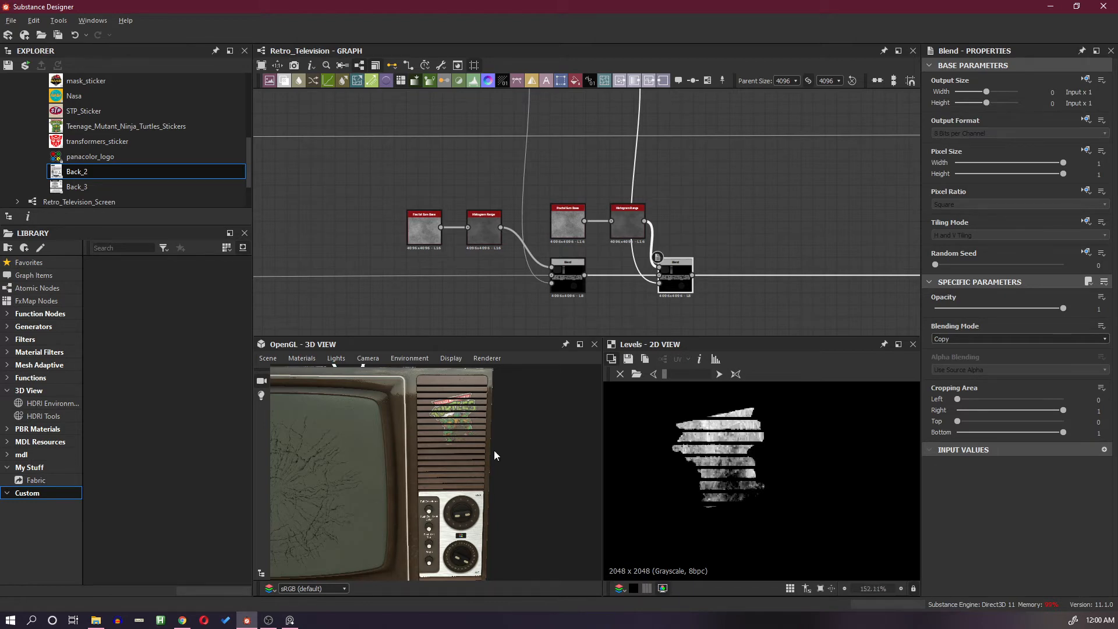
Set the sticker Histogram Range's Position to 0.16 and check the Ninja Turtles sticker on the slats in 3D
{"action": "left_click_drag", "start_coordinate": [493, 451], "coordinate": [456, 432]}
{"action": "scroll", "coordinate": [456, 422], "scroll_direction": "up", "scroll_amount": 3}
{"action": "middle_click_drag", "start_coordinate": [455, 414], "coordinate": [456, 450]}
{"action": "scroll", "coordinate": [455, 450], "scroll_direction": "up", "scroll_amount": 2}
{"action": "left_click_drag", "start_coordinate": [456, 450], "coordinate": [484, 428]}
{"action": "double_click", "coordinate": [622, 223]}
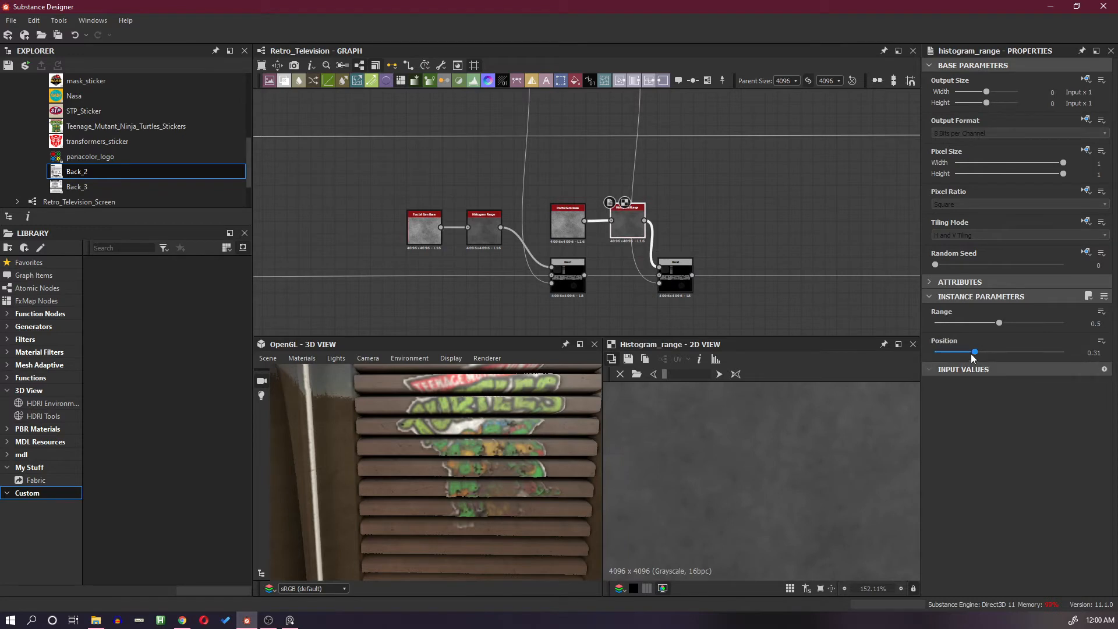
{"action": "mouse_move", "coordinate": [973, 353]}
{"action": "left_mouse_down"}
{"action": "mouse_move", "coordinate": [940, 353]}
{"action": "mouse_move", "coordinate": [955, 356]}
{"action": "left_mouse_up"}
{"action": "scroll", "coordinate": [446, 456], "scroll_direction": "down", "scroll_amount": 5}
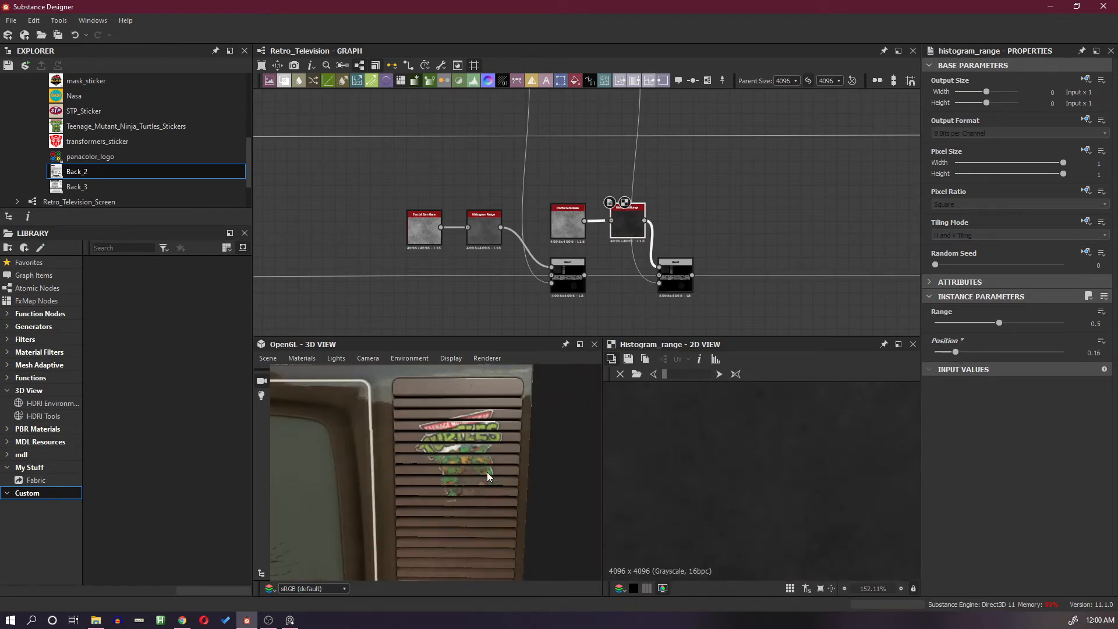
{"action": "scroll", "coordinate": [499, 465], "scroll_direction": "down", "scroll_amount": 5}
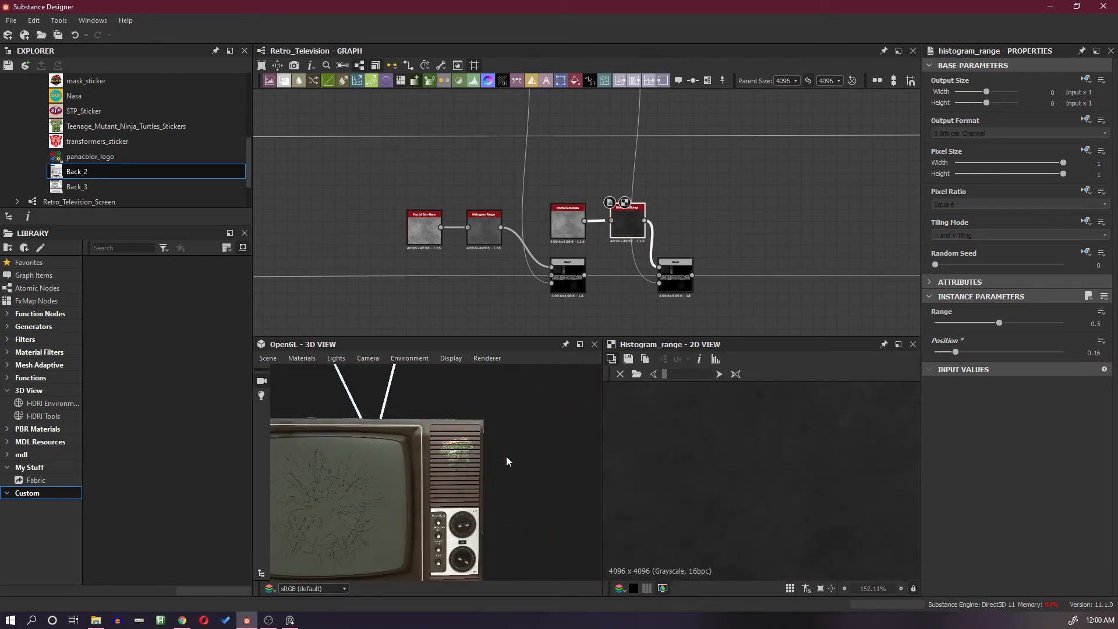
{"action": "mouse_move", "coordinate": [506, 457]}
{"action": "left_mouse_down"}
{"action": "mouse_move", "coordinate": [525, 450]}
{"action": "mouse_move", "coordinate": [512, 459]}
{"action": "left_mouse_up"}
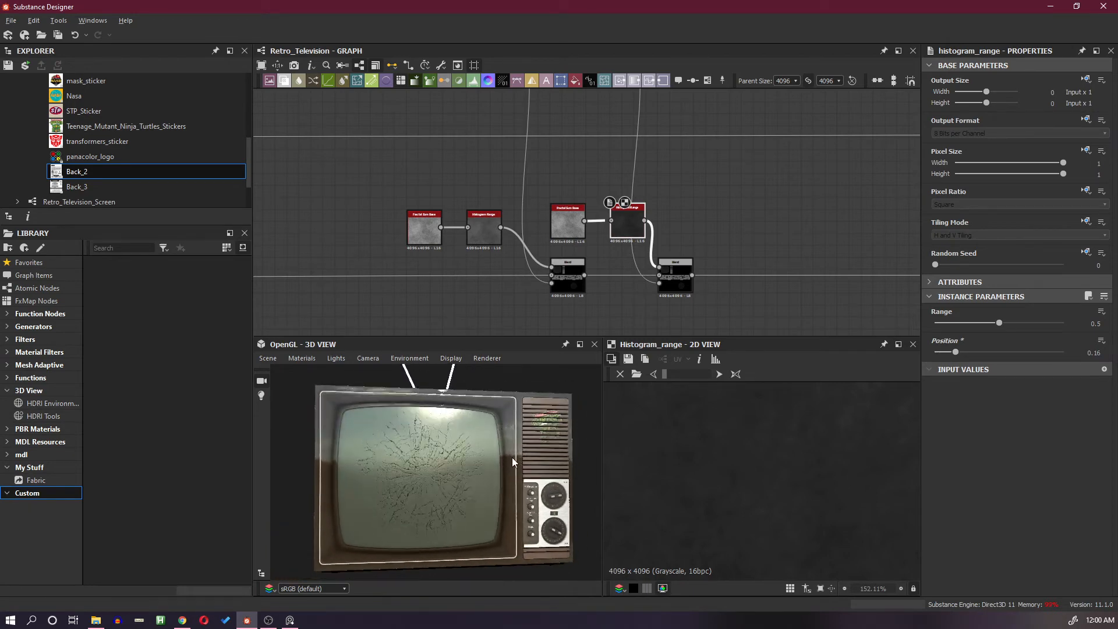
Return to Front Screen Base Albedo and examine the flood fill mask feeding its blend's opacity
{"action": "scroll", "coordinate": [535, 264], "scroll_direction": "down", "scroll_amount": 6}
{"action": "scroll", "coordinate": [522, 261], "scroll_direction": "up", "scroll_amount": 3}
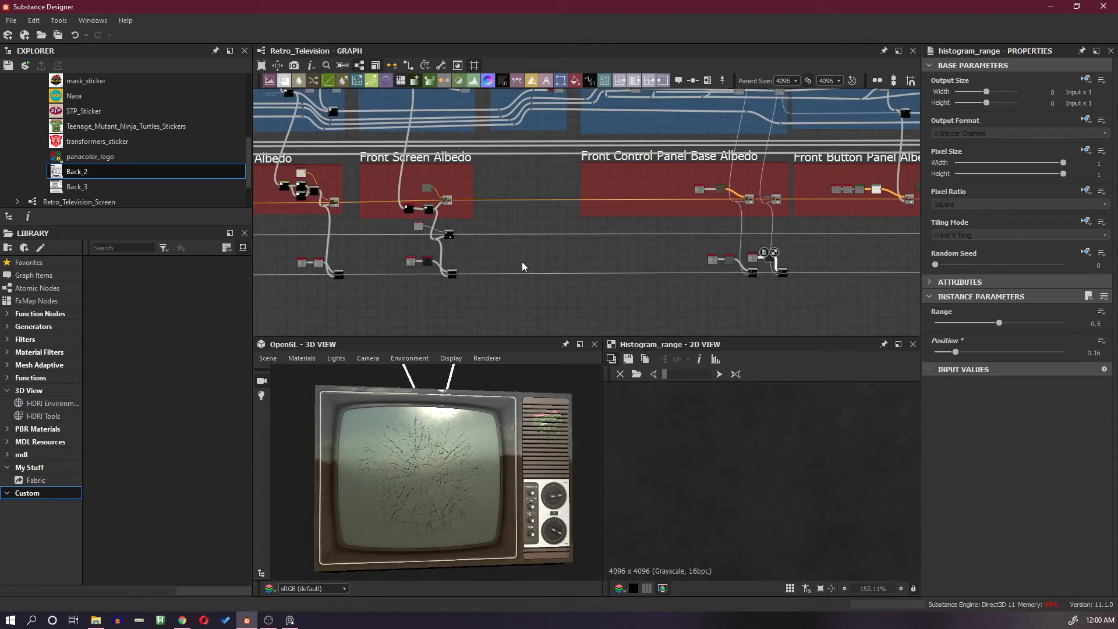
{"action": "middle_click_drag", "start_coordinate": [347, 242], "coordinate": [661, 261]}
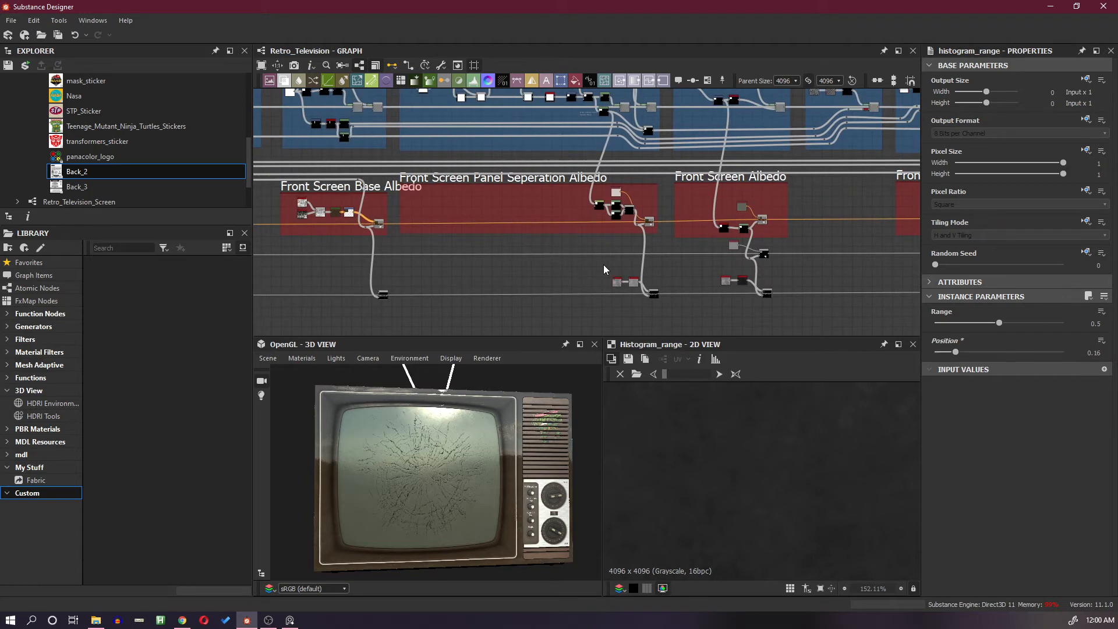
{"action": "middle_click_drag", "start_coordinate": [508, 227], "coordinate": [622, 288]}
{"action": "scroll", "coordinate": [590, 274], "scroll_direction": "down", "scroll_amount": 2}
{"action": "scroll", "coordinate": [606, 267], "scroll_direction": "up", "scroll_amount": 8}
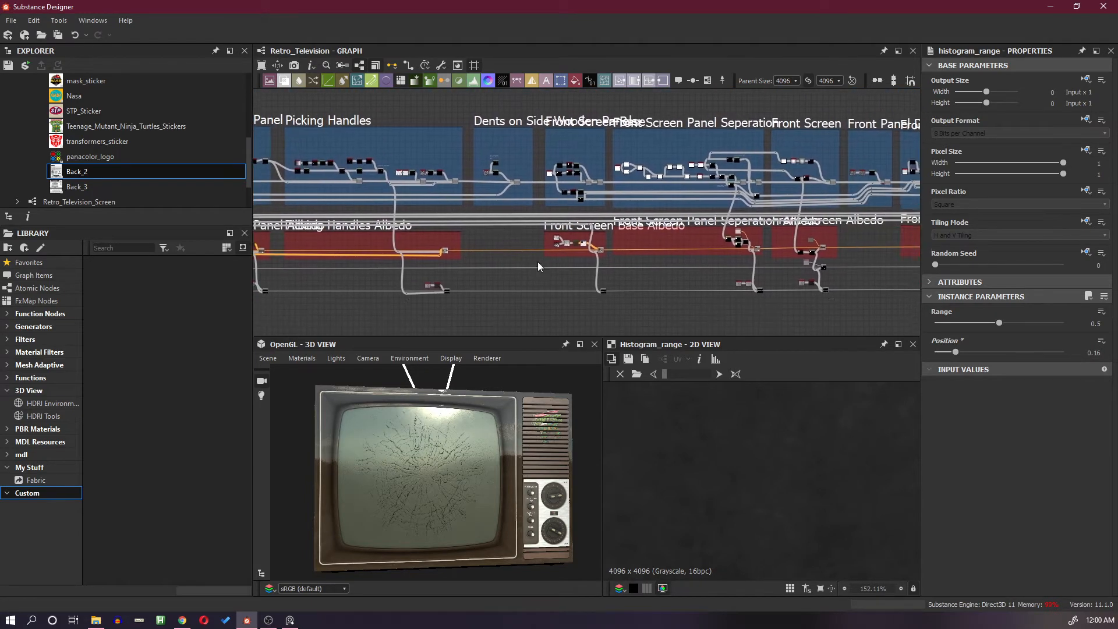
{"action": "scroll", "coordinate": [634, 256], "scroll_direction": "down", "scroll_amount": 2}
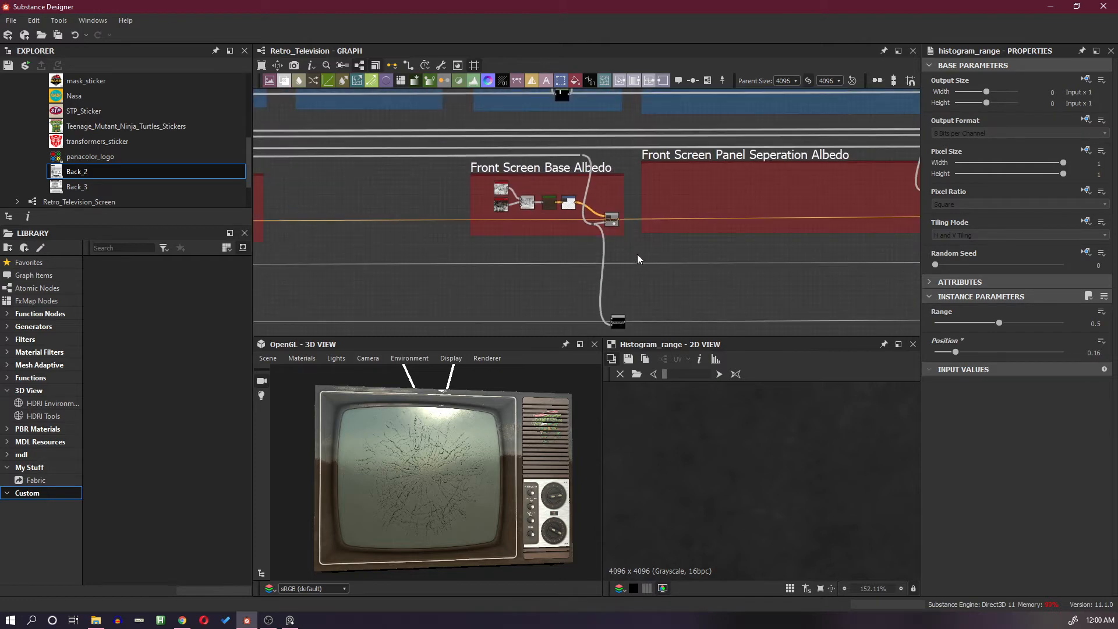
{"action": "middle_click_drag", "start_coordinate": [637, 253], "coordinate": [628, 295]}
{"action": "scroll", "coordinate": [626, 288], "scroll_direction": "up", "scroll_amount": 5}
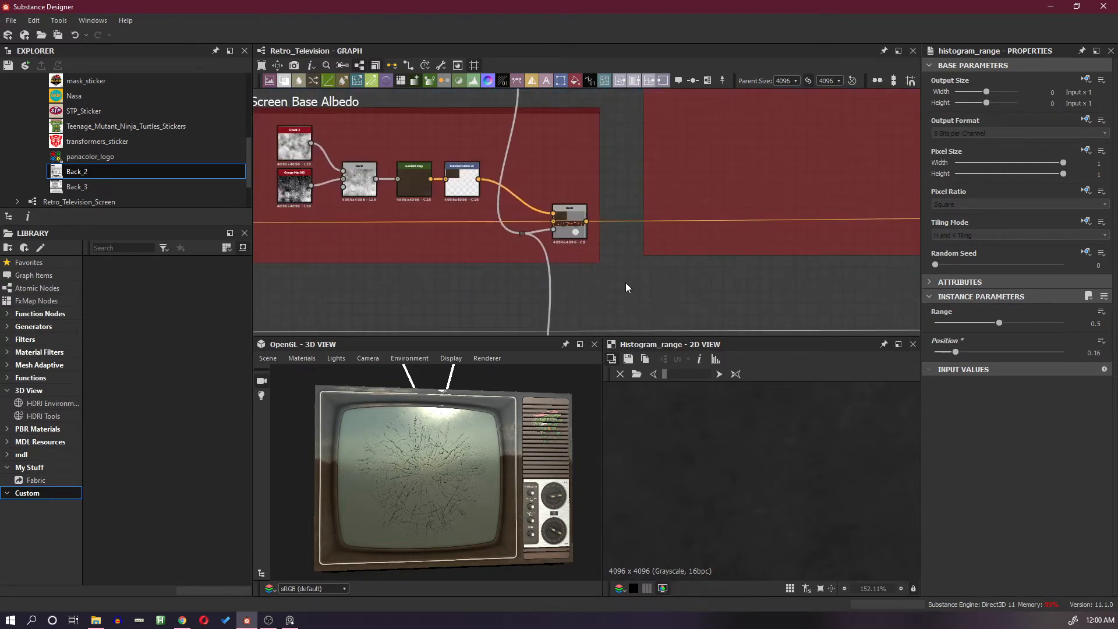
{"action": "left_click", "coordinate": [554, 217]}
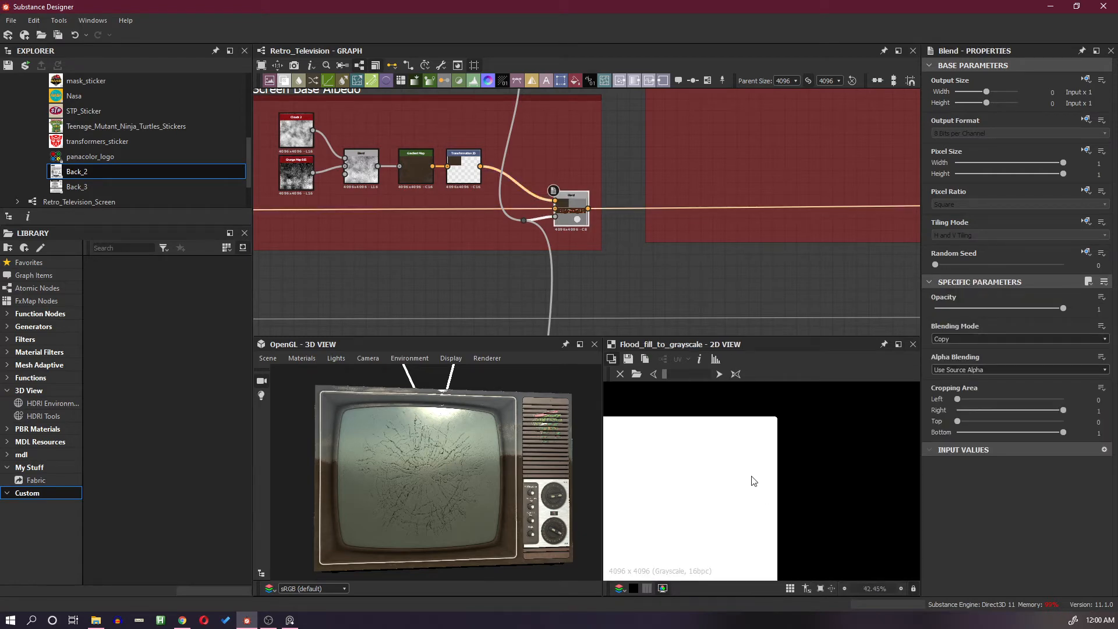
{"action": "scroll", "coordinate": [751, 478], "scroll_direction": "down", "scroll_amount": 3}
{"action": "scroll", "coordinate": [652, 505], "scroll_direction": "up", "scroll_amount": 3}
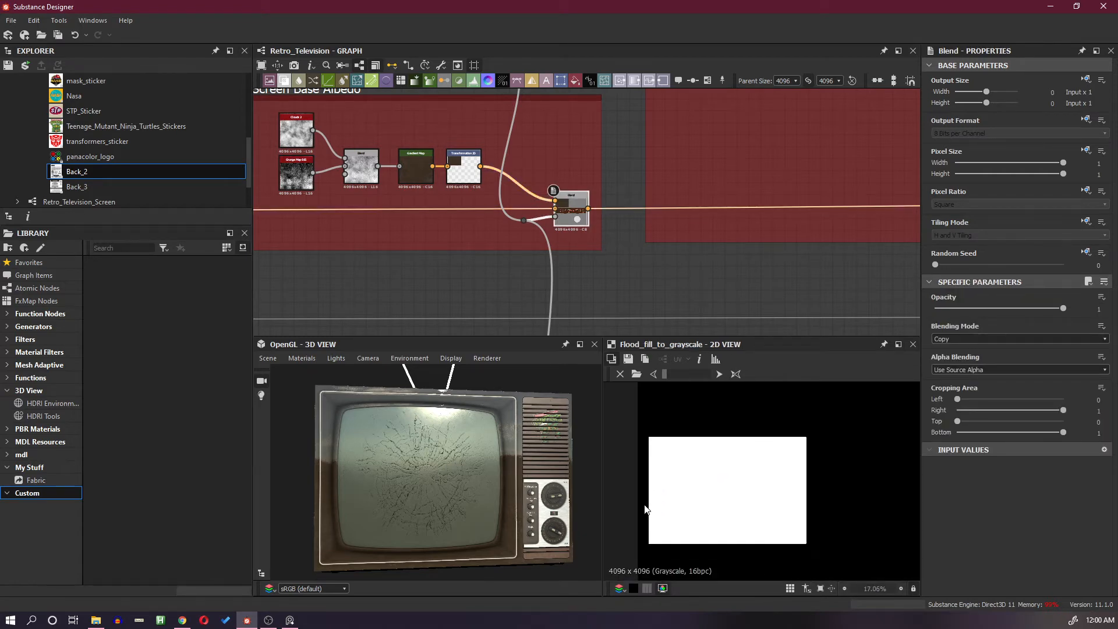
Paste a Fractal Sum Base and Histogram Range pair, connect it to the front screen base roughness blend's foreground, and check the screen frame in 3D
{"action": "middle_click_drag", "start_coordinate": [576, 249], "coordinate": [577, 103]}
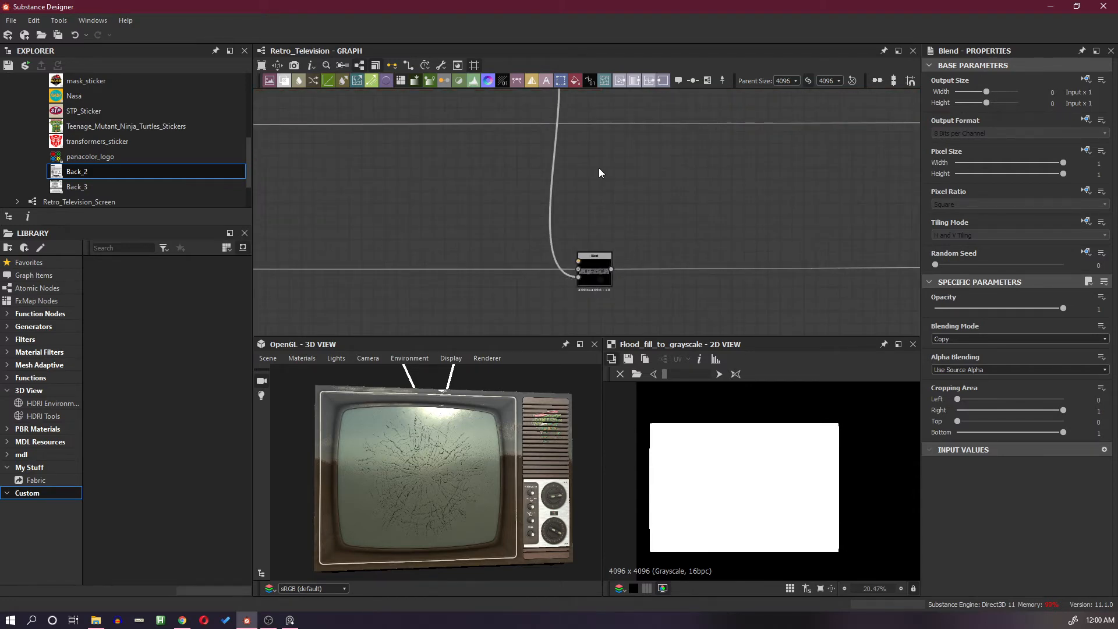
{"action": "key", "text": "ctrl+v"}
{"action": "left_click_drag", "start_coordinate": [639, 189], "coordinate": [579, 262]}
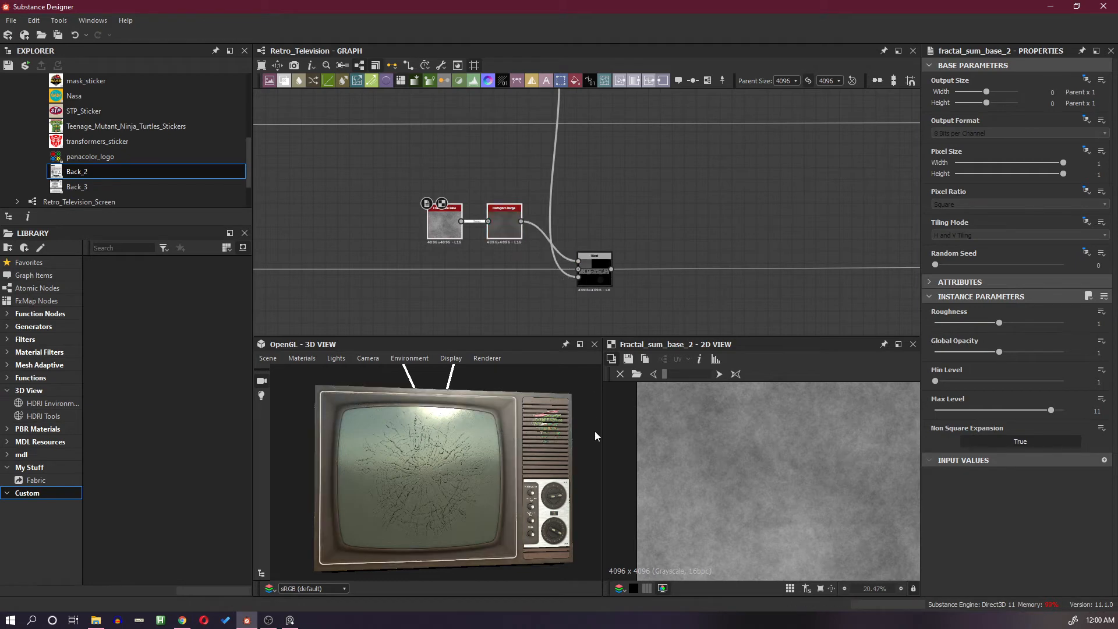
{"action": "left_click_drag", "start_coordinate": [594, 431], "coordinate": [392, 455]}
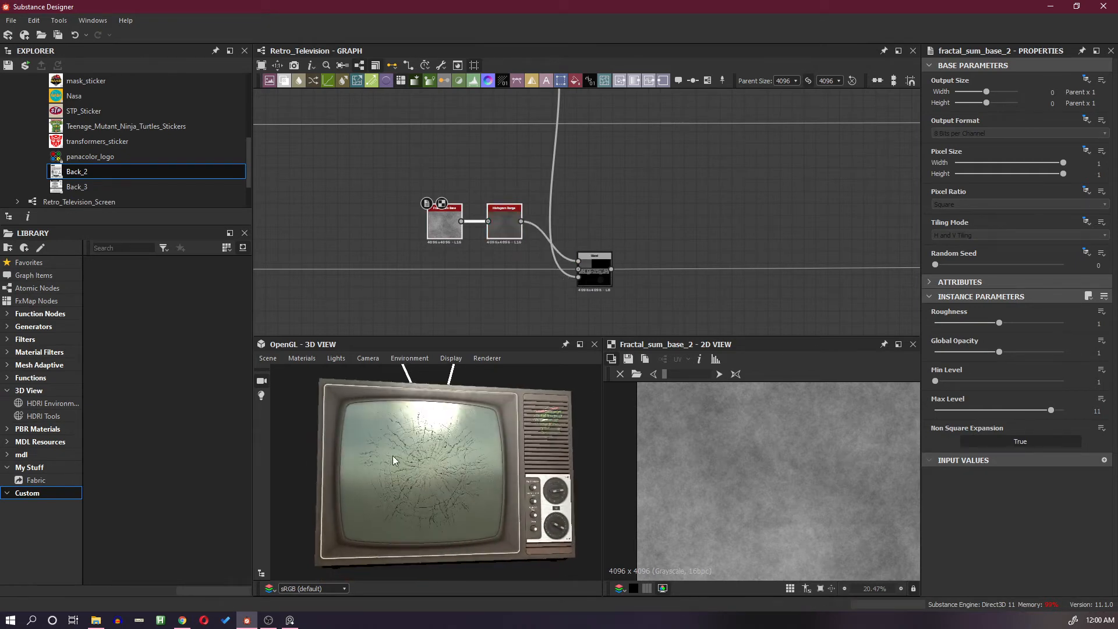
{"action": "scroll", "coordinate": [431, 443], "scroll_direction": "up", "scroll_amount": 5}
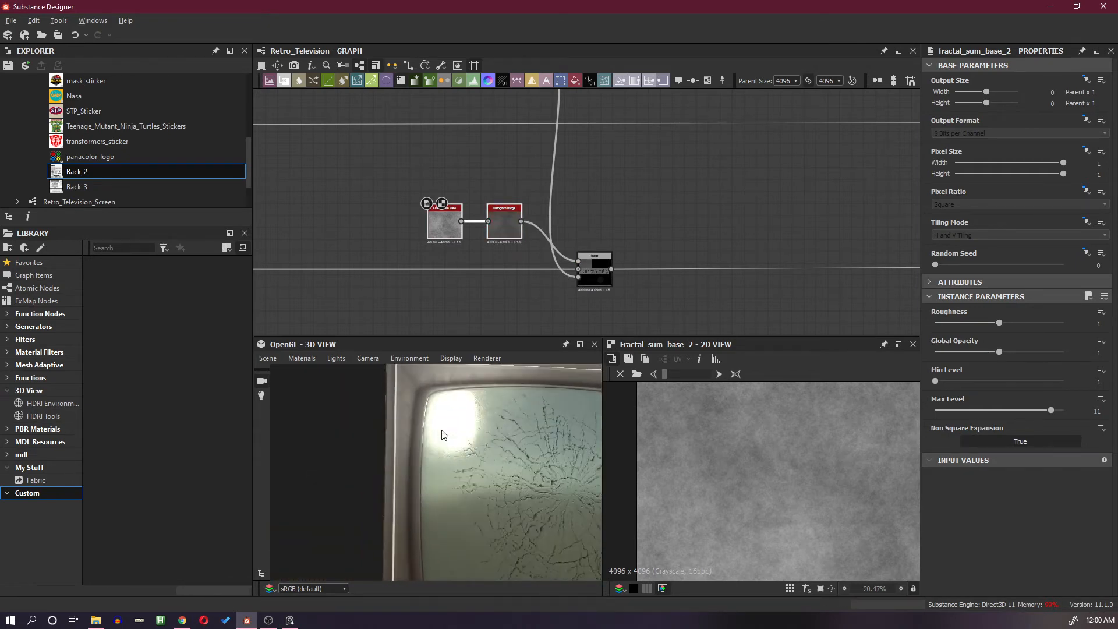
Set the front screen base Histogram Range to Range 0.23 and Position 0.49, checking the screen frame in 3D
{"action": "middle_click_drag", "start_coordinate": [441, 430], "coordinate": [457, 387]}
{"action": "left_click_drag", "start_coordinate": [457, 387], "coordinate": [508, 404]}
{"action": "scroll", "coordinate": [515, 434], "scroll_direction": "down", "scroll_amount": 4}
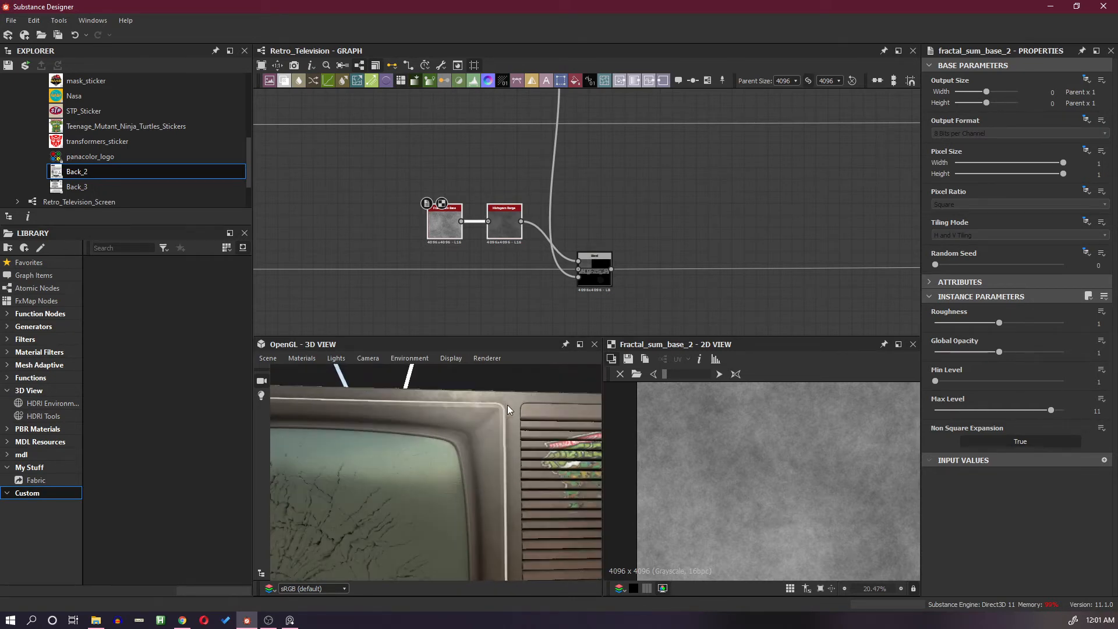
{"action": "left_click", "coordinate": [504, 235]}
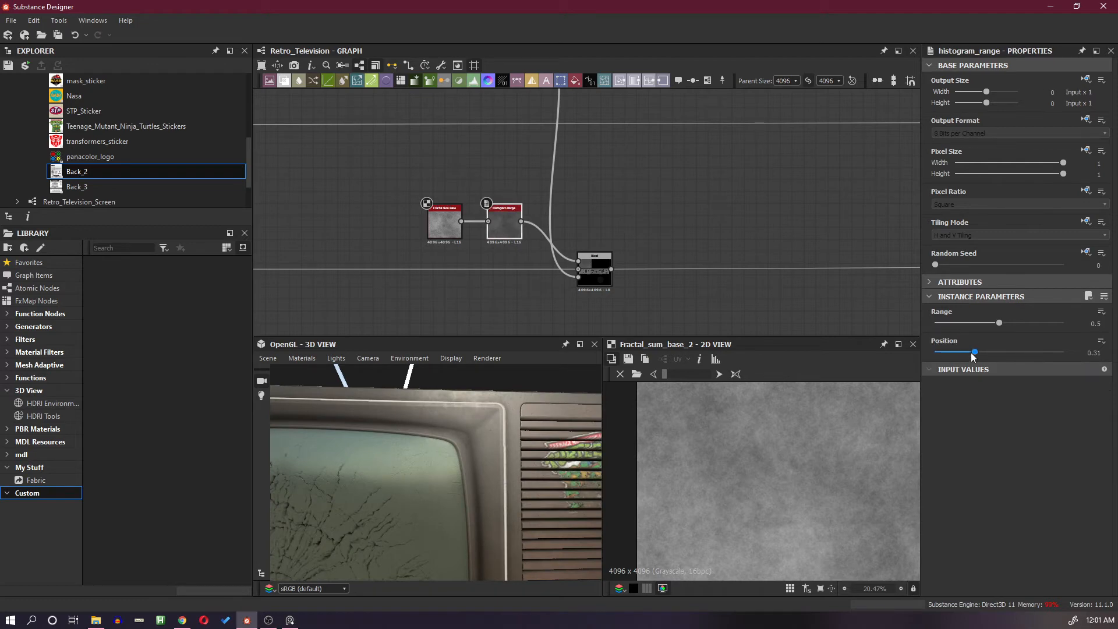
{"action": "left_click_drag", "start_coordinate": [972, 352], "coordinate": [995, 354]}
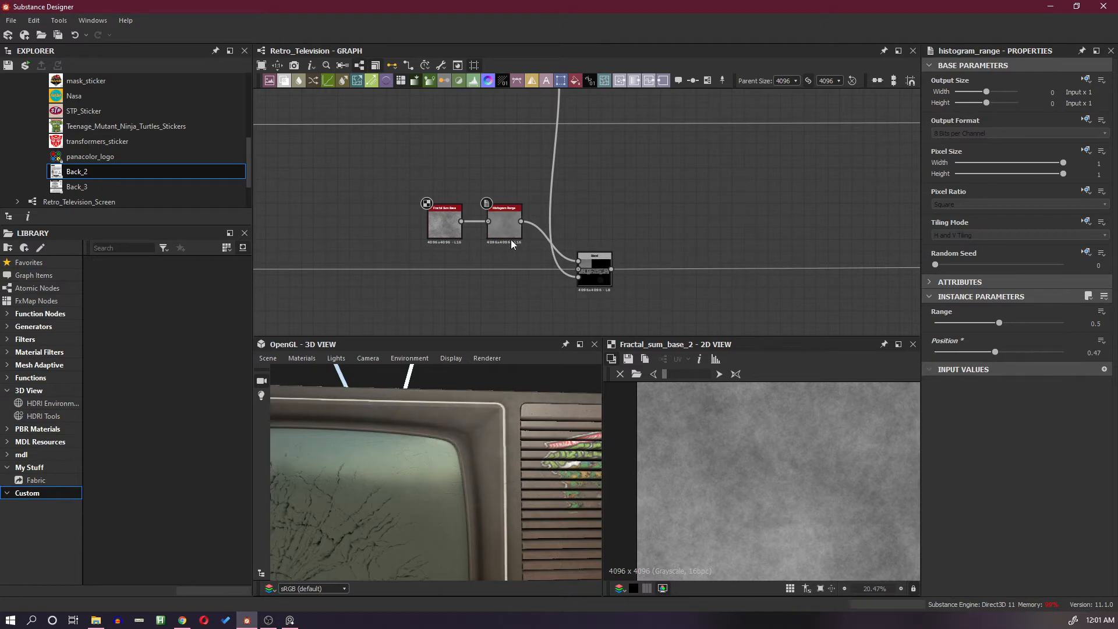
{"action": "double_click", "coordinate": [504, 222]}
{"action": "mouse_move", "coordinate": [995, 353]}
{"action": "left_mouse_down"}
{"action": "mouse_move", "coordinate": [1007, 353]}
{"action": "mouse_move", "coordinate": [989, 353]}
{"action": "mouse_move", "coordinate": [1017, 323]}
{"action": "mouse_move", "coordinate": [961, 323]}
{"action": "mouse_move", "coordinate": [1001, 352]}
{"action": "left_mouse_up"}
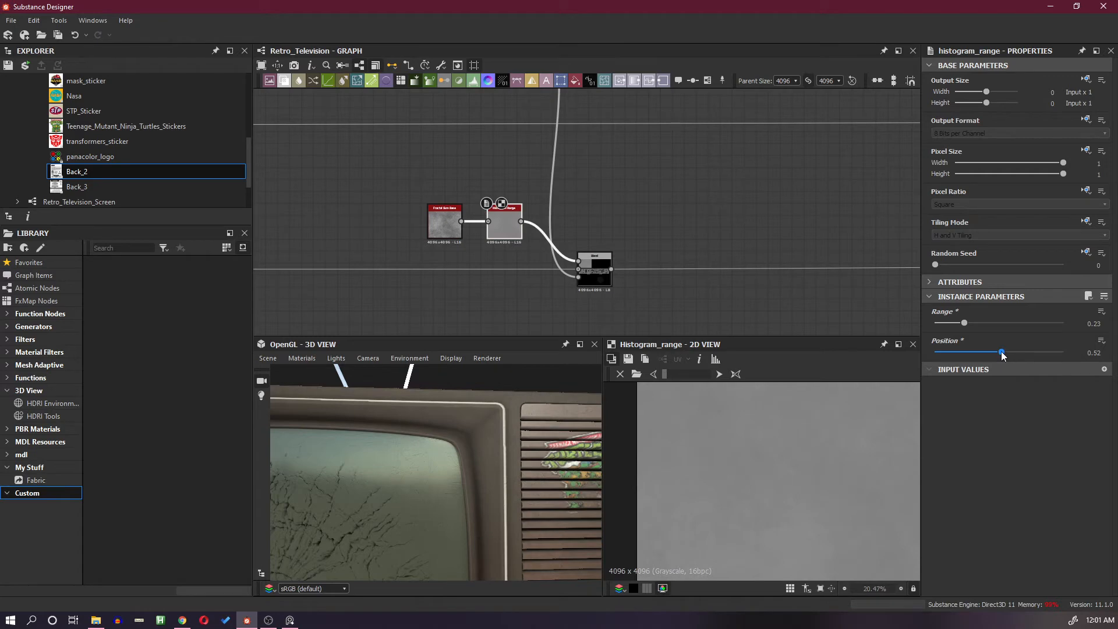
{"action": "left_click_drag", "start_coordinate": [1001, 352], "coordinate": [1026, 351]}
{"action": "left_click", "coordinate": [999, 352]}
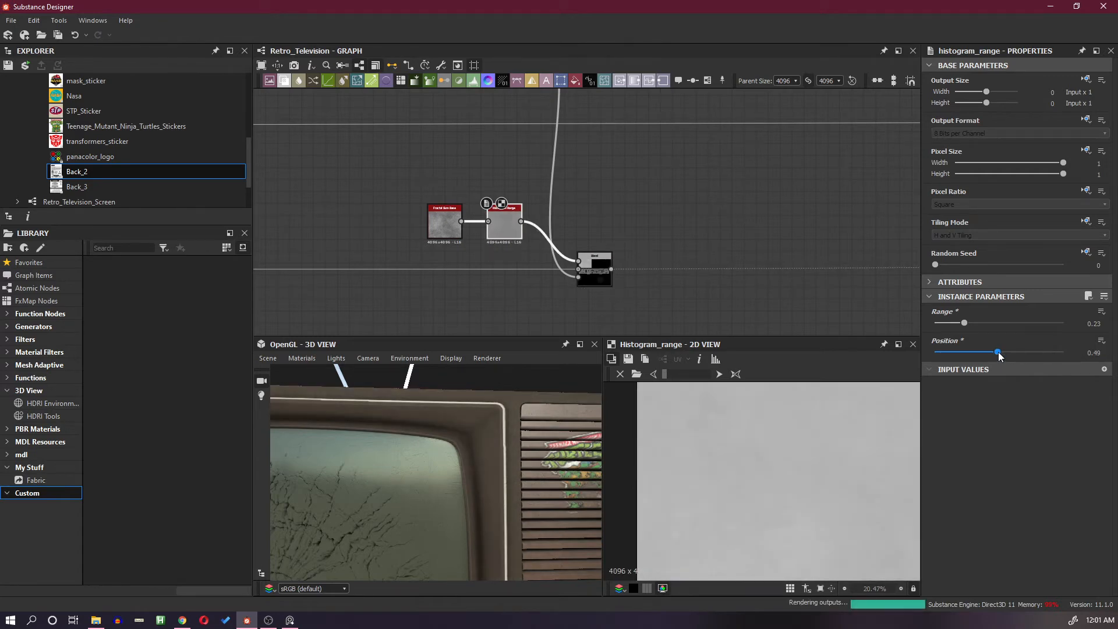
{"action": "left_click_drag", "start_coordinate": [997, 352], "coordinate": [953, 324]}
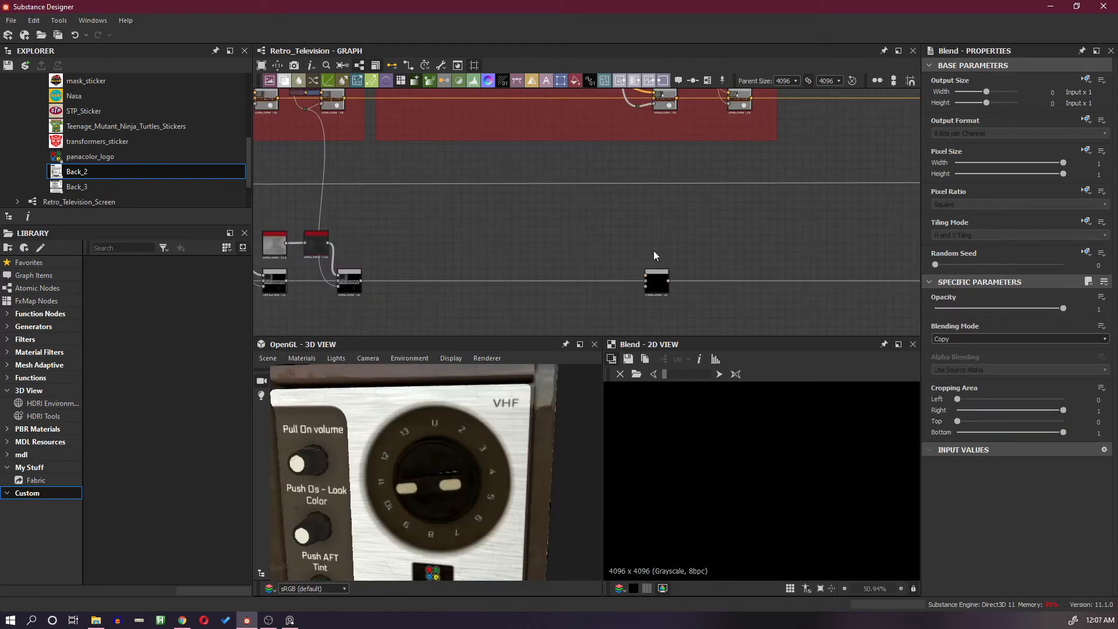
Insert a Blend node into the grayscale line directly beneath the Front Button Panel Albedo frame, above the roughness blend
{"action": "middle_click_drag", "start_coordinate": [658, 246], "coordinate": [675, 287]}
{"action": "left_click_drag", "start_coordinate": [661, 198], "coordinate": [673, 231]}
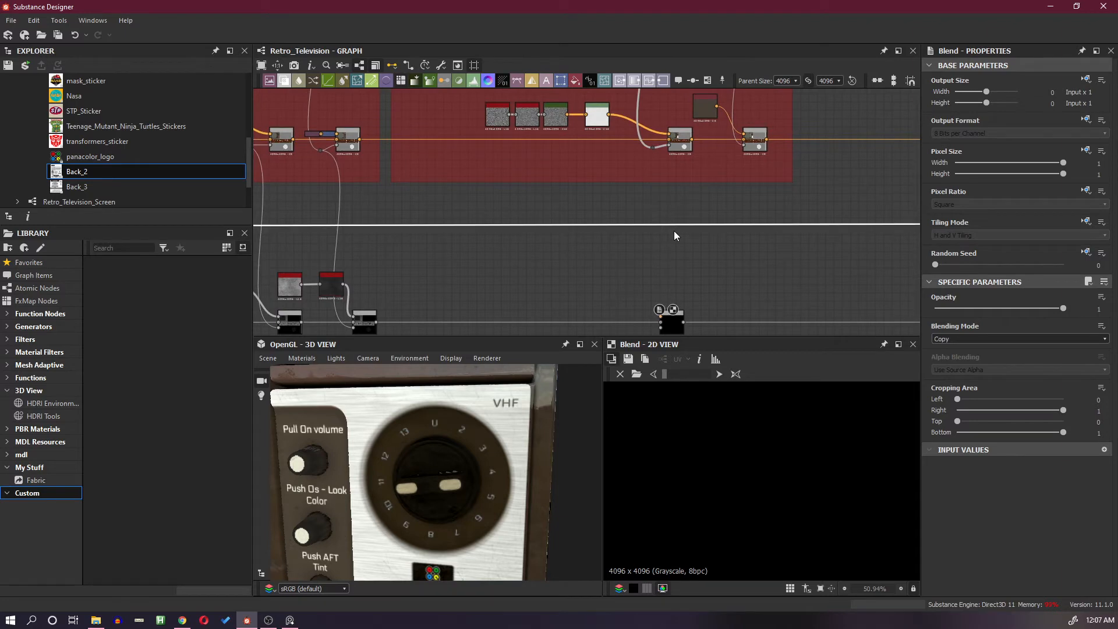
{"action": "key", "text": "space"}
{"action": "key", "text": "Escape"}
{"action": "scroll", "coordinate": [757, 256], "scroll_direction": "down", "scroll_amount": 2}
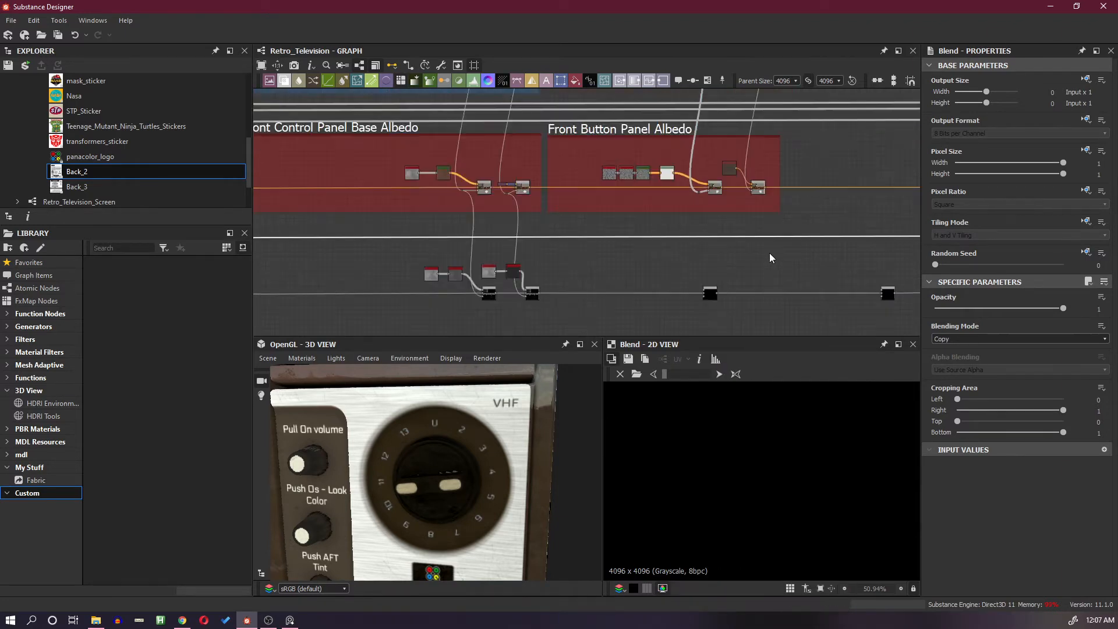
{"action": "scroll", "coordinate": [769, 254], "scroll_direction": "down", "scroll_amount": 4}
{"action": "middle_click_drag", "start_coordinate": [838, 260], "coordinate": [590, 272]}
{"action": "middle_click_drag", "start_coordinate": [879, 272], "coordinate": [615, 271]}
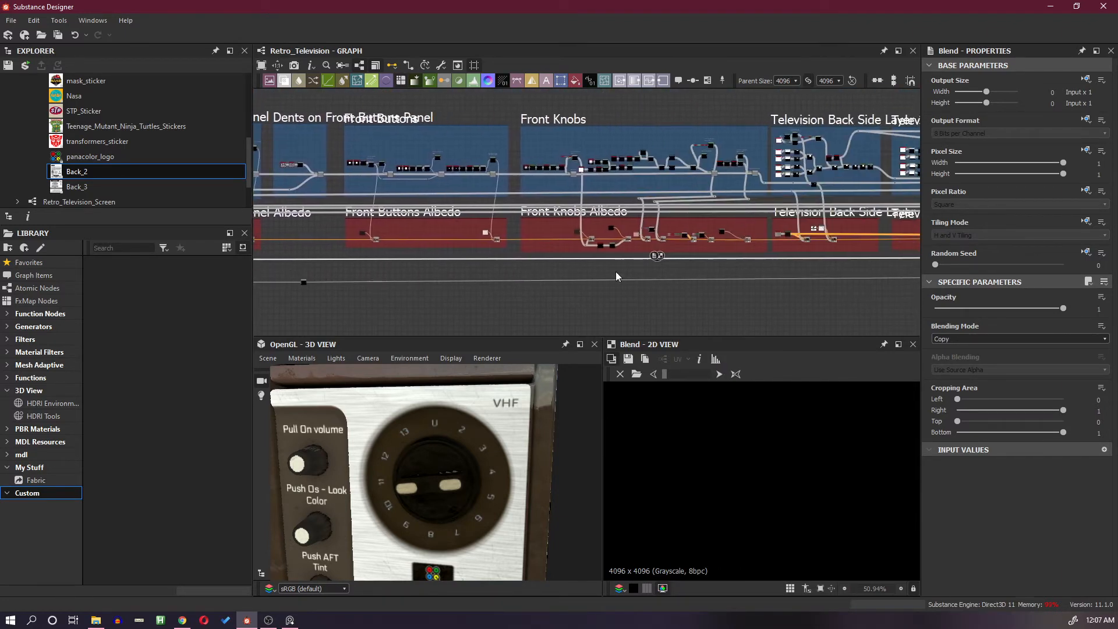
{"action": "scroll", "coordinate": [659, 271], "scroll_direction": "up", "scroll_amount": 2}
{"action": "middle_click_drag", "start_coordinate": [504, 260], "coordinate": [737, 272]}
{"action": "left_click_drag", "start_coordinate": [768, 260], "coordinate": [316, 269]}
{"action": "middle_click_drag", "start_coordinate": [380, 268], "coordinate": [722, 260]}
{"action": "scroll", "coordinate": [690, 272], "scroll_direction": "up", "scroll_amount": 5}
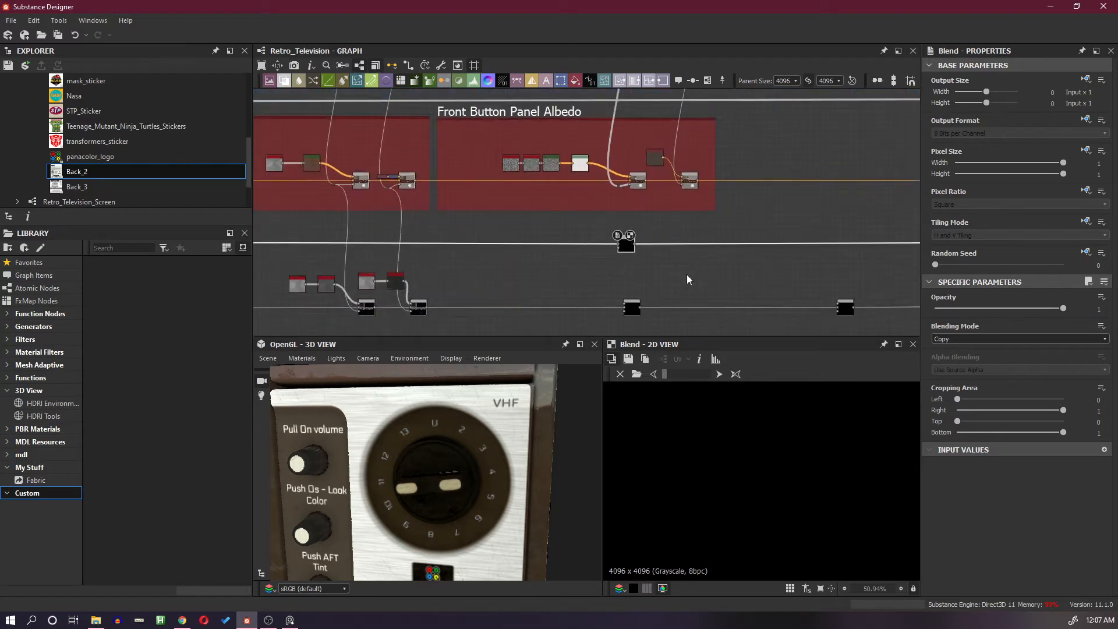
Set the front button panel's roughness blend to Add (Linear Dodge) and align the new Blend node above it
{"action": "left_click", "coordinate": [986, 338]}
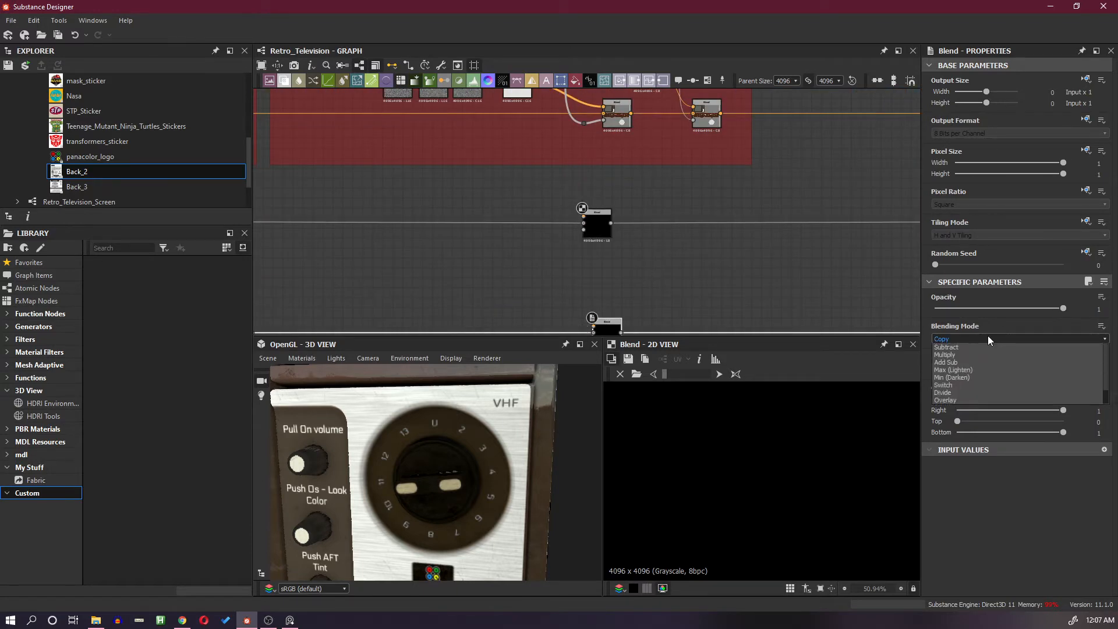
{"action": "left_click", "coordinate": [980, 356]}
{"action": "middle_click_drag", "start_coordinate": [648, 245], "coordinate": [677, 243]}
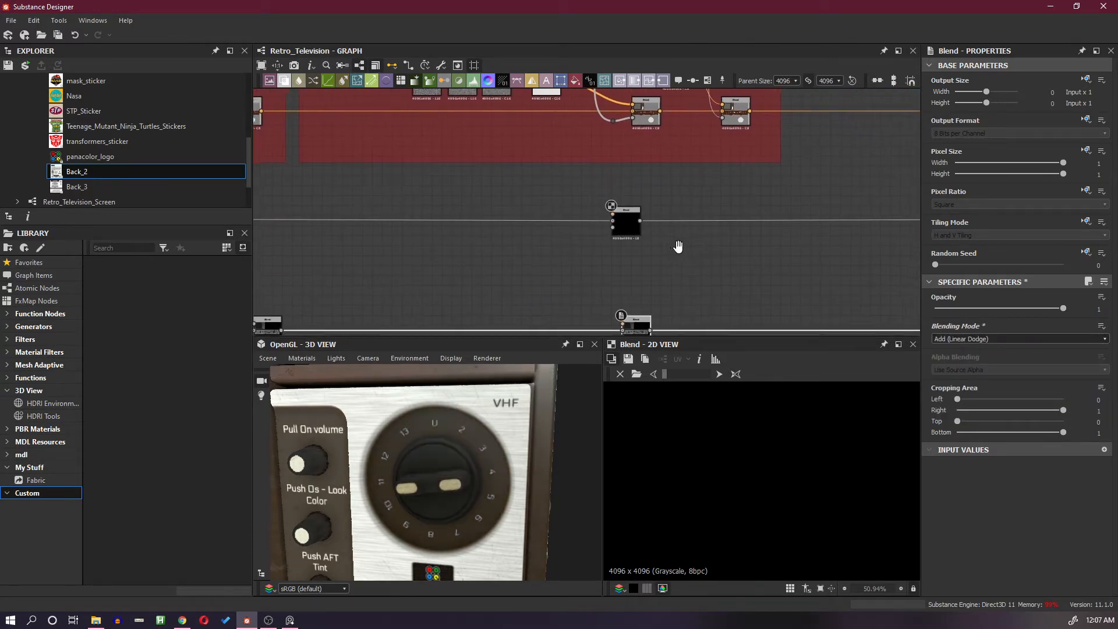
{"action": "left_click_drag", "start_coordinate": [622, 231], "coordinate": [637, 231]}
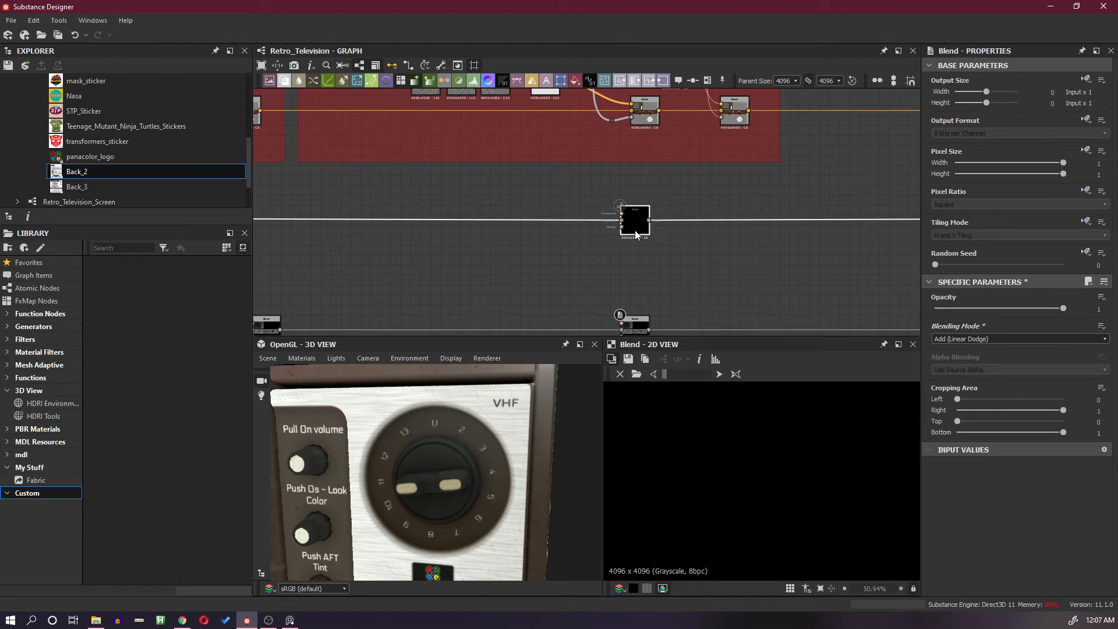
{"action": "middle_click_drag", "start_coordinate": [634, 230], "coordinate": [712, 271]}
{"action": "scroll", "coordinate": [696, 183], "scroll_direction": "up", "scroll_amount": 1}
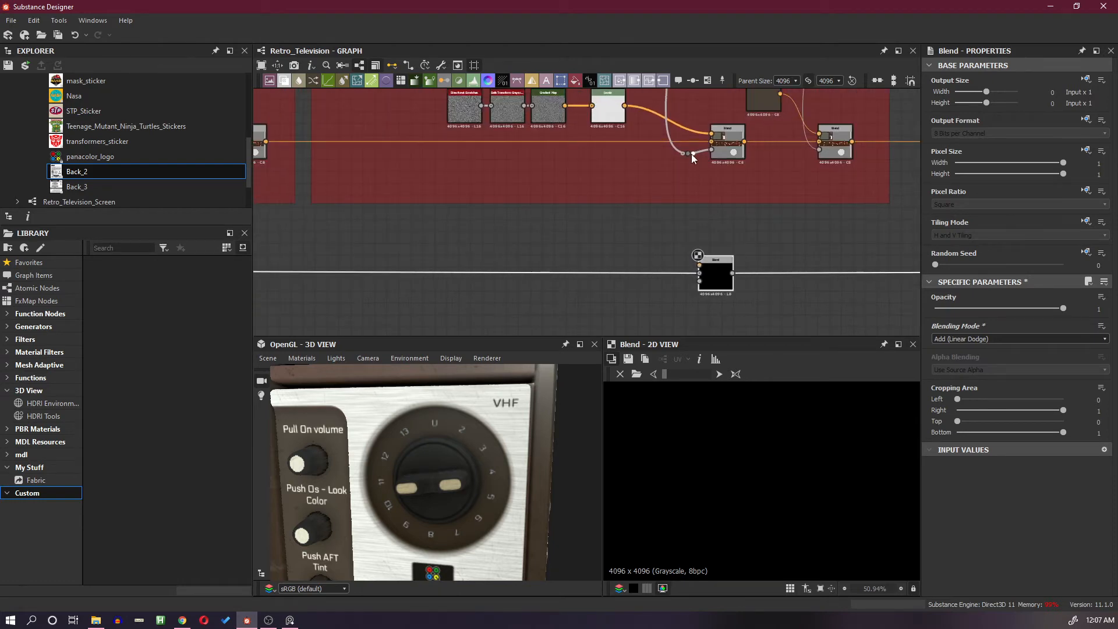
Connect the button panel mask to the new blend's opacity and feed its foreground from the albedo Levels through a Grayscale Conversion
{"action": "left_click_drag", "start_coordinate": [690, 153], "coordinate": [726, 281]}
{"action": "middle_click_drag", "start_coordinate": [665, 200], "coordinate": [652, 219]}
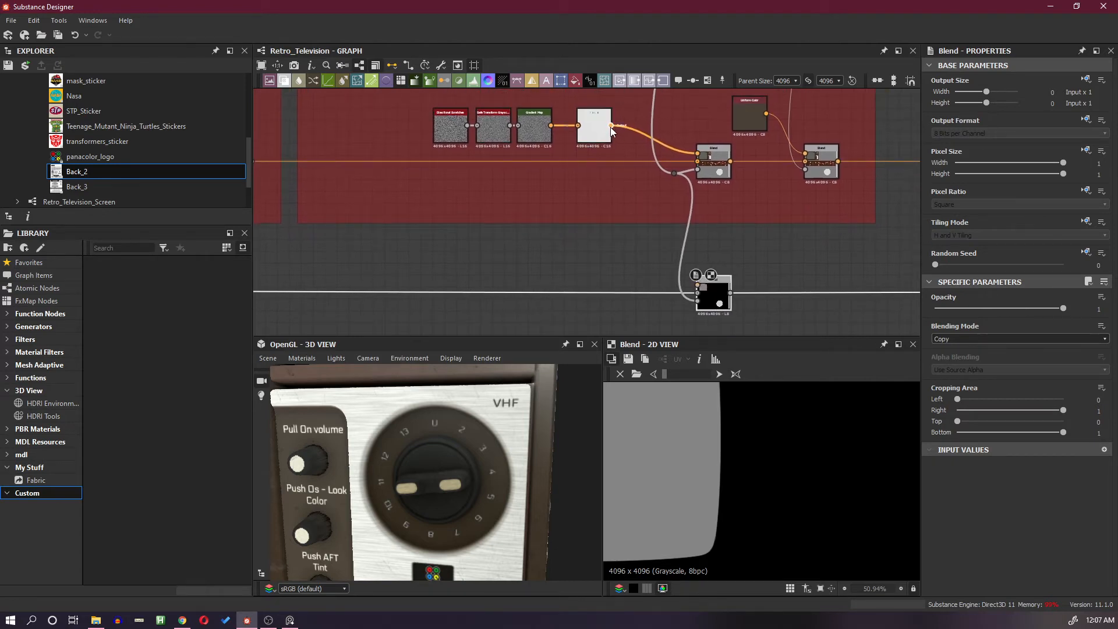
{"action": "left_click_drag", "start_coordinate": [613, 149], "coordinate": [646, 247]}
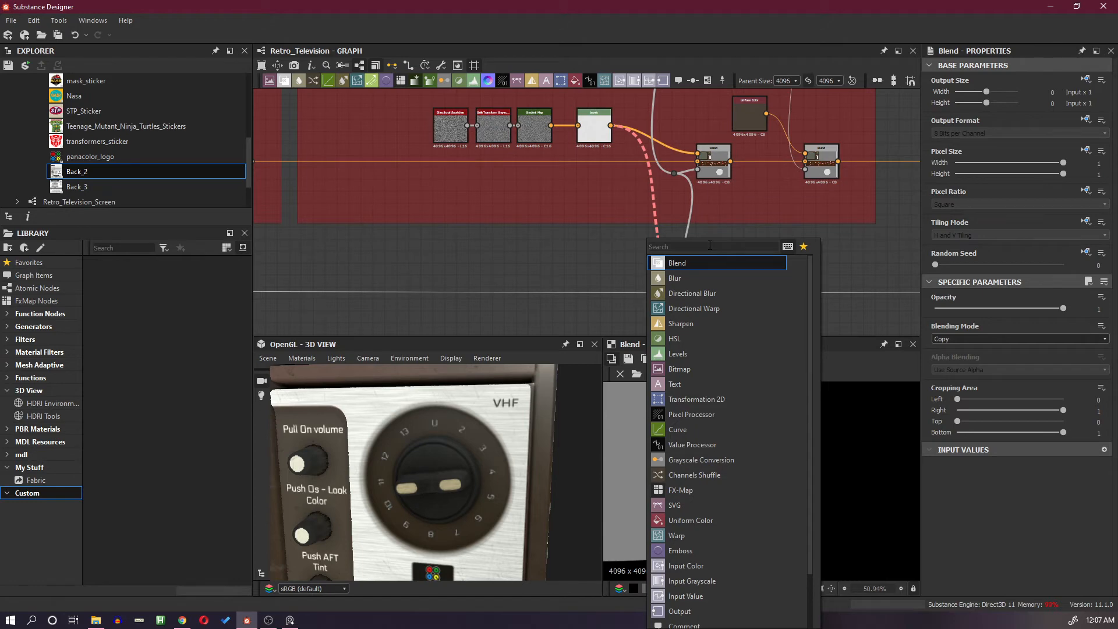
{"action": "type", "text": "gray"}
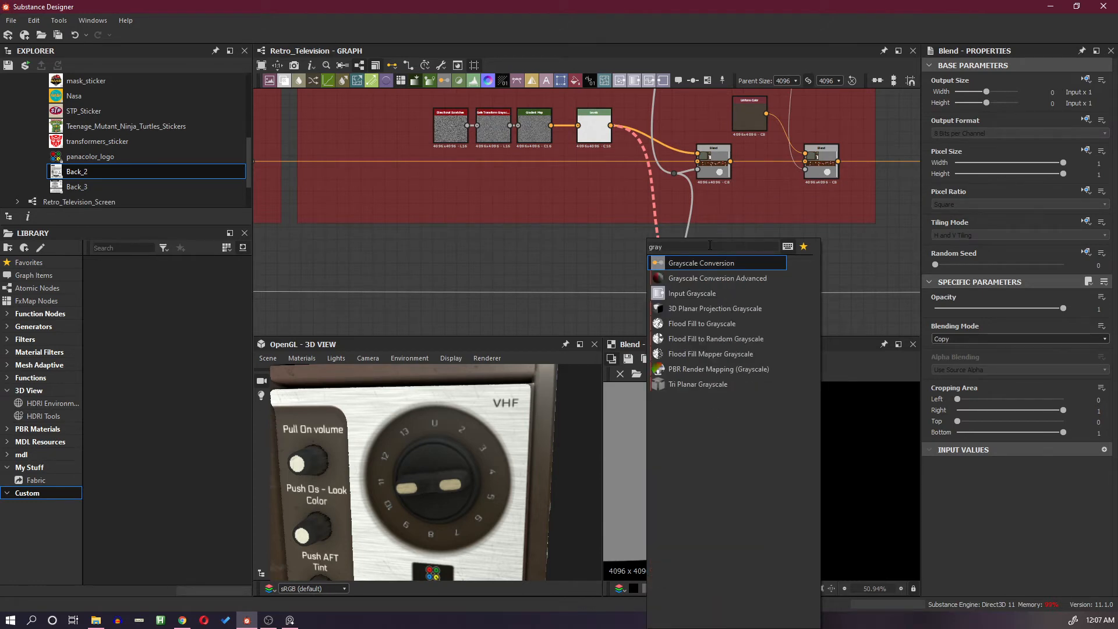
{"action": "left_click", "coordinate": [706, 262]}
{"action": "left_click_drag", "start_coordinate": [647, 251], "coordinate": [652, 279]}
Inspect the brushed metal button panel and its knobs from several angles in 3D
{"action": "scroll", "coordinate": [469, 446], "scroll_direction": "down", "scroll_amount": 5}
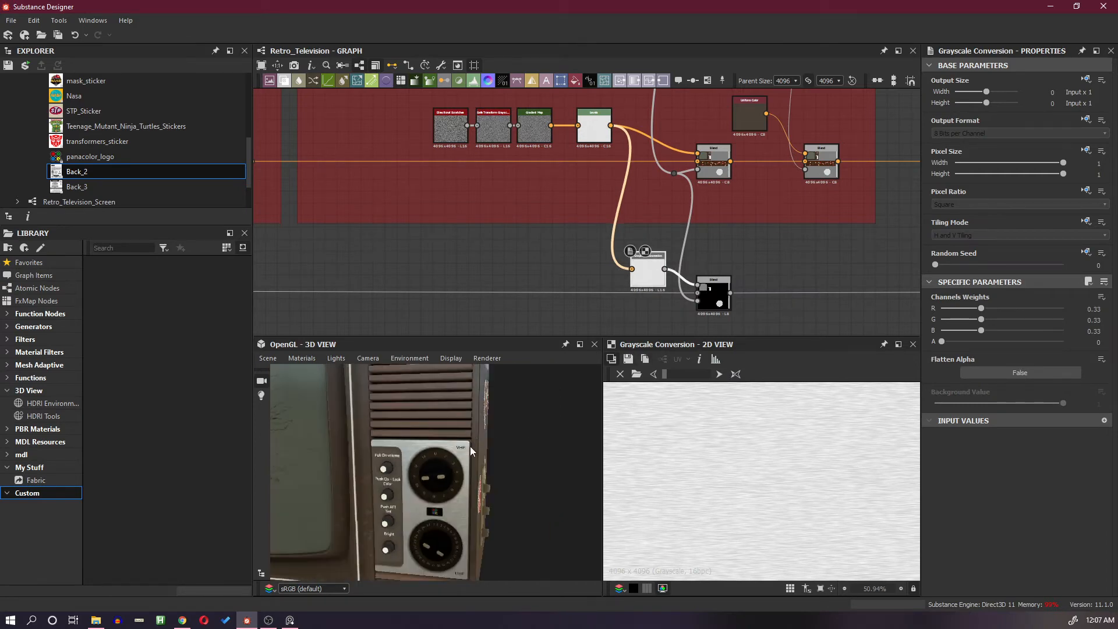
{"action": "scroll", "coordinate": [471, 447], "scroll_direction": "up", "scroll_amount": 5}
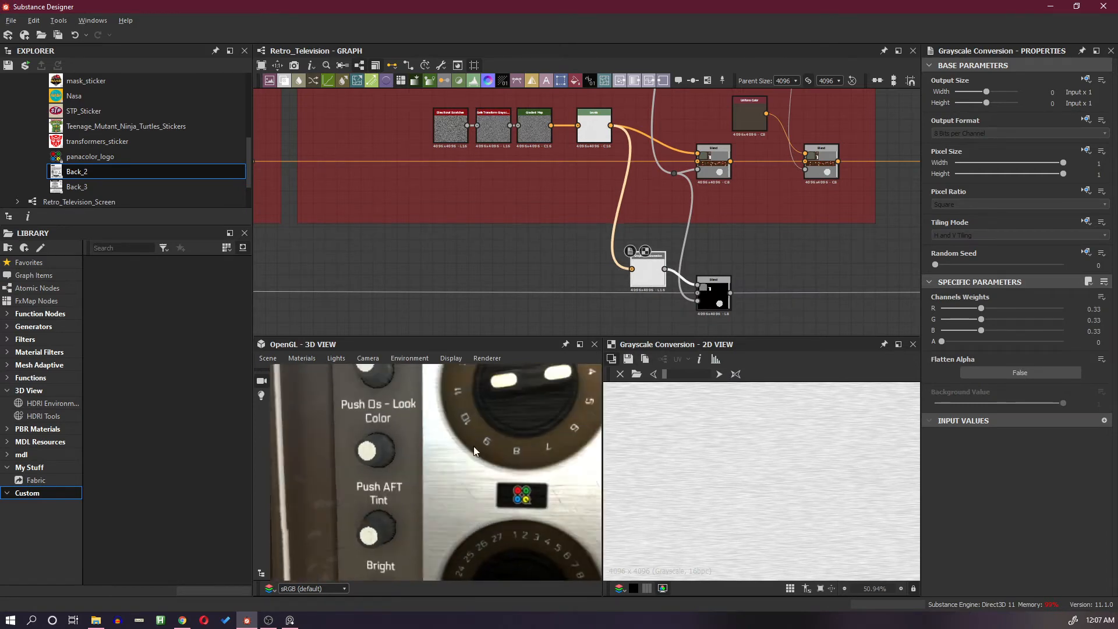
{"action": "right_click_drag", "start_coordinate": [479, 443], "coordinate": [460, 492]}
{"action": "left_click_drag", "start_coordinate": [460, 491], "coordinate": [460, 485]}
{"action": "right_click_drag", "start_coordinate": [460, 485], "coordinate": [466, 442]}
{"action": "left_click_drag", "start_coordinate": [466, 441], "coordinate": [489, 435]}
{"action": "scroll", "coordinate": [694, 293], "scroll_direction": "down", "scroll_amount": 2}
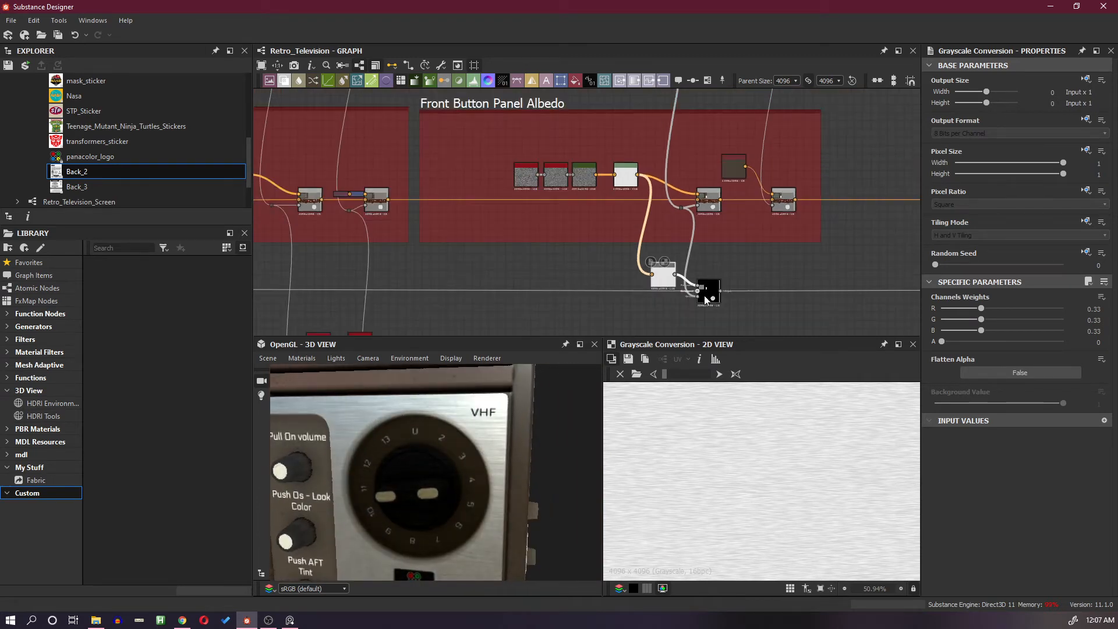
Add a dot to the button panel mask link and connect it to the panel roughness blend's opacity
{"action": "middle_click_drag", "start_coordinate": [724, 302], "coordinate": [720, 200]}
{"action": "scroll", "coordinate": [730, 249], "scroll_direction": "up", "scroll_amount": 2}
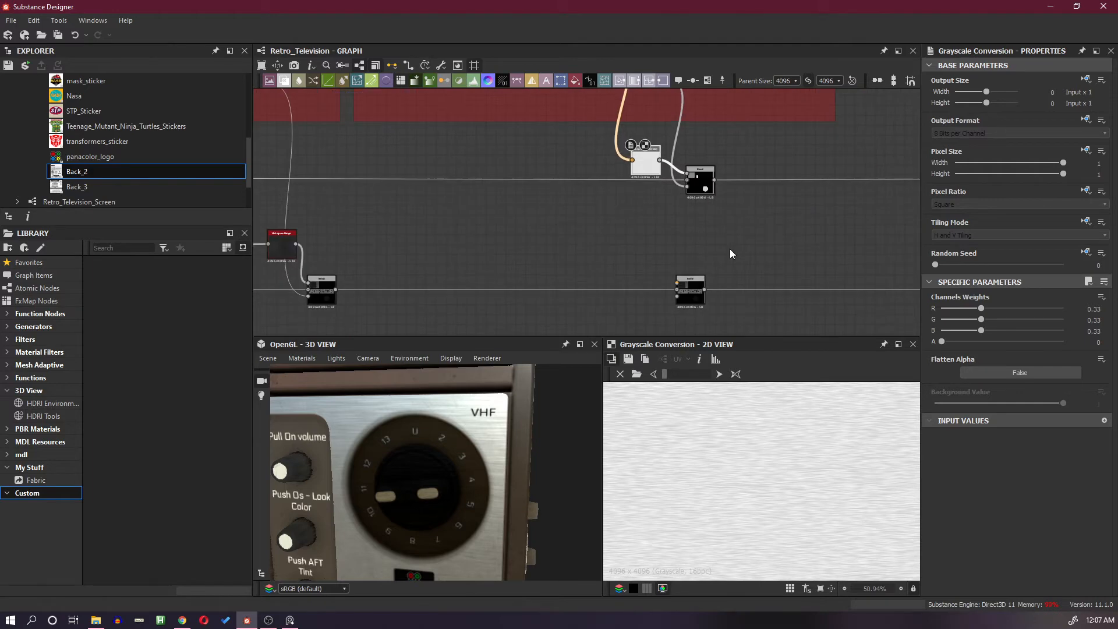
{"action": "left_click", "coordinate": [688, 301]}
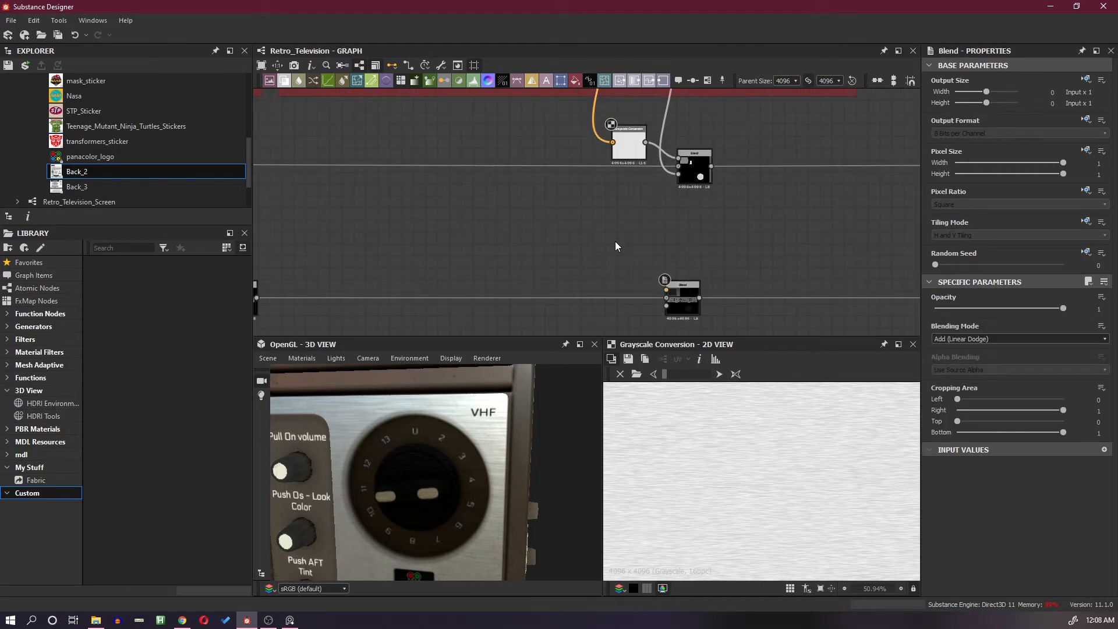
{"action": "double_click", "coordinate": [662, 167]}
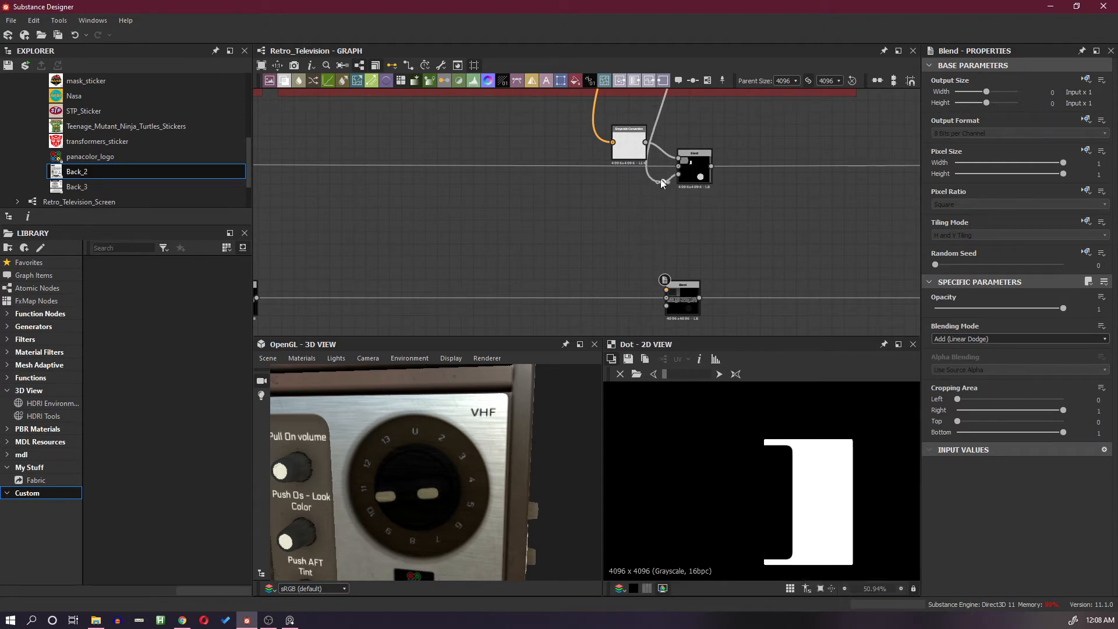
{"action": "left_click_drag", "start_coordinate": [662, 168], "coordinate": [613, 149]}
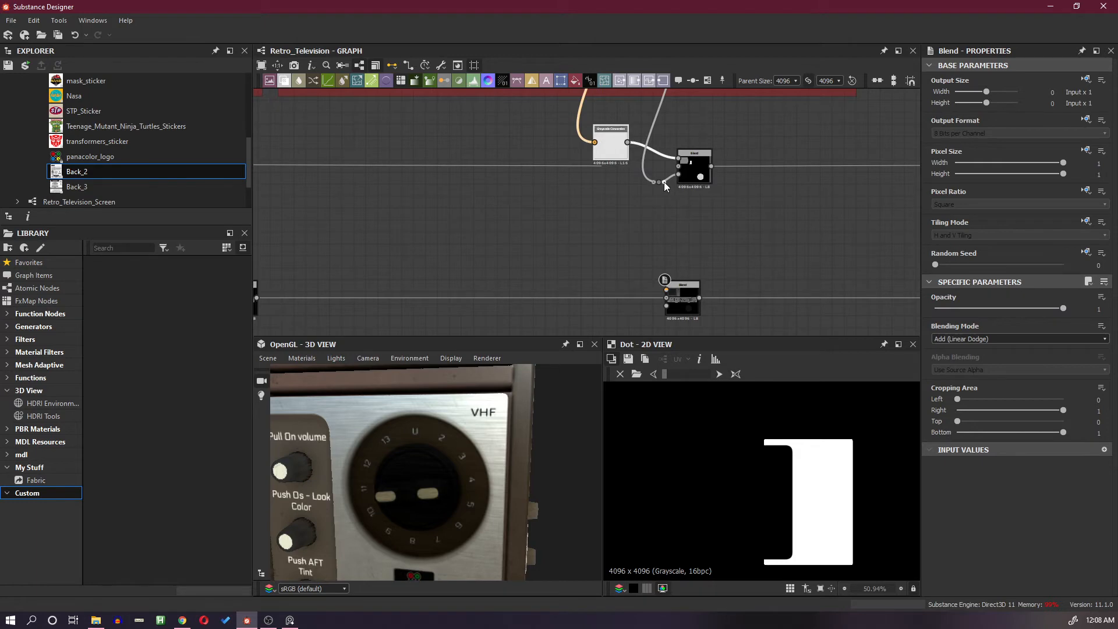
{"action": "left_click_drag", "start_coordinate": [663, 181], "coordinate": [668, 308]}
{"action": "left_click", "coordinate": [611, 149]}
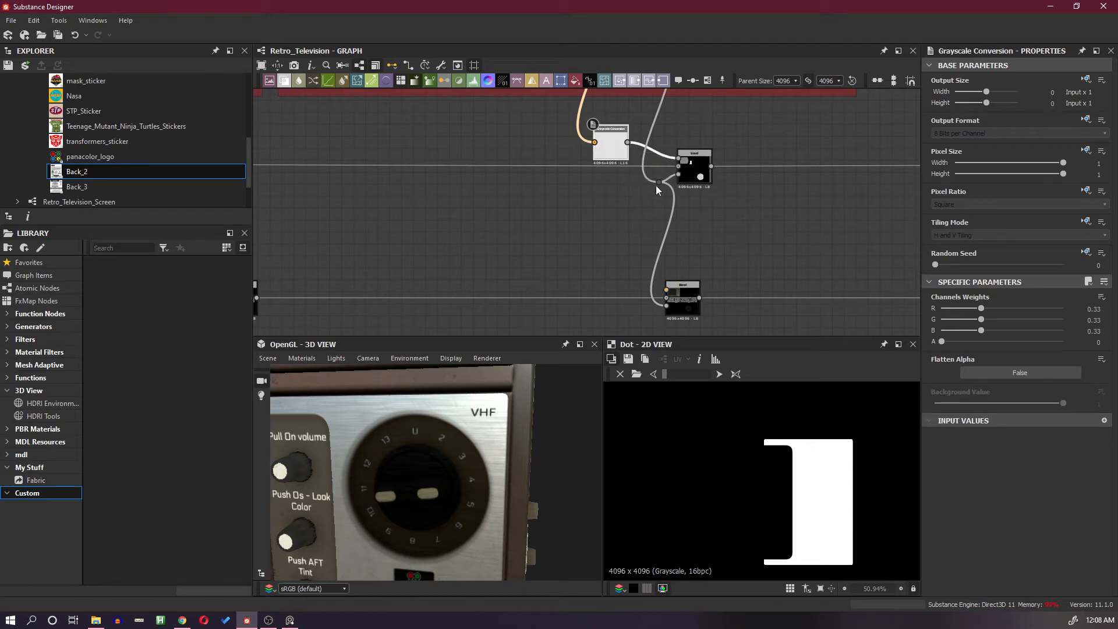
{"action": "left_click", "coordinate": [654, 153], "text": "alt"}
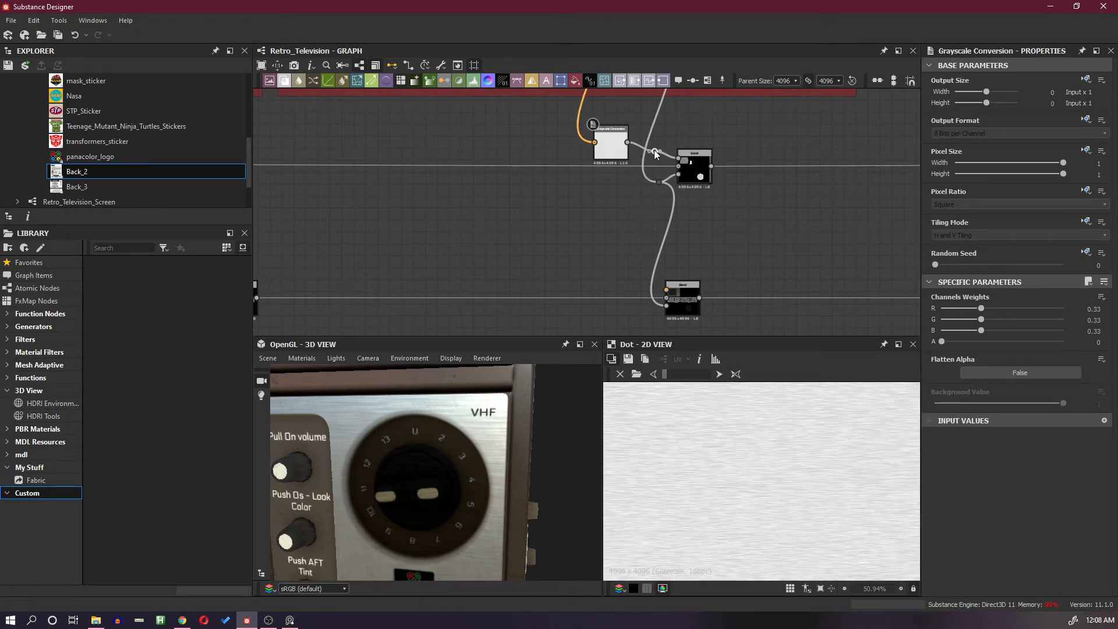
{"action": "key", "text": "Delete"}
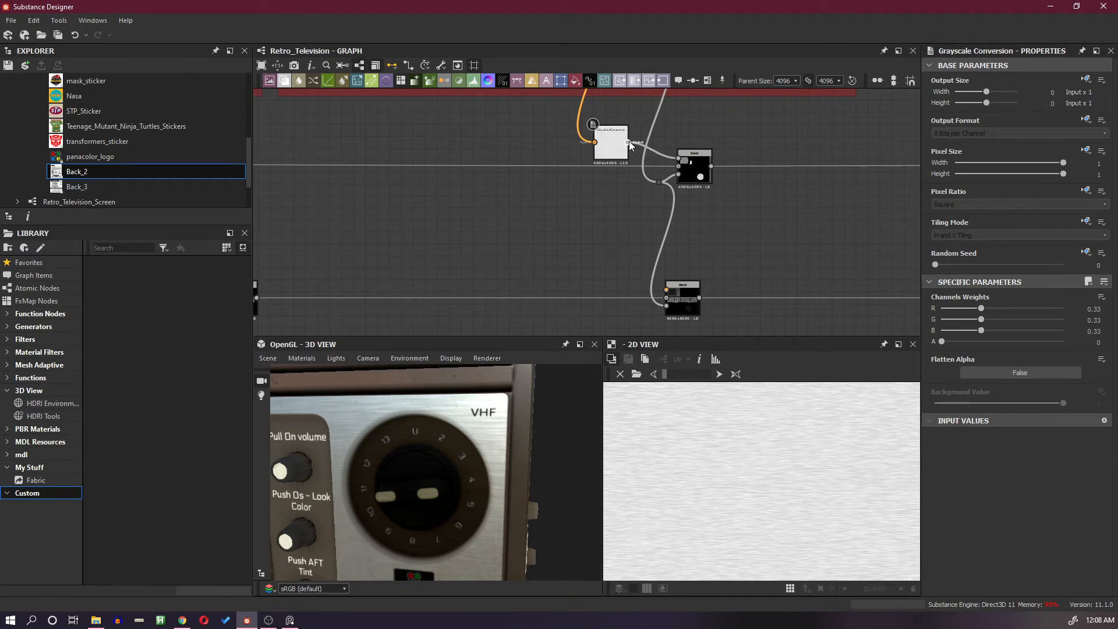
Add a Histogram Range after the Grayscale Conversion and connect it to the button panel roughness blend's foreground
{"action": "left_click_drag", "start_coordinate": [629, 141], "coordinate": [609, 268]}
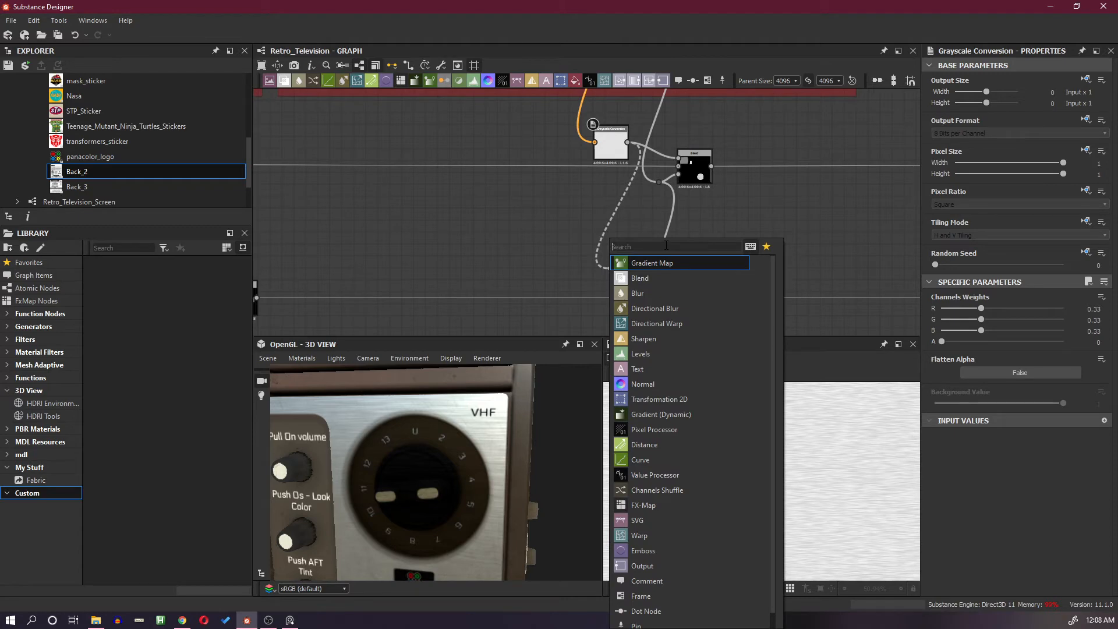
{"action": "type", "text": "range"}
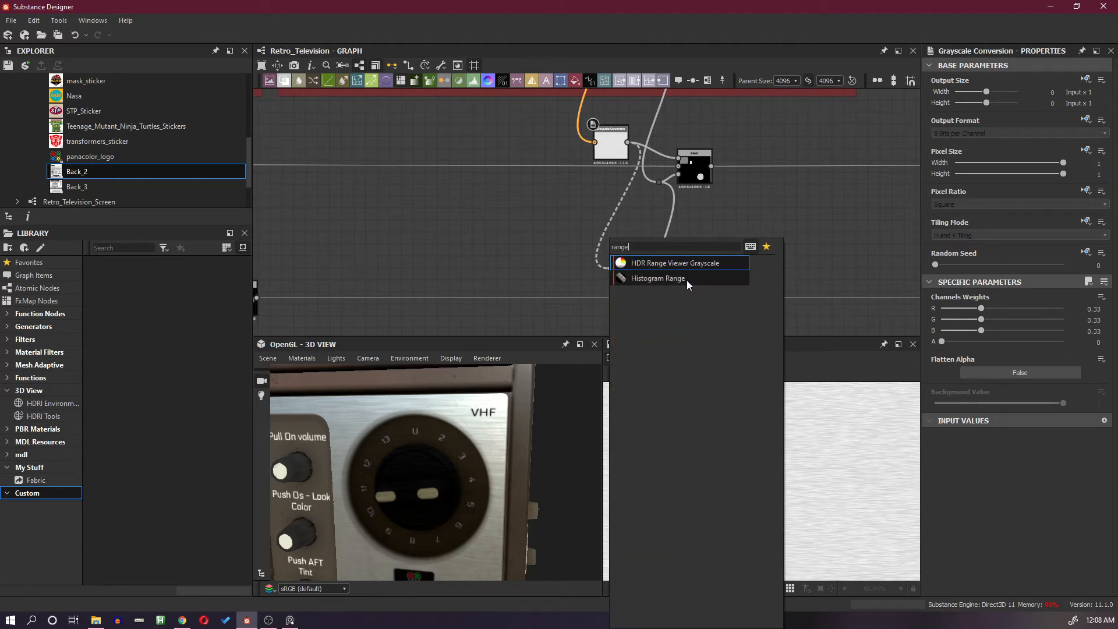
{"action": "left_click", "coordinate": [685, 279]}
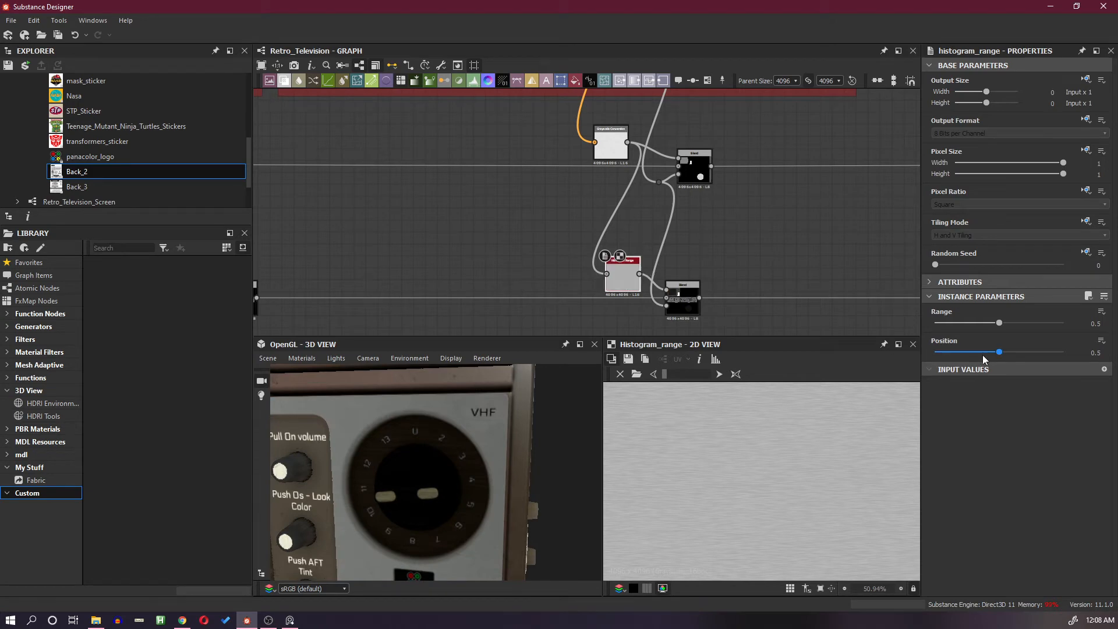
Set the button panel Histogram Range to Range 0.68 and Position 0.09, checking the metal panel's reflections in 3D
{"action": "left_click_drag", "start_coordinate": [999, 322], "coordinate": [949, 353]}
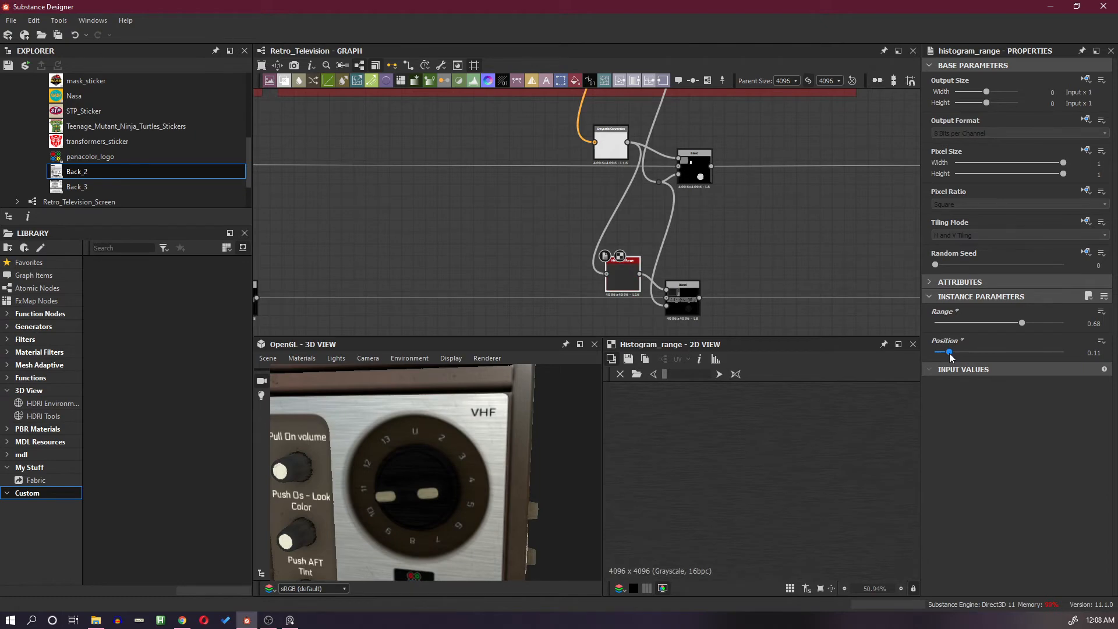
{"action": "left_click_drag", "start_coordinate": [425, 439], "coordinate": [453, 432]}
{"action": "left_click_drag", "start_coordinate": [949, 353], "coordinate": [946, 353]}
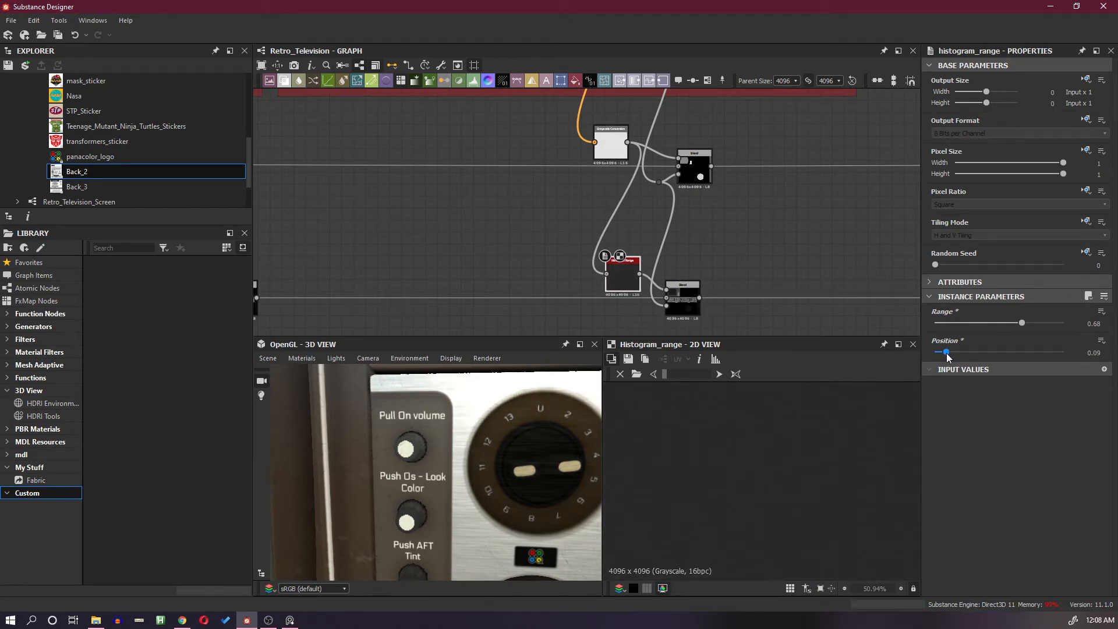
{"action": "scroll", "coordinate": [579, 424], "scroll_direction": "down", "scroll_amount": 4}
{"action": "left_click_drag", "start_coordinate": [579, 423], "coordinate": [505, 445]}
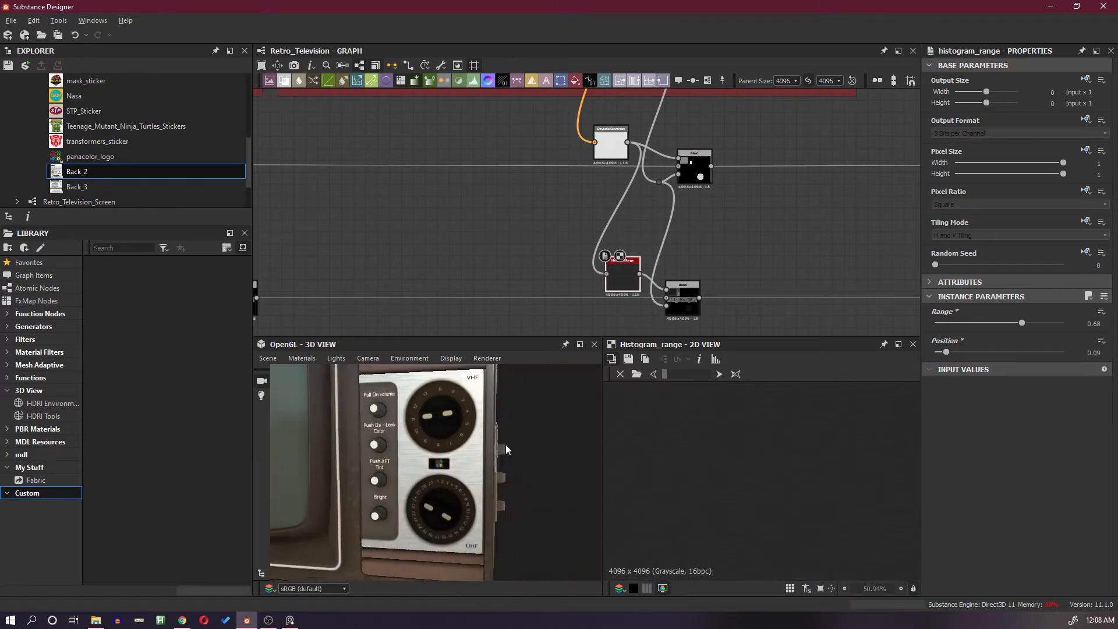
{"action": "middle_click_drag", "start_coordinate": [505, 444], "coordinate": [463, 448]}
{"action": "scroll", "coordinate": [482, 439], "scroll_direction": "up", "scroll_amount": 2}
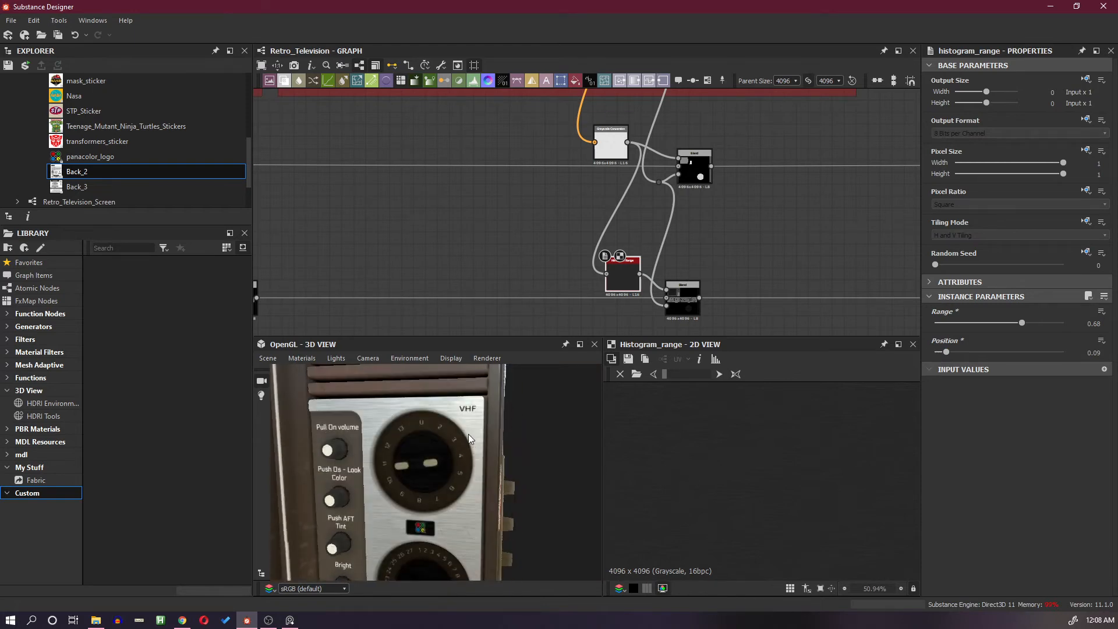
{"action": "scroll", "coordinate": [714, 218], "scroll_direction": "down", "scroll_amount": 6}
{"action": "middle_click_drag", "start_coordinate": [768, 222], "coordinate": [599, 284]}
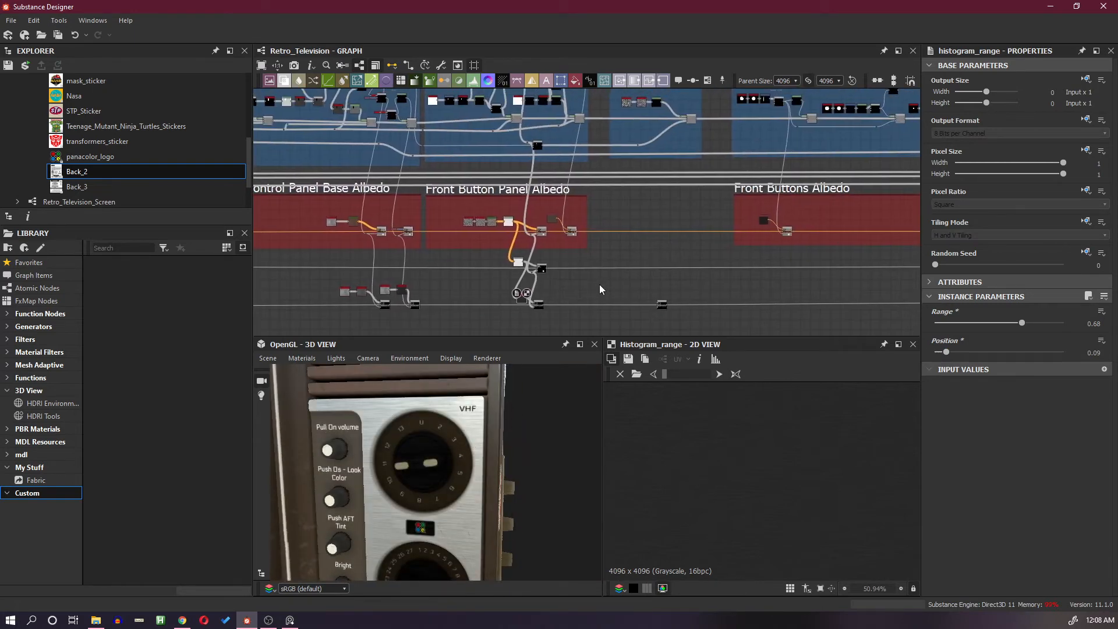
Move the next blend on the lower grayscale chain toward the far end of the Front Buttons section and check the VHF knob in 3D
{"action": "middle_click_drag", "start_coordinate": [701, 278], "coordinate": [545, 267]}
{"action": "scroll", "coordinate": [638, 277], "scroll_direction": "down", "scroll_amount": 1}
{"action": "scroll", "coordinate": [563, 284], "scroll_direction": "up", "scroll_amount": 3}
{"action": "left_click_drag", "start_coordinate": [464, 304], "coordinate": [895, 304]}
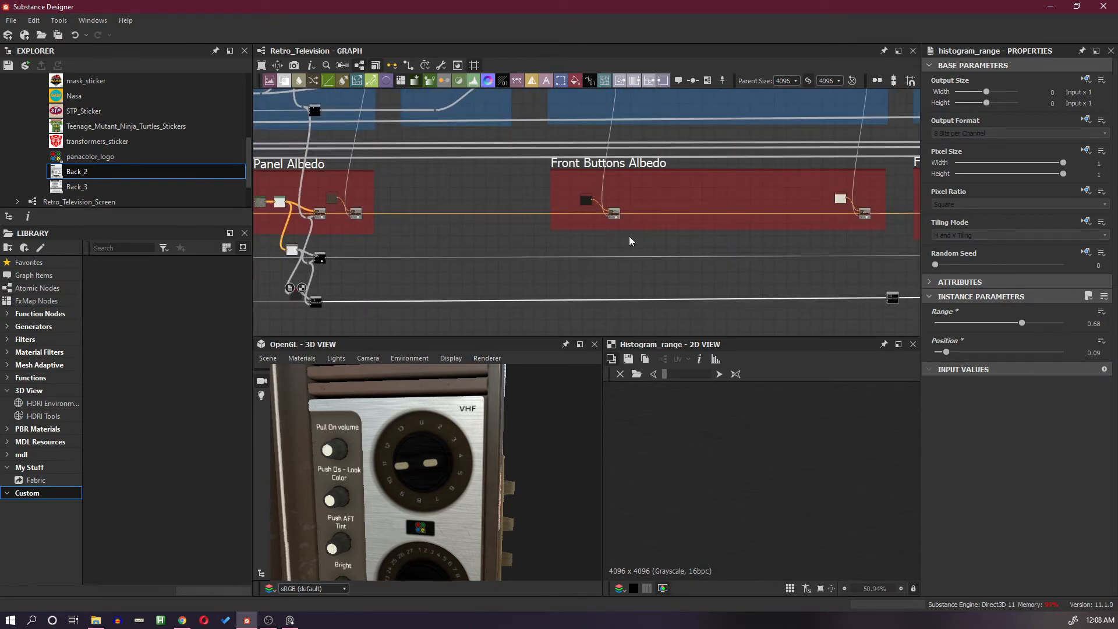
{"action": "left_click_drag", "start_coordinate": [468, 434], "coordinate": [481, 428]}
{"action": "scroll", "coordinate": [481, 428], "scroll_direction": "up", "scroll_amount": 5}
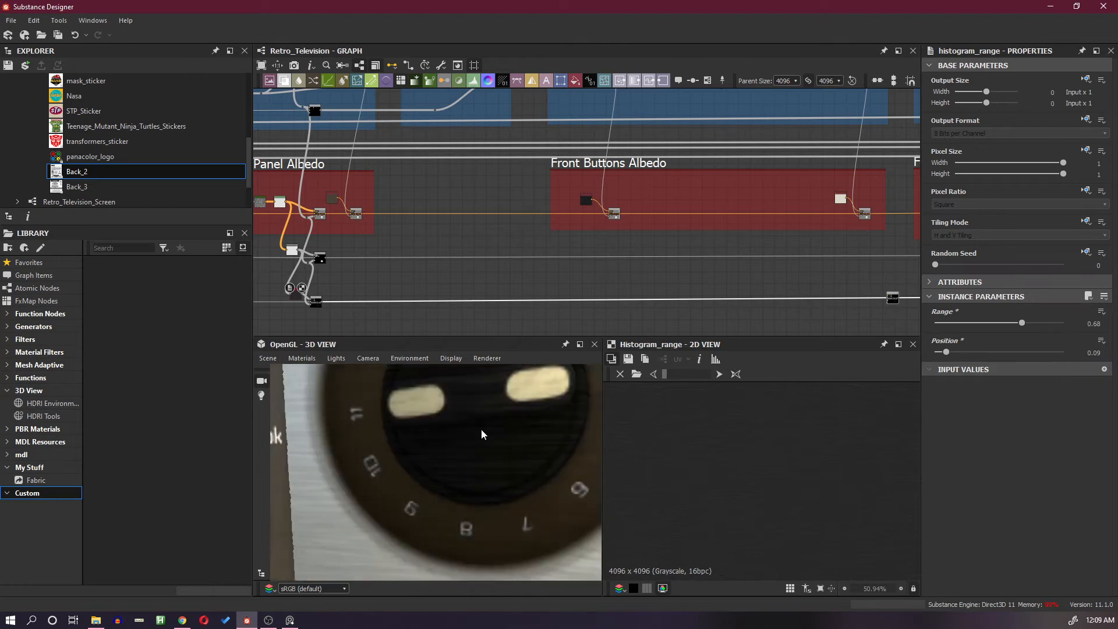
{"action": "scroll", "coordinate": [480, 427], "scroll_direction": "down", "scroll_amount": 5}
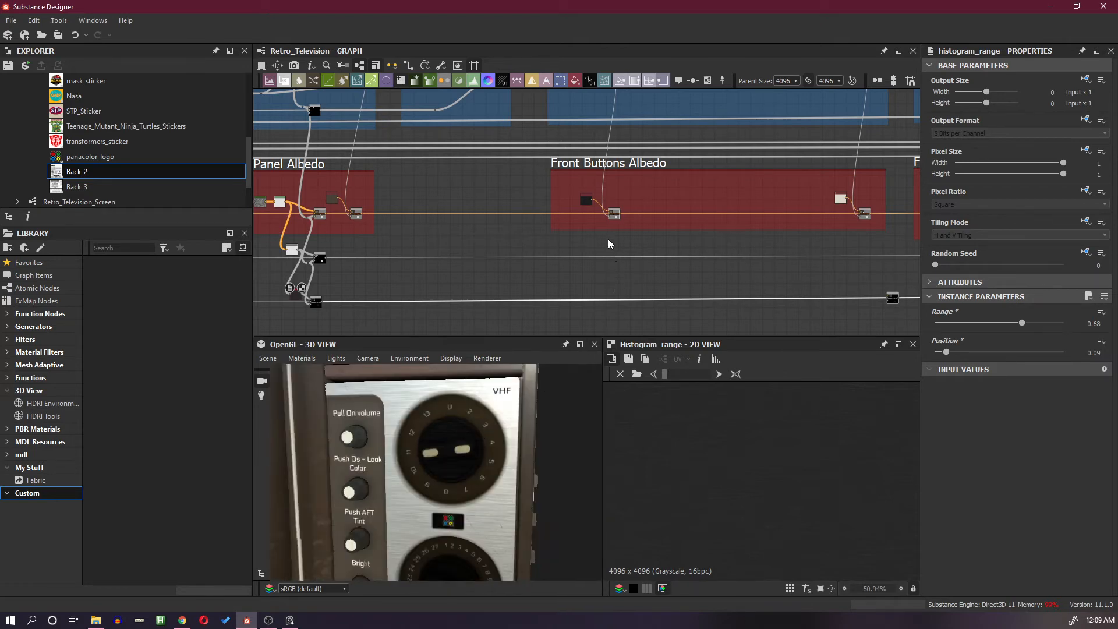
Insert a Blend node into the roughness chain and place it below the second Front Buttons Albedo blend
{"action": "scroll", "coordinate": [608, 239], "scroll_direction": "up", "scroll_amount": 1}
{"action": "middle_click_drag", "start_coordinate": [647, 246], "coordinate": [569, 237]}
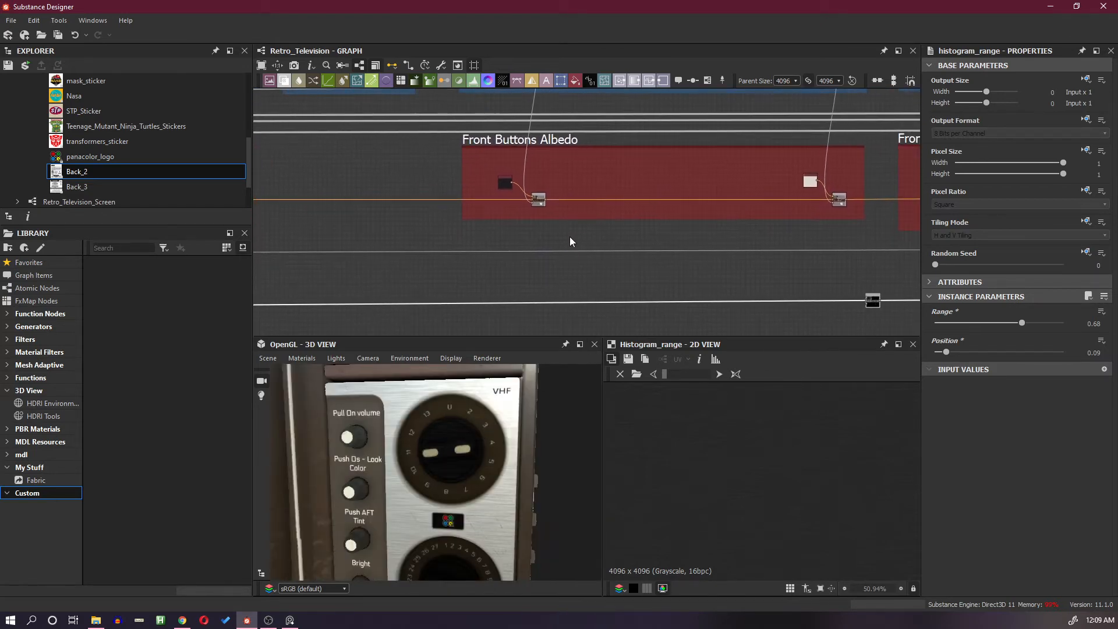
{"action": "scroll", "coordinate": [565, 235], "scroll_direction": "up", "scroll_amount": 1}
{"action": "key", "text": "space"}
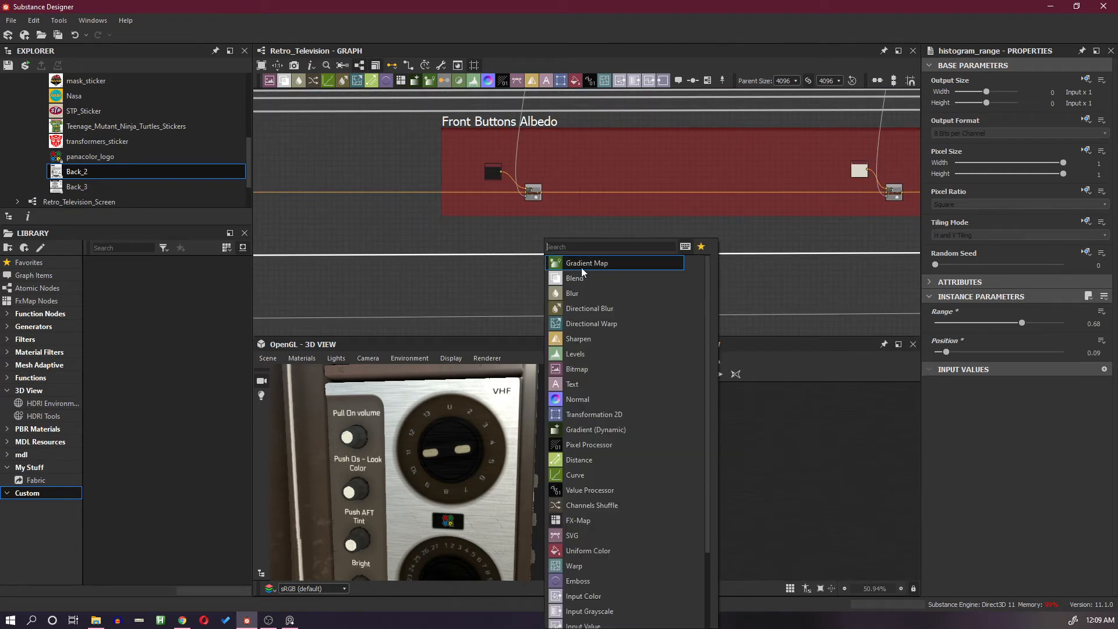
{"action": "left_click", "coordinate": [596, 278]}
{"action": "scroll", "coordinate": [652, 264], "scroll_direction": "down", "scroll_amount": 5}
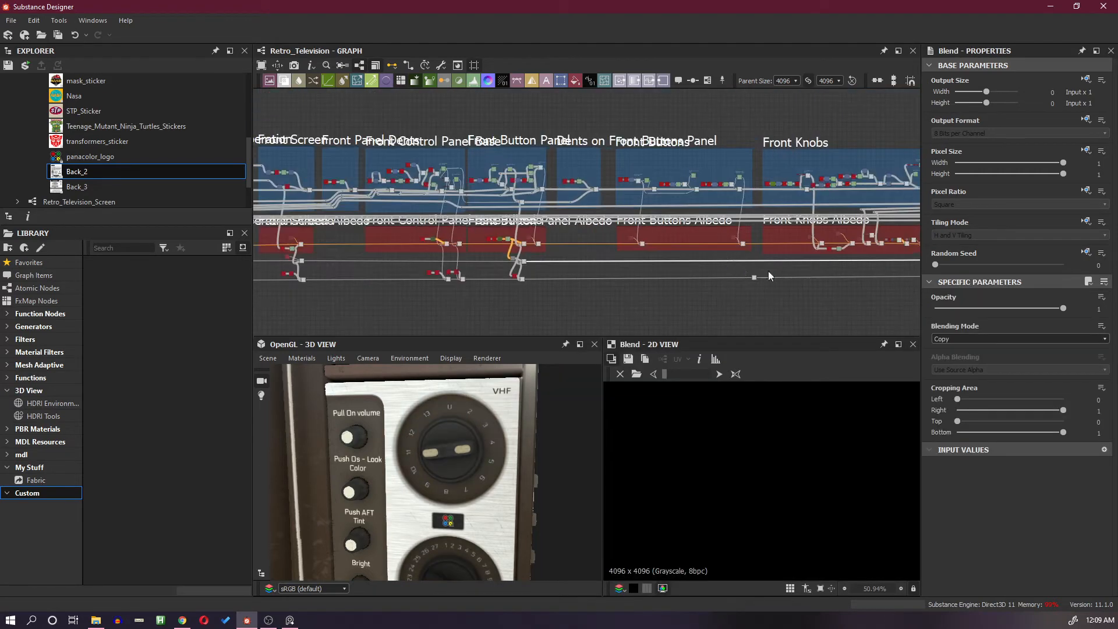
{"action": "middle_click_drag", "start_coordinate": [819, 275], "coordinate": [628, 287]}
{"action": "left_click_drag", "start_coordinate": [795, 273], "coordinate": [550, 271]}
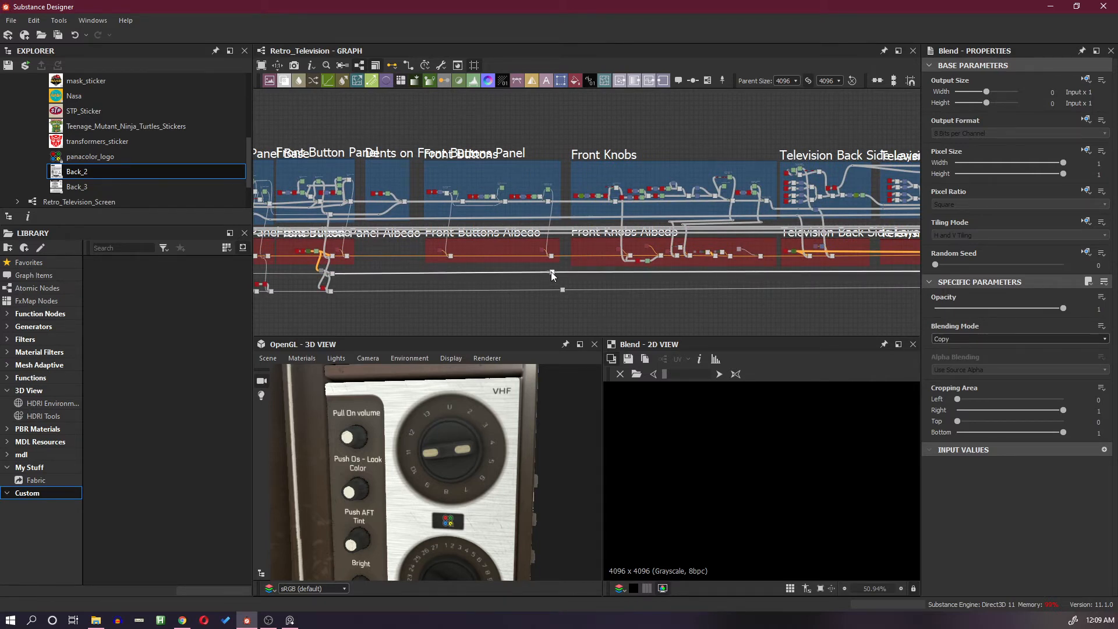
Insert another Blend into the roughness chain below the first Front Buttons Albedo blend and align both new blends with the albedo blends
{"action": "left_click", "coordinate": [470, 273]}
{"action": "key", "text": "space"}
{"action": "left_click", "coordinate": [508, 278]}
{"action": "scroll", "coordinate": [431, 268], "scroll_direction": "up", "scroll_amount": 1}
{"action": "scroll", "coordinate": [442, 271], "scroll_direction": "up", "scroll_amount": 3}
{"action": "left_click_drag", "start_coordinate": [477, 283], "coordinate": [512, 282]}
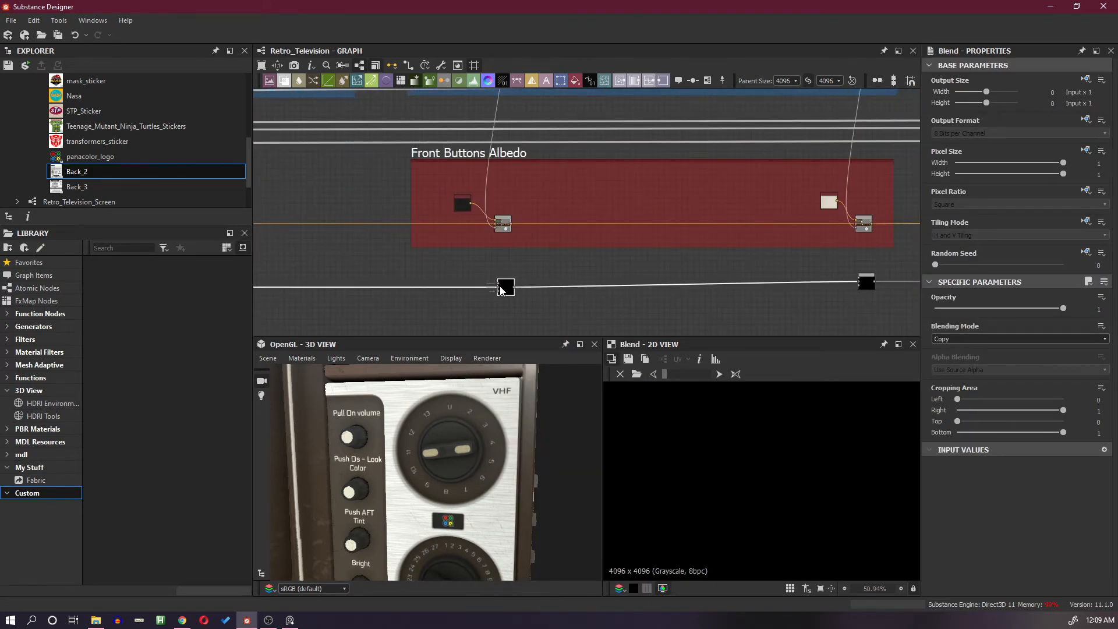
{"action": "middle_click_drag", "start_coordinate": [504, 267], "coordinate": [558, 269]}
{"action": "middle_click_drag", "start_coordinate": [655, 270], "coordinate": [548, 269]}
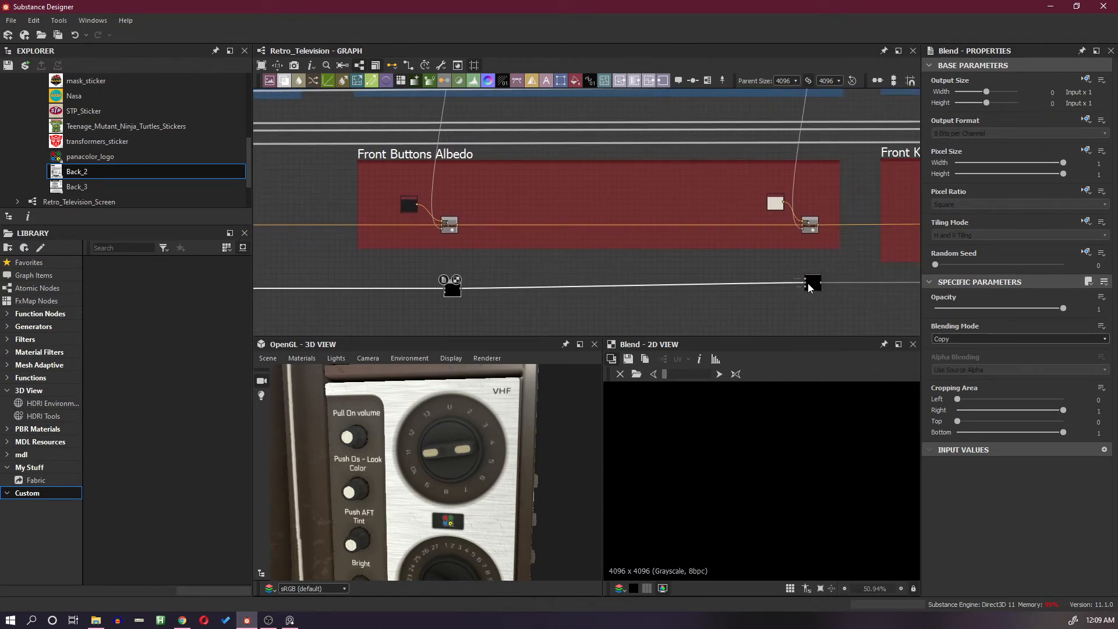
{"action": "left_click_drag", "start_coordinate": [808, 282], "coordinate": [812, 288]}
Add a dot to the first Front Buttons mask link and connect it to the opacity of the roughness blend below
{"action": "scroll", "coordinate": [611, 250], "scroll_direction": "up", "scroll_amount": 4}
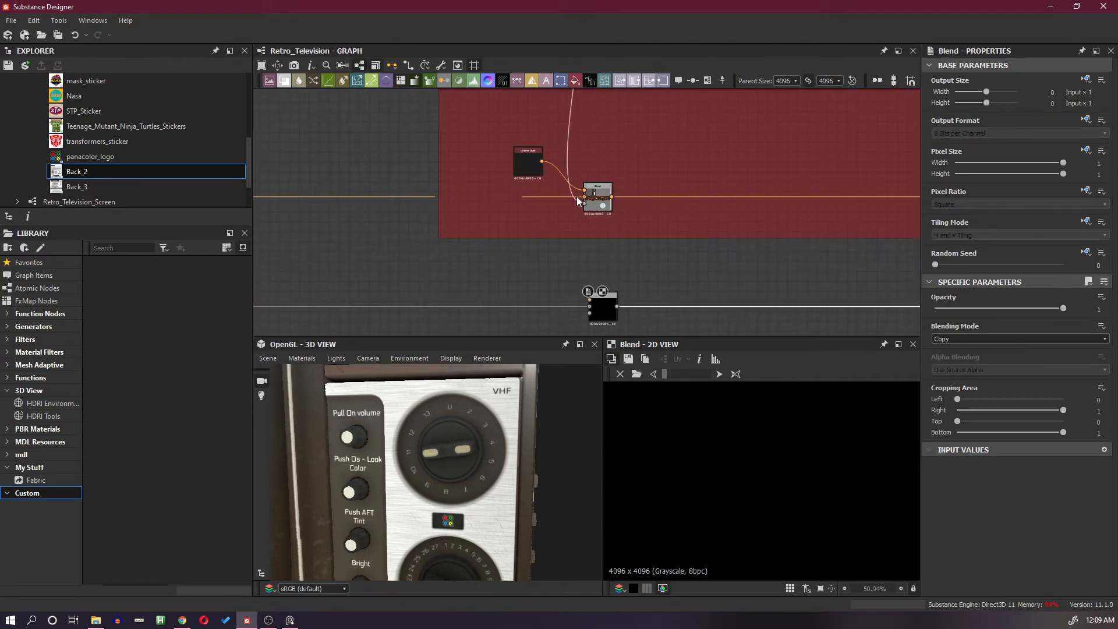
{"action": "left_click_drag", "start_coordinate": [576, 200], "coordinate": [584, 203]}
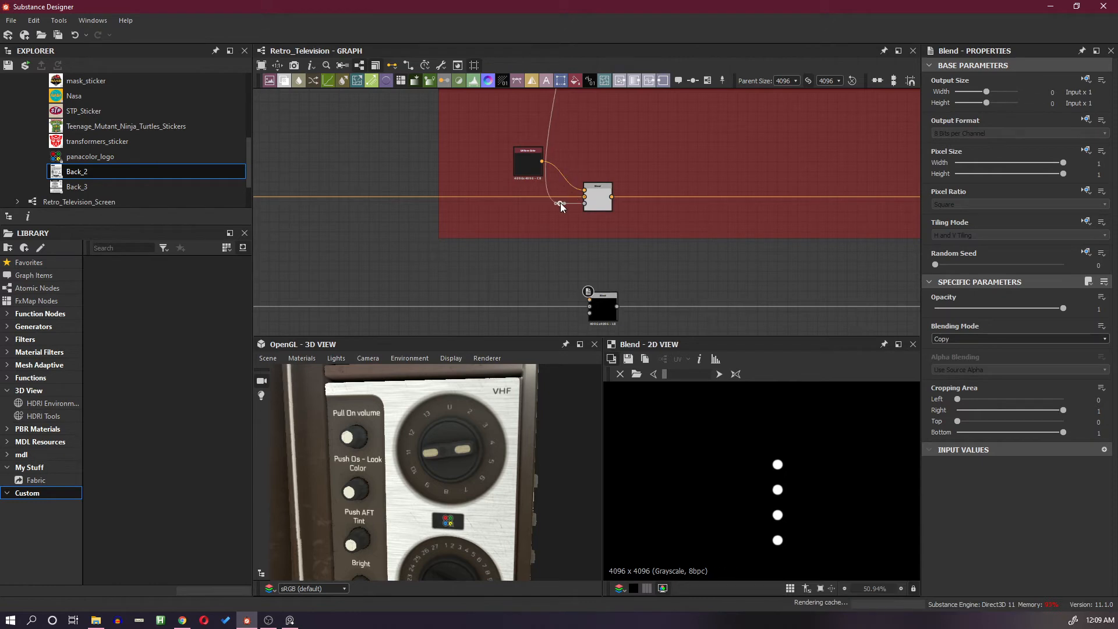
{"action": "middle_click_drag", "start_coordinate": [584, 243], "coordinate": [600, 212]}
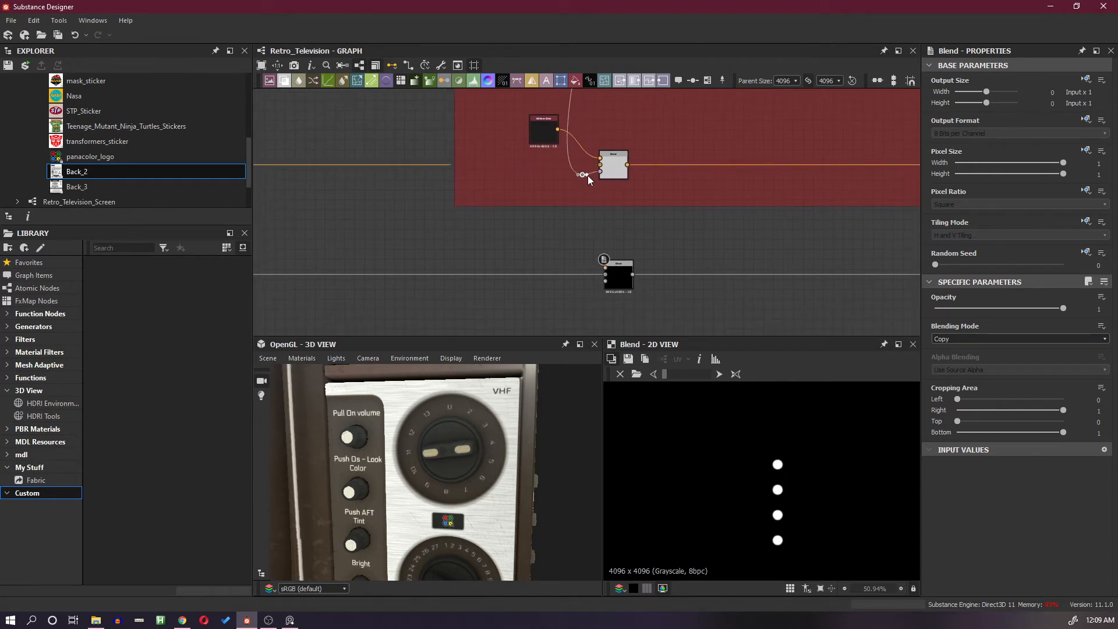
{"action": "left_click_drag", "start_coordinate": [597, 283], "coordinate": [604, 281]}
Add a dot to the second Front Buttons mask link and connect it to the second roughness blend's opacity, shifting the color node aside
{"action": "scroll", "coordinate": [758, 244], "scroll_direction": "down", "scroll_amount": 1}
{"action": "middle_click_drag", "start_coordinate": [711, 244], "coordinate": [430, 243]}
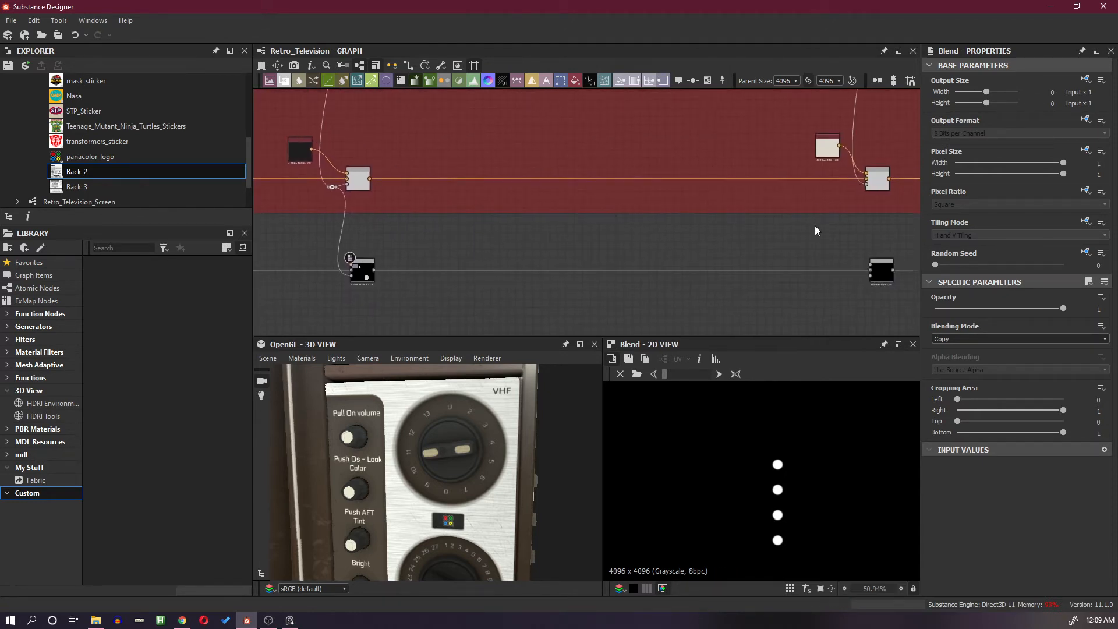
{"action": "left_click", "coordinate": [855, 174], "text": "alt"}
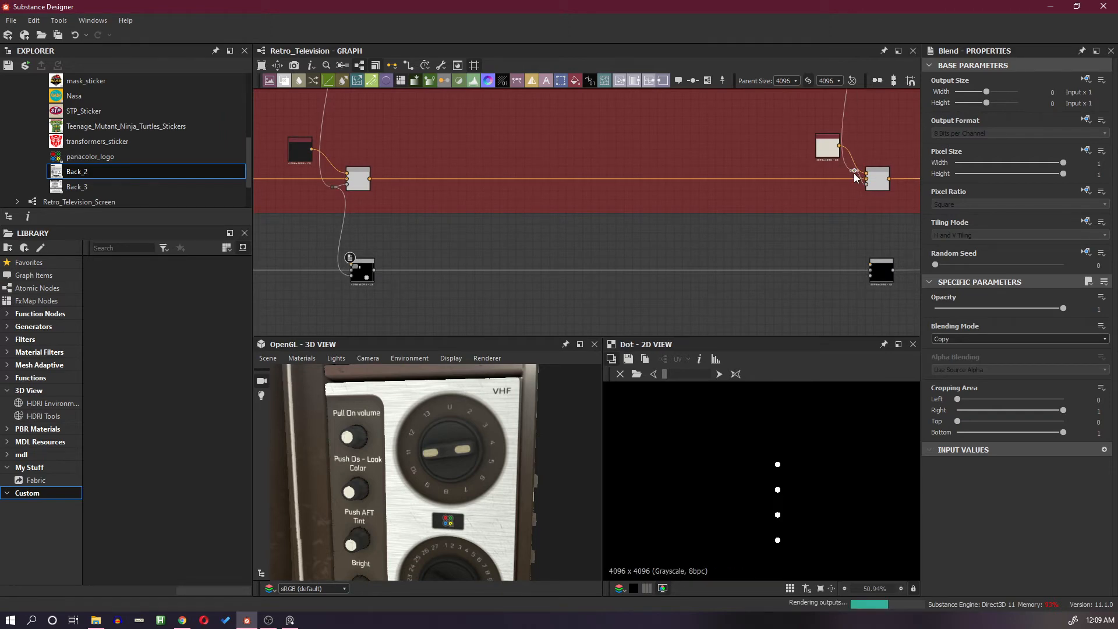
{"action": "left_click_drag", "start_coordinate": [852, 177], "coordinate": [852, 186]}
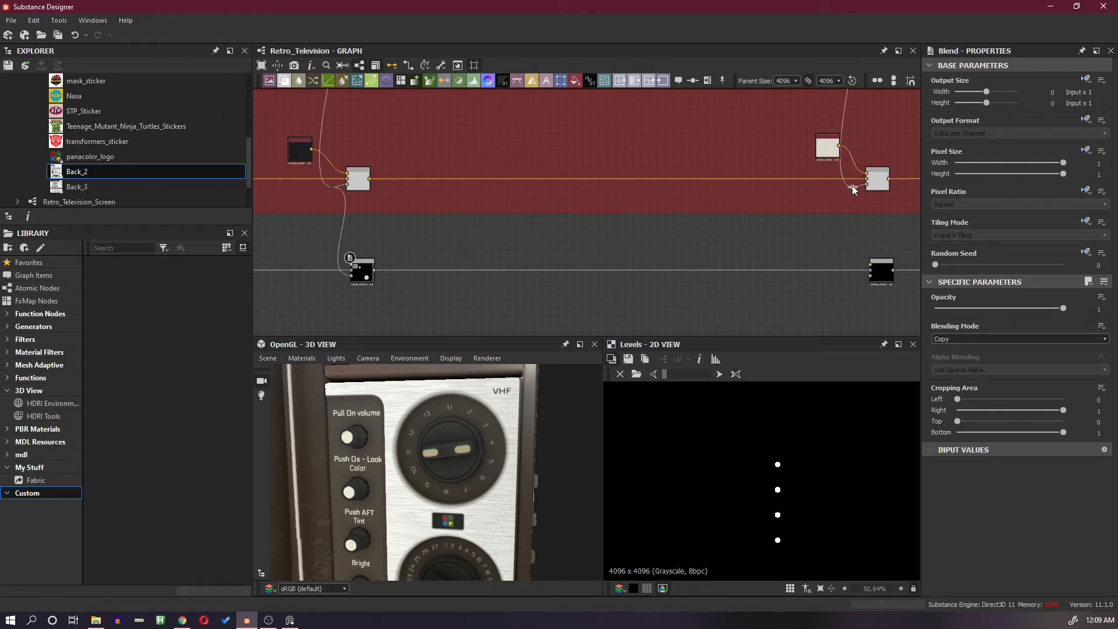
{"action": "left_click_drag", "start_coordinate": [830, 151], "coordinate": [813, 150]}
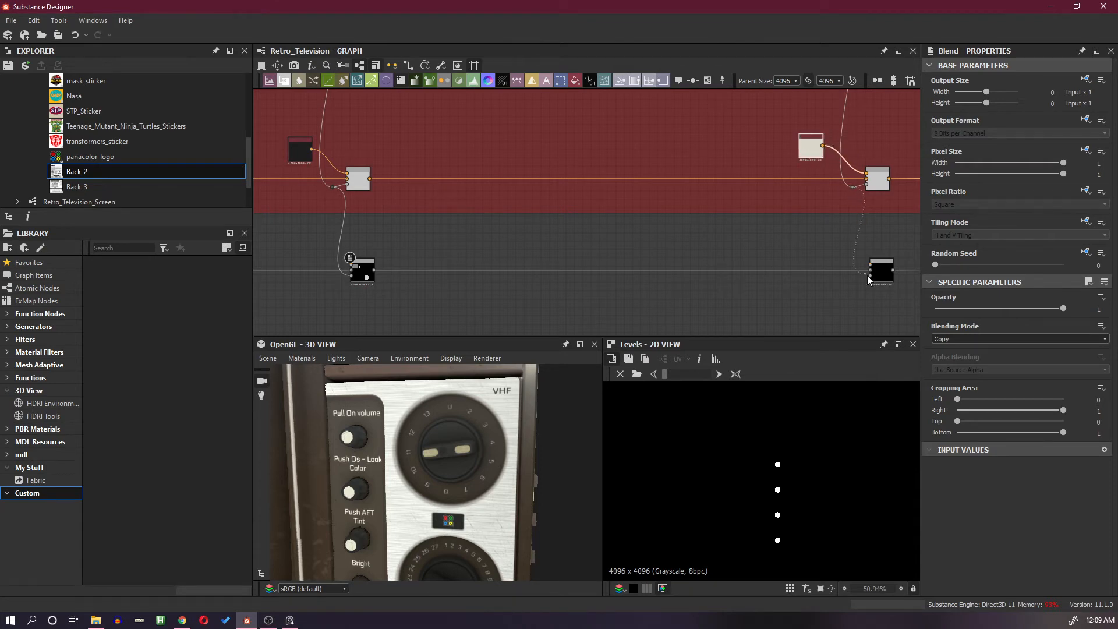
{"action": "left_click_drag", "start_coordinate": [867, 276], "coordinate": [869, 277]}
Add a Uniform Color node and place it above and before the first Front Buttons roughness blend
{"action": "middle_click_drag", "start_coordinate": [536, 244], "coordinate": [691, 225]}
{"action": "scroll", "coordinate": [513, 238], "scroll_direction": "up", "scroll_amount": 2}
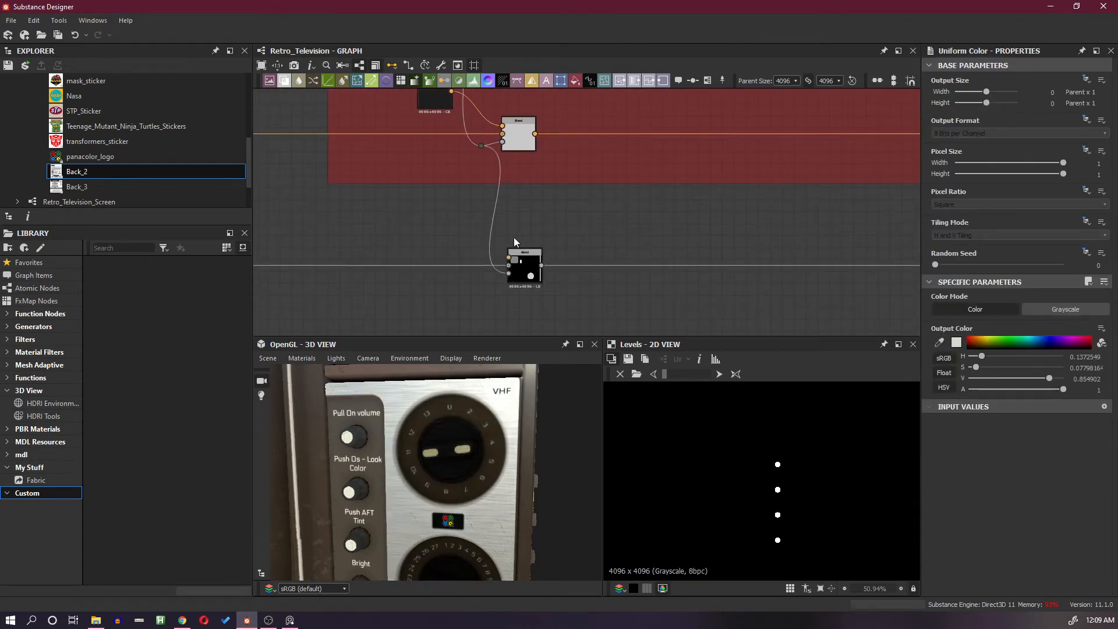
{"action": "scroll", "coordinate": [514, 236], "scroll_direction": "up", "scroll_amount": 2}
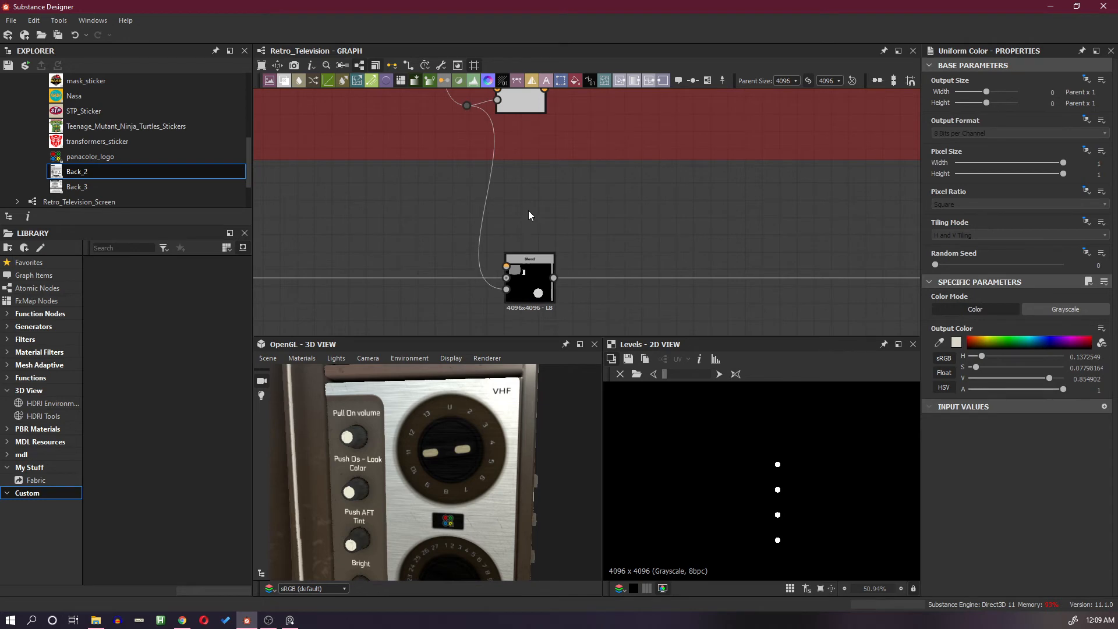
{"action": "key", "text": "space"}
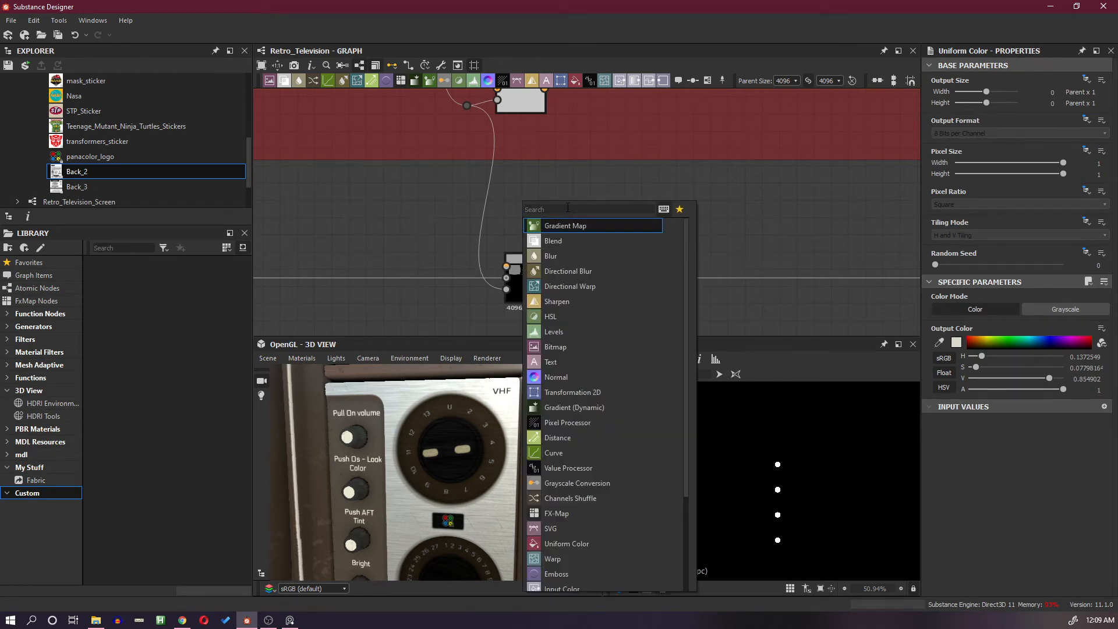
{"action": "type", "text": "un"}
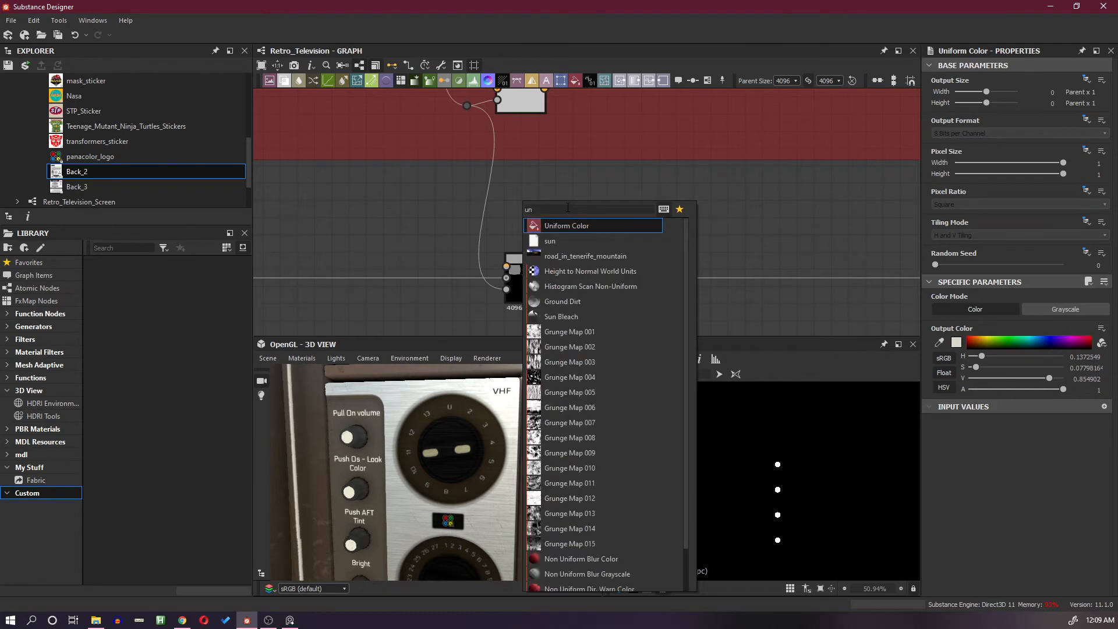
{"action": "left_click", "coordinate": [567, 228]}
{"action": "left_click_drag", "start_coordinate": [530, 215], "coordinate": [428, 215]}
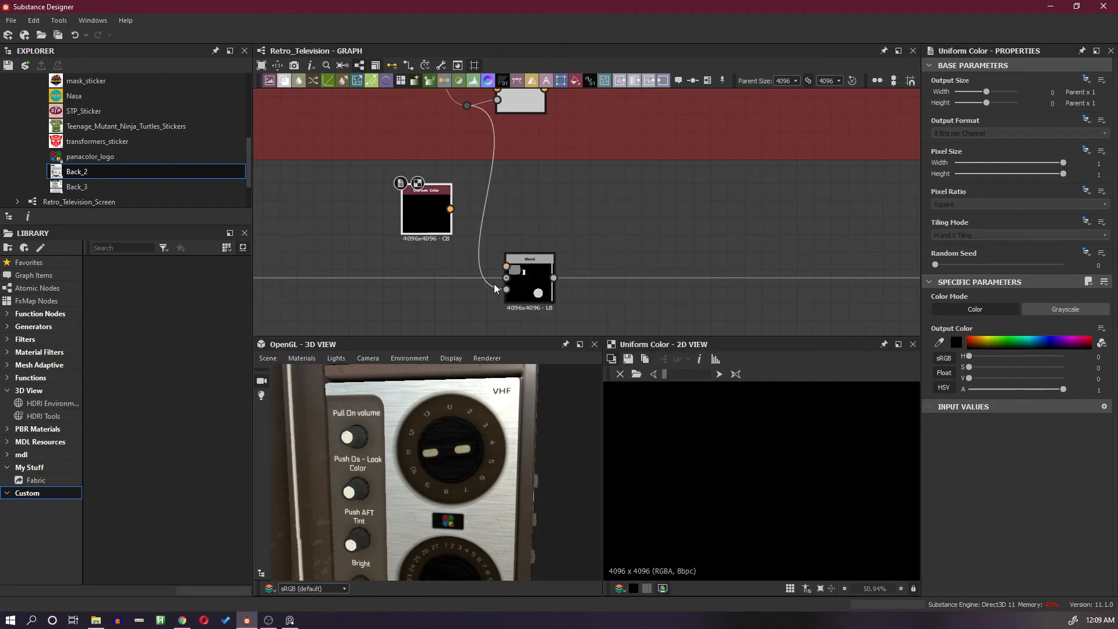
{"action": "left_click_drag", "start_coordinate": [496, 287], "coordinate": [506, 289]}
Preview the first Front Buttons roughness blend in 2D and connect the Uniform Color to its foreground input
{"action": "left_click", "coordinate": [524, 274]}
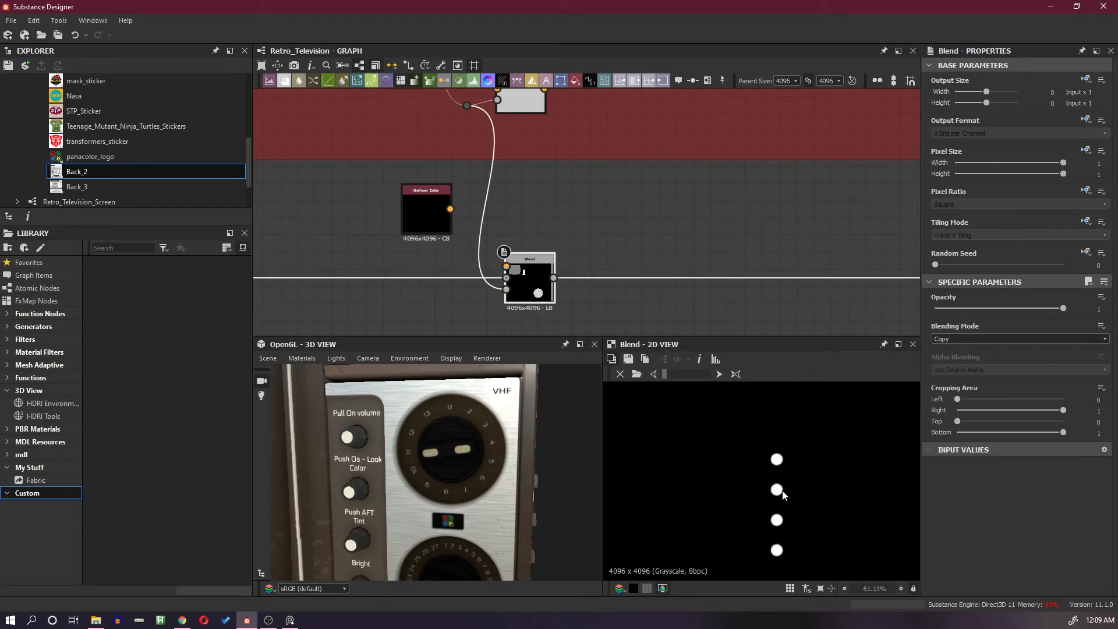
{"action": "scroll", "coordinate": [783, 491], "scroll_direction": "down", "scroll_amount": 4}
{"action": "middle_click_drag", "start_coordinate": [456, 277], "coordinate": [529, 269]}
{"action": "scroll", "coordinate": [535, 215], "scroll_direction": "up", "scroll_amount": 2}
{"action": "scroll", "coordinate": [536, 215], "scroll_direction": "down", "scroll_amount": 2}
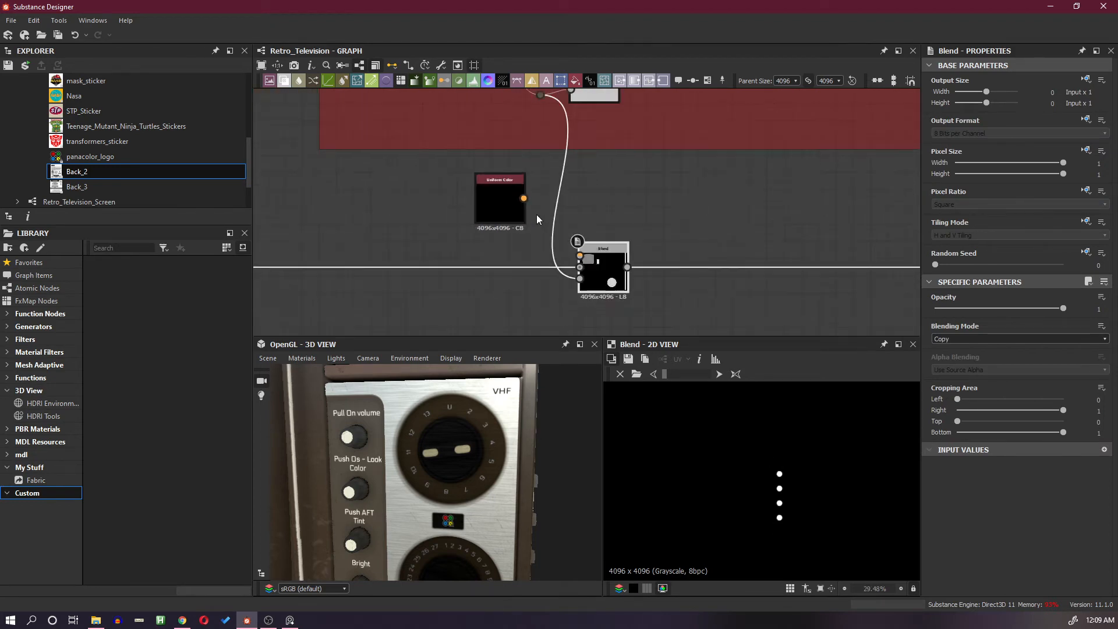
{"action": "scroll", "coordinate": [536, 214], "scroll_direction": "up", "scroll_amount": 1}
{"action": "scroll", "coordinate": [536, 214], "scroll_direction": "up", "scroll_amount": 1}
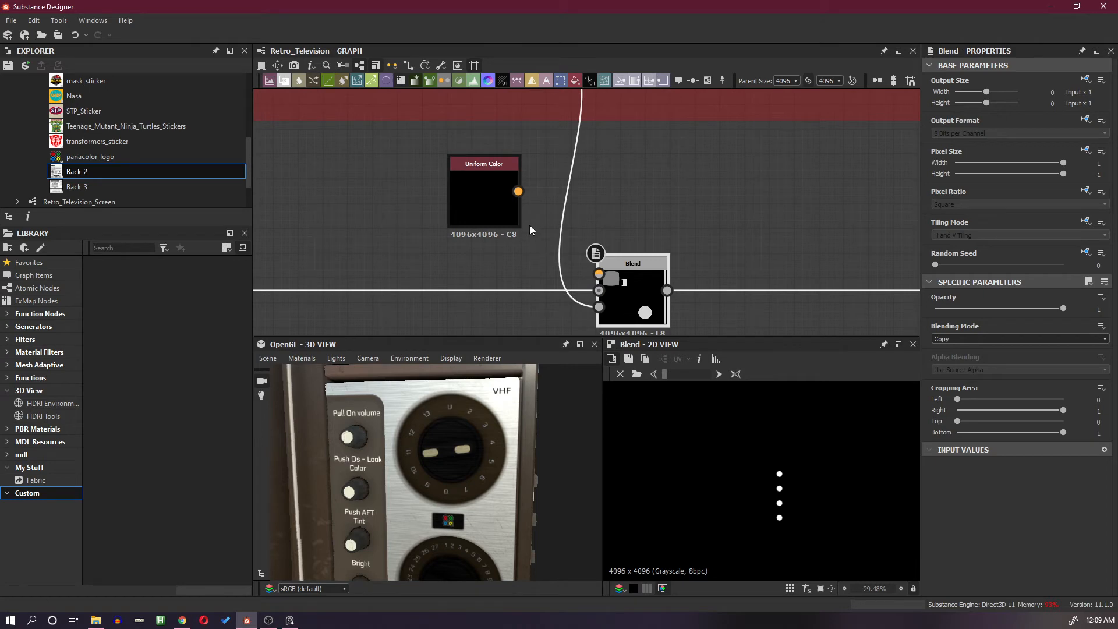
{"action": "left_click_drag", "start_coordinate": [518, 191], "coordinate": [605, 277]}
Switch the Uniform Color to Grayscale mode and set its output color to 0.55
{"action": "left_click", "coordinate": [483, 205]}
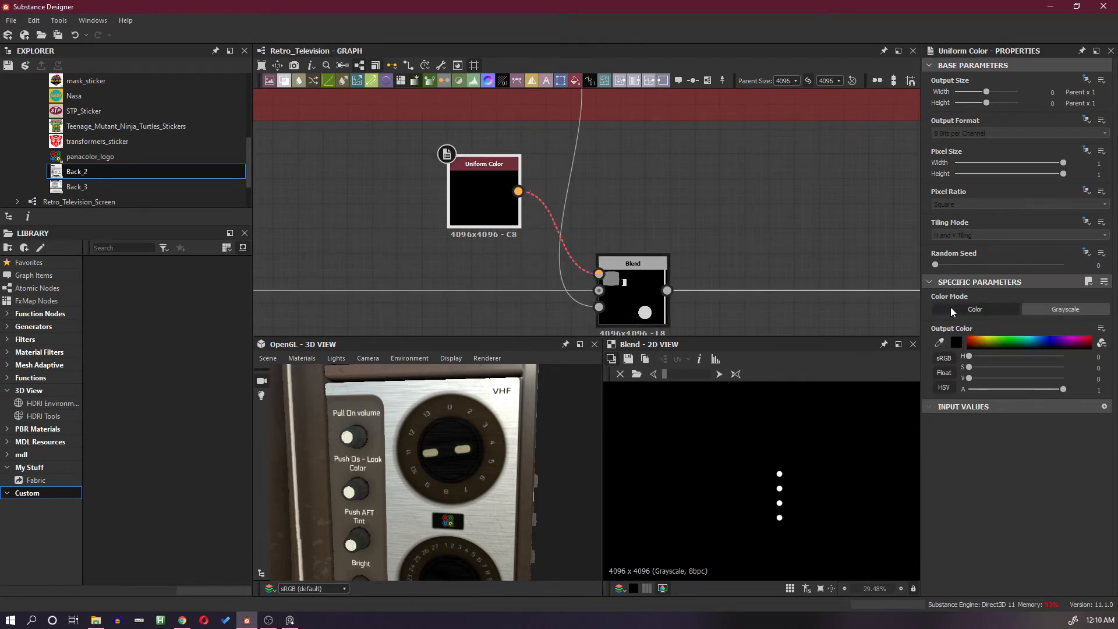
{"action": "left_click", "coordinate": [1052, 309]}
{"action": "left_click_drag", "start_coordinate": [997, 354], "coordinate": [1044, 358]}
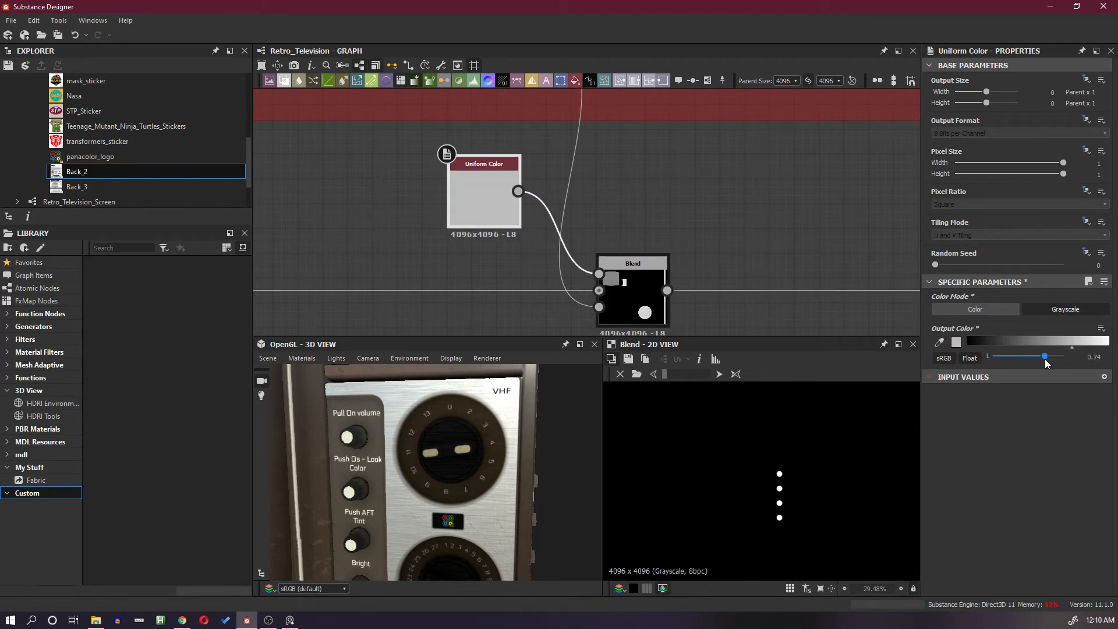
{"action": "mouse_move", "coordinate": [1045, 358]}
{"action": "left_mouse_down"}
{"action": "mouse_move", "coordinate": [1070, 361]}
{"action": "mouse_move", "coordinate": [1032, 357]}
{"action": "left_mouse_up"}
Compare the button mask with the knobs in 3D and set the first buttons' roughness color to 0.68
{"action": "scroll", "coordinate": [782, 470], "scroll_direction": "up", "scroll_amount": 6}
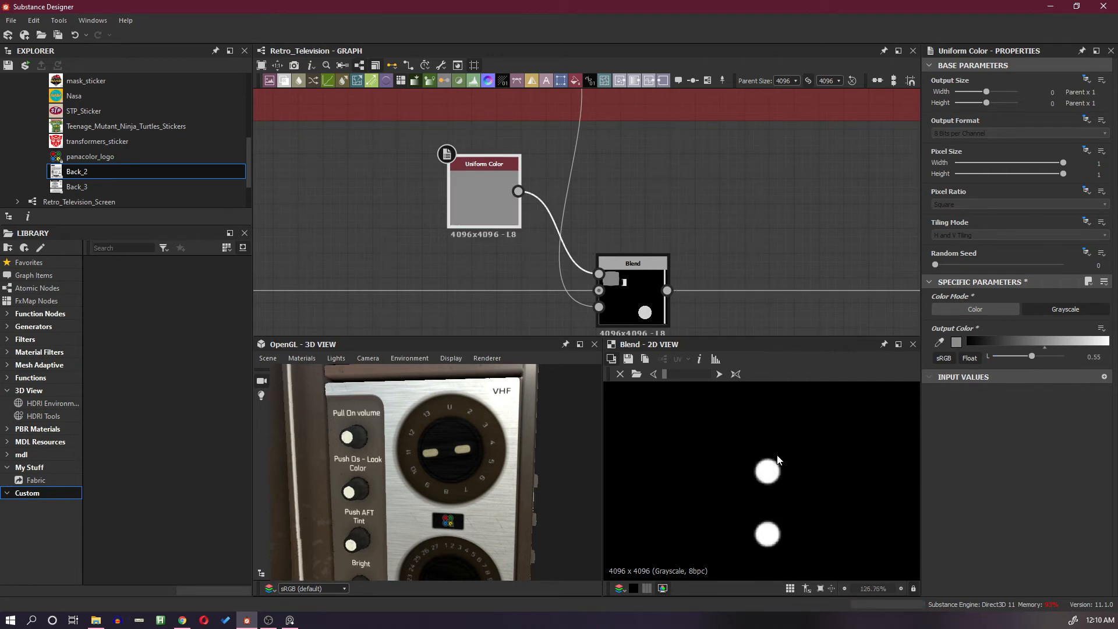
{"action": "scroll", "coordinate": [778, 460], "scroll_direction": "up", "scroll_amount": 1}
{"action": "scroll", "coordinate": [320, 439], "scroll_direction": "up", "scroll_amount": 4}
{"action": "scroll", "coordinate": [378, 440], "scroll_direction": "down", "scroll_amount": 2}
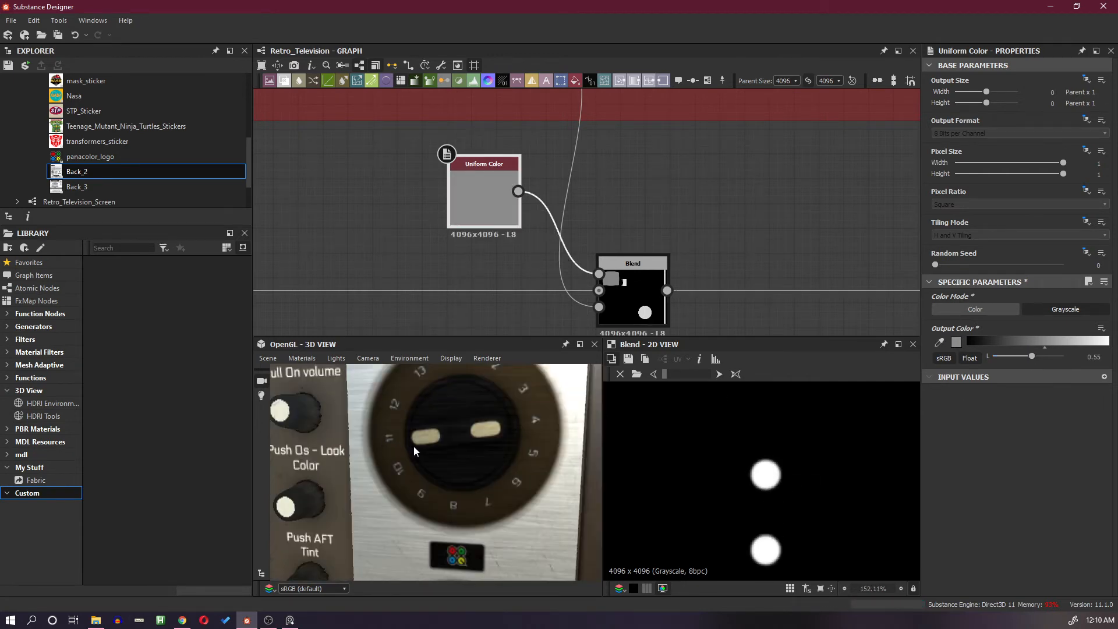
{"action": "scroll", "coordinate": [425, 449], "scroll_direction": "up", "scroll_amount": 3}
{"action": "scroll", "coordinate": [495, 451], "scroll_direction": "down", "scroll_amount": 2}
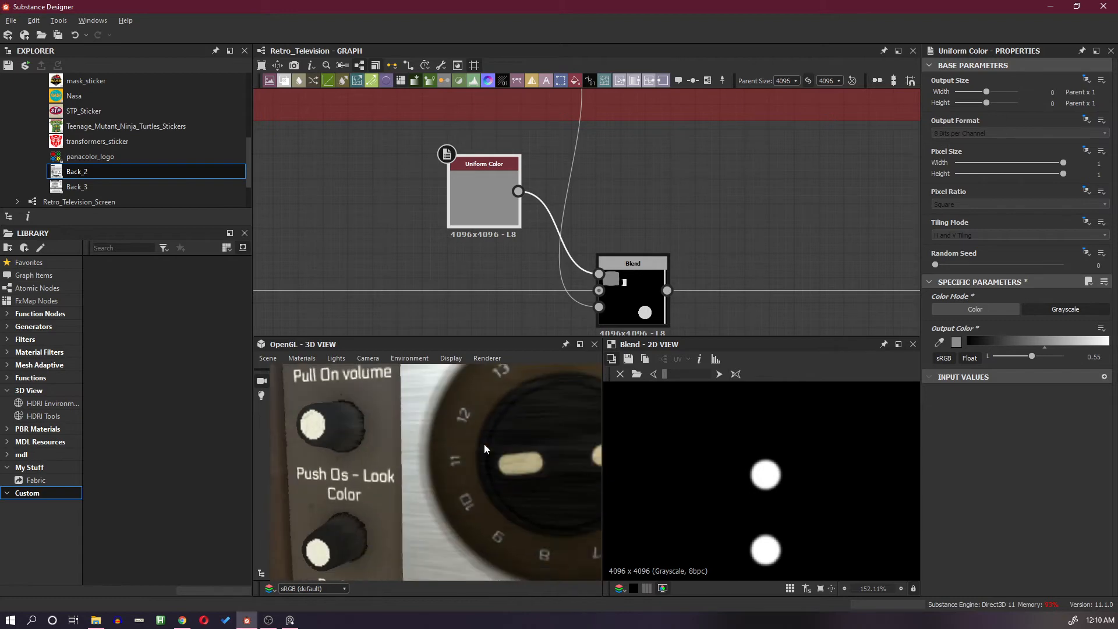
{"action": "scroll", "coordinate": [485, 445], "scroll_direction": "down", "scroll_amount": 3}
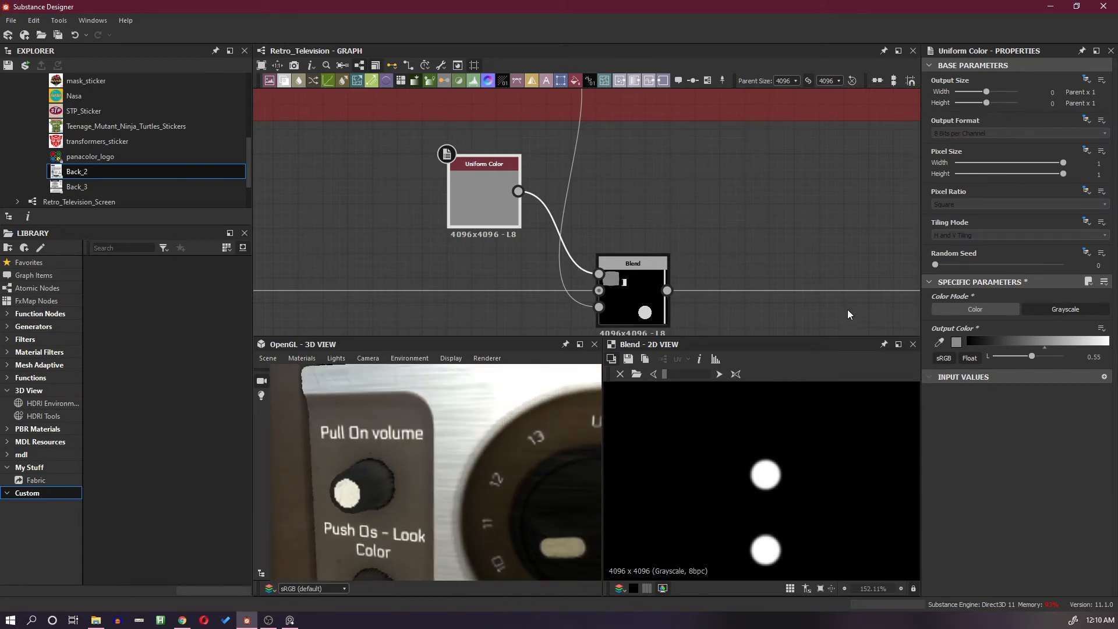
{"action": "left_click_drag", "start_coordinate": [1032, 356], "coordinate": [1040, 356]}
Add a Uniform Color node above and before the second Front Buttons roughness blend
{"action": "scroll", "coordinate": [769, 266], "scroll_direction": "down", "scroll_amount": 2}
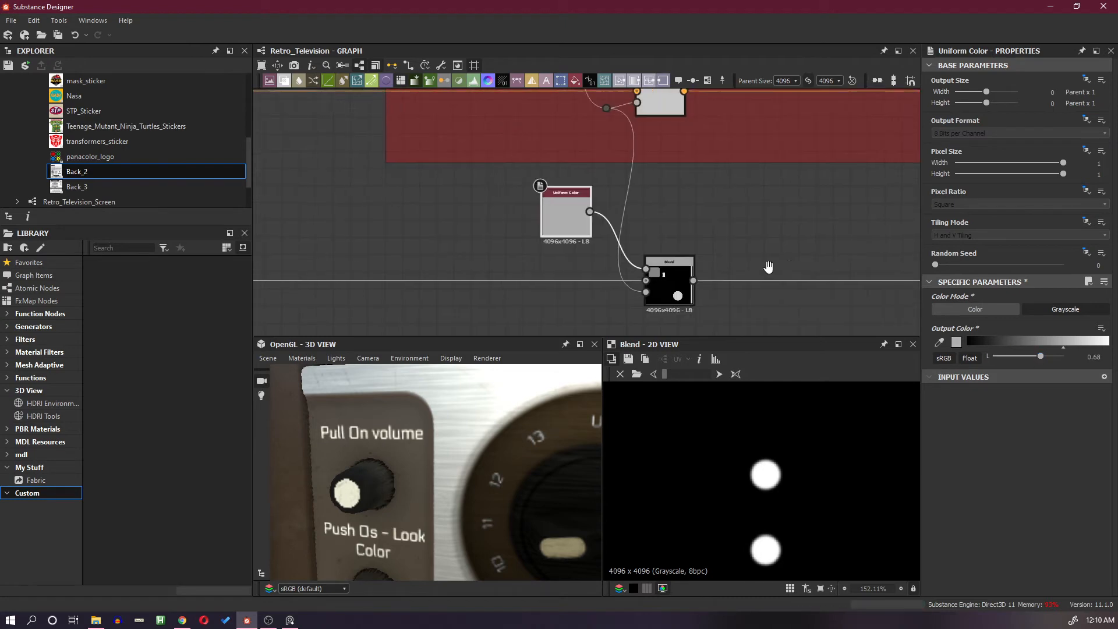
{"action": "middle_click_drag", "start_coordinate": [768, 267], "coordinate": [554, 262]}
{"action": "scroll", "coordinate": [691, 265], "scroll_direction": "down", "scroll_amount": 4}
{"action": "middle_click_drag", "start_coordinate": [809, 271], "coordinate": [528, 266]}
{"action": "scroll", "coordinate": [808, 256], "scroll_direction": "up", "scroll_amount": 3}
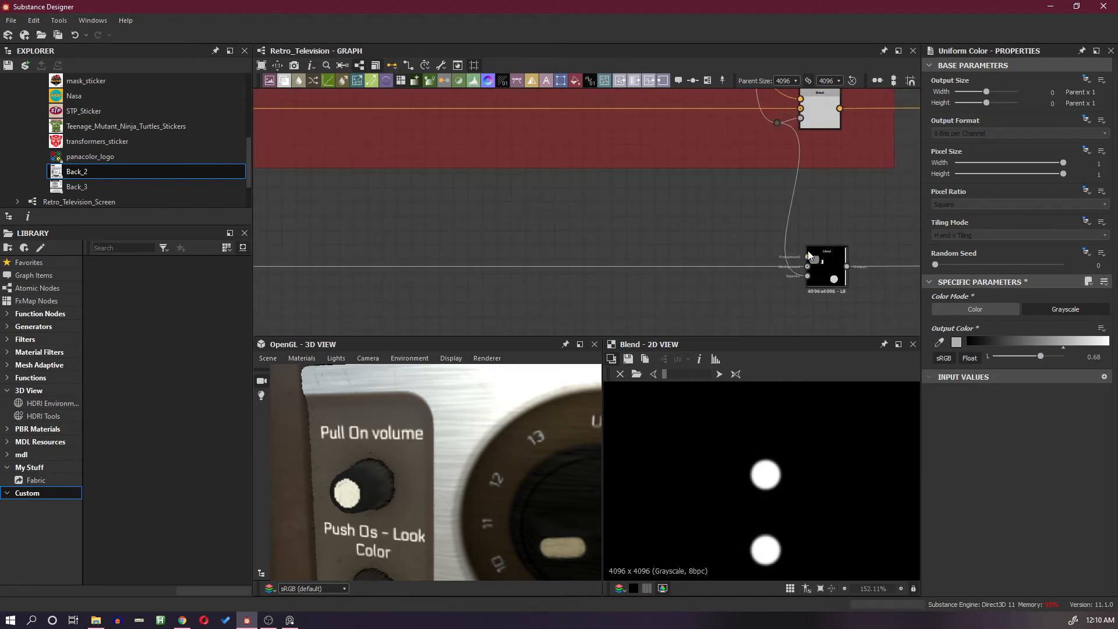
{"action": "left_click_drag", "start_coordinate": [807, 256], "coordinate": [732, 215]}
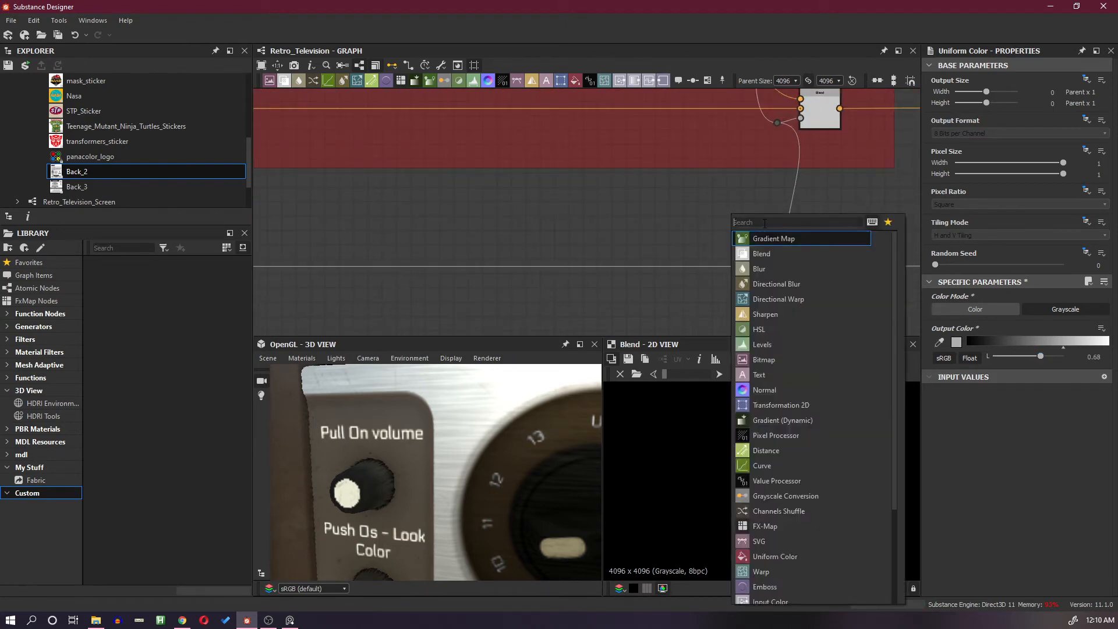
{"action": "type", "text": "un"}
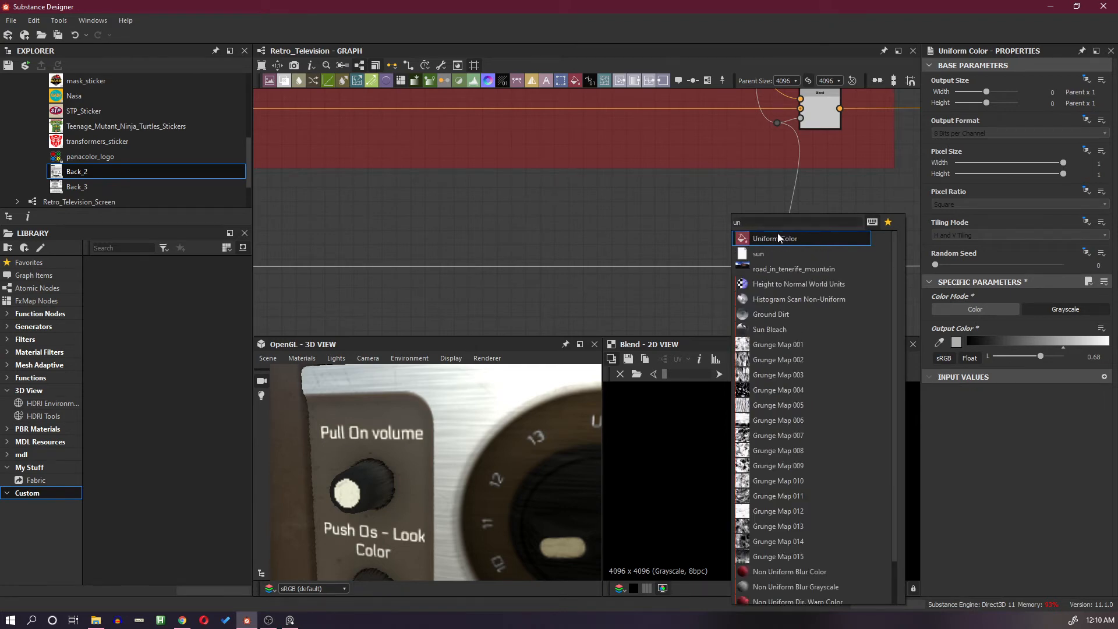
{"action": "left_click", "coordinate": [778, 238]}
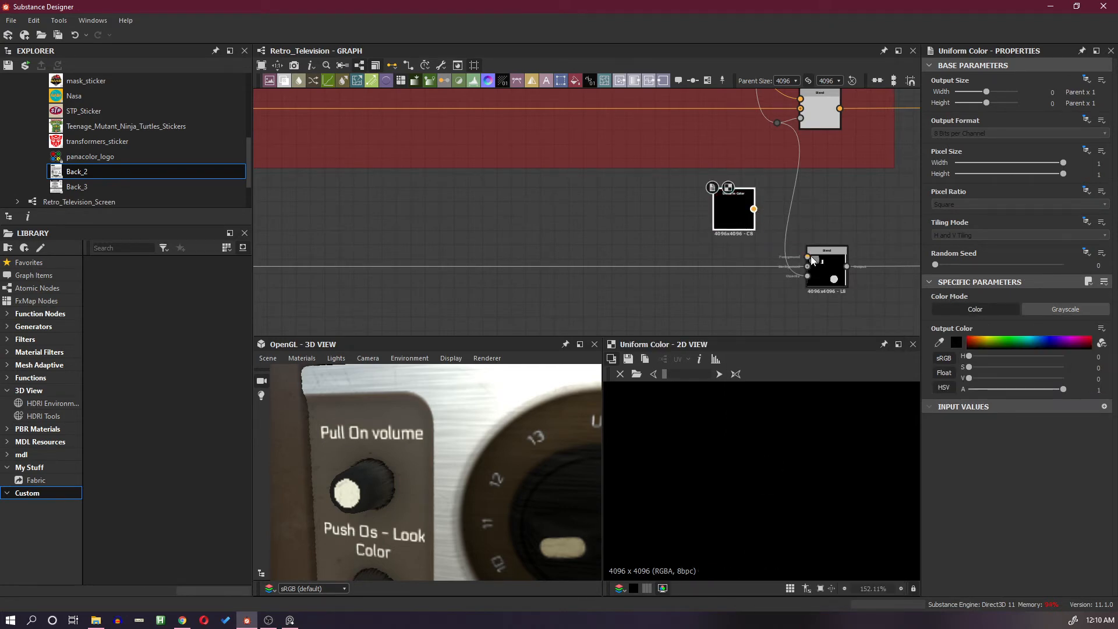
Switch the second Front Buttons Uniform Color to Grayscale mode with an output color of 0 and check the knobs in 3D
{"action": "left_click", "coordinate": [1066, 309]}
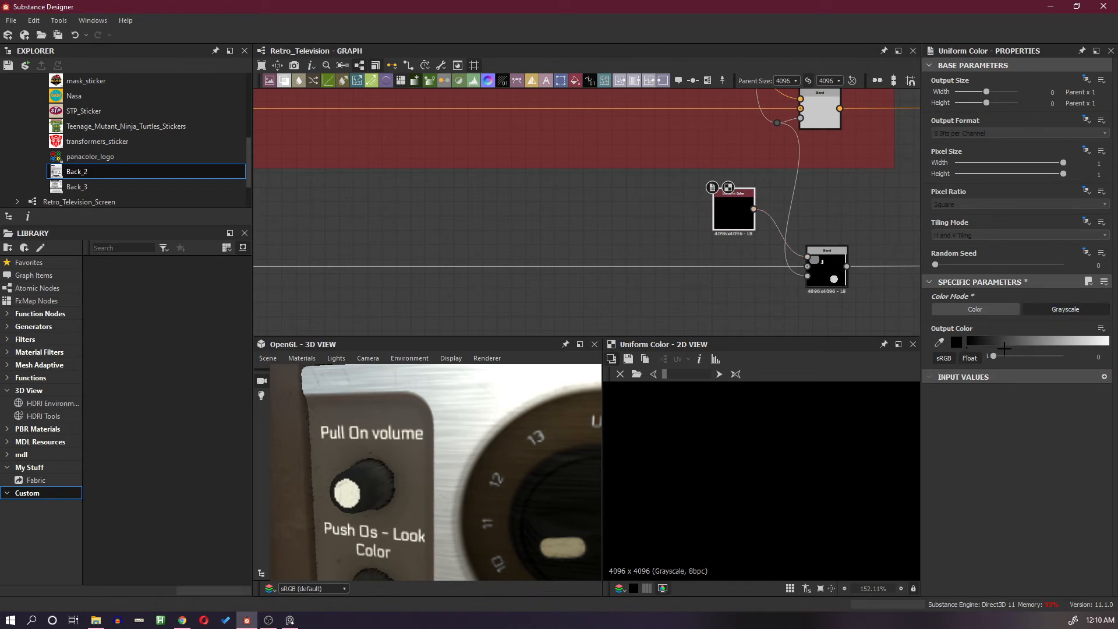
{"action": "mouse_move", "coordinate": [992, 356]}
{"action": "left_mouse_down"}
{"action": "mouse_move", "coordinate": [1047, 358]}
{"action": "mouse_move", "coordinate": [977, 357]}
{"action": "left_mouse_up"}
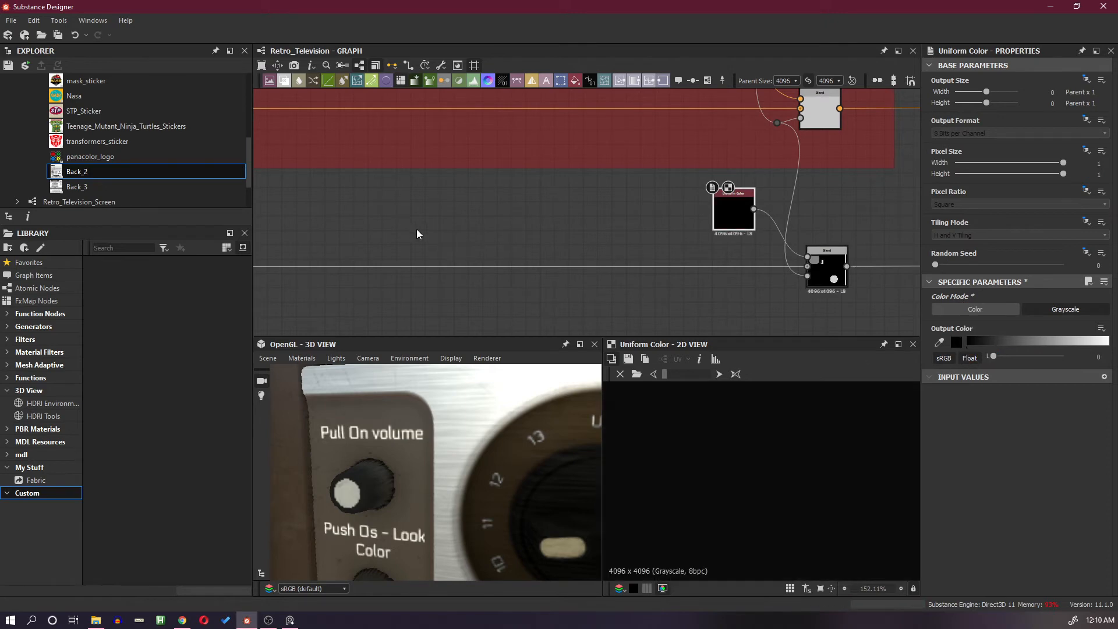
{"action": "scroll", "coordinate": [416, 233], "scroll_direction": "down", "scroll_amount": 3}
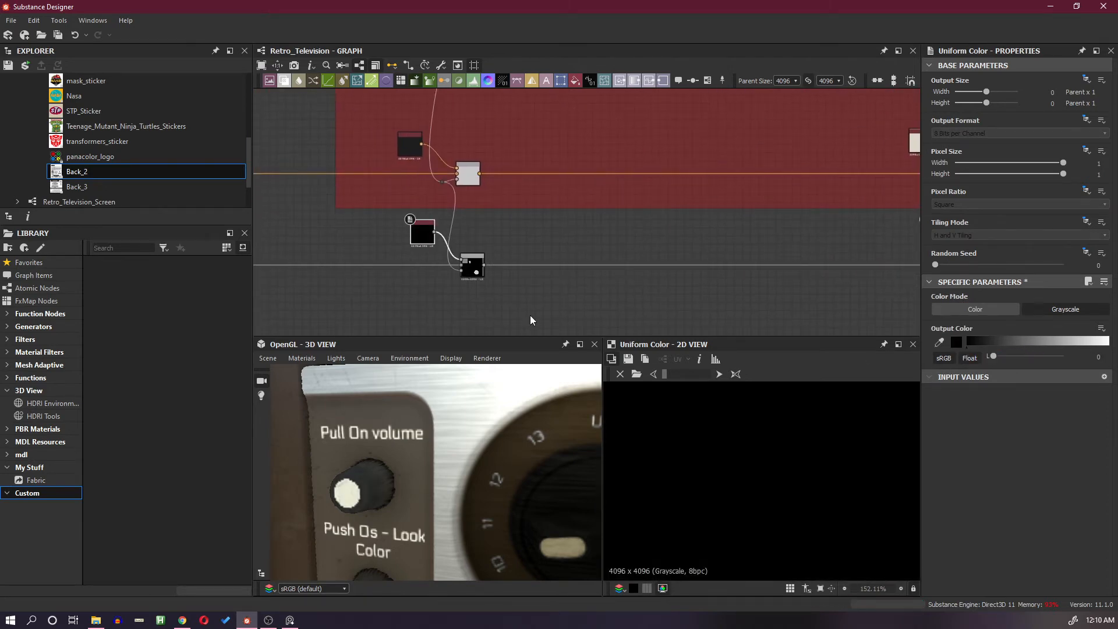
{"action": "scroll", "coordinate": [410, 470], "scroll_direction": "down", "scroll_amount": 5}
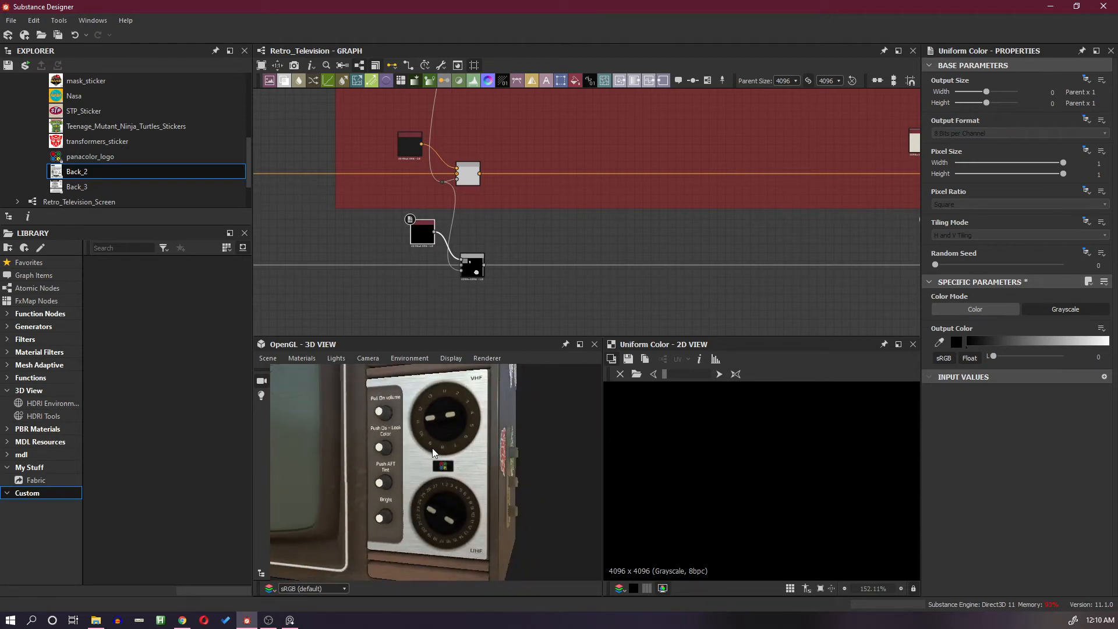
{"action": "scroll", "coordinate": [454, 431], "scroll_direction": "up", "scroll_amount": 4}
Preview the Front Knobs mask in 2D from the connection point before the first knobs albedo blend
{"action": "scroll", "coordinate": [611, 262], "scroll_direction": "down", "scroll_amount": 5}
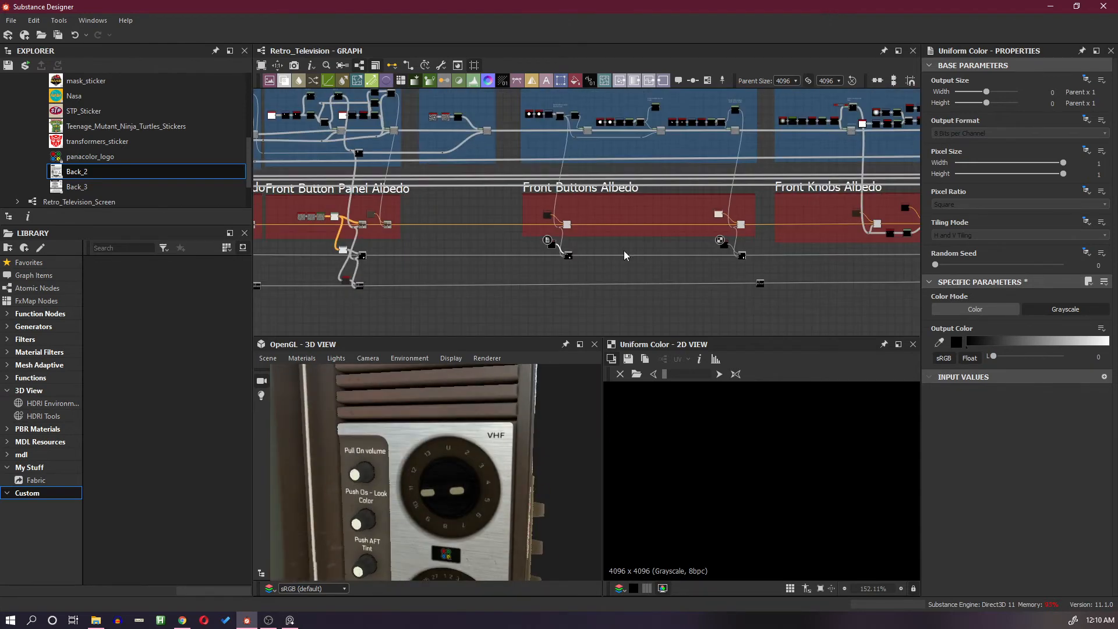
{"action": "middle_click_drag", "start_coordinate": [772, 249], "coordinate": [669, 257]}
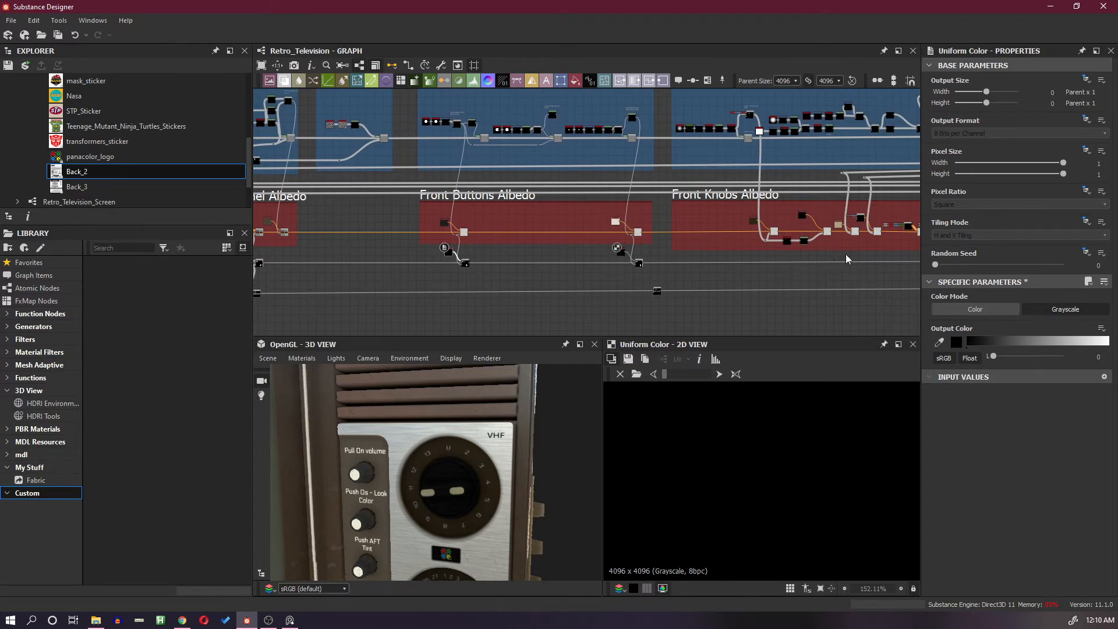
{"action": "middle_click_drag", "start_coordinate": [846, 254], "coordinate": [735, 263]}
{"action": "scroll", "coordinate": [739, 263], "scroll_direction": "up", "scroll_amount": 2}
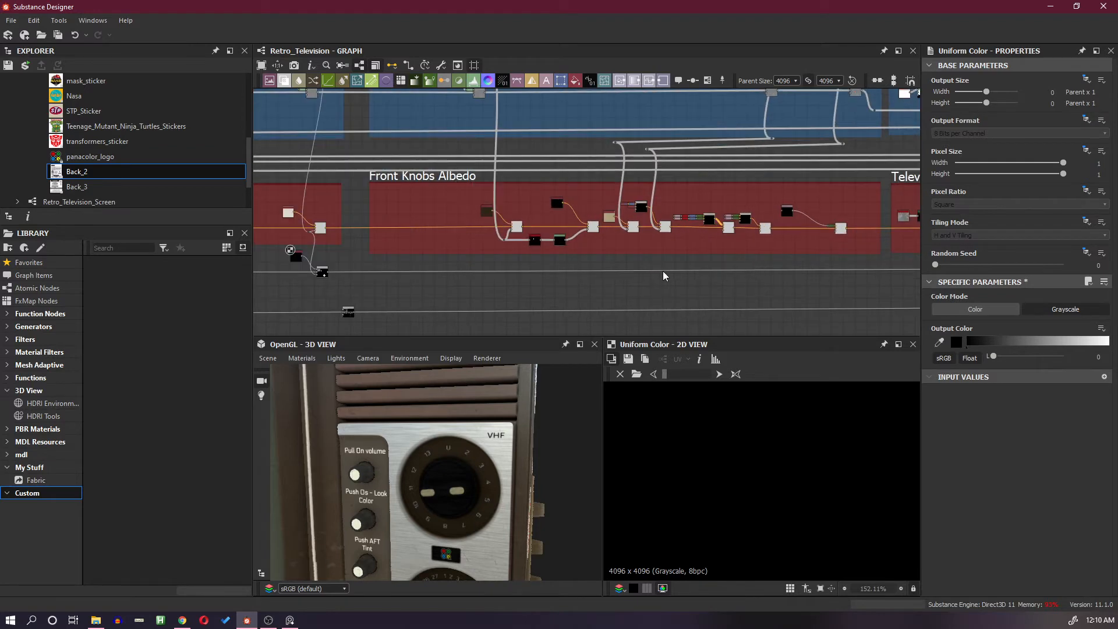
{"action": "scroll", "coordinate": [604, 262], "scroll_direction": "up", "scroll_amount": 3}
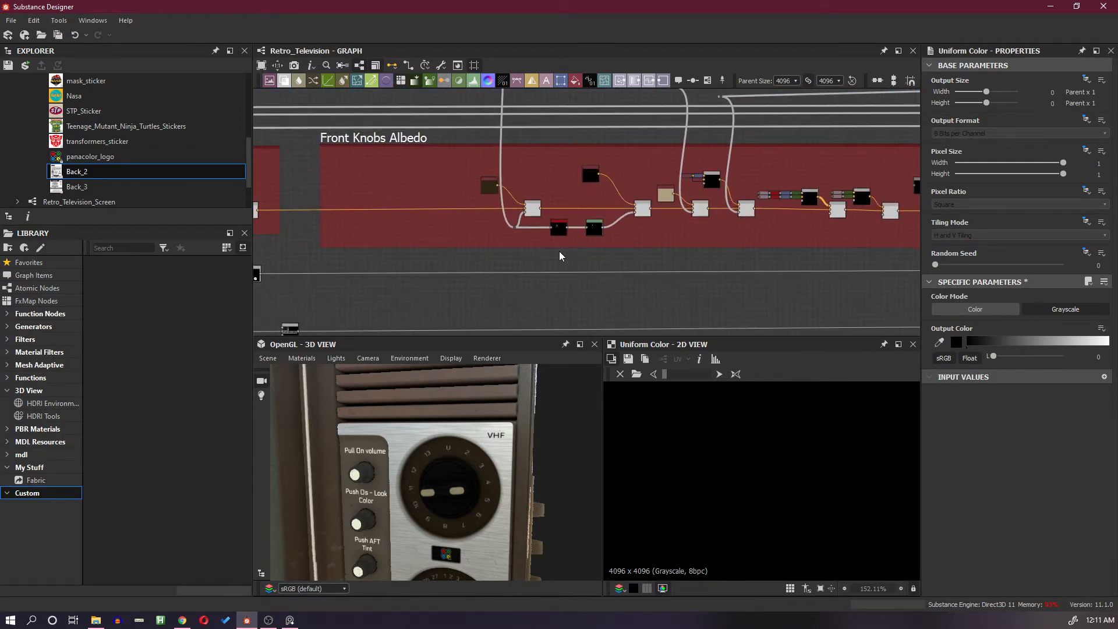
{"action": "double_click", "coordinate": [514, 230]}
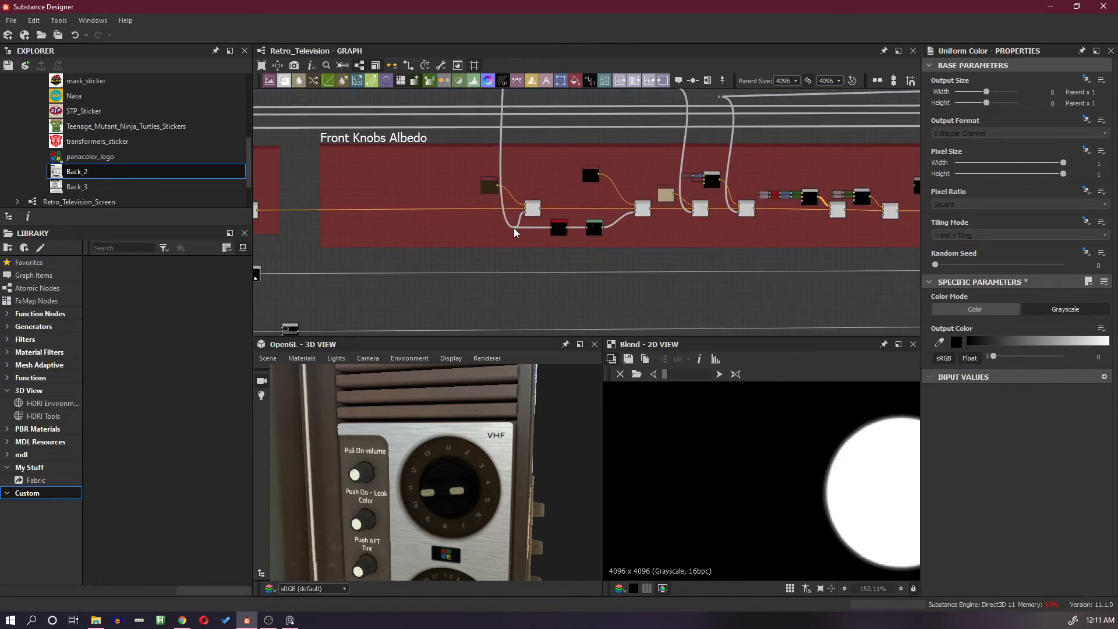
{"action": "scroll", "coordinate": [832, 443], "scroll_direction": "down", "scroll_amount": 5}
{"action": "scroll", "coordinate": [837, 462], "scroll_direction": "up", "scroll_amount": 1}
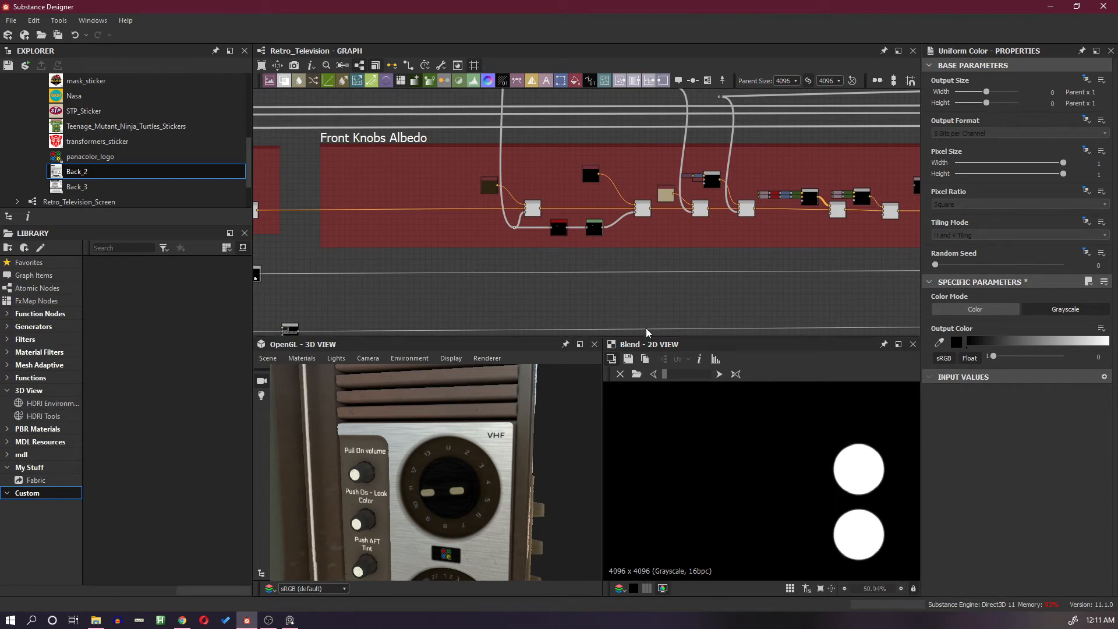
Insert a Blend node into the roughness line and place it beneath the first Front Knobs albedo blend
{"action": "left_click", "coordinate": [629, 272]}
{"action": "key", "text": "space"}
{"action": "left_click", "coordinate": [681, 278]}
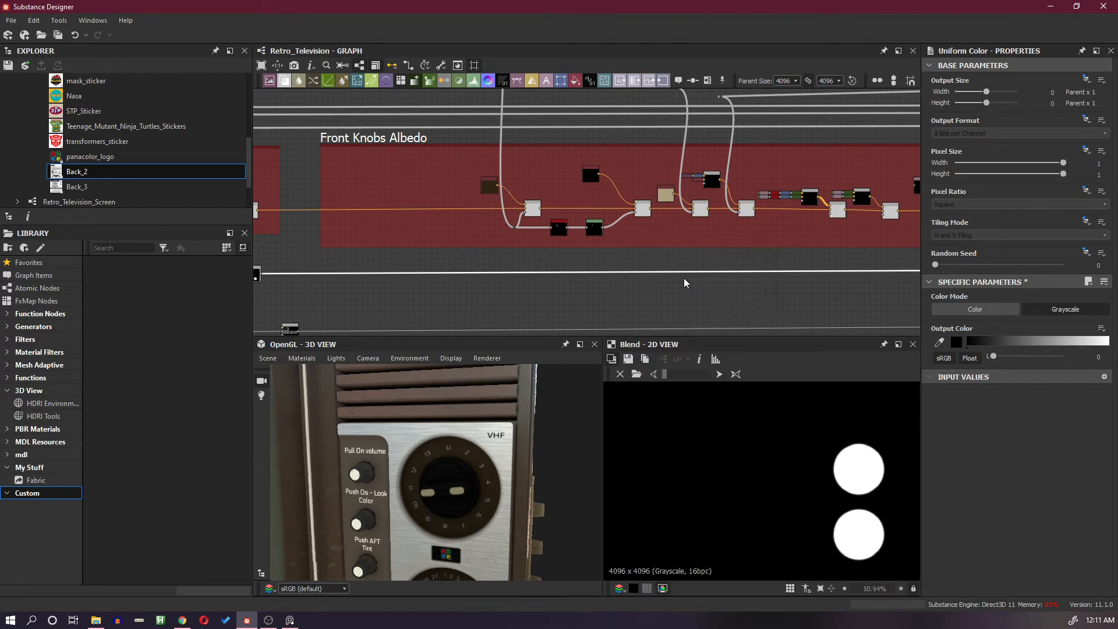
{"action": "scroll", "coordinate": [729, 287], "scroll_direction": "down", "scroll_amount": 5}
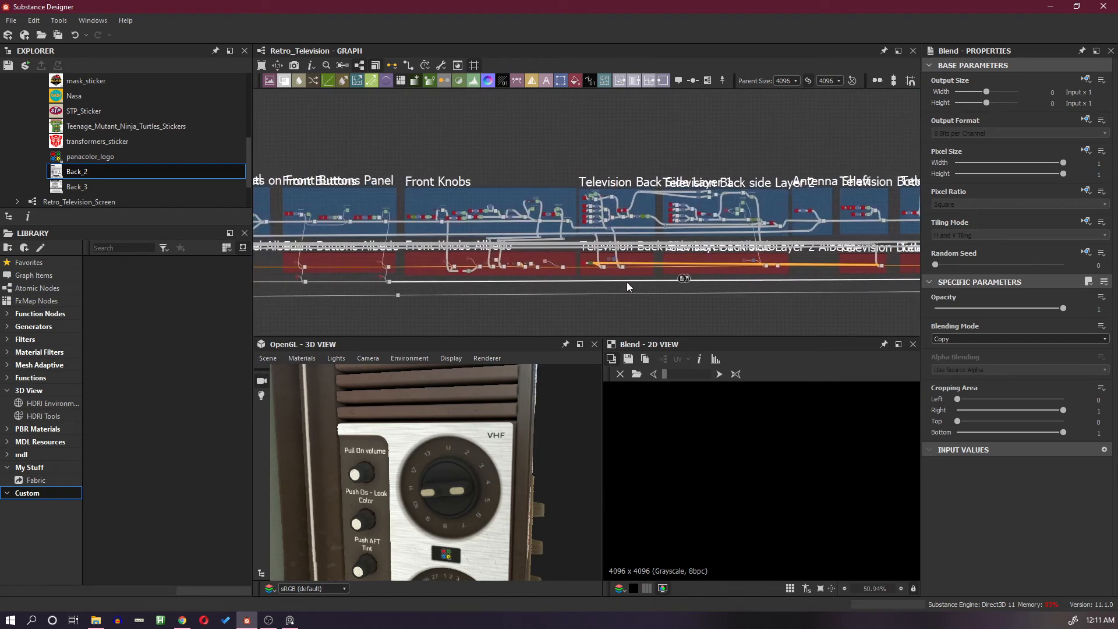
{"action": "left_click_drag", "start_coordinate": [727, 284], "coordinate": [378, 283]}
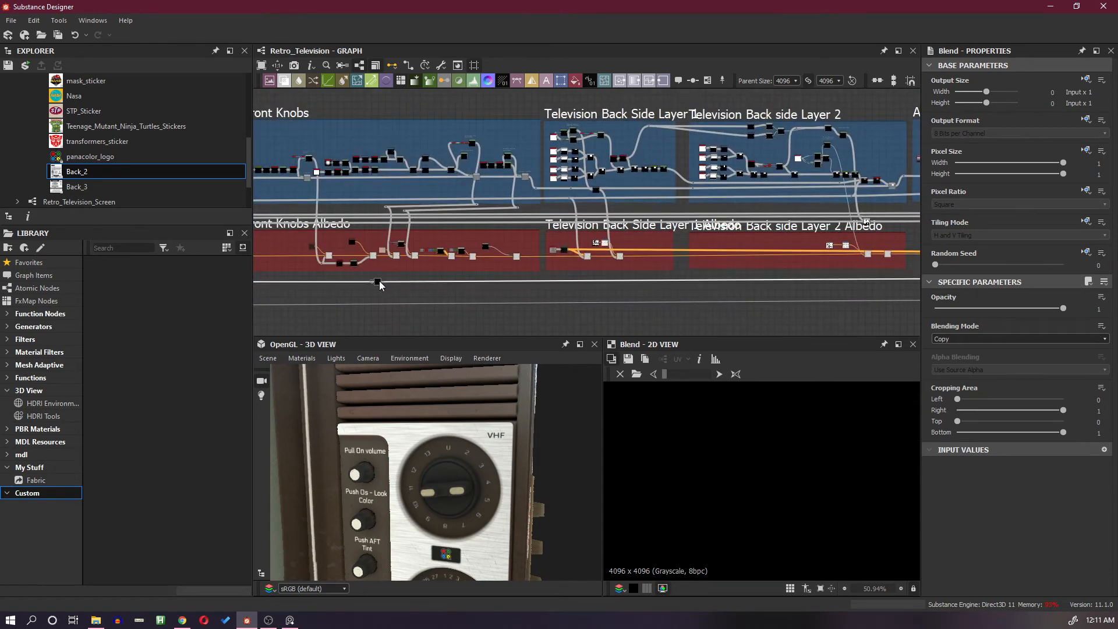
{"action": "middle_click_drag", "start_coordinate": [378, 283], "coordinate": [599, 282]}
{"action": "scroll", "coordinate": [599, 281], "scroll_direction": "up", "scroll_amount": 1}
{"action": "scroll", "coordinate": [563, 280], "scroll_direction": "up", "scroll_amount": 2}
{"action": "left_click_drag", "start_coordinate": [608, 285], "coordinate": [540, 282]}
{"action": "scroll", "coordinate": [523, 283], "scroll_direction": "up", "scroll_amount": 3}
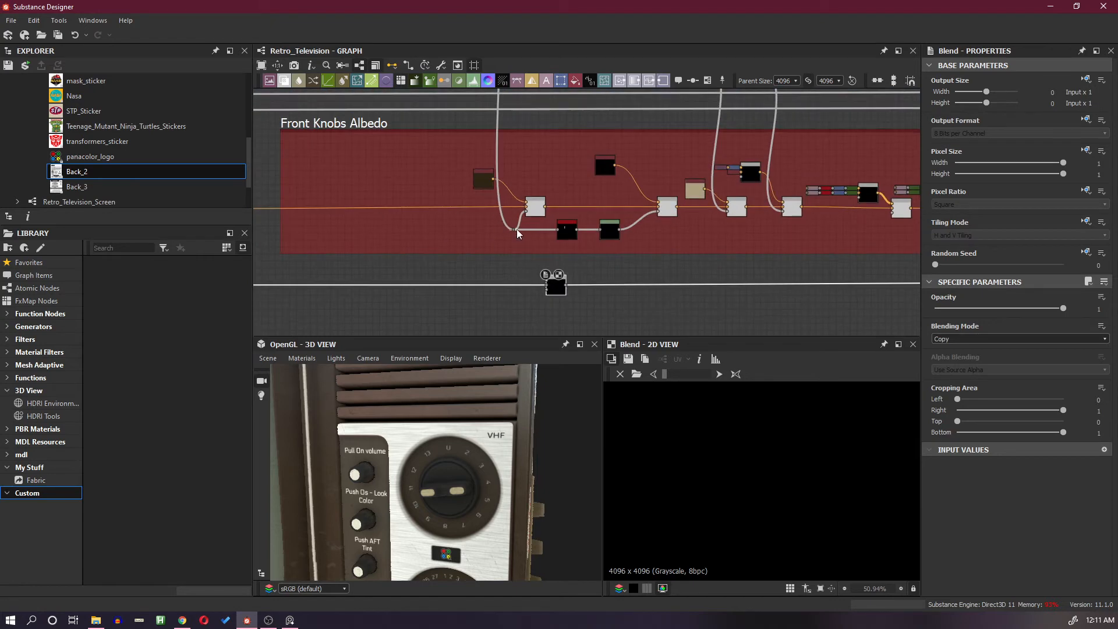
Connect the knob mask to the new blend's opacity input and a new Uniform Color node to its foreground input
{"action": "left_click_drag", "start_coordinate": [516, 229], "coordinate": [547, 295]}
{"action": "scroll", "coordinate": [554, 285], "scroll_direction": "up", "scroll_amount": 3}
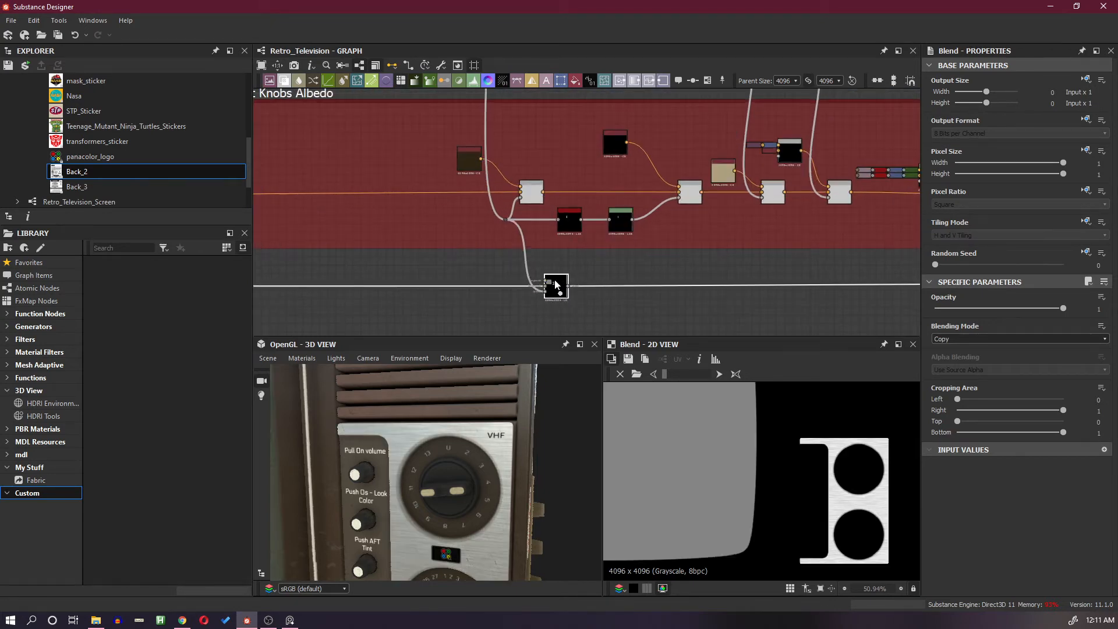
{"action": "left_click", "coordinate": [488, 249]}
{"action": "key", "text": "space"}
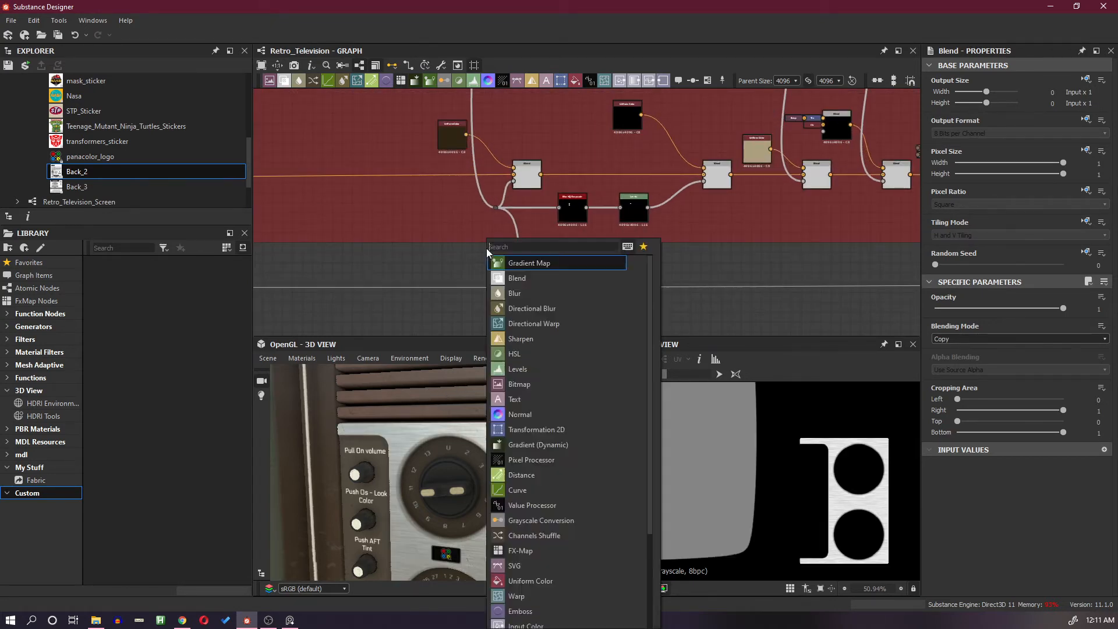
{"action": "type", "text": "un"}
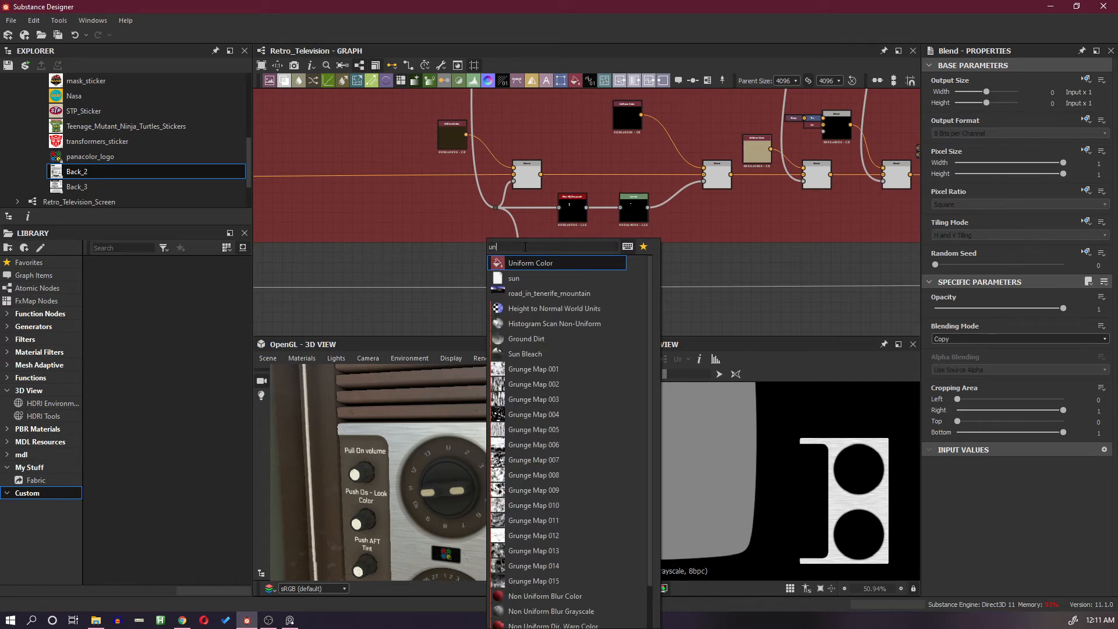
{"action": "left_click", "coordinate": [532, 263]}
{"action": "left_click_drag", "start_coordinate": [504, 258], "coordinate": [543, 282]}
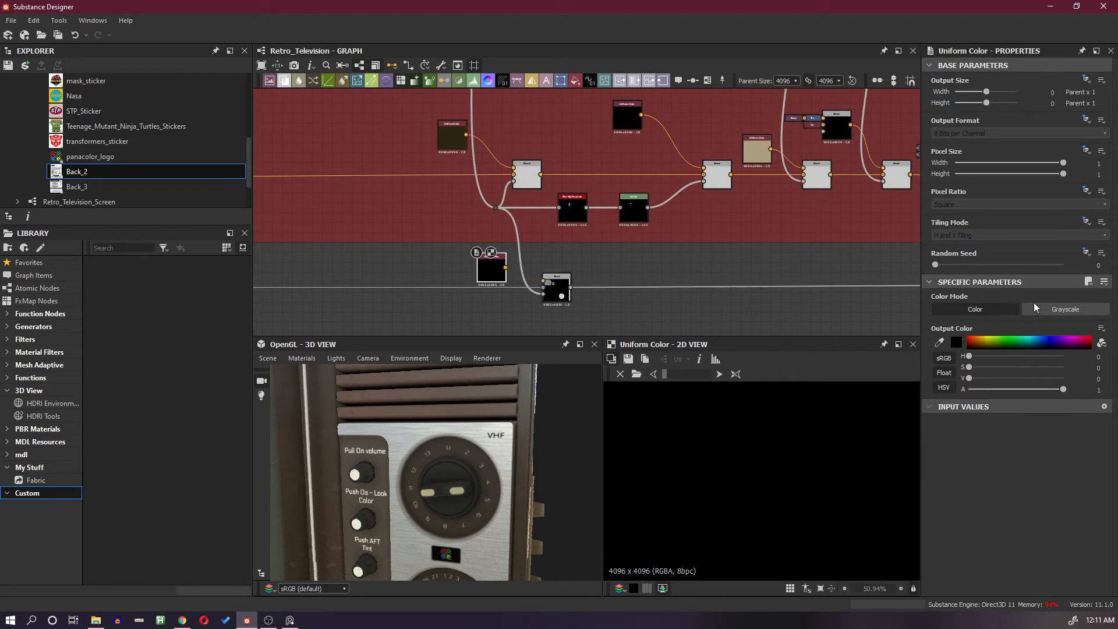
Switch the knobs' Uniform Color to Grayscale mode and set its output color to 0.17, judging the knobs in 3D
{"action": "left_click", "coordinate": [1065, 309]}
{"action": "scroll", "coordinate": [526, 428], "scroll_direction": "up", "scroll_amount": 5}
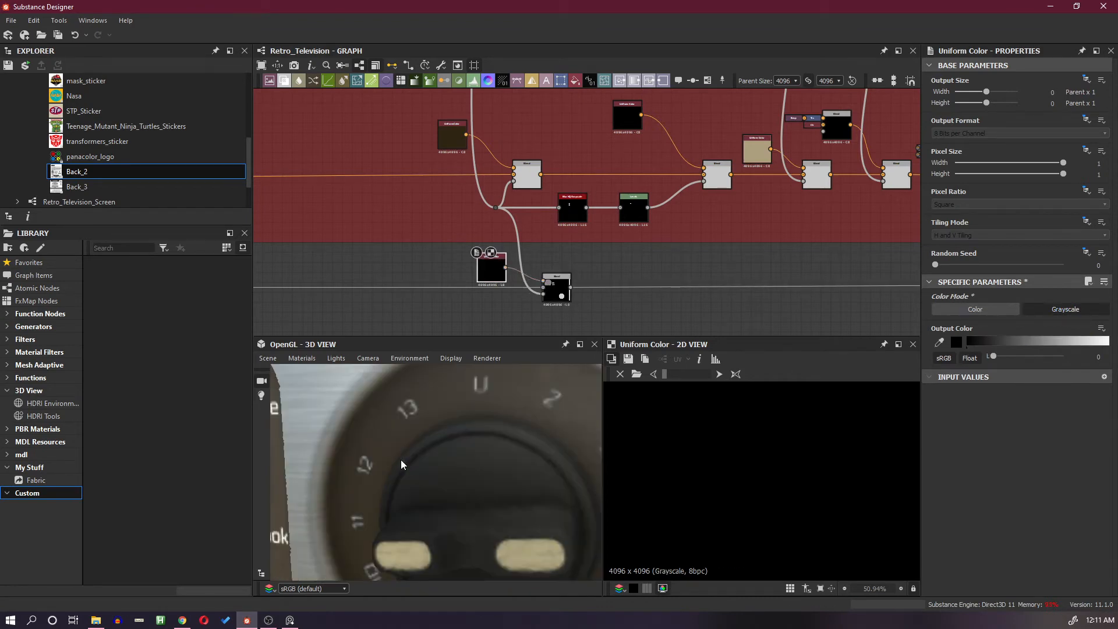
{"action": "scroll", "coordinate": [527, 428], "scroll_direction": "down", "scroll_amount": 2}
{"action": "left_click_drag", "start_coordinate": [994, 358], "coordinate": [1061, 357]}
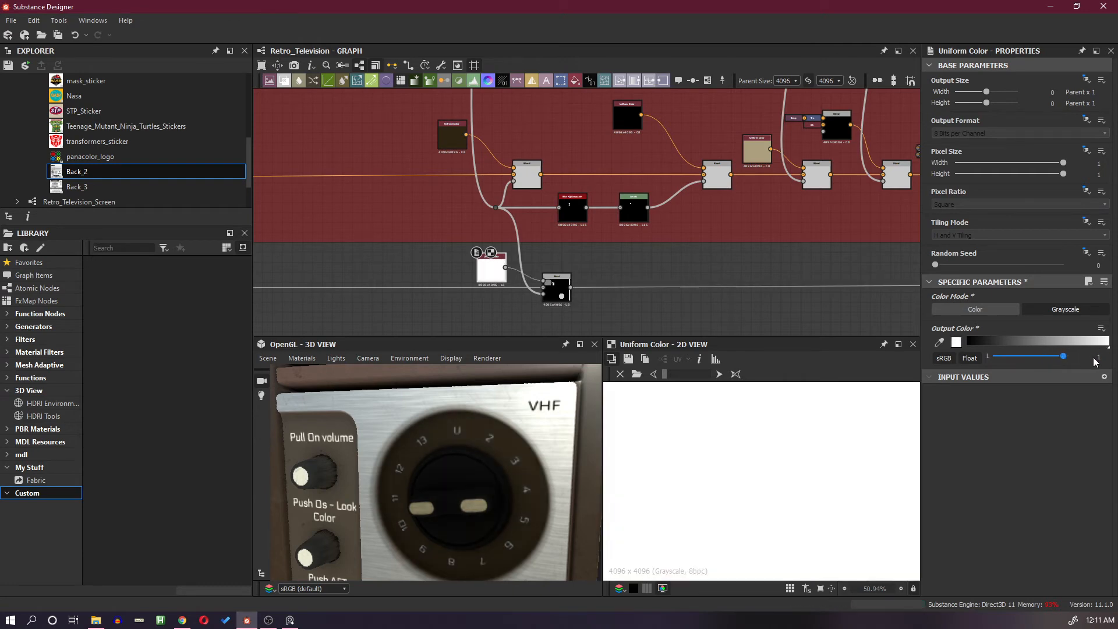
{"action": "left_click", "coordinate": [1014, 358]}
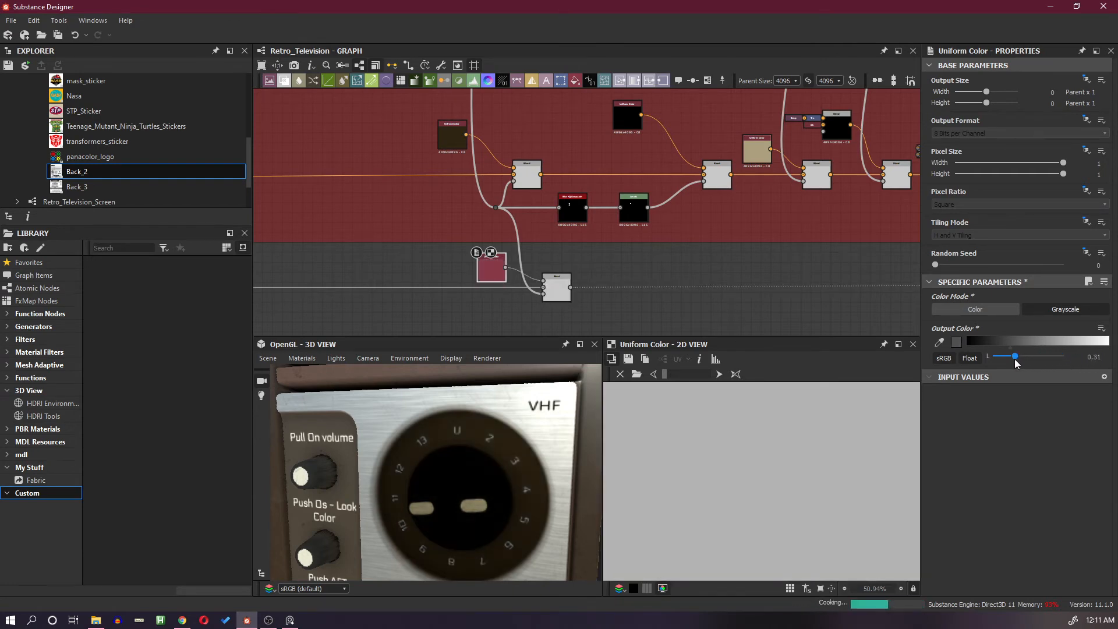
{"action": "left_click_drag", "start_coordinate": [1014, 356], "coordinate": [1006, 356]}
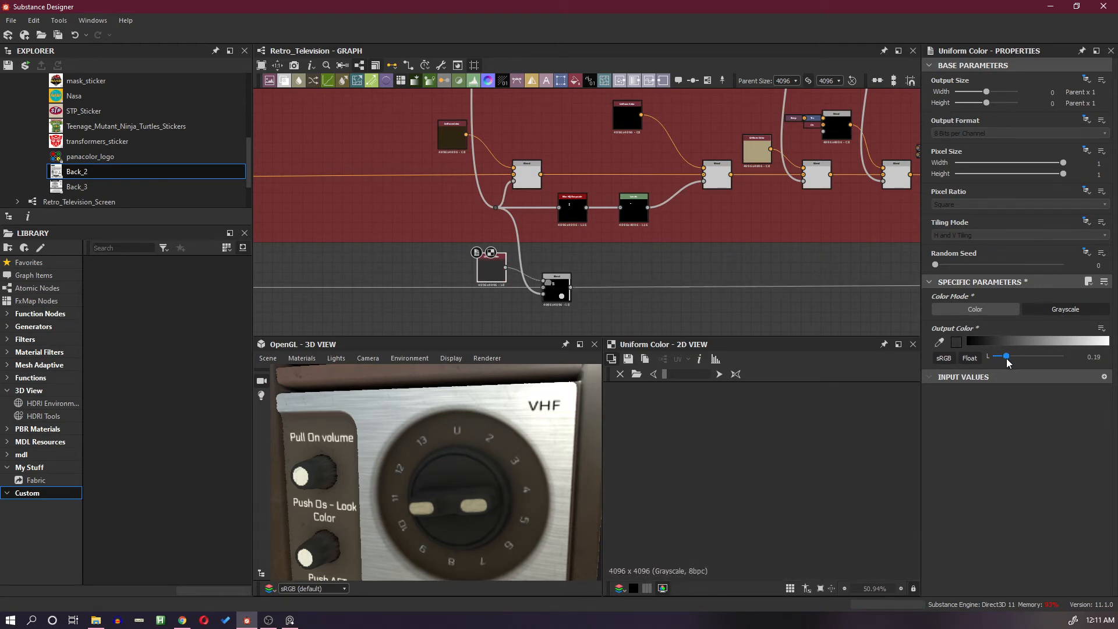
{"action": "left_click_drag", "start_coordinate": [1005, 358], "coordinate": [1005, 358]}
{"action": "scroll", "coordinate": [512, 481], "scroll_direction": "down", "scroll_amount": 5}
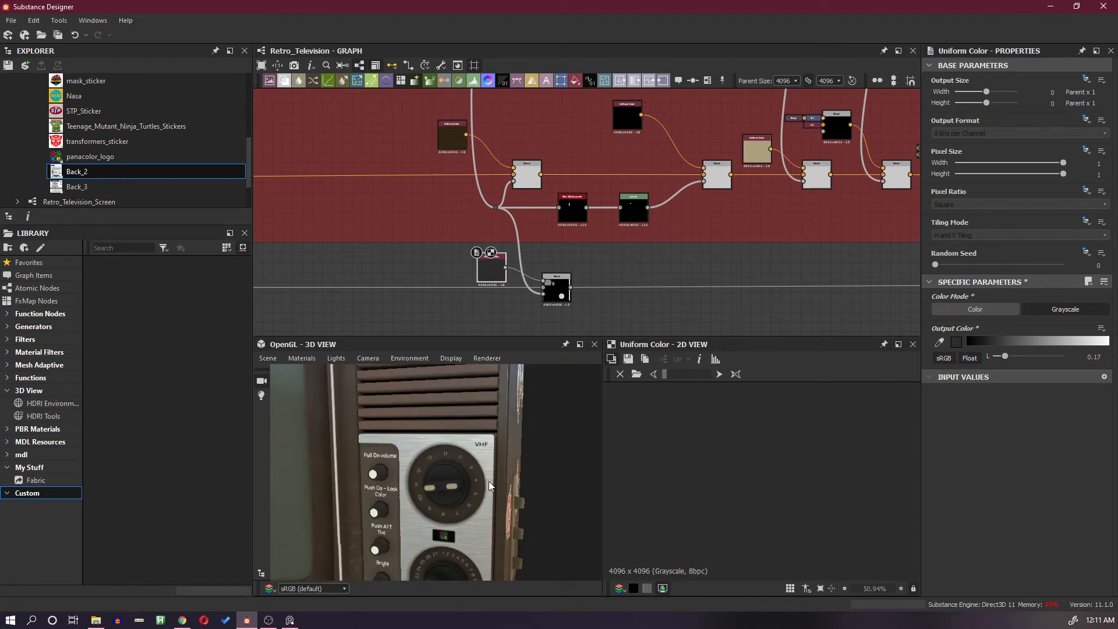
{"action": "middle_click_drag", "start_coordinate": [488, 481], "coordinate": [486, 473]}
Insert a second Blend node into the roughness line and place it beneath the last Front Knobs albedo blend
{"action": "scroll", "coordinate": [663, 233], "scroll_direction": "down", "scroll_amount": 3}
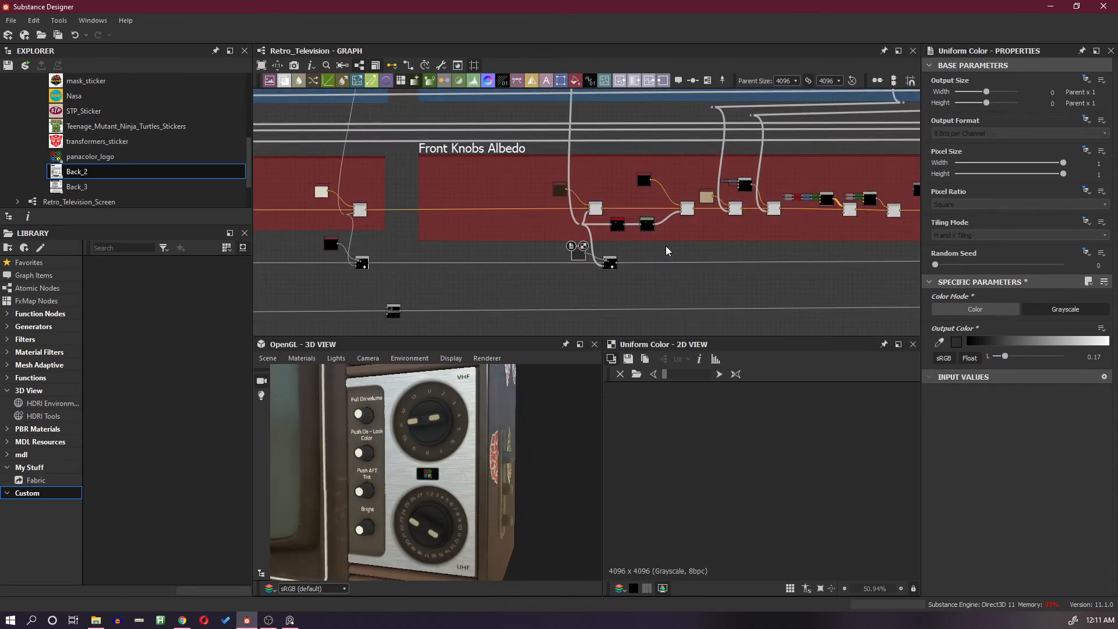
{"action": "middle_click_drag", "start_coordinate": [635, 263], "coordinate": [446, 255]}
{"action": "middle_click_drag", "start_coordinate": [615, 243], "coordinate": [657, 248]}
{"action": "scroll", "coordinate": [537, 226], "scroll_direction": "up", "scroll_amount": 1}
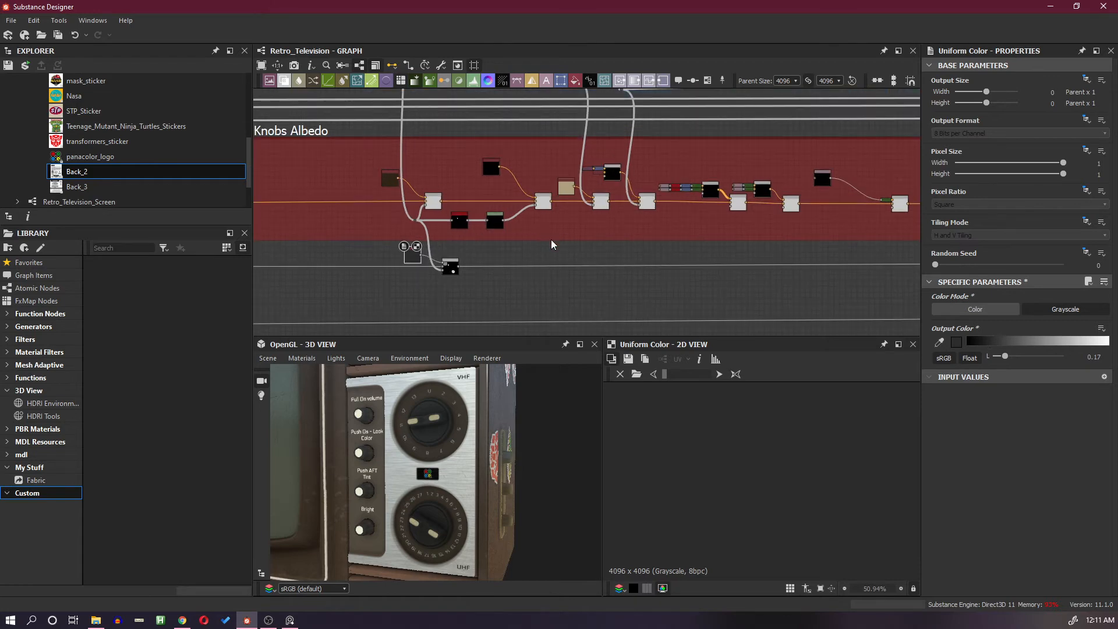
{"action": "middle_click_drag", "start_coordinate": [551, 239], "coordinate": [572, 258]}
{"action": "scroll", "coordinate": [571, 257], "scroll_direction": "up", "scroll_amount": 2}
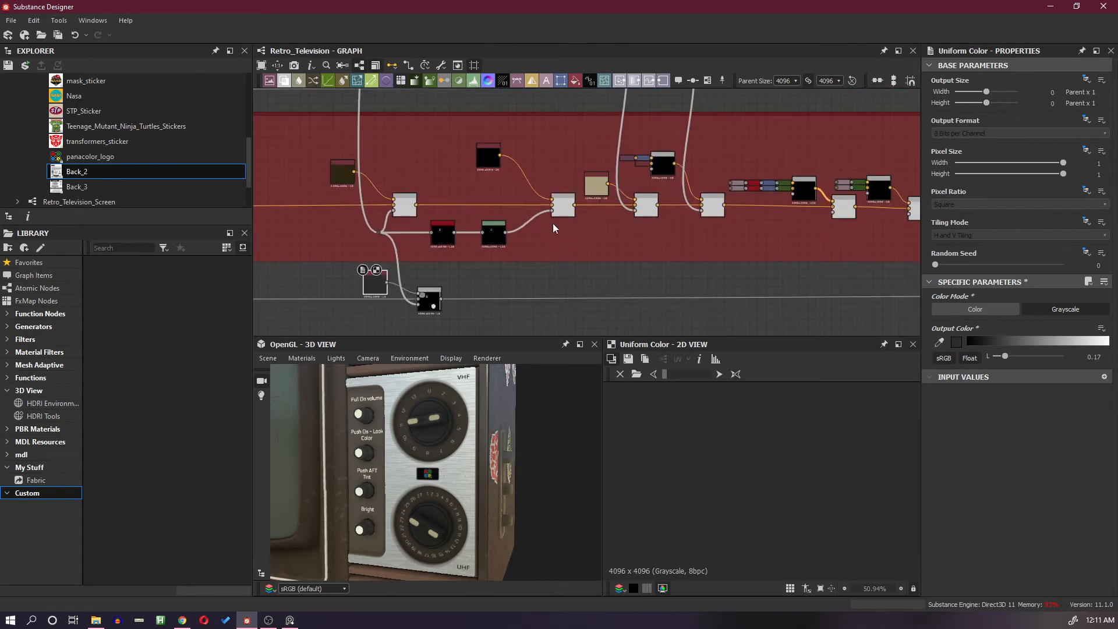
{"action": "left_click_drag", "start_coordinate": [560, 278], "coordinate": [581, 318]}
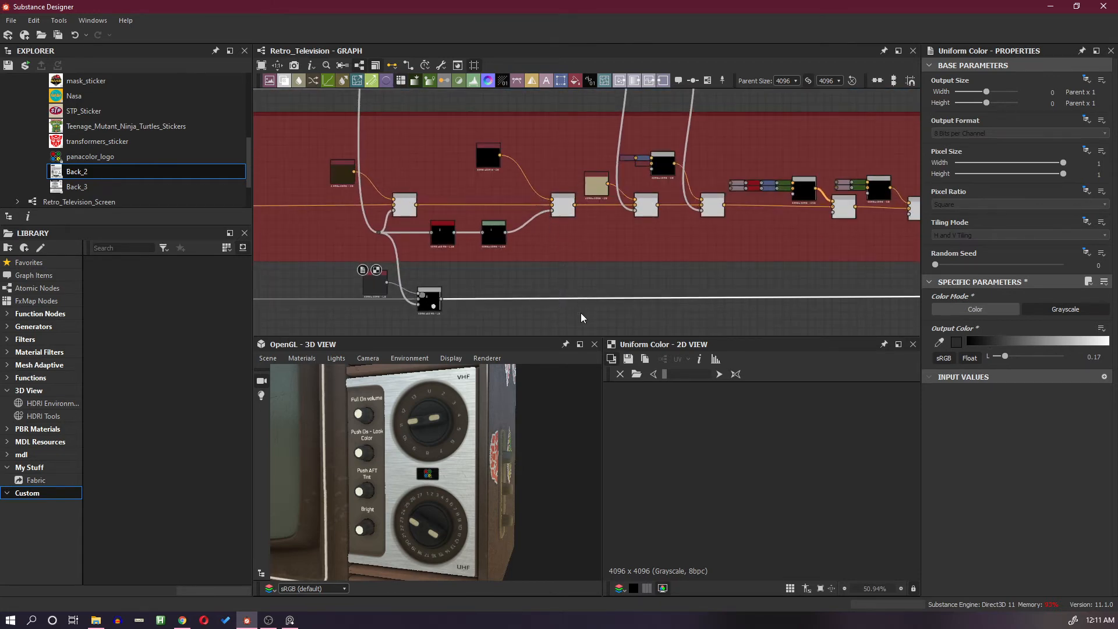
{"action": "key", "text": "space"}
{"action": "left_click", "coordinate": [628, 286]}
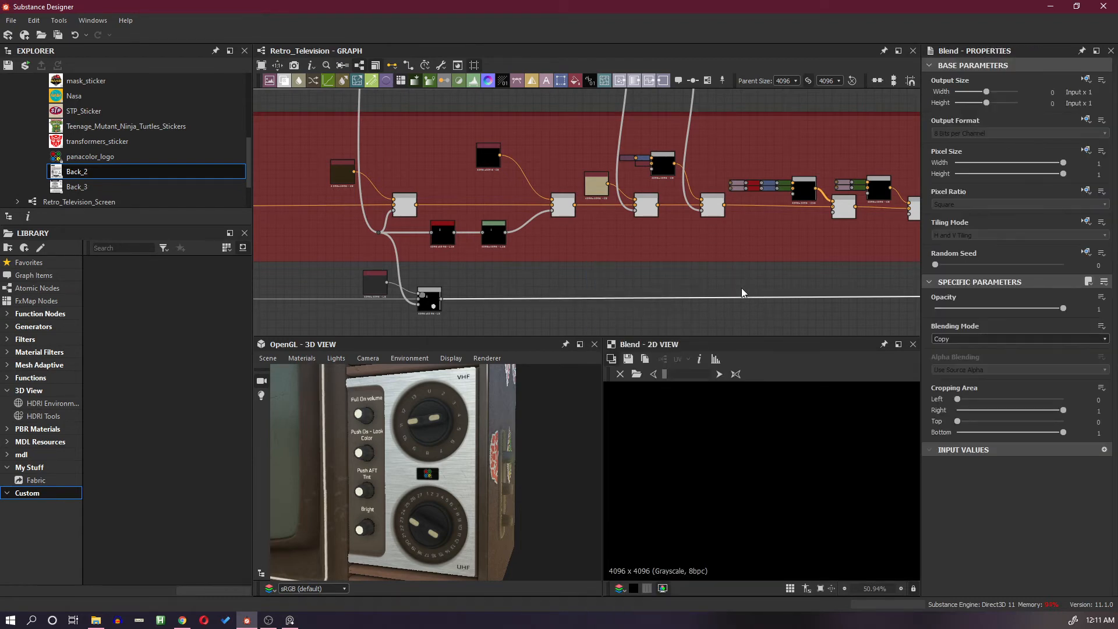
{"action": "scroll", "coordinate": [741, 287], "scroll_direction": "down", "scroll_amount": 6}
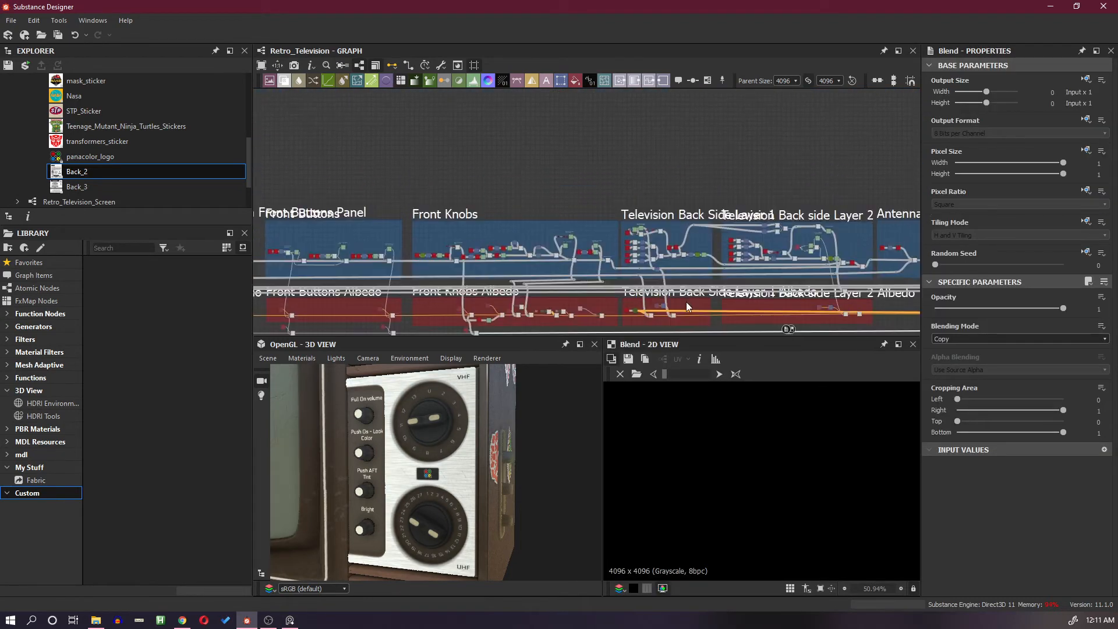
{"action": "scroll", "coordinate": [686, 302], "scroll_direction": "up", "scroll_amount": 1}
{"action": "middle_click_drag", "start_coordinate": [769, 322], "coordinate": [831, 241]}
{"action": "scroll", "coordinate": [815, 242], "scroll_direction": "up", "scroll_amount": 2}
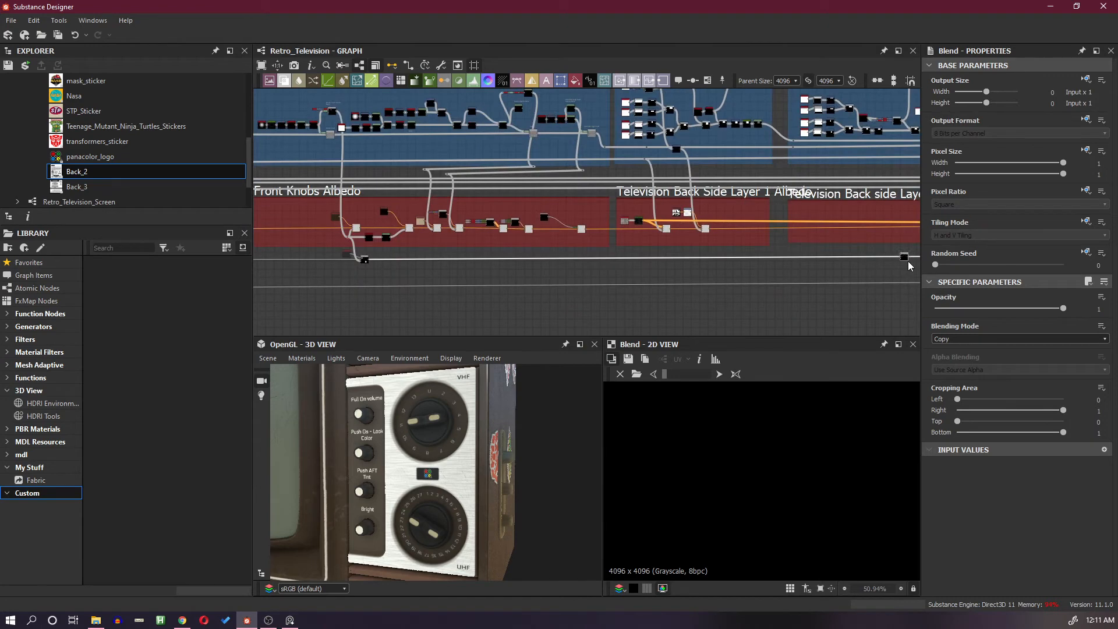
{"action": "left_click_drag", "start_coordinate": [910, 266], "coordinate": [570, 265]}
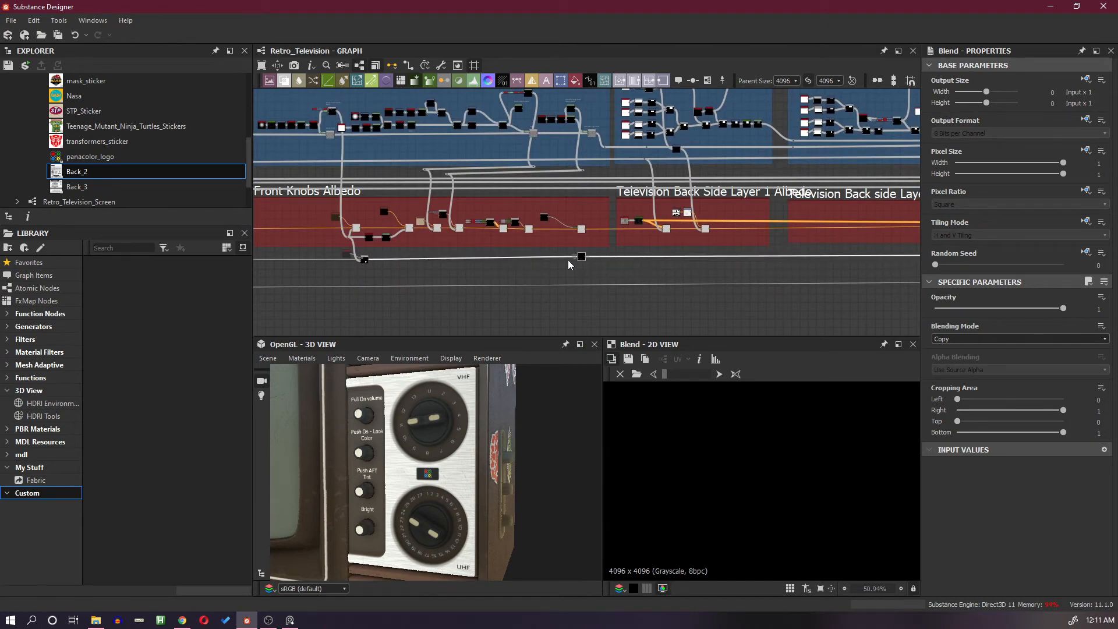
Insert a Blend node into the roughness line after the first knob blend and place it beneath the second Front Knobs albedo blend
{"action": "scroll", "coordinate": [568, 265], "scroll_direction": "up", "scroll_amount": 4}
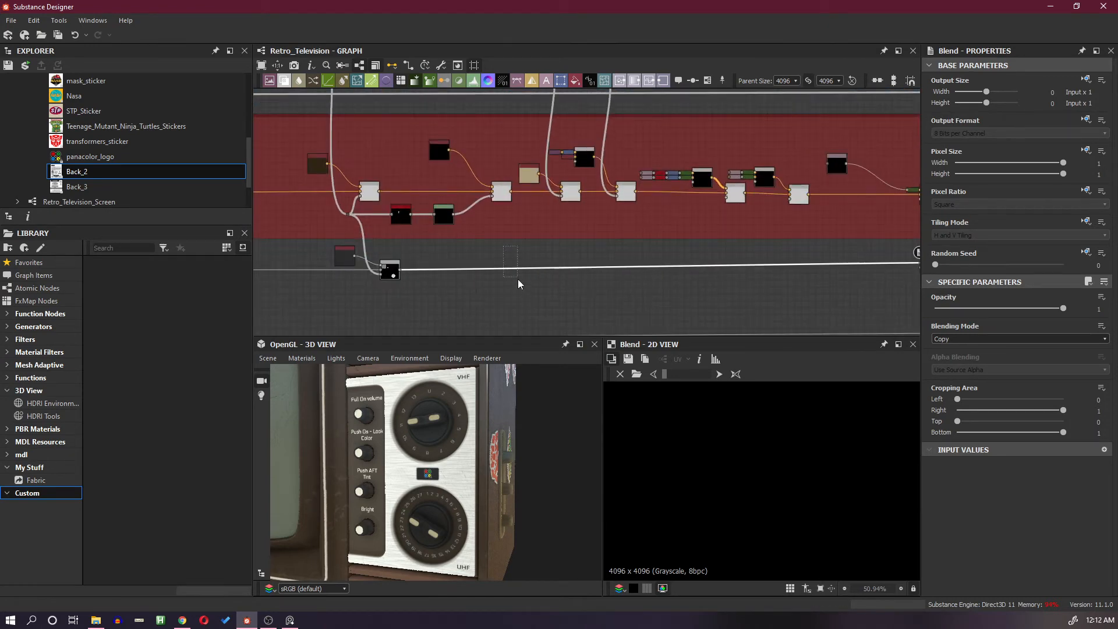
{"action": "left_click_drag", "start_coordinate": [503, 246], "coordinate": [519, 279]}
{"action": "key", "text": "space"}
{"action": "left_click", "coordinate": [546, 278]}
{"action": "left_click_drag", "start_coordinate": [654, 271], "coordinate": [445, 270]}
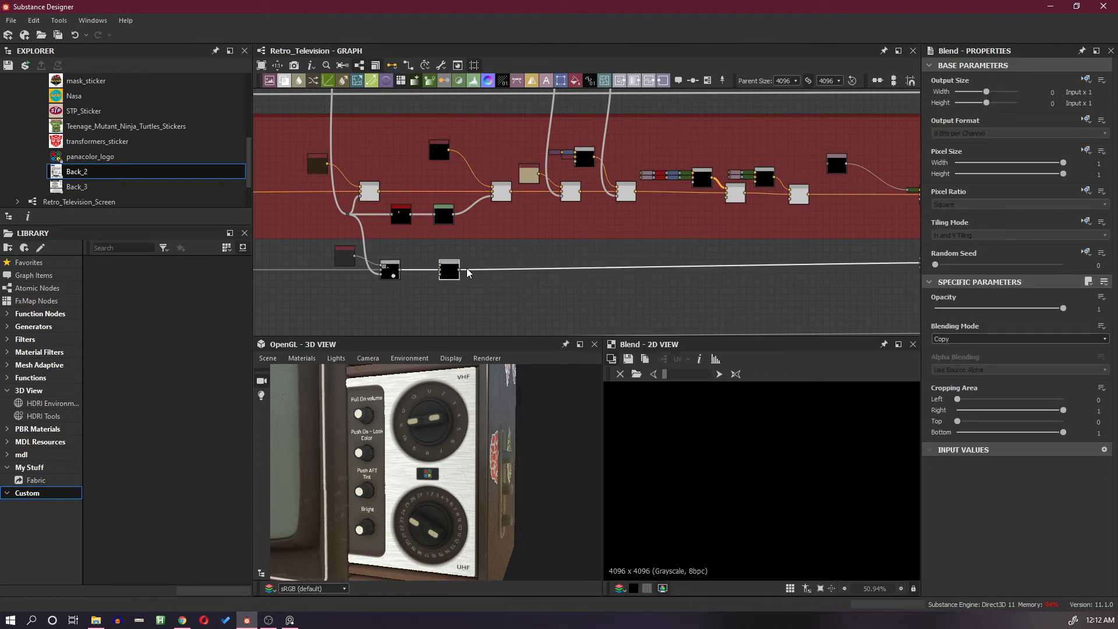
{"action": "middle_click_drag", "start_coordinate": [467, 272], "coordinate": [494, 276]}
{"action": "left_click_drag", "start_coordinate": [475, 276], "coordinate": [530, 276]}
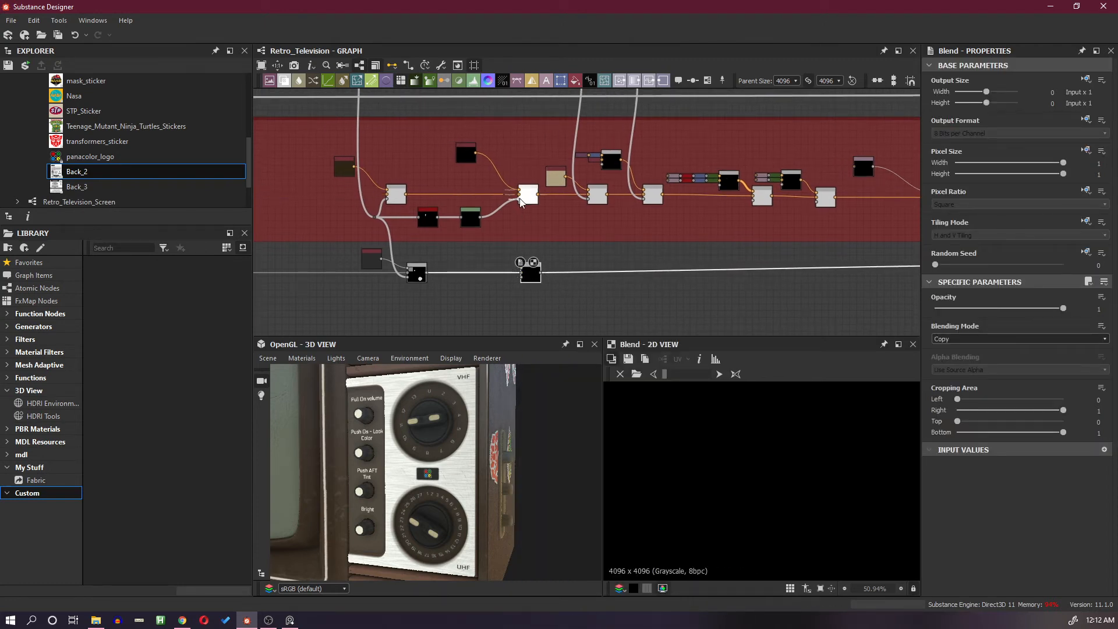
Connect the mask that drives the second albedo blend to the opacity input of the roughness blend beneath it
{"action": "left_click_drag", "start_coordinate": [520, 202], "coordinate": [500, 263]}
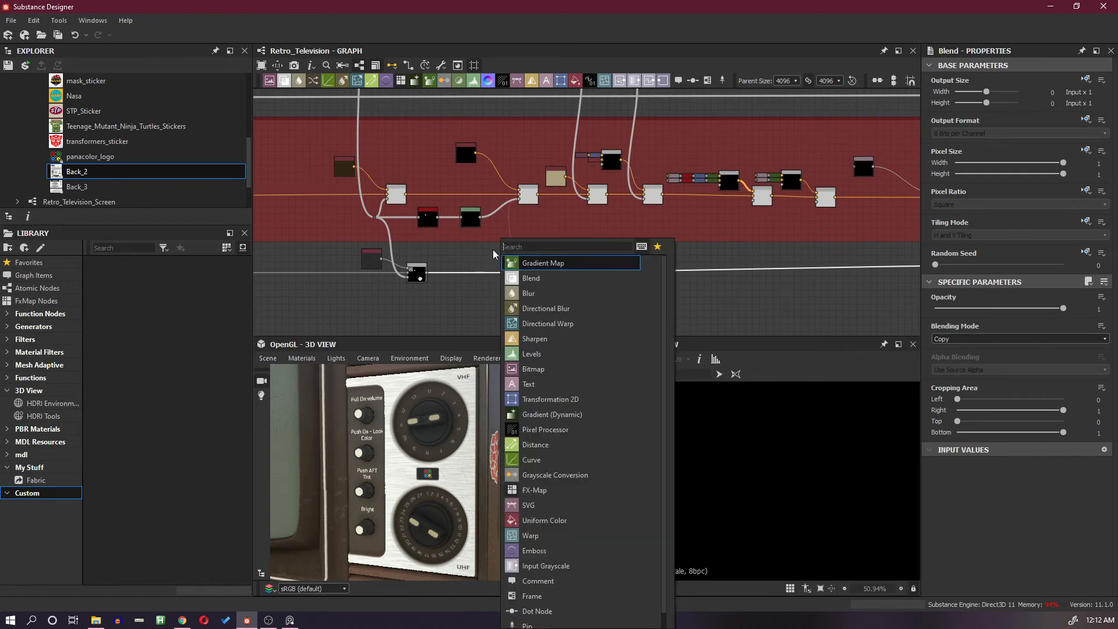
{"action": "left_click", "coordinate": [492, 248]}
{"action": "left_click_drag", "start_coordinate": [480, 218], "coordinate": [522, 273]}
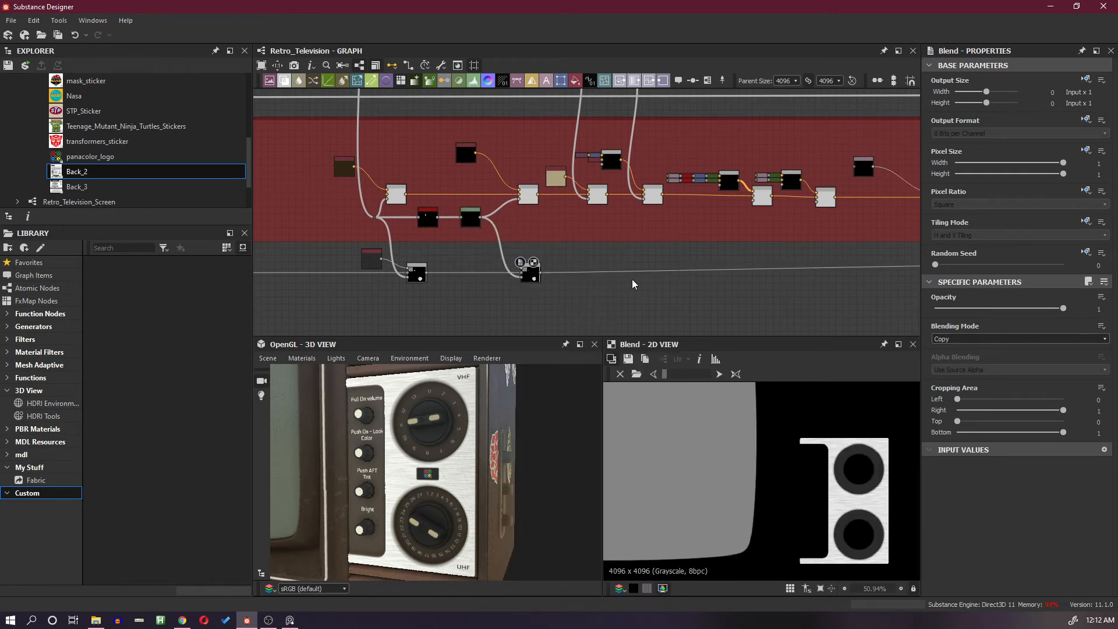
Insert another Blend node into the roughness line and place it beneath the third Front Knobs albedo blend
{"action": "middle_click_drag", "start_coordinate": [660, 271], "coordinate": [553, 285]}
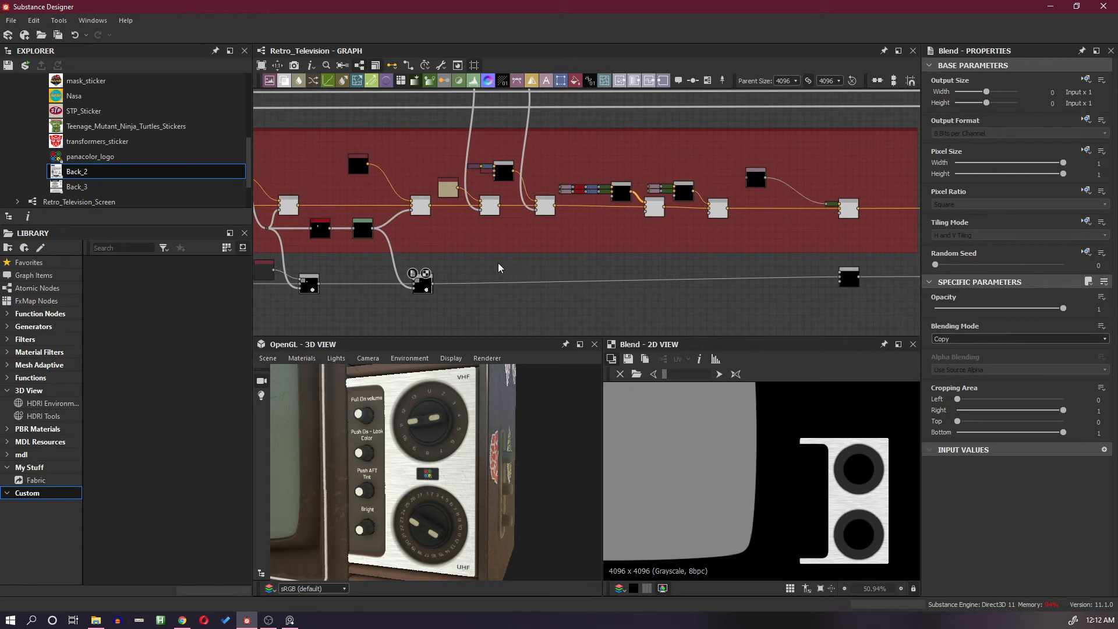
{"action": "left_click", "coordinate": [506, 283]}
{"action": "key", "text": "space"}
{"action": "left_click", "coordinate": [555, 279]}
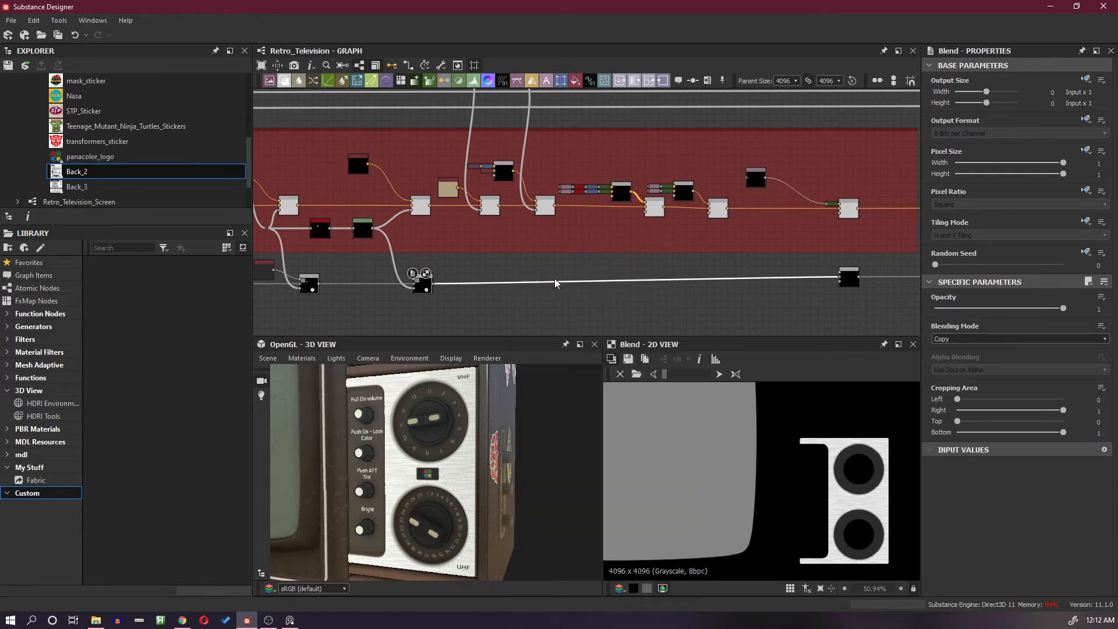
{"action": "left_click_drag", "start_coordinate": [634, 282], "coordinate": [494, 284]}
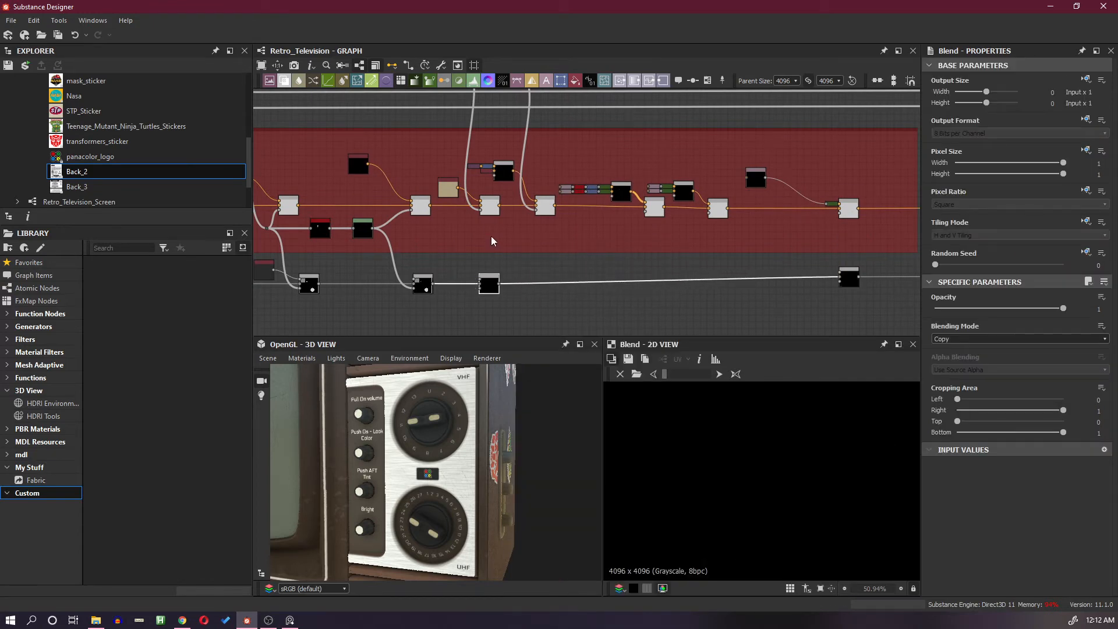
Add a dot on the third albedo blend's mask link and connect it to the opacity of the roughness blend beneath
{"action": "key", "text": "space"}
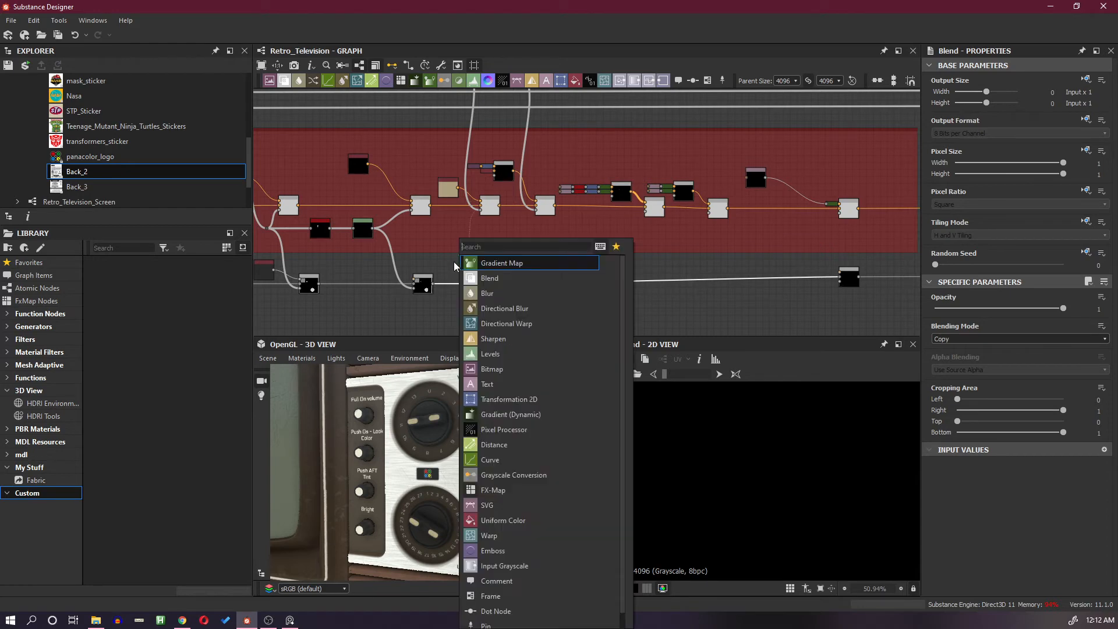
{"action": "key", "text": "Escape"}
{"action": "left_click", "coordinate": [469, 201], "text": "alt"}
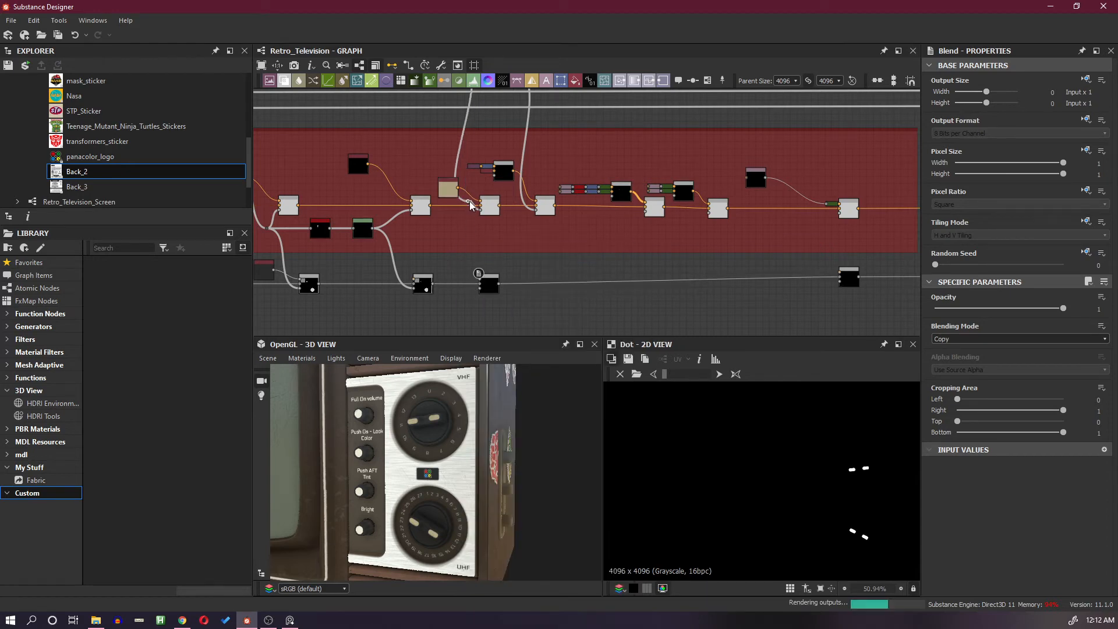
{"action": "left_click_drag", "start_coordinate": [468, 202], "coordinate": [476, 309]}
Insert a Blend node beneath the fourth Front Knobs albedo blend and feed its opacity from a dot added on that albedo blend's mask link
{"action": "scroll", "coordinate": [487, 236], "scroll_direction": "up", "scroll_amount": 2}
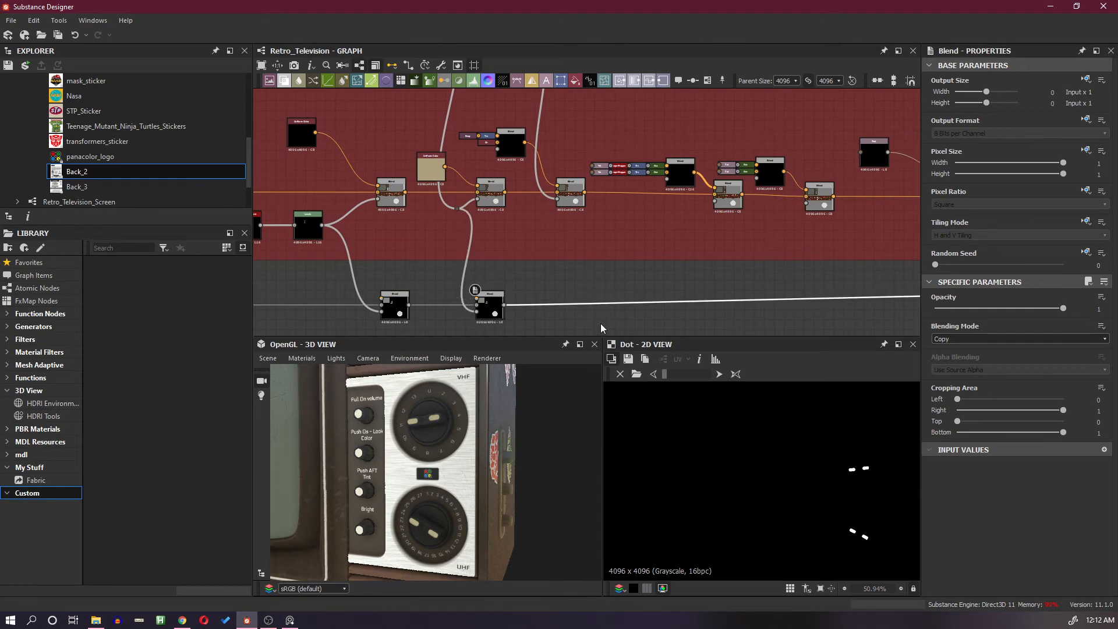
{"action": "key", "text": "space"}
{"action": "left_click", "coordinate": [654, 279]}
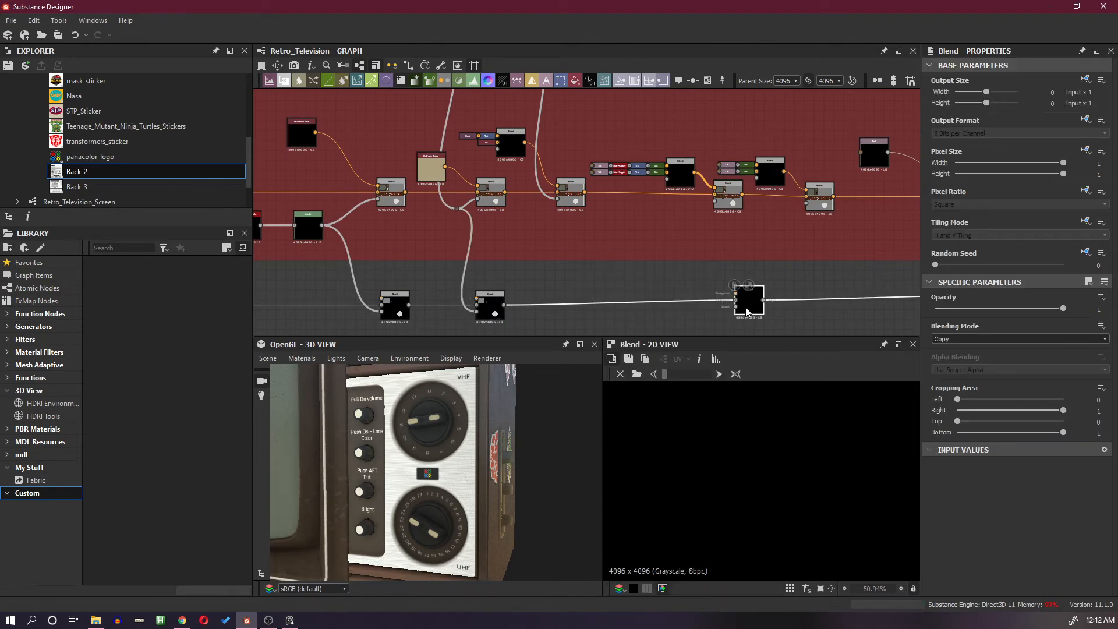
{"action": "left_click_drag", "start_coordinate": [747, 311], "coordinate": [569, 315]}
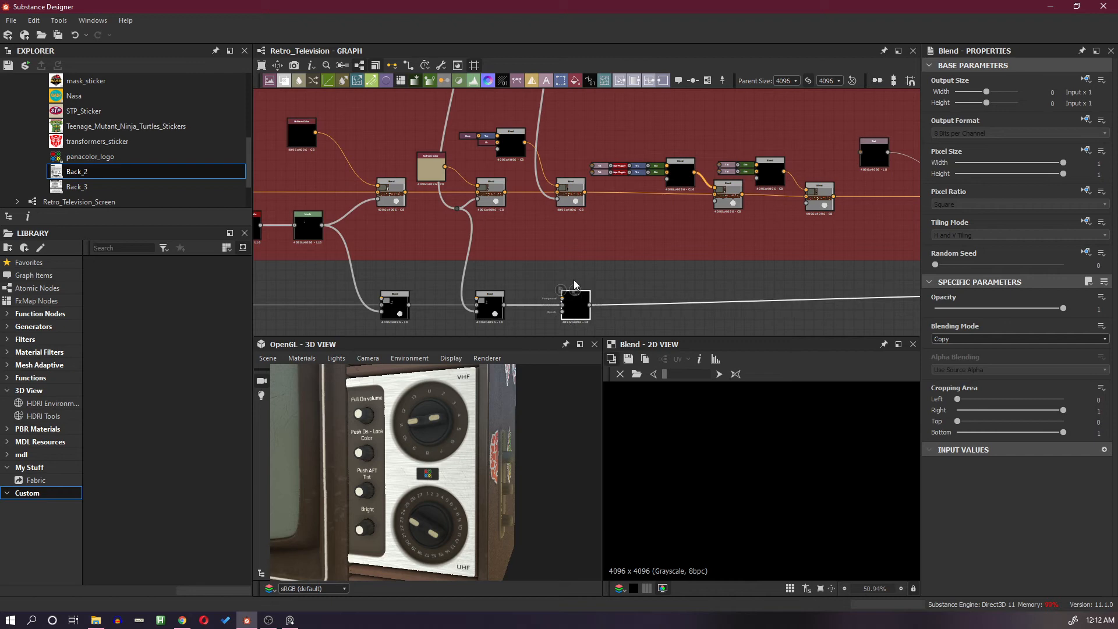
{"action": "left_click", "coordinate": [545, 196], "text": "alt"}
{"action": "left_click_drag", "start_coordinate": [544, 195], "coordinate": [563, 311]}
Connect the knobs' grayscale Uniform Color to the foreground input of the second Front Knobs roughness blend
{"action": "scroll", "coordinate": [757, 304], "scroll_direction": "down", "scroll_amount": 2}
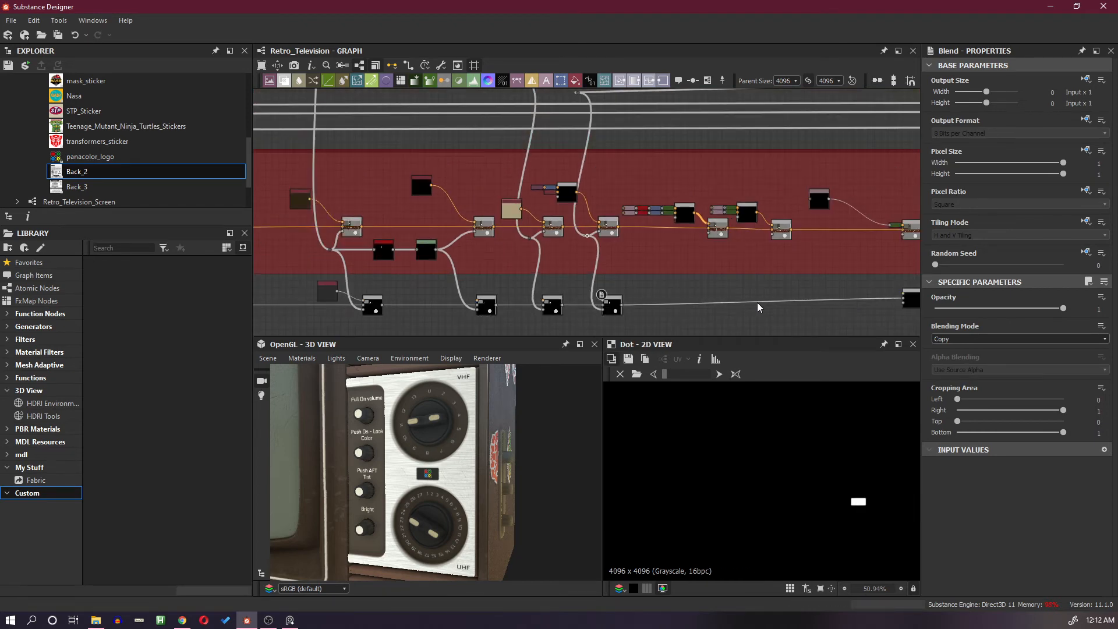
{"action": "left_click_drag", "start_coordinate": [336, 291], "coordinate": [491, 301]}
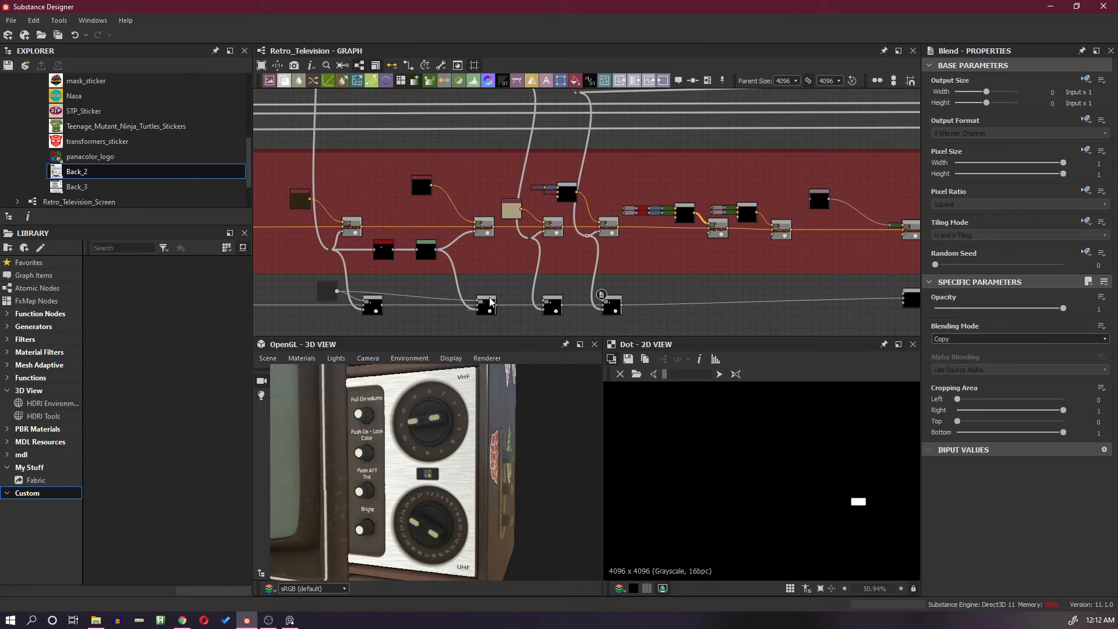
Route the Uniform Color link below the Front Knobs Albedo frame through two dot nodes and connect it to the third and fourth Blend nodes
{"action": "left_click", "coordinate": [446, 296], "text": "alt"}
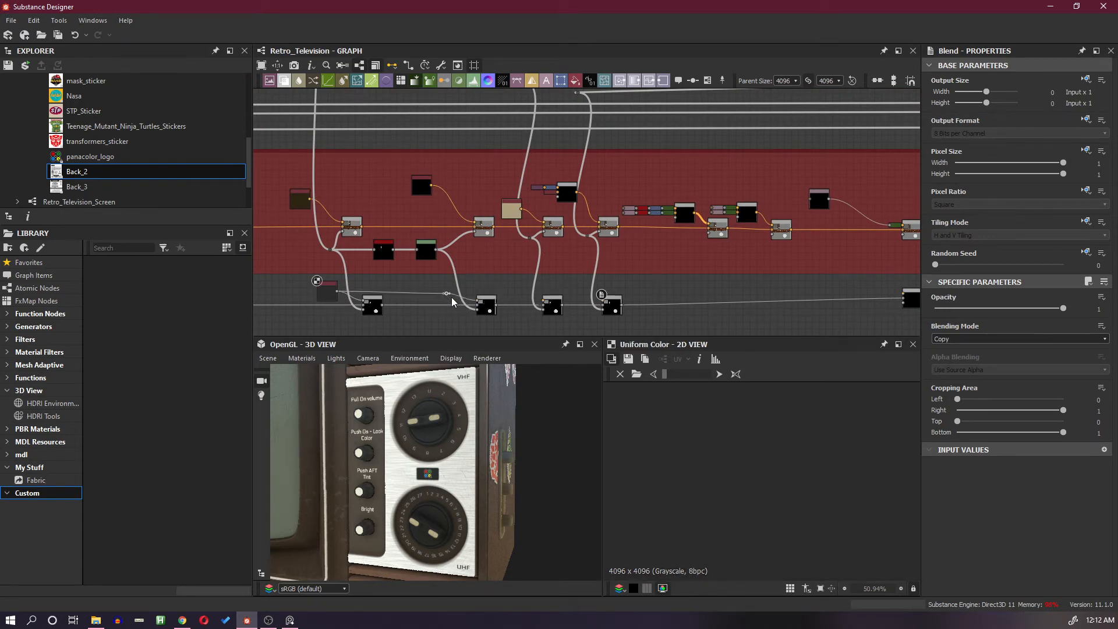
{"action": "scroll", "coordinate": [452, 297], "scroll_direction": "up", "scroll_amount": 2}
{"action": "left_click_drag", "start_coordinate": [448, 292], "coordinate": [584, 302]}
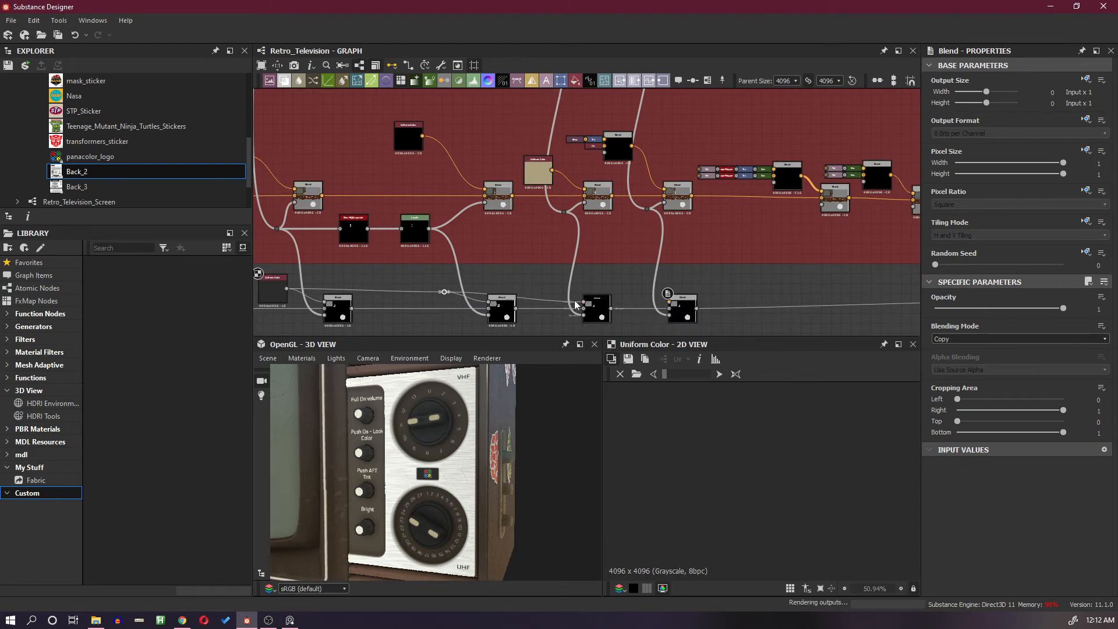
{"action": "left_click", "coordinate": [552, 300], "text": "alt"}
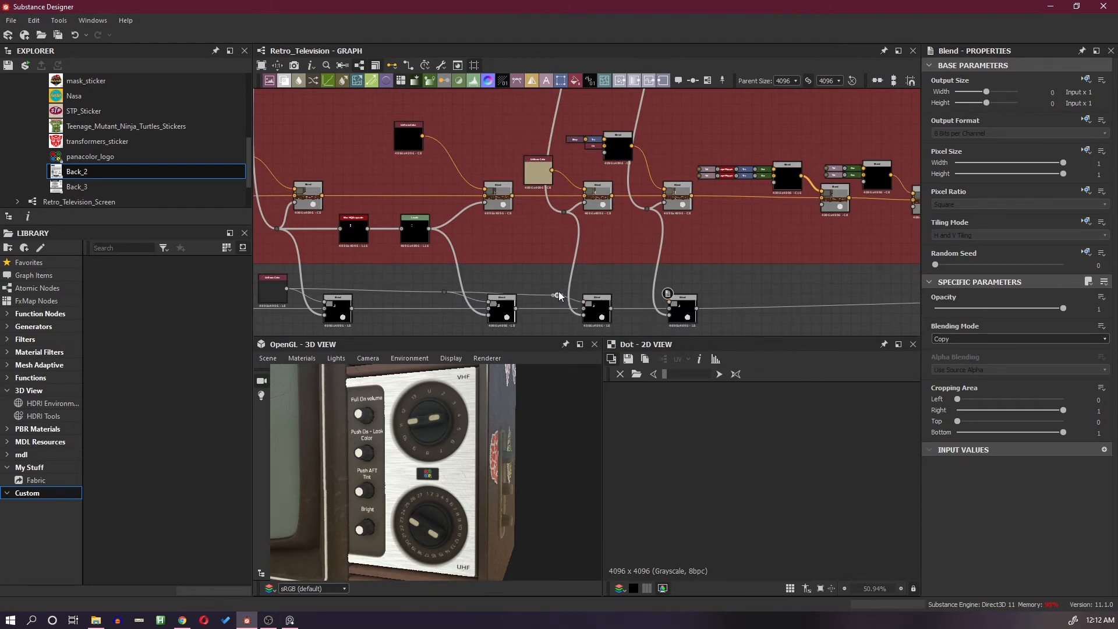
{"action": "scroll", "coordinate": [559, 291], "scroll_direction": "up", "scroll_amount": 1}
{"action": "left_click_drag", "start_coordinate": [561, 291], "coordinate": [690, 302]}
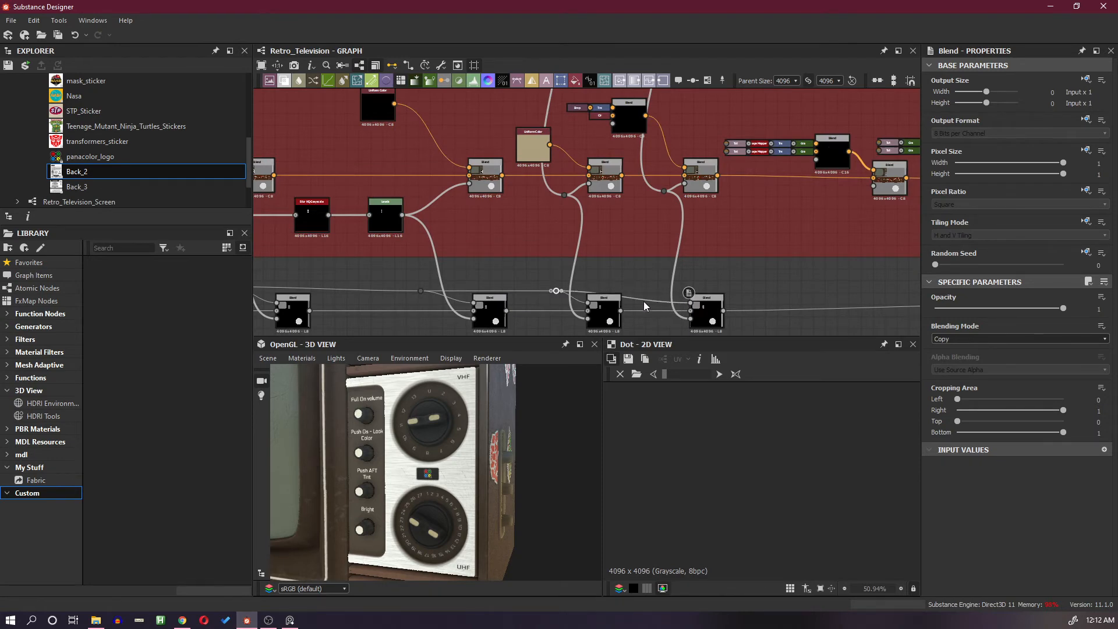
Add a dot node on the Uniform Color link just before the fourth Blend and align it with the other dots
{"action": "left_click", "coordinate": [655, 299]}
{"action": "left_click", "coordinate": [655, 300], "text": "alt"}
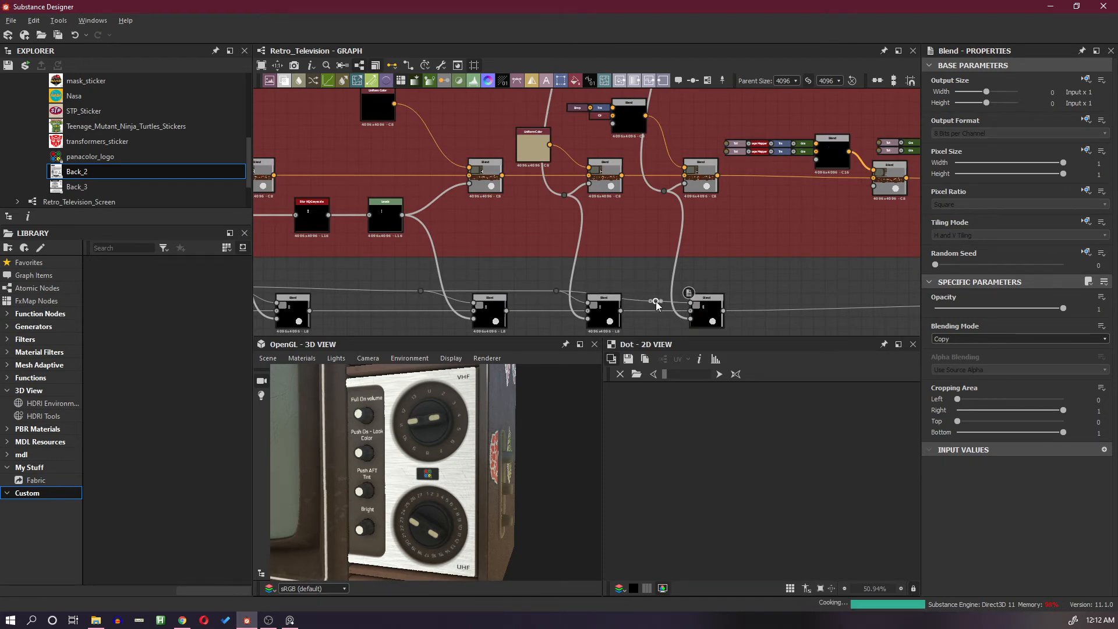
{"action": "left_click_drag", "start_coordinate": [655, 301], "coordinate": [654, 291]}
{"action": "scroll", "coordinate": [665, 296], "scroll_direction": "down", "scroll_amount": 3}
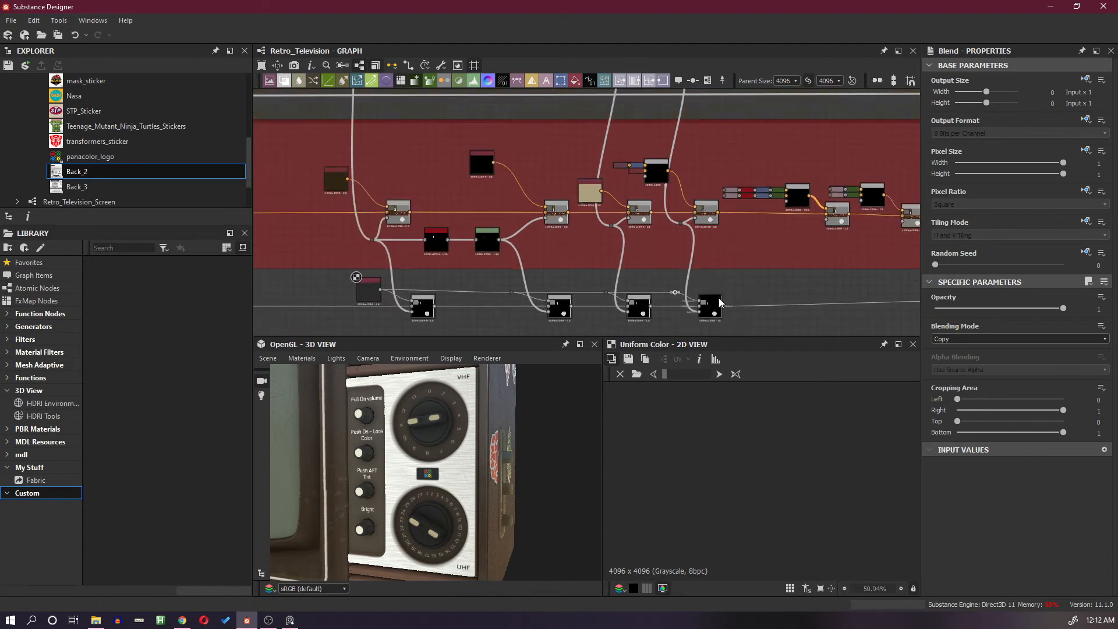
Delete the unused Blend node at the far end of the grayscale row below the Front Knobs Albedo frame
{"action": "middle_click_drag", "start_coordinate": [657, 309], "coordinate": [635, 308]}
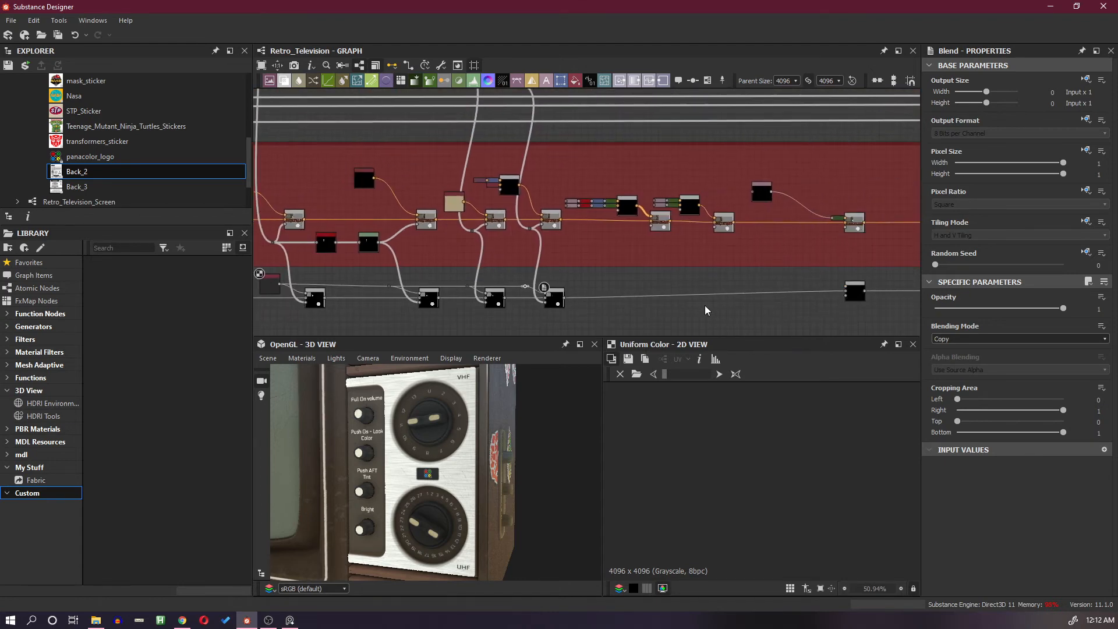
{"action": "middle_click_drag", "start_coordinate": [813, 306], "coordinate": [684, 305]}
{"action": "left_click_drag", "start_coordinate": [723, 296], "coordinate": [723, 303]}
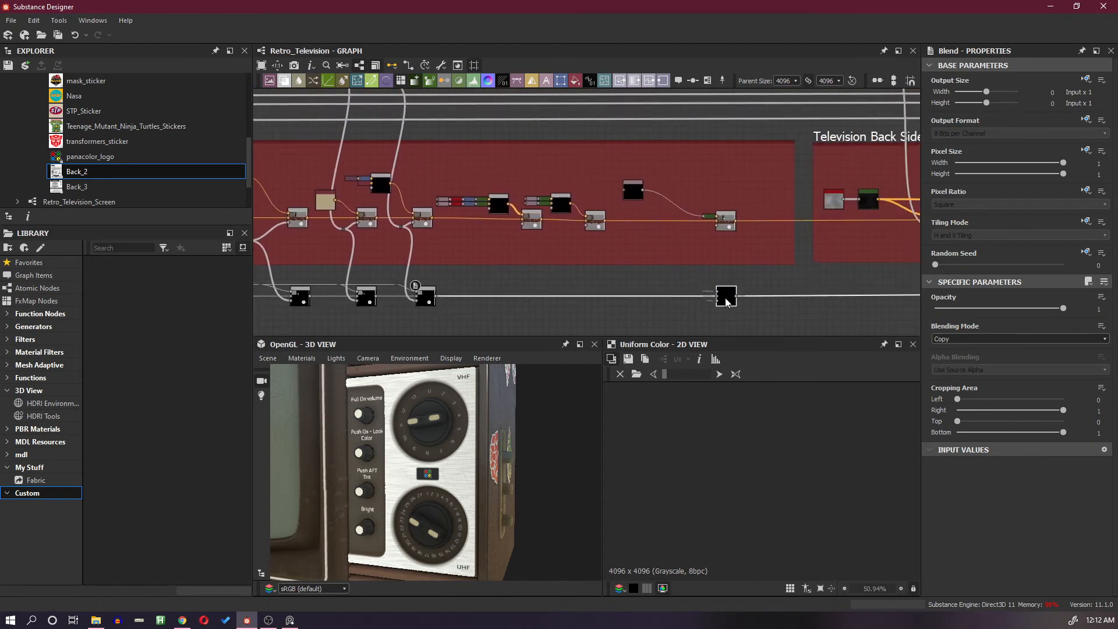
{"action": "middle_click_drag", "start_coordinate": [562, 289], "coordinate": [650, 289]}
{"action": "scroll", "coordinate": [644, 284], "scroll_direction": "up", "scroll_amount": 1}
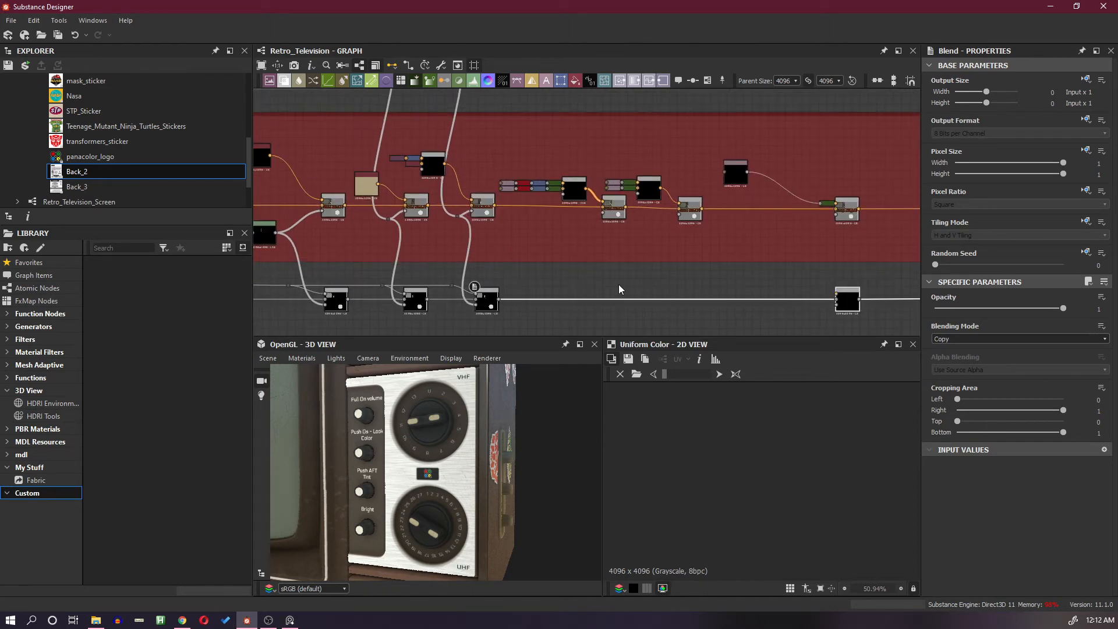
{"action": "scroll", "coordinate": [619, 284], "scroll_direction": "up", "scroll_amount": 1}
{"action": "scroll", "coordinate": [618, 284], "scroll_direction": "down", "scroll_amount": 1}
{"action": "middle_click_drag", "start_coordinate": [687, 287], "coordinate": [562, 285]}
{"action": "scroll", "coordinate": [613, 284], "scroll_direction": "down", "scroll_amount": 2}
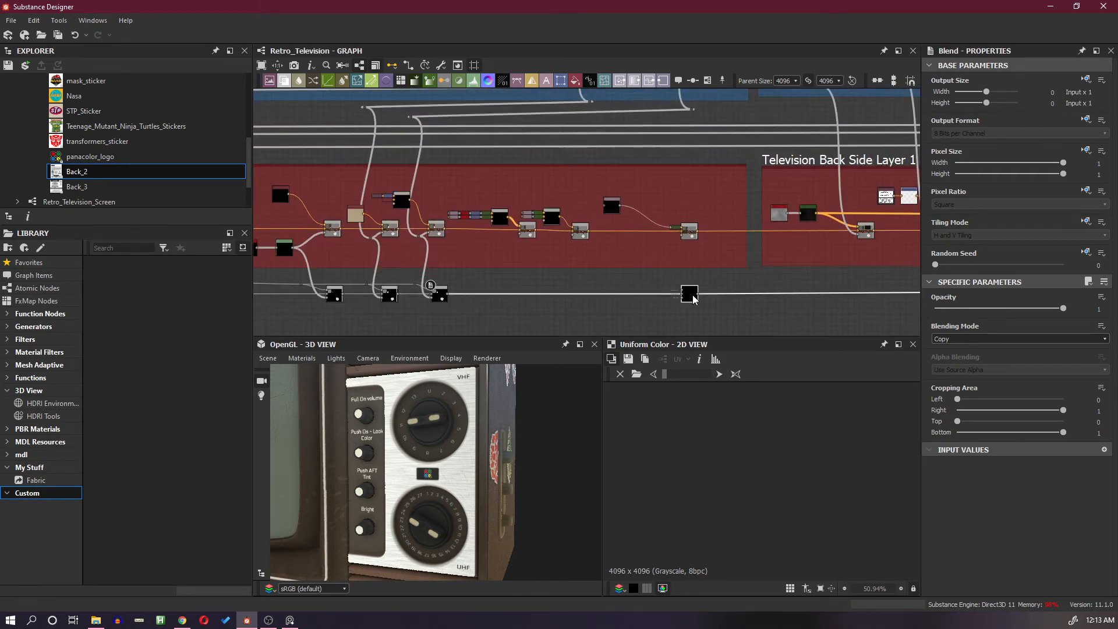
{"action": "key", "text": "Delete"}
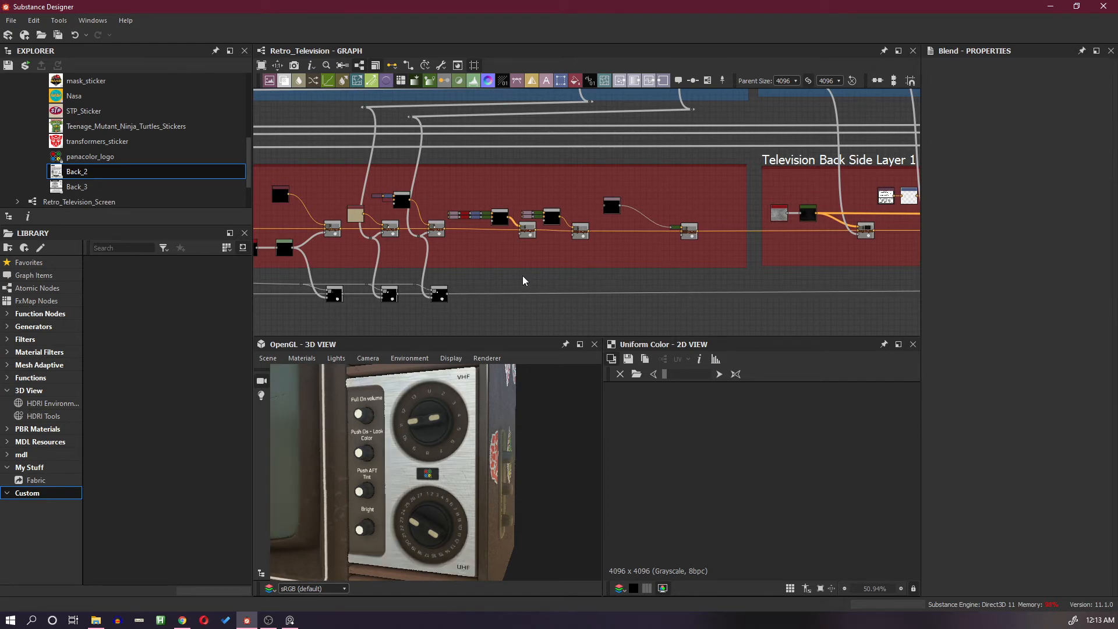
Insert a Blend node into the lowest grayscale link and align it beneath the first blend column of Front Buttons Albedo
{"action": "scroll", "coordinate": [478, 272], "scroll_direction": "up", "scroll_amount": 2}
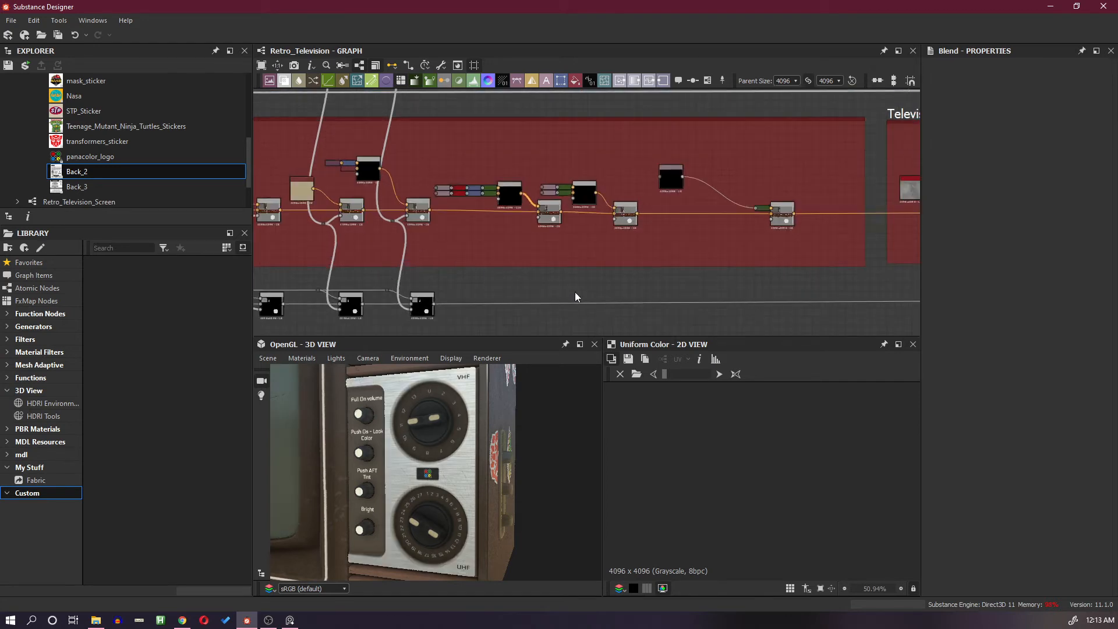
{"action": "scroll", "coordinate": [742, 281], "scroll_direction": "down", "scroll_amount": 2}
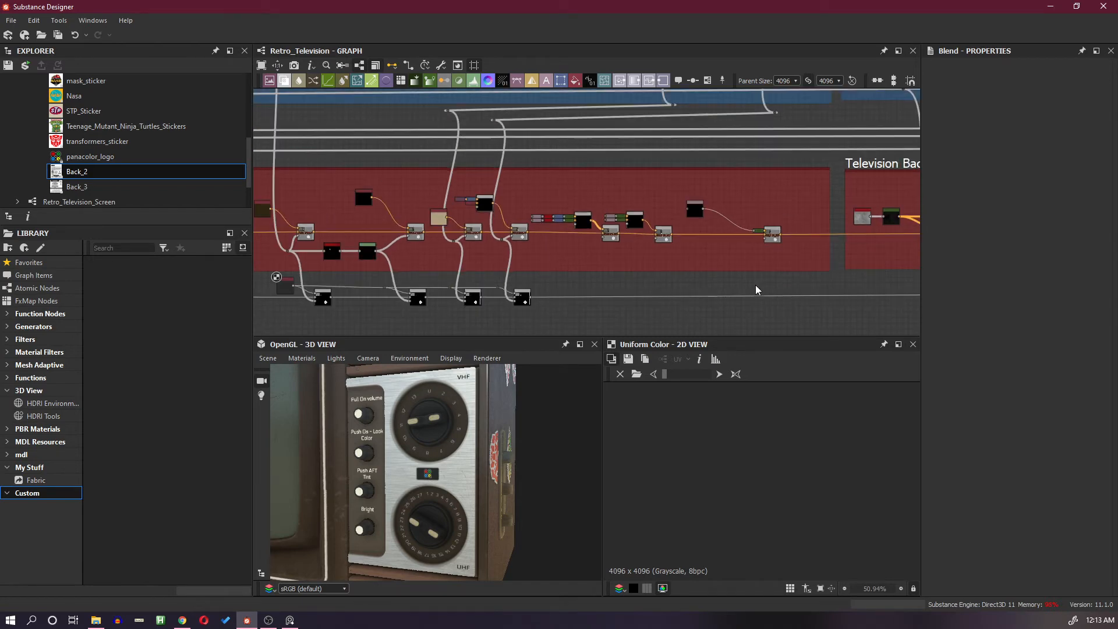
{"action": "middle_click_drag", "start_coordinate": [783, 276], "coordinate": [823, 206]}
{"action": "middle_click_drag", "start_coordinate": [292, 264], "coordinate": [582, 238]}
{"action": "scroll", "coordinate": [584, 242], "scroll_direction": "down", "scroll_amount": 2}
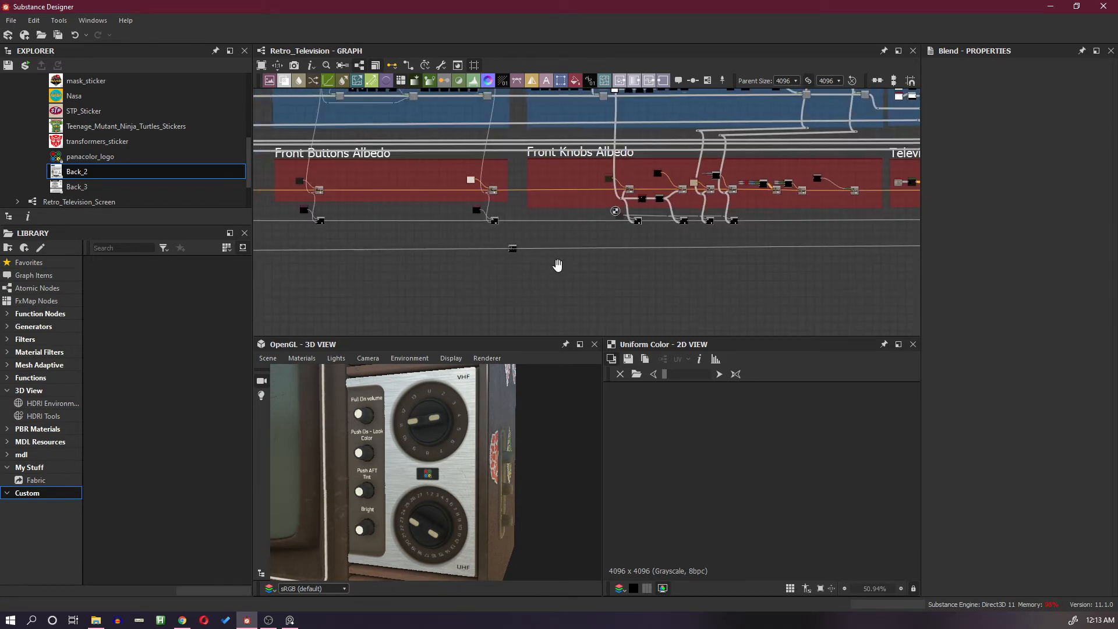
{"action": "middle_click_drag", "start_coordinate": [475, 244], "coordinate": [522, 246]}
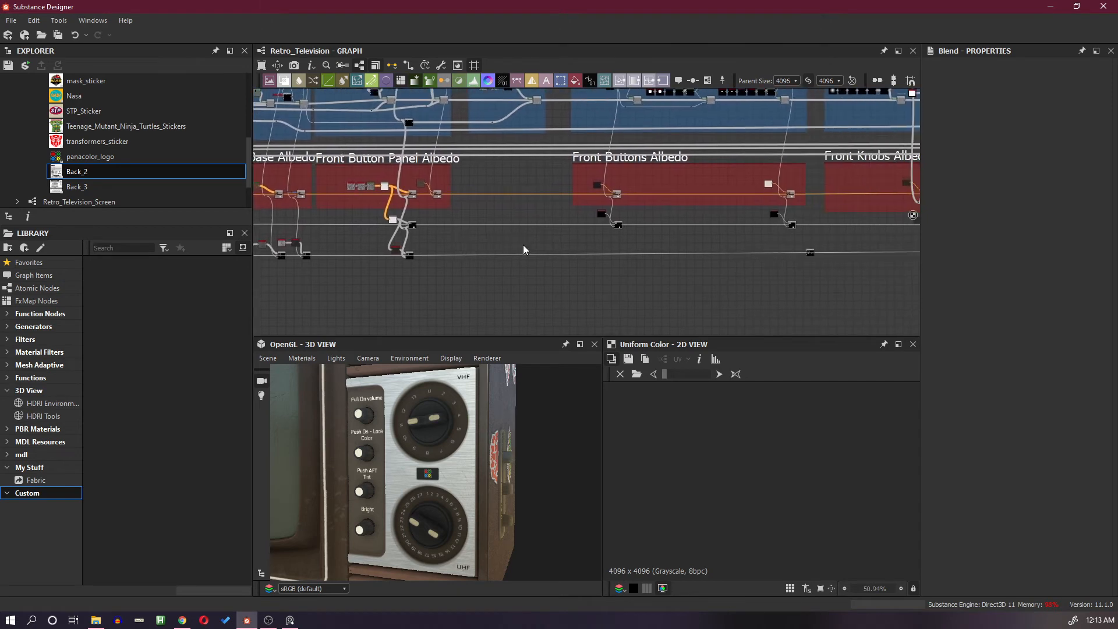
{"action": "middle_click_drag", "start_coordinate": [703, 246], "coordinate": [637, 251]}
{"action": "scroll", "coordinate": [638, 250], "scroll_direction": "up", "scroll_amount": 2}
{"action": "scroll", "coordinate": [546, 243], "scroll_direction": "up", "scroll_amount": 1}
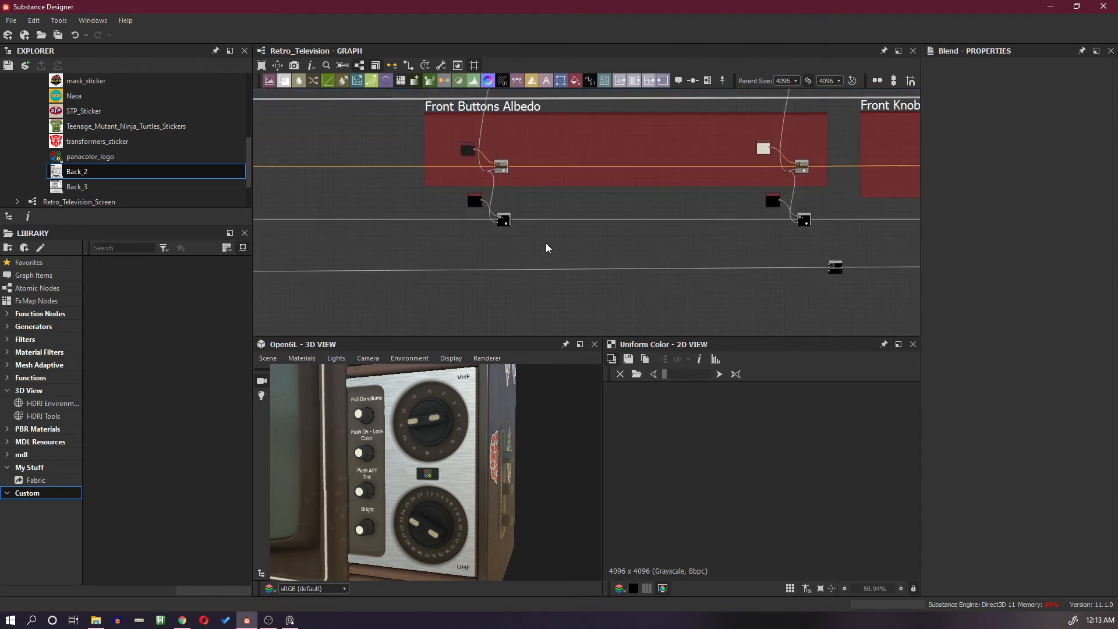
{"action": "key", "text": "space"}
{"action": "key", "text": "Escape"}
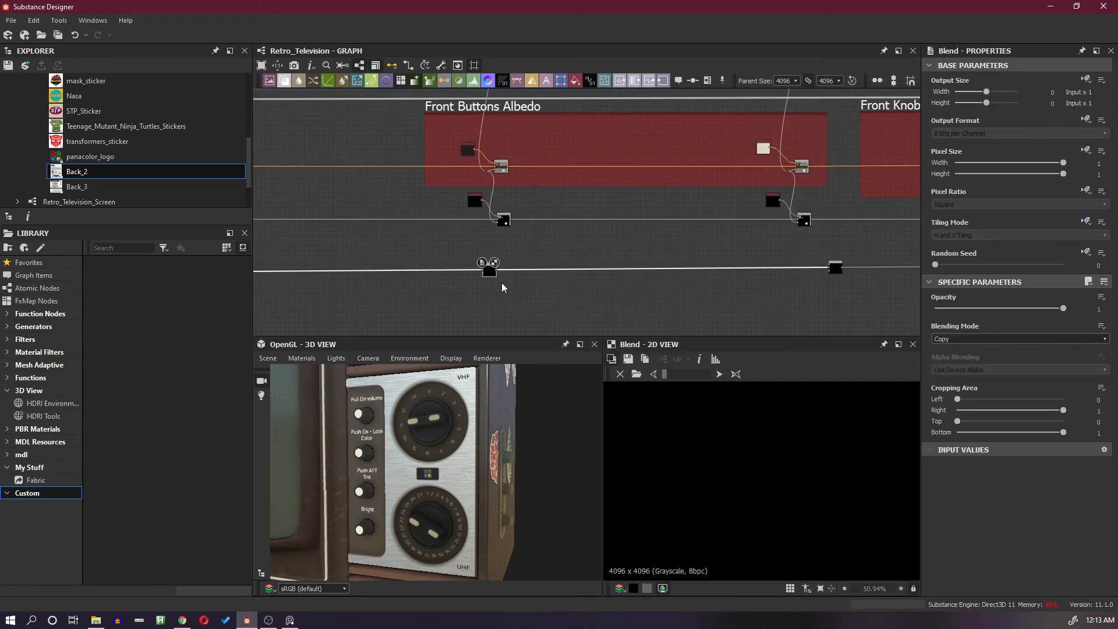
{"action": "left_click", "coordinate": [485, 274]}
{"action": "left_click_drag", "start_coordinate": [484, 273], "coordinate": [501, 273]}
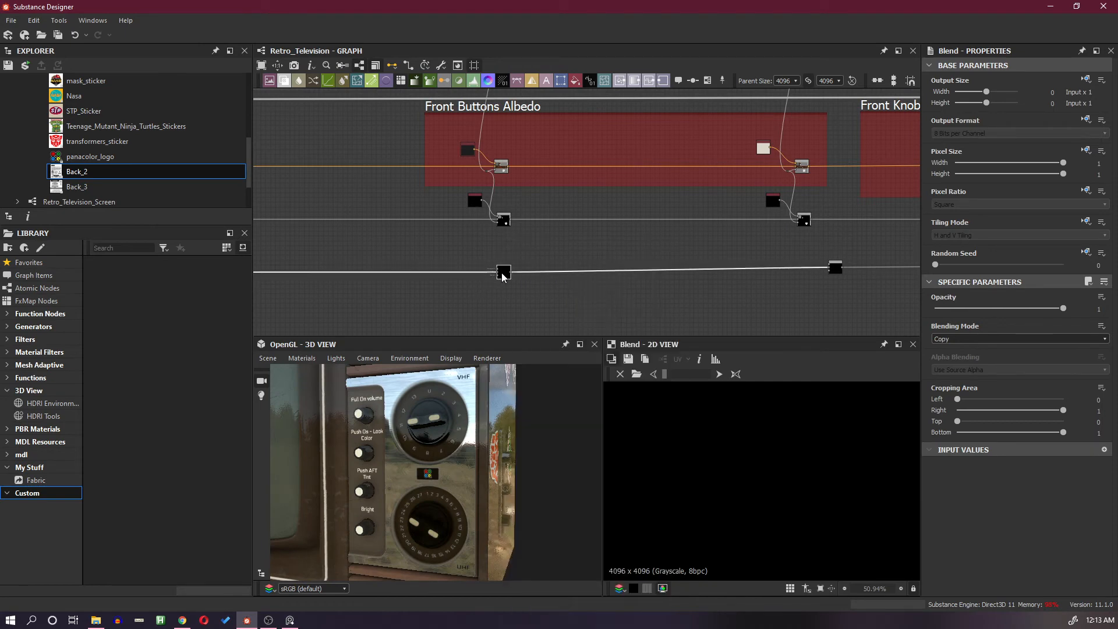
Add a dot node on the first button mask link and connect it to the opacity input of the new Blend below
{"action": "scroll", "coordinate": [475, 272], "scroll_direction": "up", "scroll_amount": 1}
{"action": "scroll", "coordinate": [388, 410], "scroll_direction": "up", "scroll_amount": 2}
{"action": "scroll", "coordinate": [392, 406], "scroll_direction": "up", "scroll_amount": 2}
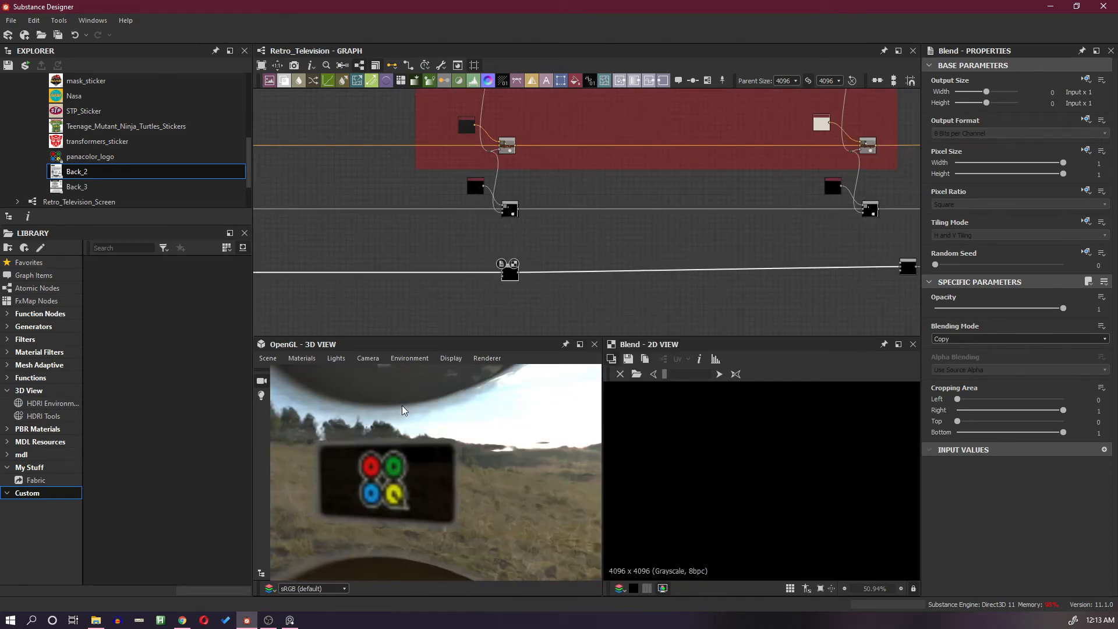
{"action": "scroll", "coordinate": [402, 412], "scroll_direction": "down", "scroll_amount": 3}
{"action": "middle_click_drag", "start_coordinate": [406, 414], "coordinate": [424, 429]}
{"action": "scroll", "coordinate": [425, 428], "scroll_direction": "up", "scroll_amount": 1}
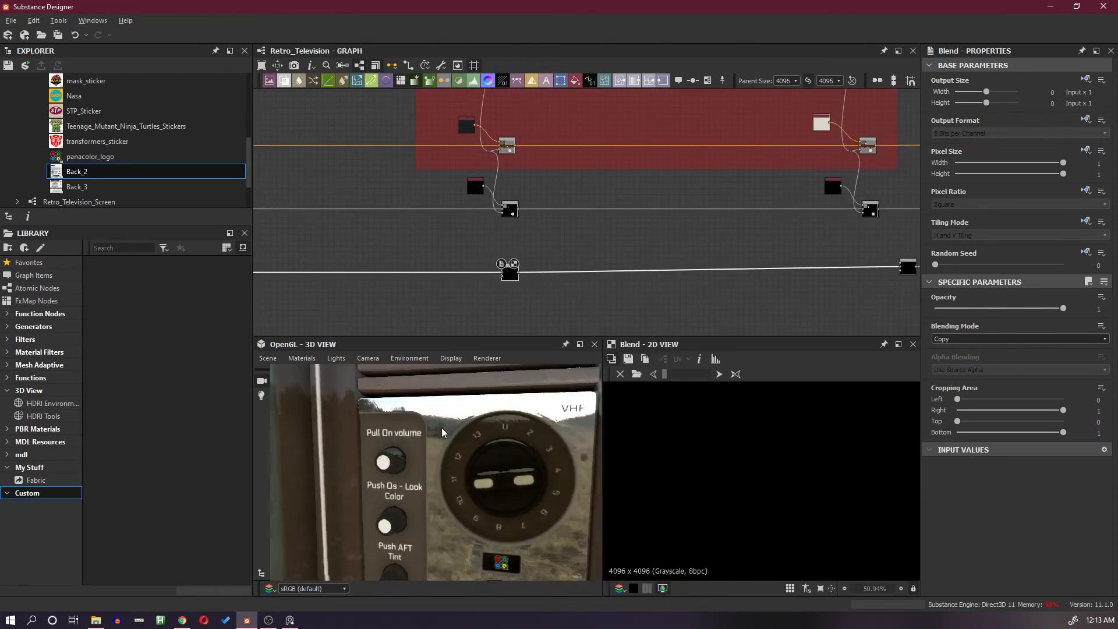
{"action": "scroll", "coordinate": [477, 267], "scroll_direction": "up", "scroll_amount": 2}
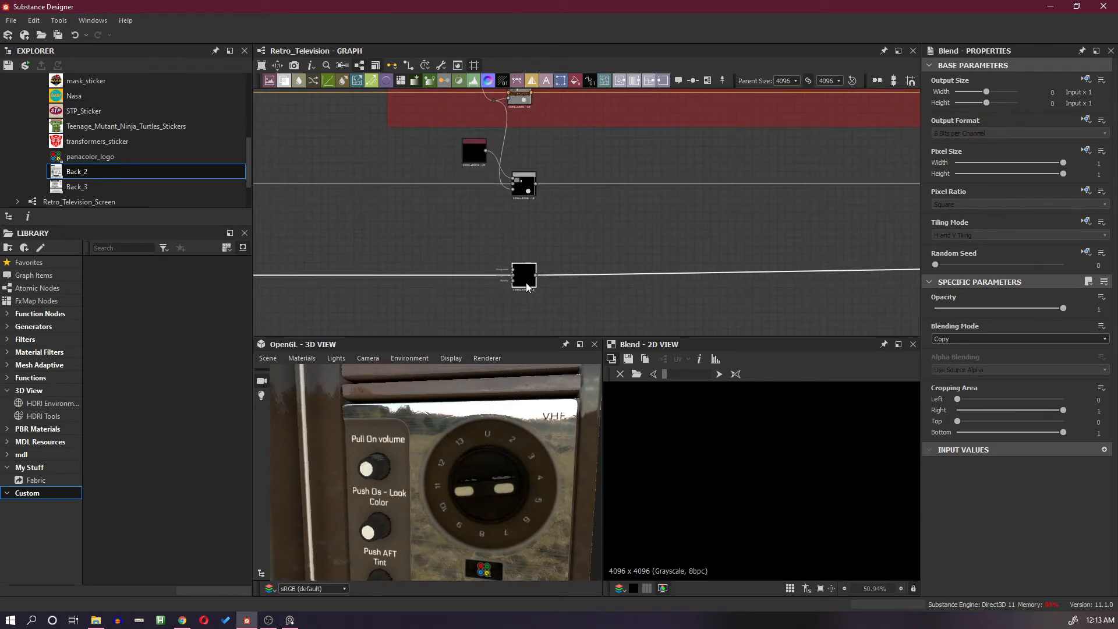
{"action": "left_click", "coordinate": [498, 179]}
{"action": "left_click_drag", "start_coordinate": [494, 193], "coordinate": [513, 279]}
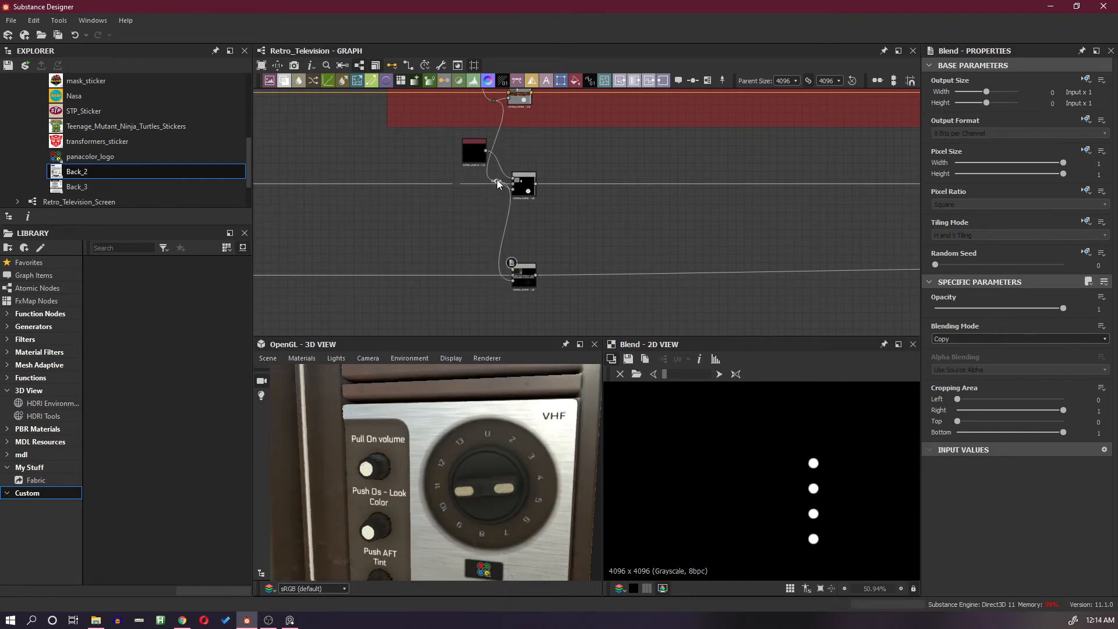
{"action": "left_click_drag", "start_coordinate": [497, 180], "coordinate": [496, 193]}
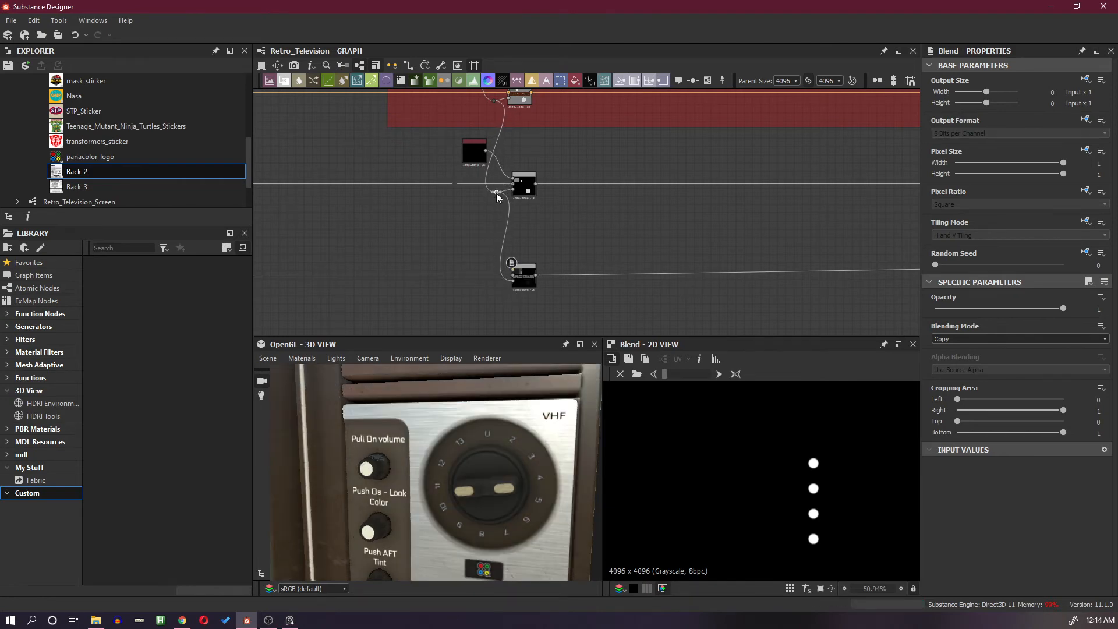
Paste the copied Fractal Sum Base 2 and histogram nodes, connect them to the new Blend's foreground, and preview its output in 2D
{"action": "double_click", "coordinate": [526, 278]}
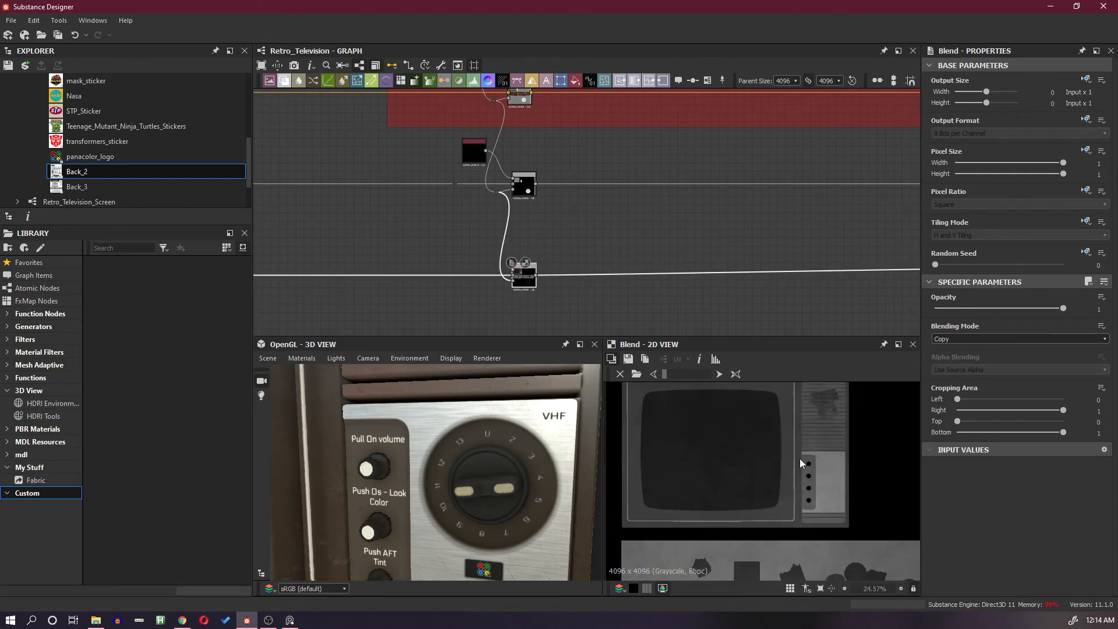
{"action": "scroll", "coordinate": [833, 461], "scroll_direction": "up", "scroll_amount": 3}
{"action": "scroll", "coordinate": [485, 258], "scroll_direction": "up", "scroll_amount": 2}
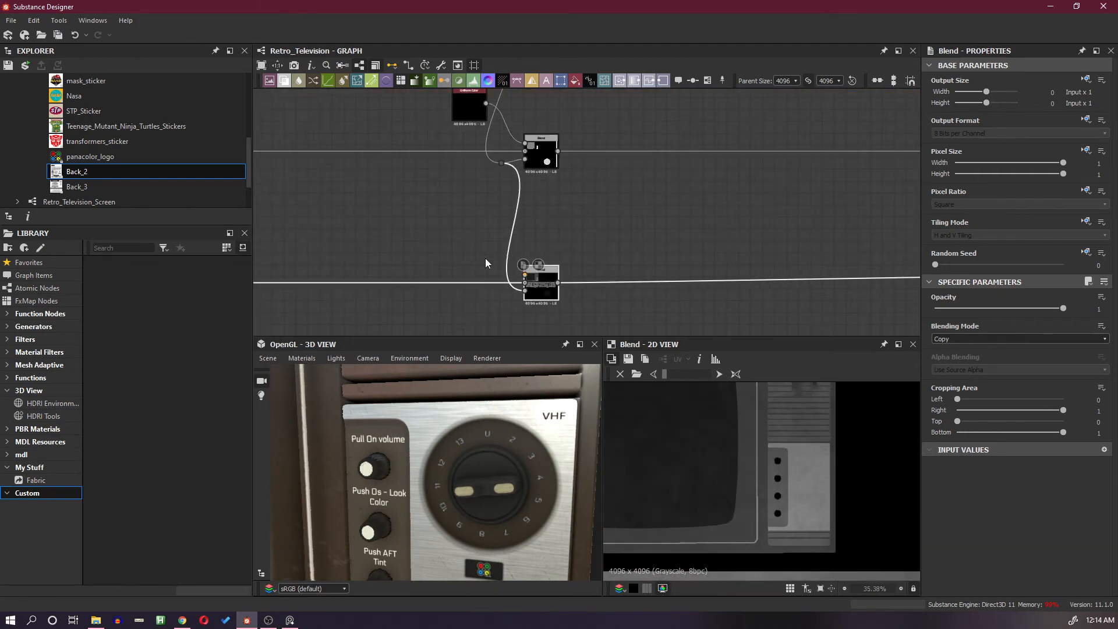
{"action": "scroll", "coordinate": [486, 263], "scroll_direction": "up", "scroll_amount": 1}
{"action": "scroll", "coordinate": [460, 208], "scroll_direction": "down", "scroll_amount": 2}
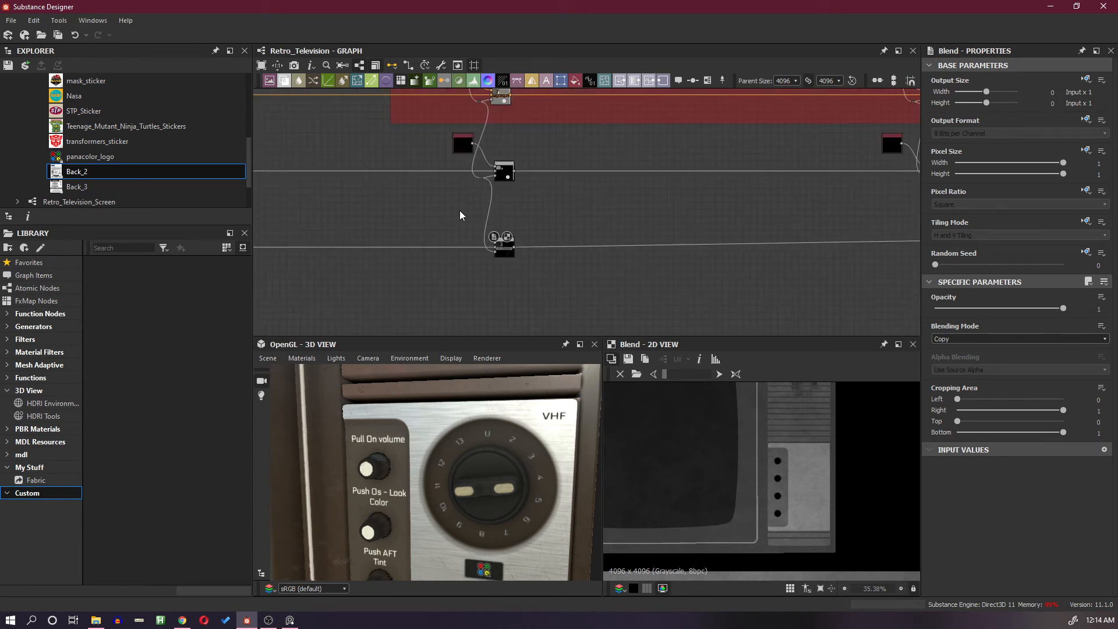
{"action": "key", "text": "ctrl+v"}
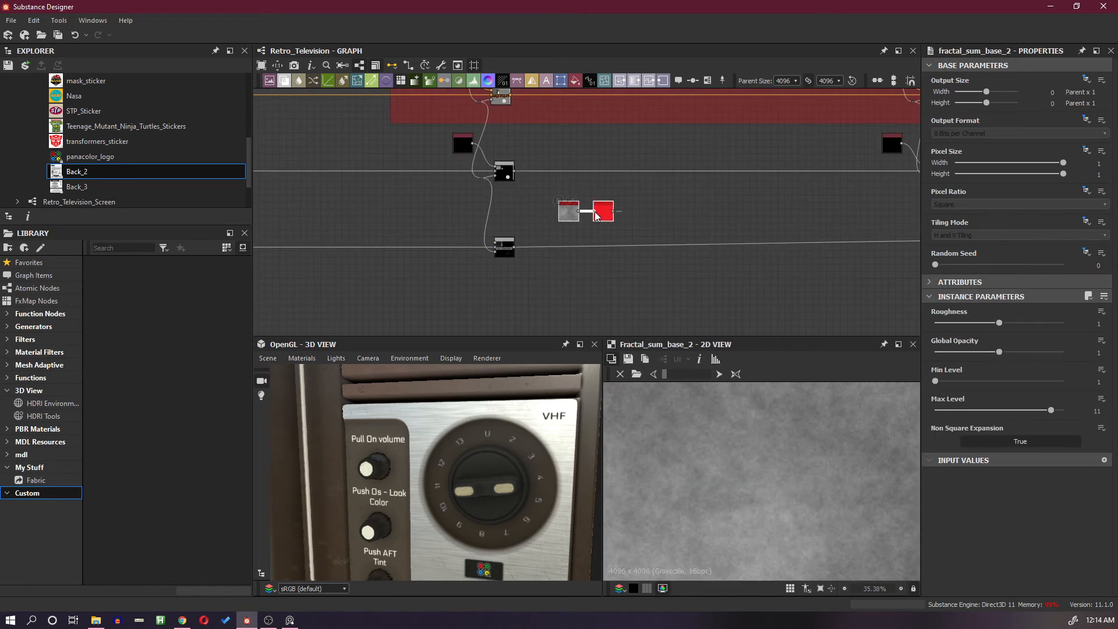
{"action": "left_click_drag", "start_coordinate": [599, 213], "coordinate": [460, 225]}
{"action": "scroll", "coordinate": [463, 225], "scroll_direction": "up", "scroll_amount": 2}
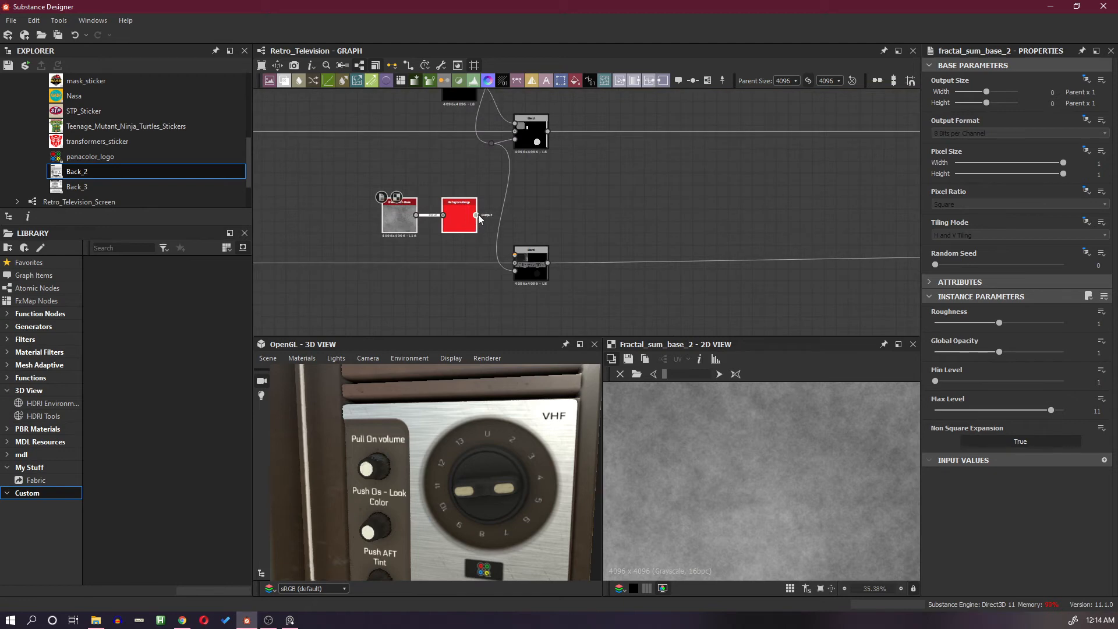
{"action": "left_click_drag", "start_coordinate": [514, 253], "coordinate": [516, 255]}
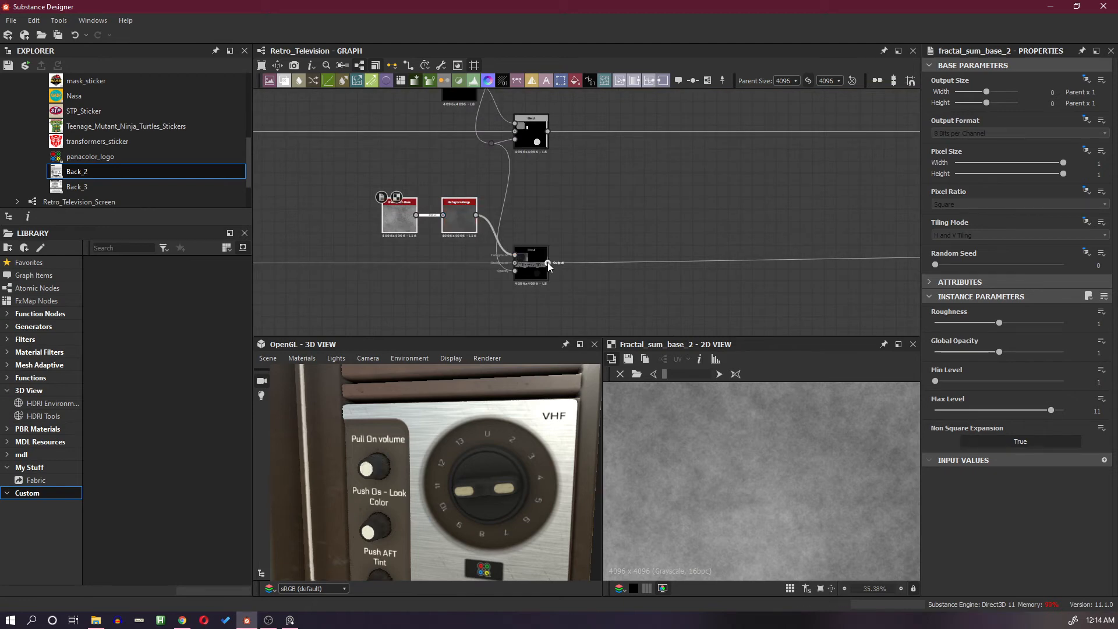
{"action": "double_click", "coordinate": [535, 264]}
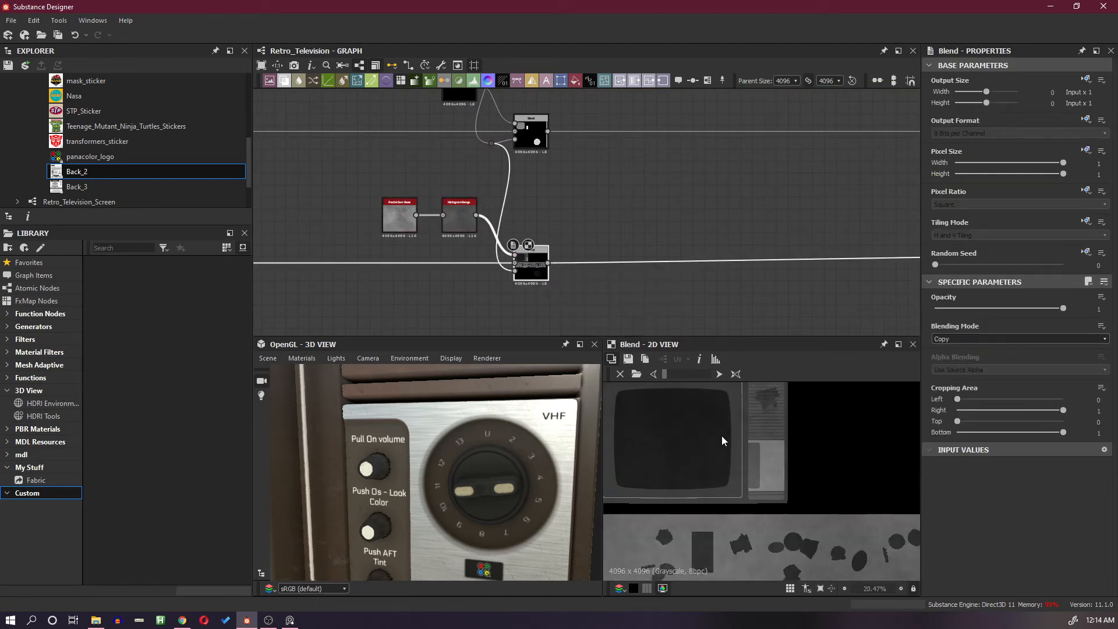
{"action": "scroll", "coordinate": [772, 463], "scroll_direction": "up", "scroll_amount": 2}
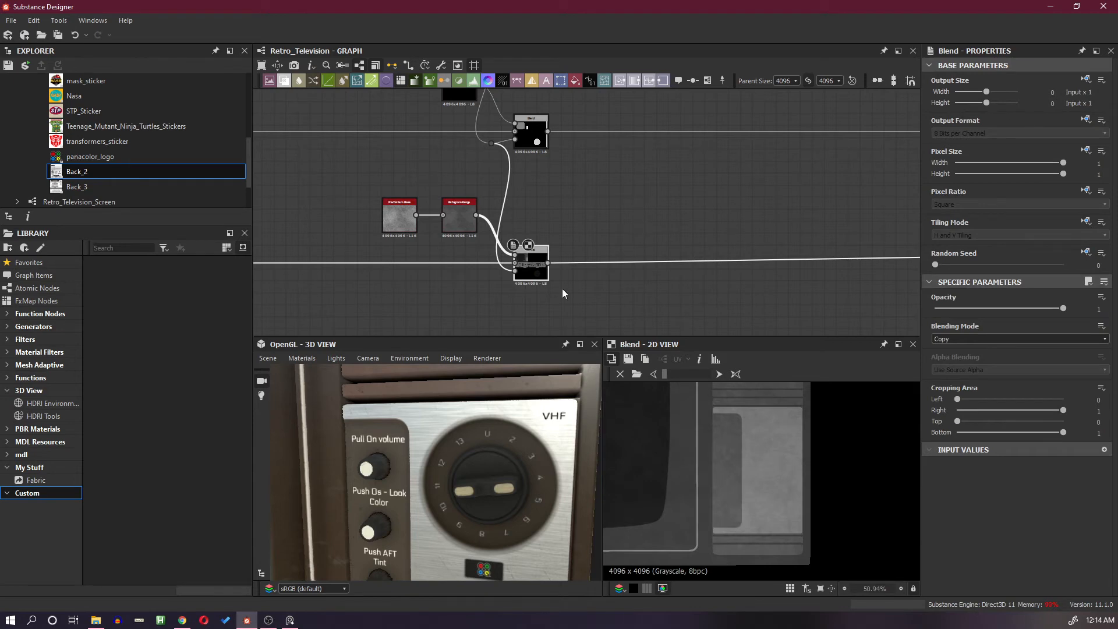
Move the existing lower-row Blend aside and insert another Blend beneath the second blend column of Front Buttons Albedo
{"action": "scroll", "coordinate": [636, 208], "scroll_direction": "down", "scroll_amount": 4}
{"action": "middle_click_drag", "start_coordinate": [707, 216], "coordinate": [486, 238]}
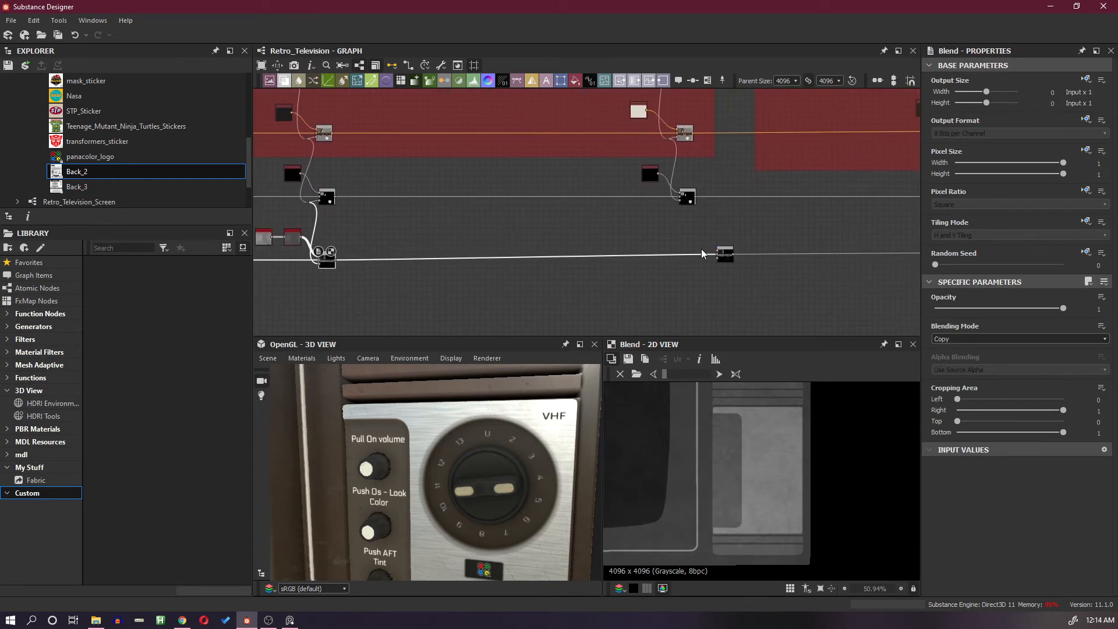
{"action": "scroll", "coordinate": [700, 248], "scroll_direction": "up", "scroll_amount": 1}
{"action": "left_click_drag", "start_coordinate": [666, 235], "coordinate": [862, 272]}
{"action": "key", "text": "space"}
{"action": "left_click", "coordinate": [732, 281]}
{"action": "left_click_drag", "start_coordinate": [489, 265], "coordinate": [685, 269]}
Route the second button mask through a dot into the new Blend's opacity, and connect pasted Fractal Sum Base 2 and histogram nodes to its foreground
{"action": "double_click", "coordinate": [666, 184]}
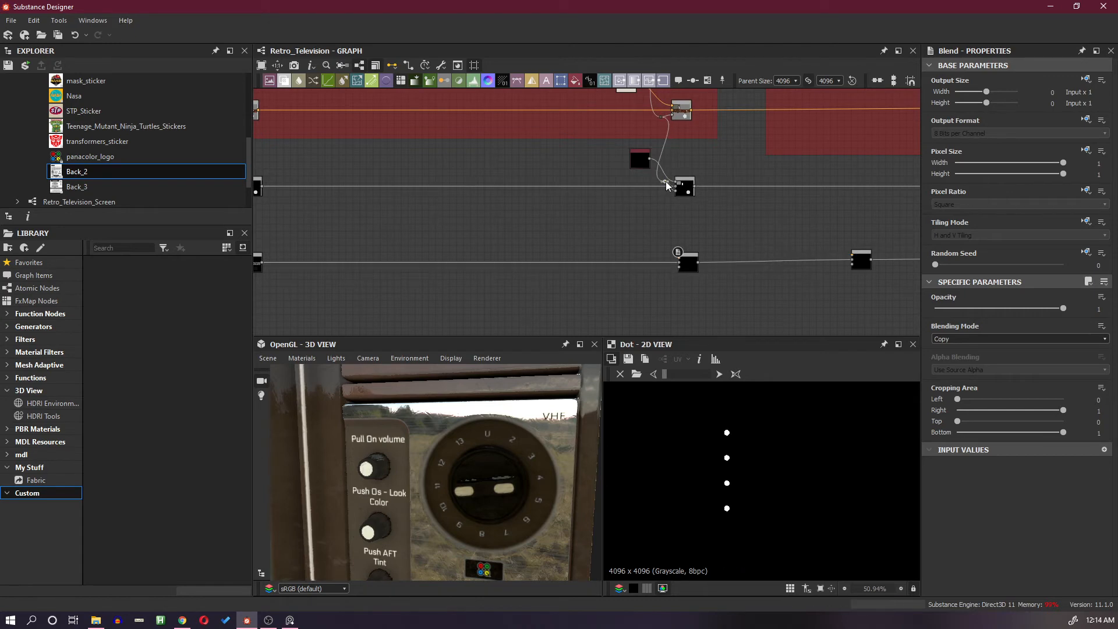
{"action": "left_click", "coordinate": [665, 189], "text": "alt"}
{"action": "left_click_drag", "start_coordinate": [666, 195], "coordinate": [680, 266]}
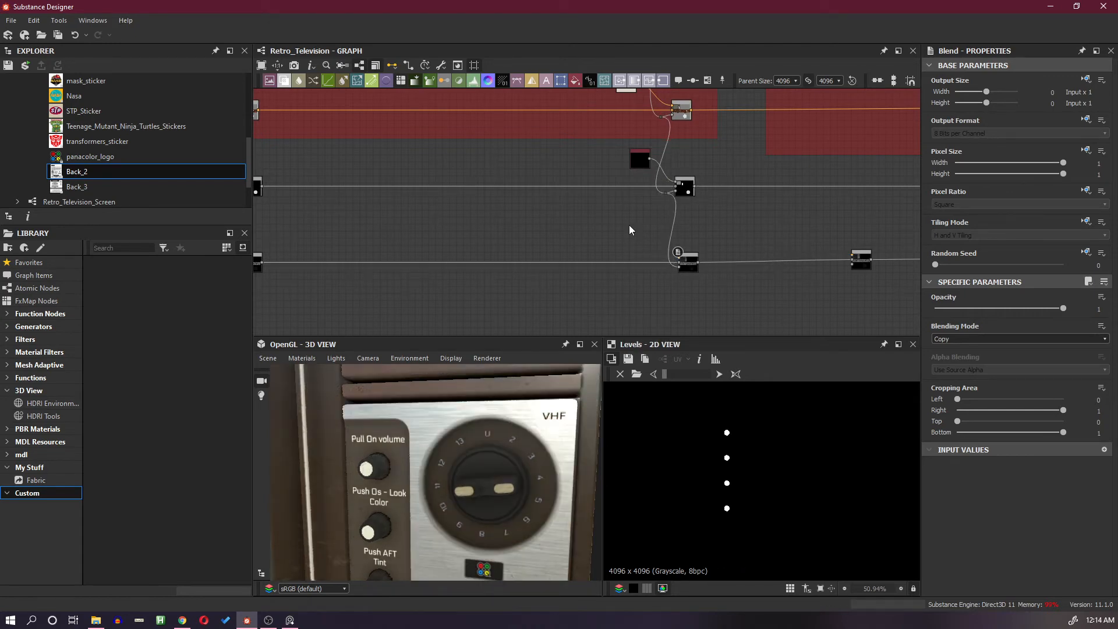
{"action": "key", "text": "ctrl+v"}
{"action": "left_click_drag", "start_coordinate": [614, 211], "coordinate": [690, 263]}
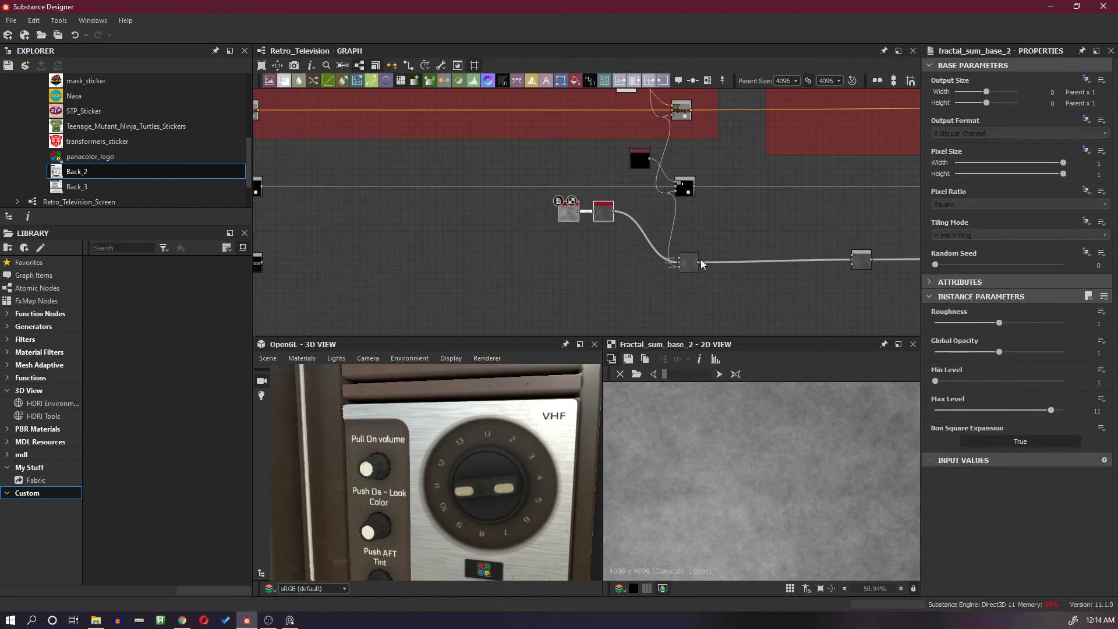
Undo the wrong link, reconnect the histogram node to the second button Blend's foreground, and move the pasted noise pair closer to it
{"action": "key", "text": "ctrl+z"}
{"action": "left_click_drag", "start_coordinate": [615, 216], "coordinate": [686, 262]}
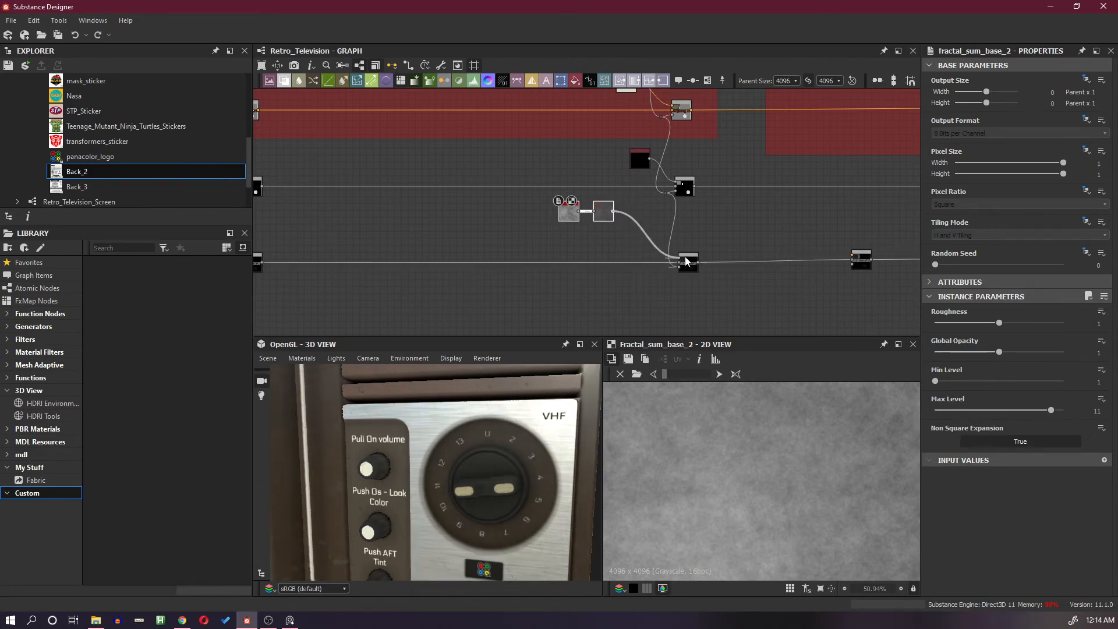
{"action": "left_click_drag", "start_coordinate": [598, 219], "coordinate": [637, 243]}
{"action": "middle_click_drag", "start_coordinate": [484, 508], "coordinate": [536, 441]}
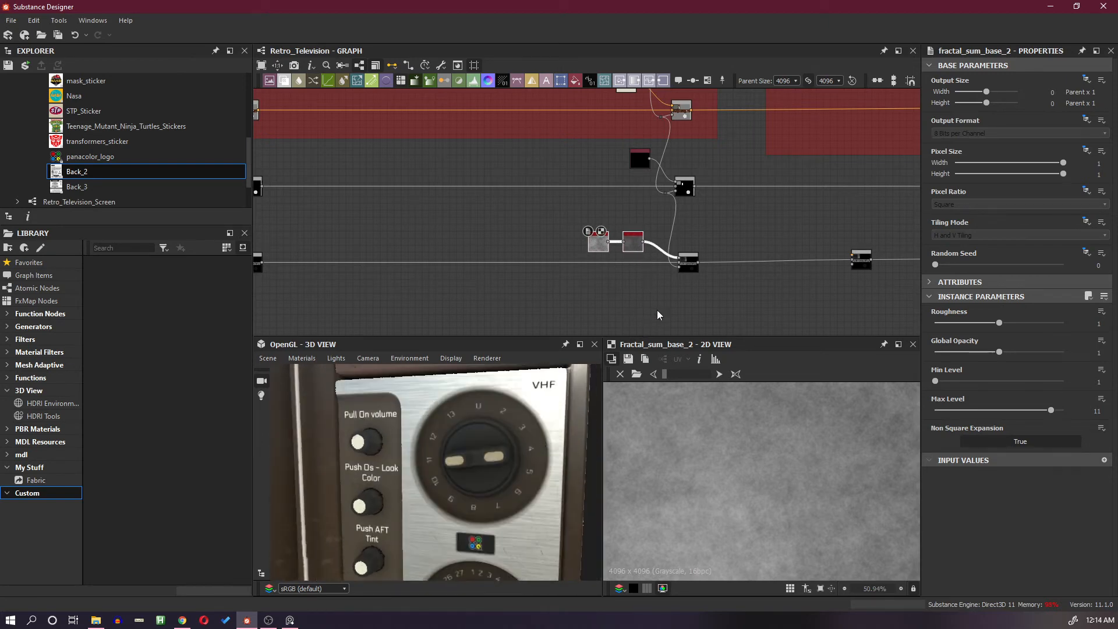
{"action": "left_click", "coordinate": [687, 263]}
{"action": "scroll", "coordinate": [688, 264], "scroll_direction": "up", "scroll_amount": 1}
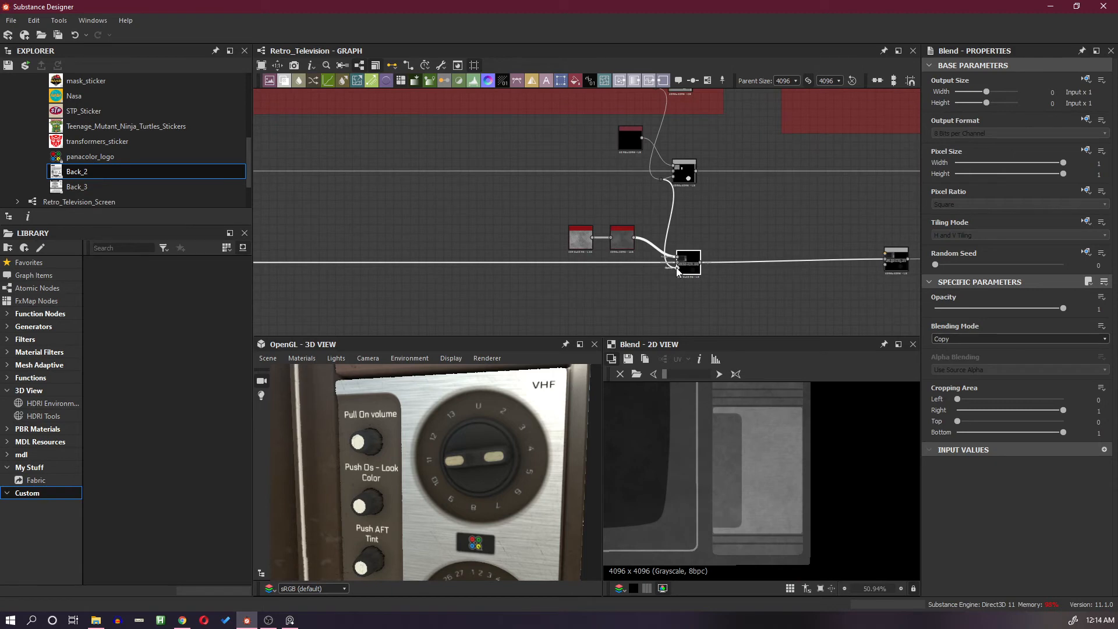
{"action": "double_click", "coordinate": [676, 268]}
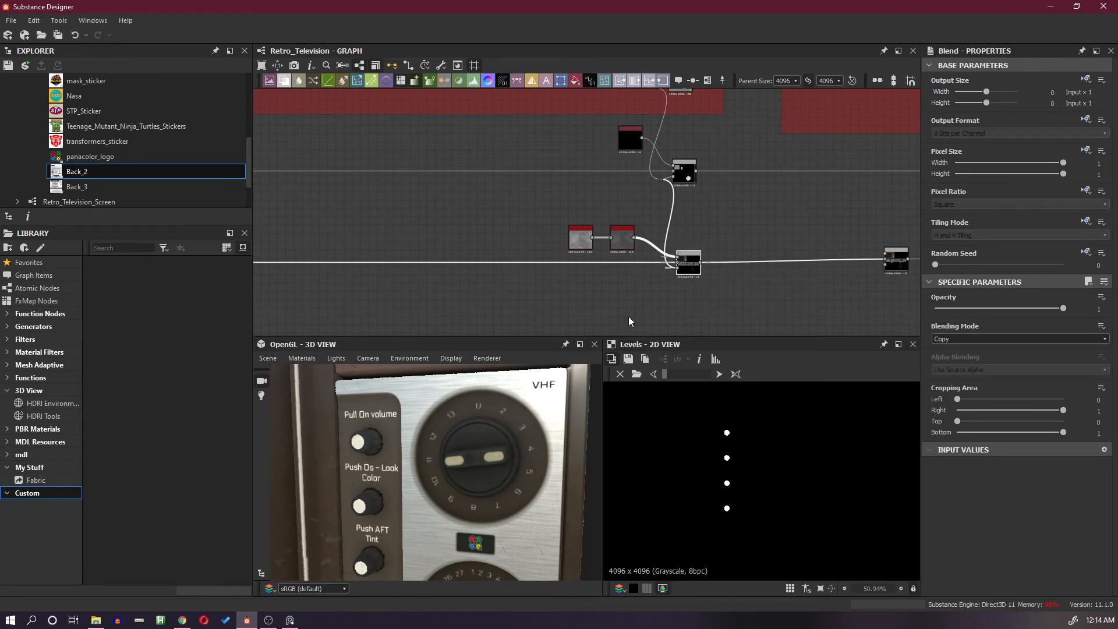
Move the end Blend of the lower row further along and insert a Blend beneath the first blend column of Front Knobs Albedo
{"action": "scroll", "coordinate": [687, 256], "scroll_direction": "down", "scroll_amount": 2}
{"action": "scroll", "coordinate": [708, 250], "scroll_direction": "up", "scroll_amount": 1}
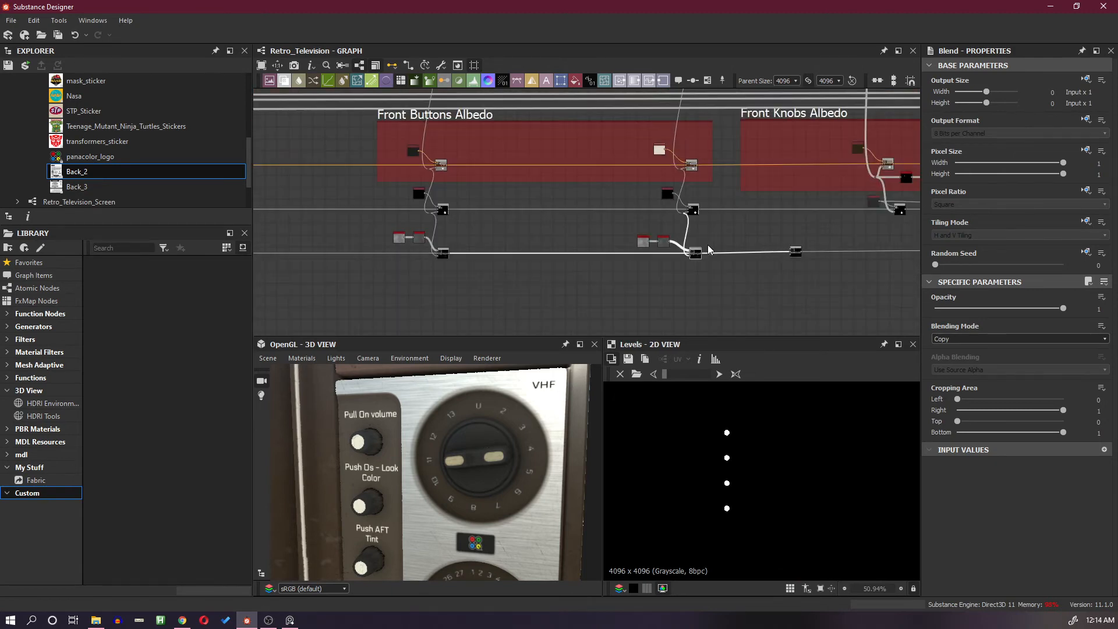
{"action": "middle_click_drag", "start_coordinate": [796, 235], "coordinate": [540, 276]}
{"action": "left_click_drag", "start_coordinate": [539, 295], "coordinate": [831, 293]}
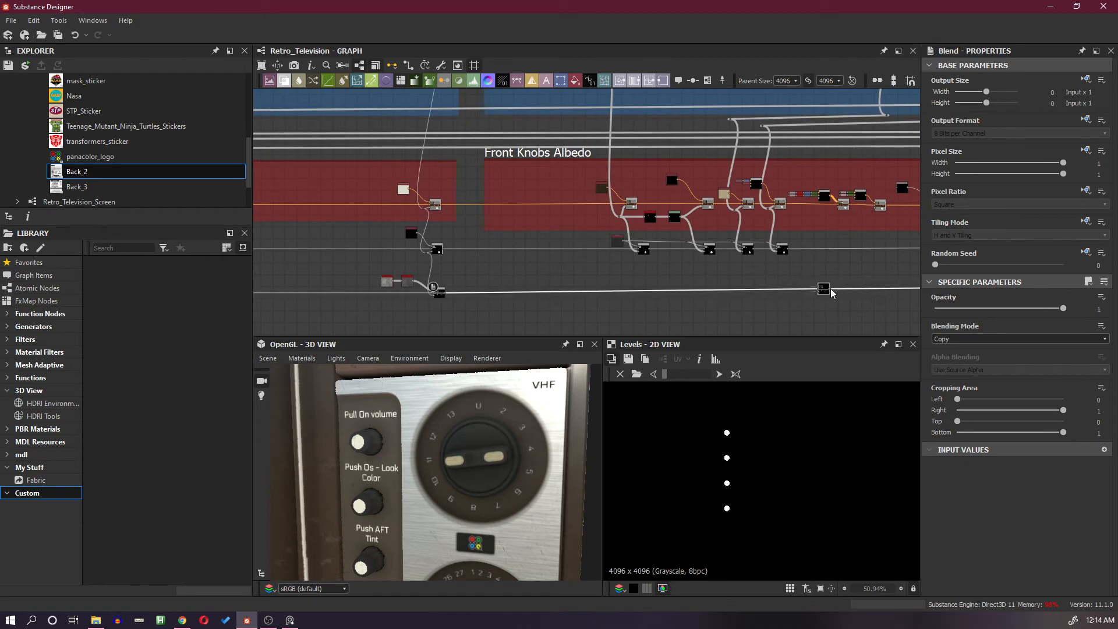
{"action": "key", "text": "space"}
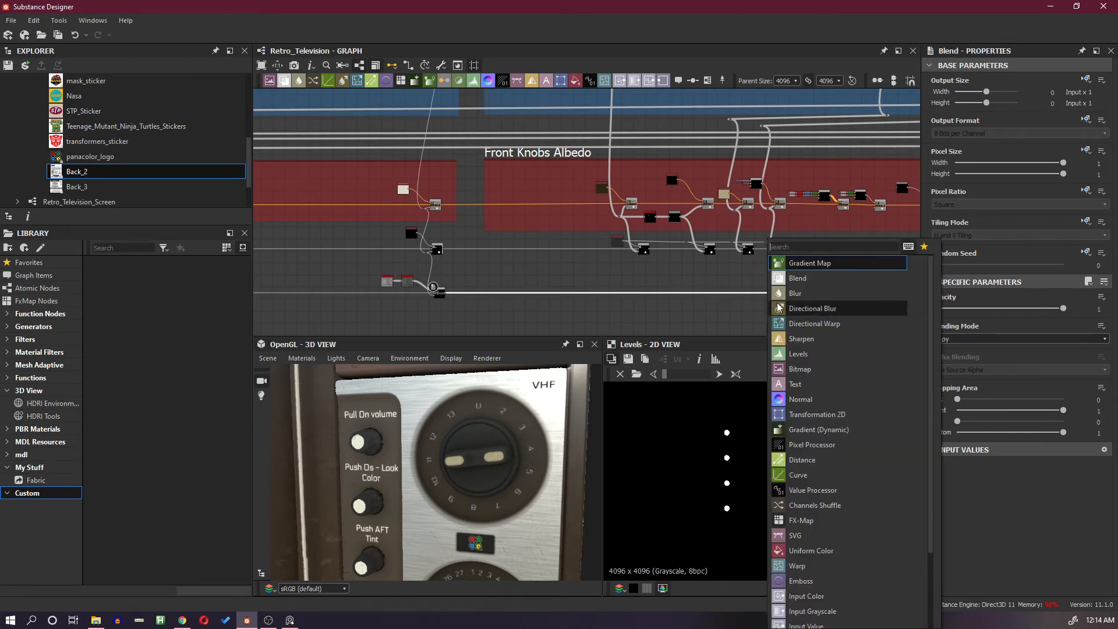
{"action": "left_click", "coordinate": [808, 281]}
{"action": "scroll", "coordinate": [651, 275], "scroll_direction": "up", "scroll_amount": 2}
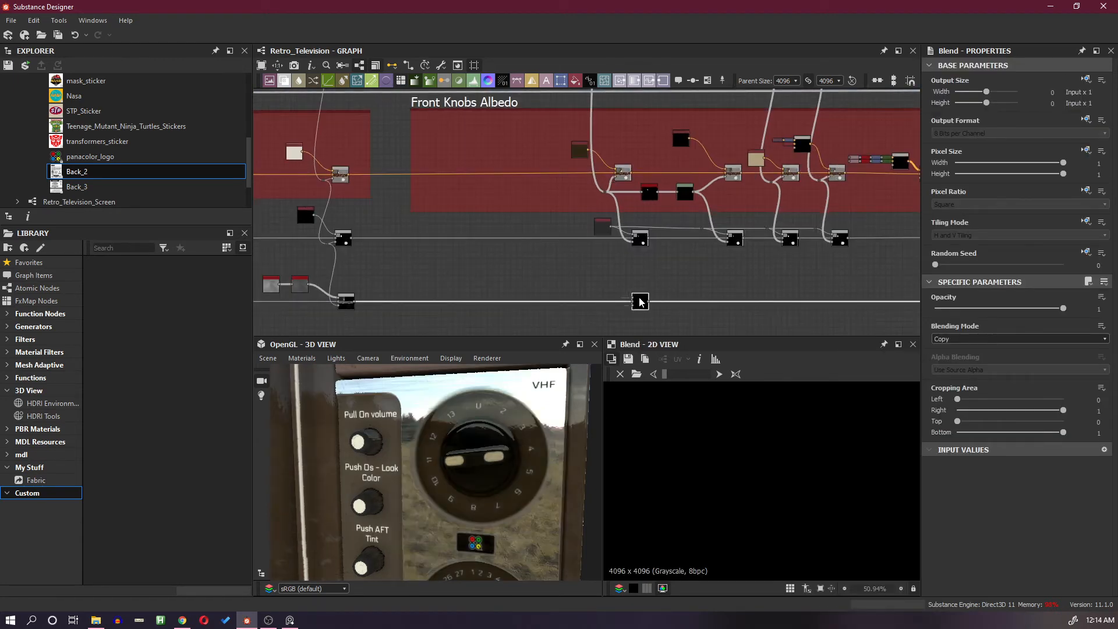
Add a dot node on the first knob mask link and connect it to the opacity input of the new Blend below
{"action": "scroll", "coordinate": [618, 251], "scroll_direction": "up", "scroll_amount": 3}
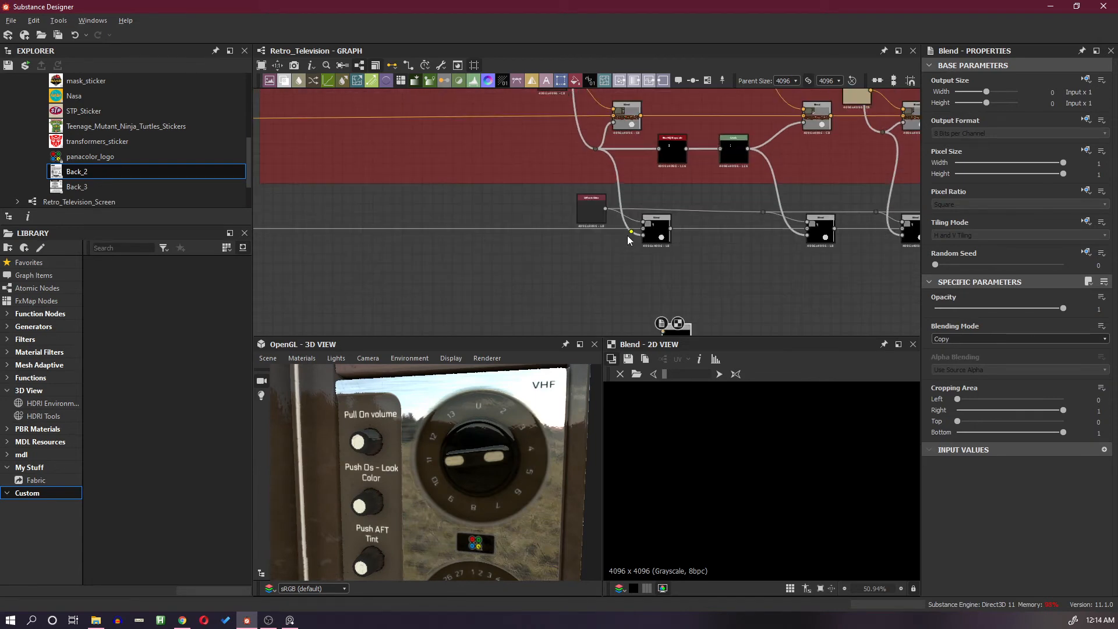
{"action": "left_click", "coordinate": [629, 233], "text": "alt"}
{"action": "left_click_drag", "start_coordinate": [630, 233], "coordinate": [626, 239]}
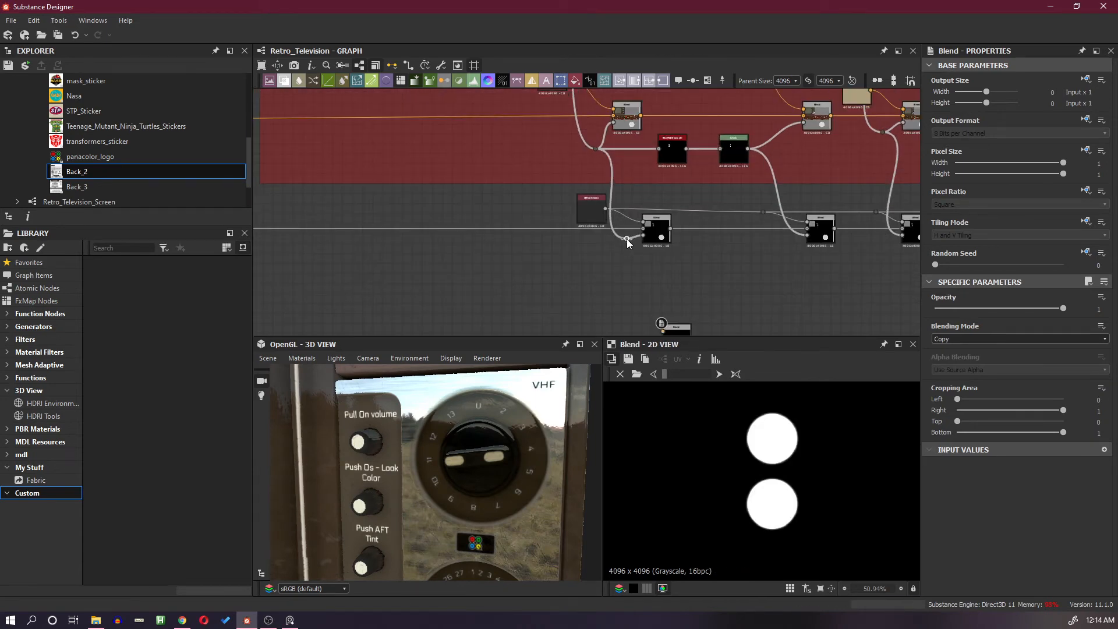
{"action": "middle_click_drag", "start_coordinate": [626, 239], "coordinate": [621, 191]}
{"action": "left_click_drag", "start_coordinate": [626, 192], "coordinate": [560, 164]}
Paste the Fractal Sum Base 2 and Histogram Range nodes, connect them to the first knob Blend's foreground, and compare its mask with the 3D model
{"action": "left_click", "coordinate": [575, 249]}
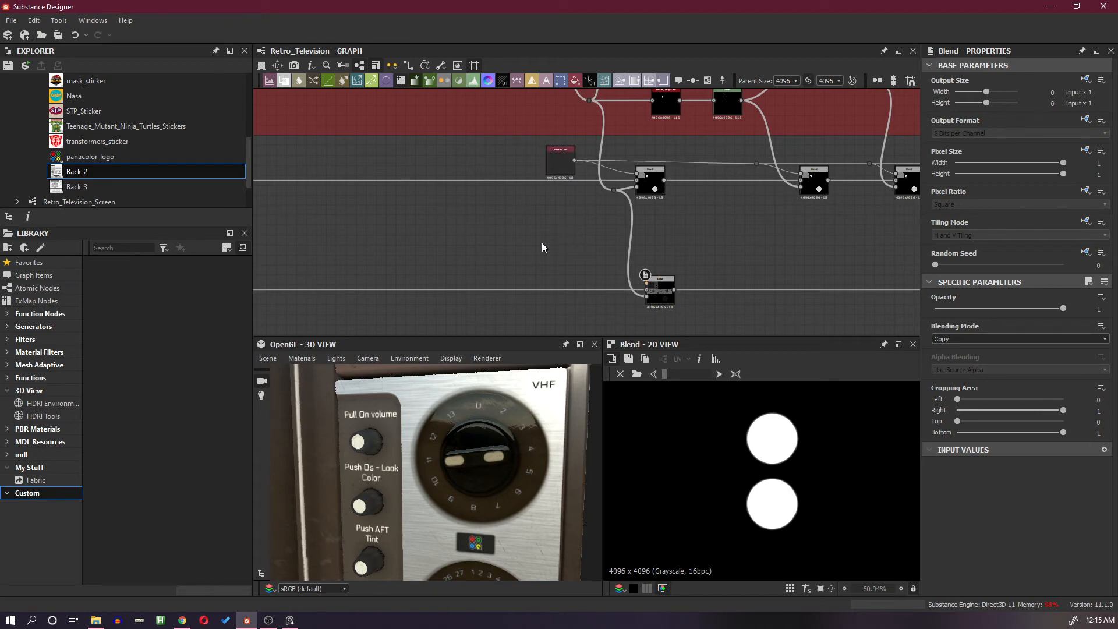
{"action": "key", "text": "ctrl+v"}
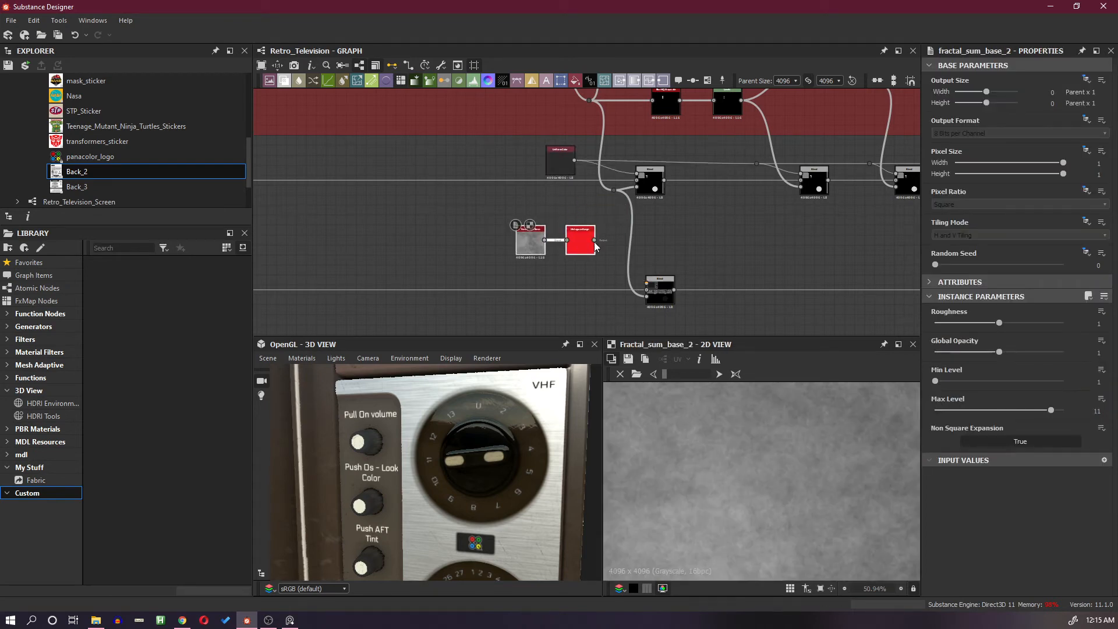
{"action": "left_click_drag", "start_coordinate": [594, 243], "coordinate": [647, 283]}
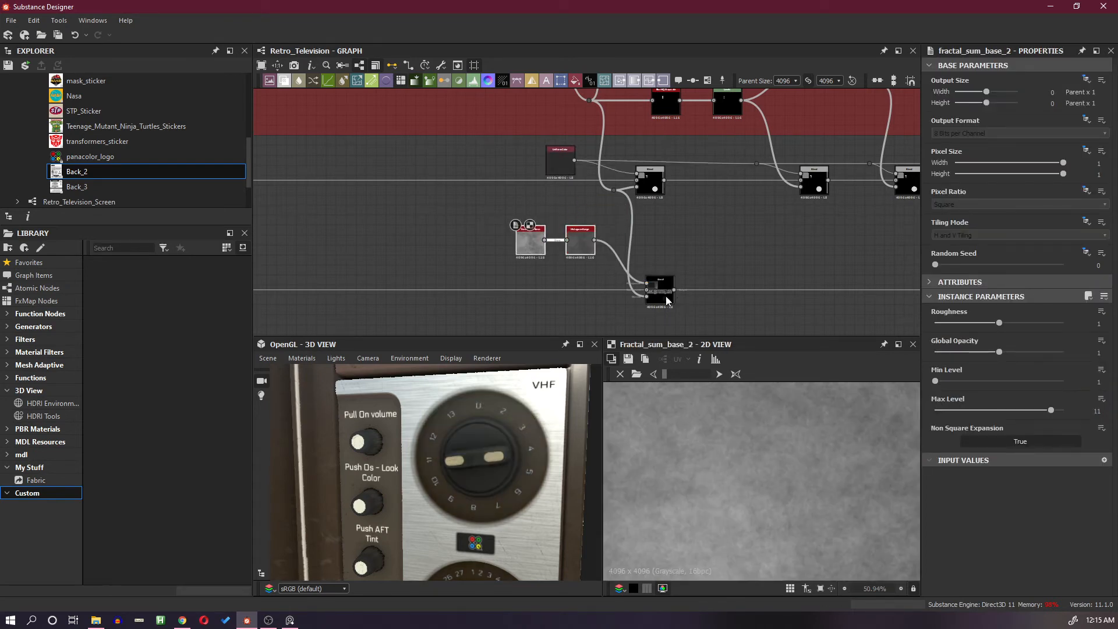
{"action": "scroll", "coordinate": [659, 296], "scroll_direction": "up", "scroll_amount": 2}
{"action": "left_click", "coordinate": [659, 296]}
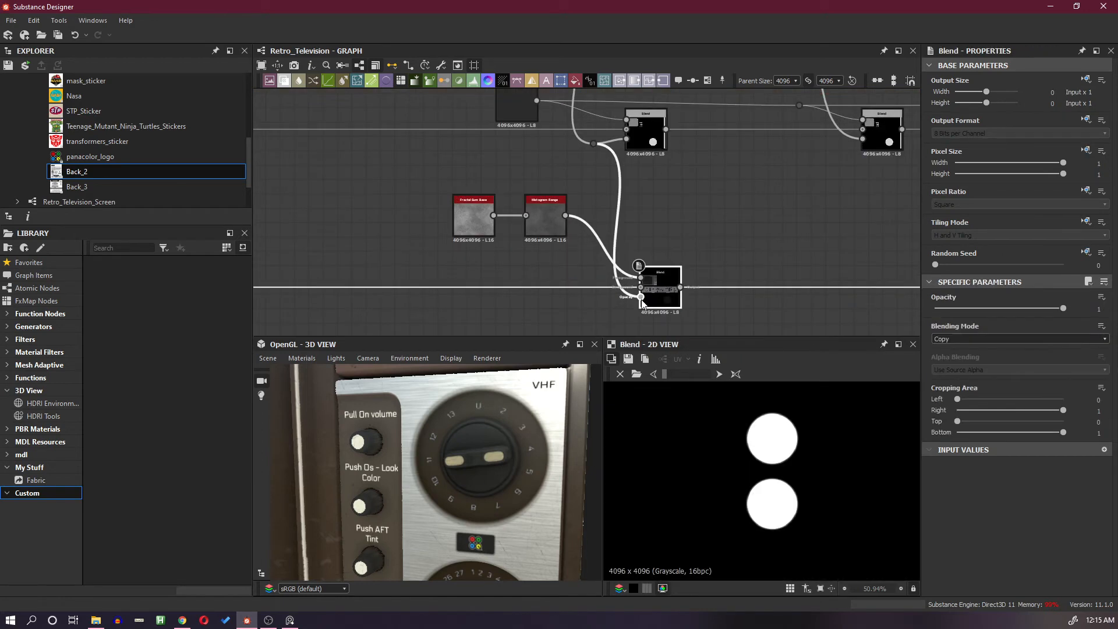
{"action": "left_click_drag", "start_coordinate": [574, 446], "coordinate": [500, 449]}
{"action": "scroll", "coordinate": [498, 396], "scroll_direction": "up", "scroll_amount": 5}
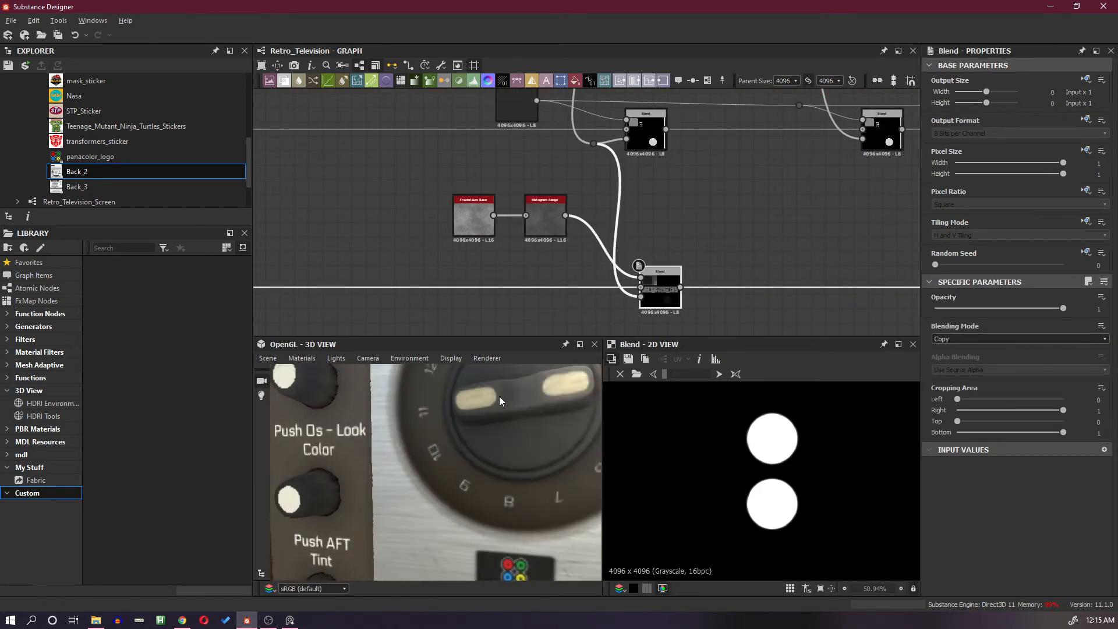
{"action": "scroll", "coordinate": [510, 400], "scroll_direction": "down", "scroll_amount": 6}
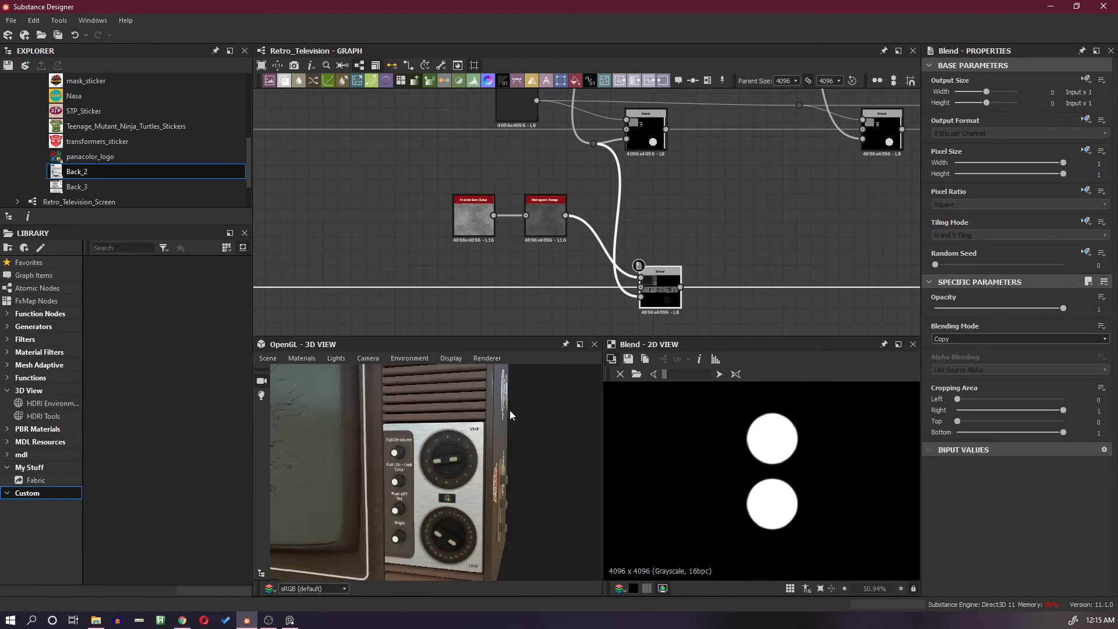
Insert another Blend on the lower row and align it beneath the second blend column of Front Knobs Albedo
{"action": "scroll", "coordinate": [645, 273], "scroll_direction": "down", "scroll_amount": 4}
{"action": "middle_click_drag", "start_coordinate": [732, 237], "coordinate": [567, 254]}
{"action": "scroll", "coordinate": [593, 266], "scroll_direction": "up", "scroll_amount": 2}
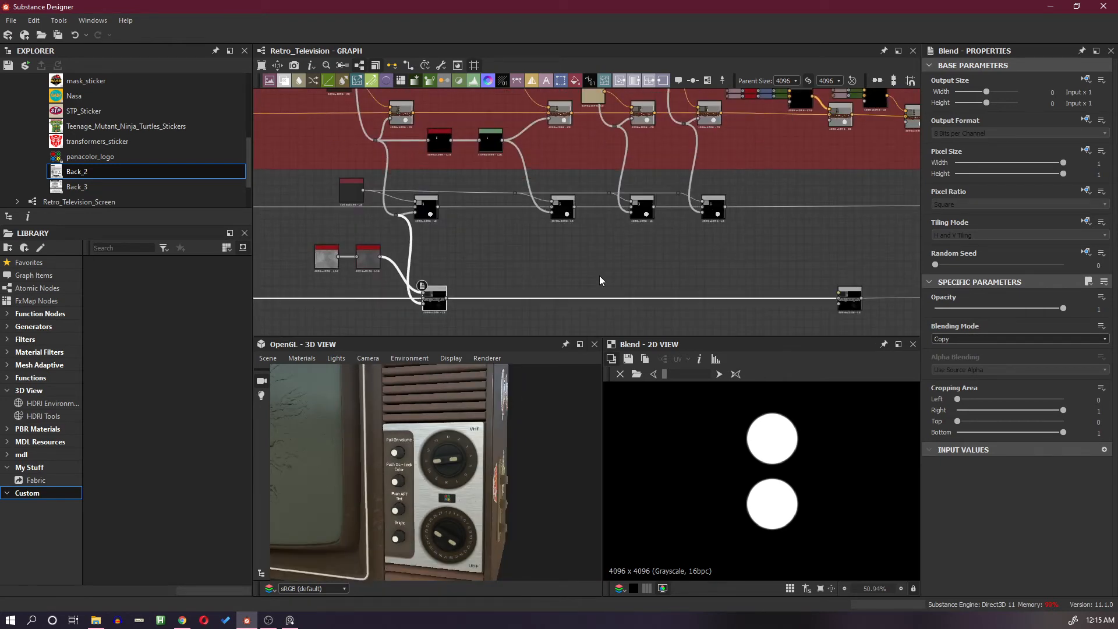
{"action": "key", "text": "space"}
{"action": "left_click", "coordinate": [670, 279]}
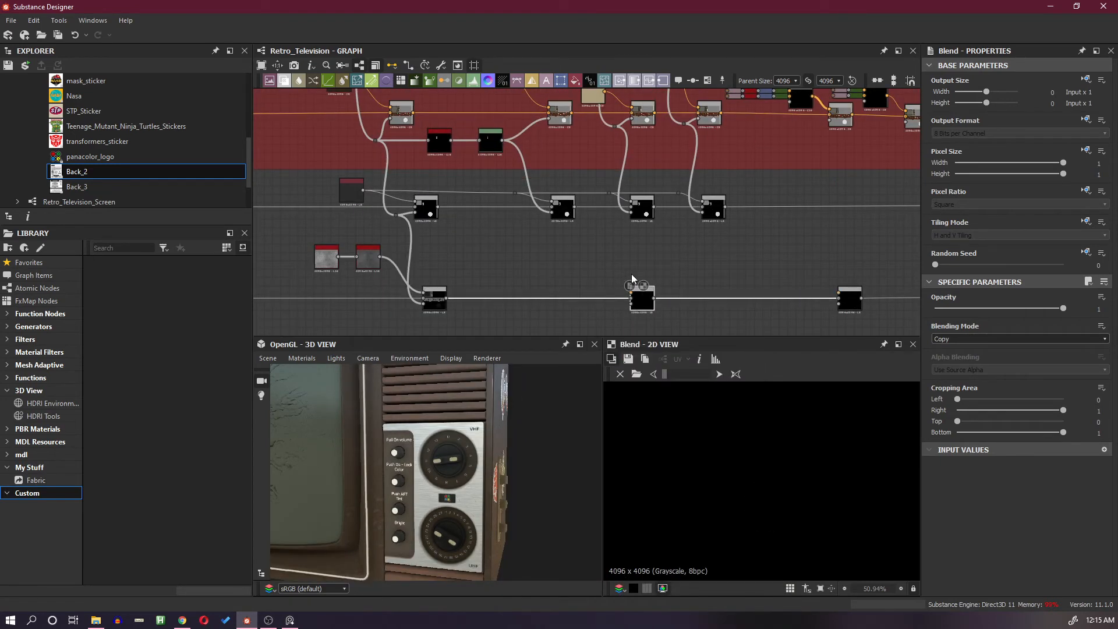
{"action": "middle_click_drag", "start_coordinate": [516, 271], "coordinate": [627, 257]}
{"action": "scroll", "coordinate": [672, 251], "scroll_direction": "up", "scroll_amount": 1}
{"action": "left_click_drag", "start_coordinate": [773, 295], "coordinate": [684, 296]}
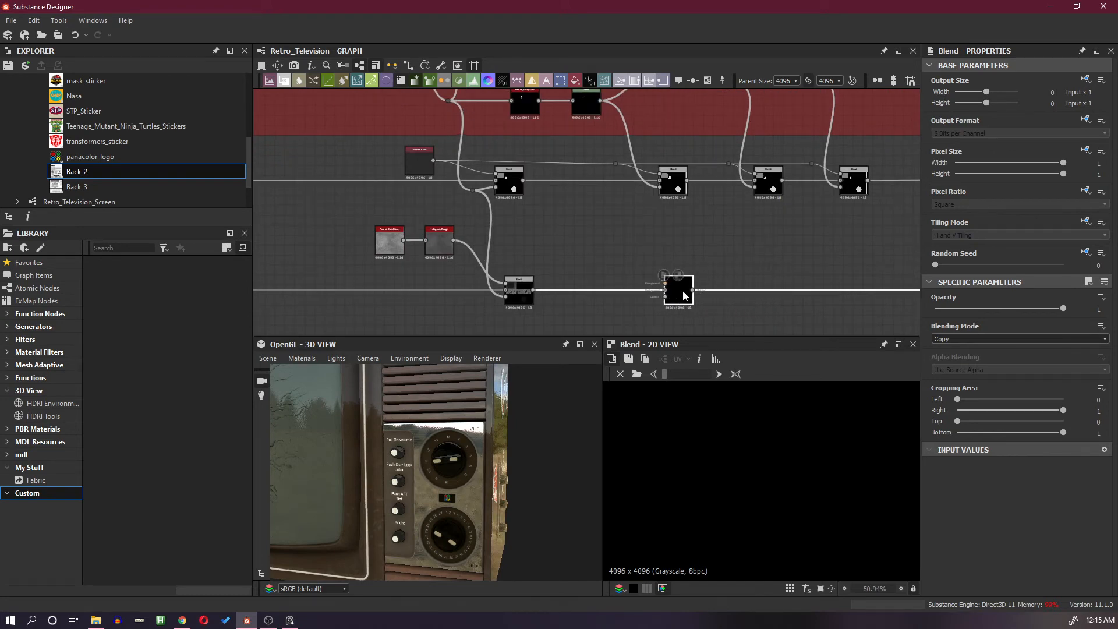
Route the second knob mask through a dot into the new Blend's opacity, and connect pasted Fractal Sum Base 2 and Histogram Range nodes to its foreground
{"action": "left_click", "coordinate": [645, 186], "text": "alt"}
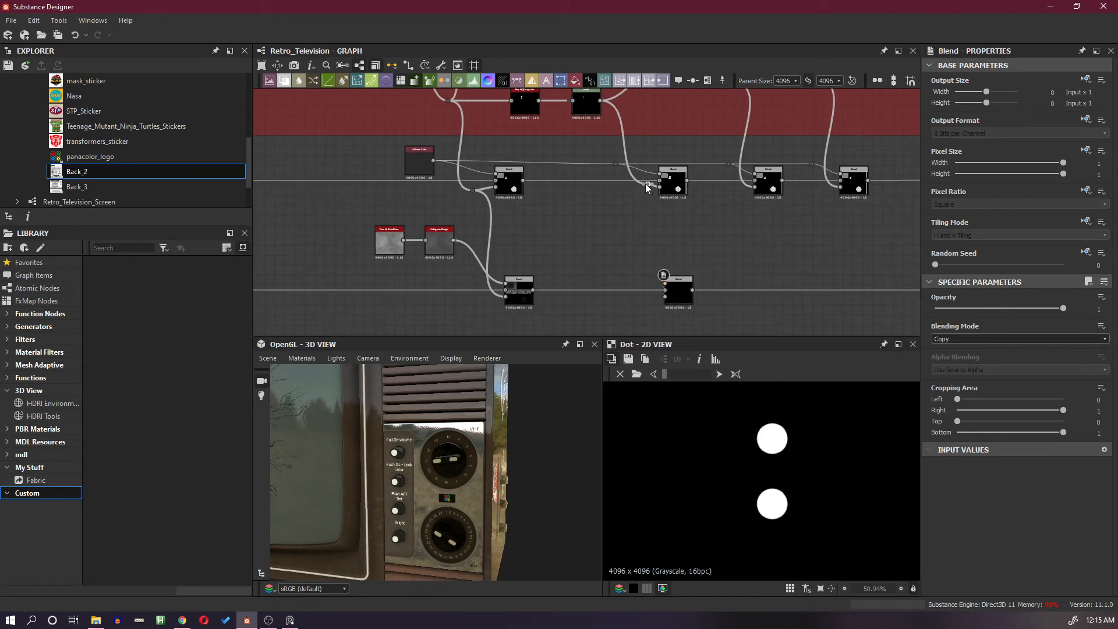
{"action": "left_click_drag", "start_coordinate": [645, 187], "coordinate": [666, 297]}
{"action": "key", "text": "ctrl+v"}
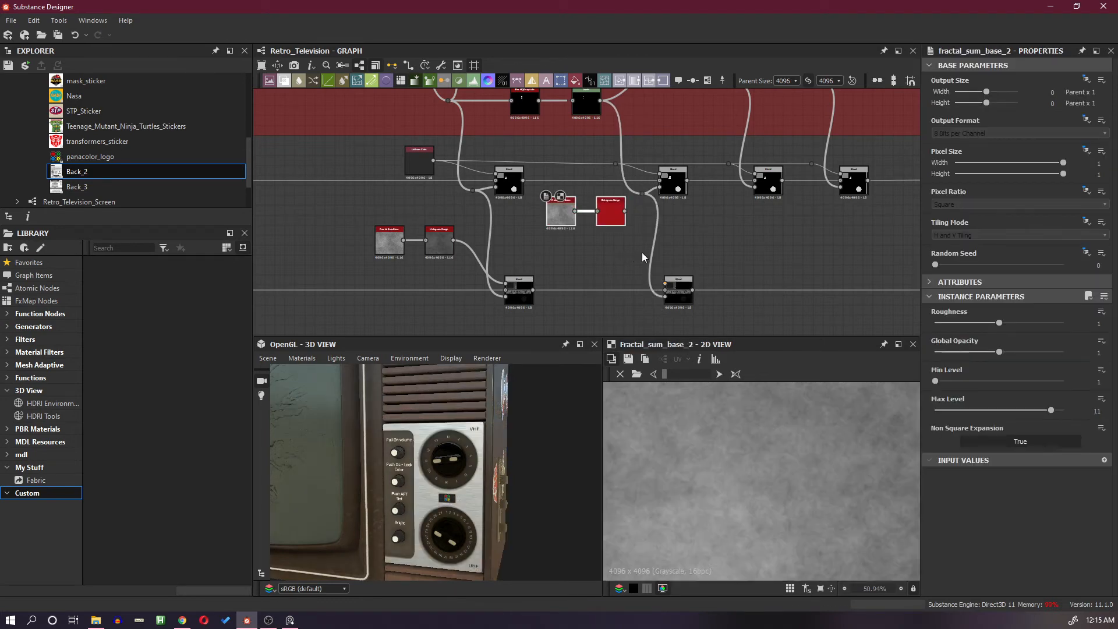
{"action": "left_click_drag", "start_coordinate": [626, 252], "coordinate": [670, 280]}
{"action": "left_click", "coordinate": [681, 296]}
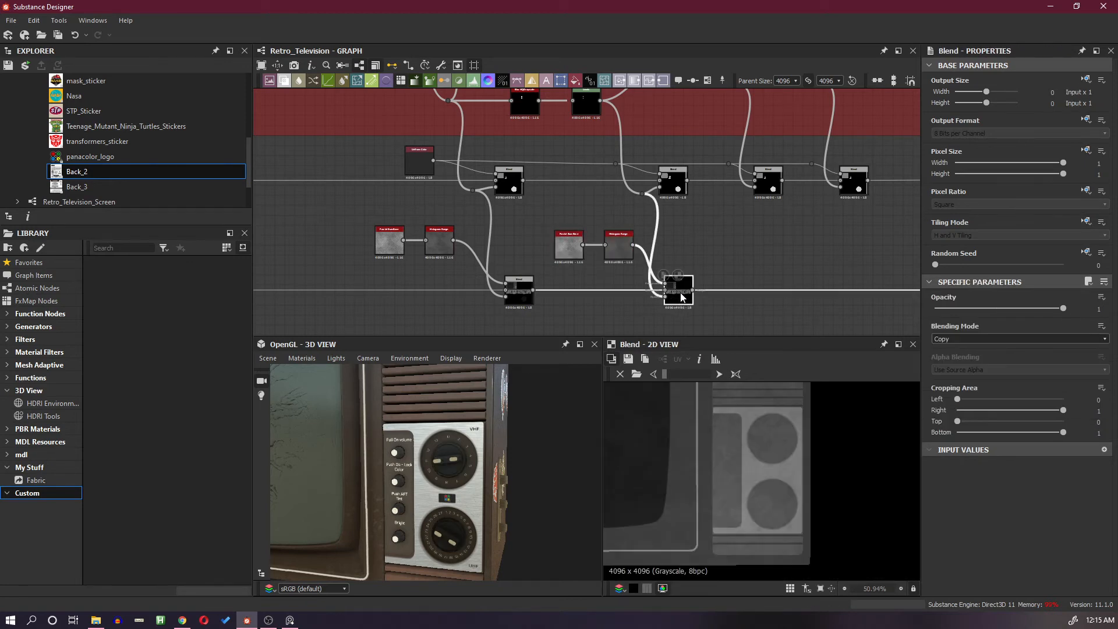
{"action": "double_click", "coordinate": [665, 297]}
{"action": "scroll", "coordinate": [789, 458], "scroll_direction": "up", "scroll_amount": 3}
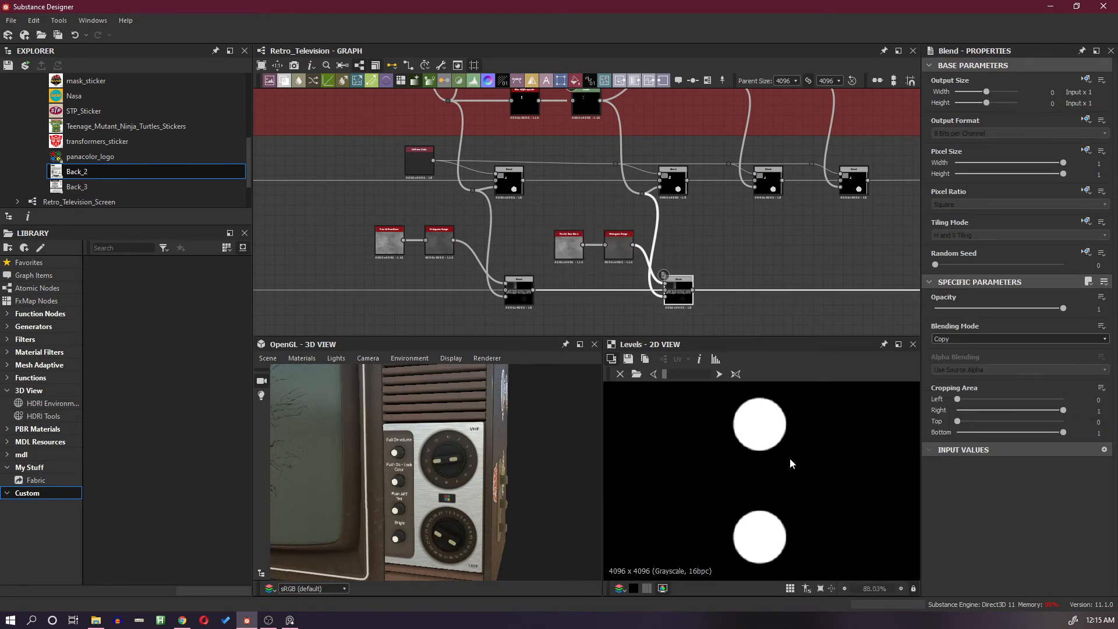
{"action": "scroll", "coordinate": [431, 449], "scroll_direction": "up", "scroll_amount": 4}
{"action": "scroll", "coordinate": [449, 433], "scroll_direction": "up", "scroll_amount": 3}
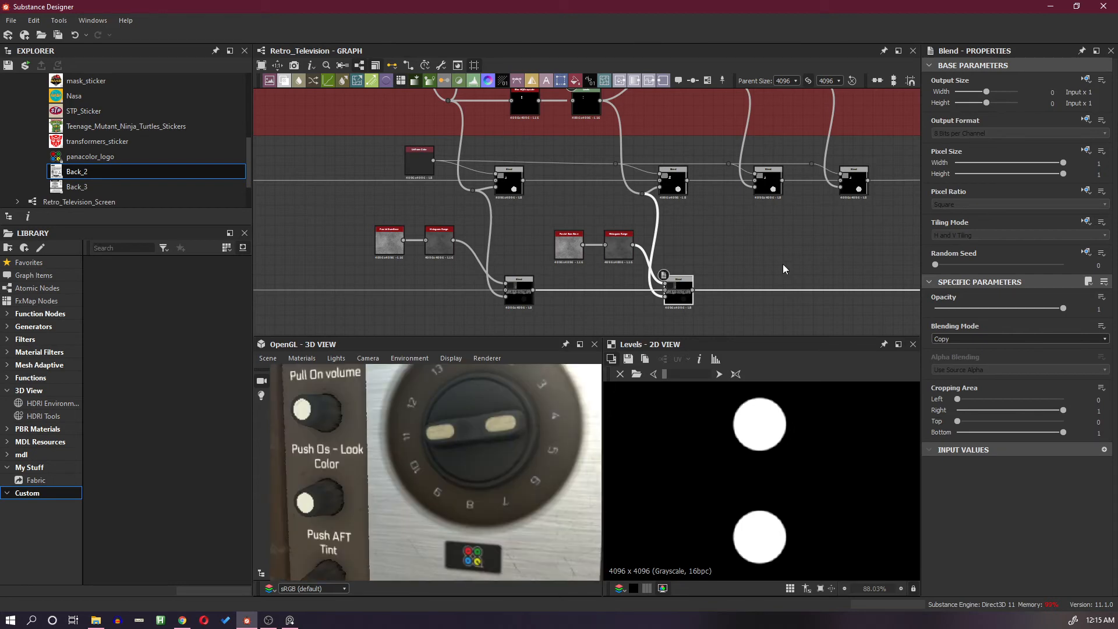
Insert a third knob Blend on the lower row and place it beneath the third blend column of Front Knobs Albedo
{"action": "scroll", "coordinate": [783, 264], "scroll_direction": "down", "scroll_amount": 1}
{"action": "middle_click_drag", "start_coordinate": [780, 263], "coordinate": [663, 260]}
{"action": "scroll", "coordinate": [705, 260], "scroll_direction": "up", "scroll_amount": 1}
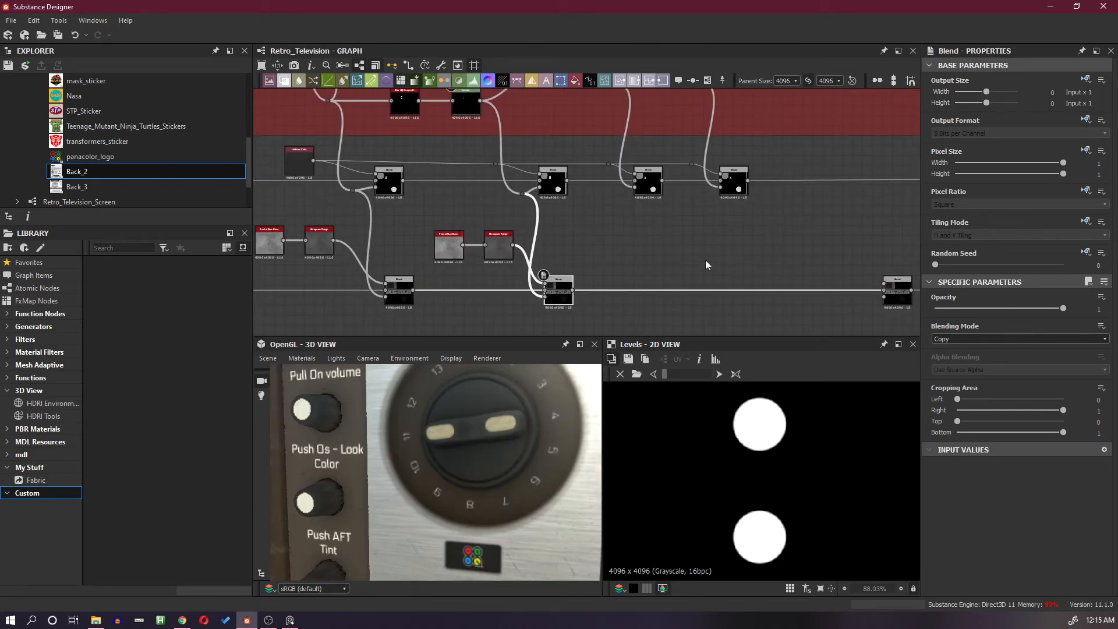
{"action": "left_click", "coordinate": [708, 293]}
{"action": "key", "text": "space"}
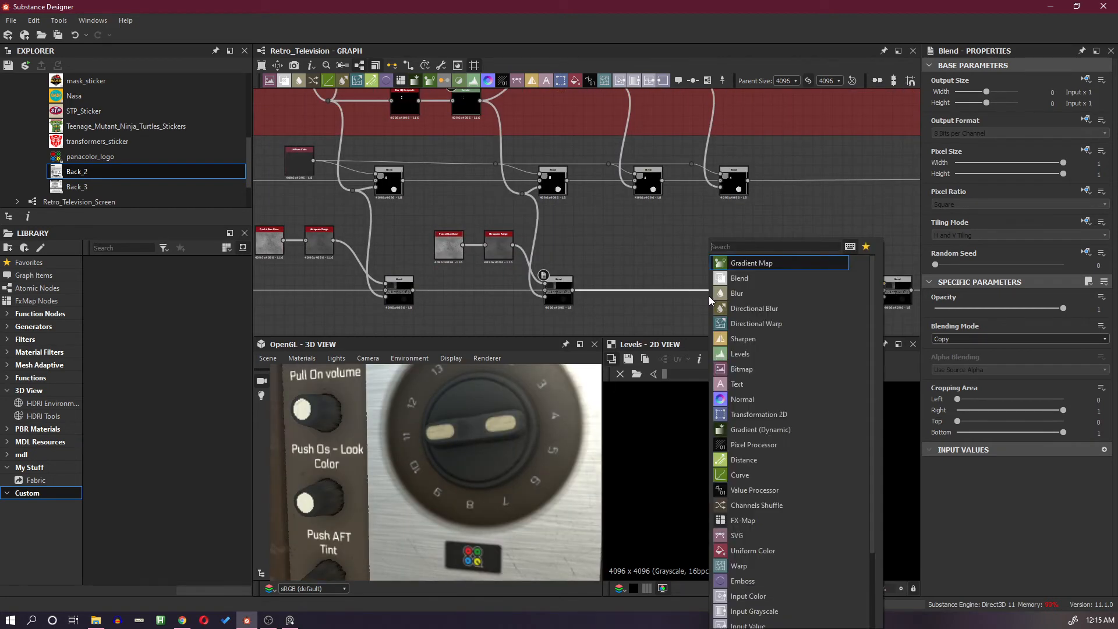
{"action": "left_click", "coordinate": [756, 281]}
{"action": "left_click_drag", "start_coordinate": [730, 302], "coordinate": [652, 296]}
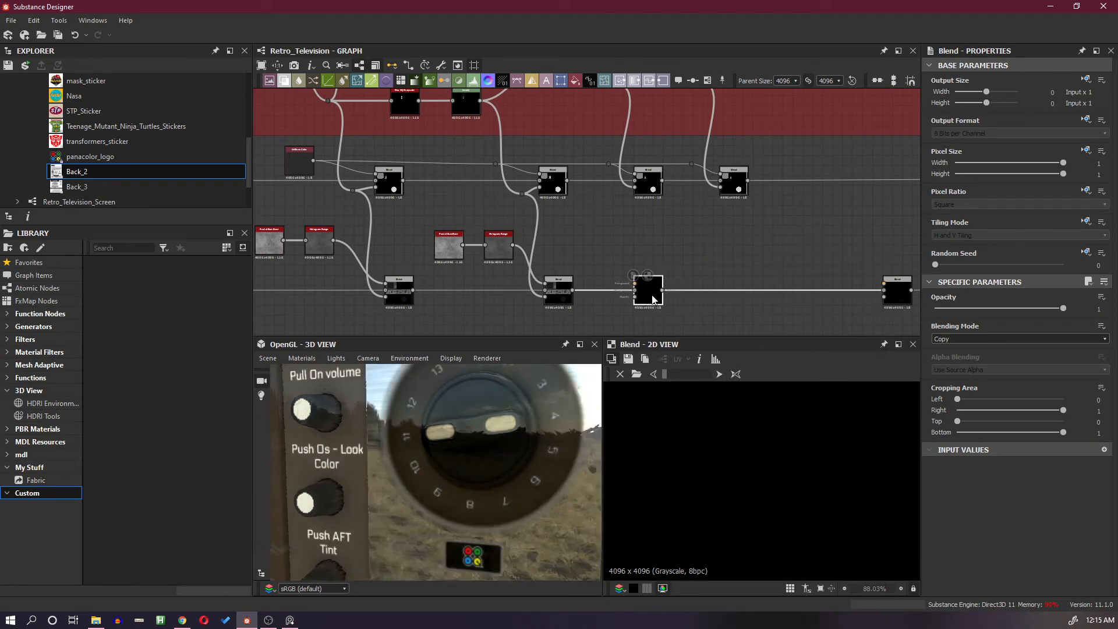
Route the third knob mask through a dot into the new Blend's opacity, and connect pasted, spaced-out Fractal Sum Base 2 and Histogram Range nodes to its foreground
{"action": "left_click", "coordinate": [622, 177], "text": "alt"}
{"action": "left_click_drag", "start_coordinate": [620, 177], "coordinate": [637, 298]}
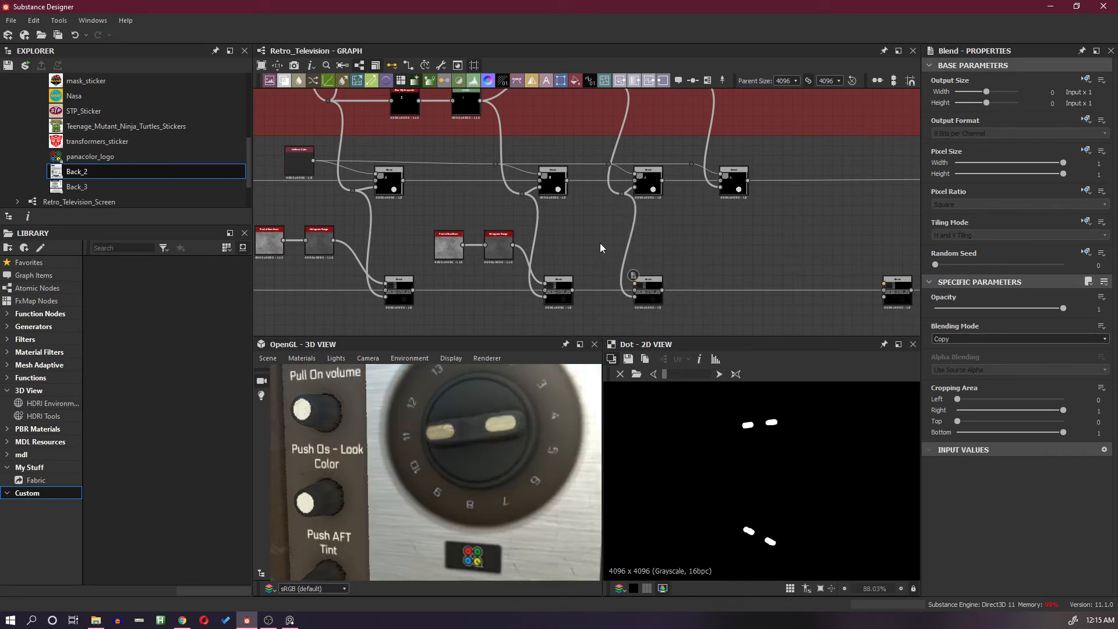
{"action": "key", "text": "ctrl+v"}
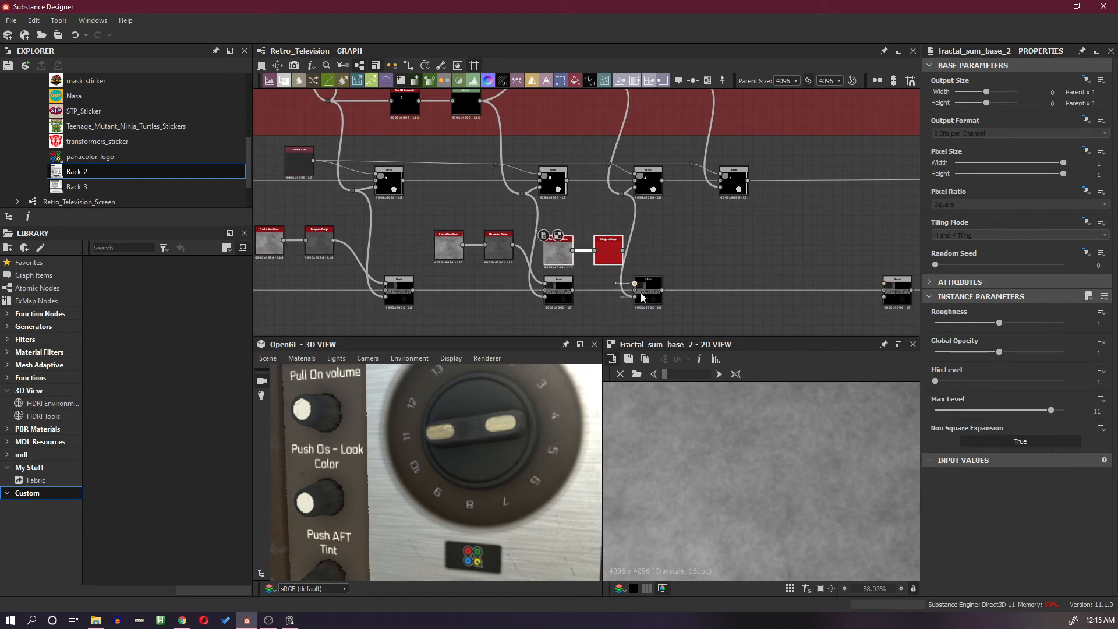
{"action": "left_click_drag", "start_coordinate": [643, 297], "coordinate": [672, 297]}
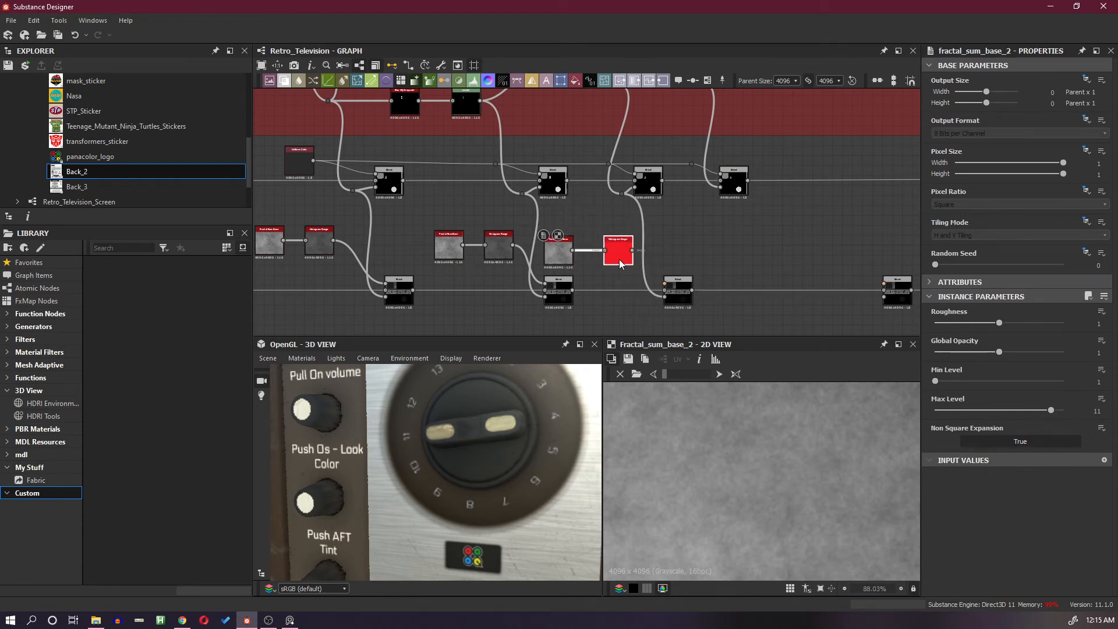
{"action": "left_click_drag", "start_coordinate": [625, 259], "coordinate": [578, 256]}
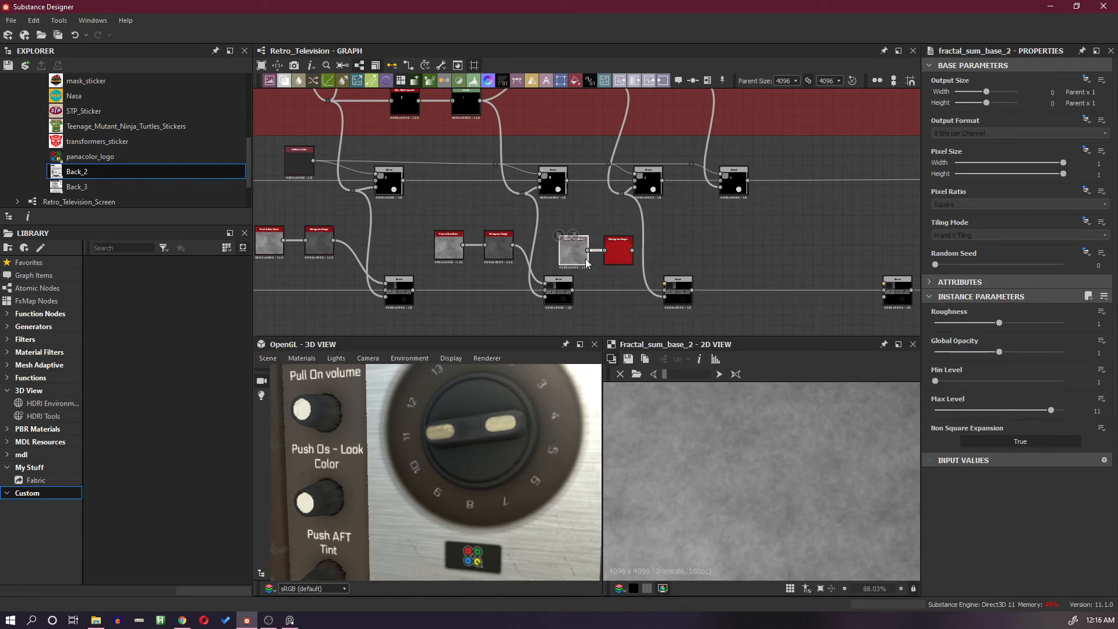
{"action": "left_click_drag", "start_coordinate": [650, 276], "coordinate": [673, 282]}
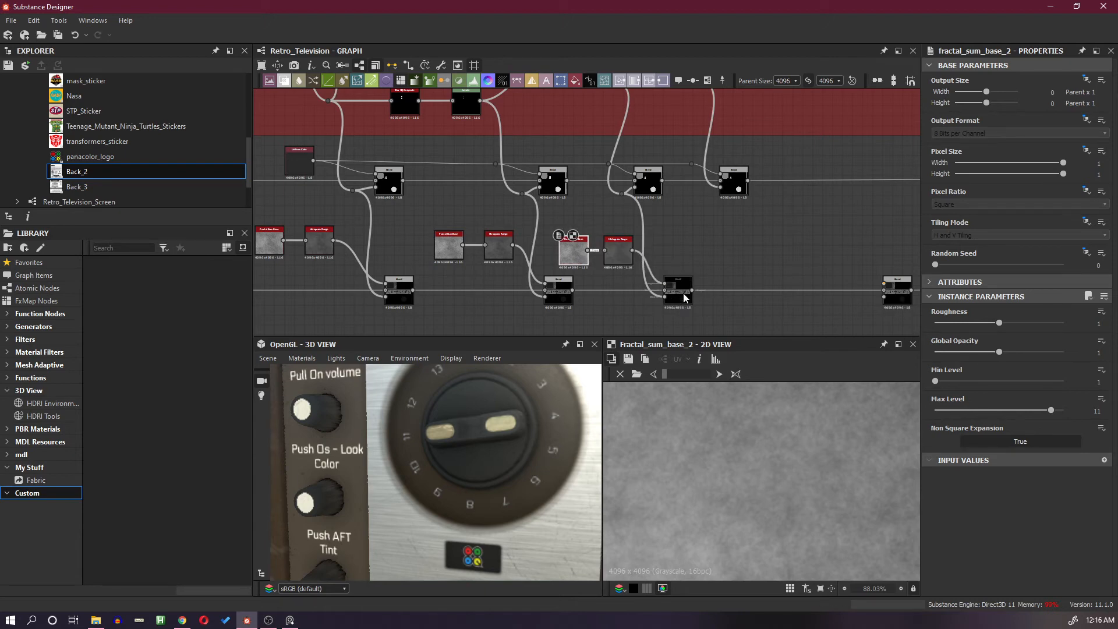
Preview the third knob Blend's opacity mask in 2D and compare it with the knob markings on the 3D television
{"action": "left_click", "coordinate": [682, 292]}
{"action": "double_click", "coordinate": [665, 298]}
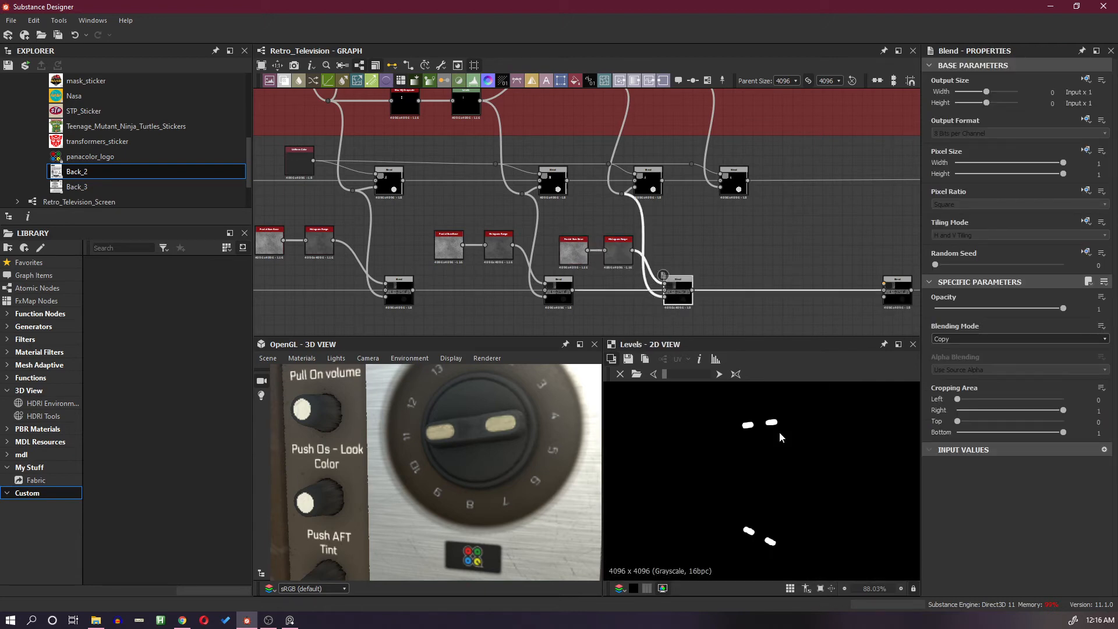
{"action": "scroll", "coordinate": [518, 415], "scroll_direction": "down", "scroll_amount": 6}
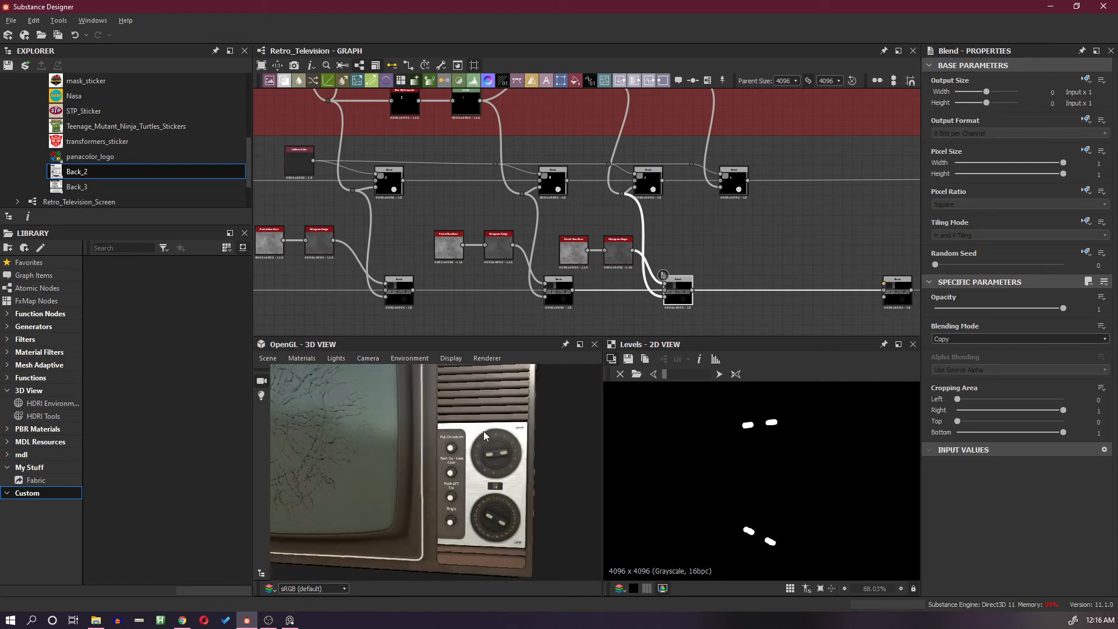
{"action": "left_click_drag", "start_coordinate": [480, 424], "coordinate": [515, 431]}
{"action": "right_click_drag", "start_coordinate": [515, 431], "coordinate": [515, 361]}
{"action": "left_click_drag", "start_coordinate": [516, 368], "coordinate": [505, 399]}
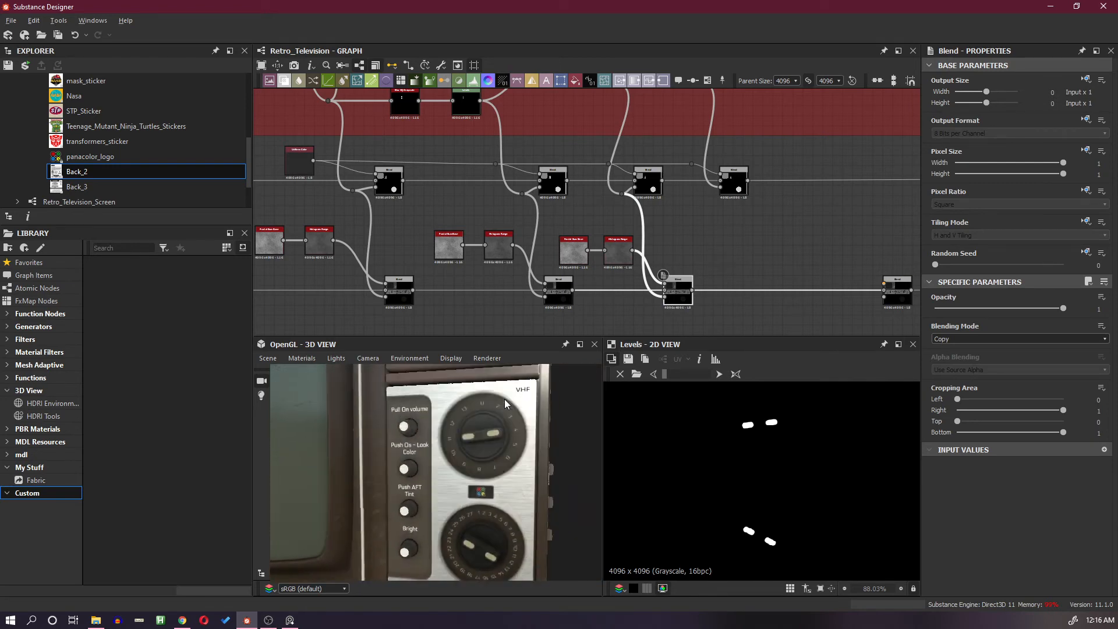
Move the lower row's end Blend farther along and insert a new Blend beneath the first blend of Television Back Side Layer 1 Albedo
{"action": "scroll", "coordinate": [609, 285], "scroll_direction": "down", "scroll_amount": 3}
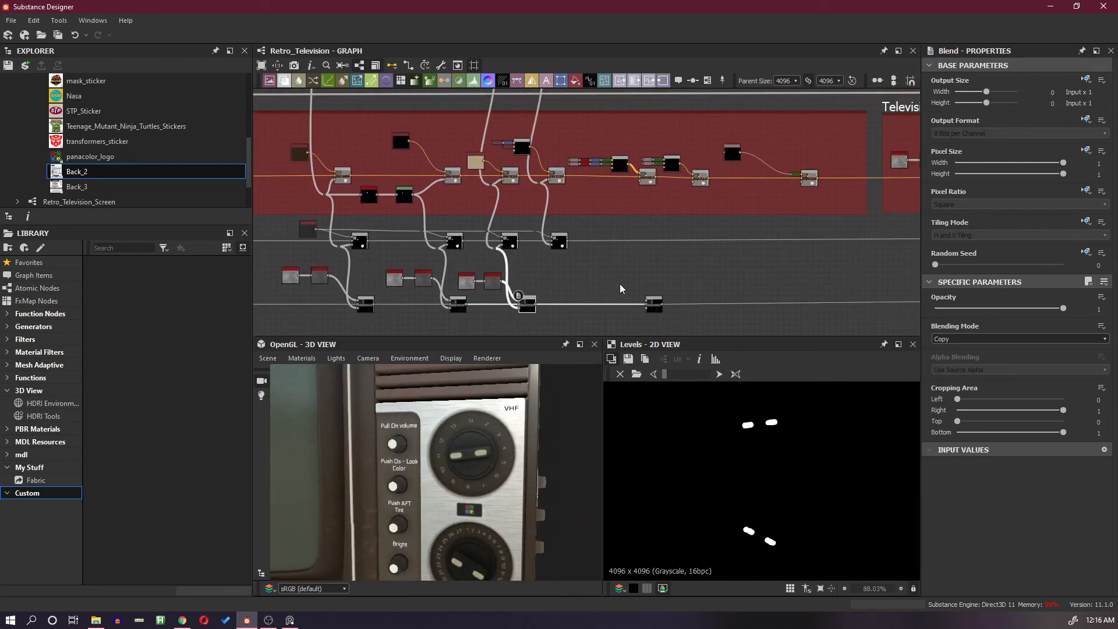
{"action": "scroll", "coordinate": [704, 270], "scroll_direction": "down", "scroll_amount": 2}
{"action": "middle_click_drag", "start_coordinate": [704, 269], "coordinate": [552, 263]}
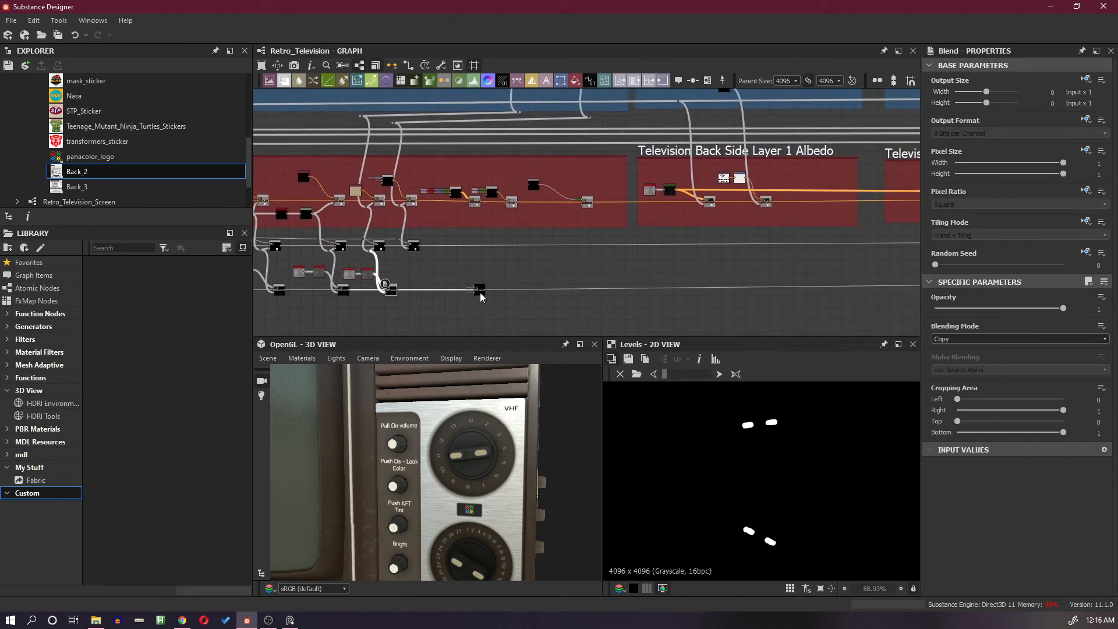
{"action": "left_click_drag", "start_coordinate": [481, 297], "coordinate": [889, 296]}
{"action": "scroll", "coordinate": [831, 263], "scroll_direction": "up", "scroll_amount": 2}
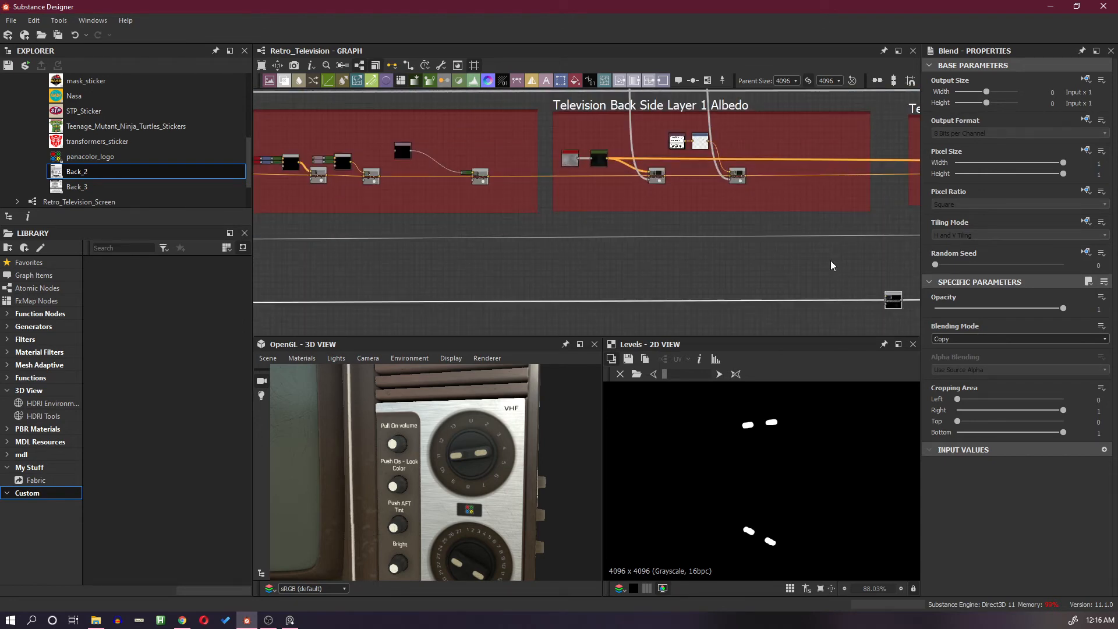
{"action": "key", "text": "space"}
{"action": "left_click", "coordinate": [770, 282]}
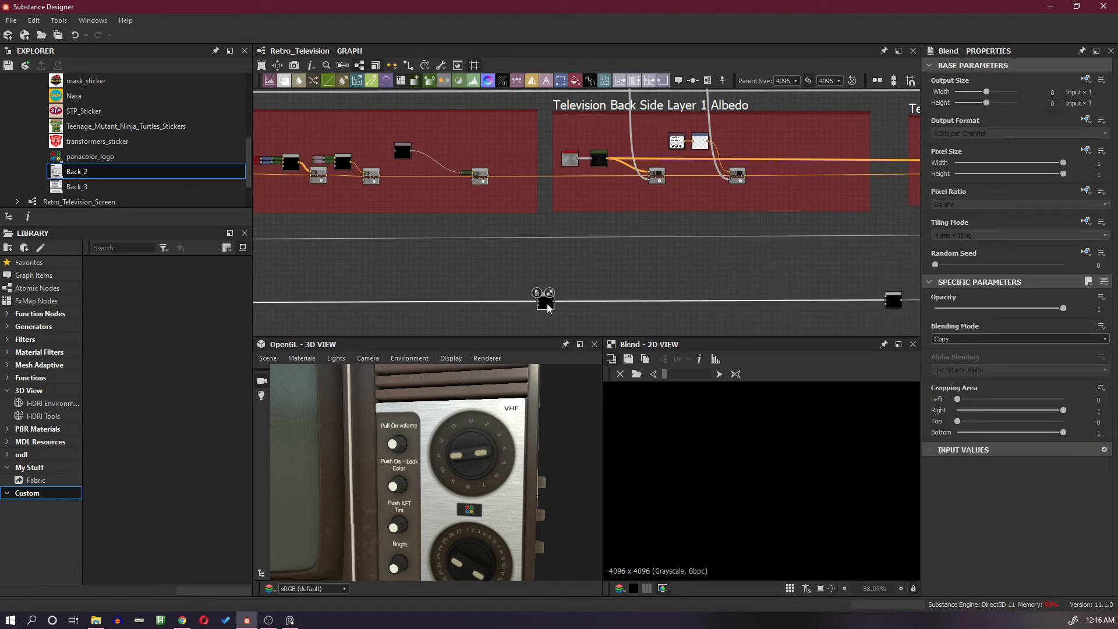
{"action": "left_click_drag", "start_coordinate": [546, 302], "coordinate": [668, 306]}
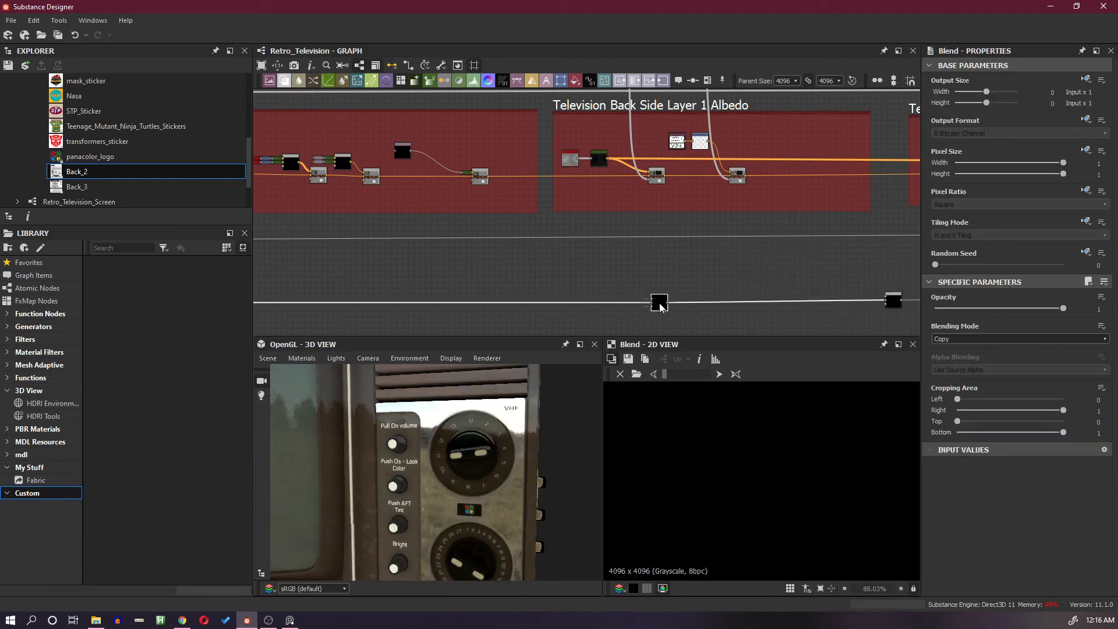
Add a dot to the mask link of the first Back Side Layer 1 blend and connect it to the new lower Blend's opacity
{"action": "scroll", "coordinate": [640, 183], "scroll_direction": "up", "scroll_amount": 2}
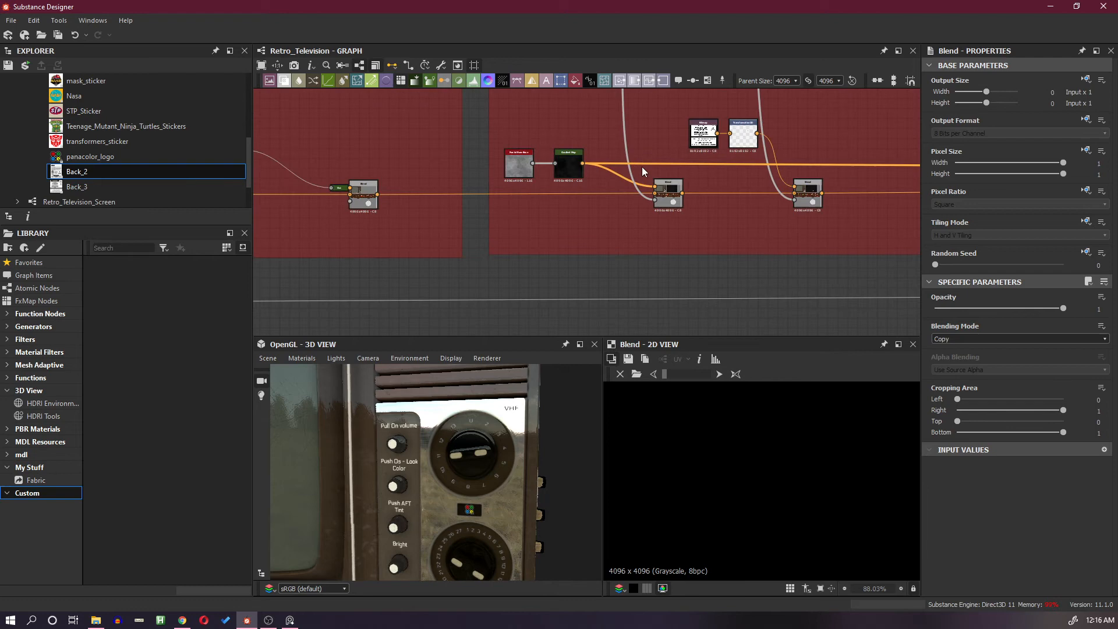
{"action": "left_click", "coordinate": [641, 197], "text": "alt"}
{"action": "left_click_drag", "start_coordinate": [640, 196], "coordinate": [630, 205]}
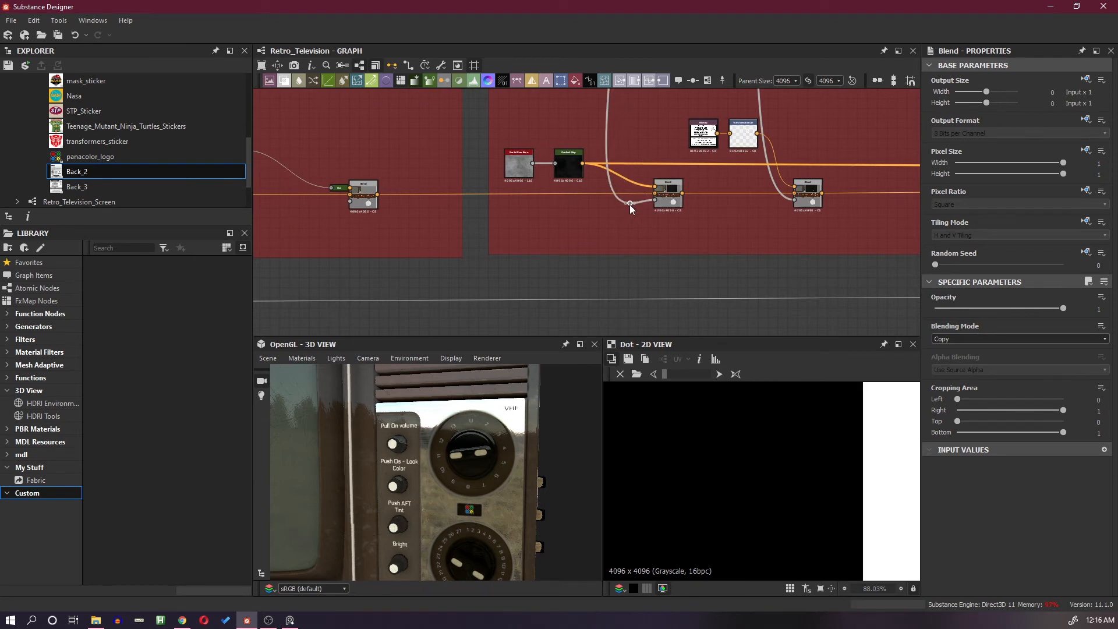
{"action": "scroll", "coordinate": [640, 230], "scroll_direction": "down", "scroll_amount": 3}
{"action": "middle_click_drag", "start_coordinate": [654, 247], "coordinate": [703, 208]}
{"action": "scroll", "coordinate": [704, 209], "scroll_direction": "up", "scroll_amount": 1}
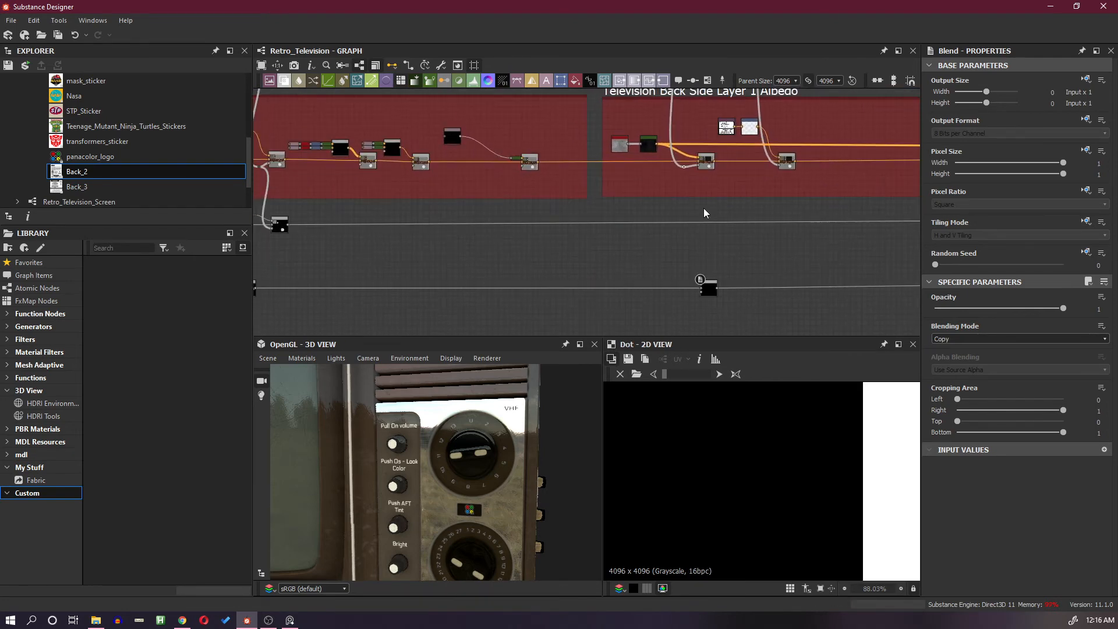
{"action": "left_click_drag", "start_coordinate": [685, 167], "coordinate": [706, 295]}
{"action": "scroll", "coordinate": [708, 294], "scroll_direction": "up", "scroll_amount": 2}
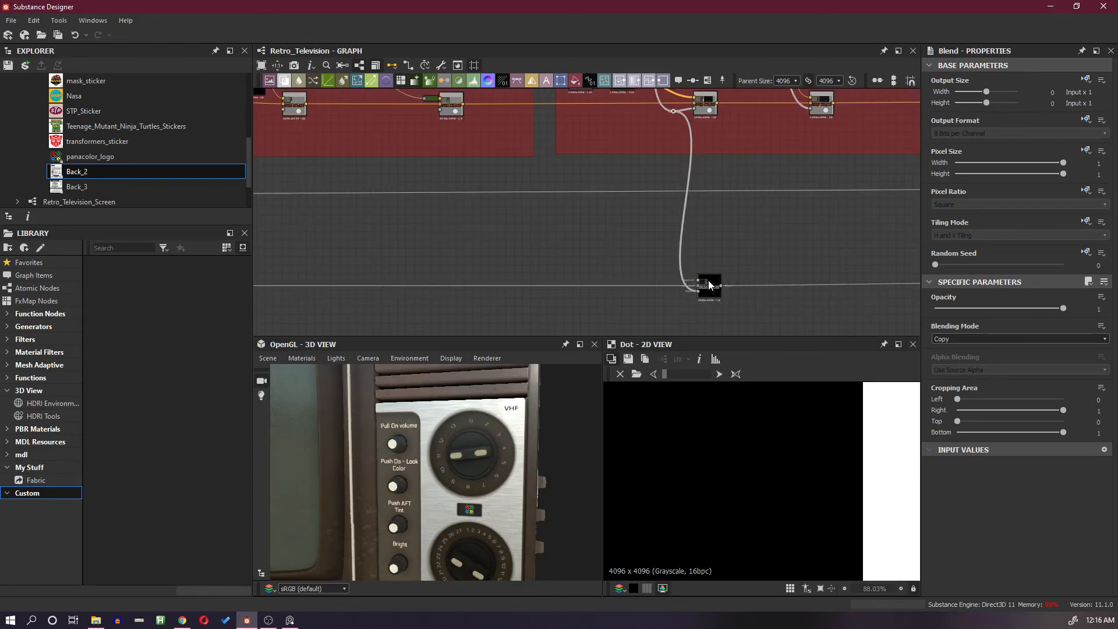
Preview the new Blend and its opacity mask in 2D, and examine the back of the television in 3D
{"action": "double_click", "coordinate": [708, 281]}
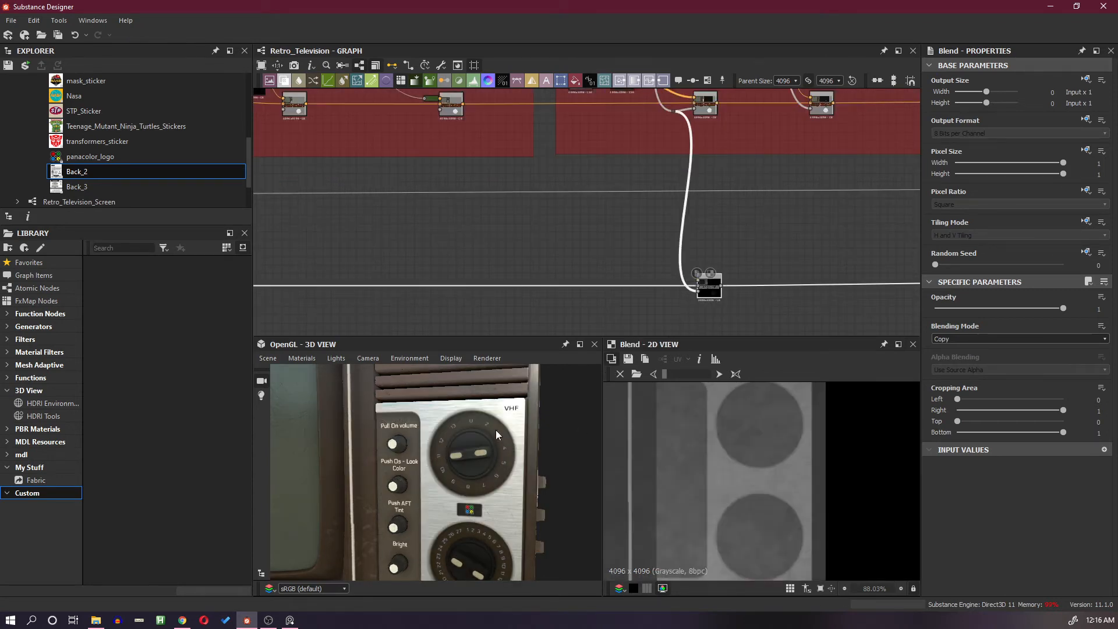
{"action": "scroll", "coordinate": [495, 430], "scroll_direction": "up", "scroll_amount": 2}
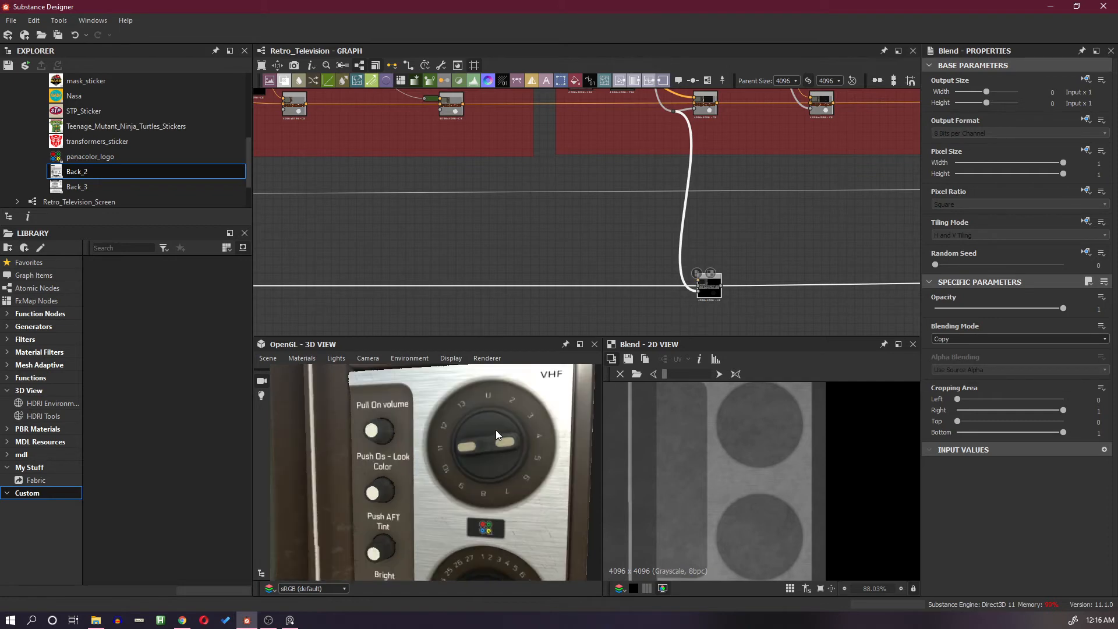
{"action": "double_click", "coordinate": [700, 291]}
{"action": "scroll", "coordinate": [794, 425], "scroll_direction": "down", "scroll_amount": 8}
{"action": "key", "text": "f"}
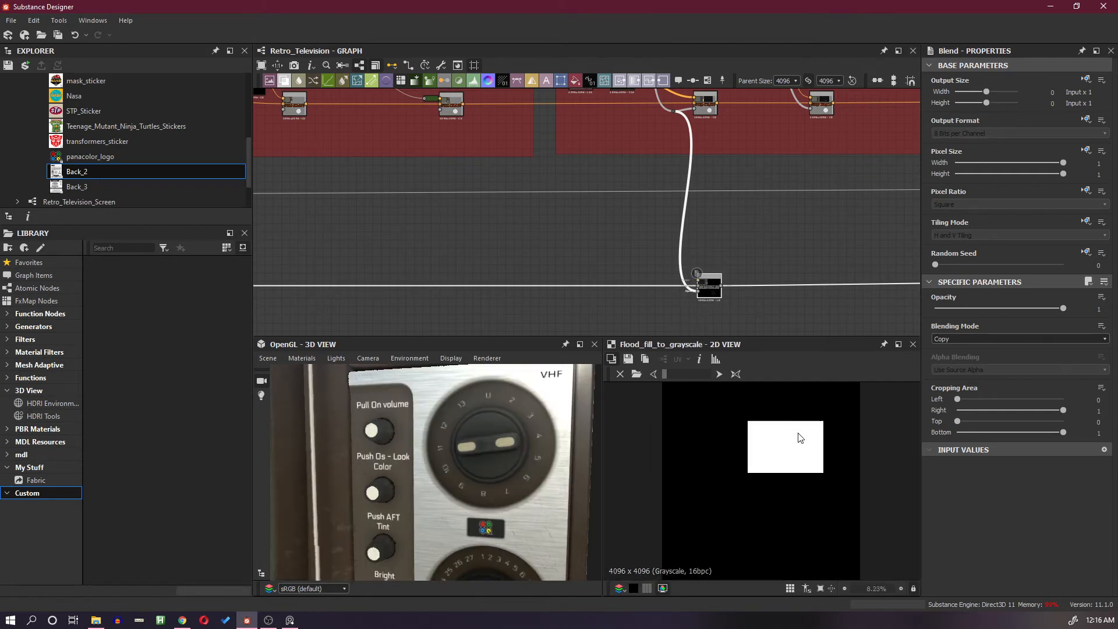
{"action": "scroll", "coordinate": [800, 437], "scroll_direction": "up", "scroll_amount": 3}
{"action": "scroll", "coordinate": [739, 446], "scroll_direction": "down", "scroll_amount": 2}
{"action": "scroll", "coordinate": [735, 245], "scroll_direction": "down", "scroll_amount": 5}
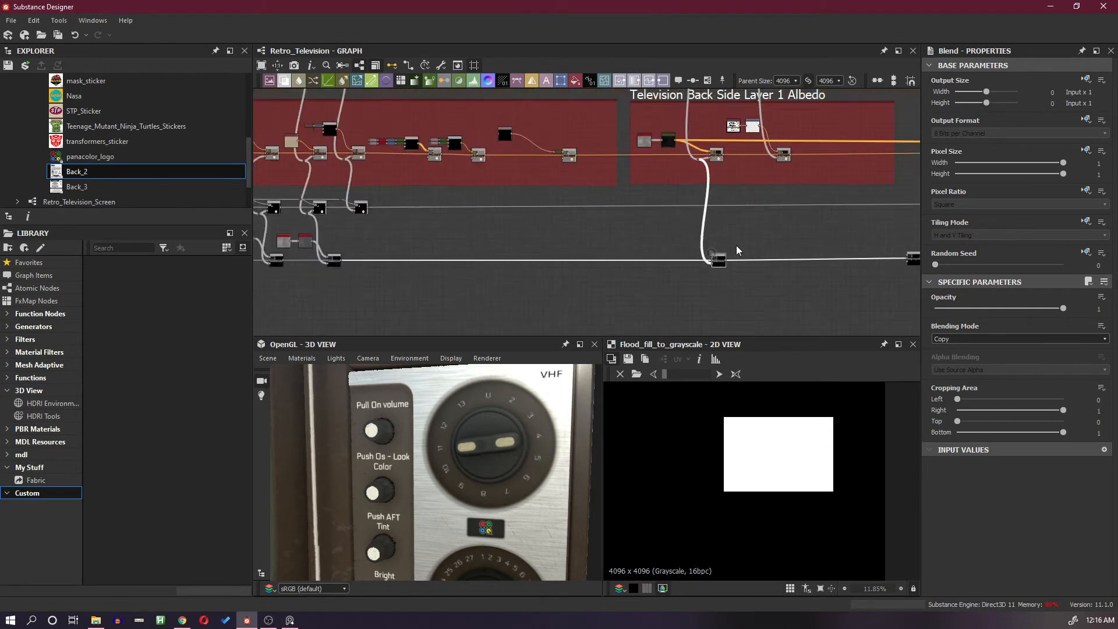
{"action": "scroll", "coordinate": [727, 156], "scroll_direction": "up", "scroll_amount": 2}
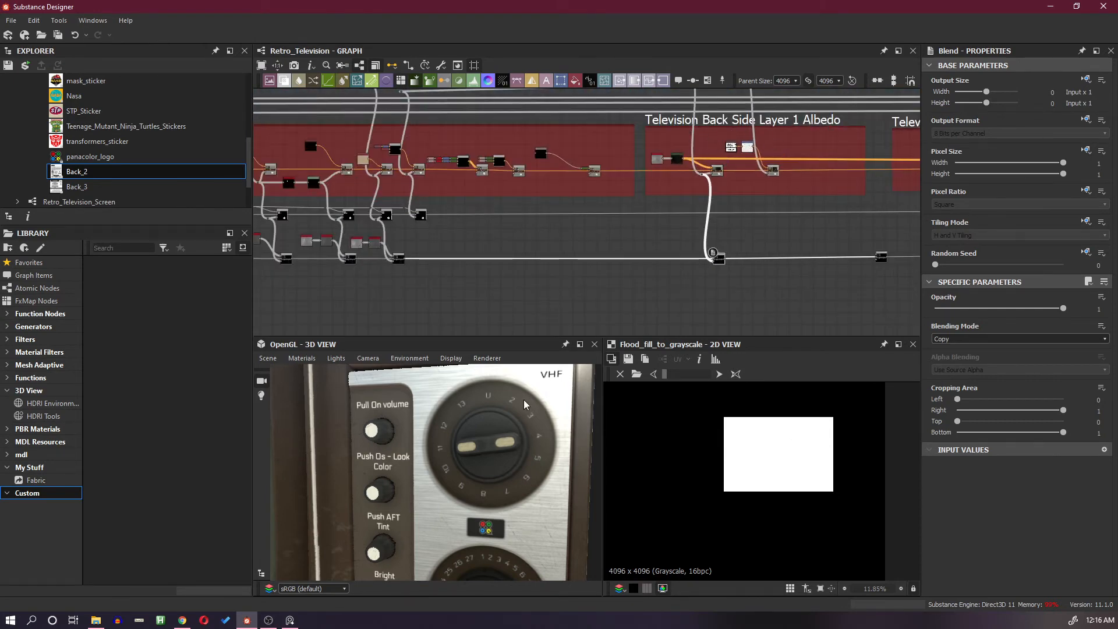
{"action": "left_click_drag", "start_coordinate": [540, 420], "coordinate": [495, 443]}
{"action": "scroll", "coordinate": [721, 235], "scroll_direction": "up", "scroll_amount": 4}
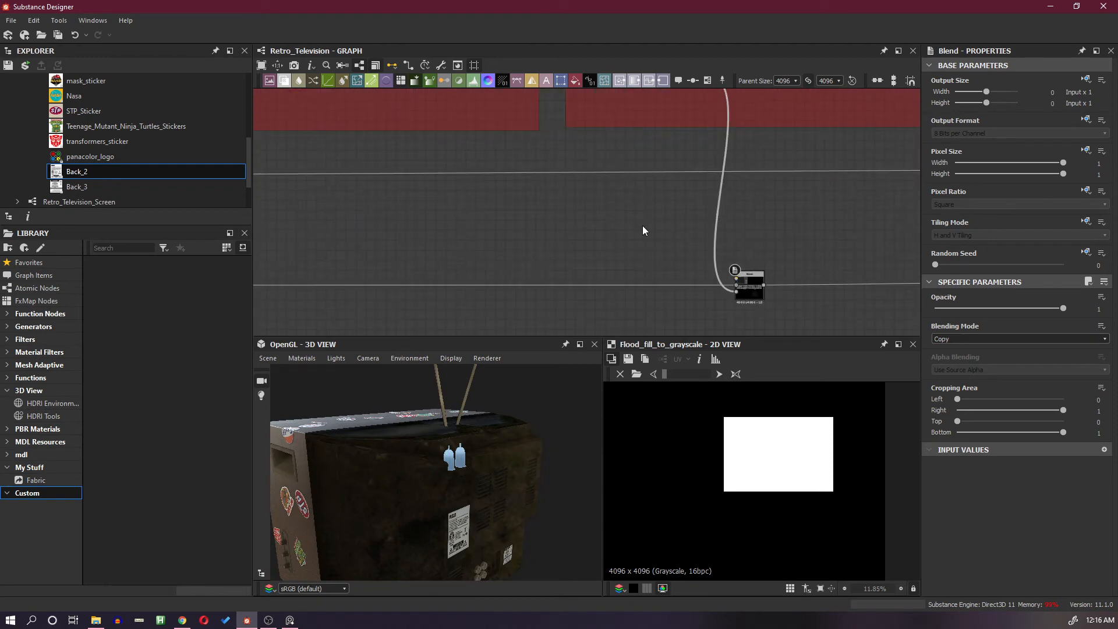
Paste Fractal Sum Base 2 and Histogram Range nodes and connect them to the back-side Blend's foreground
{"action": "key", "text": "ctrl+v"}
{"action": "left_click_drag", "start_coordinate": [717, 278], "coordinate": [736, 278]}
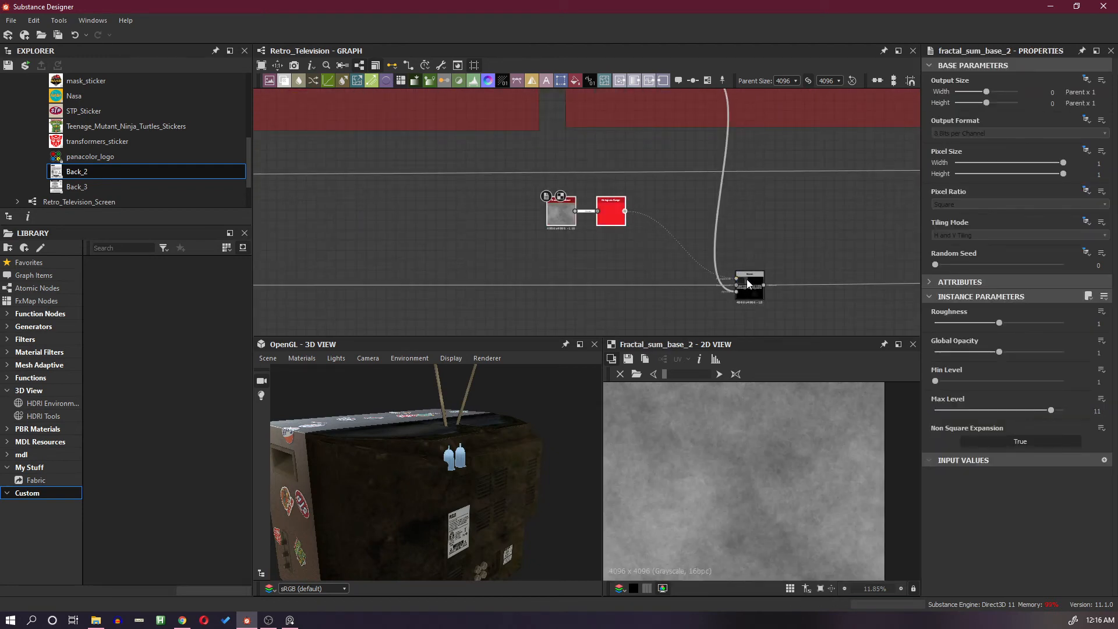
{"action": "left_click_drag", "start_coordinate": [519, 469], "coordinate": [440, 455]}
{"action": "right_click_drag", "start_coordinate": [440, 455], "coordinate": [512, 452]}
{"action": "left_click_drag", "start_coordinate": [512, 451], "coordinate": [530, 475]}
Set the back-side Histogram Range node's Position to 0.43 and Range to 0.29, checking the television back in 3D
{"action": "left_click", "coordinate": [611, 215]}
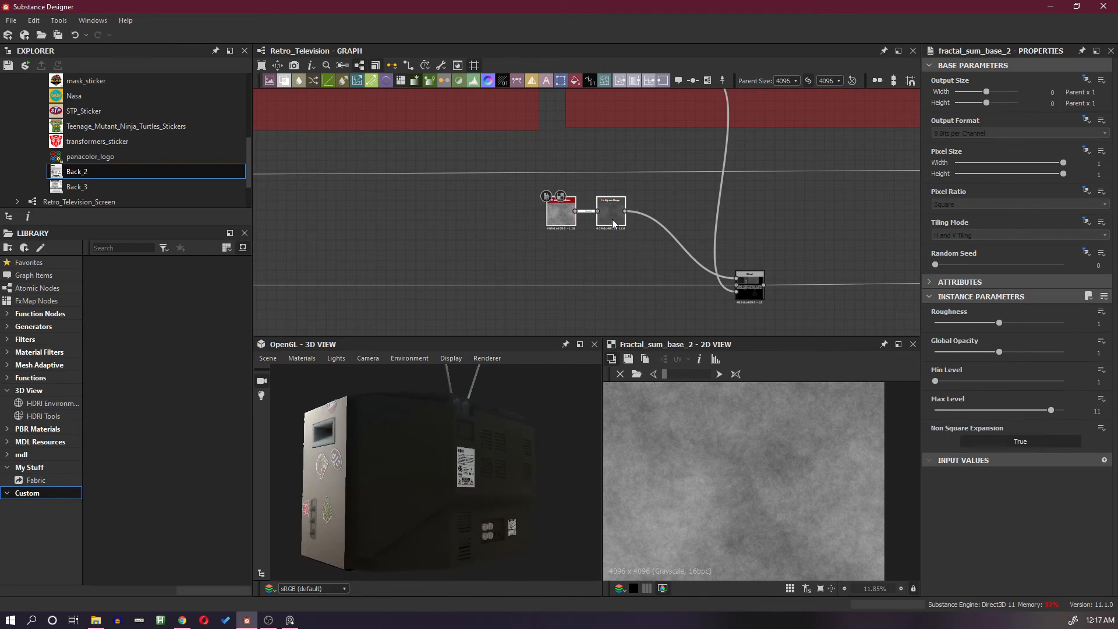
{"action": "left_click_drag", "start_coordinate": [975, 353], "coordinate": [978, 353]}
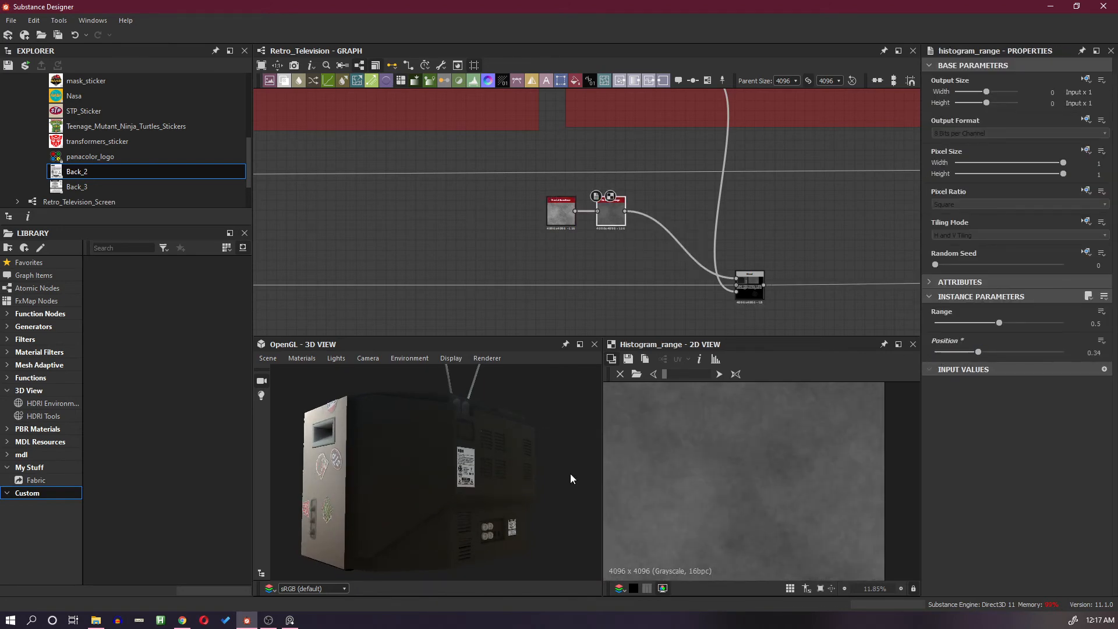
{"action": "left_click_drag", "start_coordinate": [438, 446], "coordinate": [493, 392]}
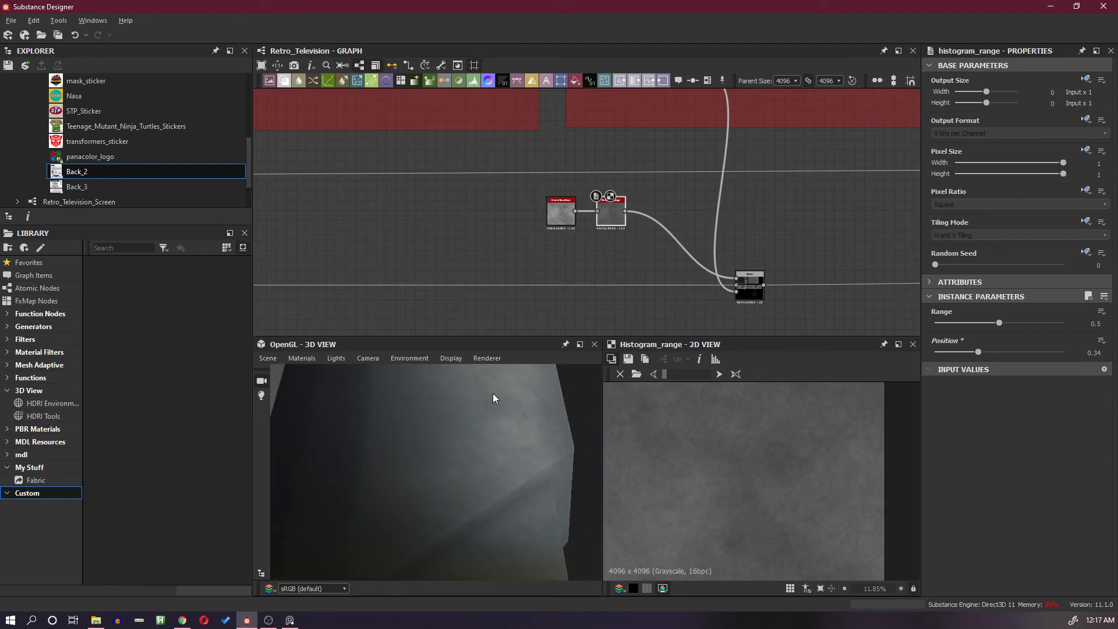
{"action": "left_click_drag", "start_coordinate": [978, 353], "coordinate": [990, 353]}
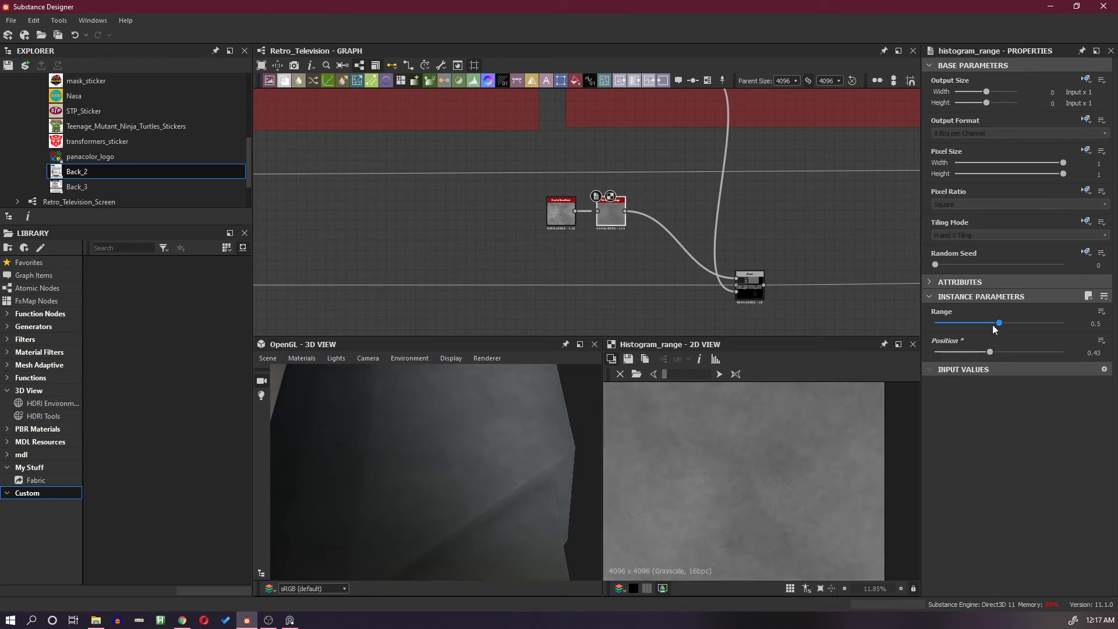
{"action": "left_click_drag", "start_coordinate": [1000, 322], "coordinate": [973, 327]}
{"action": "left_click_drag", "start_coordinate": [588, 417], "coordinate": [465, 371]}
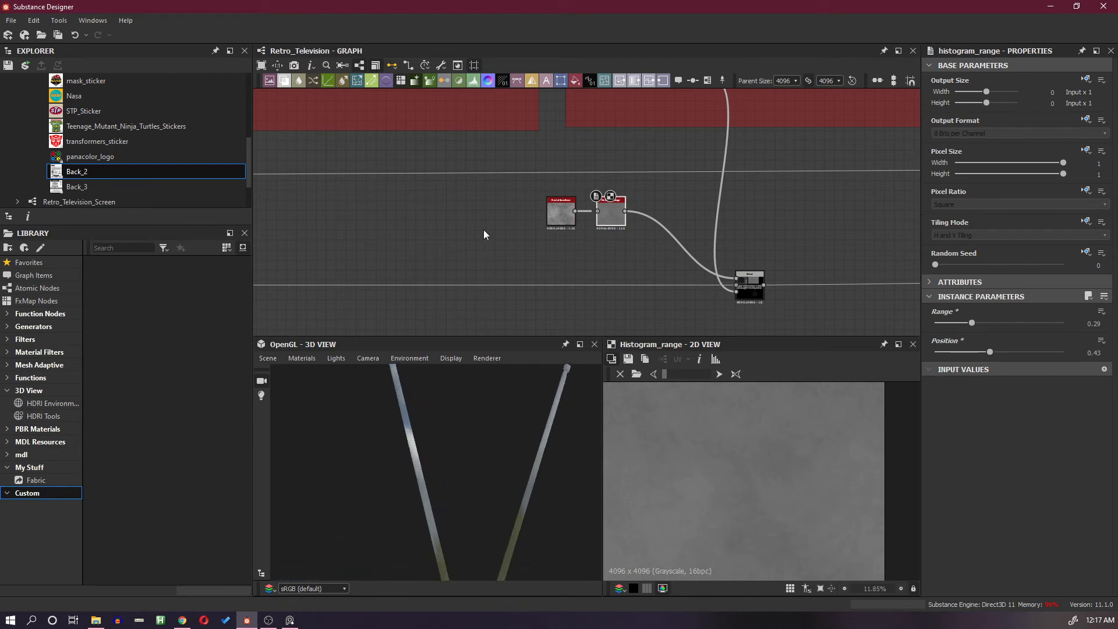
Set the Position of the lower Histogram Range node beneath Antenna Albedo to 0.12
{"action": "scroll", "coordinate": [474, 212], "scroll_direction": "down", "scroll_amount": 8}
{"action": "middle_click_drag", "start_coordinate": [471, 247], "coordinate": [690, 245]}
{"action": "middle_click_drag", "start_coordinate": [563, 237], "coordinate": [814, 240]}
{"action": "middle_click_drag", "start_coordinate": [510, 246], "coordinate": [824, 251]}
{"action": "middle_click_drag", "start_coordinate": [523, 241], "coordinate": [844, 247]}
{"action": "middle_click_drag", "start_coordinate": [536, 247], "coordinate": [879, 250]}
{"action": "middle_click_drag", "start_coordinate": [454, 248], "coordinate": [885, 250]}
{"action": "middle_click_drag", "start_coordinate": [440, 255], "coordinate": [755, 260]}
{"action": "middle_click_drag", "start_coordinate": [382, 262], "coordinate": [698, 265]}
{"action": "scroll", "coordinate": [682, 247], "scroll_direction": "up", "scroll_amount": 6}
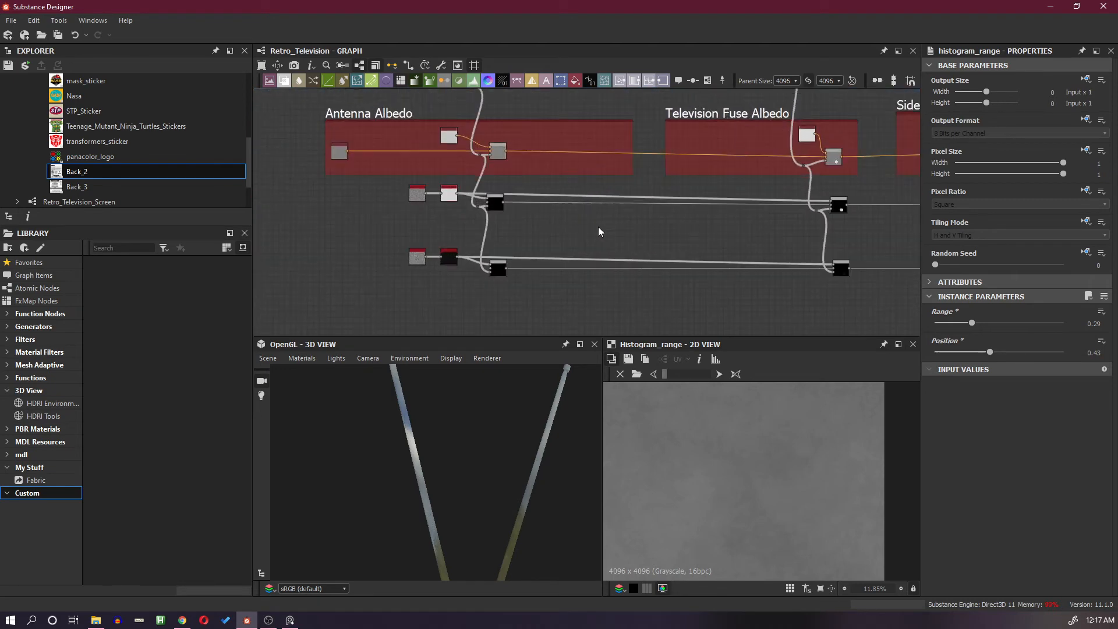
{"action": "middle_click_drag", "start_coordinate": [522, 234], "coordinate": [596, 252]}
{"action": "scroll", "coordinate": [538, 257], "scroll_direction": "up", "scroll_amount": 2}
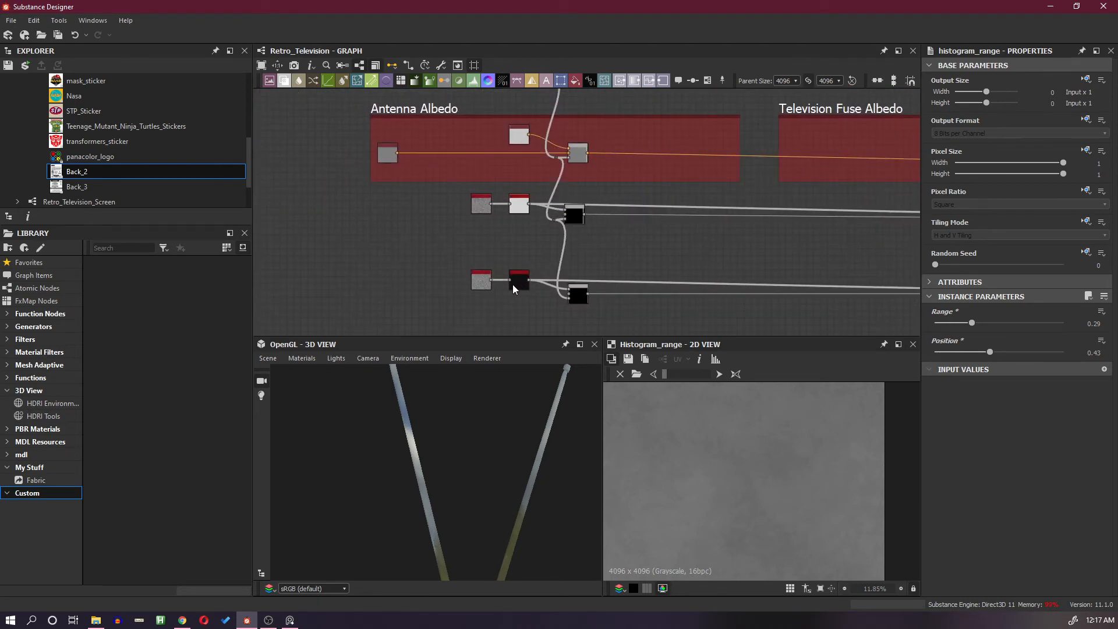
{"action": "left_click", "coordinate": [481, 281]}
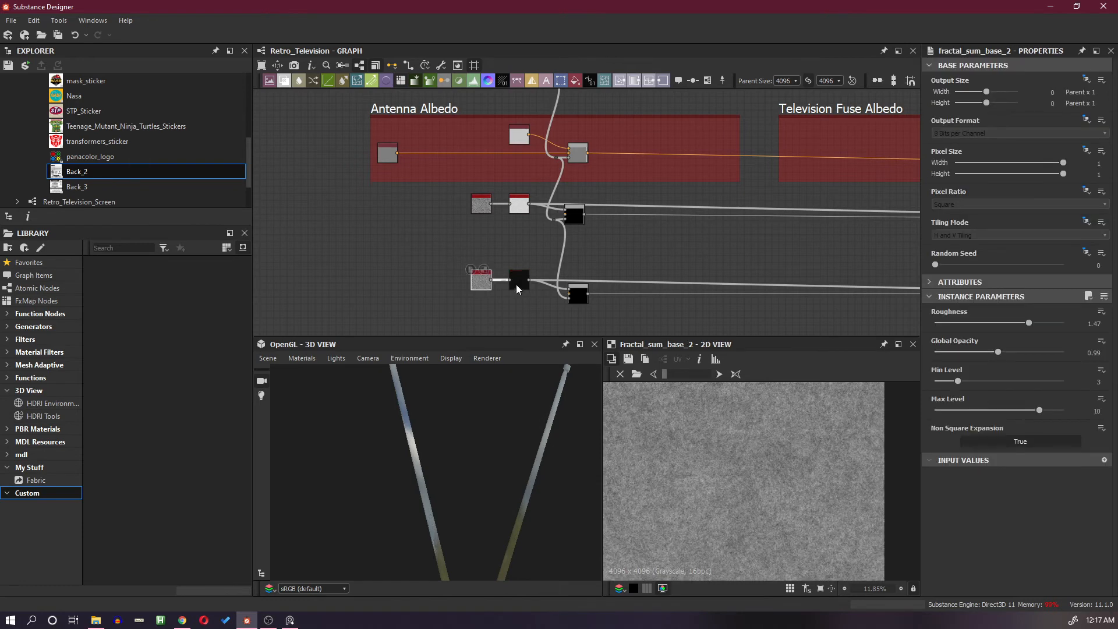
{"action": "left_click", "coordinate": [516, 287]}
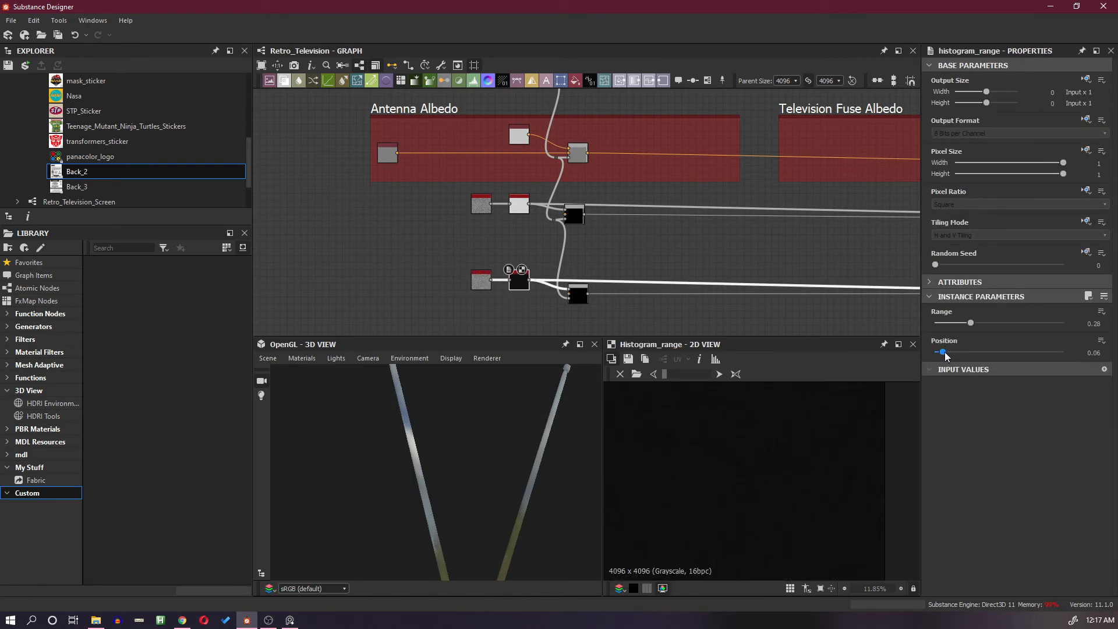
{"action": "mouse_move", "coordinate": [945, 355]}
{"action": "left_mouse_down"}
{"action": "mouse_move", "coordinate": [984, 355]}
{"action": "mouse_move", "coordinate": [948, 355]}
{"action": "left_mouse_up"}
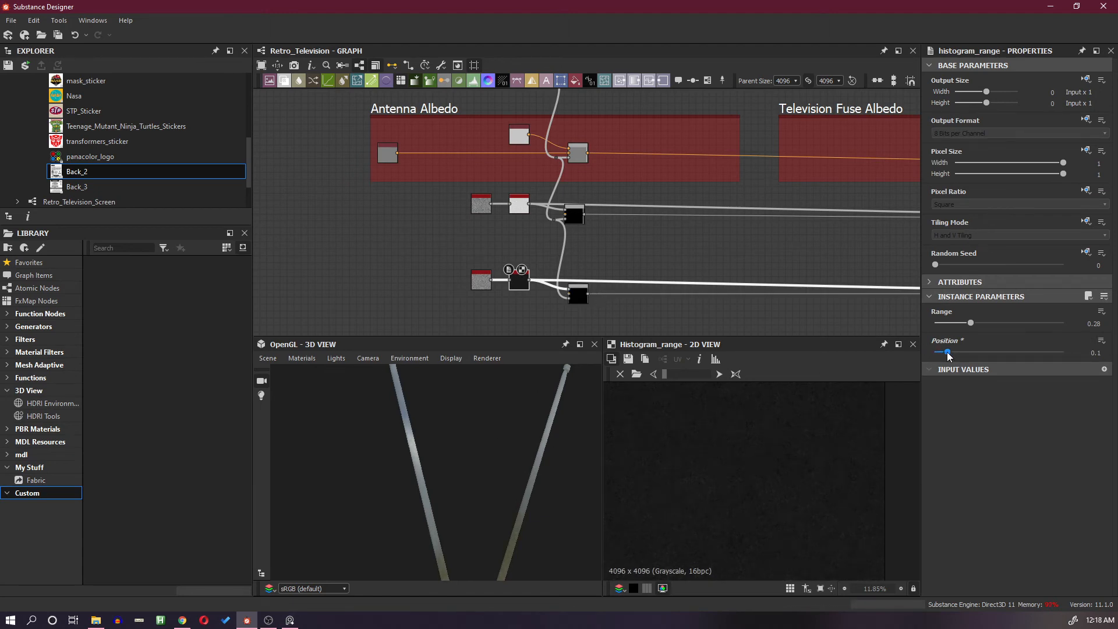
{"action": "left_click_drag", "start_coordinate": [947, 353], "coordinate": [950, 352]}
Check the fuses in 3D and set the antenna and fuse Histogram Range node's Range to 0.35 and Position to 0.24
{"action": "scroll", "coordinate": [791, 249], "scroll_direction": "down", "scroll_amount": 5}
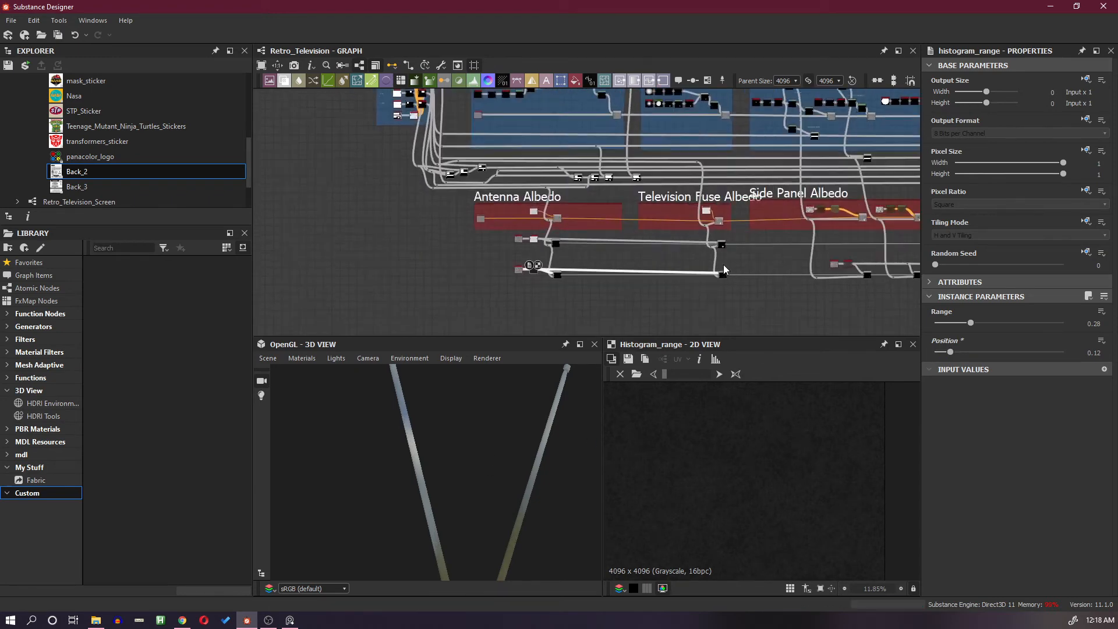
{"action": "scroll", "coordinate": [725, 267], "scroll_direction": "up", "scroll_amount": 5}
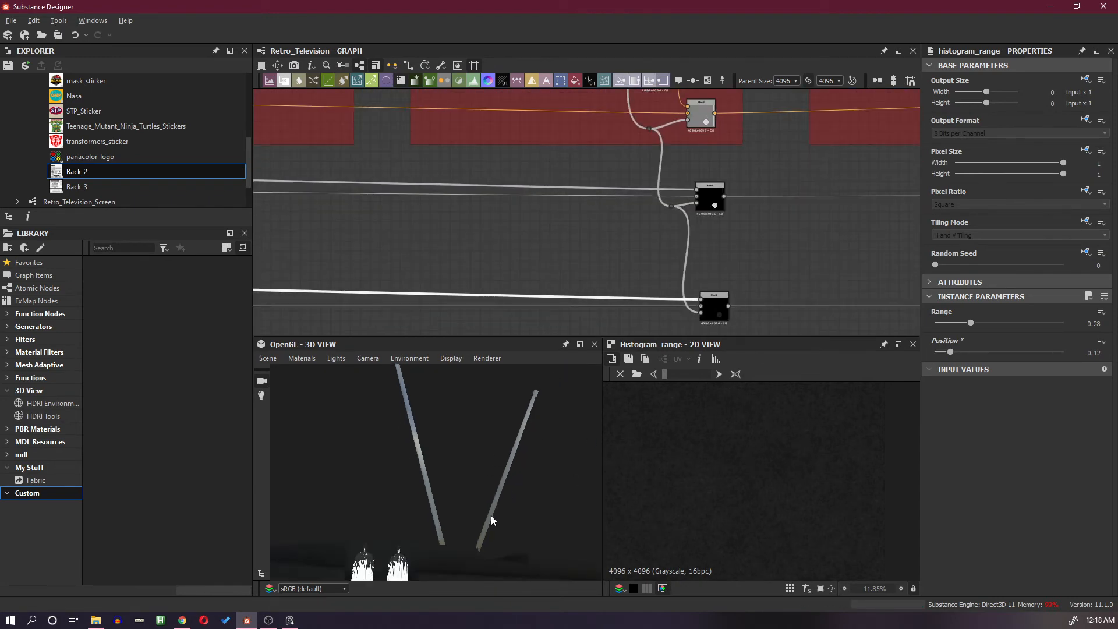
{"action": "left_click_drag", "start_coordinate": [491, 515], "coordinate": [499, 493]}
{"action": "scroll", "coordinate": [494, 518], "scroll_direction": "up", "scroll_amount": 4}
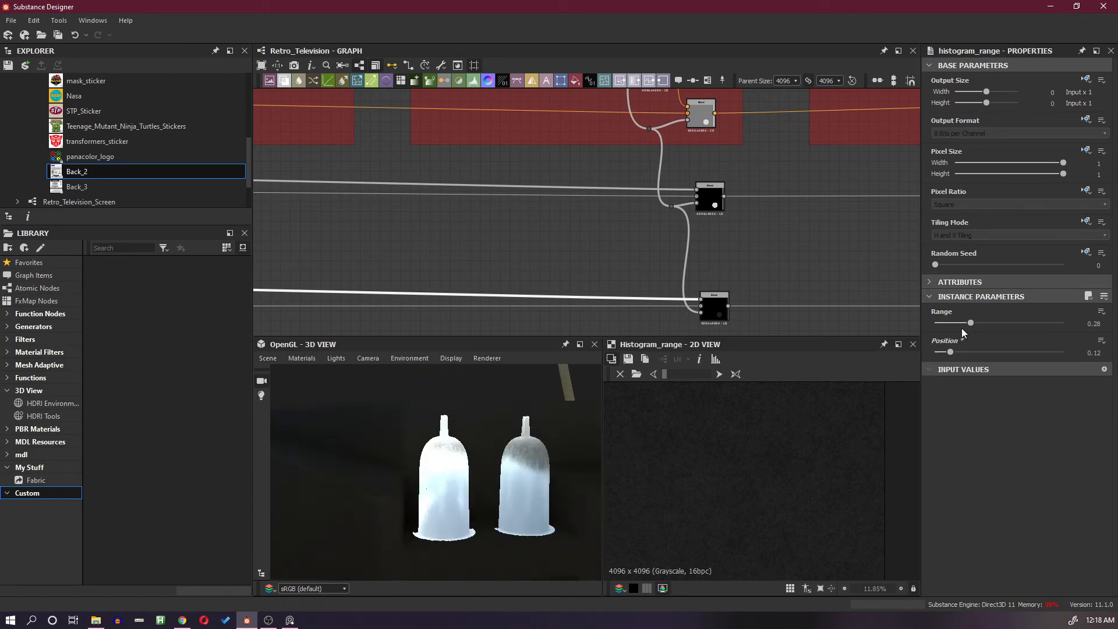
{"action": "left_click_drag", "start_coordinate": [970, 322], "coordinate": [966, 352]}
Examine the updated material on the 3D television from the back around to the front
{"action": "scroll", "coordinate": [650, 435], "scroll_direction": "down", "scroll_amount": 2}
{"action": "scroll", "coordinate": [543, 445], "scroll_direction": "down", "scroll_amount": 5}
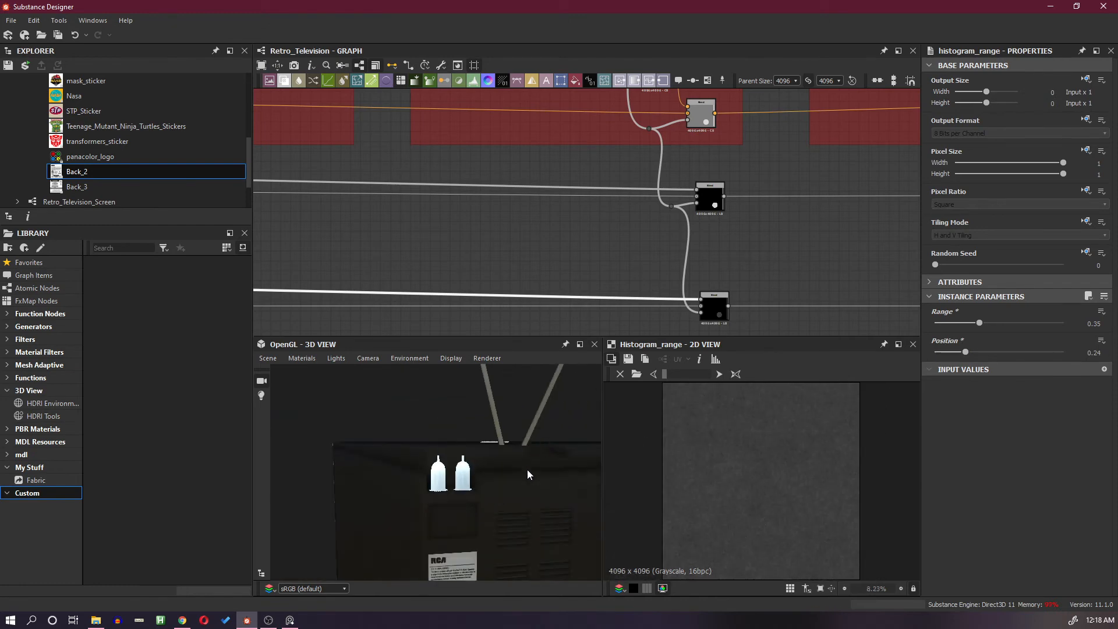
{"action": "left_click_drag", "start_coordinate": [527, 473], "coordinate": [578, 485]}
{"action": "left_click_drag", "start_coordinate": [425, 485], "coordinate": [615, 473]}
{"action": "middle_click_drag", "start_coordinate": [439, 515], "coordinate": [474, 441]}
{"action": "scroll", "coordinate": [482, 443], "scroll_direction": "up", "scroll_amount": 4}
{"action": "scroll", "coordinate": [482, 441], "scroll_direction": "down", "scroll_amount": 4}
{"action": "left_click_drag", "start_coordinate": [482, 440], "coordinate": [449, 466]}
Move the lower row's end Blend along its line to just past the end of Television Back side Layer 2 Albedo
{"action": "scroll", "coordinate": [711, 276], "scroll_direction": "down", "scroll_amount": 6}
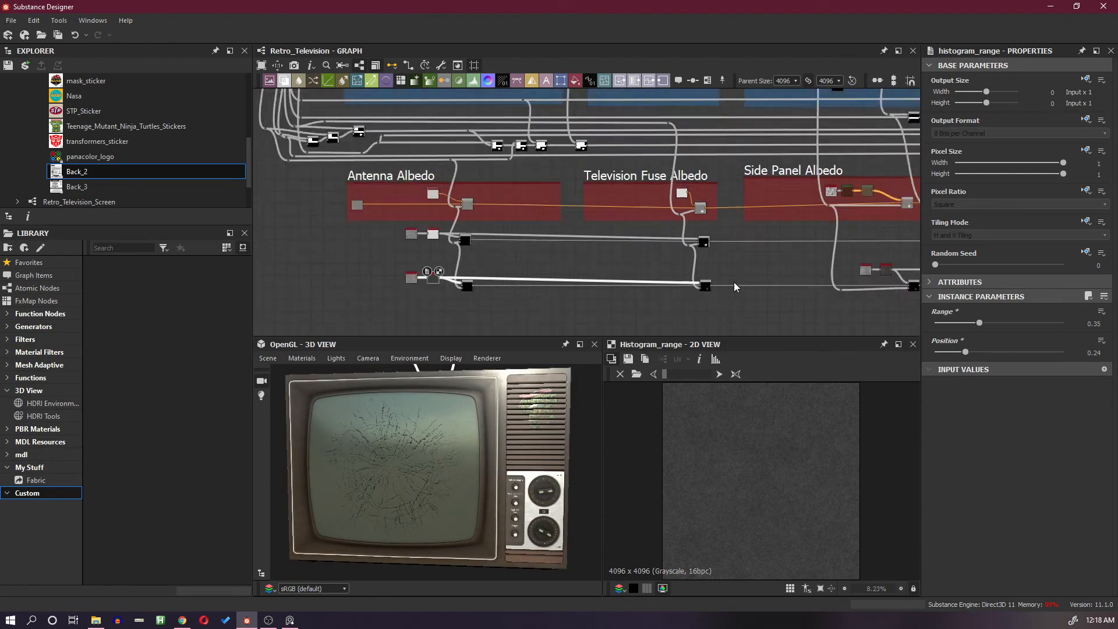
{"action": "middle_click_drag", "start_coordinate": [698, 278], "coordinate": [401, 280]}
{"action": "middle_click_drag", "start_coordinate": [817, 271], "coordinate": [408, 273]}
{"action": "middle_click_drag", "start_coordinate": [856, 270], "coordinate": [378, 270]}
{"action": "middle_click_drag", "start_coordinate": [861, 276], "coordinate": [375, 280]}
{"action": "middle_click_drag", "start_coordinate": [767, 279], "coordinate": [542, 281]}
{"action": "scroll", "coordinate": [575, 284], "scroll_direction": "up", "scroll_amount": 3}
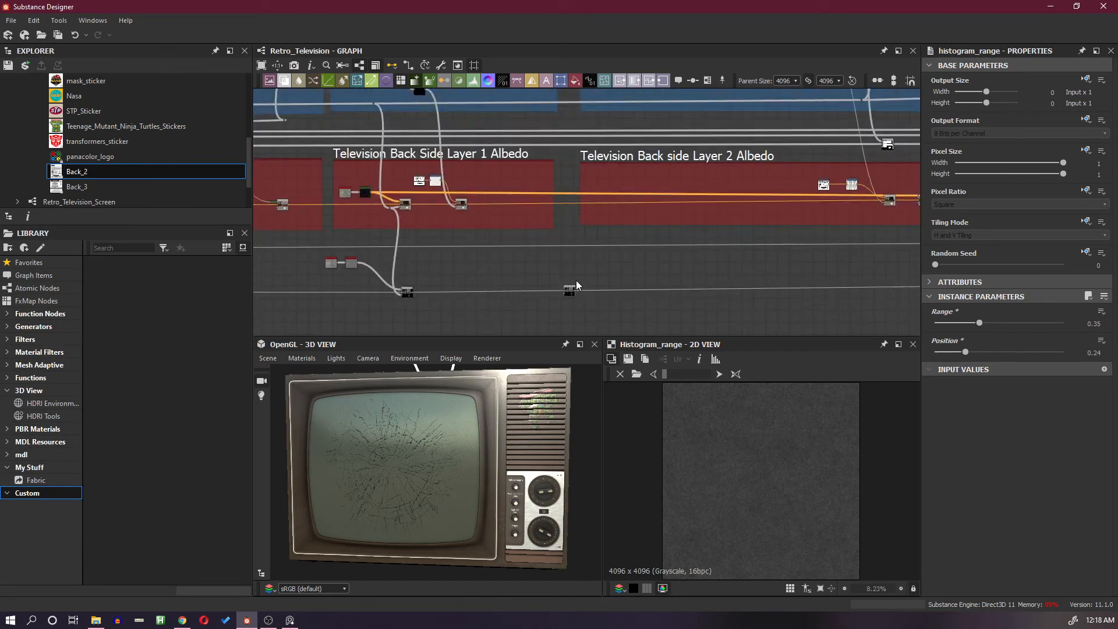
{"action": "scroll", "coordinate": [630, 283], "scroll_direction": "down", "scroll_amount": 1}
{"action": "middle_click_drag", "start_coordinate": [666, 273], "coordinate": [543, 275]}
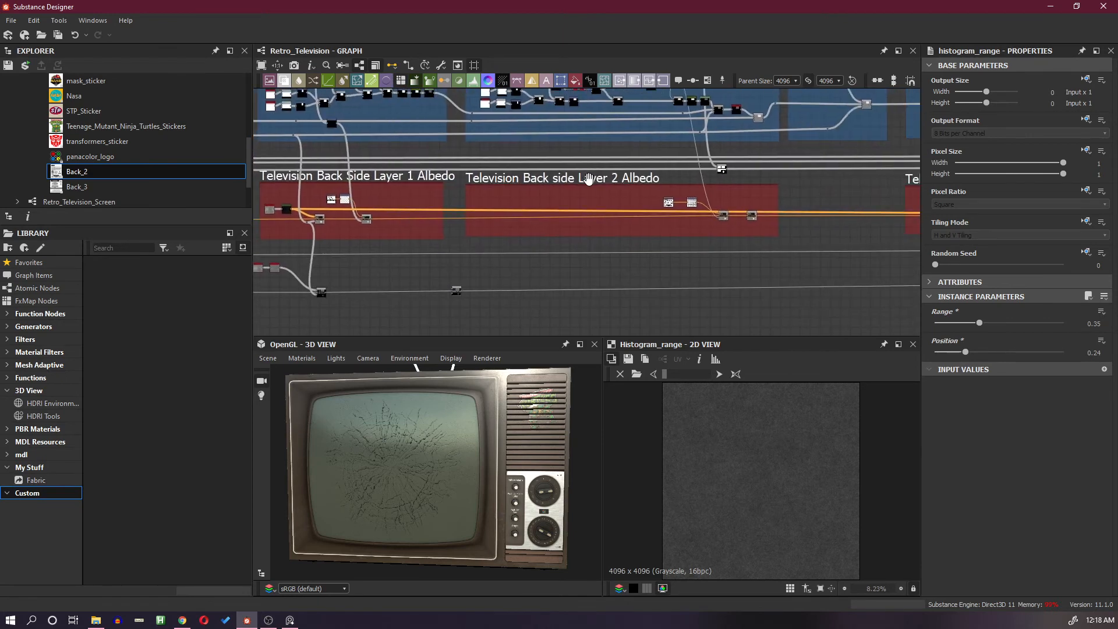
{"action": "left_click_drag", "start_coordinate": [458, 292], "coordinate": [813, 291]}
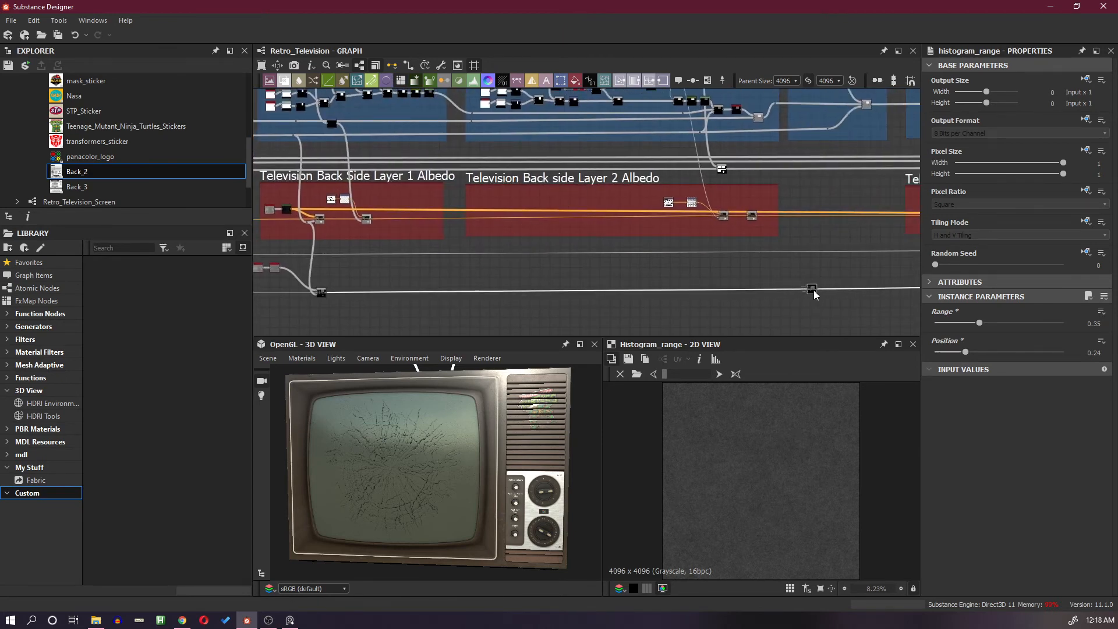
{"action": "scroll", "coordinate": [790, 280], "scroll_direction": "up", "scroll_amount": 2}
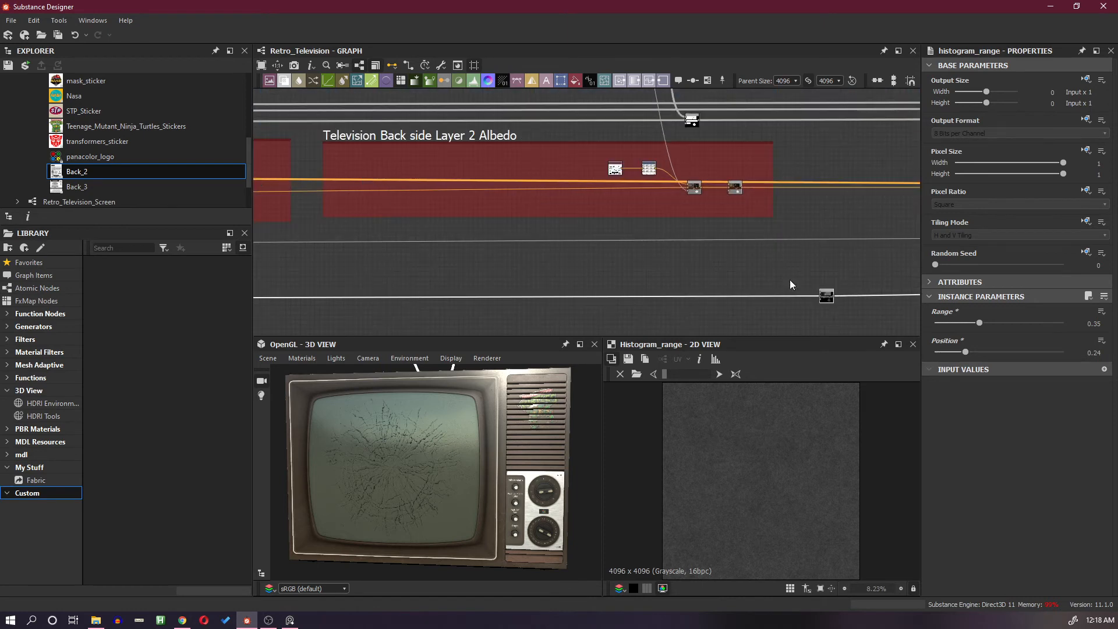
Insert a Blend node into the lower row and place it beneath the first Blend of Television Back side Layer 2 Albedo
{"action": "left_click", "coordinate": [748, 301]}
{"action": "key", "text": "space"}
{"action": "left_click", "coordinate": [787, 275]}
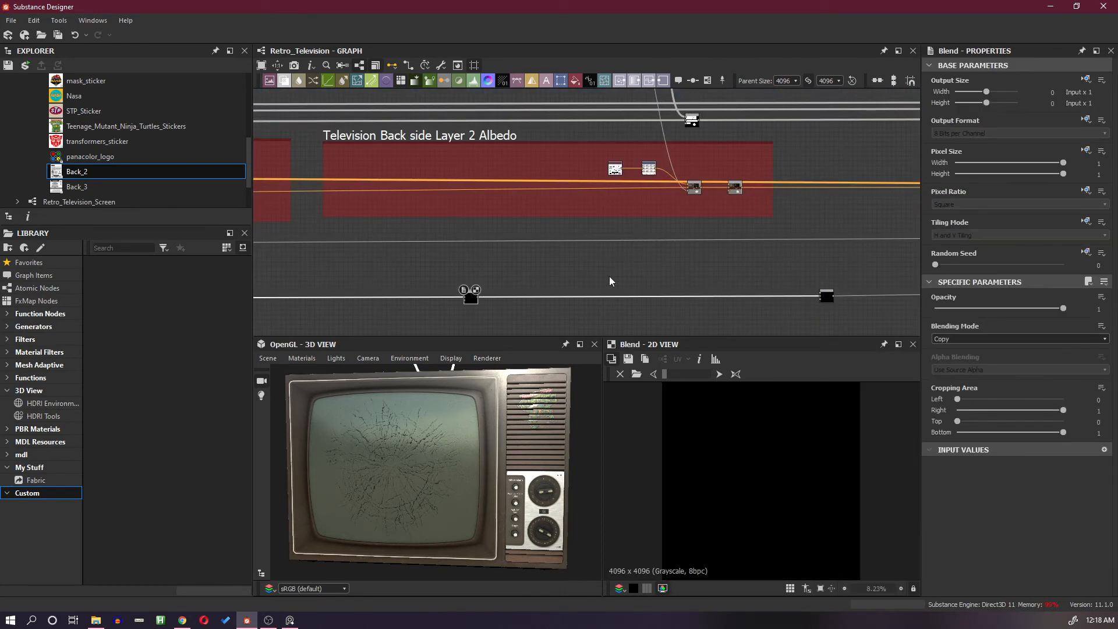
{"action": "scroll", "coordinate": [593, 273], "scroll_direction": "up", "scroll_amount": 1}
{"action": "left_click_drag", "start_coordinate": [449, 300], "coordinate": [724, 299]}
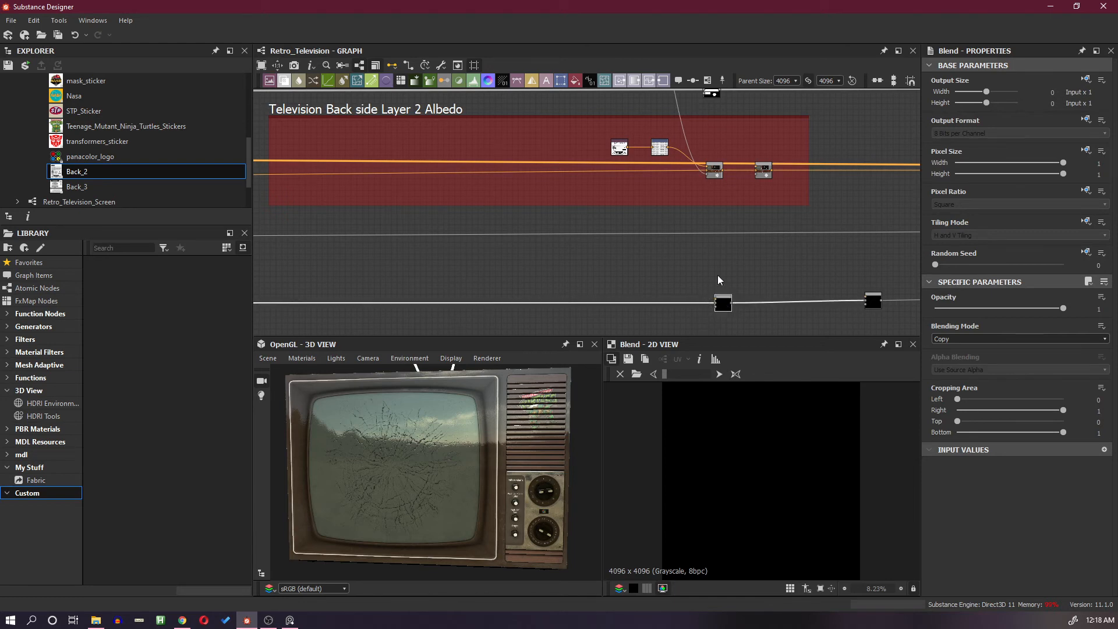
Add a Dot on the mask link of Layer 2's first Blend and connect it to the new lower Blend's mask input
{"action": "scroll", "coordinate": [696, 195], "scroll_direction": "up", "scroll_amount": 2}
{"action": "left_click_drag", "start_coordinate": [697, 156], "coordinate": [690, 168], "text": "alt"}
{"action": "middle_click_drag", "start_coordinate": [703, 183], "coordinate": [701, 137]}
{"action": "left_click_drag", "start_coordinate": [714, 312], "coordinate": [725, 310]}
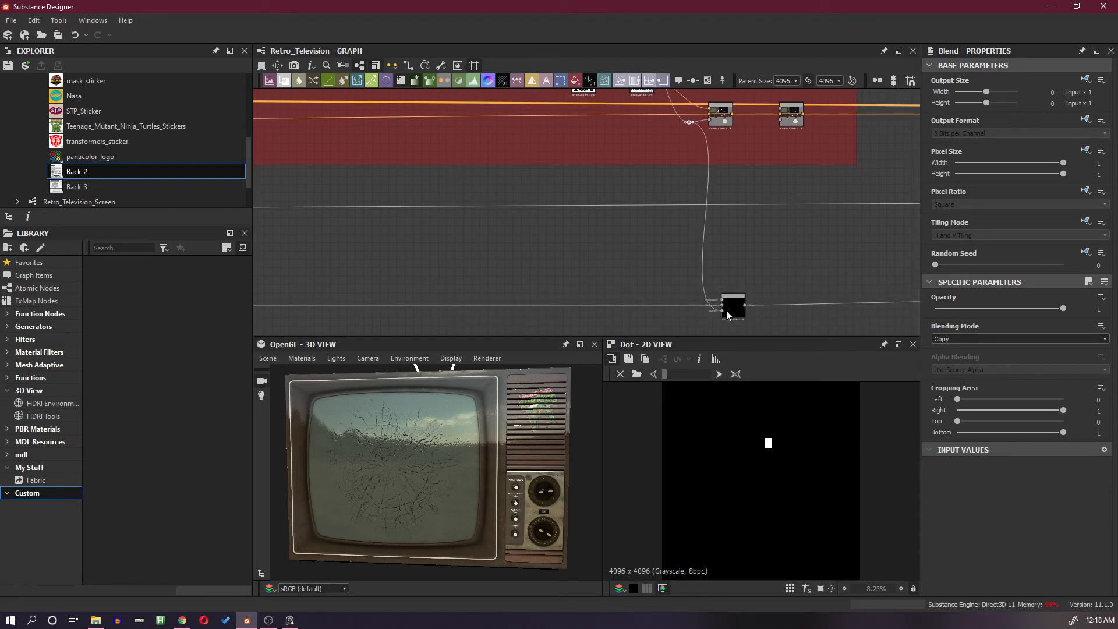
Paste the Fractal Sum Base and Histogram Range pair beside the new lower Blend and connect it as the foreground
{"action": "key", "text": "ctrl+v"}
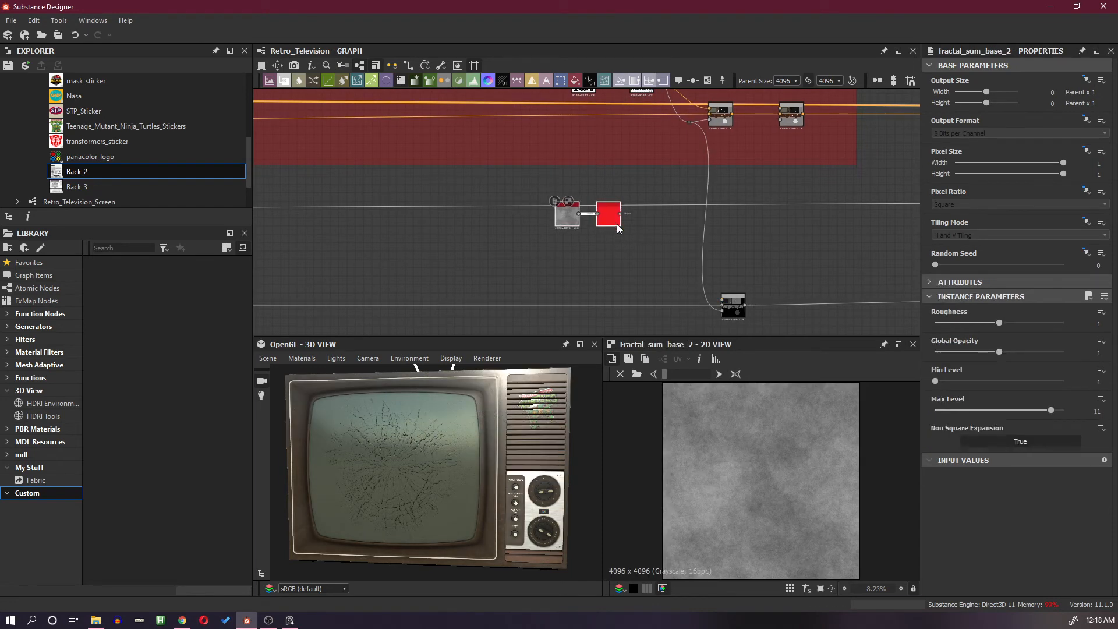
{"action": "left_click_drag", "start_coordinate": [608, 218], "coordinate": [677, 280]}
{"action": "left_click_drag", "start_coordinate": [725, 307], "coordinate": [727, 299]}
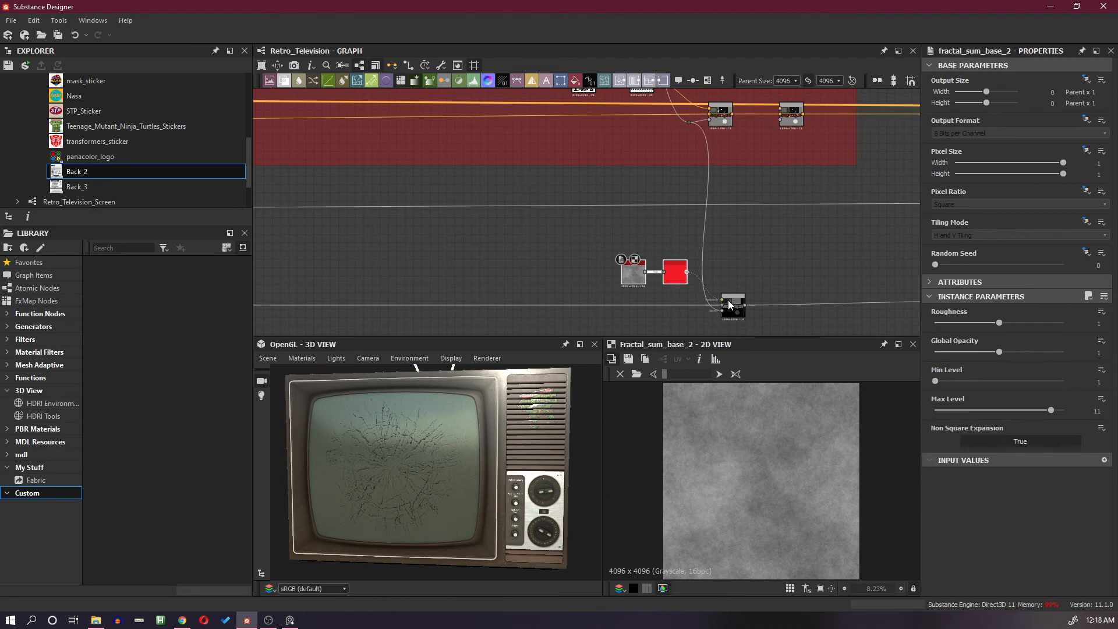
Examine the new Blend's output and mask in 2D and compare them with the television's back in 3D
{"action": "left_click_drag", "start_coordinate": [546, 449], "coordinate": [400, 494]}
{"action": "double_click", "coordinate": [735, 311]}
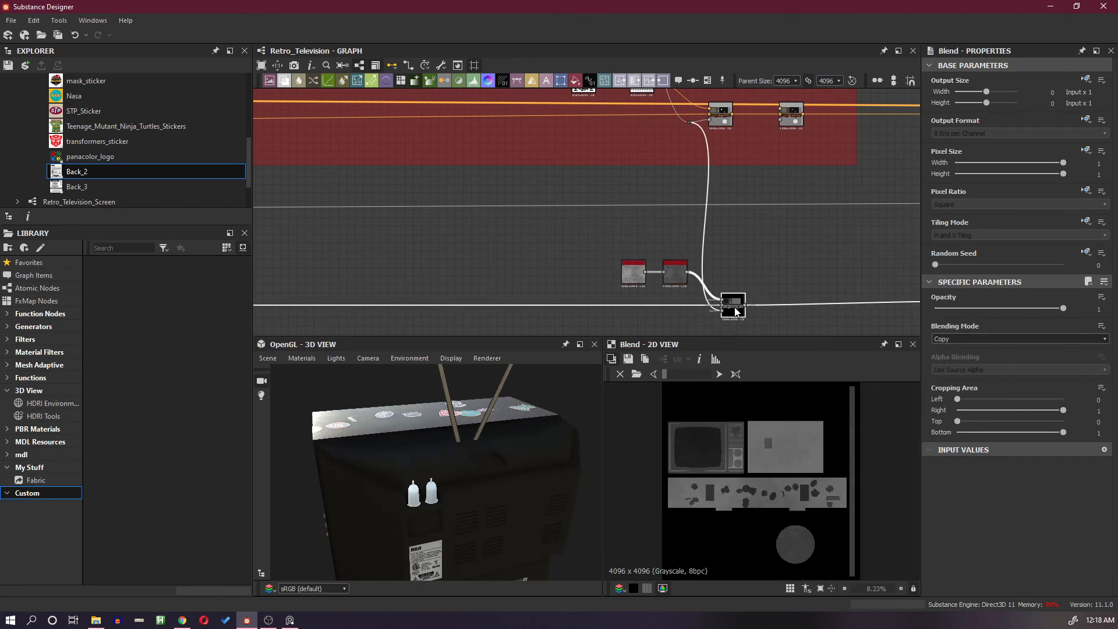
{"action": "double_click", "coordinate": [722, 310]}
{"action": "scroll", "coordinate": [762, 436], "scroll_direction": "up", "scroll_amount": 6}
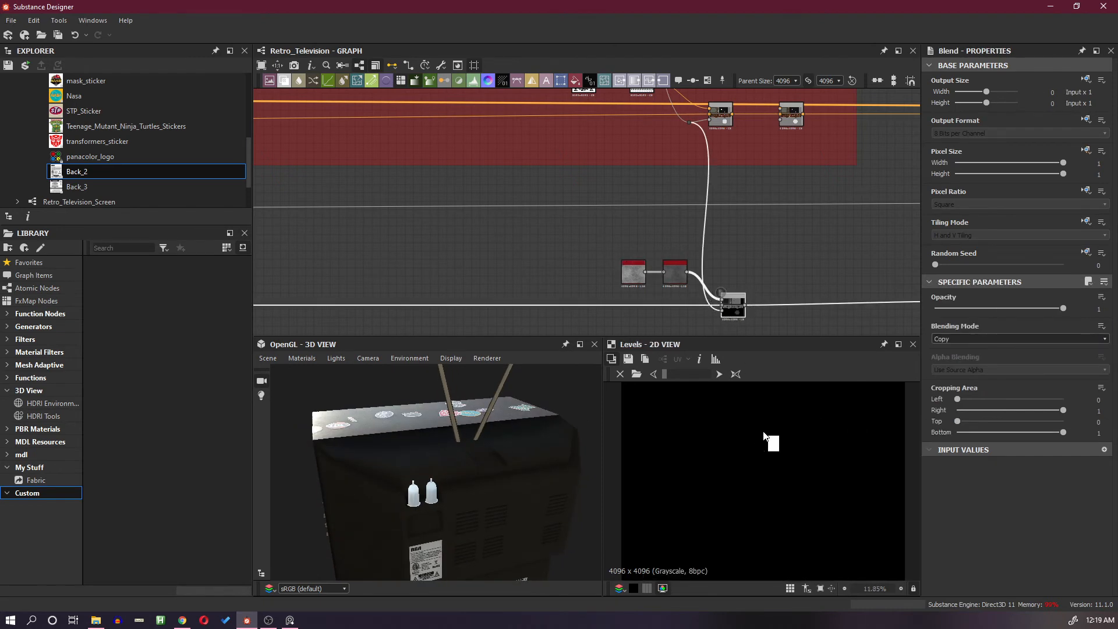
{"action": "scroll", "coordinate": [766, 434], "scroll_direction": "up", "scroll_amount": 1}
{"action": "left_click_drag", "start_coordinate": [517, 490], "coordinate": [570, 401]}
{"action": "scroll", "coordinate": [708, 282], "scroll_direction": "down", "scroll_amount": 5}
{"action": "scroll", "coordinate": [701, 228], "scroll_direction": "up", "scroll_amount": 2}
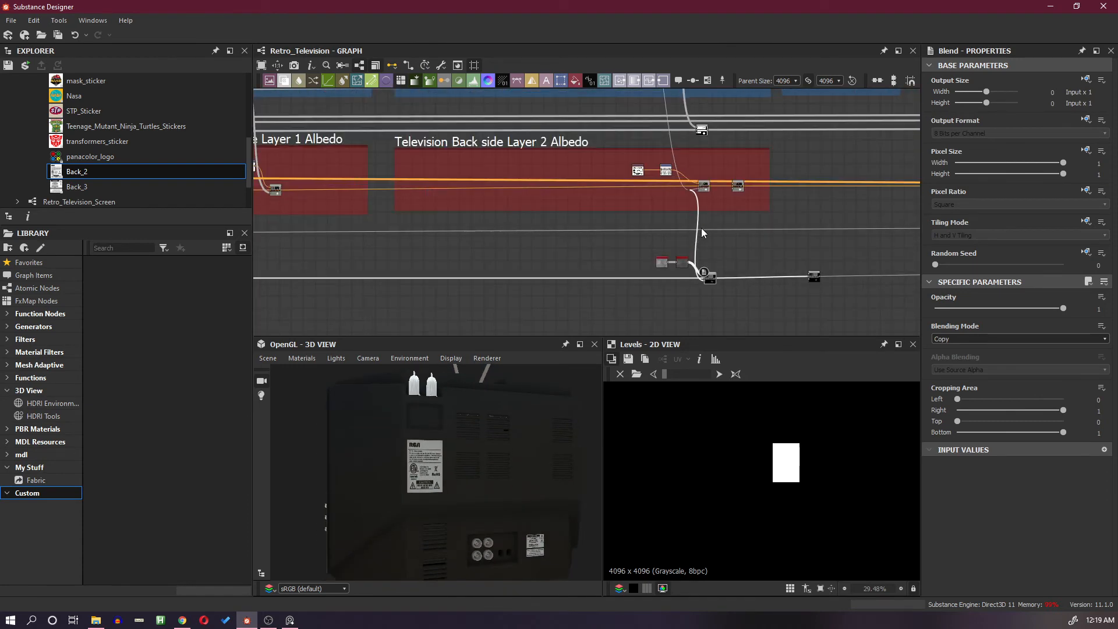
{"action": "scroll", "coordinate": [717, 258], "scroll_direction": "up", "scroll_amount": 4}
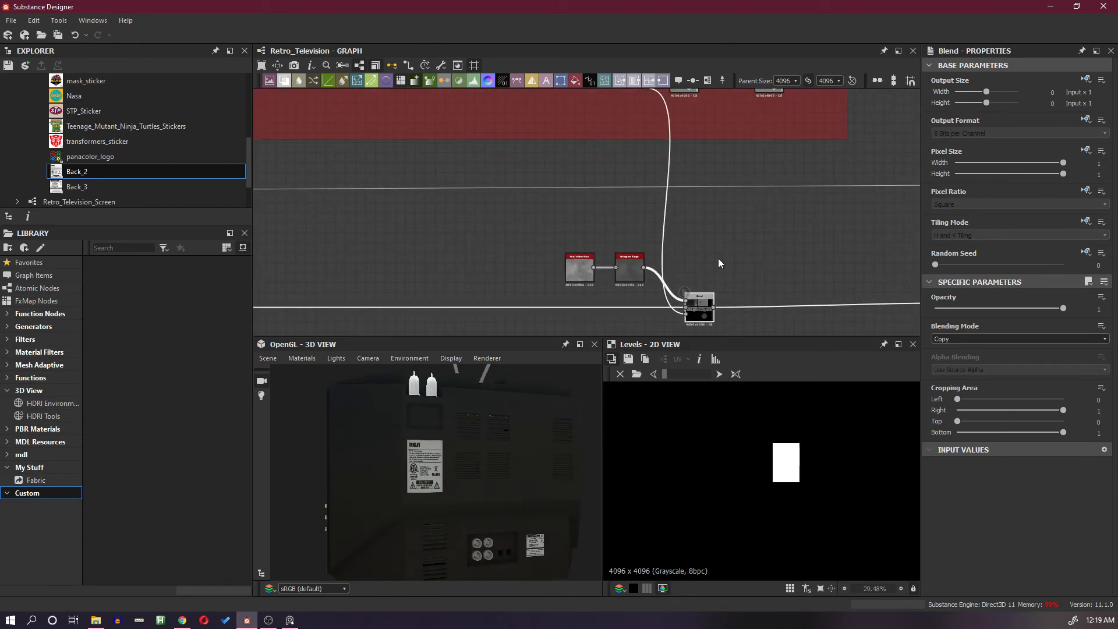
Replace the pasted noise pair with a Uniform Color node in Grayscale mode connected to the lower Blend's foreground
{"action": "left_click_drag", "start_coordinate": [551, 227], "coordinate": [621, 273]}
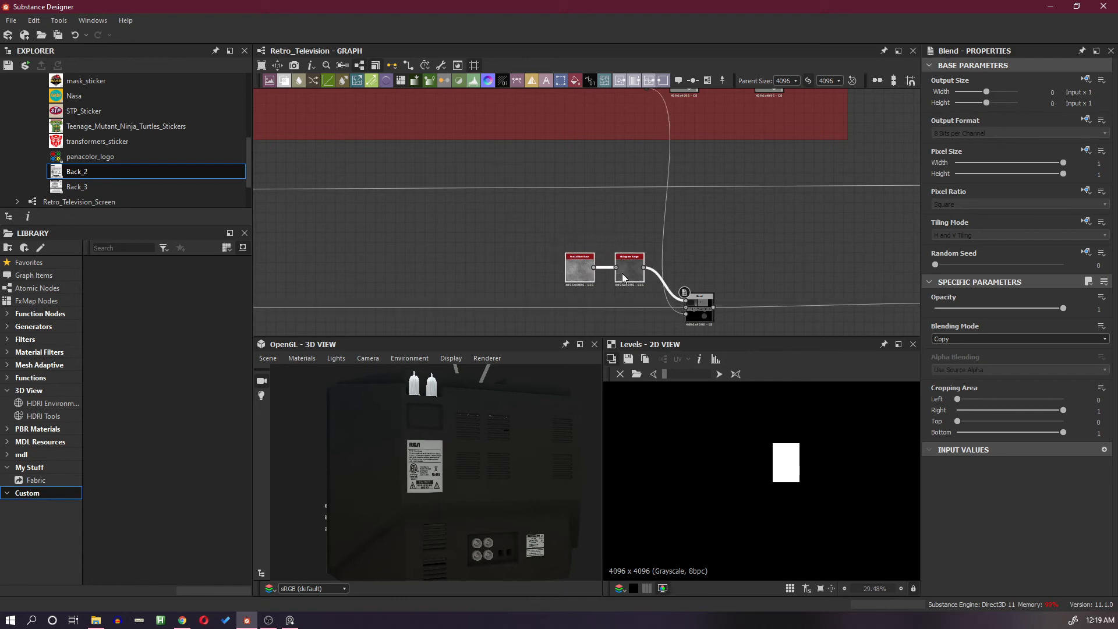
{"action": "key", "text": "Delete"}
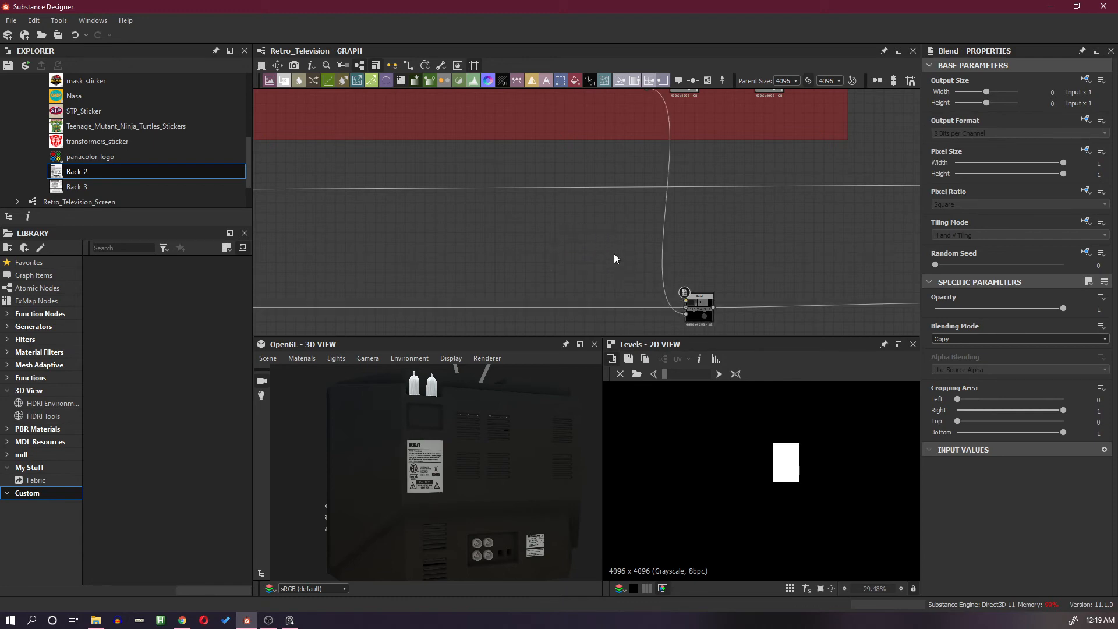
{"action": "key", "text": "space"}
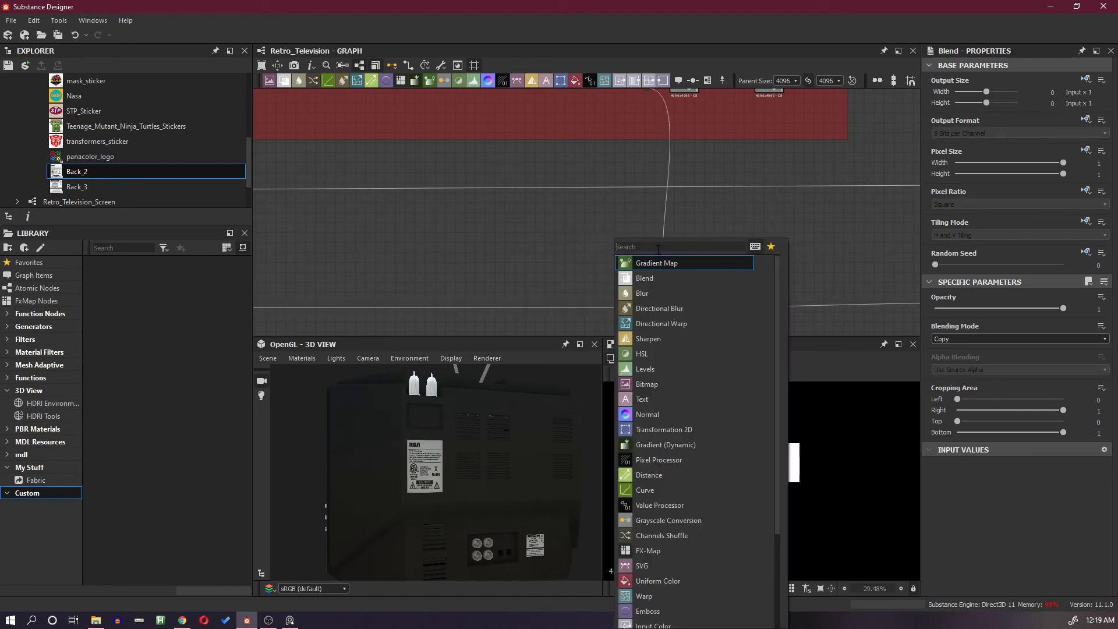
{"action": "type", "text": "uni"}
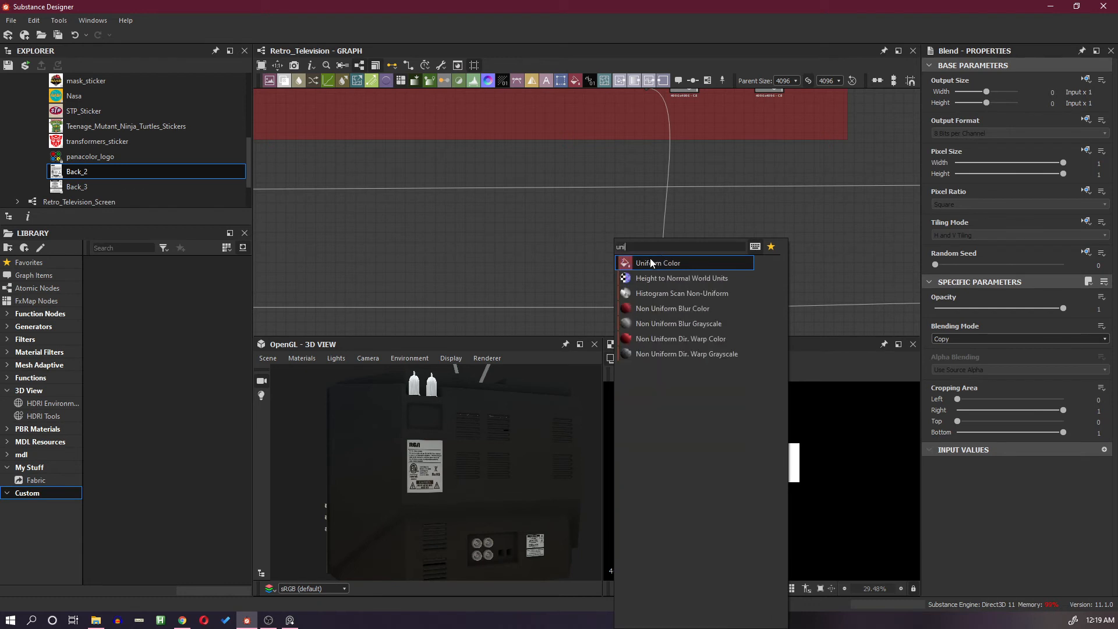
{"action": "left_click", "coordinate": [650, 261]}
{"action": "scroll", "coordinate": [457, 458], "scroll_direction": "up", "scroll_amount": 6}
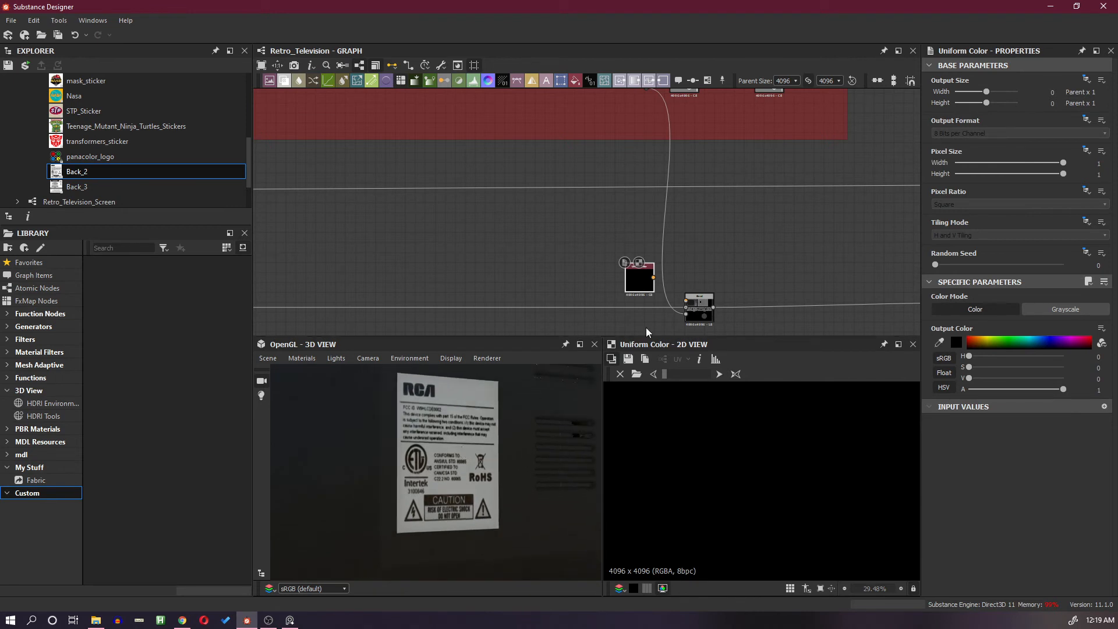
{"action": "left_click_drag", "start_coordinate": [687, 302], "coordinate": [653, 277]}
{"action": "left_click", "coordinate": [1064, 309]}
Examine the RCA label and surrounding vents on the television's back in 3D
{"action": "scroll", "coordinate": [526, 475], "scroll_direction": "down", "scroll_amount": 5}
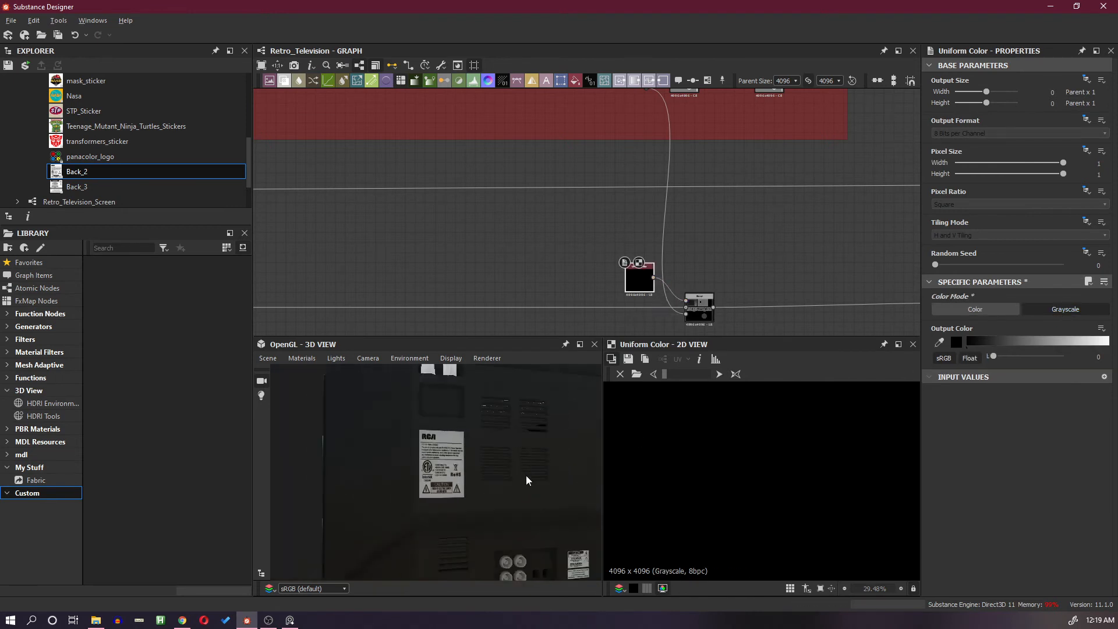
{"action": "scroll", "coordinate": [485, 483], "scroll_direction": "up", "scroll_amount": 6}
{"action": "middle_click_drag", "start_coordinate": [490, 481], "coordinate": [522, 512]}
{"action": "scroll", "coordinate": [467, 467], "scroll_direction": "down", "scroll_amount": 5}
{"action": "scroll", "coordinate": [466, 466], "scroll_direction": "down", "scroll_amount": 6}
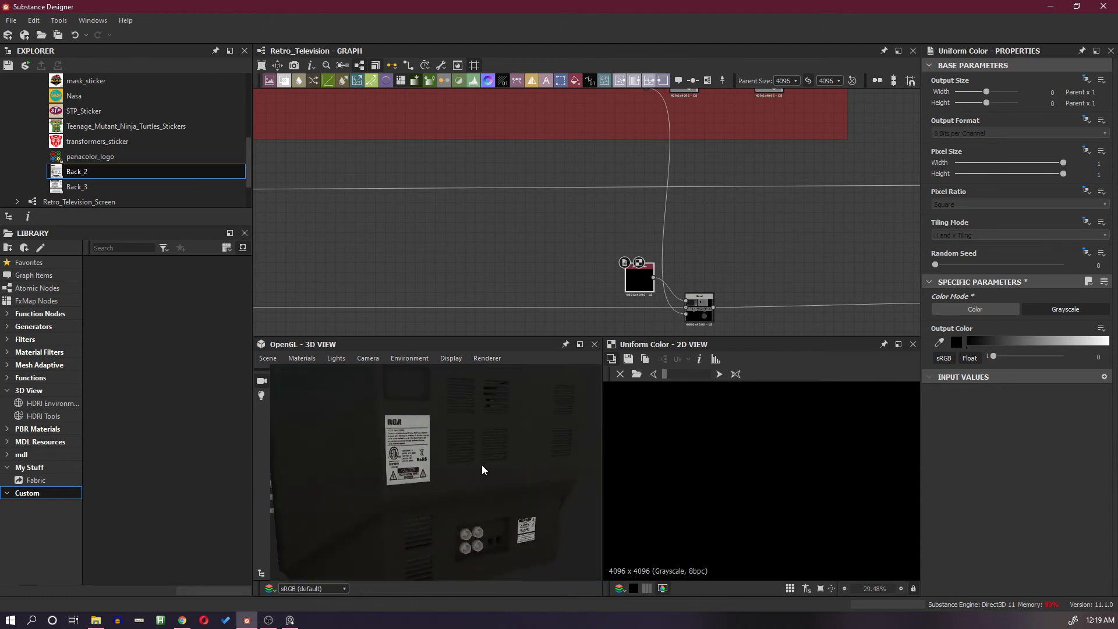
{"action": "left_click_drag", "start_coordinate": [481, 464], "coordinate": [453, 472]}
{"action": "middle_click_drag", "start_coordinate": [452, 465], "coordinate": [469, 472]}
{"action": "scroll", "coordinate": [450, 460], "scroll_direction": "up", "scroll_amount": 2}
{"action": "scroll", "coordinate": [450, 460], "scroll_direction": "up", "scroll_amount": 1}
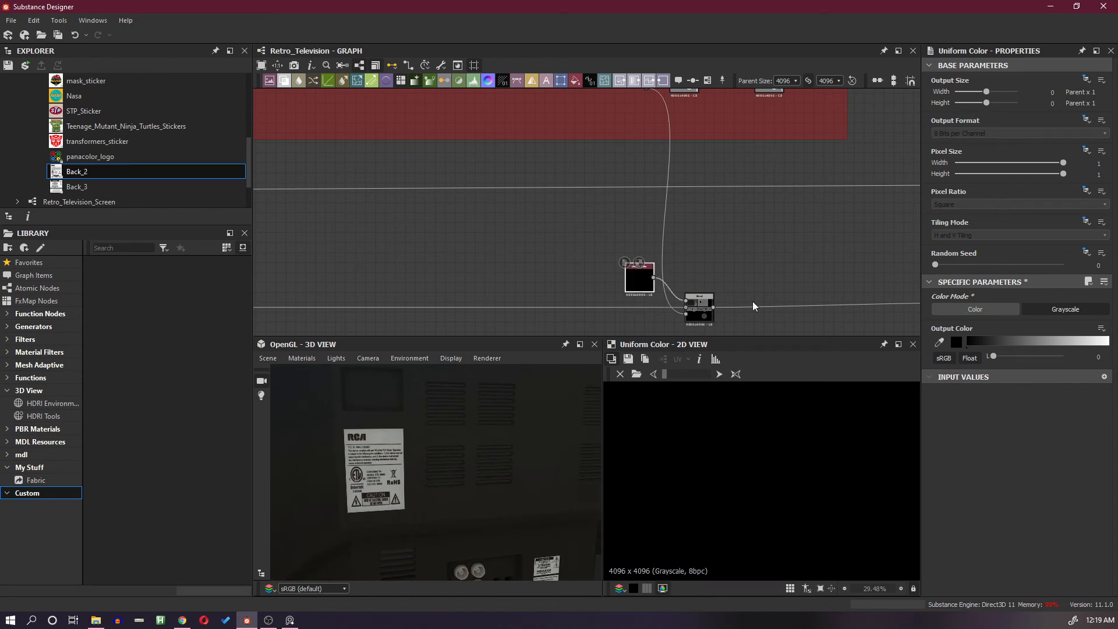
Display the Blend's label mask in 2D and inspect the RCA label in 3D under rotated environment lighting
{"action": "left_click_drag", "start_coordinate": [684, 315], "coordinate": [686, 315]}
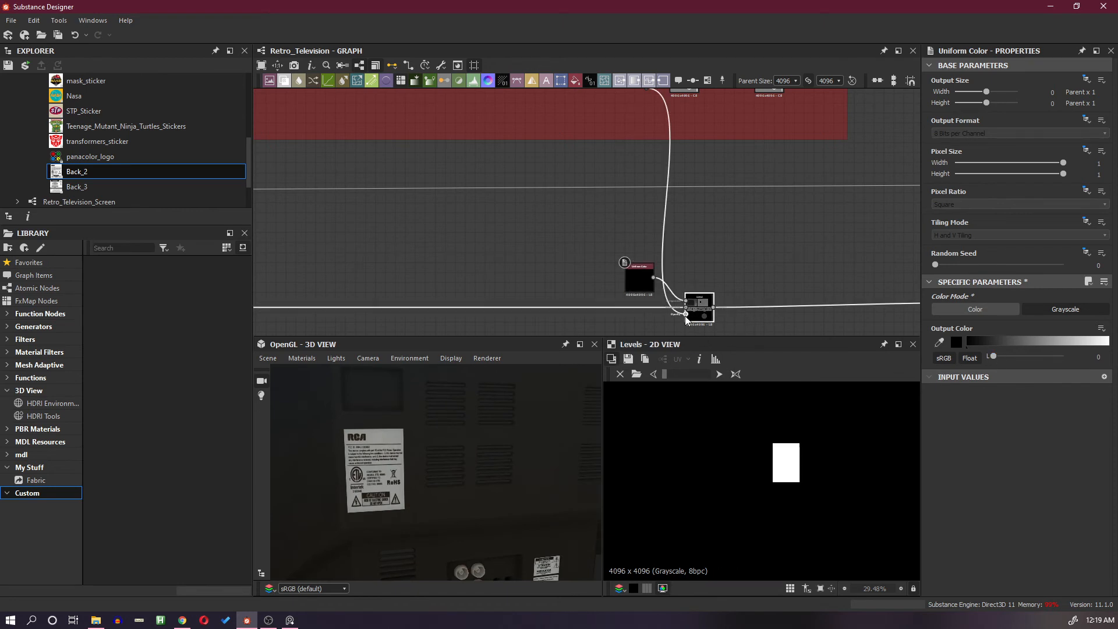
{"action": "left_click", "coordinate": [696, 314]}
{"action": "scroll", "coordinate": [800, 455], "scroll_direction": "down", "scroll_amount": 1}
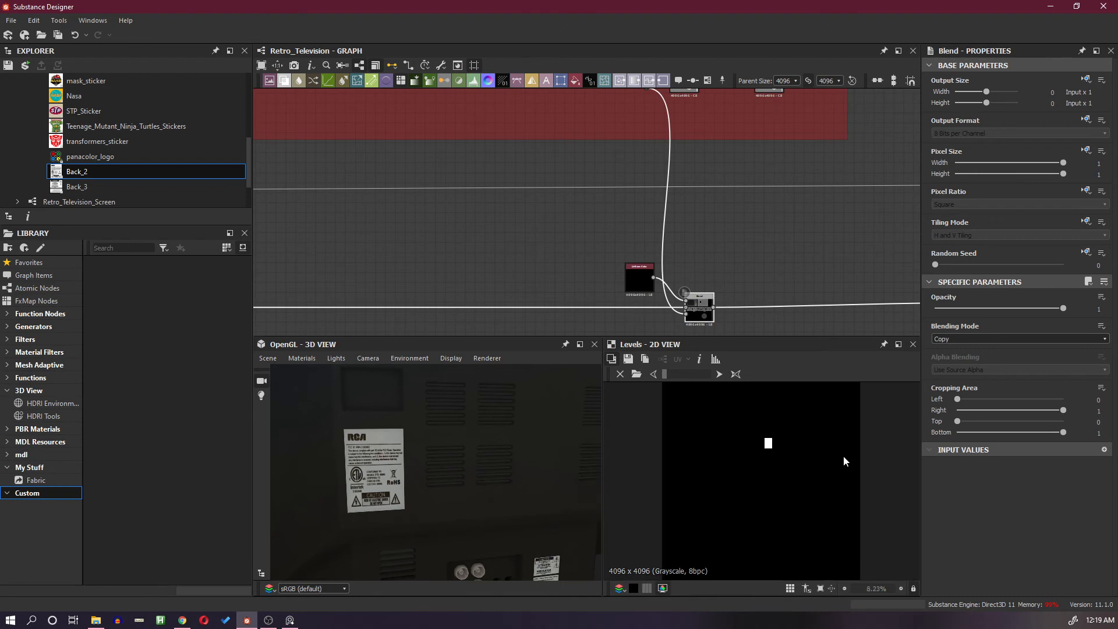
{"action": "scroll", "coordinate": [472, 454], "scroll_direction": "down", "scroll_amount": 2}
{"action": "left_click_drag", "start_coordinate": [482, 447], "coordinate": [479, 485]}
{"action": "mouse_move", "coordinate": [406, 459]}
{"action": "left_mouse_down", "text": "ctrl+shift"}
{"action": "mouse_move", "coordinate": [460, 461]}
{"action": "mouse_move", "coordinate": [387, 460]}
{"action": "left_mouse_up", "text": "ctrl+shift"}
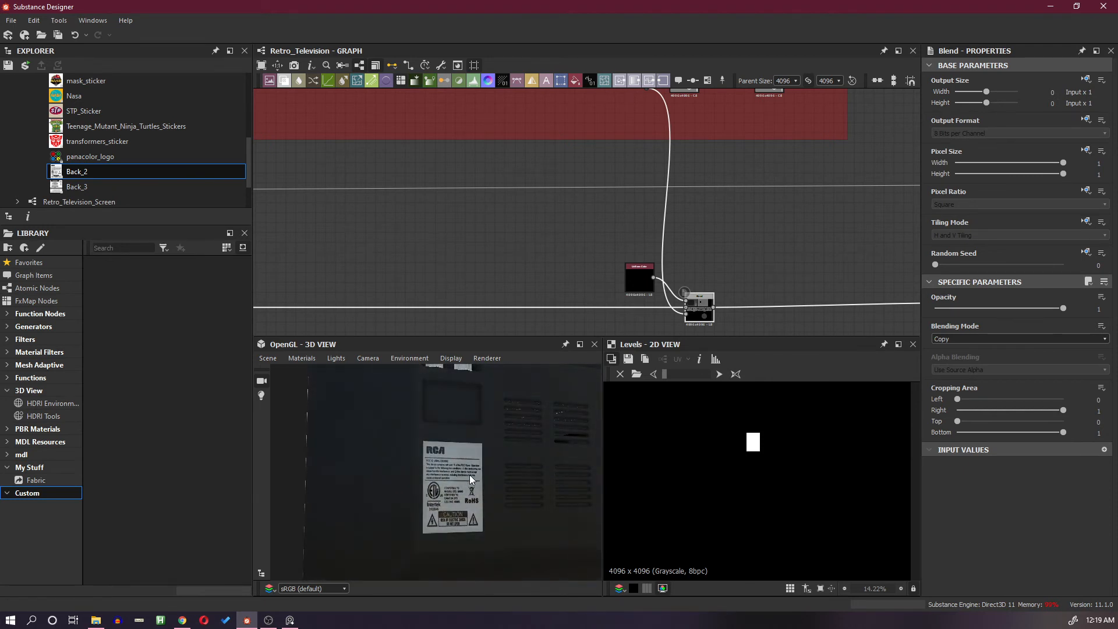
{"action": "scroll", "coordinate": [469, 474], "scroll_direction": "up", "scroll_amount": 2}
{"action": "scroll", "coordinate": [499, 485], "scroll_direction": "down", "scroll_amount": 4}
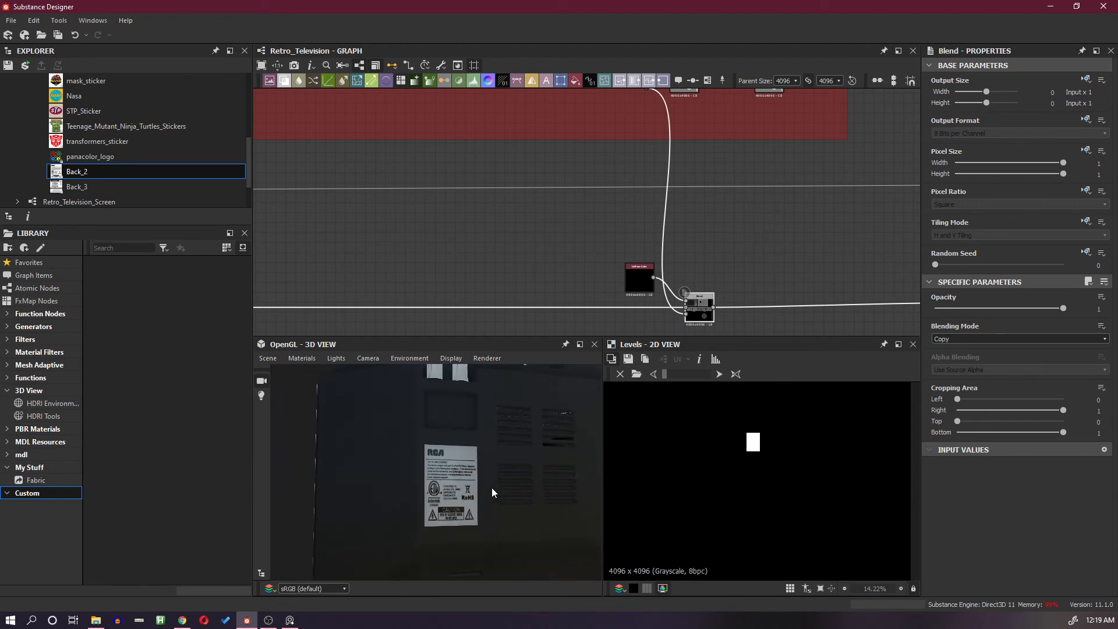
{"action": "scroll", "coordinate": [491, 465], "scroll_direction": "up", "scroll_amount": 3}
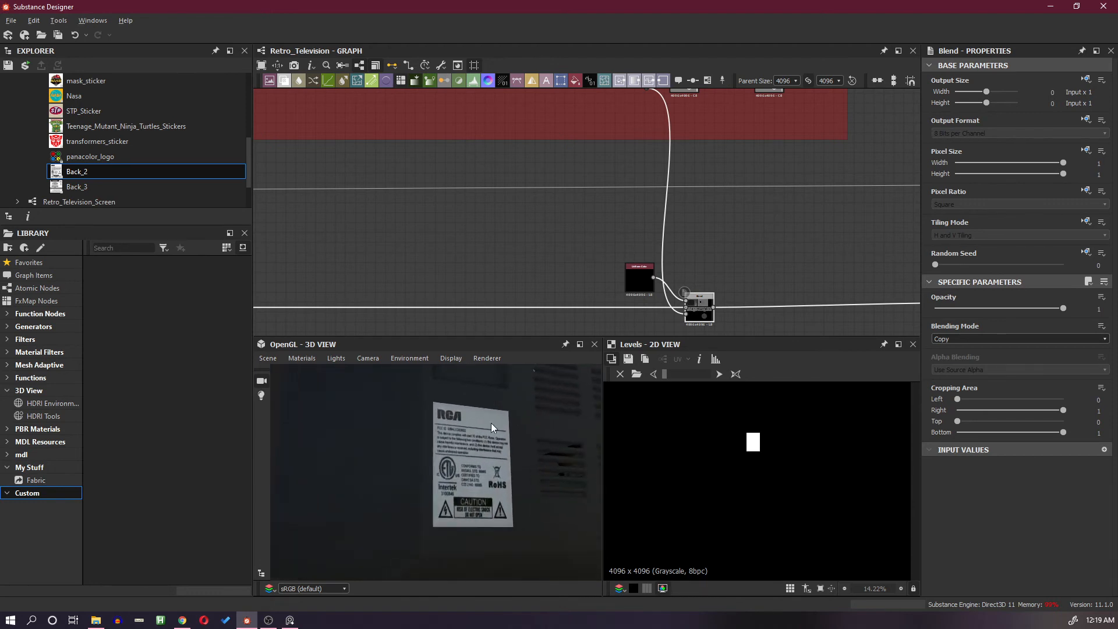
{"action": "scroll", "coordinate": [499, 458], "scroll_direction": "up", "scroll_amount": 2}
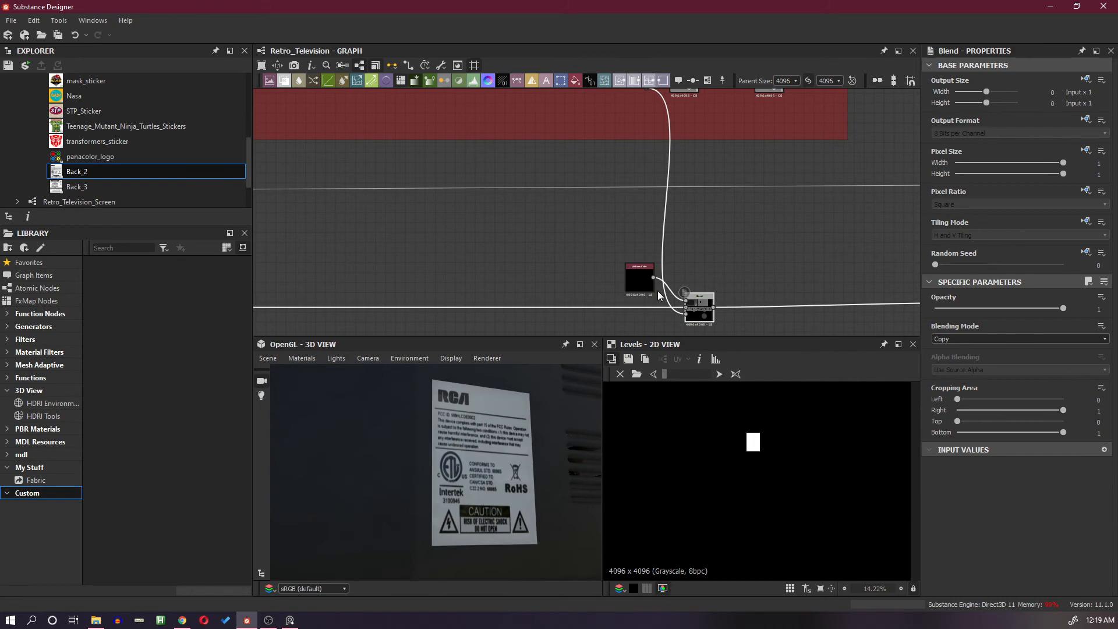
Set the Uniform Color node's grayscale luminance to 0.68 and check the RCA label in 3D
{"action": "left_click", "coordinate": [645, 284]}
{"action": "left_click_drag", "start_coordinate": [997, 356], "coordinate": [1040, 358]}
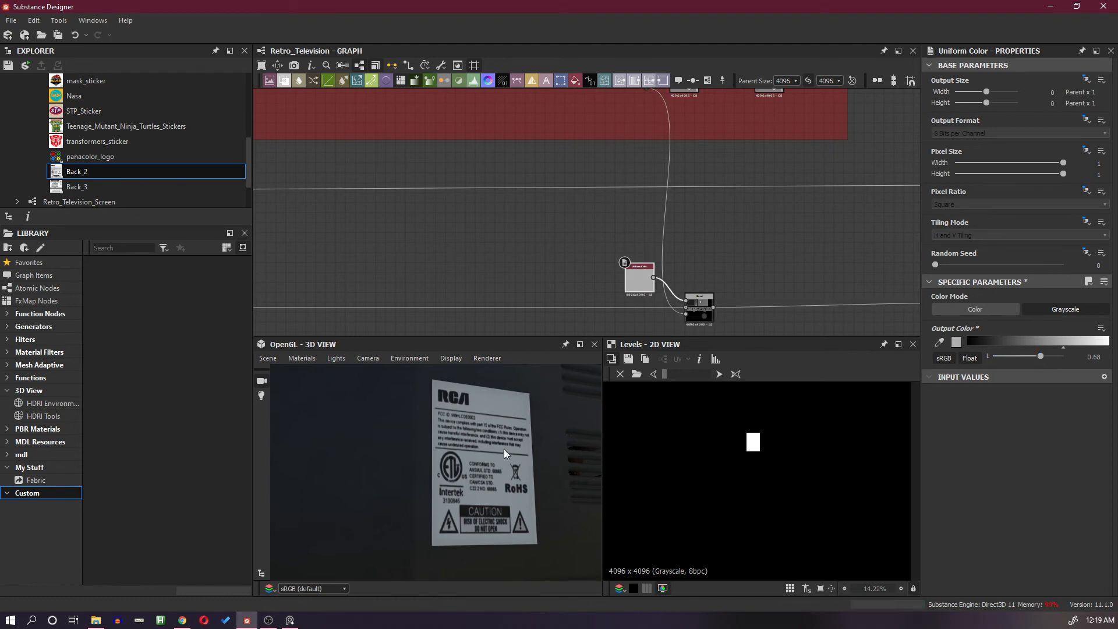
{"action": "scroll", "coordinate": [505, 449], "scroll_direction": "down", "scroll_amount": 5}
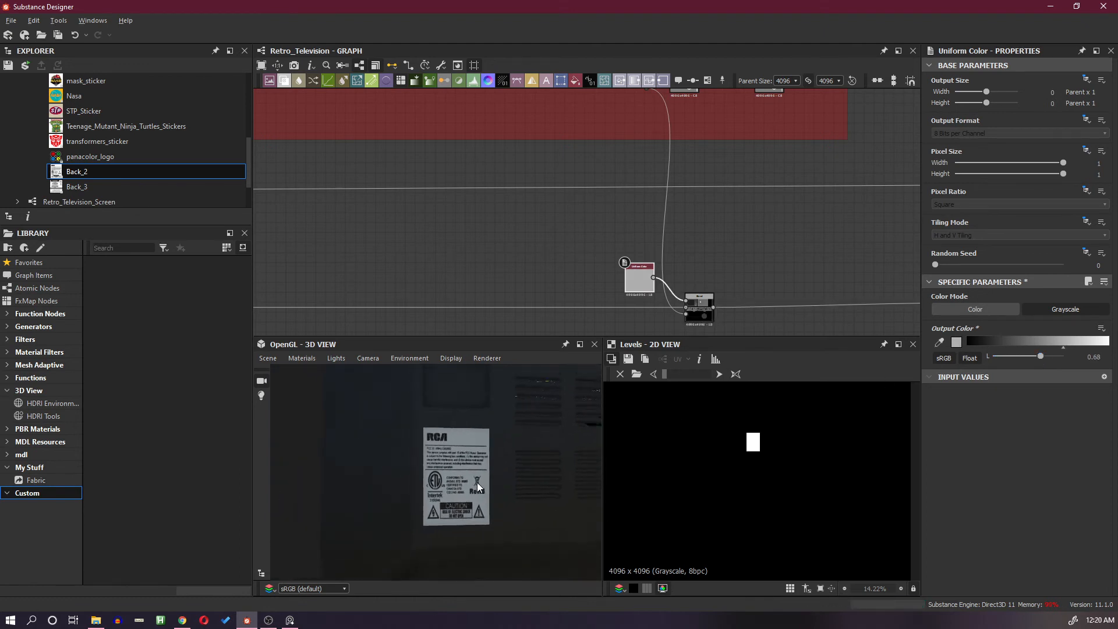
{"action": "scroll", "coordinate": [461, 494], "scroll_direction": "up", "scroll_amount": 4}
{"action": "scroll", "coordinate": [466, 488], "scroll_direction": "down", "scroll_amount": 6}
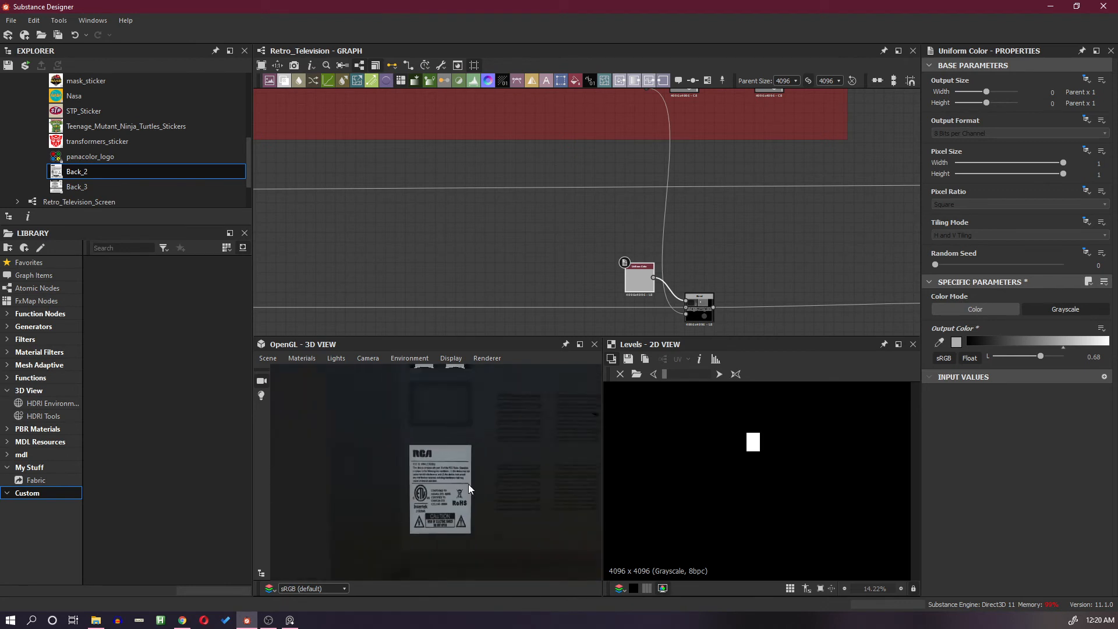
{"action": "scroll", "coordinate": [469, 488], "scroll_direction": "down", "scroll_amount": 5}
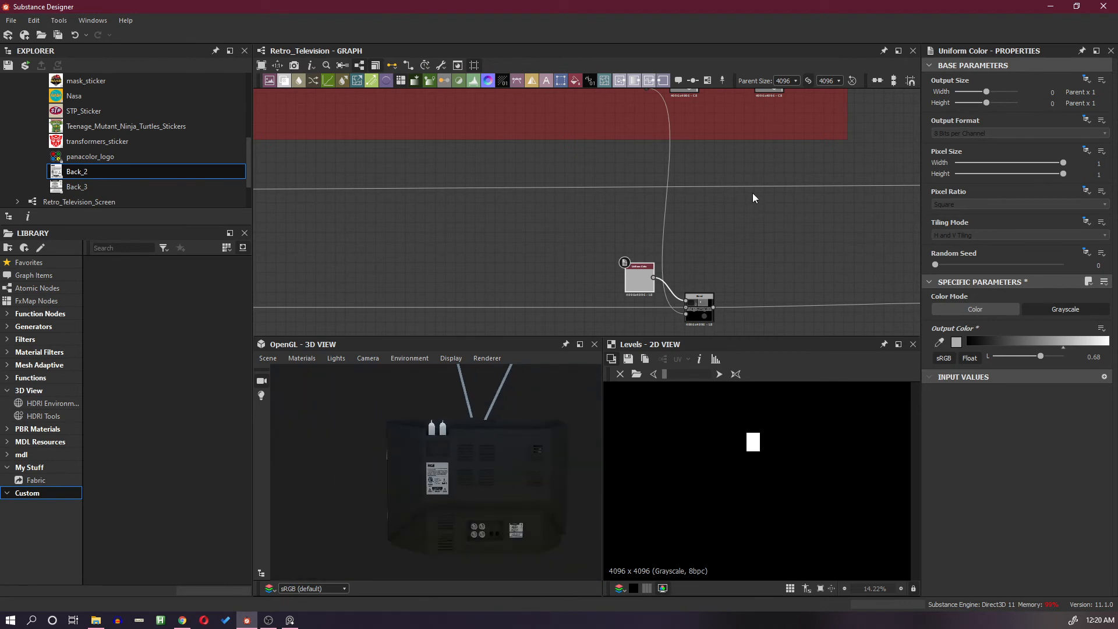
Move the lower row's end Blend along its line to just past the end of Television Bottom Part Albedo
{"action": "scroll", "coordinate": [755, 207], "scroll_direction": "down", "scroll_amount": 4}
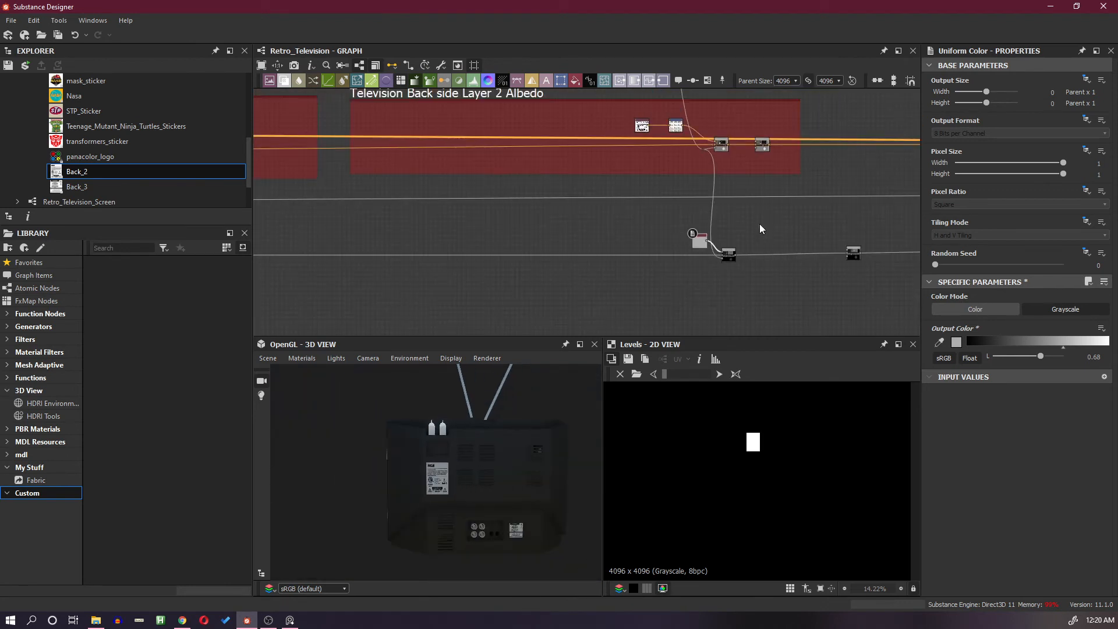
{"action": "middle_click_drag", "start_coordinate": [781, 230], "coordinate": [631, 249]}
{"action": "scroll", "coordinate": [642, 248], "scroll_direction": "down", "scroll_amount": 2}
{"action": "scroll", "coordinate": [631, 249], "scroll_direction": "up", "scroll_amount": 1}
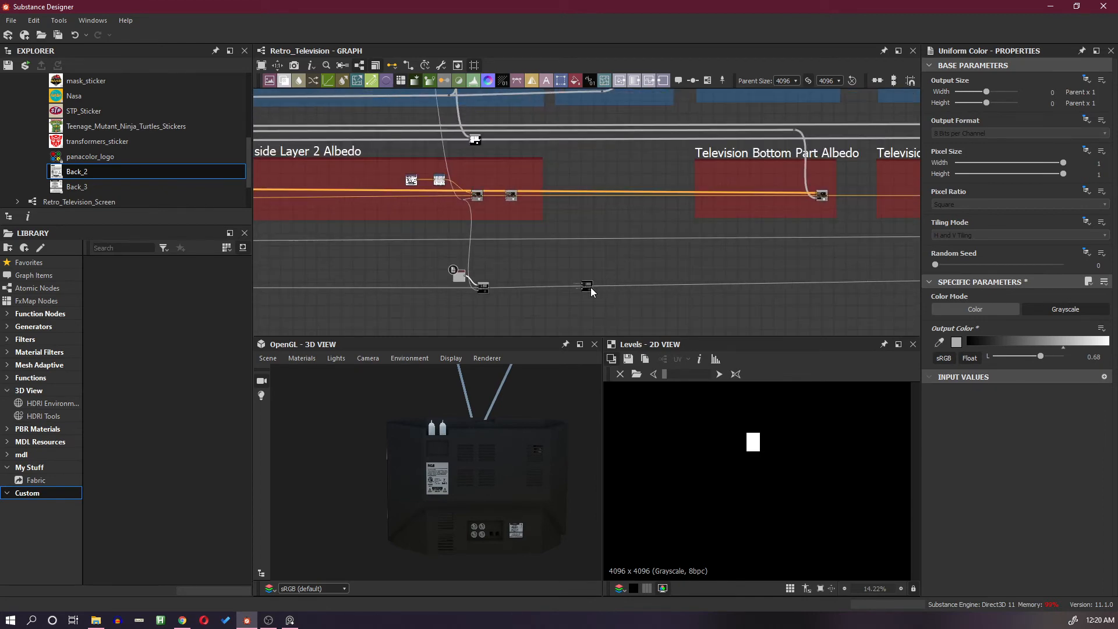
{"action": "left_click_drag", "start_coordinate": [591, 287], "coordinate": [858, 288]}
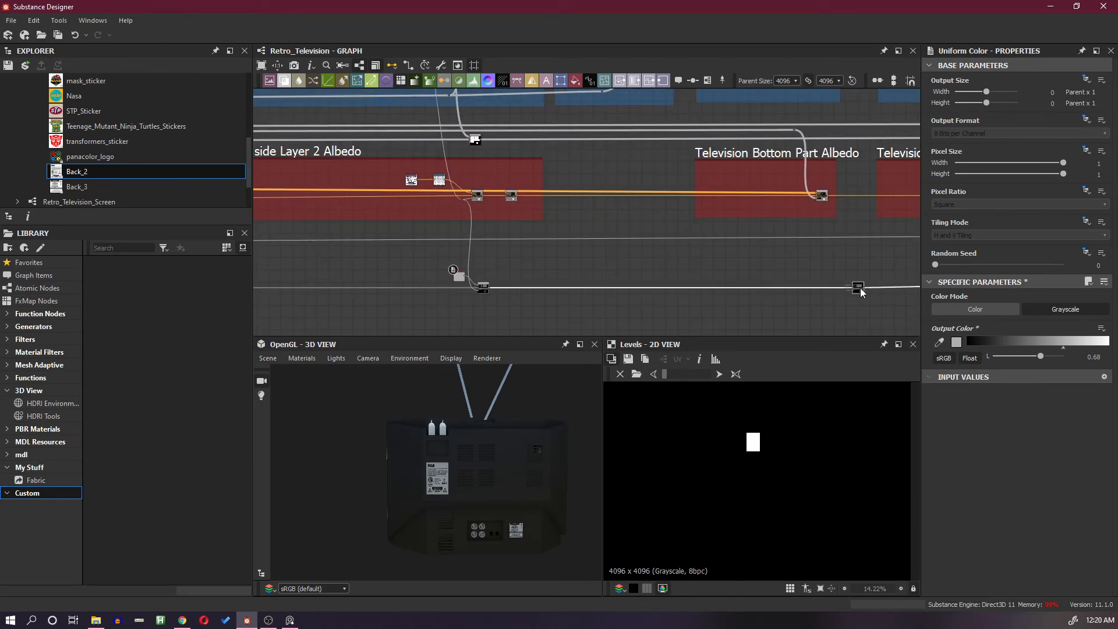
Insert another Blend node into the lower row and place it beneath the second Blend of Television Back side Layer 2 Albedo
{"action": "left_click", "coordinate": [814, 289]}
{"action": "key", "text": "space"}
{"action": "left_click", "coordinate": [852, 280]}
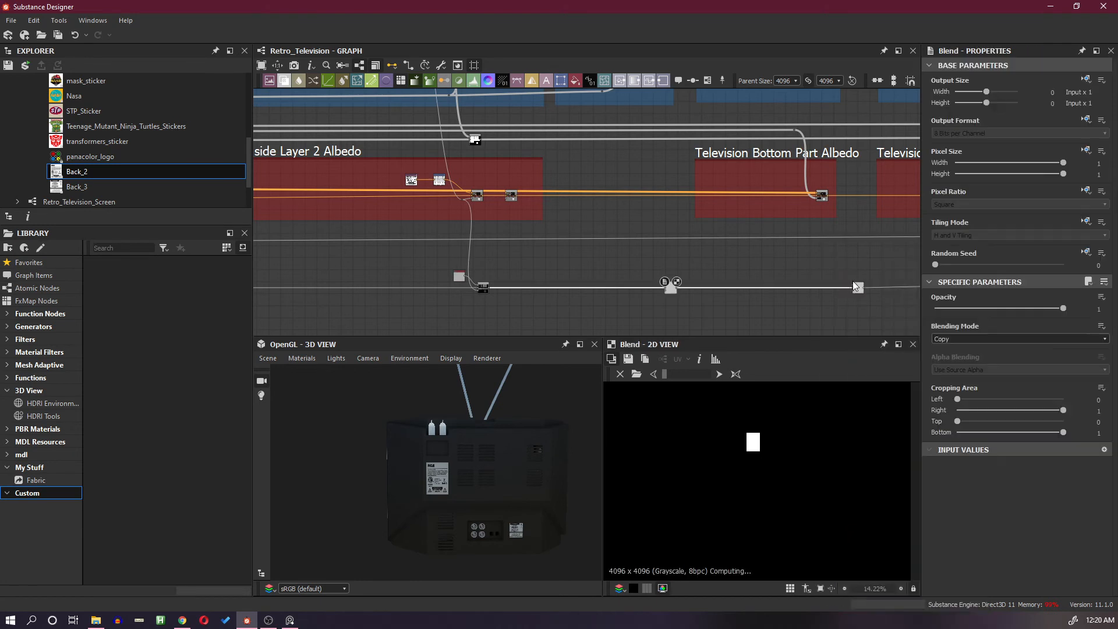
{"action": "left_click_drag", "start_coordinate": [670, 286], "coordinate": [827, 288]}
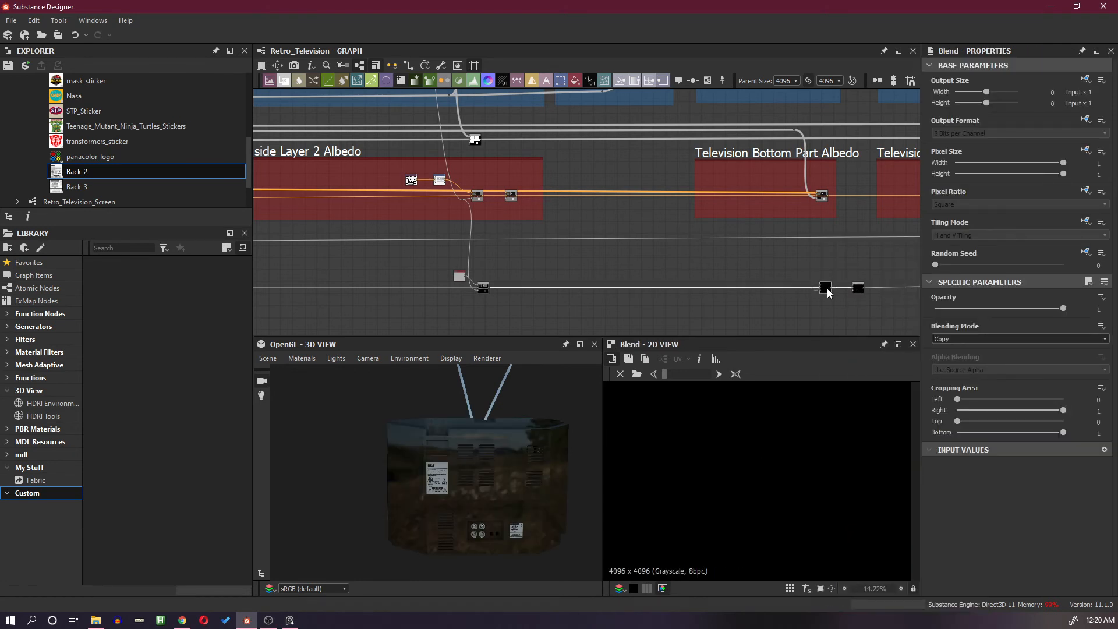
{"action": "left_click_drag", "start_coordinate": [583, 272], "coordinate": [619, 298]}
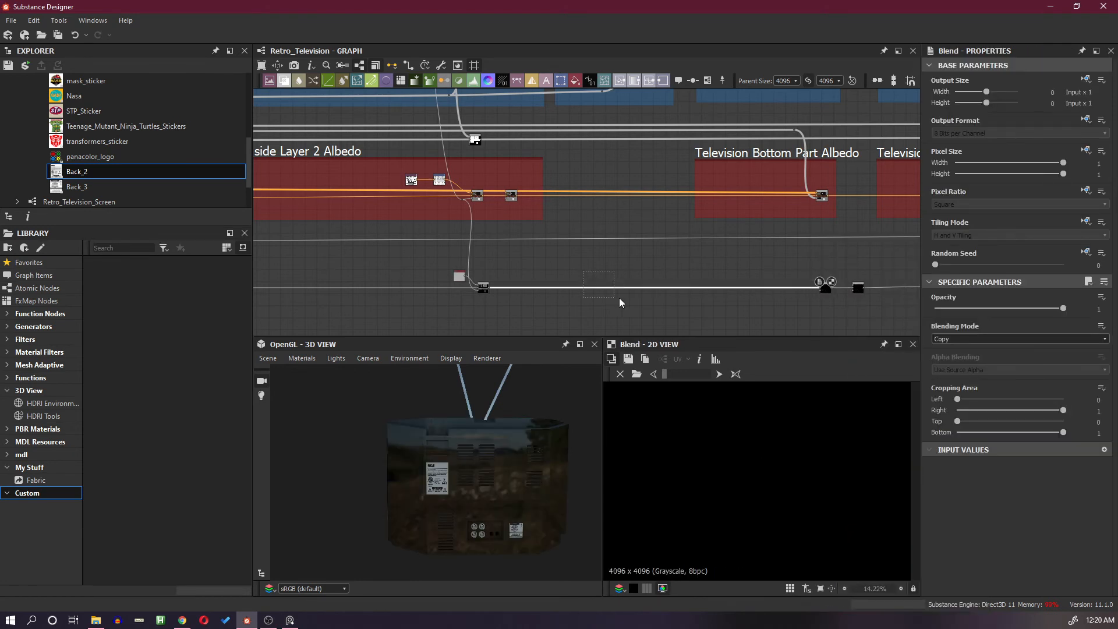
{"action": "left_click_drag", "start_coordinate": [821, 294], "coordinate": [517, 293]}
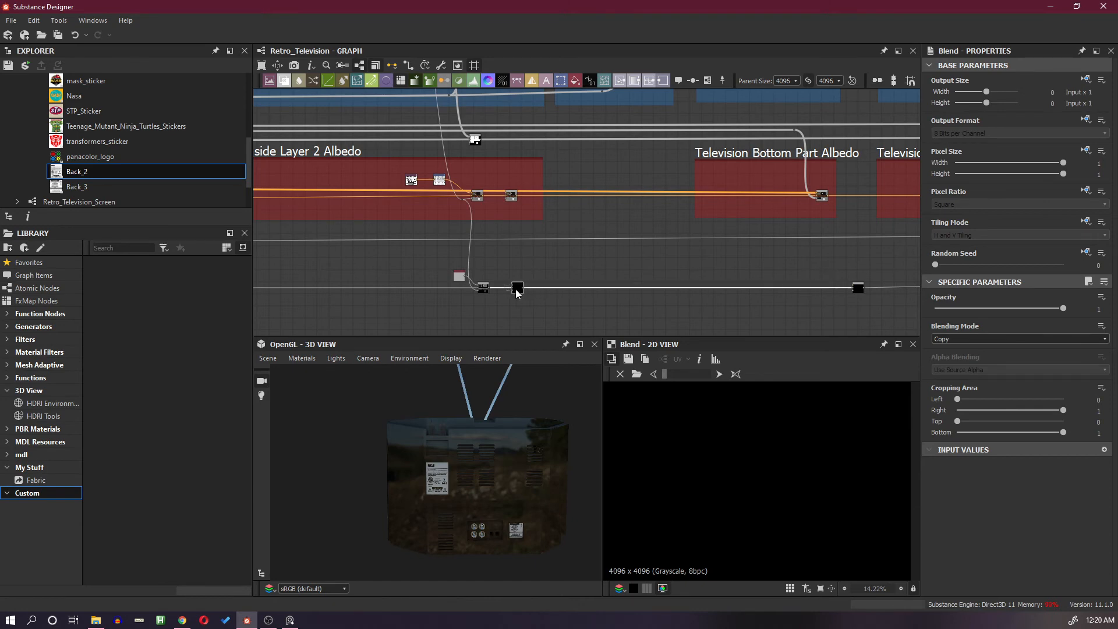
{"action": "middle_click_drag", "start_coordinate": [508, 278], "coordinate": [635, 235]}
{"action": "scroll", "coordinate": [587, 274], "scroll_direction": "up", "scroll_amount": 3}
{"action": "scroll", "coordinate": [620, 184], "scroll_direction": "up", "scroll_amount": 1}
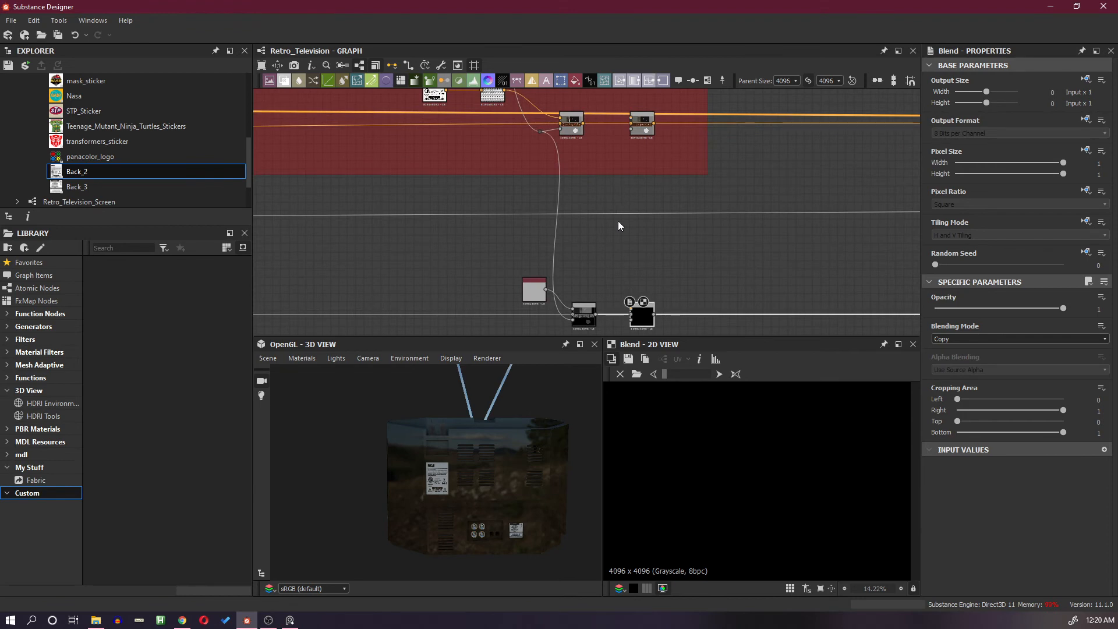
Move the newly inserted lower-row Blend along its line to sit beneath the Television Bottom Part Albedo Blend
{"action": "scroll", "coordinate": [673, 183], "scroll_direction": "down", "scroll_amount": 3}
{"action": "middle_click_drag", "start_coordinate": [749, 227], "coordinate": [516, 237]}
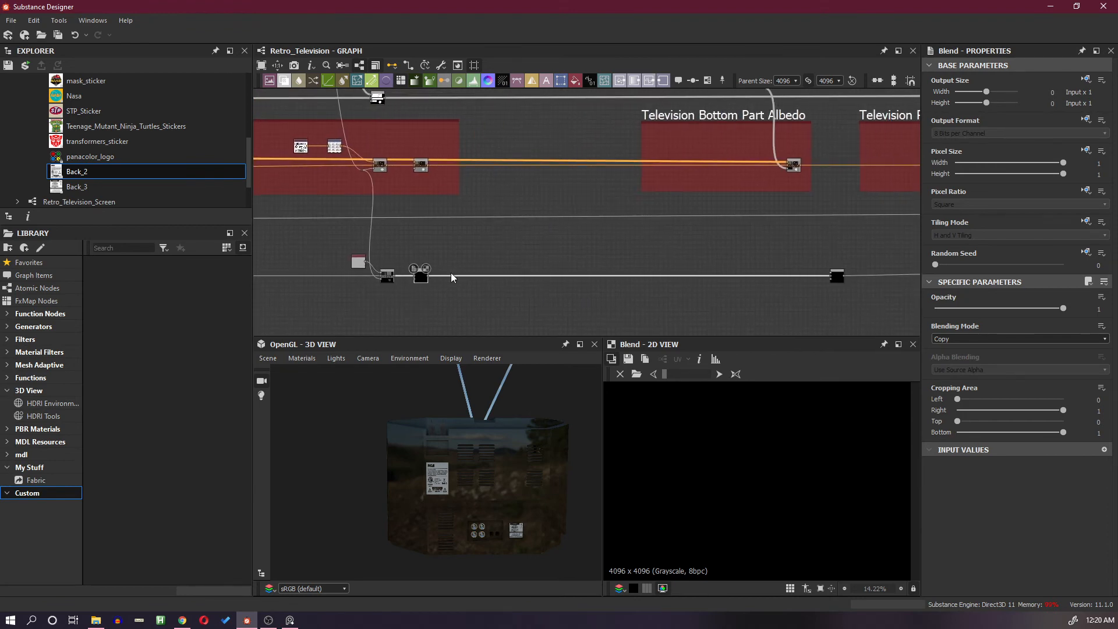
{"action": "left_click_drag", "start_coordinate": [433, 277], "coordinate": [802, 278]}
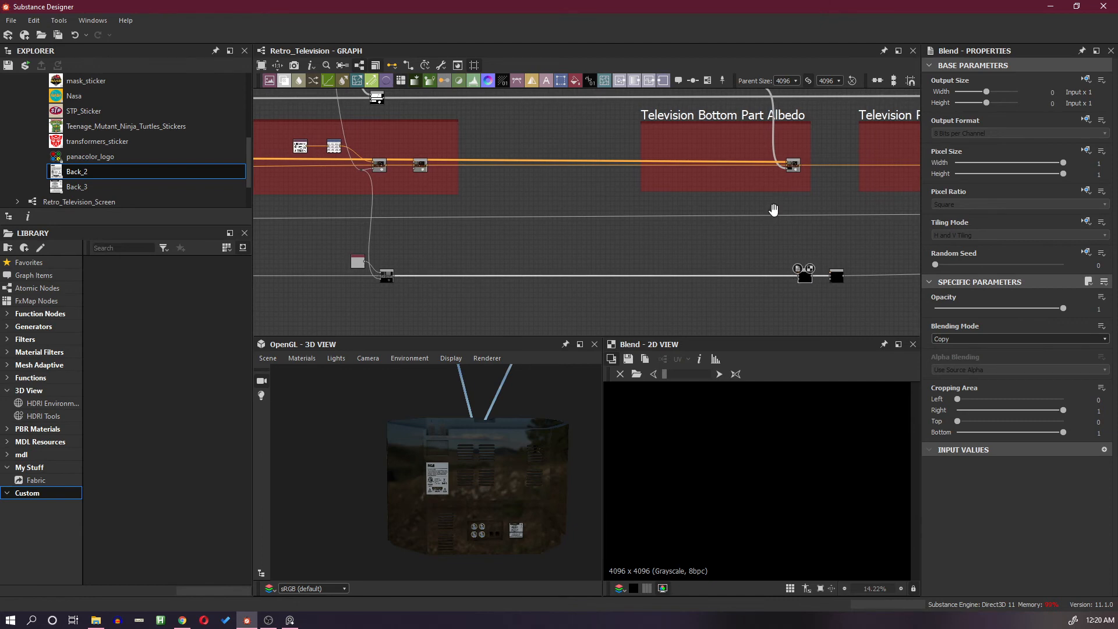
{"action": "middle_click_drag", "start_coordinate": [773, 209], "coordinate": [712, 222]}
{"action": "scroll", "coordinate": [711, 222], "scroll_direction": "up", "scroll_amount": 1}
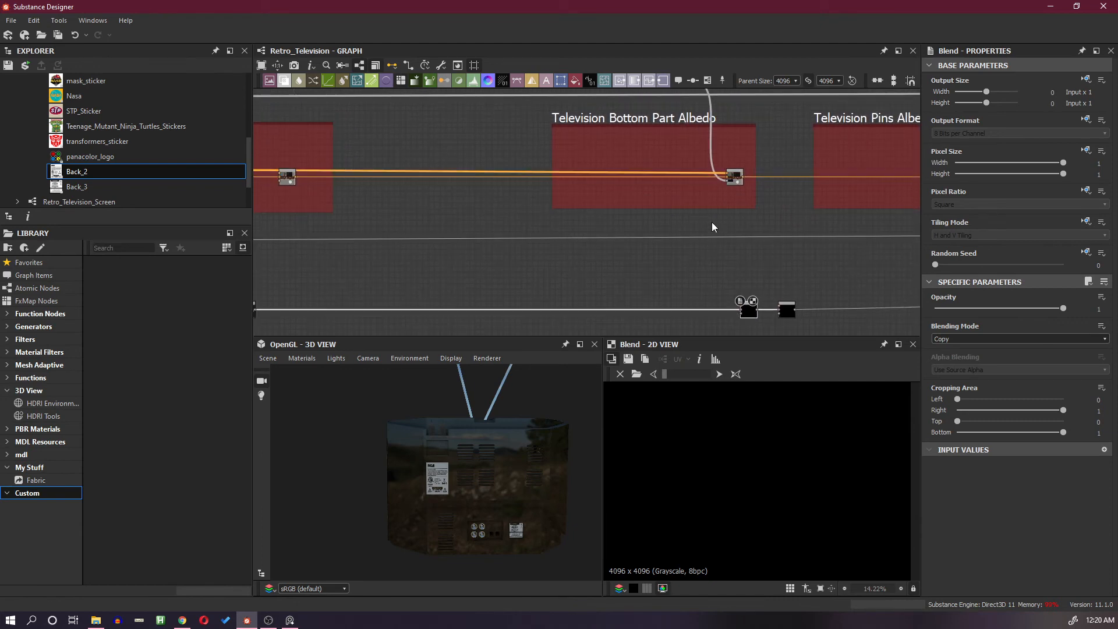
Display the bottom part's mask in 2D and branch it through a dot node into the opacity of the lower-row Blend beneath
{"action": "left_click", "coordinate": [727, 180]}
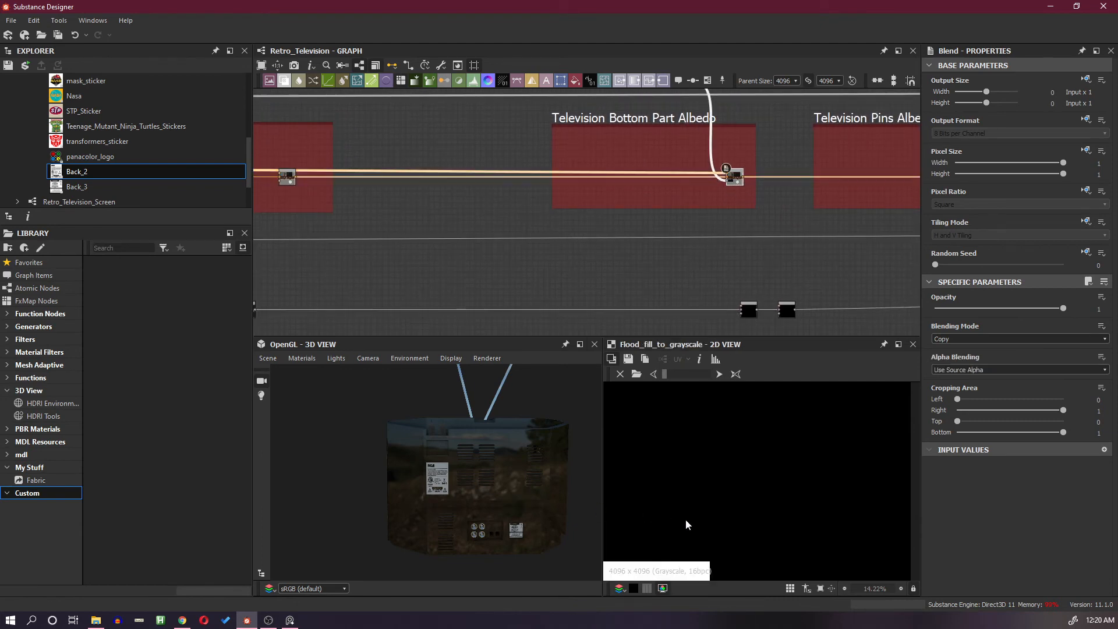
{"action": "middle_click_drag", "start_coordinate": [694, 512], "coordinate": [800, 431]}
{"action": "left_click_drag", "start_coordinate": [518, 489], "coordinate": [502, 418]}
{"action": "scroll", "coordinate": [716, 218], "scroll_direction": "up", "scroll_amount": 3}
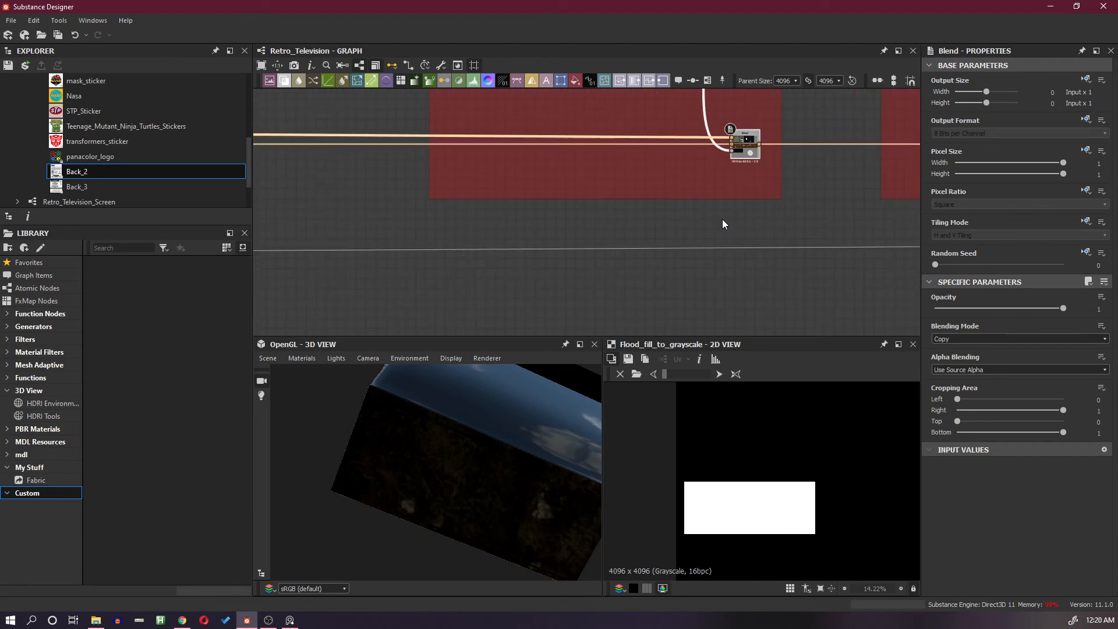
{"action": "left_click_drag", "start_coordinate": [729, 191], "coordinate": [716, 161]}
{"action": "left_click", "coordinate": [696, 206]}
{"action": "left_click", "coordinate": [722, 150], "text": "alt"}
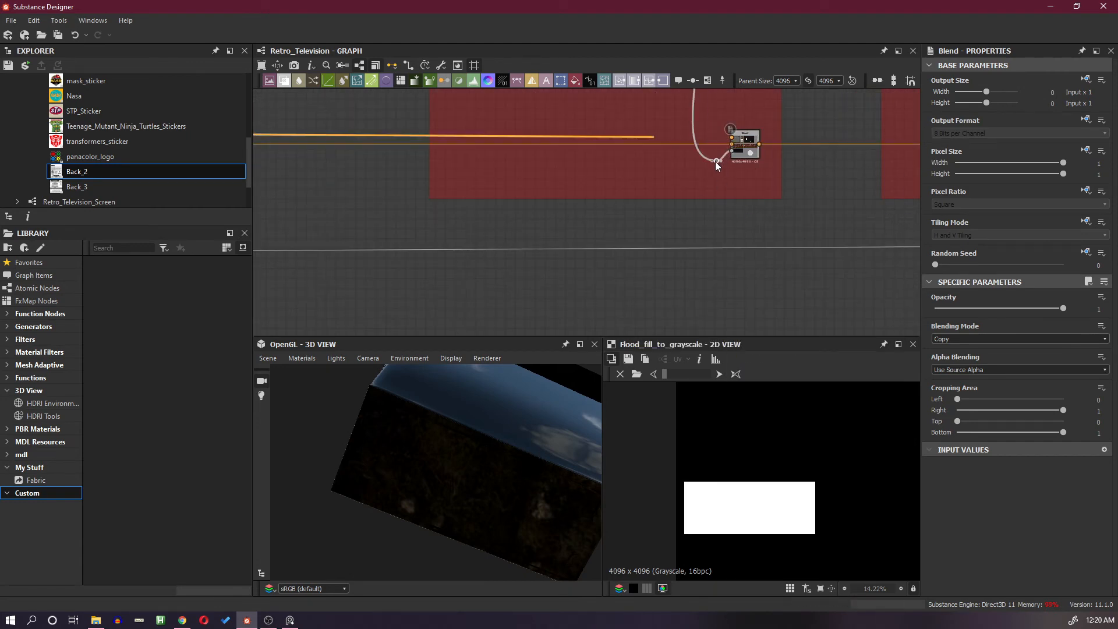
{"action": "left_click", "coordinate": [721, 160]}
{"action": "middle_click_drag", "start_coordinate": [726, 274], "coordinate": [732, 145]}
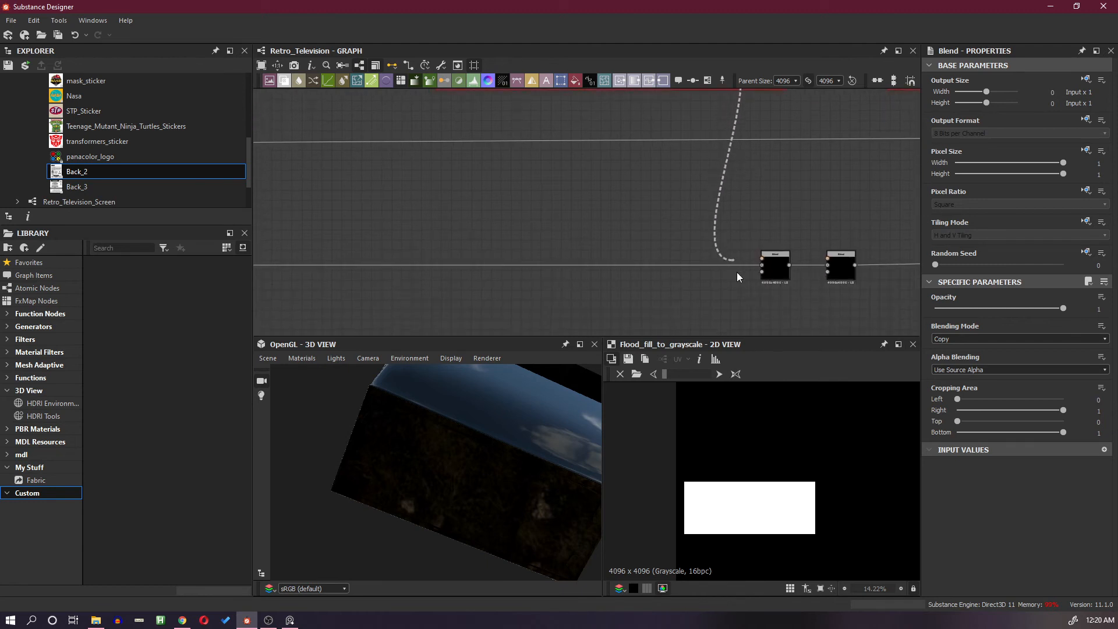
{"action": "left_click", "coordinate": [762, 272]}
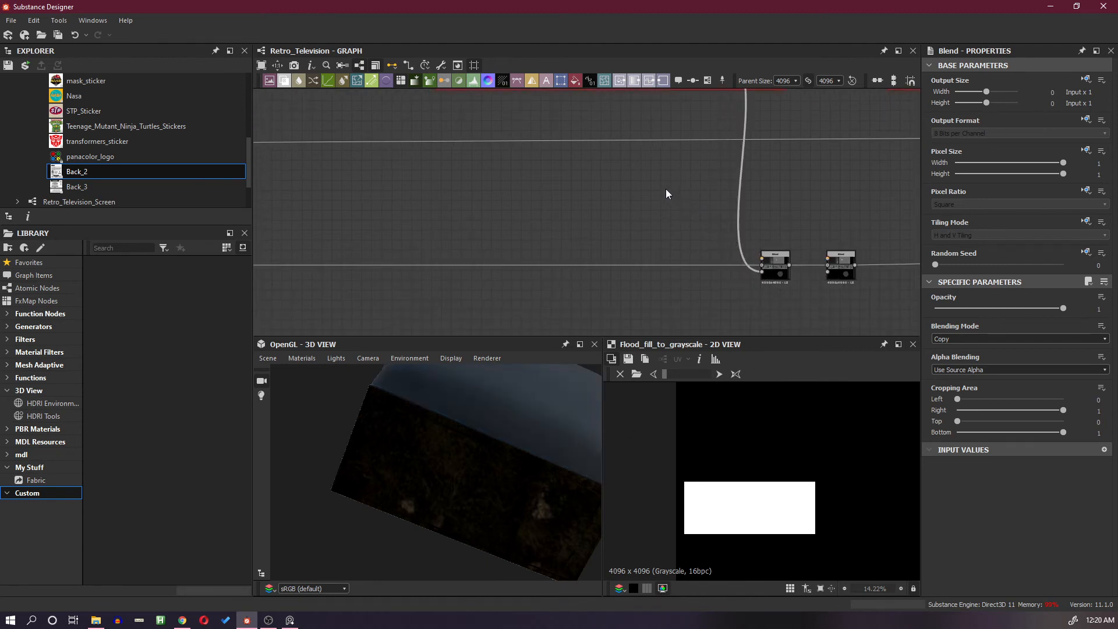
Paste the fractal sum base and histogram range pair, feed it into that Blend's foreground, and check the television in 3D
{"action": "key", "text": "ctrl+v"}
{"action": "left_click_drag", "start_coordinate": [611, 215], "coordinate": [764, 258]}
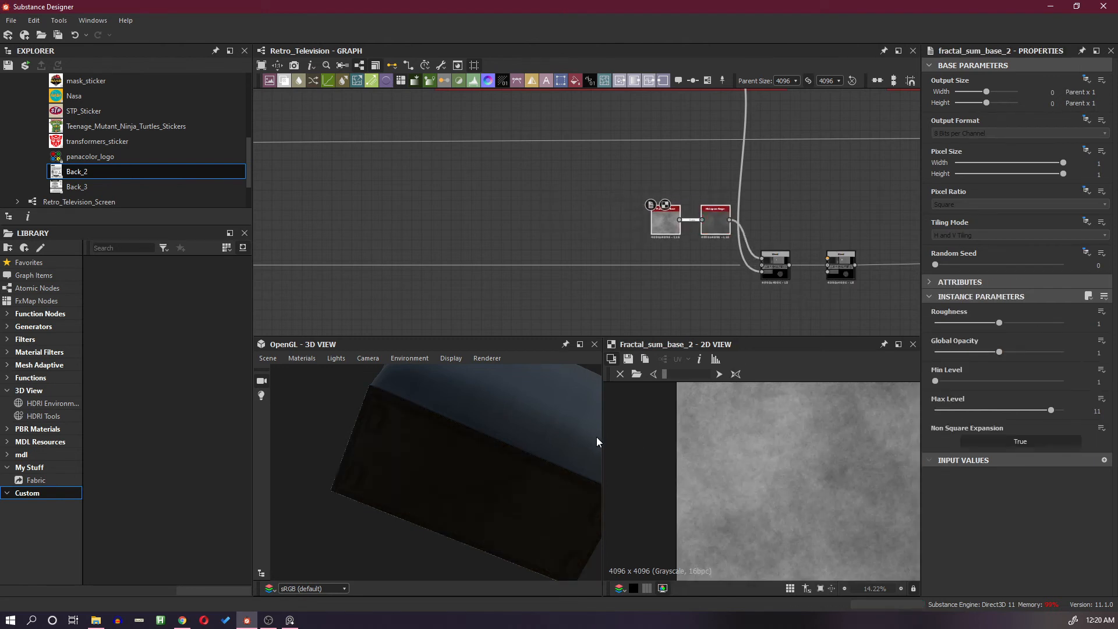
{"action": "left_click_drag", "start_coordinate": [597, 441], "coordinate": [476, 482]}
{"action": "scroll", "coordinate": [780, 225], "scroll_direction": "down", "scroll_amount": 5}
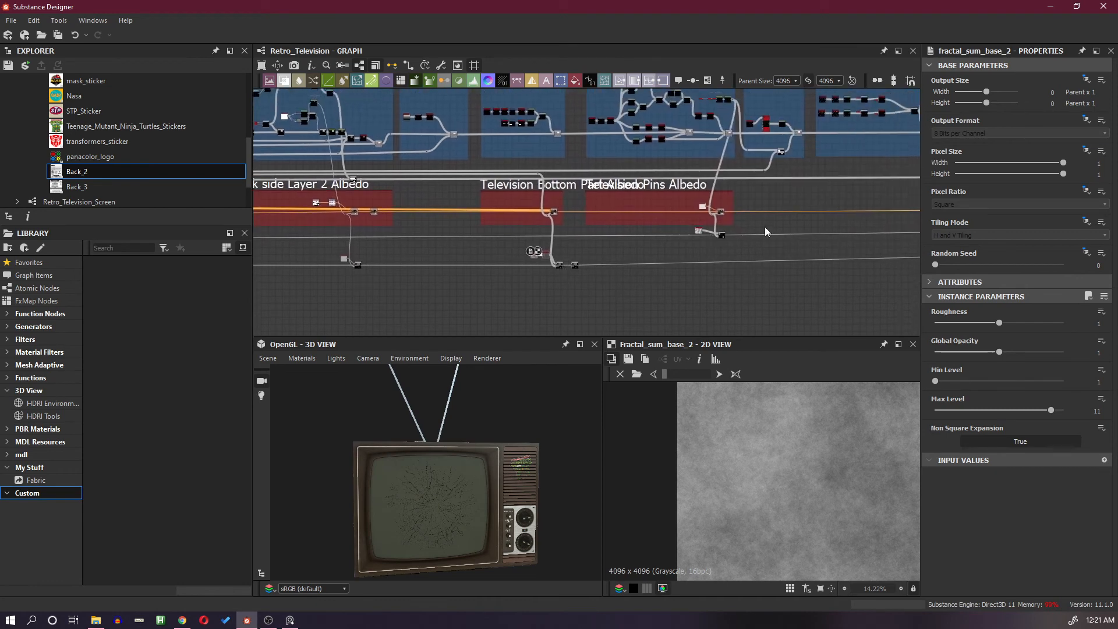
{"action": "scroll", "coordinate": [765, 232], "scroll_direction": "up", "scroll_amount": 3}
{"action": "middle_click_drag", "start_coordinate": [692, 267], "coordinate": [714, 247]}
{"action": "scroll", "coordinate": [714, 246], "scroll_direction": "up", "scroll_amount": 3}
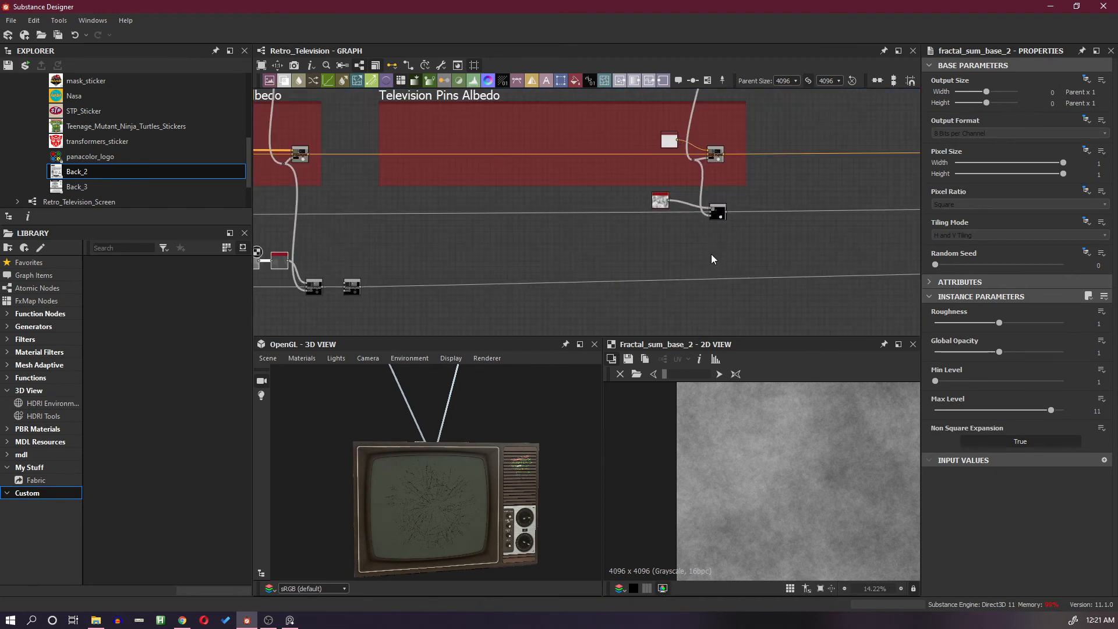
{"action": "left_click", "coordinate": [715, 277]}
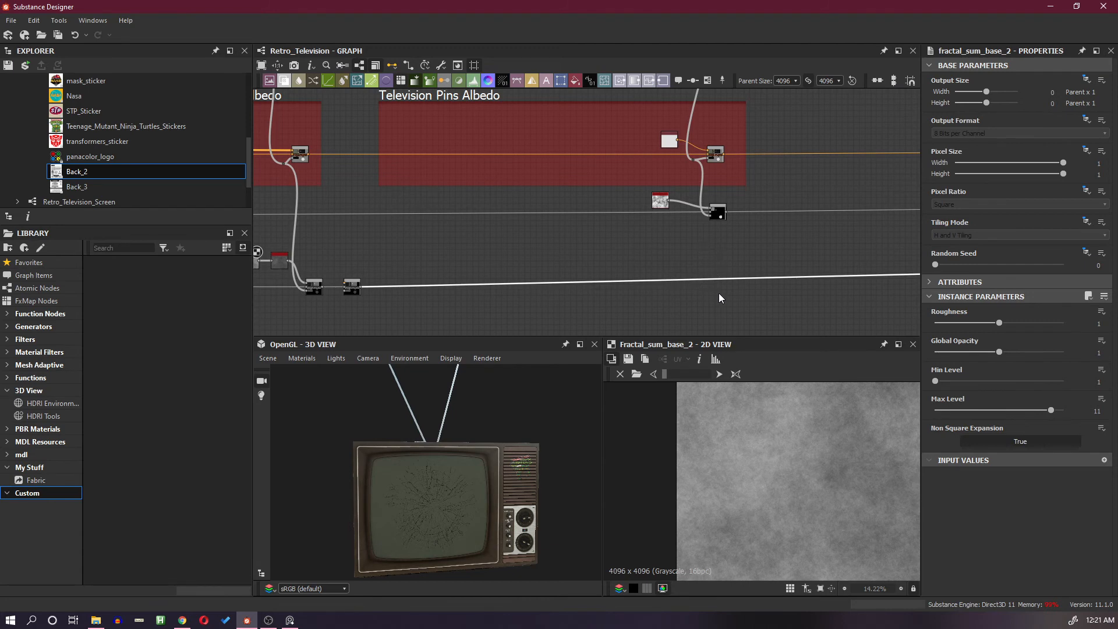
{"action": "key", "text": "space"}
{"action": "left_click", "coordinate": [759, 279]}
{"action": "scroll", "coordinate": [740, 274], "scroll_direction": "down", "scroll_amount": 3}
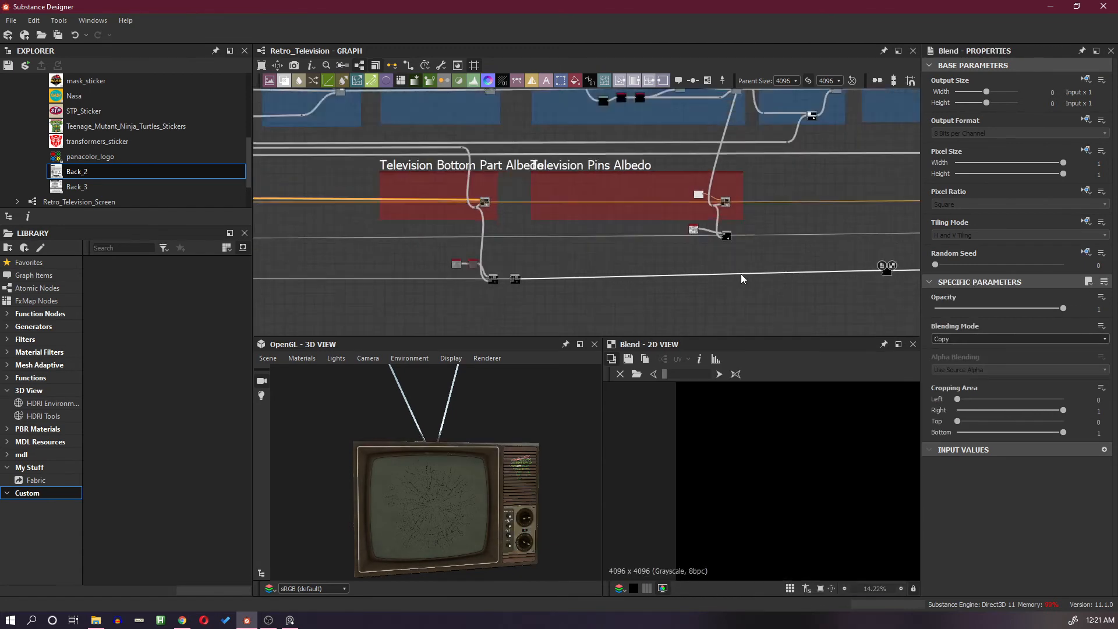
{"action": "scroll", "coordinate": [741, 274], "scroll_direction": "down", "scroll_amount": 2}
{"action": "scroll", "coordinate": [774, 268], "scroll_direction": "up", "scroll_amount": 2}
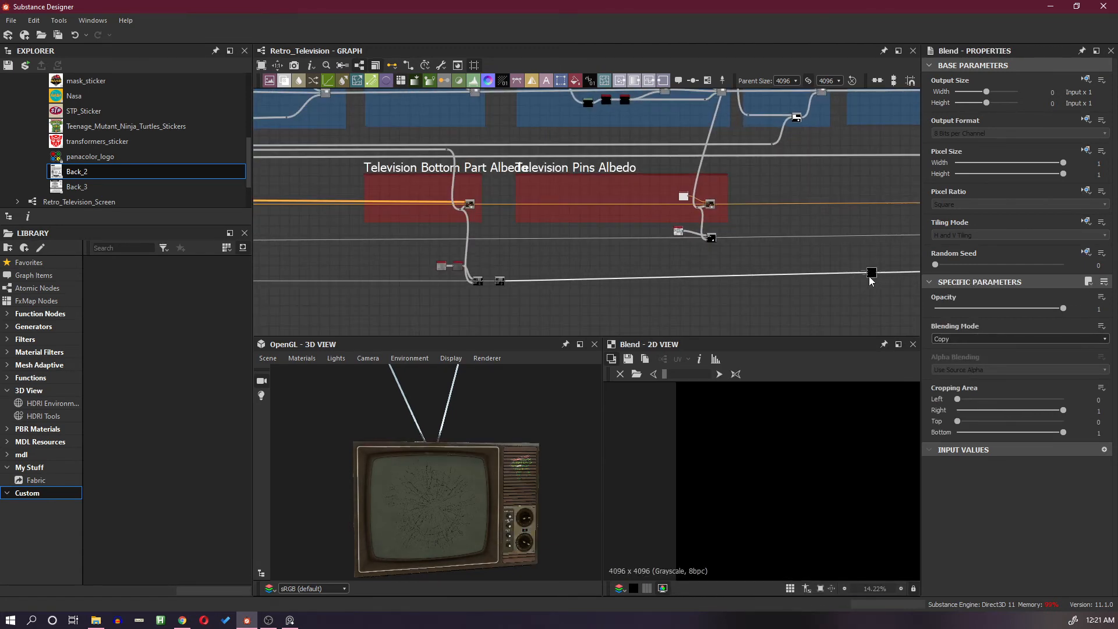
{"action": "key", "text": "ctrl+z"}
Move the lower row's end Blend past Television Pins Albedo and insert a new Blend beneath that section's Blend
{"action": "left_click_drag", "start_coordinate": [501, 282], "coordinate": [783, 282]}
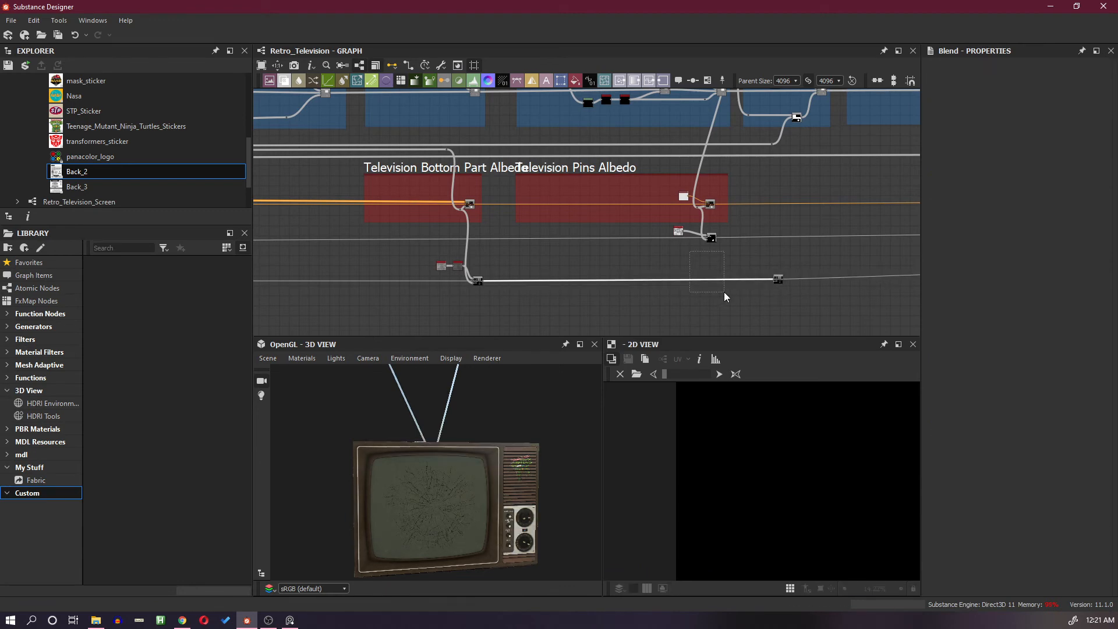
{"action": "key", "text": "space"}
{"action": "key", "text": "Escape"}
{"action": "left_click_drag", "start_coordinate": [629, 281], "coordinate": [716, 282]}
{"action": "scroll", "coordinate": [715, 268], "scroll_direction": "up", "scroll_amount": 4}
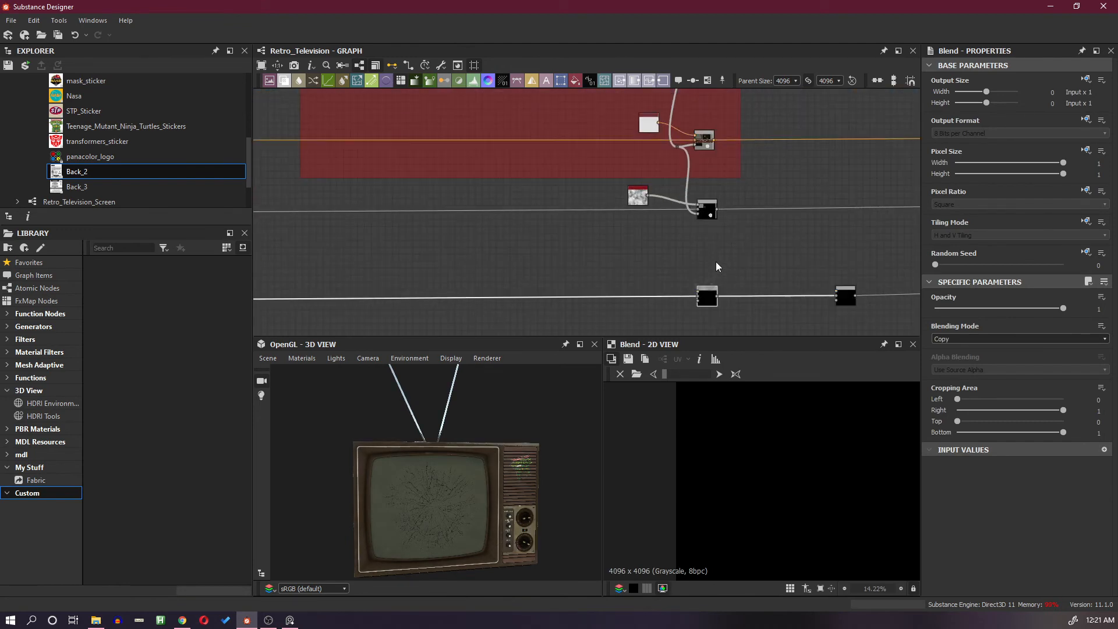
Display the pins mask in 2D and branch it through a dot node into the new lower-row Blend's opacity
{"action": "left_click", "coordinate": [688, 213], "text": "alt"}
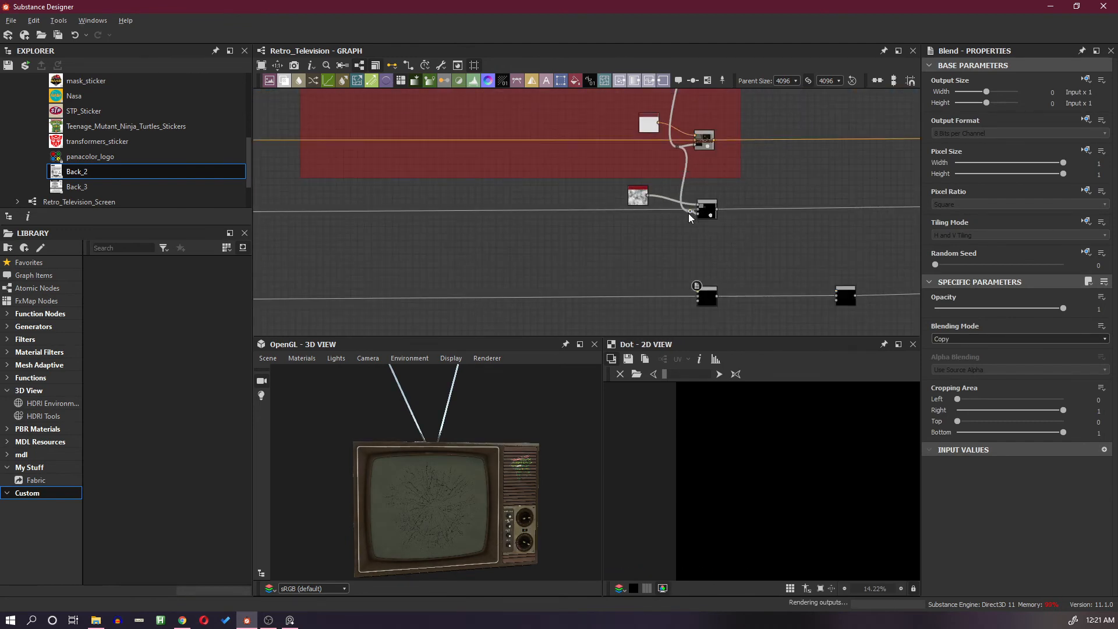
{"action": "left_click_drag", "start_coordinate": [688, 213], "coordinate": [680, 222]}
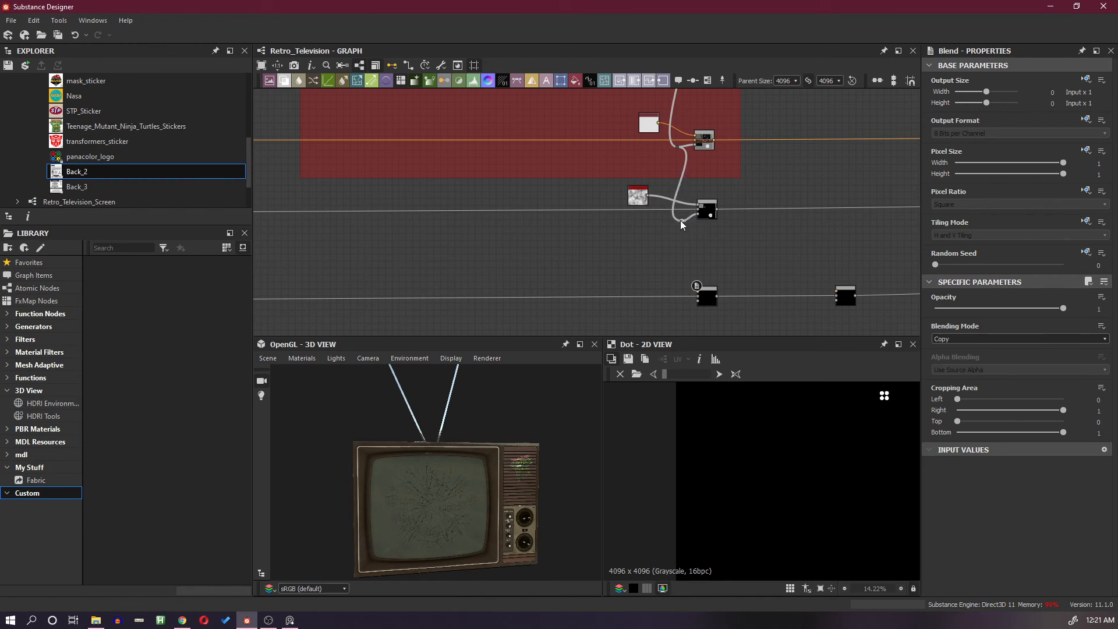
{"action": "scroll", "coordinate": [687, 281], "scroll_direction": "up", "scroll_amount": 2}
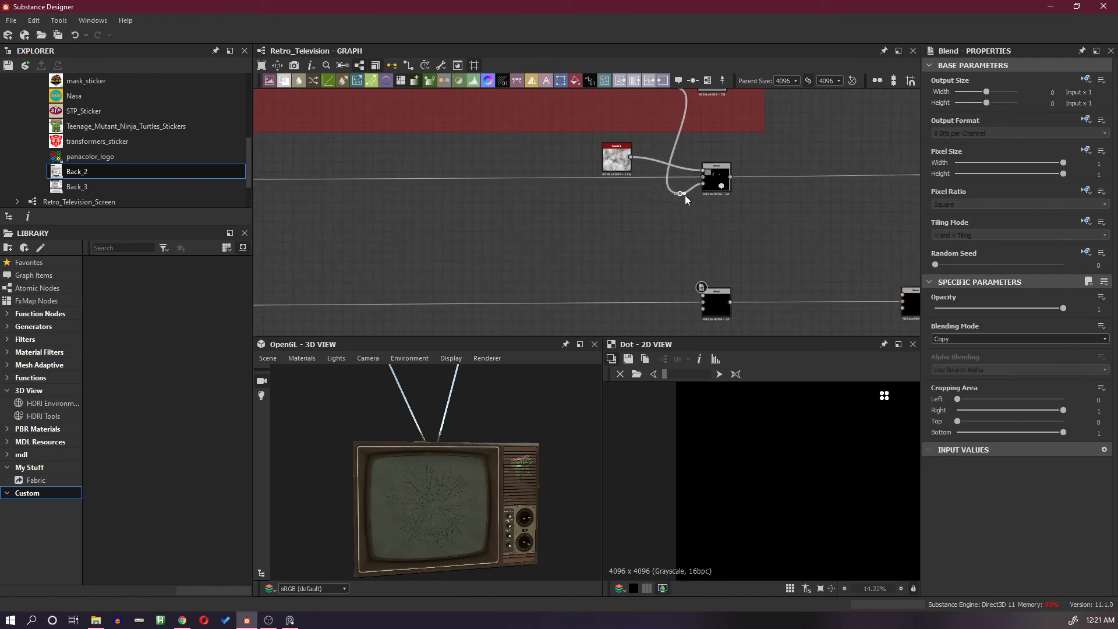
{"action": "left_click_drag", "start_coordinate": [699, 317], "coordinate": [703, 309]}
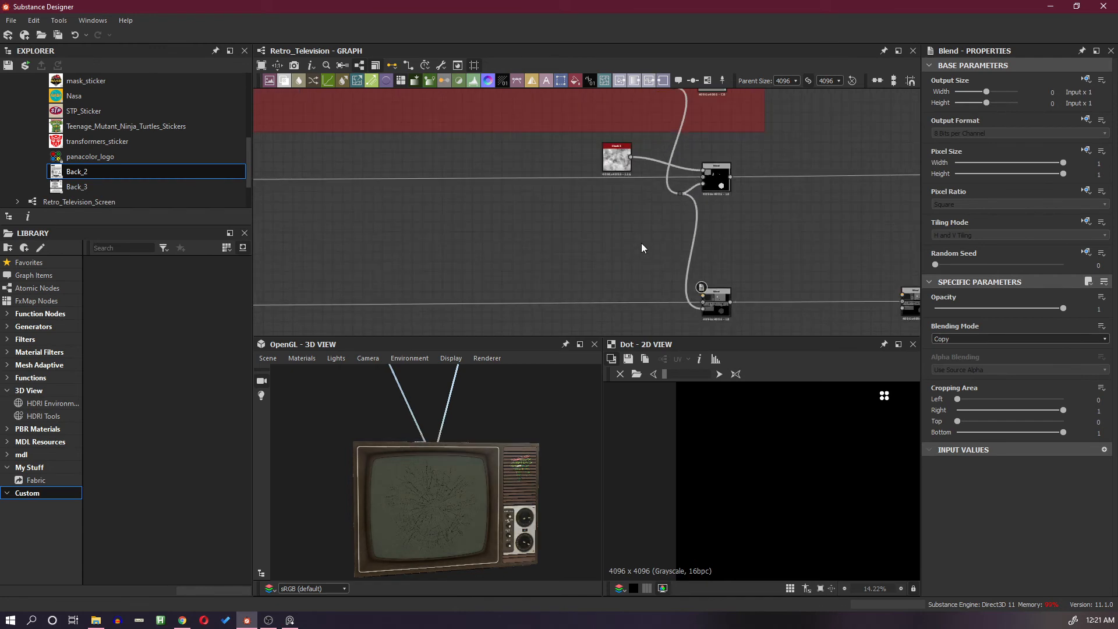
Add a Uniform Color node, connect it to the pins Blend's foreground, and switch its color mode to Grayscale
{"action": "key", "text": "space"}
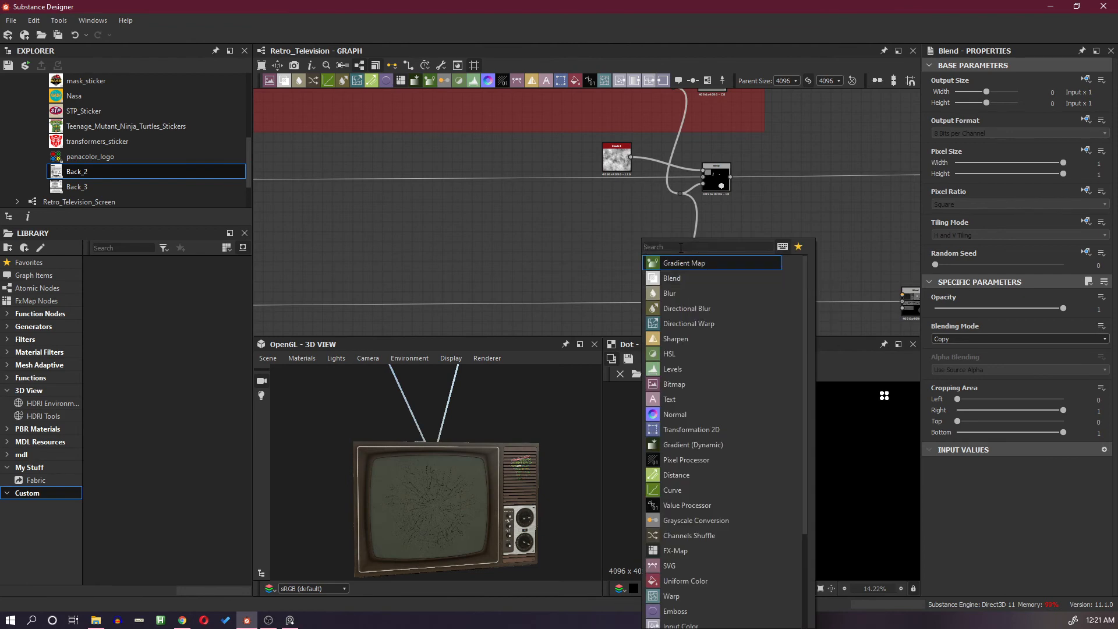
{"action": "type", "text": "uni"}
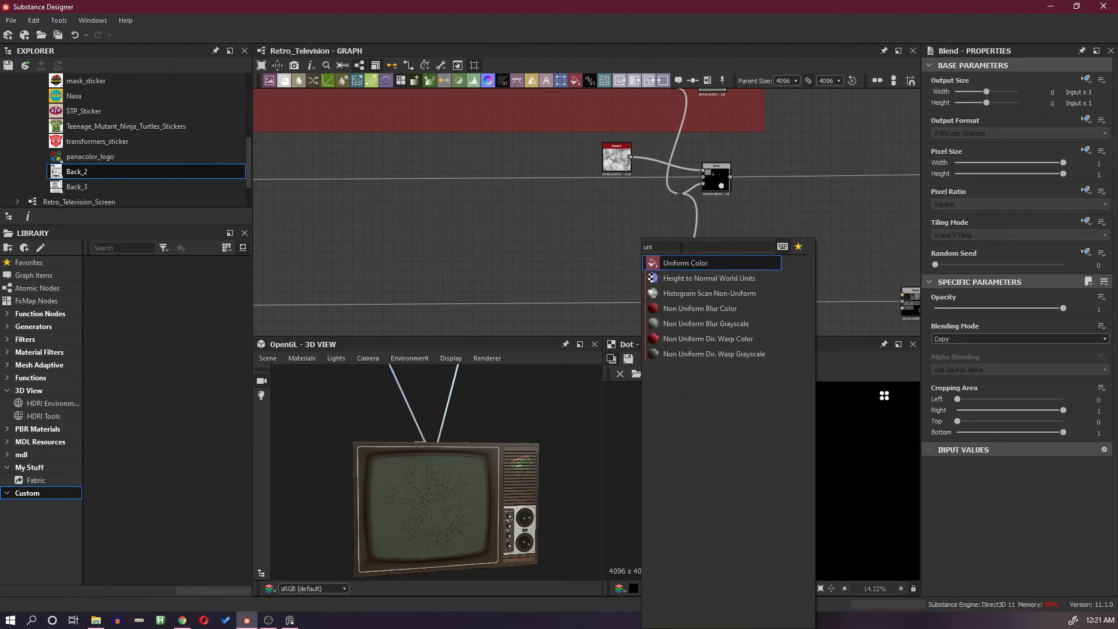
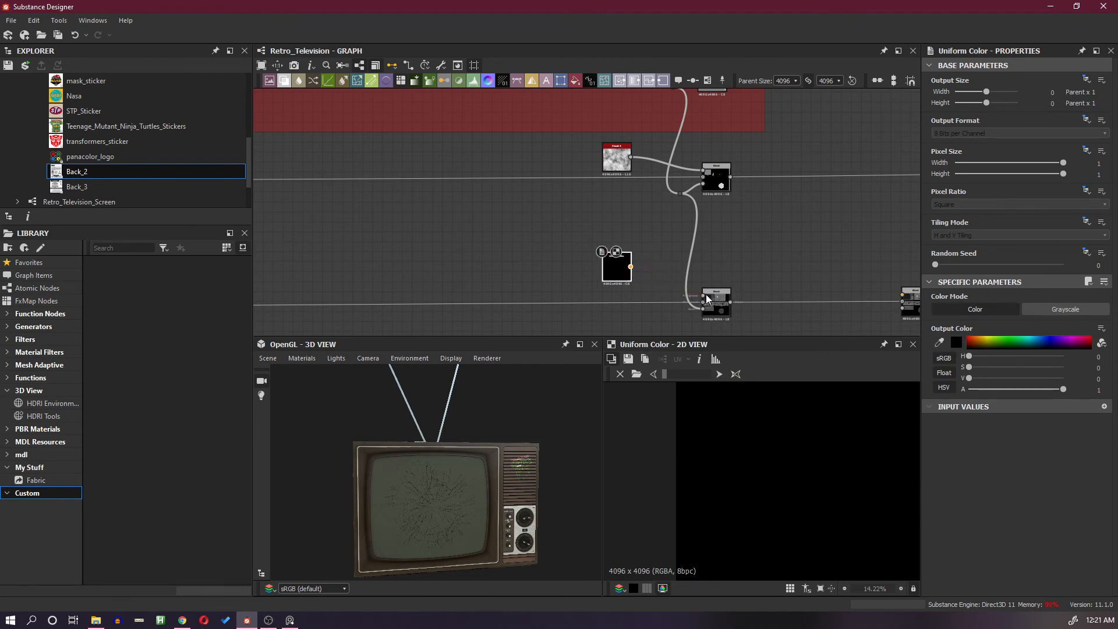
{"action": "left_click_drag", "start_coordinate": [705, 295], "coordinate": [704, 295]}
{"action": "left_click", "coordinate": [1083, 309]}
Set the Uniform Color node's luminance to 0.15 while checking the round back connectors in 3D
{"action": "left_click_drag", "start_coordinate": [542, 477], "coordinate": [593, 472]}
{"action": "scroll", "coordinate": [469, 481], "scroll_direction": "up", "scroll_amount": 3}
{"action": "middle_click_drag", "start_coordinate": [494, 538], "coordinate": [481, 452]}
{"action": "scroll", "coordinate": [453, 473], "scroll_direction": "up", "scroll_amount": 5}
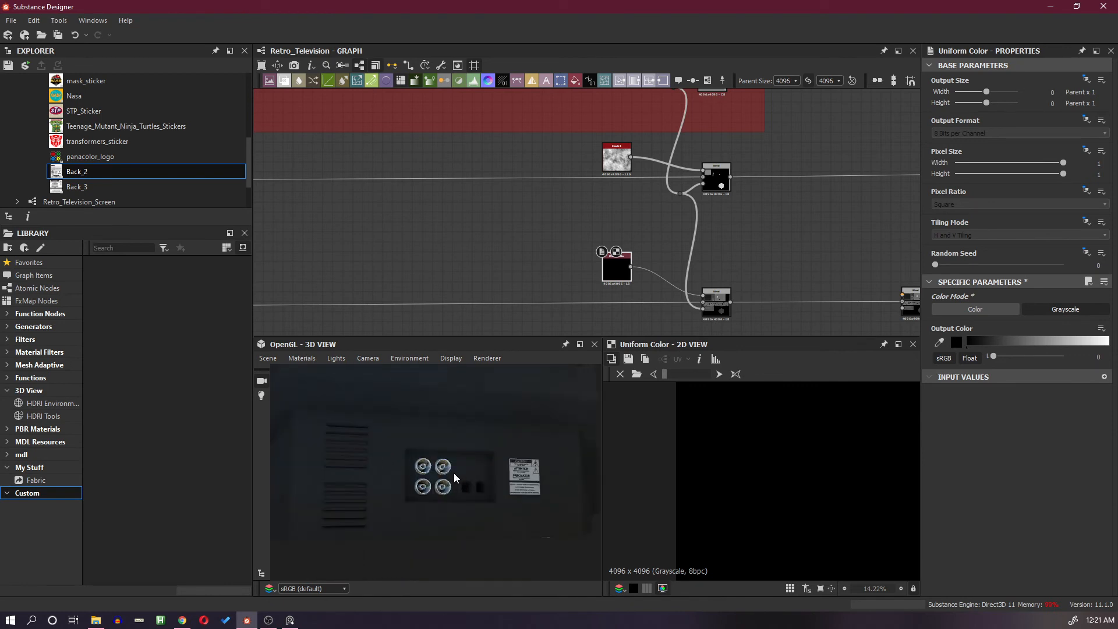
{"action": "scroll", "coordinate": [453, 473], "scroll_direction": "up", "scroll_amount": 5}
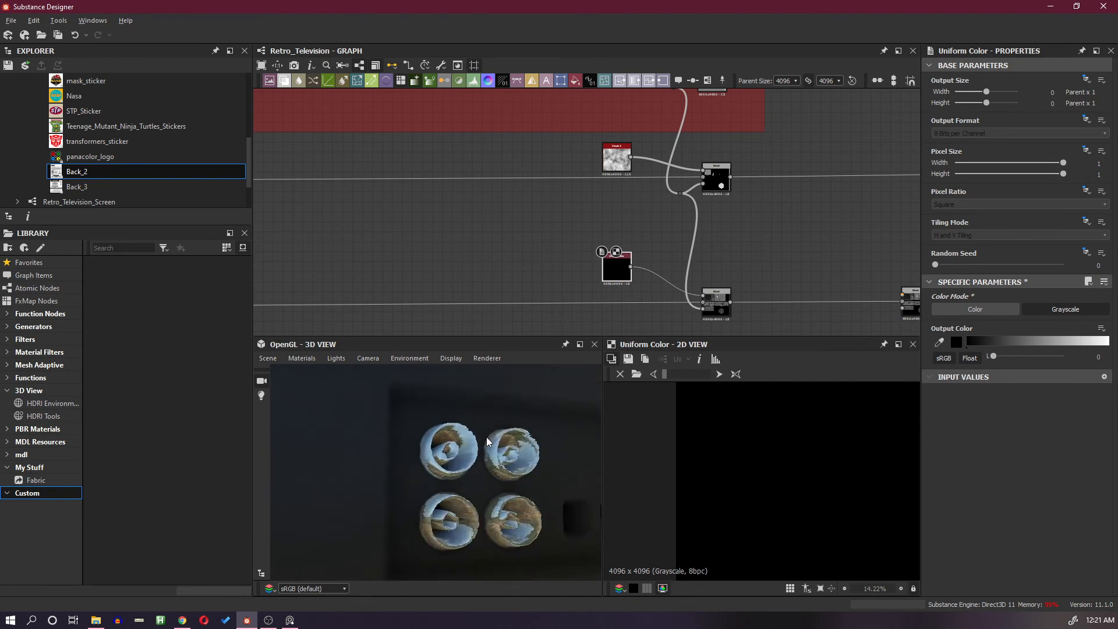
{"action": "left_click_drag", "start_coordinate": [1016, 358], "coordinate": [1002, 361]}
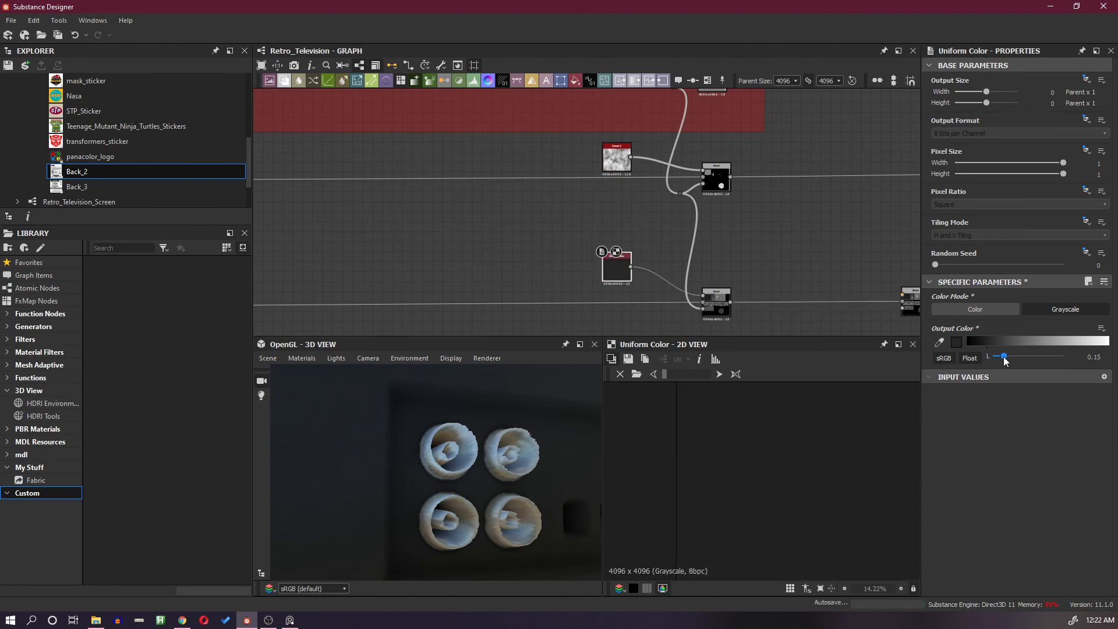
{"action": "scroll", "coordinate": [463, 456], "scroll_direction": "down", "scroll_amount": 10}
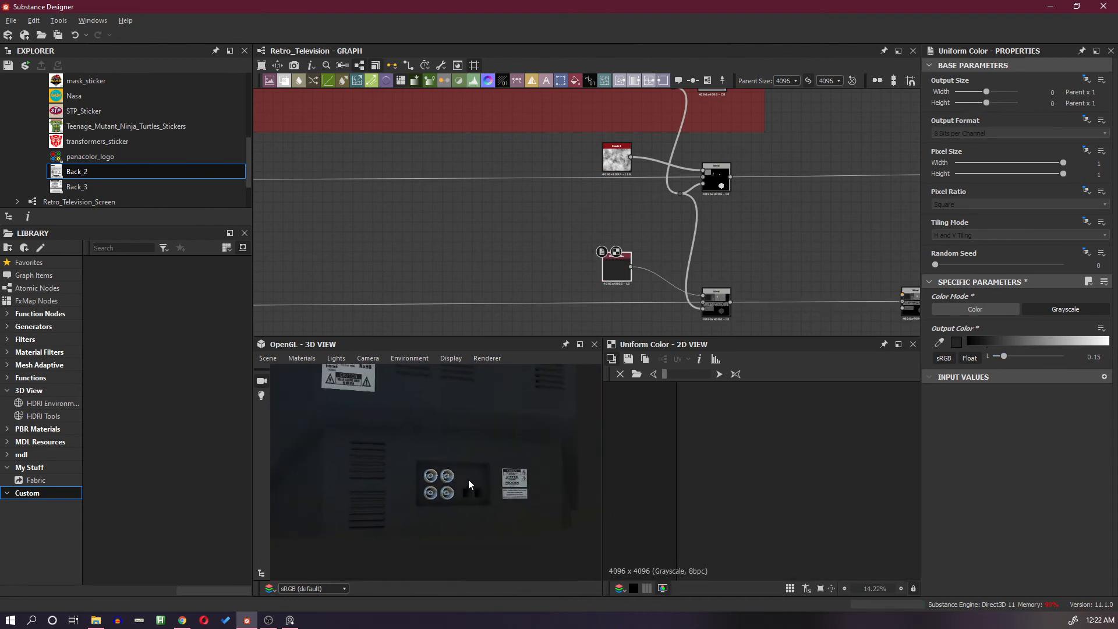
{"action": "left_click_drag", "start_coordinate": [448, 481], "coordinate": [428, 493]}
{"action": "scroll", "coordinate": [541, 279], "scroll_direction": "down", "scroll_amount": 3}
Examine the second Blend of Television Back side Layer 2 Albedo and its connections, displaying its output in 2D
{"action": "scroll", "coordinate": [540, 278], "scroll_direction": "down", "scroll_amount": 3}
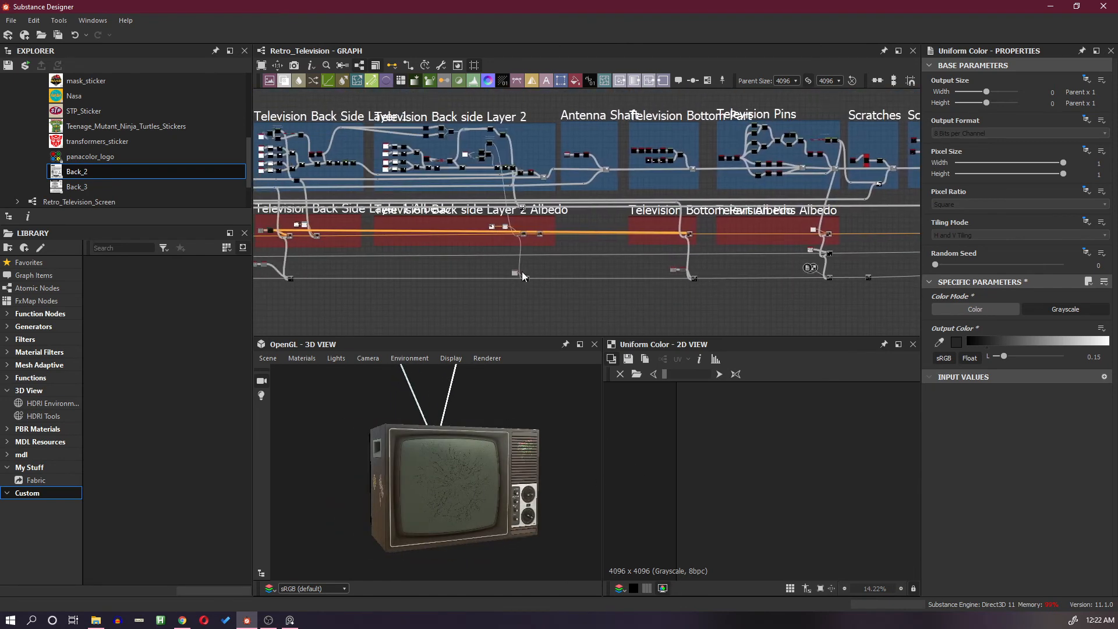
{"action": "scroll", "coordinate": [502, 261], "scroll_direction": "up", "scroll_amount": 3}
{"action": "scroll", "coordinate": [575, 194], "scroll_direction": "up", "scroll_amount": 3}
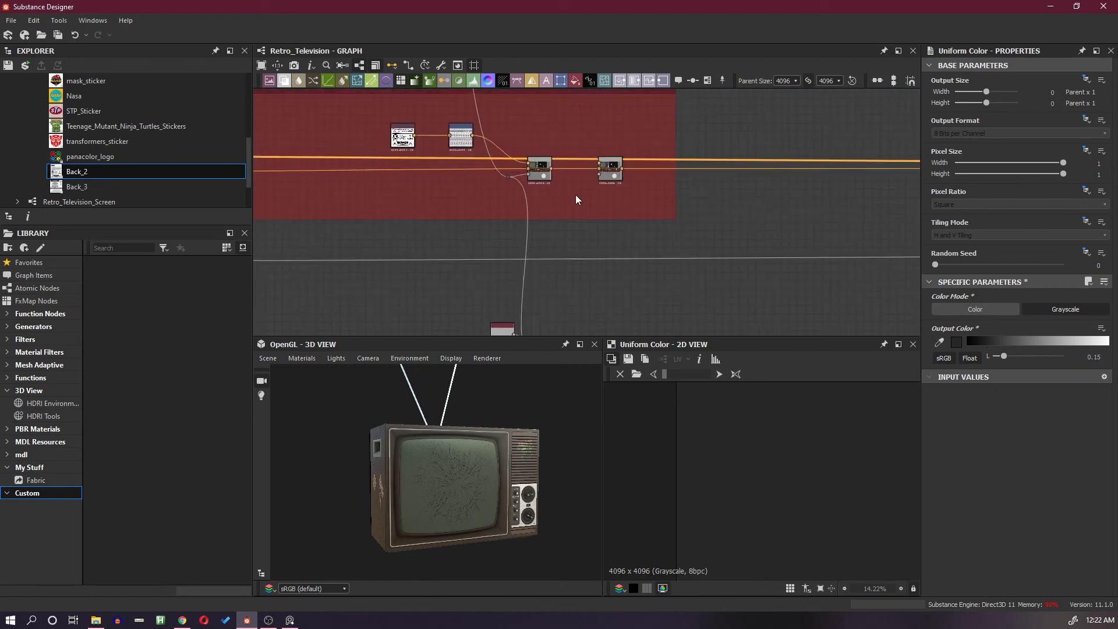
{"action": "middle_click_drag", "start_coordinate": [583, 181], "coordinate": [597, 248]}
{"action": "scroll", "coordinate": [598, 246], "scroll_direction": "up", "scroll_amount": 3}
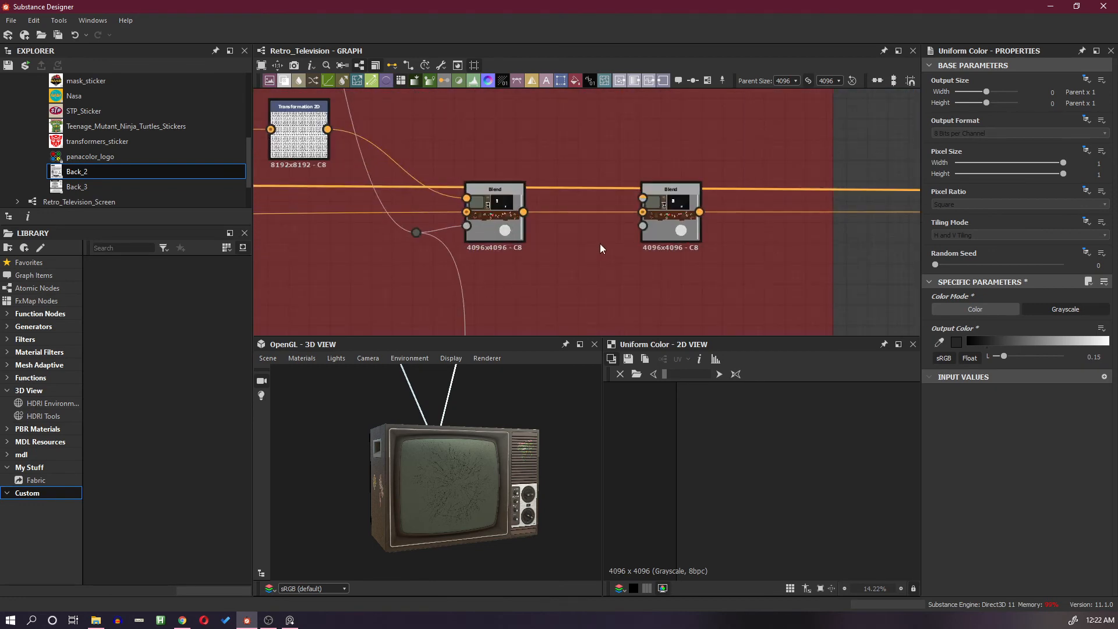
{"action": "left_click", "coordinate": [672, 225]}
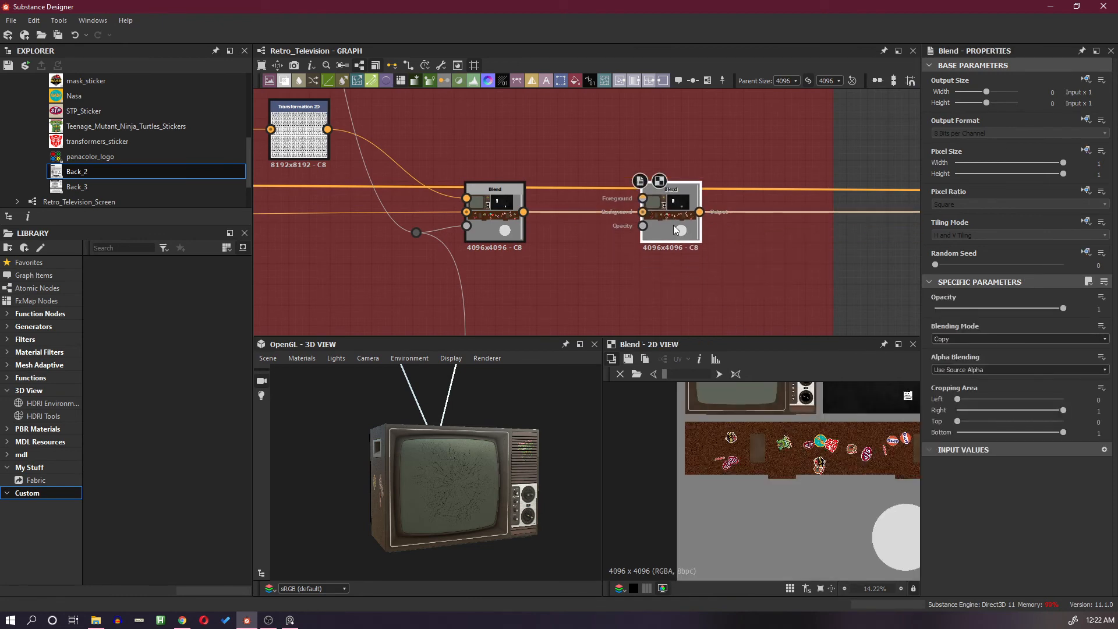
{"action": "scroll", "coordinate": [631, 236], "scroll_direction": "down", "scroll_amount": 8}
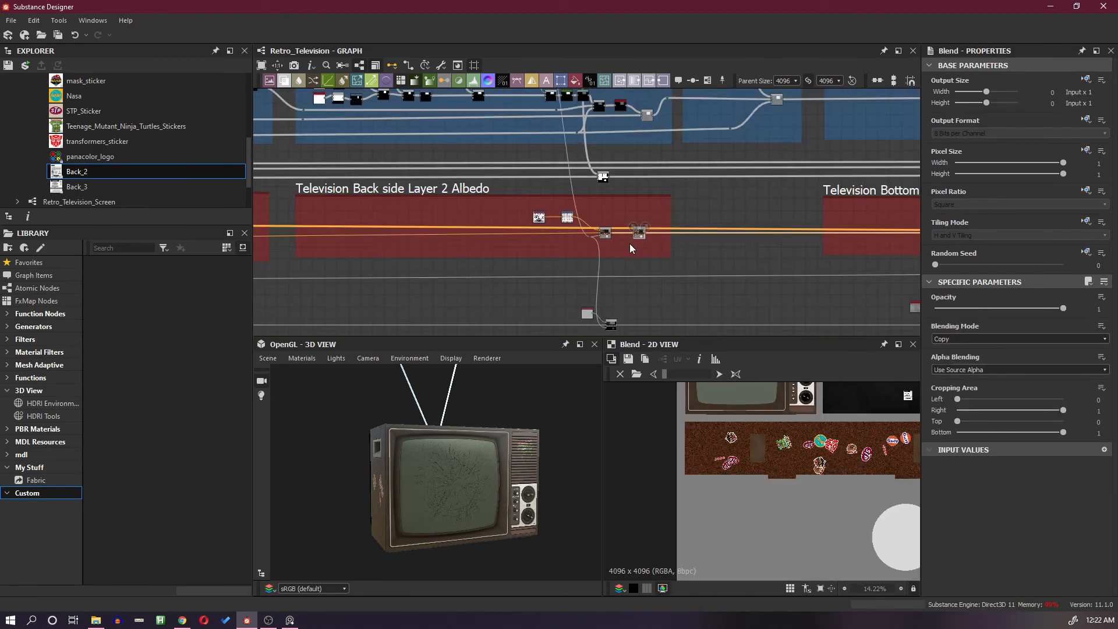
{"action": "scroll", "coordinate": [630, 242], "scroll_direction": "up", "scroll_amount": 5}
{"action": "scroll", "coordinate": [630, 242], "scroll_direction": "down", "scroll_amount": 5}
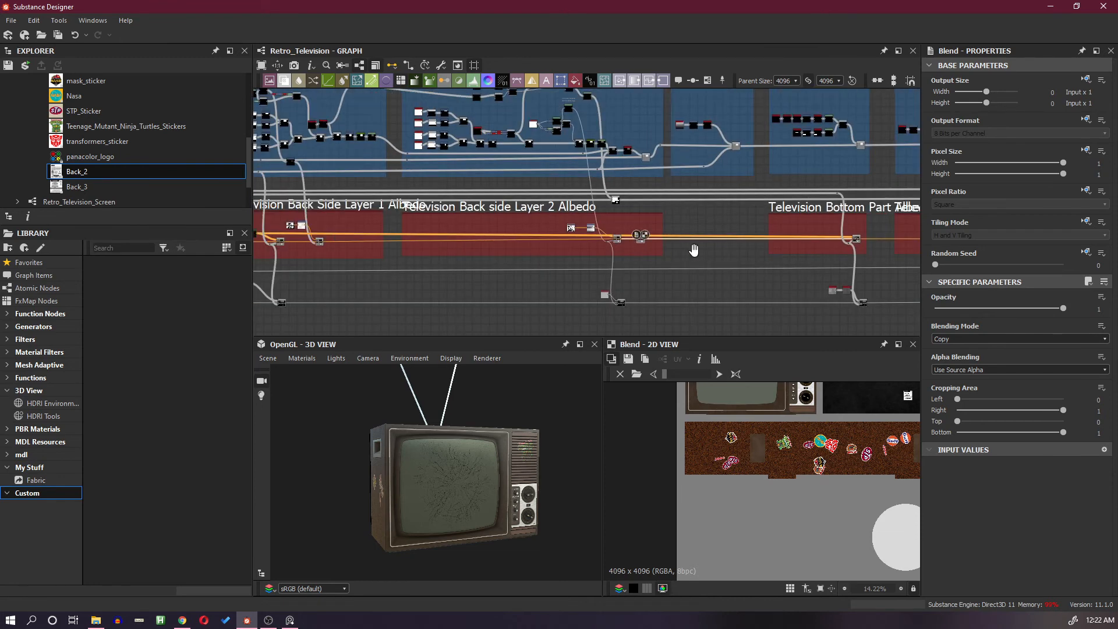
{"action": "scroll", "coordinate": [627, 245], "scroll_direction": "up", "scroll_amount": 4}
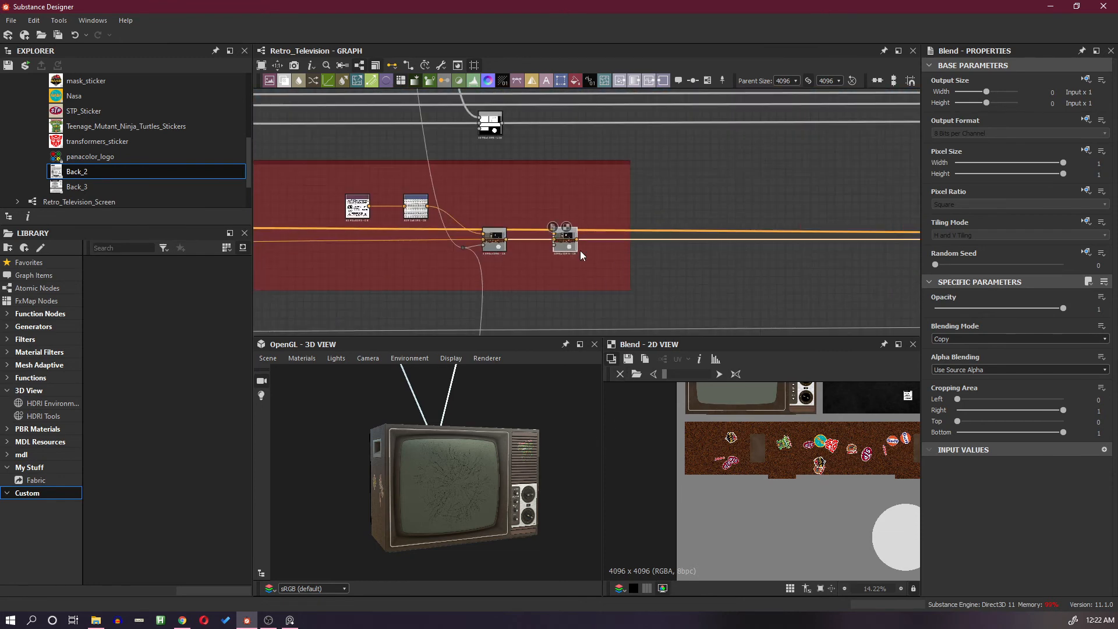
{"action": "scroll", "coordinate": [580, 252], "scroll_direction": "up", "scroll_amount": 3}
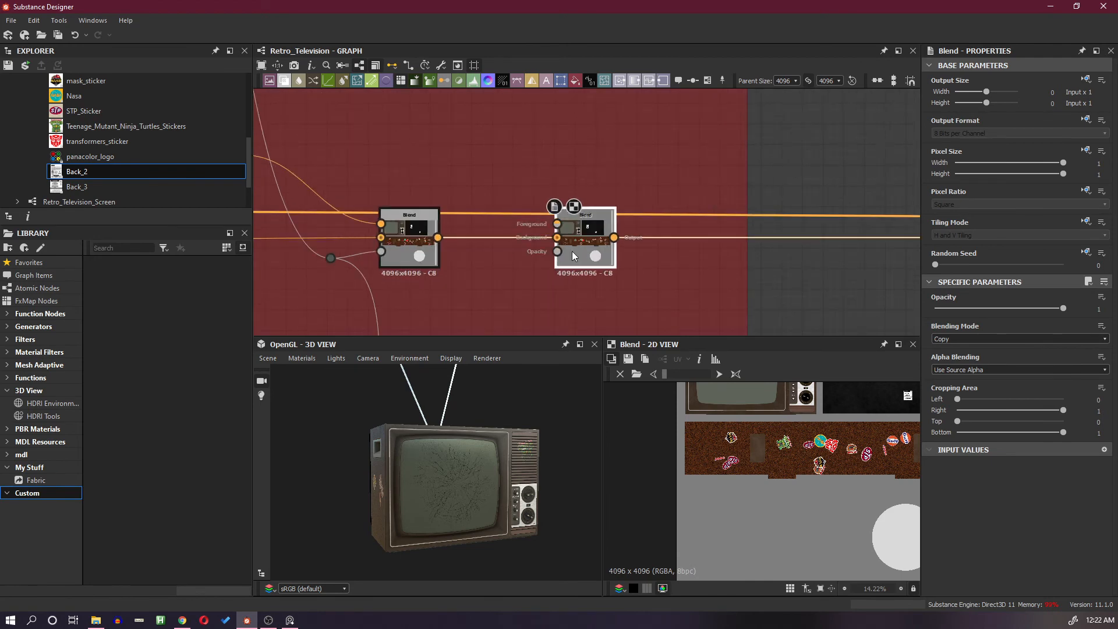
Compare the two Blends in Television Back side Layer 2 Albedo and trace the nodes feeding them
{"action": "scroll", "coordinate": [572, 250], "scroll_direction": "up", "scroll_amount": 2}
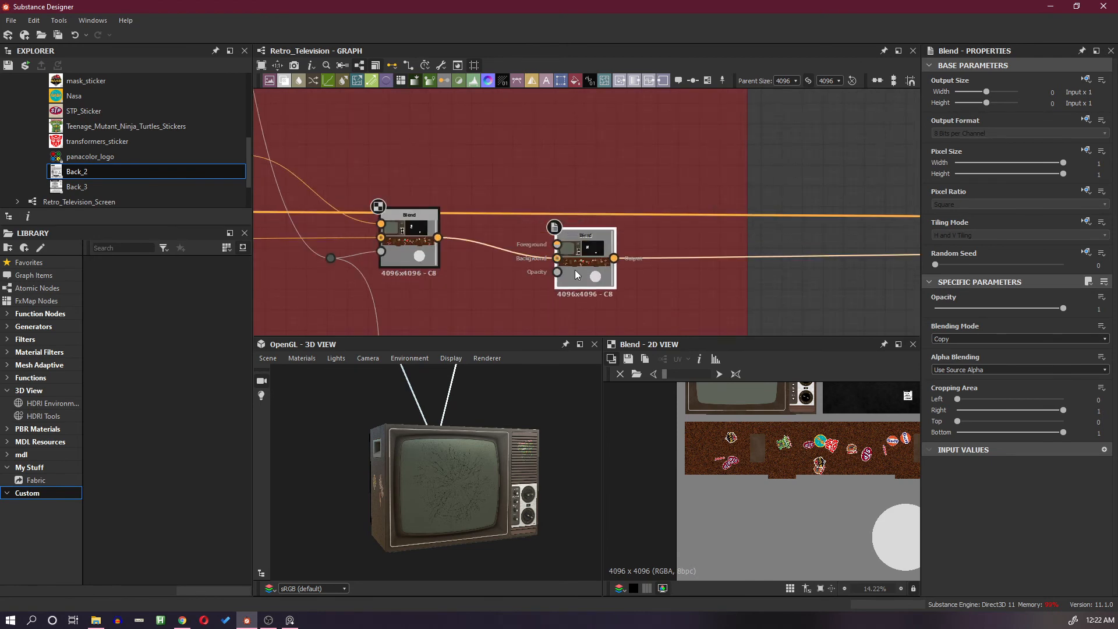
{"action": "left_click_drag", "start_coordinate": [575, 270], "coordinate": [575, 249]}
{"action": "left_click", "coordinate": [421, 250]}
{"action": "double_click", "coordinate": [422, 250]}
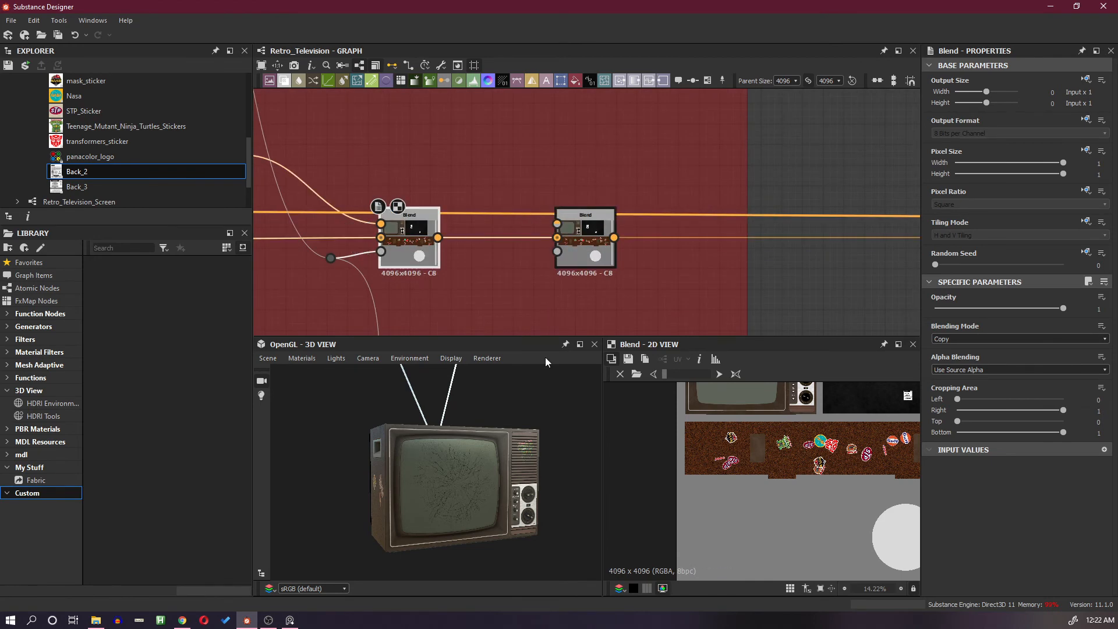
{"action": "scroll", "coordinate": [404, 273], "scroll_direction": "down", "scroll_amount": 3}
{"action": "scroll", "coordinate": [429, 272], "scroll_direction": "down", "scroll_amount": 3}
{"action": "middle_click_drag", "start_coordinate": [452, 272], "coordinate": [650, 264]}
{"action": "scroll", "coordinate": [574, 224], "scroll_direction": "up", "scroll_amount": 7}
{"action": "scroll", "coordinate": [575, 226], "scroll_direction": "down", "scroll_amount": 8}
{"action": "scroll", "coordinate": [614, 246], "scroll_direction": "up", "scroll_amount": 5}
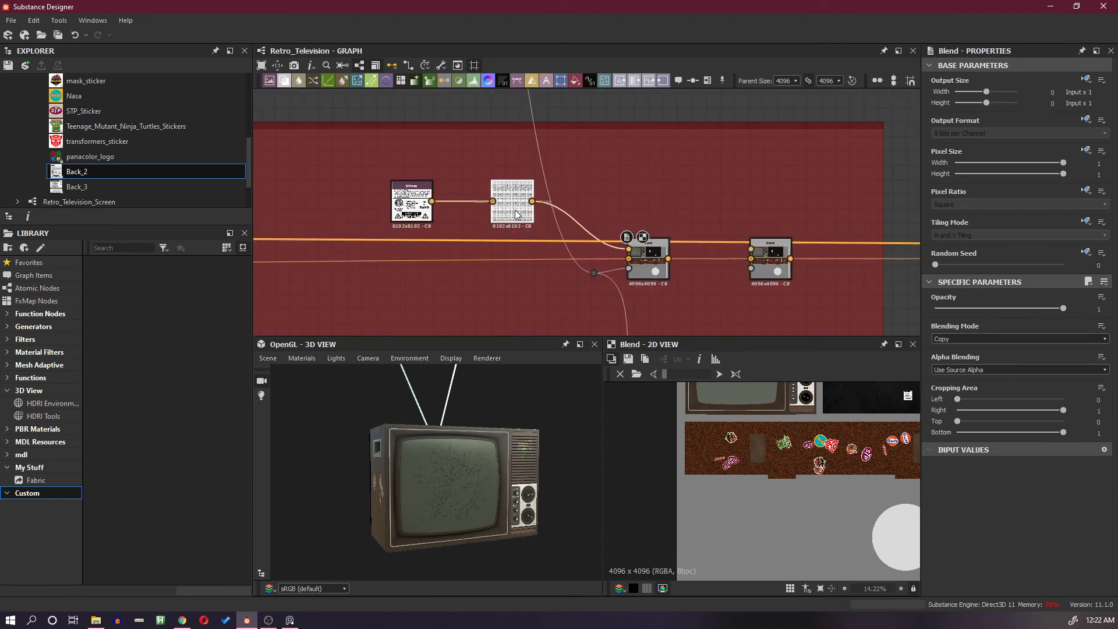
Check the Transformation 2D node's output and delete the redundant second Blend in Television Back side Layer 2 Albedo
{"action": "double_click", "coordinate": [515, 210]}
{"action": "double_click", "coordinate": [774, 269]}
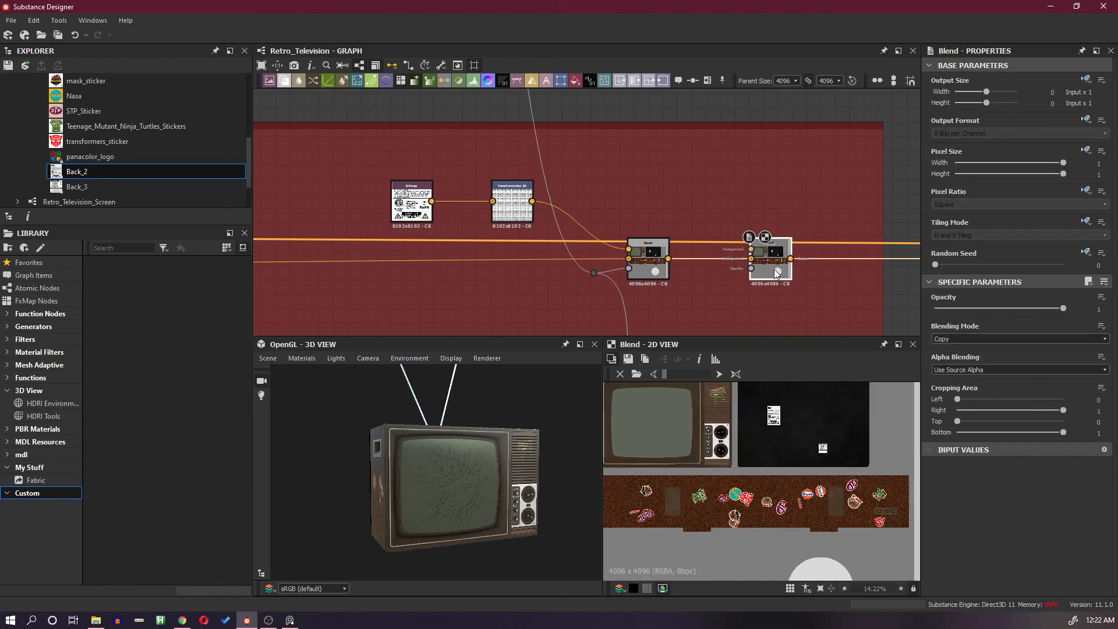
{"action": "scroll", "coordinate": [776, 271], "scroll_direction": "down", "scroll_amount": 6}
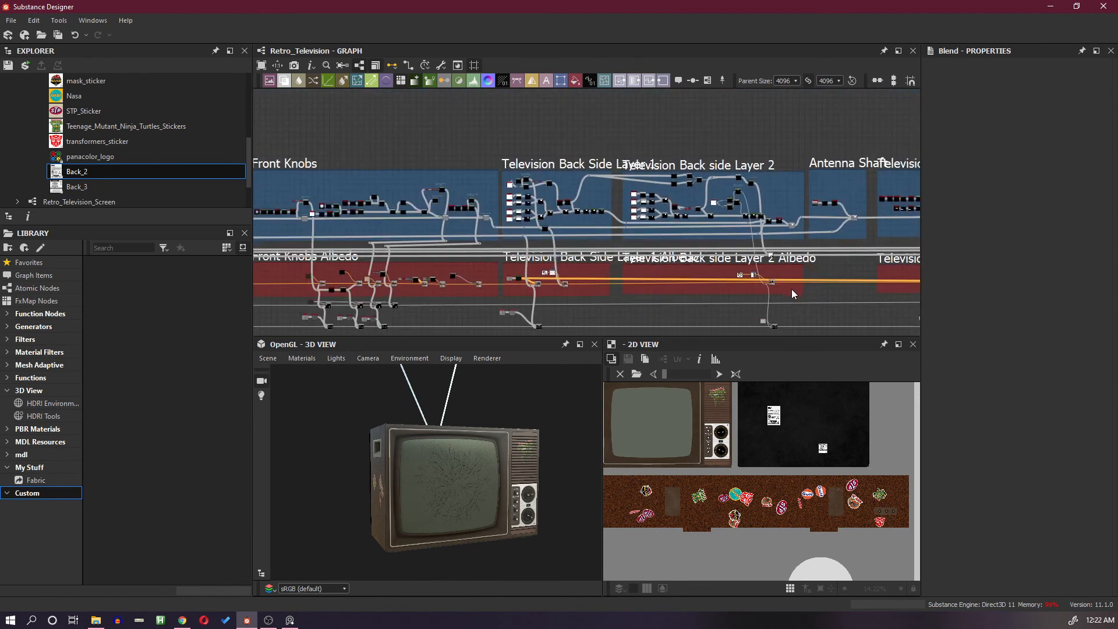
Insert a Blend node into the lower row below Television Back Side Layer 1 Albedo, just after the existing lower Blend
{"action": "middle_click_drag", "start_coordinate": [791, 289], "coordinate": [662, 251]}
{"action": "scroll", "coordinate": [630, 254], "scroll_direction": "up", "scroll_amount": 2}
{"action": "middle_click_drag", "start_coordinate": [350, 254], "coordinate": [603, 266]}
{"action": "scroll", "coordinate": [591, 239], "scroll_direction": "up", "scroll_amount": 8}
{"action": "scroll", "coordinate": [690, 262], "scroll_direction": "down", "scroll_amount": 4}
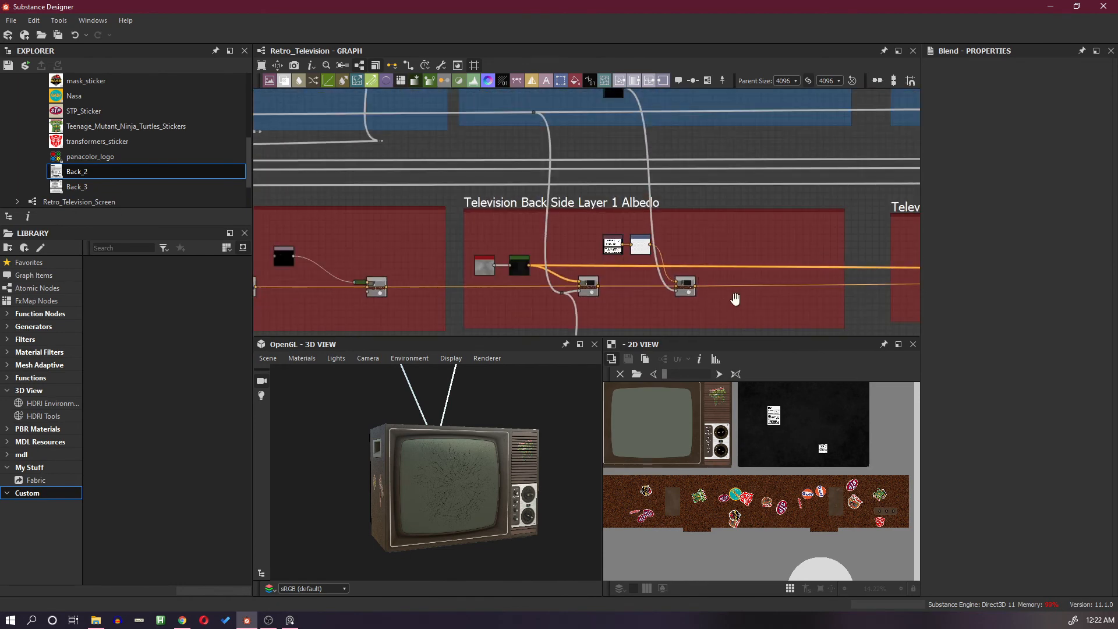
{"action": "middle_click_drag", "start_coordinate": [735, 298], "coordinate": [604, 165]}
{"action": "scroll", "coordinate": [594, 183], "scroll_direction": "down", "scroll_amount": 4}
{"action": "middle_click_drag", "start_coordinate": [683, 249], "coordinate": [601, 268]}
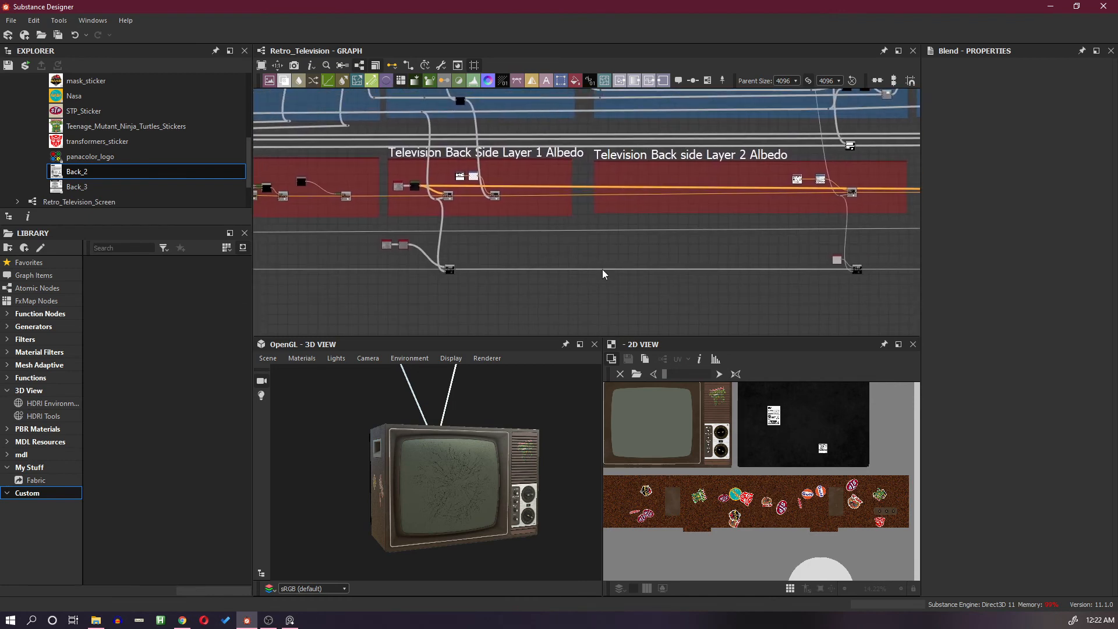
{"action": "left_click", "coordinate": [857, 268]}
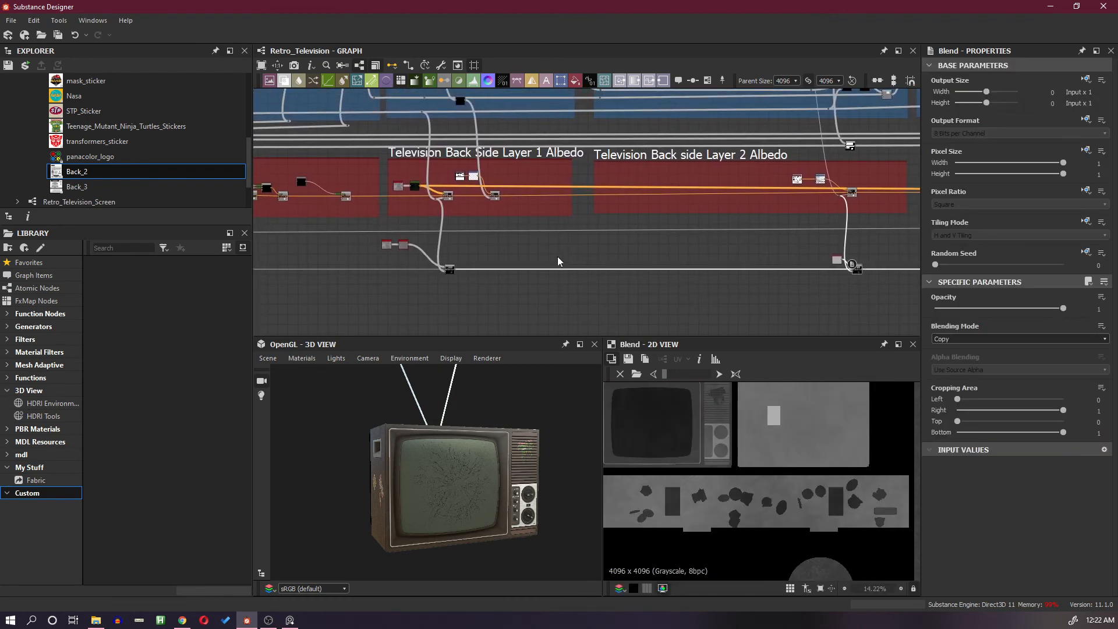
{"action": "key", "text": "space"}
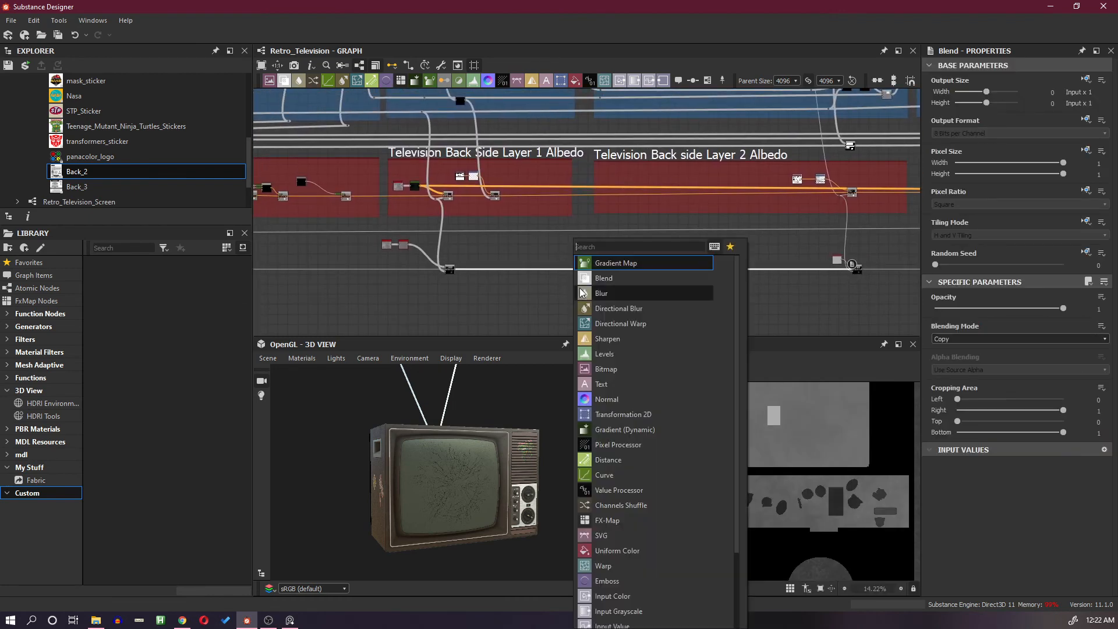
{"action": "left_click", "coordinate": [611, 281]}
{"action": "left_click_drag", "start_coordinate": [590, 275], "coordinate": [496, 275]}
Add a dot node on the mask link of Layer 1 Albedo's second Blend and branch it into the new lower Blend's opacity
{"action": "scroll", "coordinate": [477, 255], "scroll_direction": "up", "scroll_amount": 3}
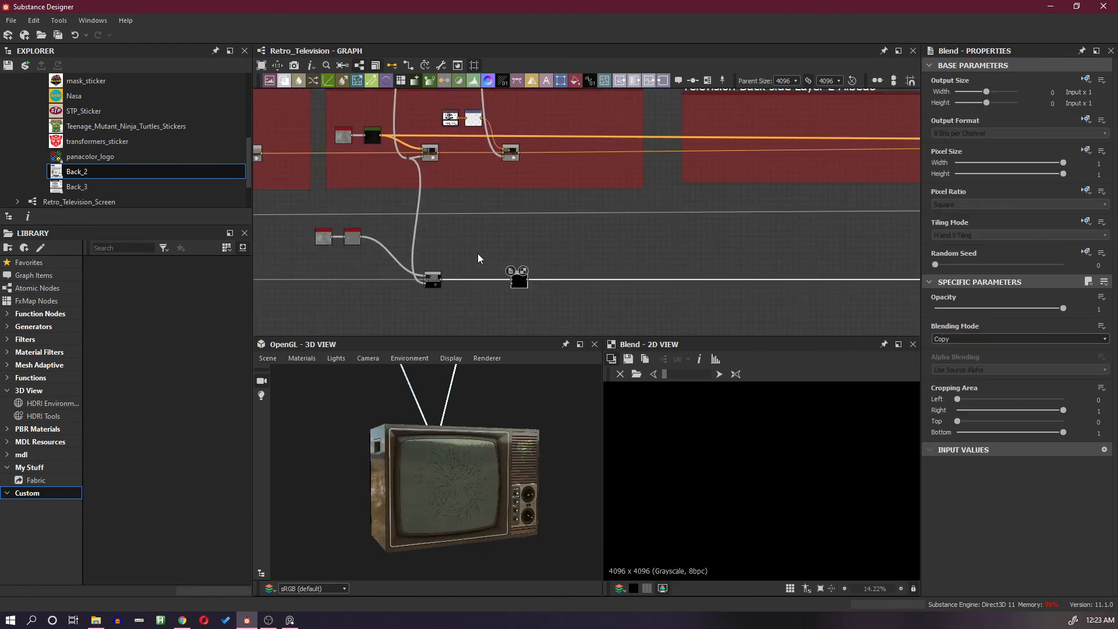
{"action": "middle_click_drag", "start_coordinate": [477, 254], "coordinate": [596, 312]}
{"action": "scroll", "coordinate": [613, 208], "scroll_direction": "up", "scroll_amount": 4}
{"action": "left_click", "coordinate": [613, 208], "text": "alt"}
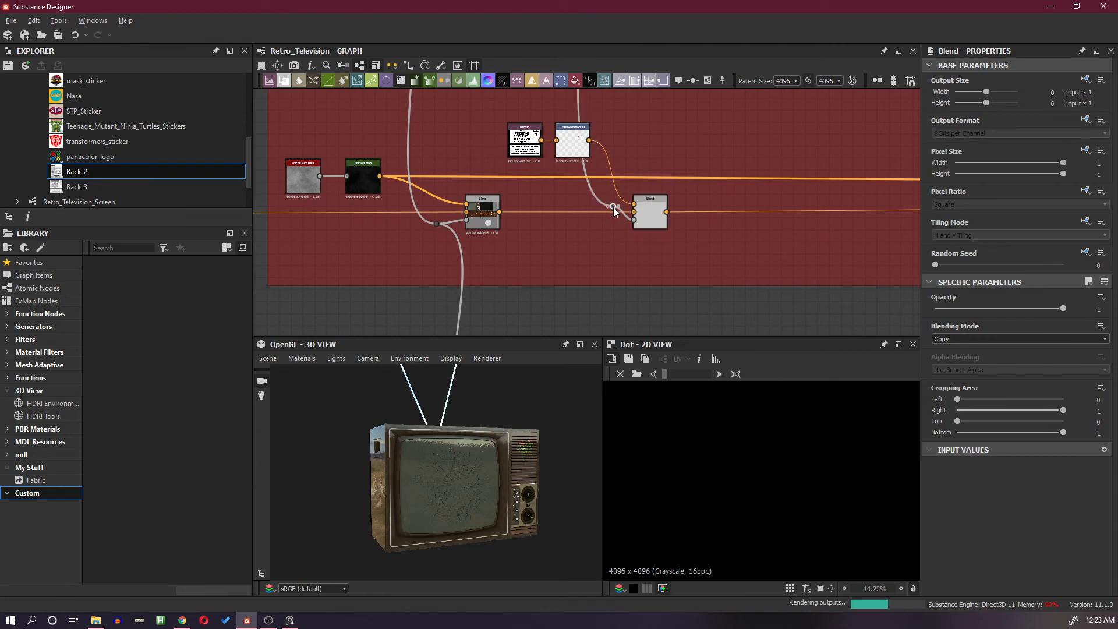
{"action": "left_click_drag", "start_coordinate": [613, 208], "coordinate": [608, 226]}
{"action": "scroll", "coordinate": [640, 258], "scroll_direction": "down", "scroll_amount": 2}
{"action": "middle_click_drag", "start_coordinate": [672, 286], "coordinate": [643, 179]}
{"action": "left_click_drag", "start_coordinate": [613, 309], "coordinate": [620, 303]}
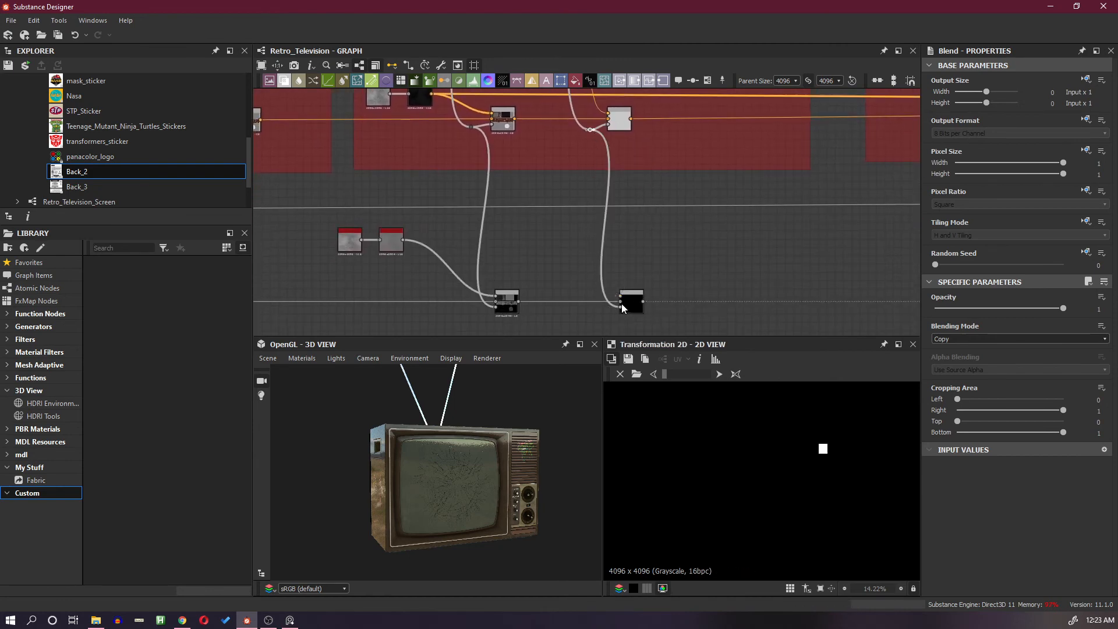
Move the Layer 2 grayscale Uniform Color node beside the new Layer 1 lower Blend and connect it to that Blend's foreground
{"action": "scroll", "coordinate": [682, 247], "scroll_direction": "down", "scroll_amount": 3}
{"action": "middle_click_drag", "start_coordinate": [742, 249], "coordinate": [409, 262]}
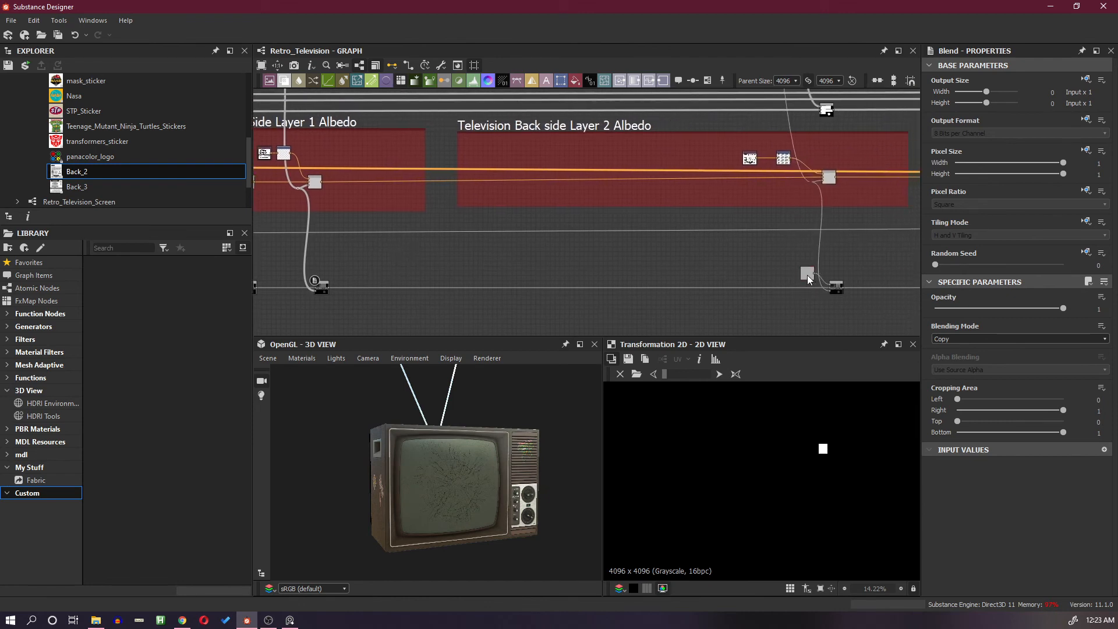
{"action": "left_click", "coordinate": [807, 276]}
{"action": "left_click_drag", "start_coordinate": [806, 276], "coordinate": [369, 261]}
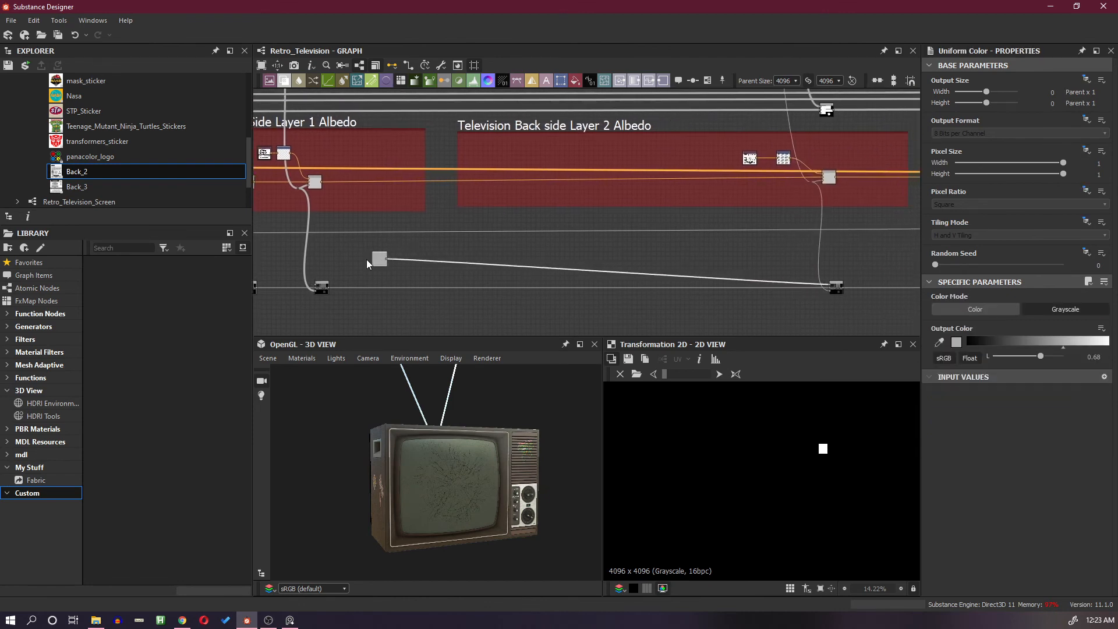
{"action": "middle_click_drag", "start_coordinate": [369, 261], "coordinate": [596, 258]}
{"action": "left_click_drag", "start_coordinate": [596, 259], "coordinate": [578, 280]}
Route the Uniform Color node's long link to the Layer 2 lower Blend through a dot node placed near that Blend
{"action": "middle_click_drag", "start_coordinate": [753, 271], "coordinate": [508, 292]}
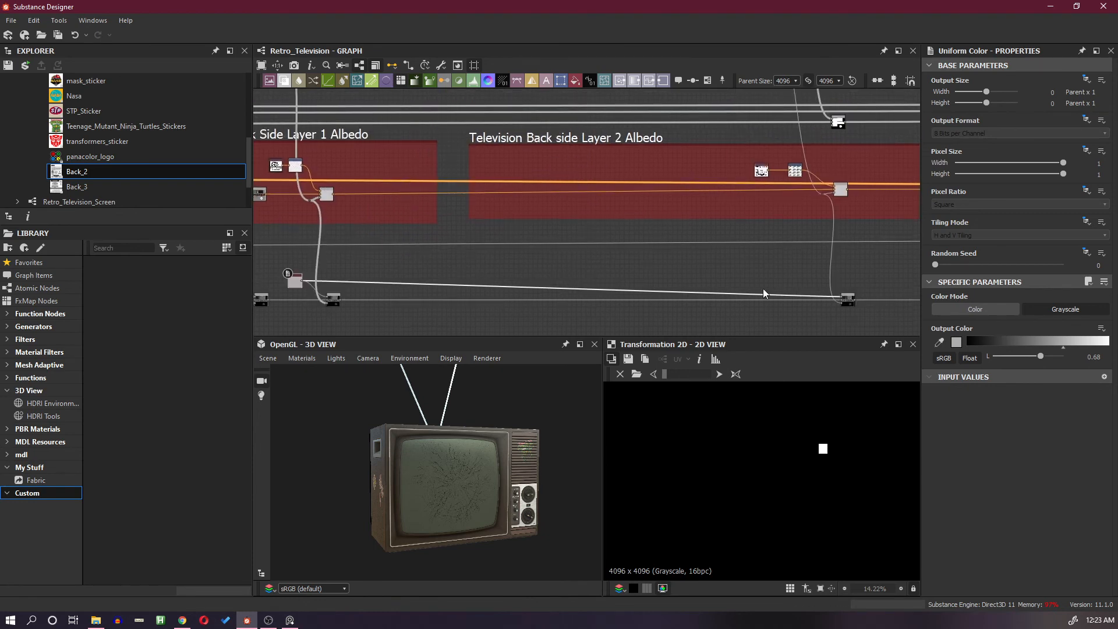
{"action": "double_click", "coordinate": [732, 293], "text": "alt"}
{"action": "left_click_drag", "start_coordinate": [732, 293], "coordinate": [796, 280]}
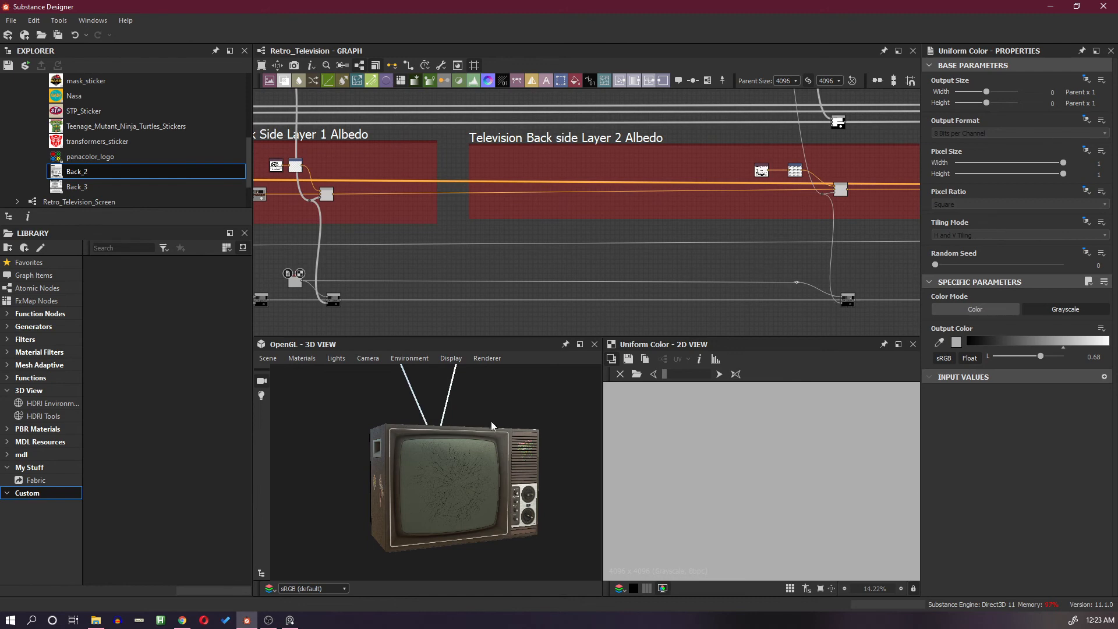
Move the last Blend of the lower row, past the Television Pins section, along its link towards the output nodes
{"action": "scroll", "coordinate": [841, 280], "scroll_direction": "down", "scroll_amount": 5}
{"action": "middle_click_drag", "start_coordinate": [850, 270], "coordinate": [751, 282]}
{"action": "scroll", "coordinate": [783, 281], "scroll_direction": "up", "scroll_amount": 2}
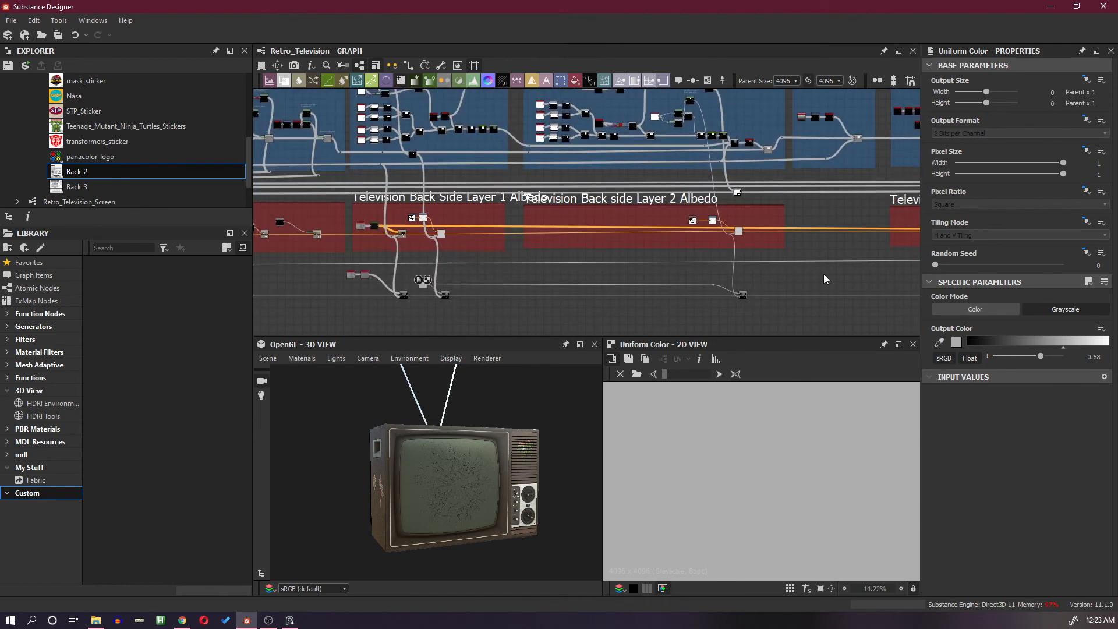
{"action": "middle_click_drag", "start_coordinate": [877, 267], "coordinate": [561, 252]}
{"action": "middle_click_drag", "start_coordinate": [785, 252], "coordinate": [626, 259]}
{"action": "middle_click_drag", "start_coordinate": [791, 266], "coordinate": [654, 267]}
{"action": "scroll", "coordinate": [729, 265], "scroll_direction": "down", "scroll_amount": 3}
{"action": "scroll", "coordinate": [569, 265], "scroll_direction": "up", "scroll_amount": 4}
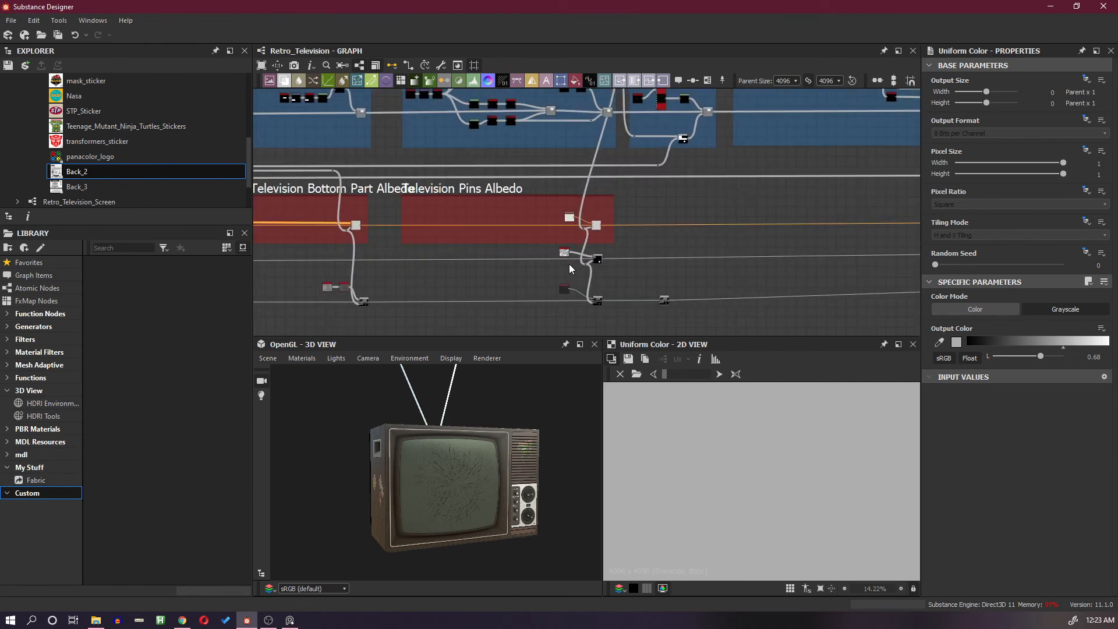
{"action": "middle_click_drag", "start_coordinate": [547, 274], "coordinate": [689, 267]}
{"action": "scroll", "coordinate": [751, 277], "scroll_direction": "up", "scroll_amount": 1}
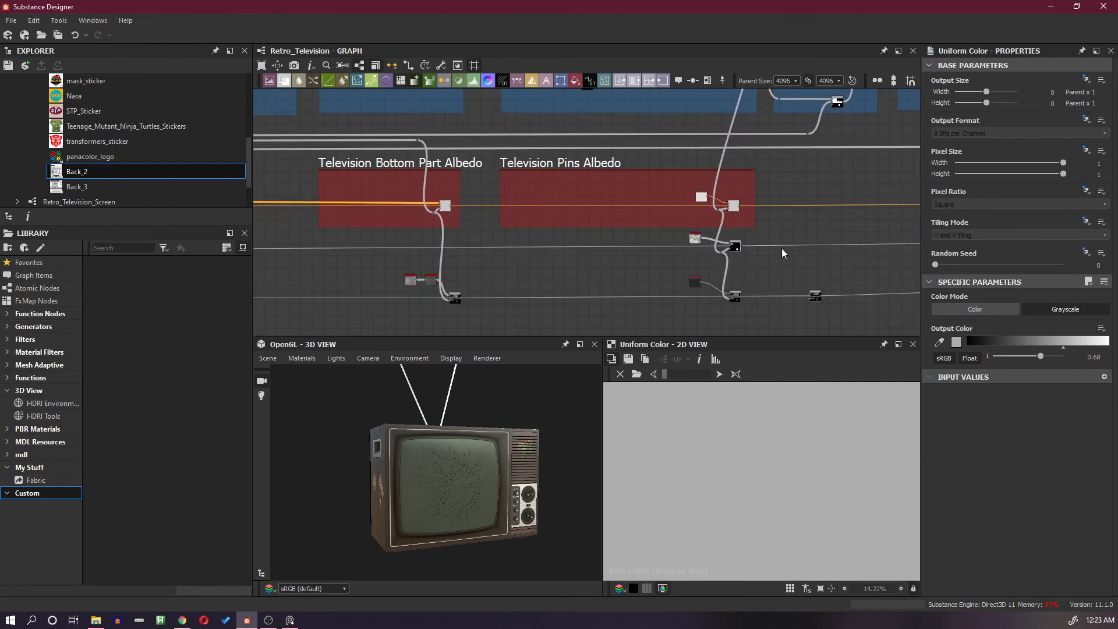
{"action": "scroll", "coordinate": [781, 252], "scroll_direction": "down", "scroll_amount": 2}
{"action": "middle_click_drag", "start_coordinate": [781, 253], "coordinate": [626, 279]}
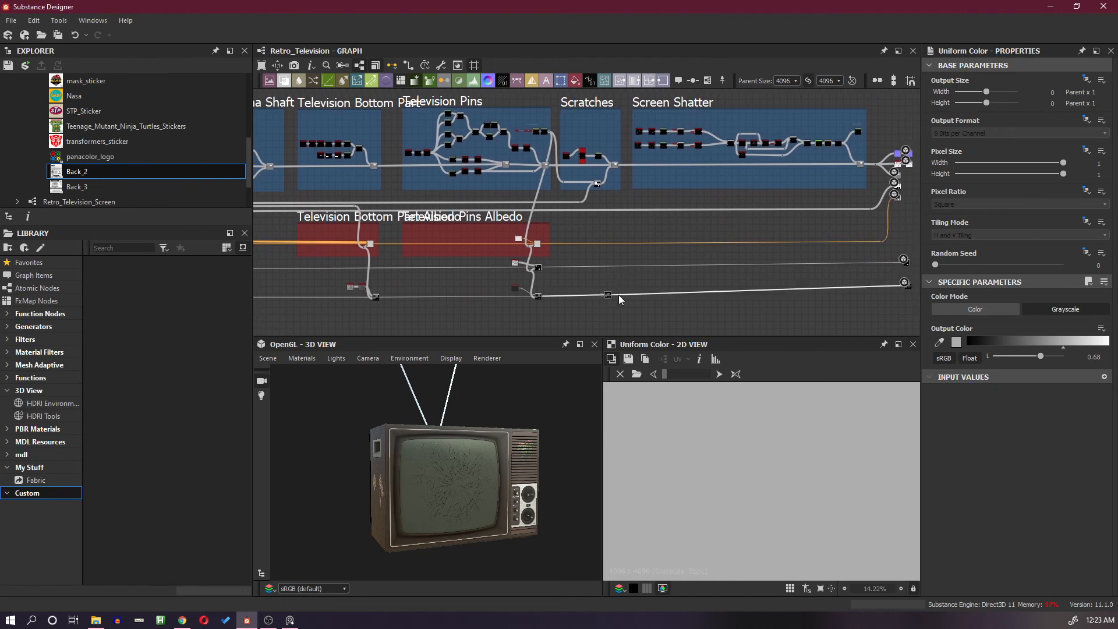
{"action": "left_click_drag", "start_coordinate": [847, 296], "coordinate": [720, 296]}
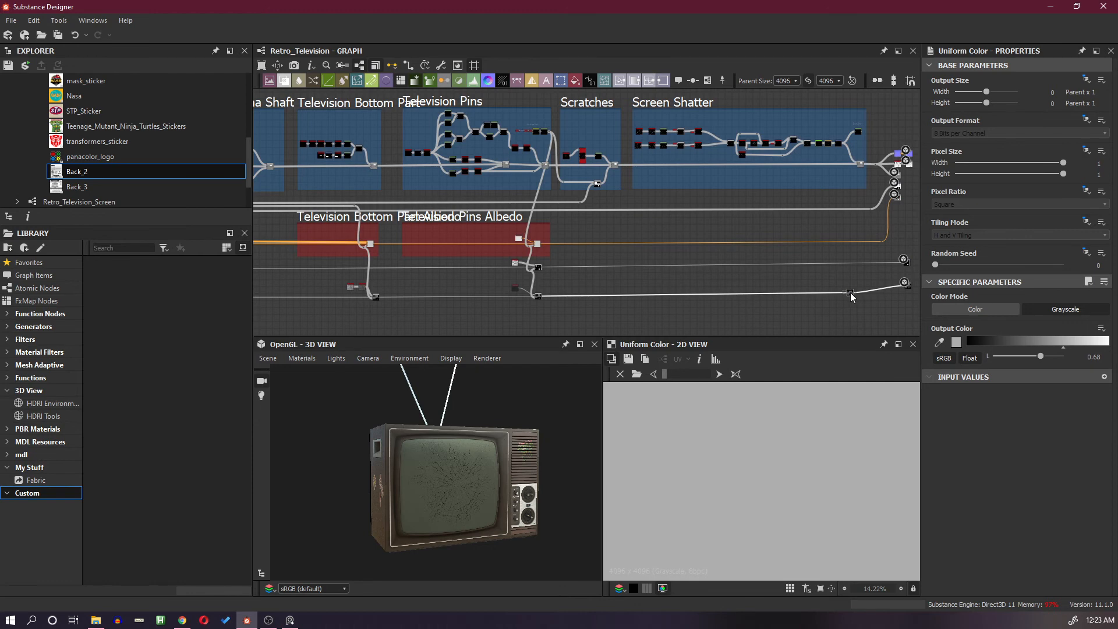
Insert another Blend node into the lower row below the Scratches section, just after the pins Blend
{"action": "left_click", "coordinate": [668, 298]}
{"action": "key", "text": "space"}
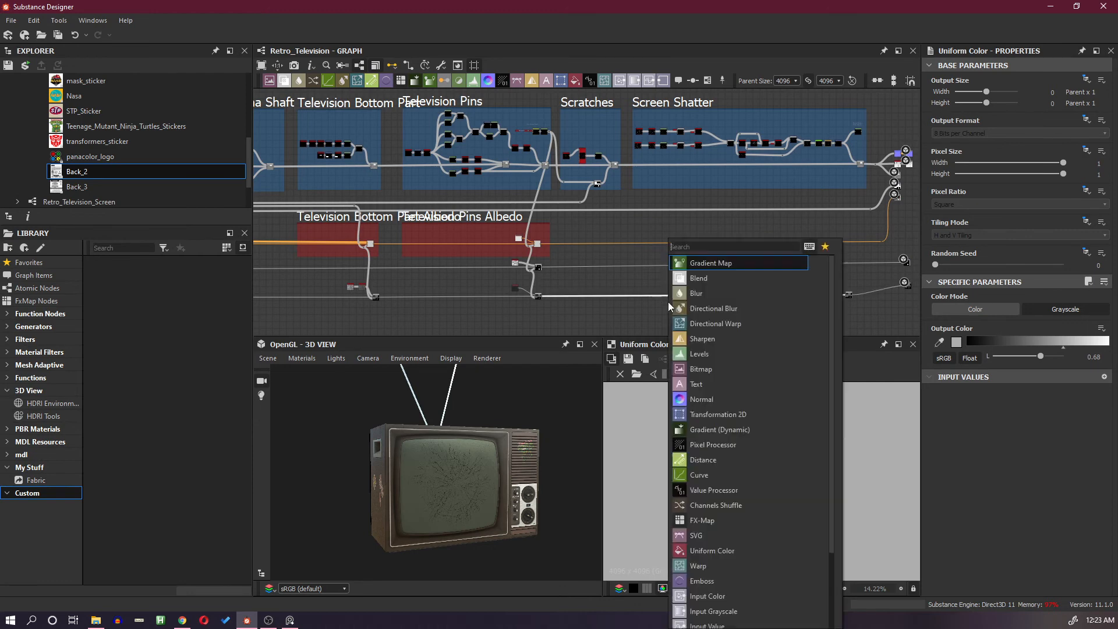
{"action": "left_click", "coordinate": [706, 281]}
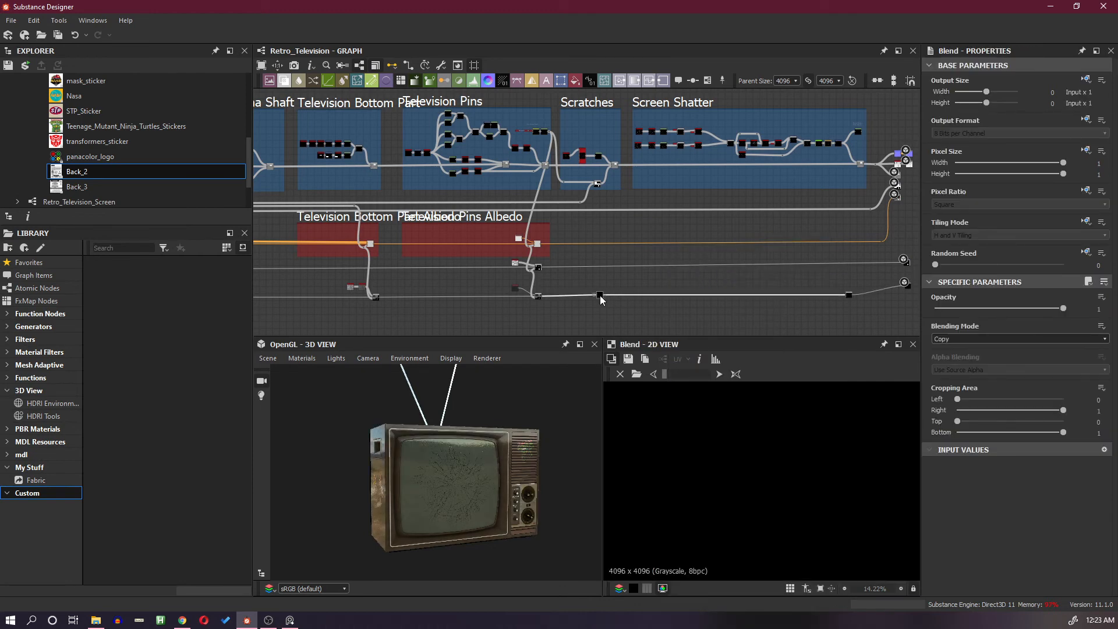
Display the output of the Scratches section's Levels node in 2D
{"action": "middle_click_drag", "start_coordinate": [599, 243], "coordinate": [698, 258]}
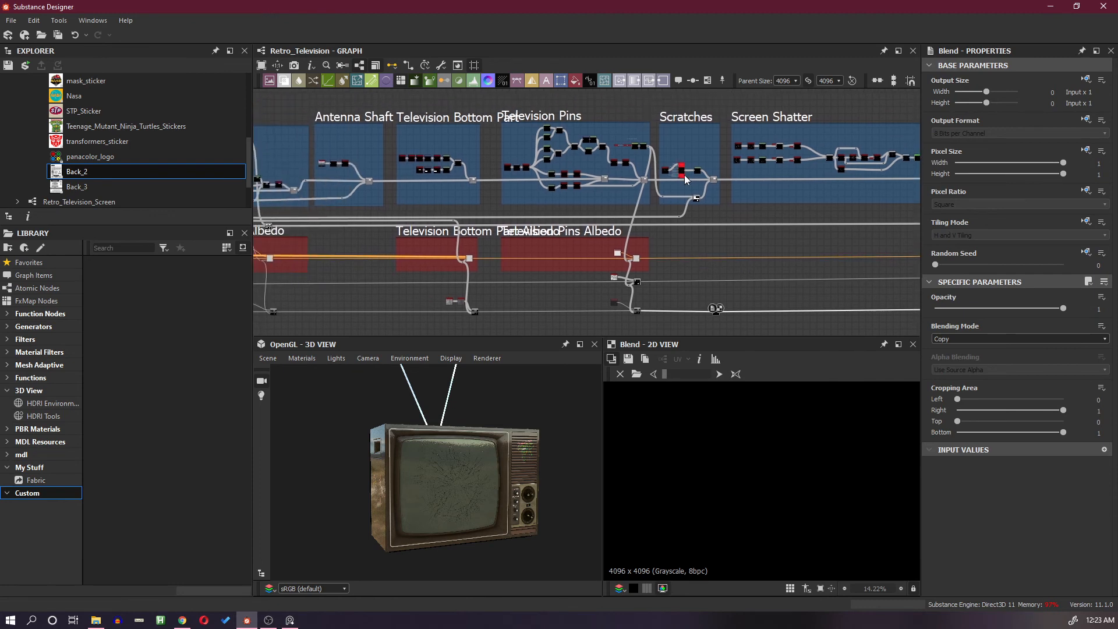
{"action": "scroll", "coordinate": [699, 177], "scroll_direction": "up", "scroll_amount": 8}
{"action": "scroll", "coordinate": [722, 191], "scroll_direction": "up", "scroll_amount": 2}
{"action": "middle_click_drag", "start_coordinate": [697, 182], "coordinate": [712, 285]}
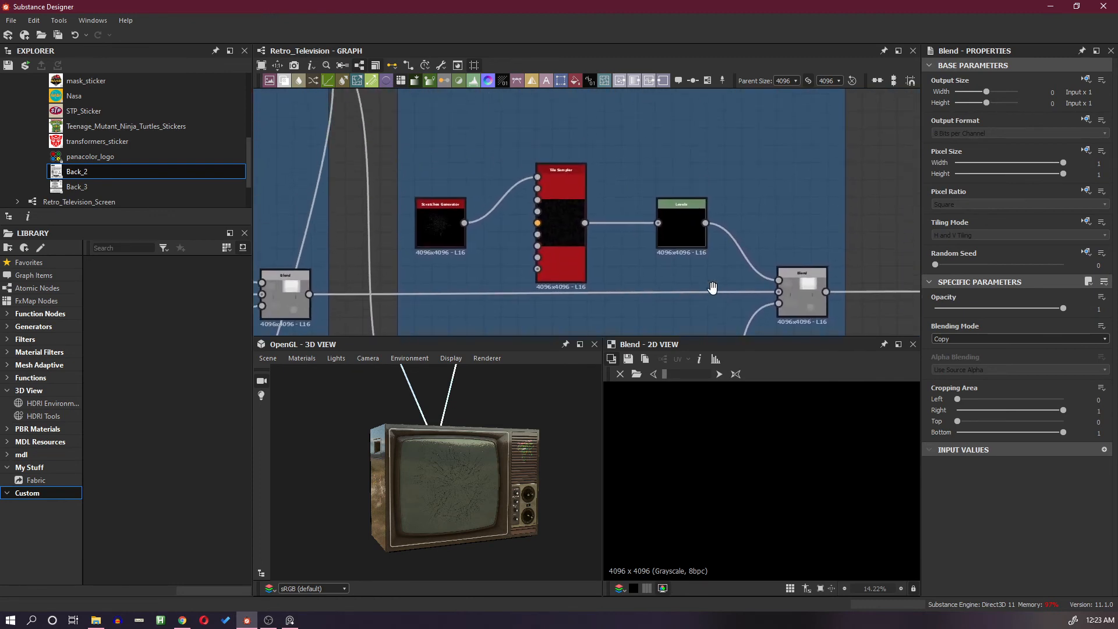
{"action": "double_click", "coordinate": [691, 238]}
{"action": "scroll", "coordinate": [788, 433], "scroll_direction": "down", "scroll_amount": 3}
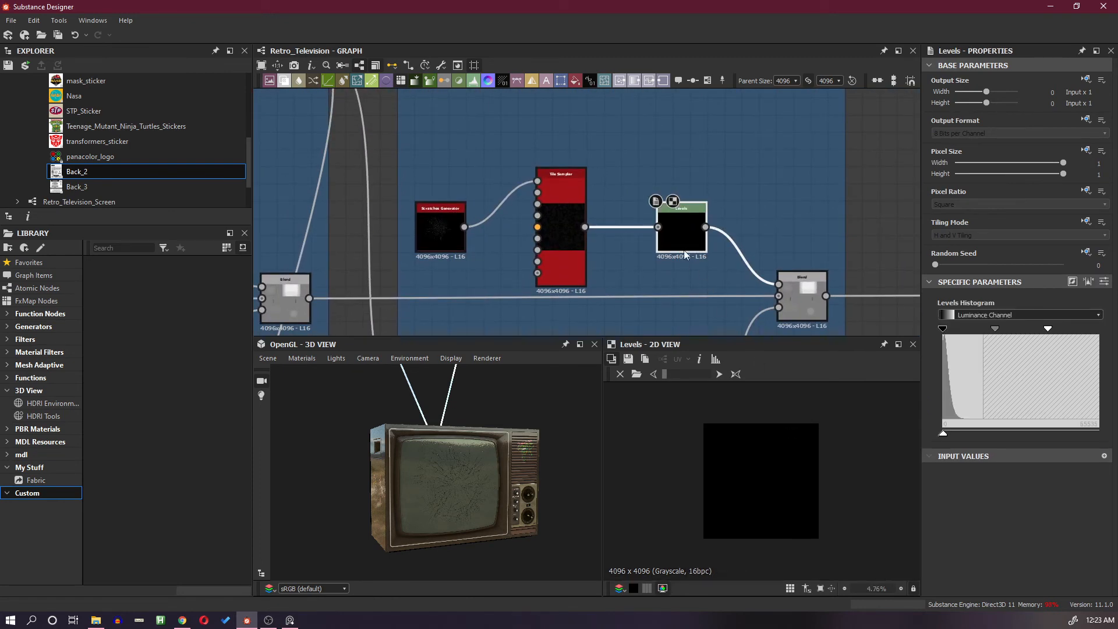
Branch the Scratches Tile Sampler's output into a new Levels node beside the lower row and connect it to the new Blend's opacity
{"action": "scroll", "coordinate": [682, 254], "scroll_direction": "down", "scroll_amount": 6}
{"action": "scroll", "coordinate": [675, 265], "scroll_direction": "up", "scroll_amount": 2}
{"action": "middle_click_drag", "start_coordinate": [676, 265], "coordinate": [650, 179]}
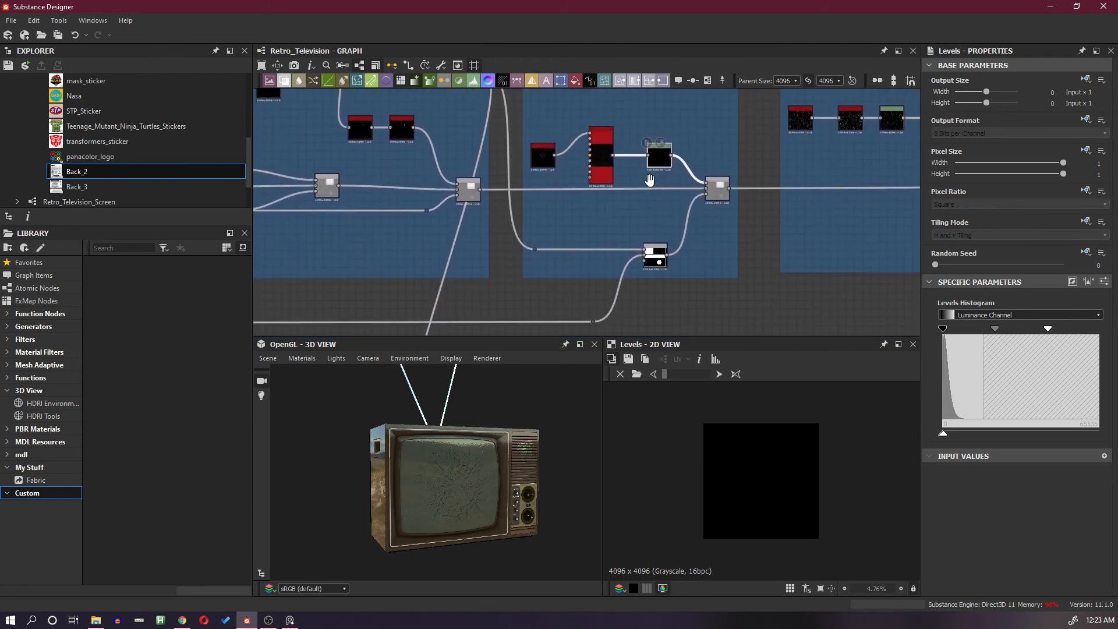
{"action": "left_click_drag", "start_coordinate": [613, 156], "coordinate": [651, 285]}
{"action": "scroll", "coordinate": [644, 290], "scroll_direction": "down", "scroll_amount": 2}
{"action": "middle_click_drag", "start_coordinate": [651, 285], "coordinate": [641, 11]}
{"action": "left_click_drag", "start_coordinate": [640, 11], "coordinate": [635, 284]}
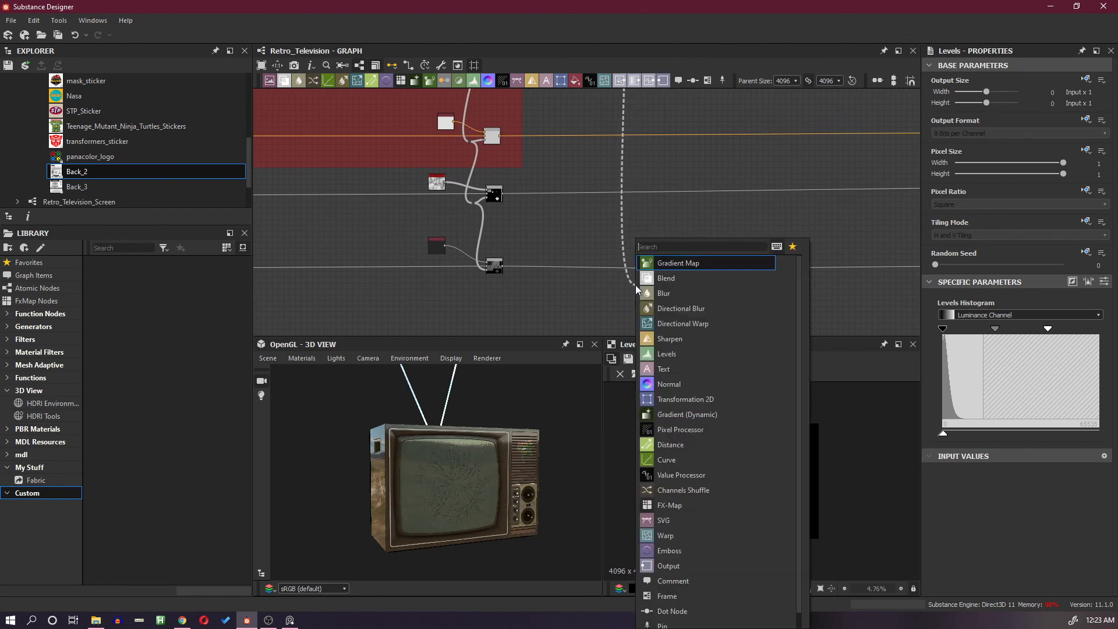
{"action": "left_click", "coordinate": [676, 353]}
{"action": "scroll", "coordinate": [663, 283], "scroll_direction": "up", "scroll_amount": 5}
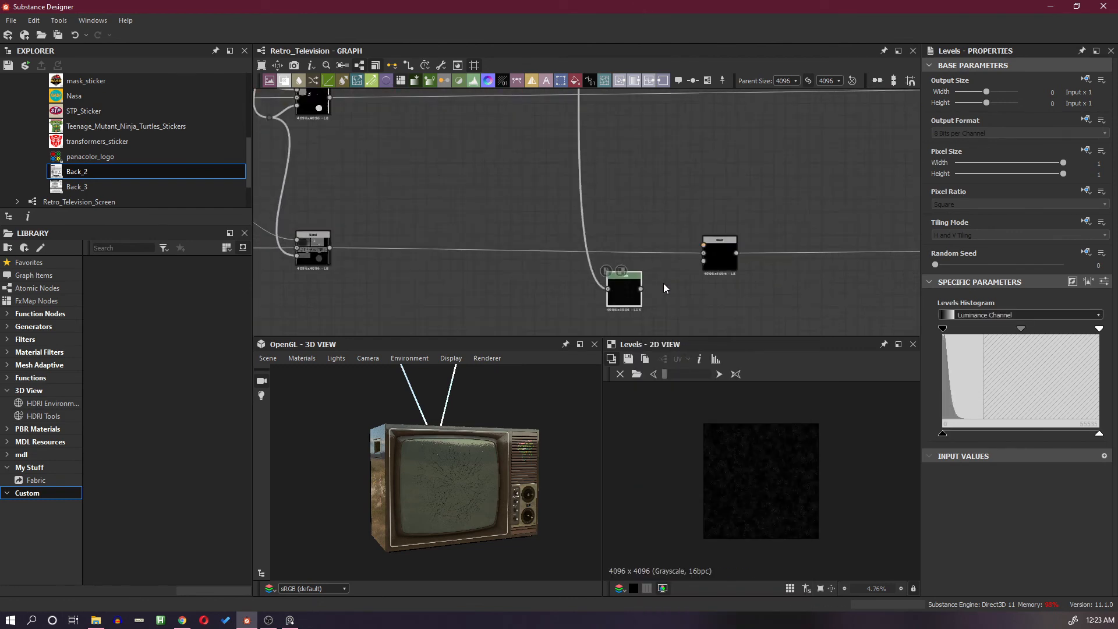
{"action": "left_click_drag", "start_coordinate": [631, 291], "coordinate": [726, 251]}
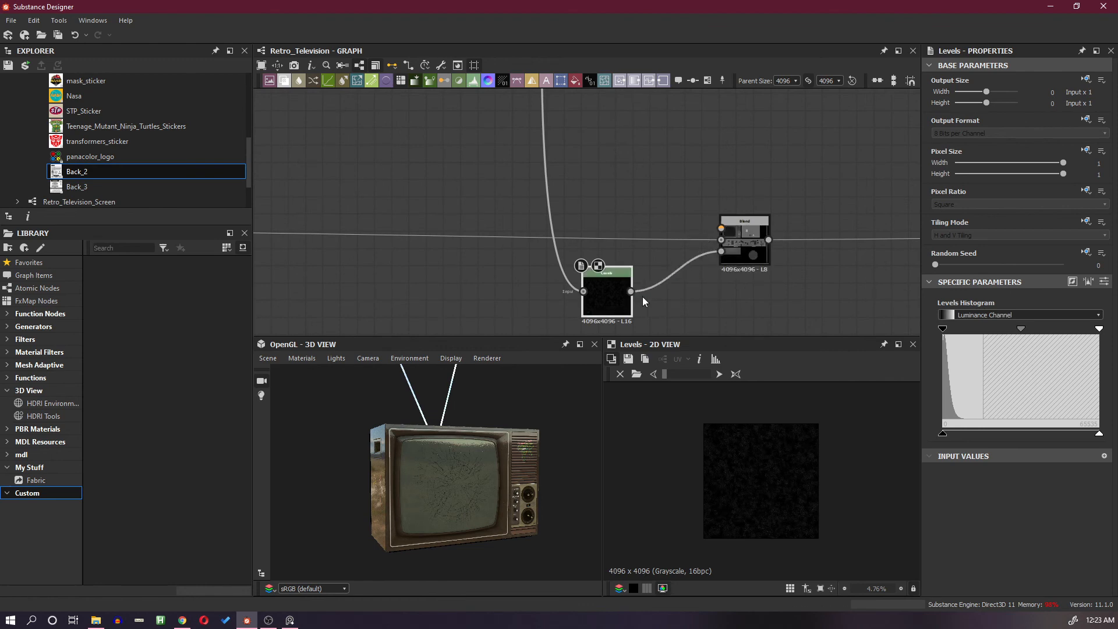
Examine the scratch mask in 2D and the scratches on the television's front frame up close in 3D
{"action": "scroll", "coordinate": [750, 443], "scroll_direction": "up", "scroll_amount": 5}
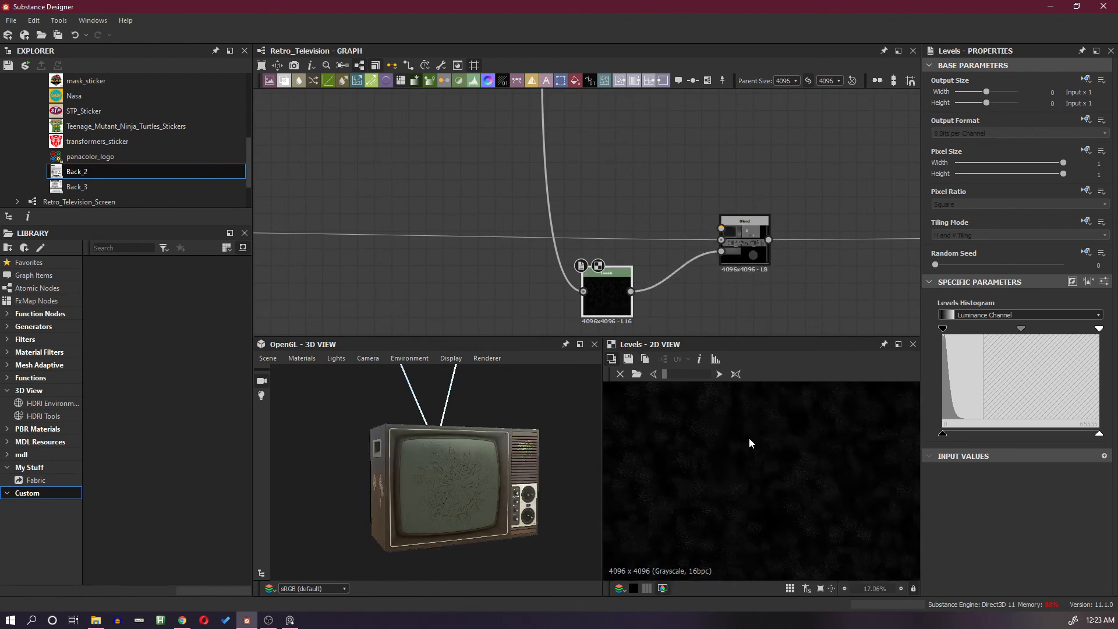
{"action": "scroll", "coordinate": [492, 442], "scroll_direction": "up", "scroll_amount": 6}
{"action": "middle_click_drag", "start_coordinate": [509, 417], "coordinate": [422, 450]}
{"action": "scroll", "coordinate": [438, 436], "scroll_direction": "up", "scroll_amount": 1}
{"action": "scroll", "coordinate": [438, 435], "scroll_direction": "up", "scroll_amount": 2}
{"action": "left_click_drag", "start_coordinate": [439, 435], "coordinate": [651, 437]}
{"action": "left_click_drag", "start_coordinate": [519, 425], "coordinate": [514, 431]}
{"action": "scroll", "coordinate": [686, 230], "scroll_direction": "up", "scroll_amount": 1}
{"action": "scroll", "coordinate": [686, 228], "scroll_direction": "up", "scroll_amount": 1}
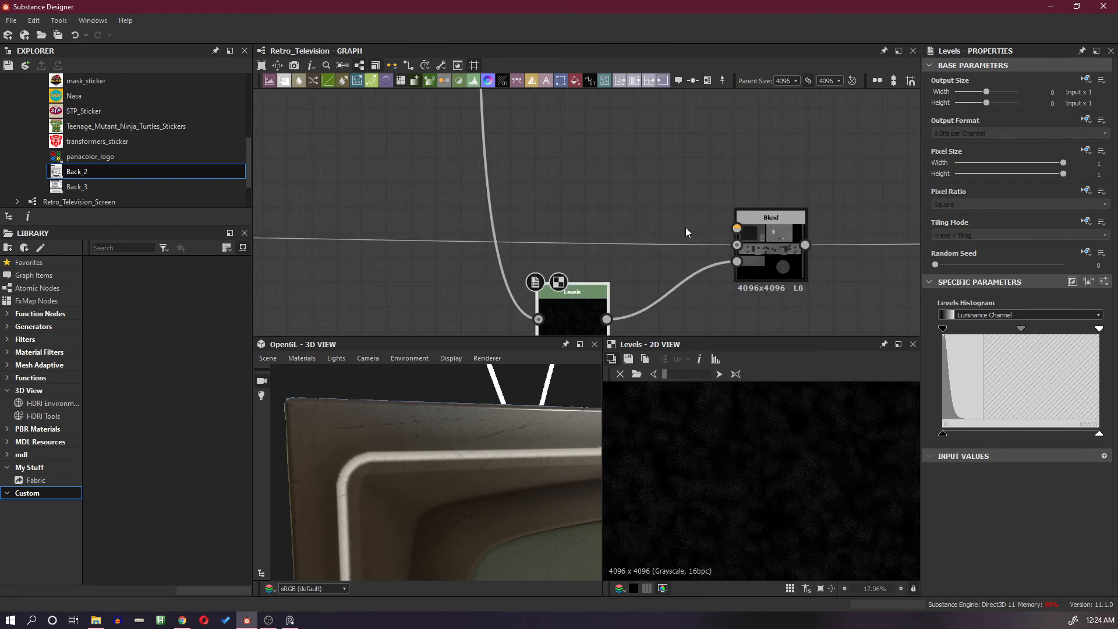
Add a Uniform Color node above the new Levels node and connect it to the scratches Blend's foreground
{"action": "key", "text": "space"}
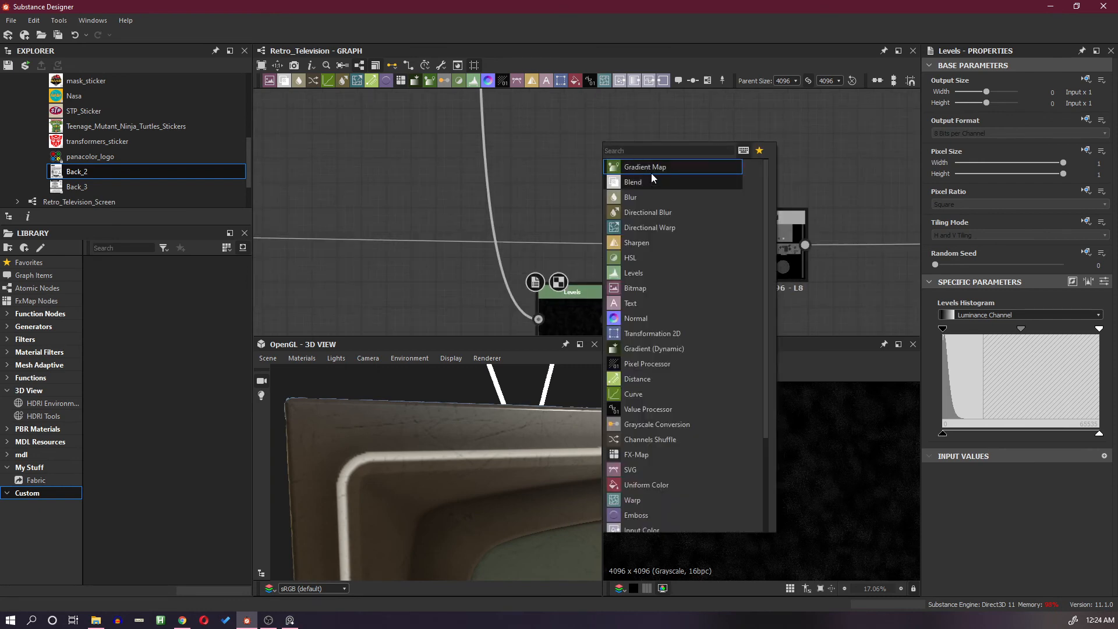
{"action": "type", "text": "un"}
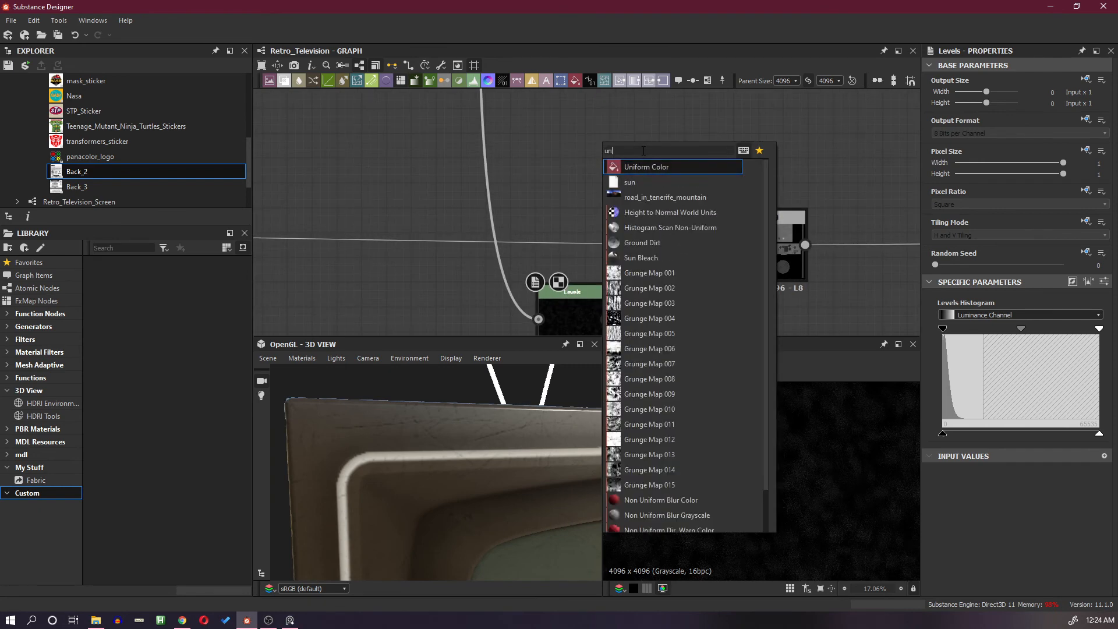
{"action": "left_click", "coordinate": [644, 165]}
{"action": "left_click_drag", "start_coordinate": [609, 178], "coordinate": [584, 204]}
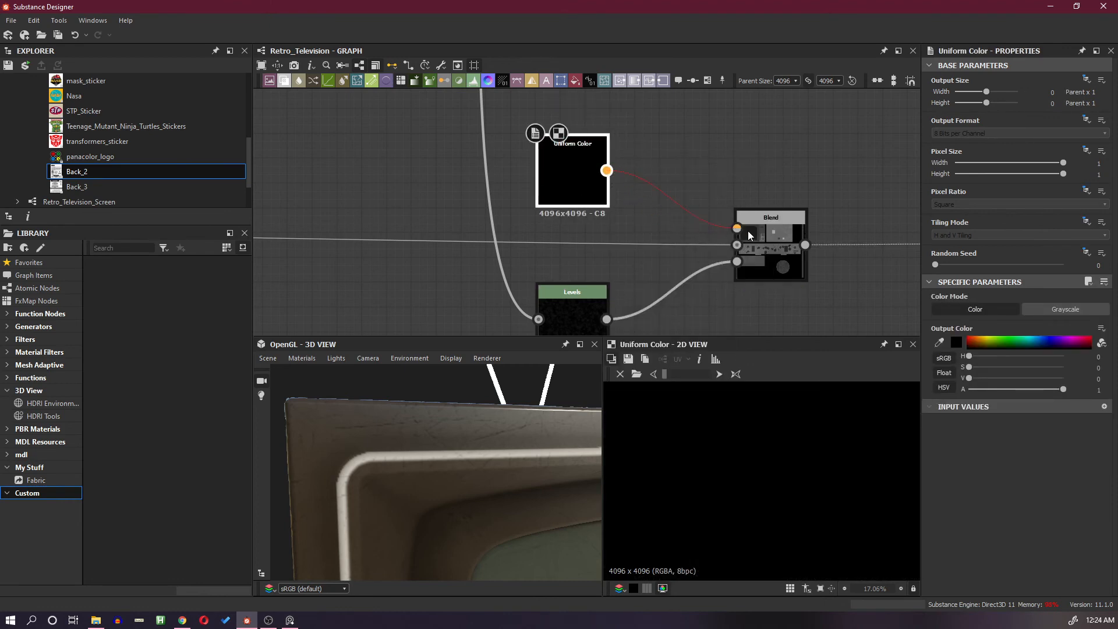
Switch the scratches' Uniform Color node to Grayscale and wire its output to the scratches Blend's foreground
{"action": "left_click", "coordinate": [1073, 312]}
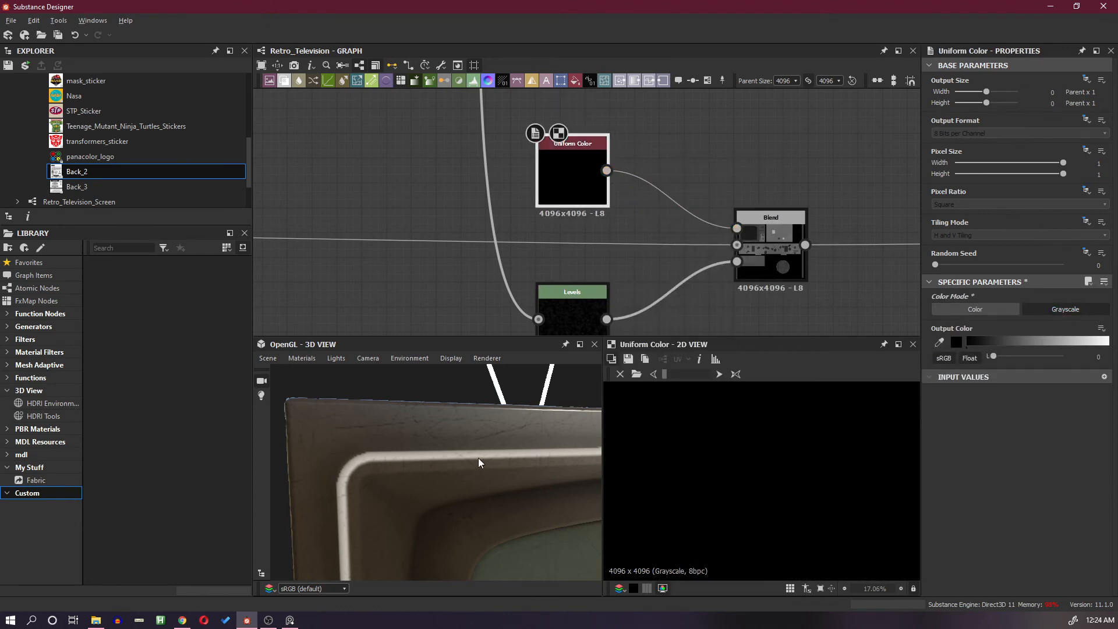
{"action": "left_click_drag", "start_coordinate": [477, 457], "coordinate": [482, 421]}
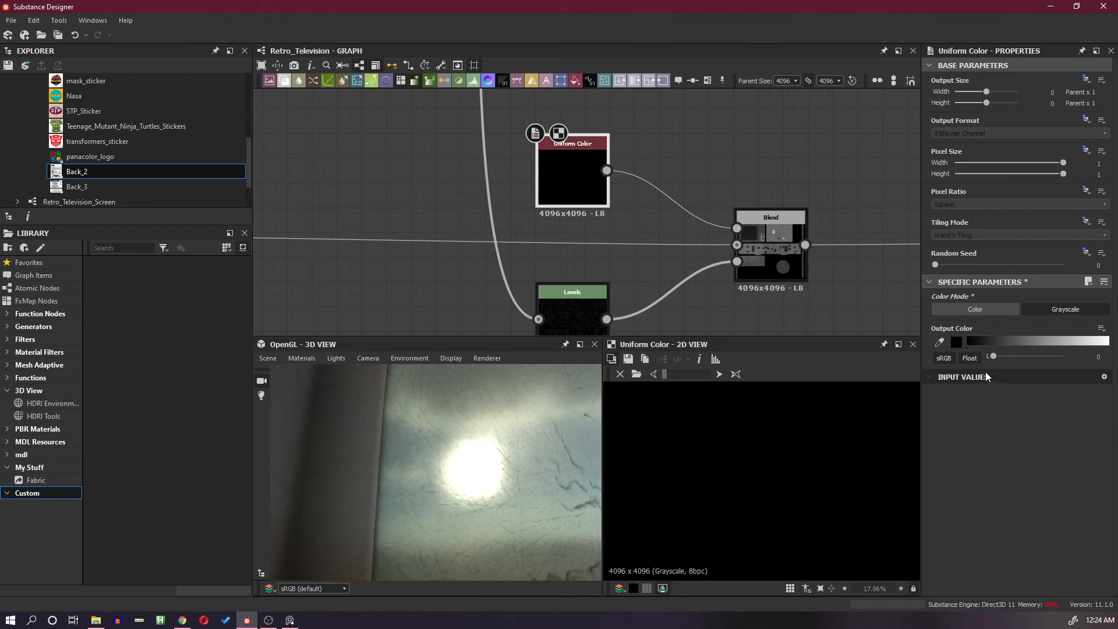
{"action": "mouse_move", "coordinate": [518, 463]}
{"action": "left_mouse_down"}
{"action": "mouse_move", "coordinate": [429, 454]}
{"action": "mouse_move", "coordinate": [539, 448]}
{"action": "mouse_move", "coordinate": [530, 457]}
{"action": "left_mouse_up"}
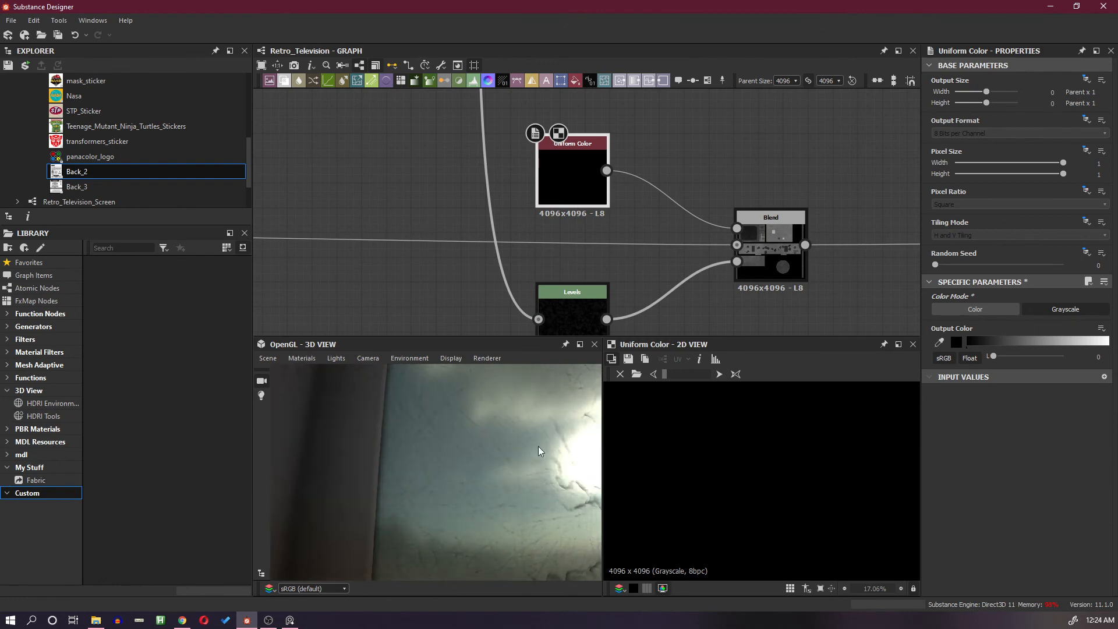
{"action": "left_click_drag", "start_coordinate": [606, 173], "coordinate": [736, 228]}
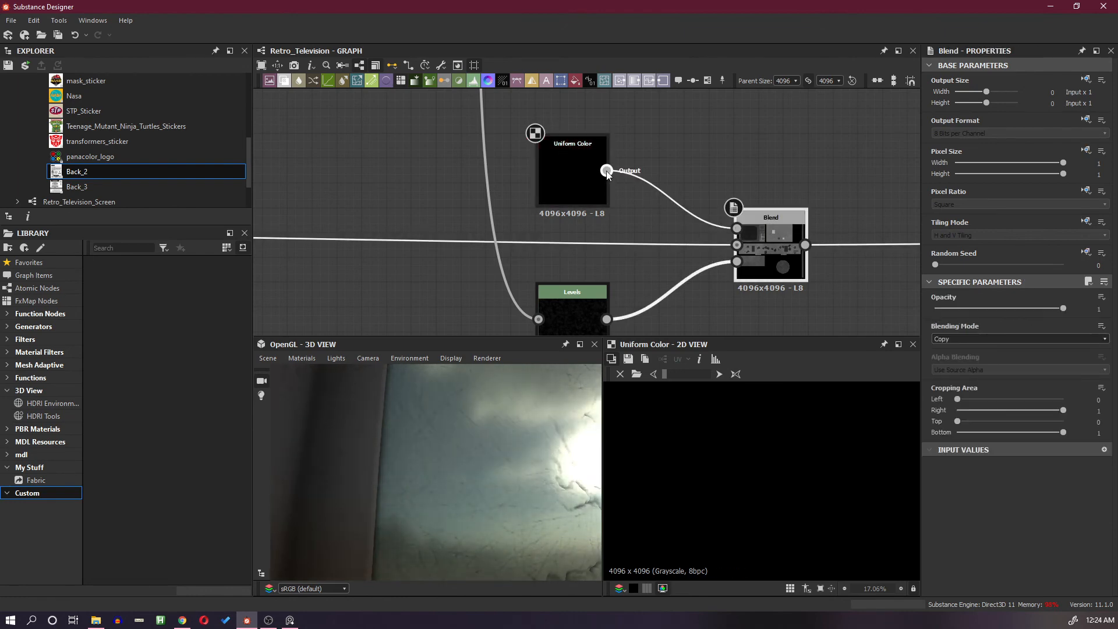
{"action": "left_click", "coordinate": [592, 185]}
{"action": "scroll", "coordinate": [473, 419], "scroll_direction": "down", "scroll_amount": 5}
{"action": "left_click_drag", "start_coordinate": [474, 410], "coordinate": [487, 455]}
{"action": "scroll", "coordinate": [488, 454], "scroll_direction": "up", "scroll_amount": 5}
Connect the output of the Screen Shatter section's opacity mask Levels node to the opacity of the last Blend in the lower row
{"action": "scroll", "coordinate": [743, 246], "scroll_direction": "down", "scroll_amount": 8}
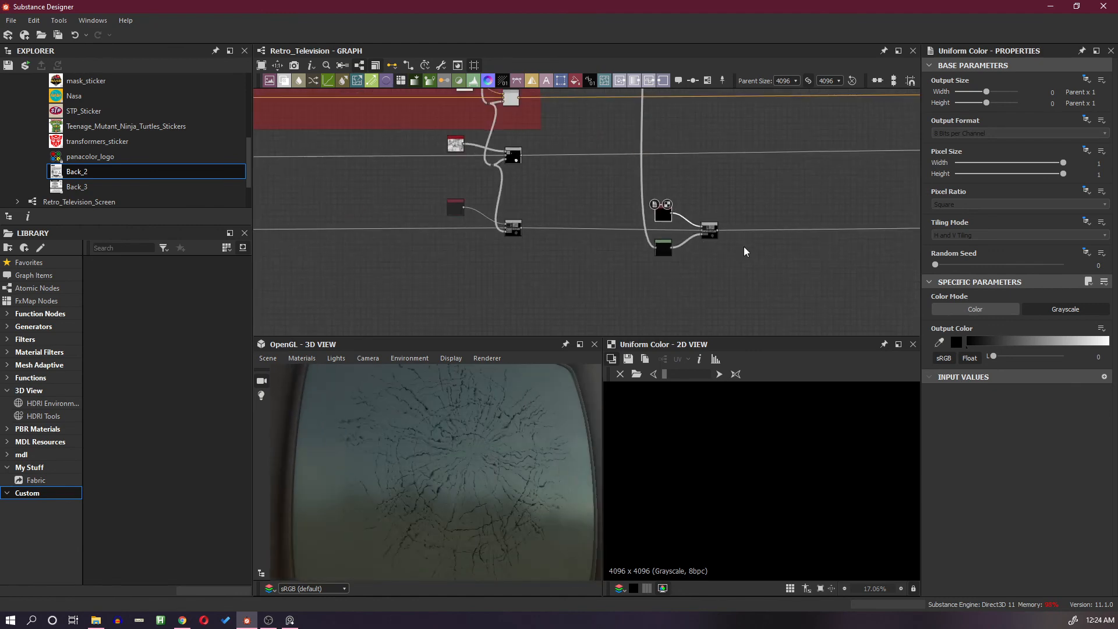
{"action": "middle_click_drag", "start_coordinate": [684, 276], "coordinate": [589, 290]}
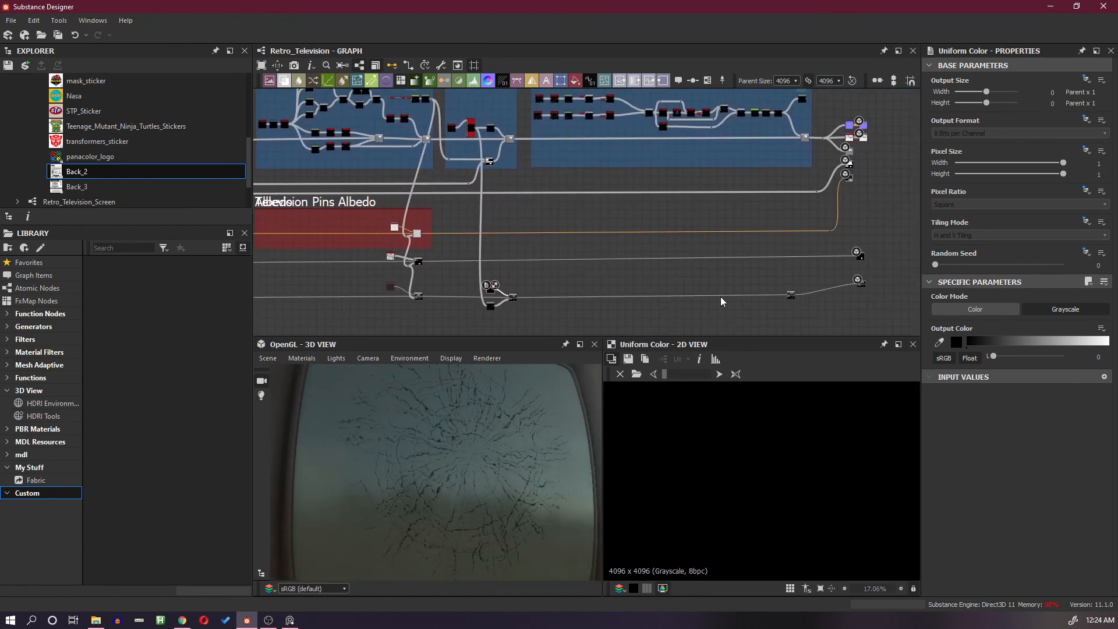
{"action": "scroll", "coordinate": [780, 116], "scroll_direction": "up", "scroll_amount": 6}
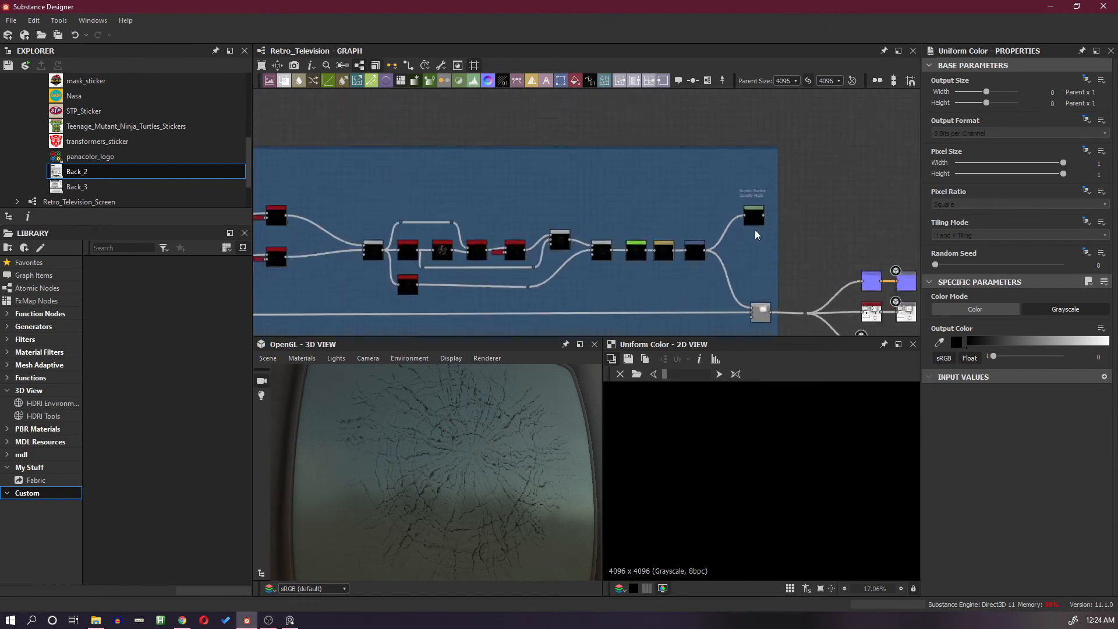
{"action": "left_click", "coordinate": [751, 207]}
{"action": "middle_click_drag", "start_coordinate": [661, 463], "coordinate": [740, 475]}
{"action": "left_click_drag", "start_coordinate": [769, 204], "coordinate": [692, 200]}
{"action": "left_click_drag", "start_coordinate": [679, 213], "coordinate": [682, 214]}
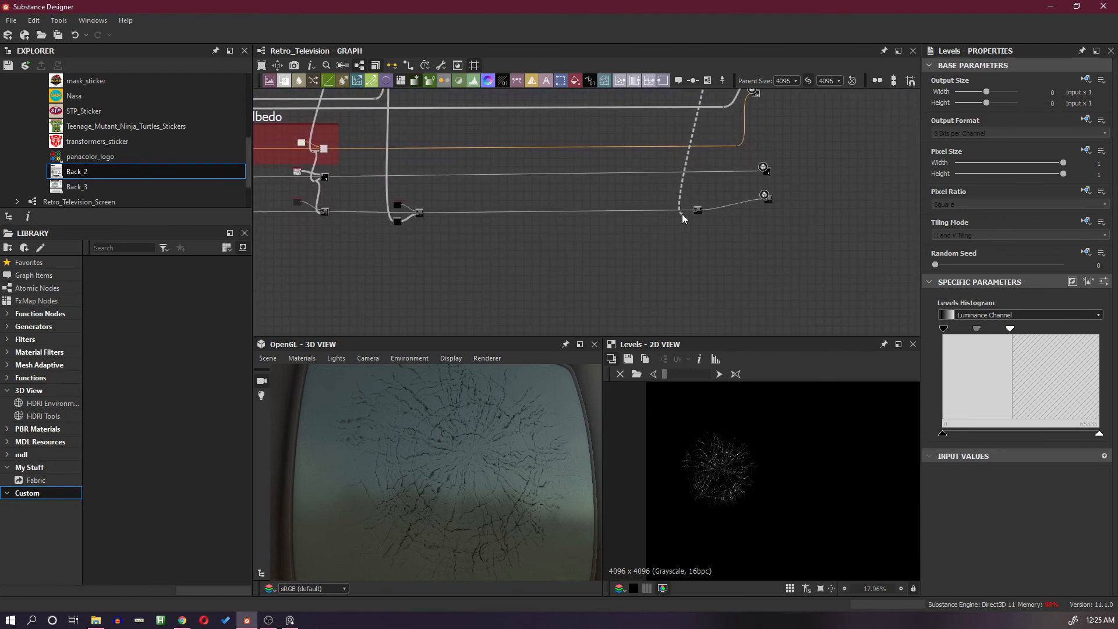
{"action": "scroll", "coordinate": [687, 213], "scroll_direction": "up", "scroll_amount": 5}
{"action": "scroll", "coordinate": [722, 213], "scroll_direction": "down", "scroll_amount": 8}
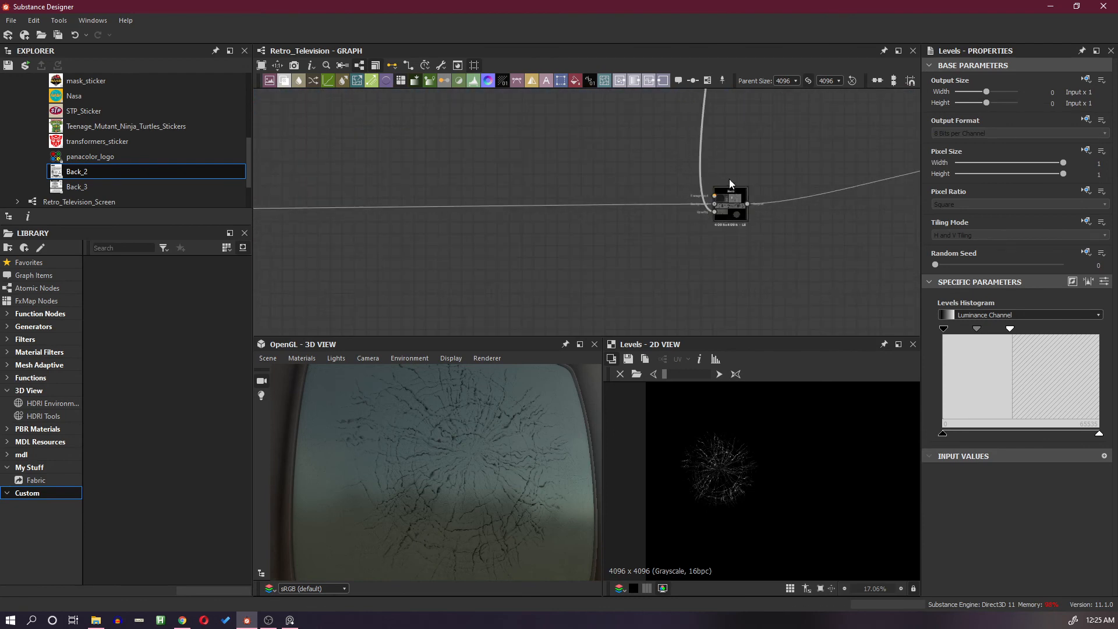
{"action": "scroll", "coordinate": [729, 211], "scroll_direction": "down", "scroll_amount": 2}
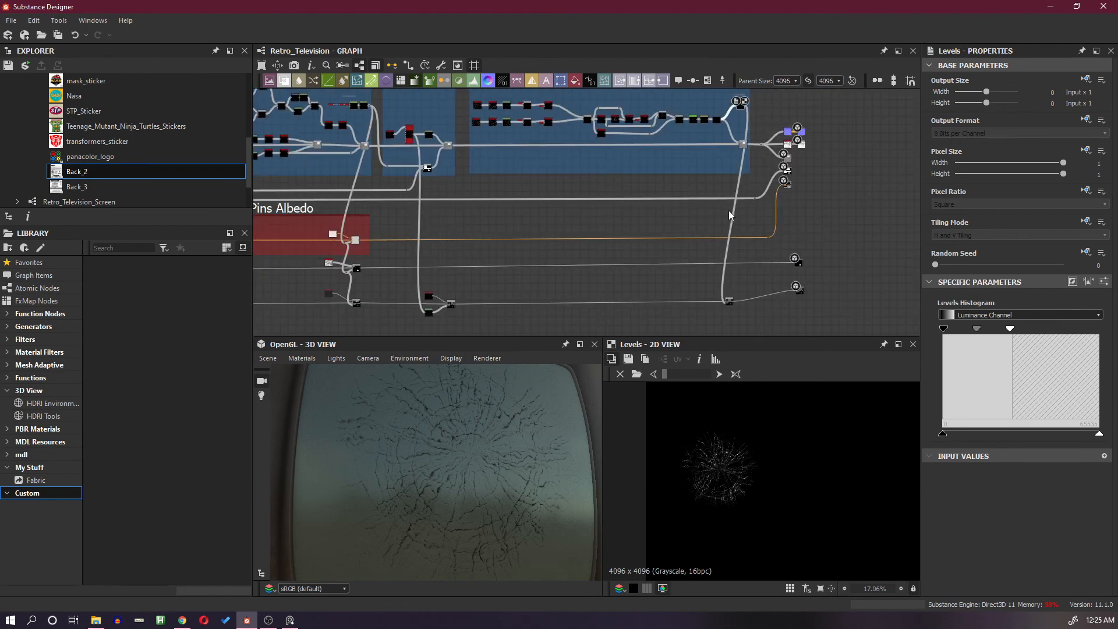
Move the lower row's last Blend slightly to the right and widen the Screen Shatter frame at its right edge
{"action": "left_click_drag", "start_coordinate": [729, 302], "coordinate": [762, 303]}
{"action": "scroll", "coordinate": [760, 148], "scroll_direction": "up", "scroll_amount": 5}
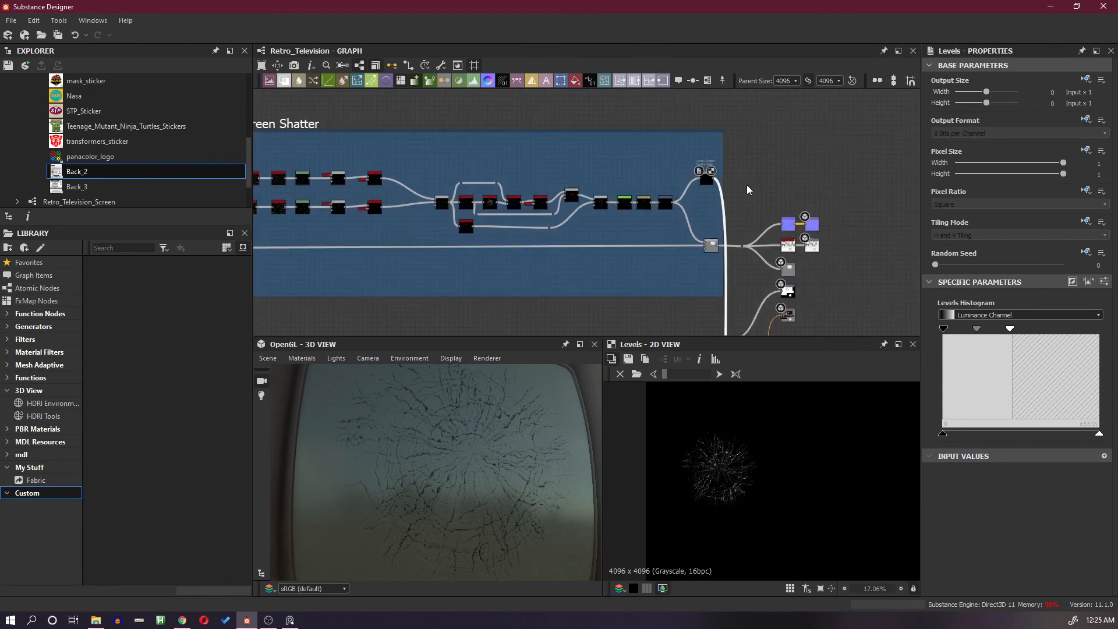
{"action": "mouse_move", "coordinate": [714, 181]}
{"action": "left_mouse_down"}
{"action": "mouse_move", "coordinate": [746, 177]}
{"action": "mouse_move", "coordinate": [729, 177]}
{"action": "left_mouse_up"}
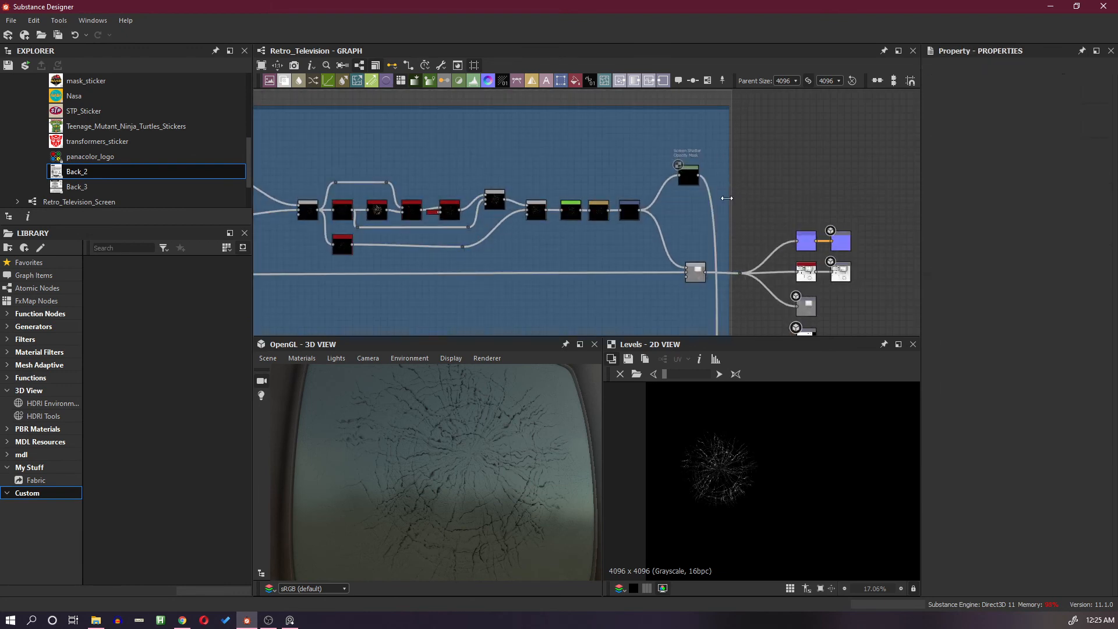
Add a Uniform Color node beside the shatter Blend in the lower row and connect it to the Blend's foreground
{"action": "scroll", "coordinate": [730, 265], "scroll_direction": "down", "scroll_amount": 4}
{"action": "middle_click_drag", "start_coordinate": [731, 265], "coordinate": [771, 80]}
{"action": "scroll", "coordinate": [778, 285], "scroll_direction": "up", "scroll_amount": 3}
{"action": "scroll", "coordinate": [778, 287], "scroll_direction": "up", "scroll_amount": 2}
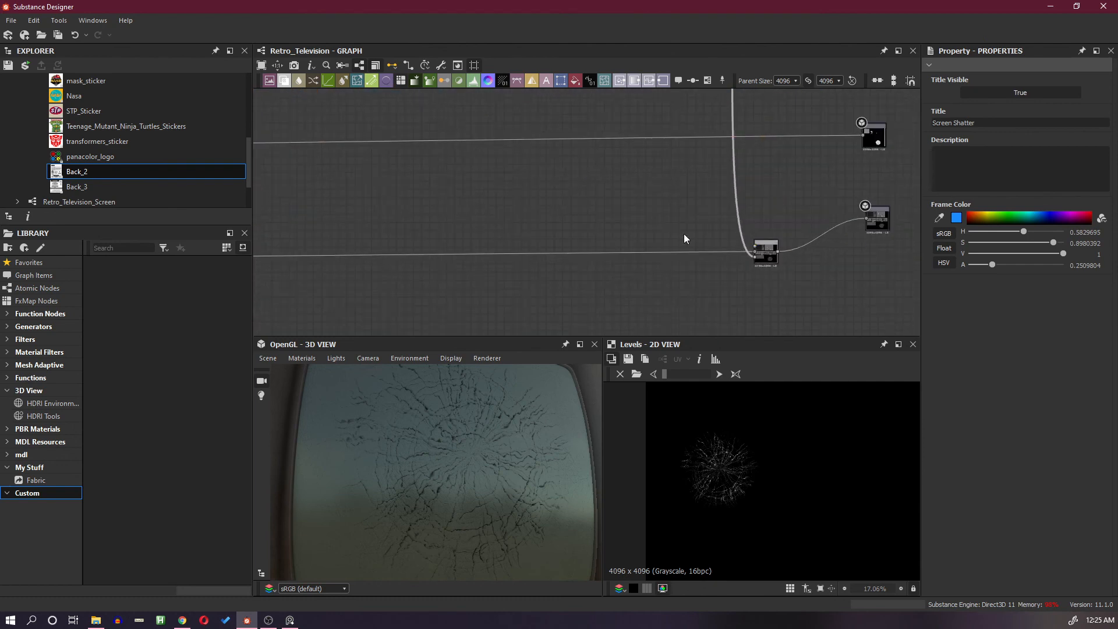
{"action": "key", "text": "space"}
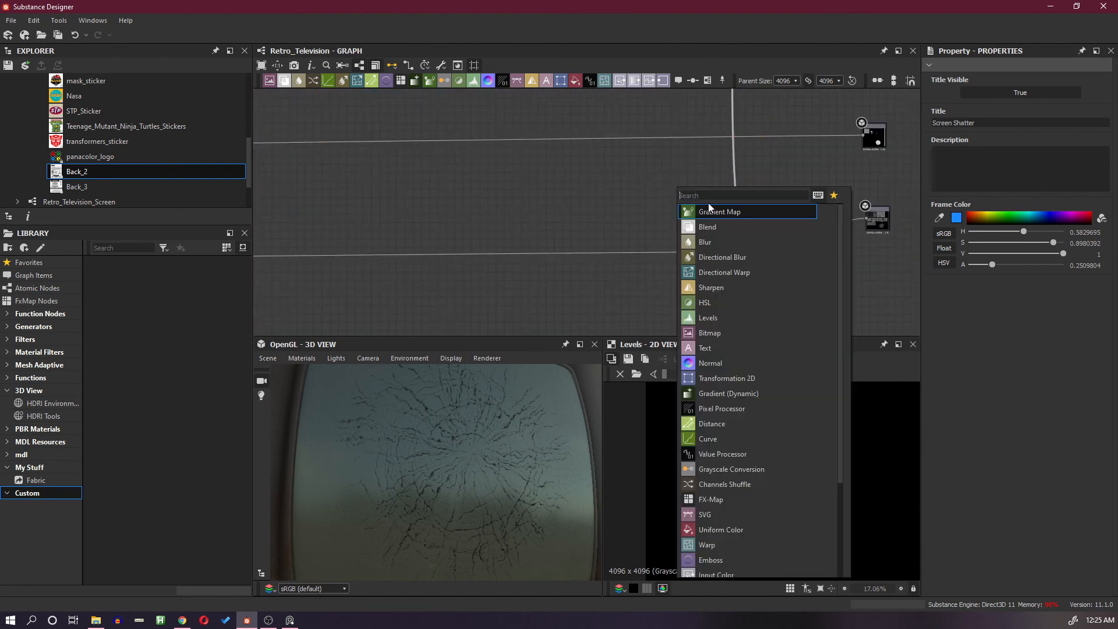
{"action": "type", "text": "un"}
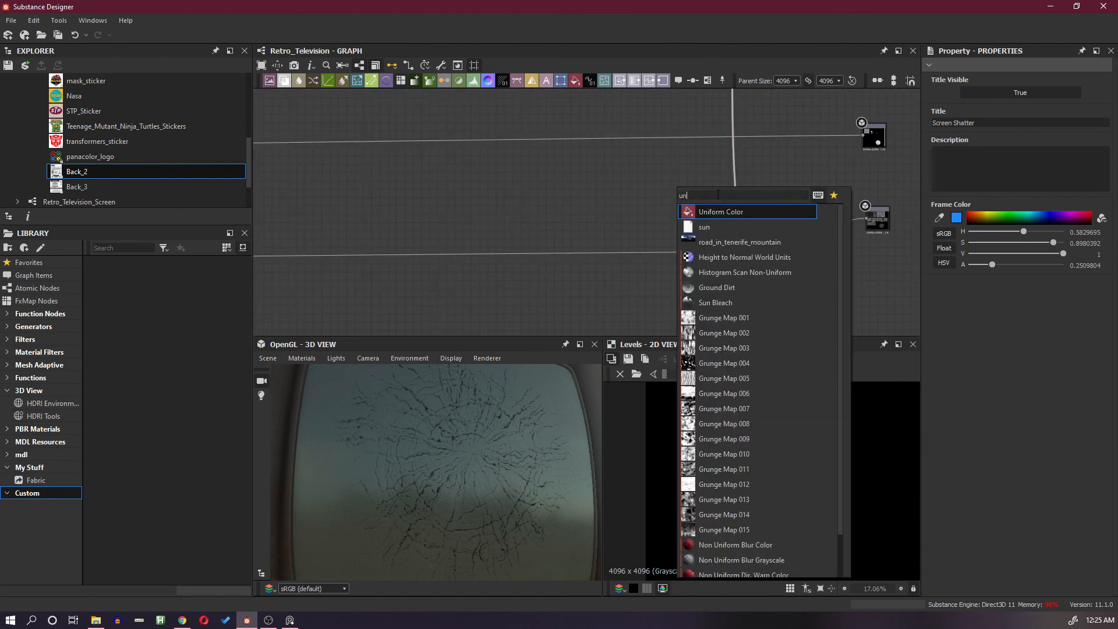
{"action": "left_click", "coordinate": [724, 210]}
{"action": "left_click_drag", "start_coordinate": [679, 191], "coordinate": [804, 266]}
{"action": "scroll", "coordinate": [731, 235], "scroll_direction": "up", "scroll_amount": 4}
{"action": "double_click", "coordinate": [804, 300]}
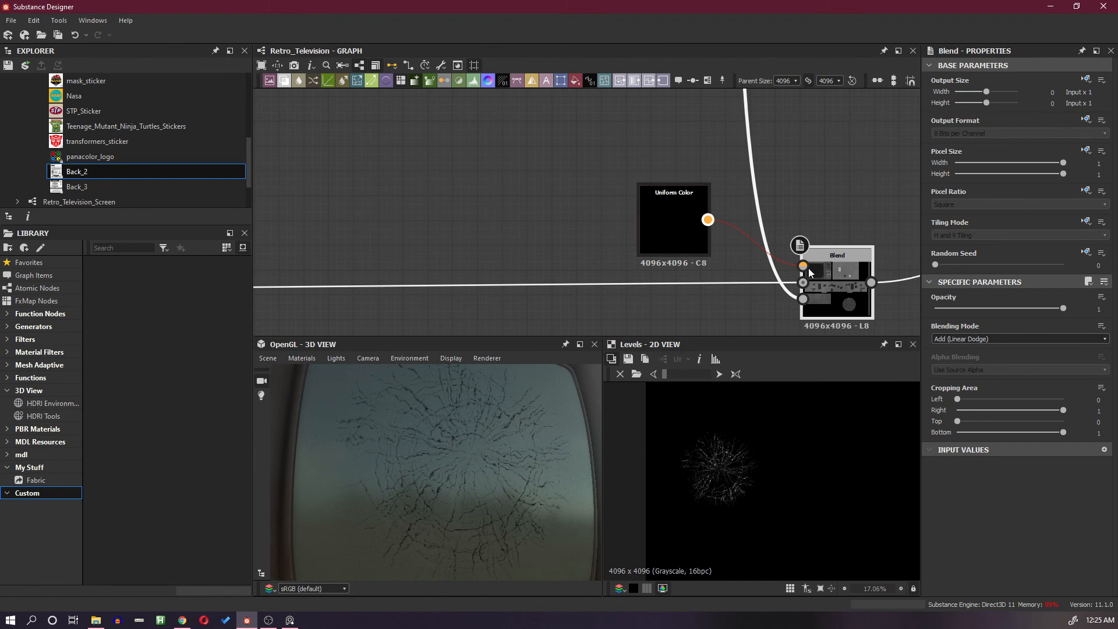
Display the shatter Blend's output in 2D and set its Uniform Color node to Grayscale with an output value of 0
{"action": "scroll", "coordinate": [510, 475], "scroll_direction": "down", "scroll_amount": 3}
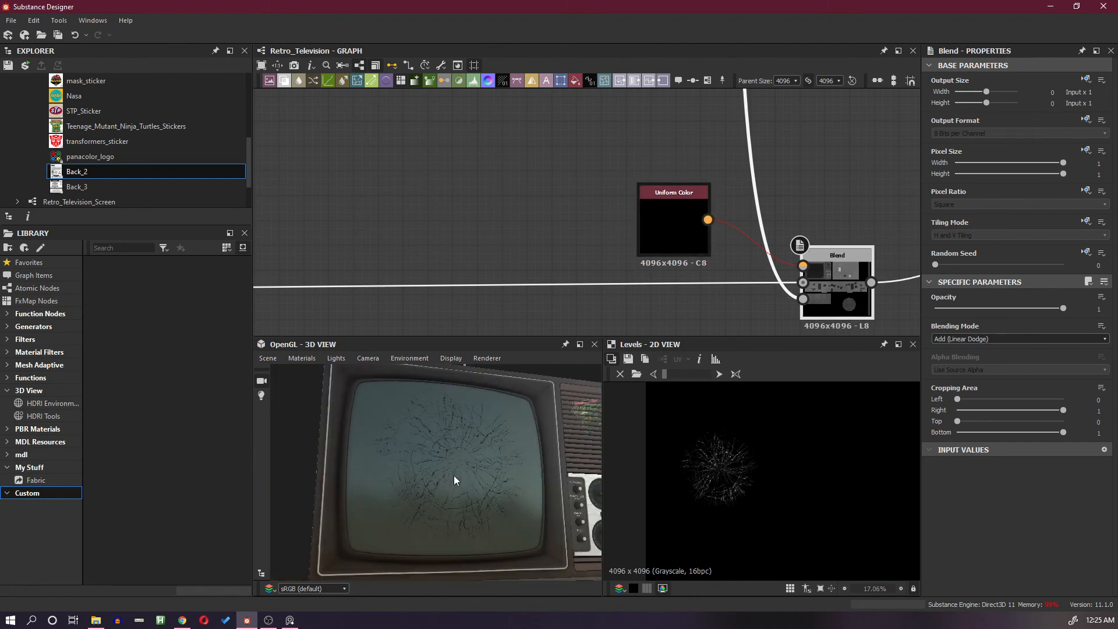
{"action": "right_click_drag", "start_coordinate": [454, 476], "coordinate": [487, 476], "text": "ctrl+shift"}
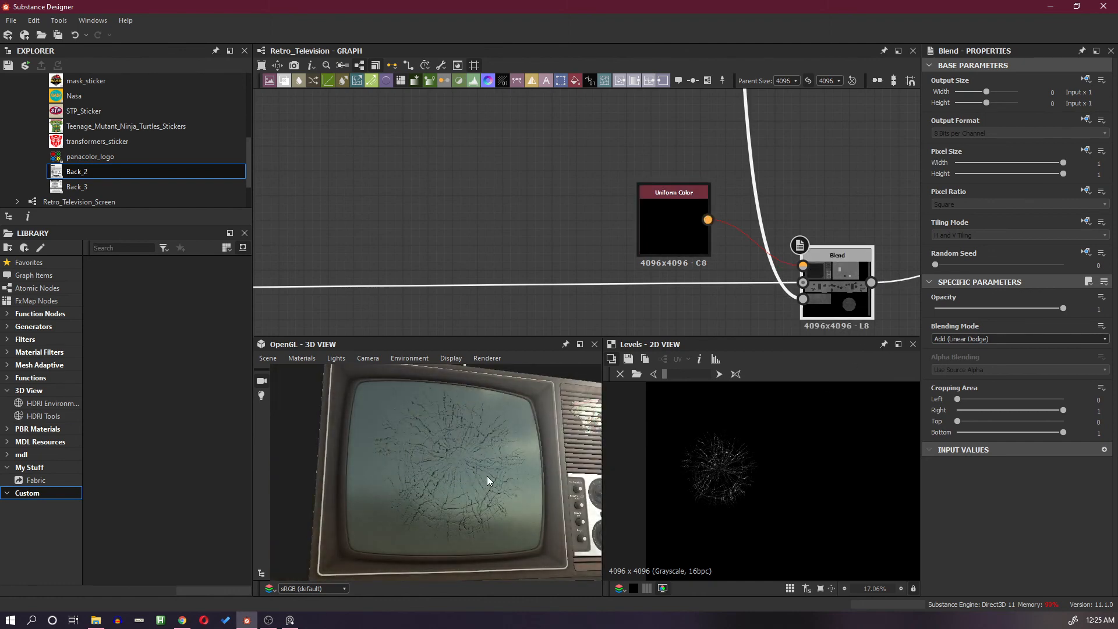
{"action": "scroll", "coordinate": [466, 459], "scroll_direction": "up", "scroll_amount": 3}
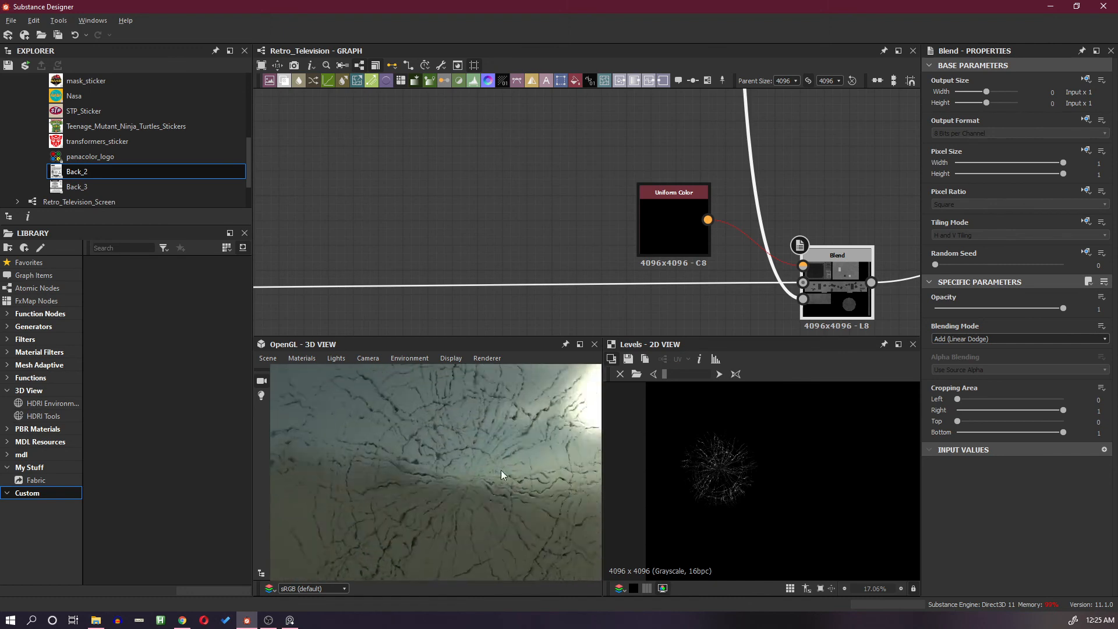
{"action": "left_click_drag", "start_coordinate": [500, 470], "coordinate": [539, 426]}
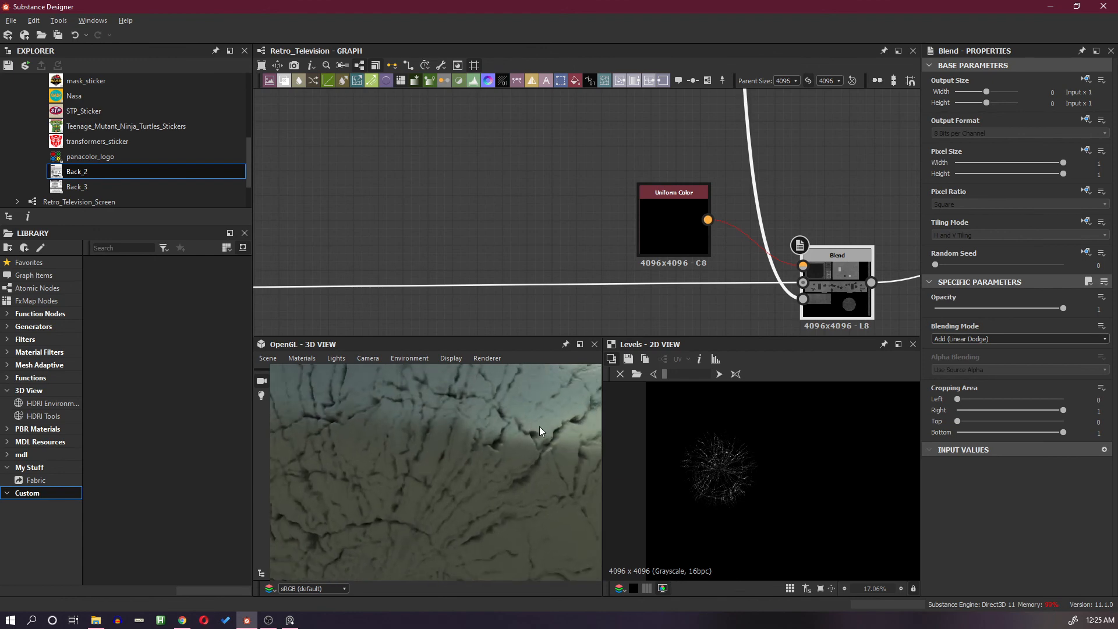
{"action": "double_click", "coordinate": [844, 292]}
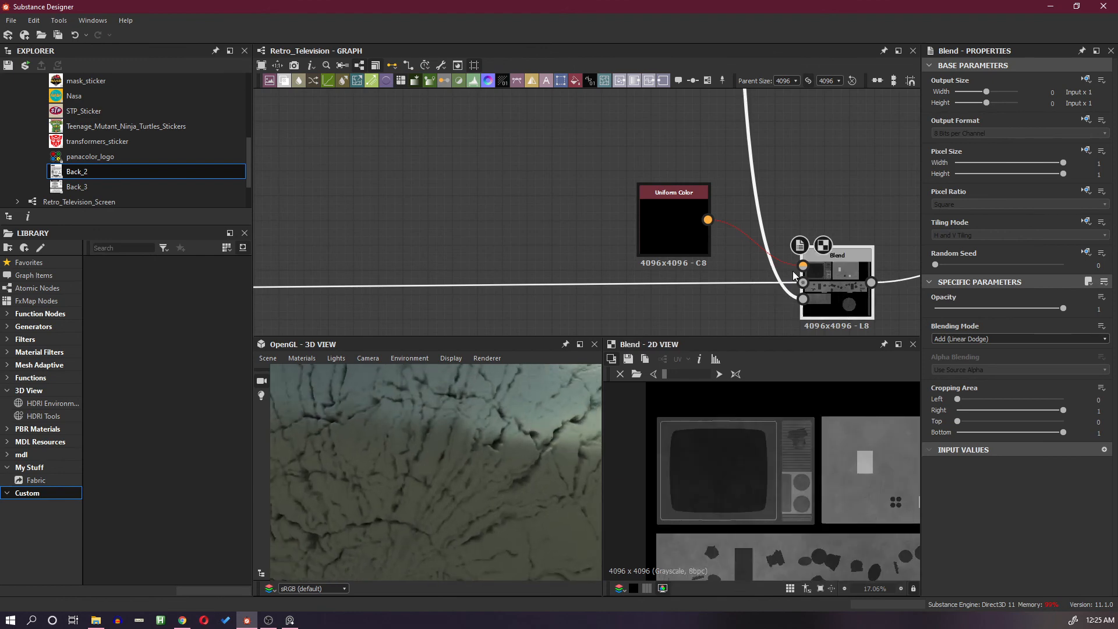
{"action": "left_click", "coordinate": [673, 227]}
{"action": "left_click", "coordinate": [1047, 312]}
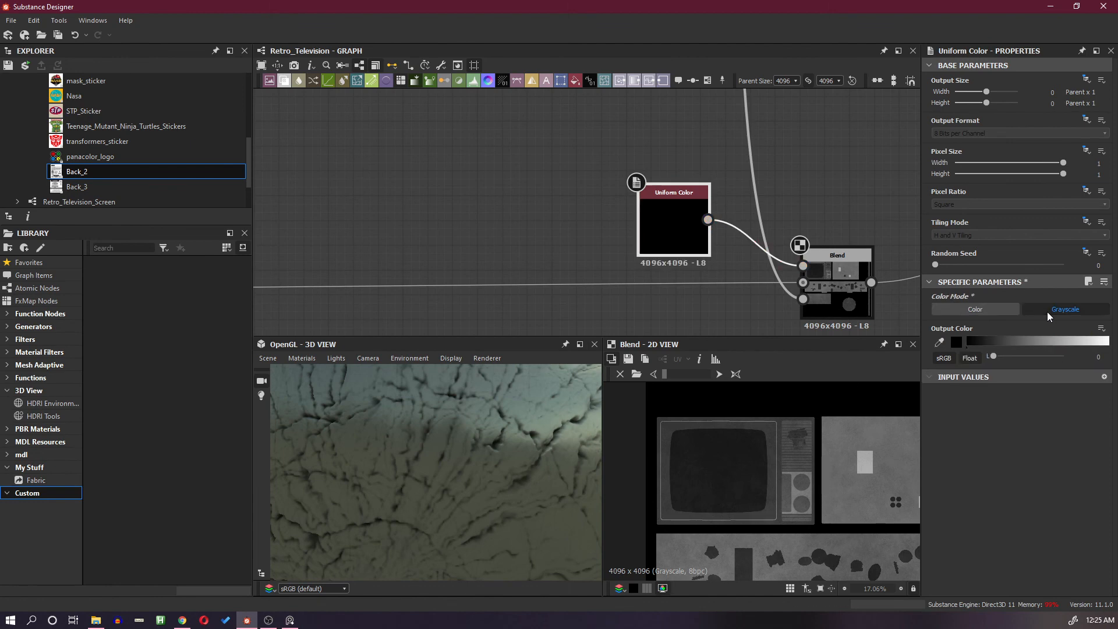
{"action": "left_click_drag", "start_coordinate": [1004, 355], "coordinate": [952, 359]}
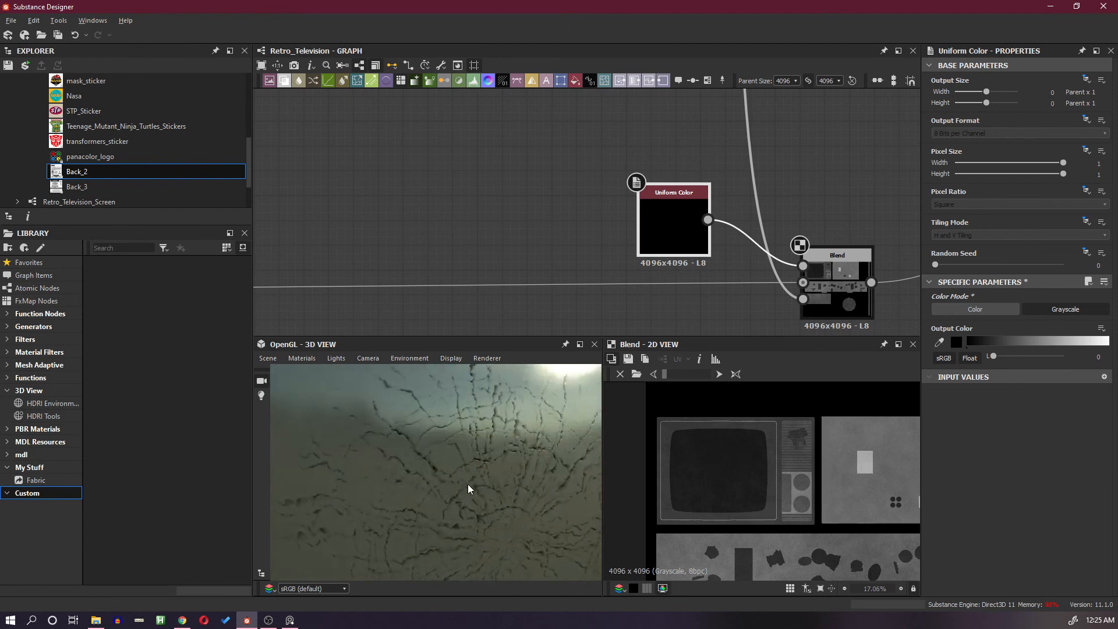
Try inserting a Blend node into the albedo line after the Television Pins Albedo section, above the scratches Blend
{"action": "scroll", "coordinate": [725, 241], "scroll_direction": "down", "scroll_amount": 4}
{"action": "scroll", "coordinate": [727, 241], "scroll_direction": "down", "scroll_amount": 5}
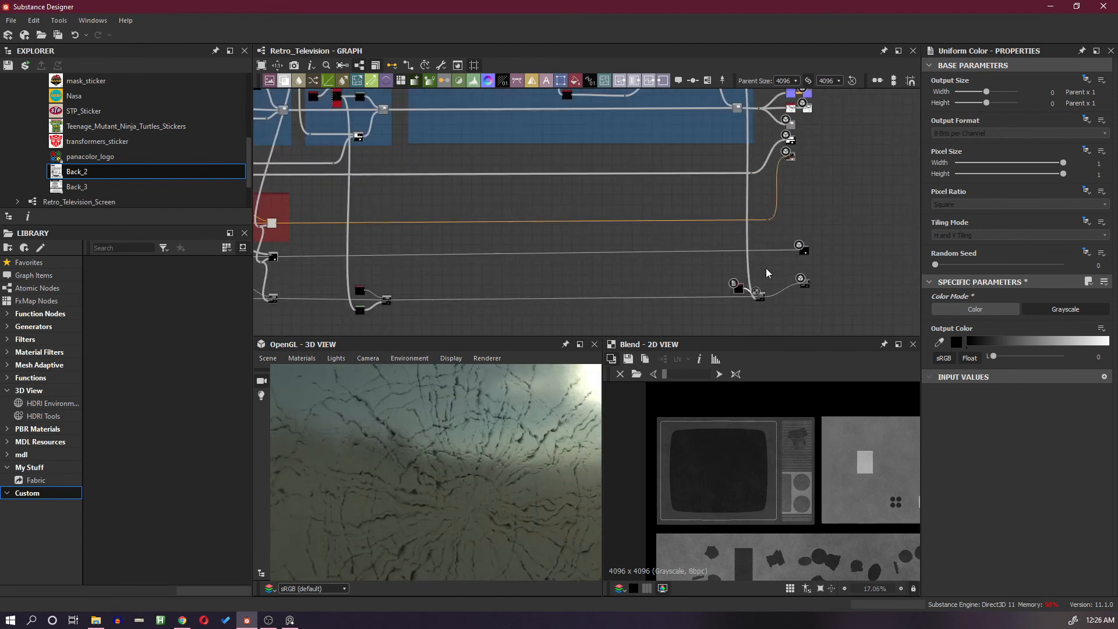
{"action": "scroll", "coordinate": [648, 250], "scroll_direction": "up", "scroll_amount": 5}
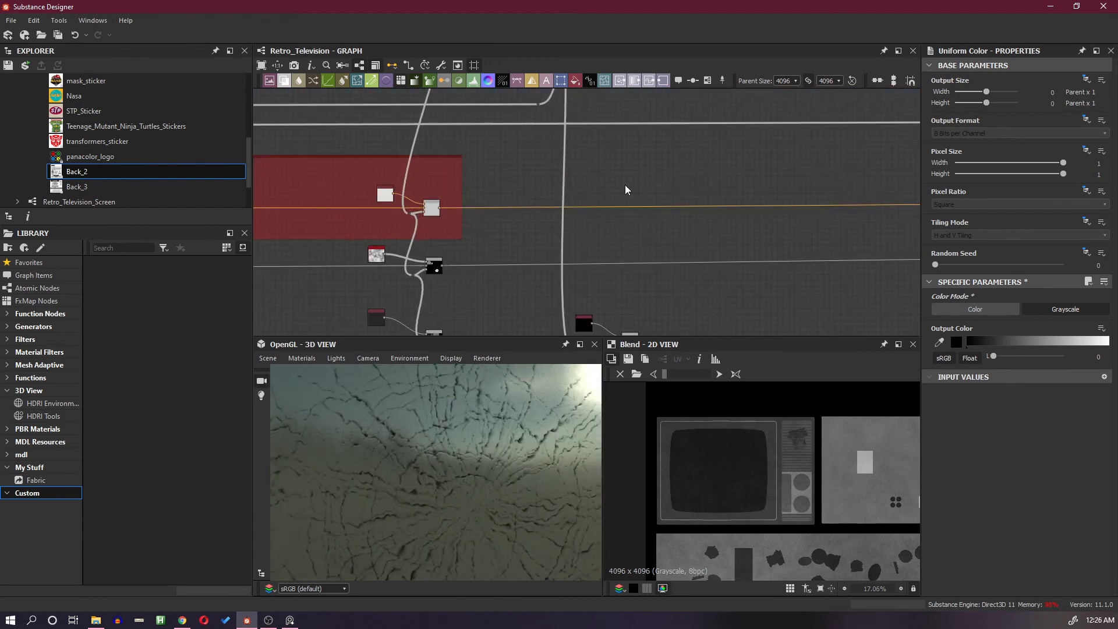
{"action": "key", "text": "space"}
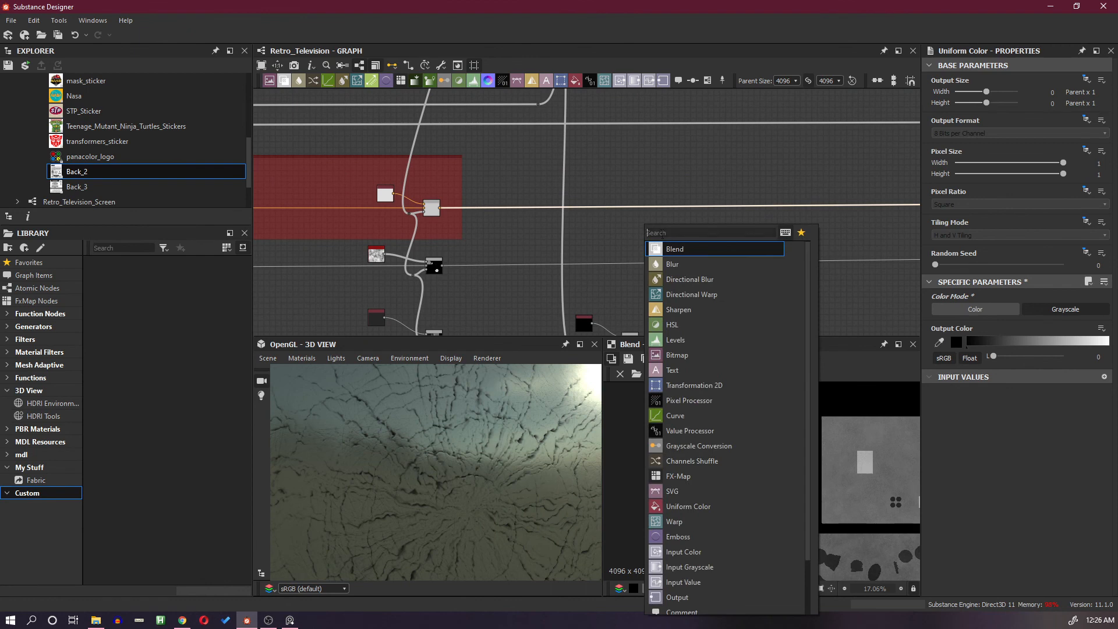
{"action": "left_click", "coordinate": [693, 250]}
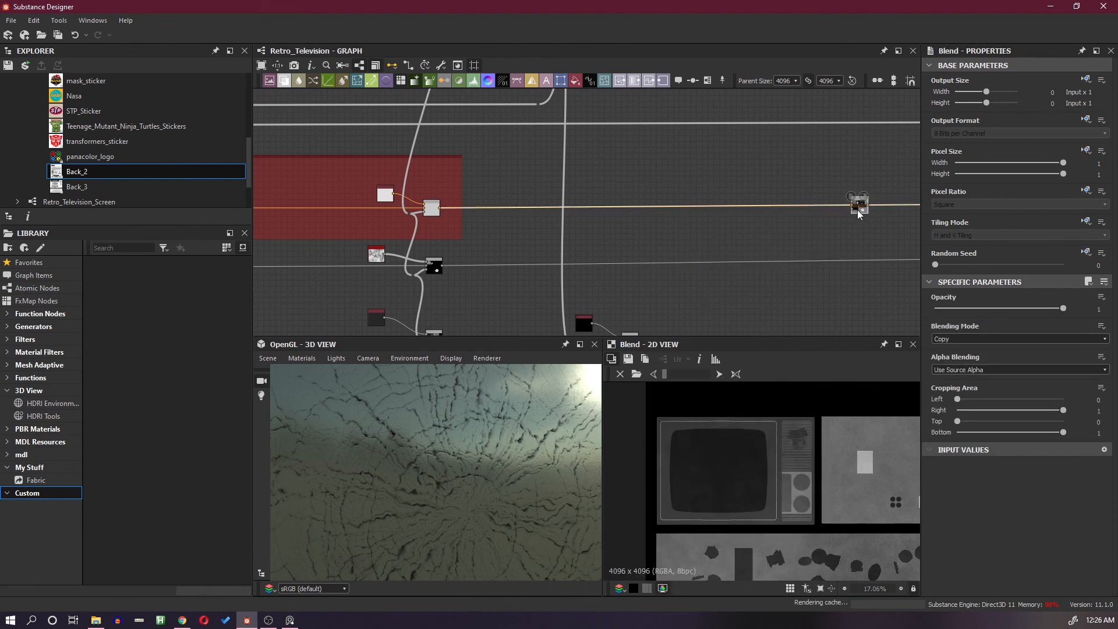
{"action": "left_click_drag", "start_coordinate": [859, 204], "coordinate": [642, 217]}
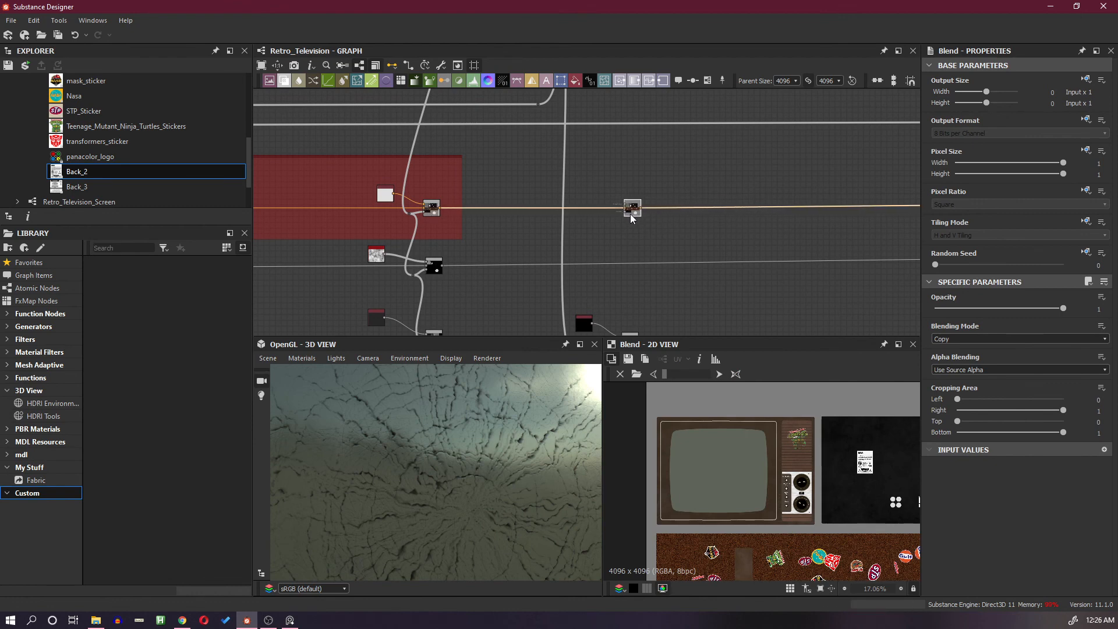
Try branching the scratch mask through a Dot node into the opacity of the new albedo Blend
{"action": "scroll", "coordinate": [578, 178], "scroll_direction": "up", "scroll_amount": 2}
{"action": "scroll", "coordinate": [578, 178], "scroll_direction": "up", "scroll_amount": 1}
{"action": "double_click", "coordinate": [550, 187]}
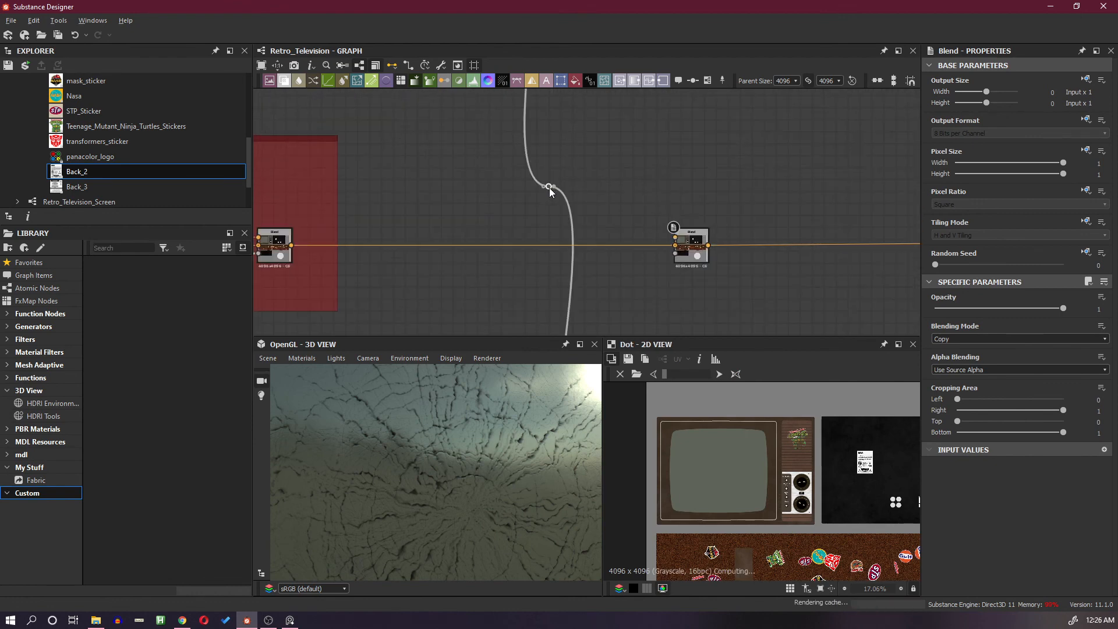
{"action": "left_click_drag", "start_coordinate": [555, 186], "coordinate": [676, 253]}
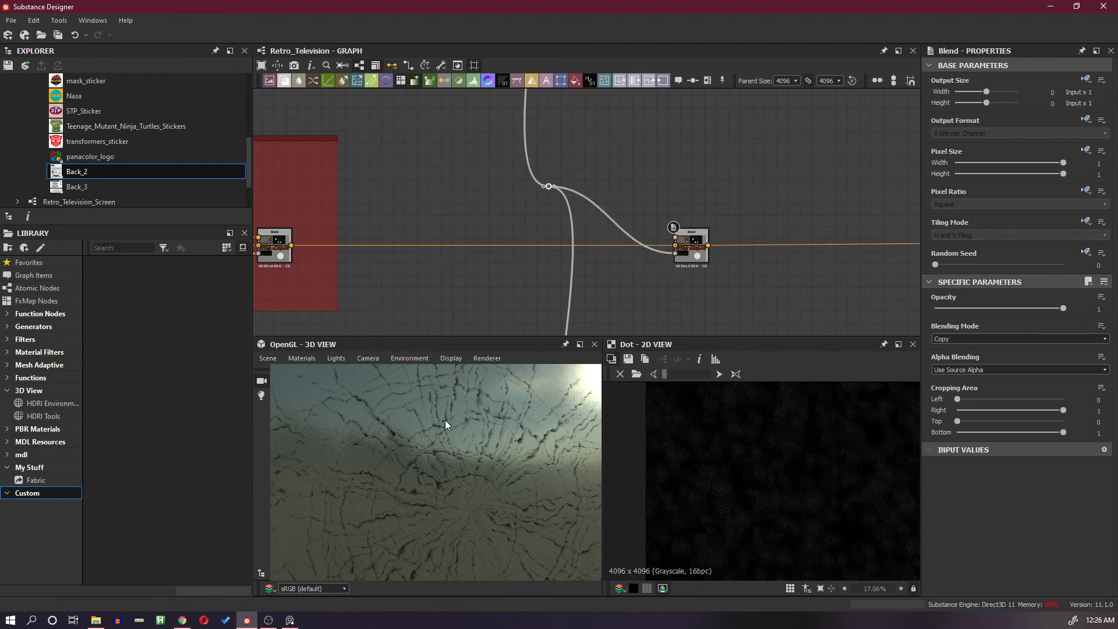
{"action": "scroll", "coordinate": [445, 420], "scroll_direction": "down", "scroll_amount": 5}
{"action": "middle_click_drag", "start_coordinate": [445, 421], "coordinate": [536, 450]}
{"action": "scroll", "coordinate": [530, 452], "scroll_direction": "down", "scroll_amount": 3}
{"action": "scroll", "coordinate": [484, 454], "scroll_direction": "up", "scroll_amount": 4}
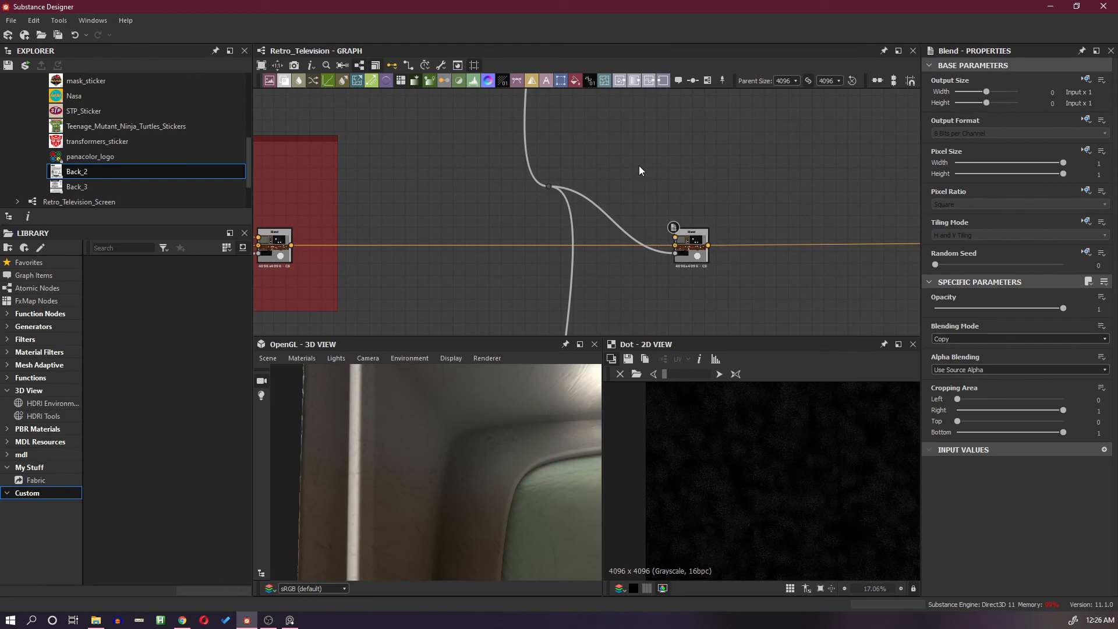
{"action": "scroll", "coordinate": [627, 193], "scroll_direction": "down", "scroll_amount": 4}
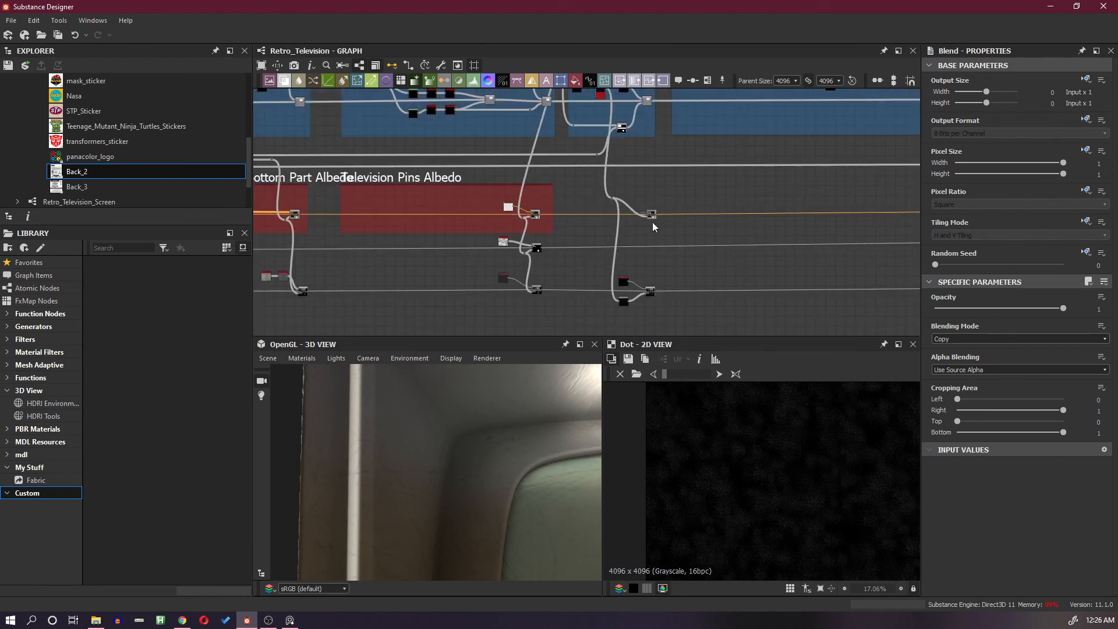
{"action": "scroll", "coordinate": [652, 222], "scroll_direction": "up", "scroll_amount": 2}
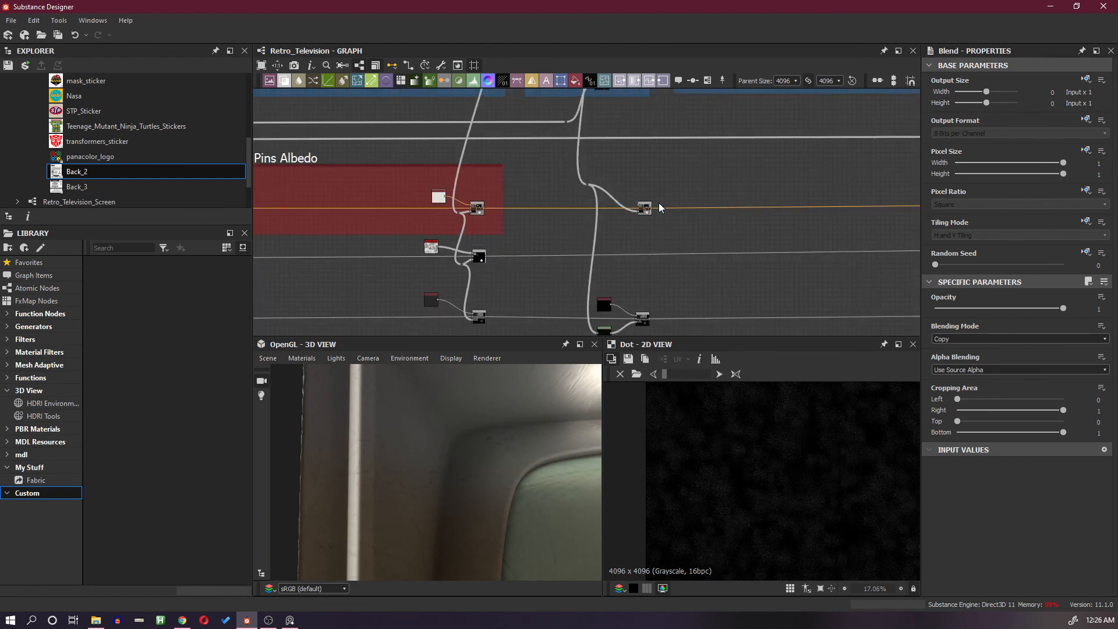
Undo the mask branch, the Dot and the new Blend on the albedo line
{"action": "key", "text": "ctrl+z"}
{"action": "key", "text": "ctrl+z"}
{"action": "key", "text": "ctrl+z"}
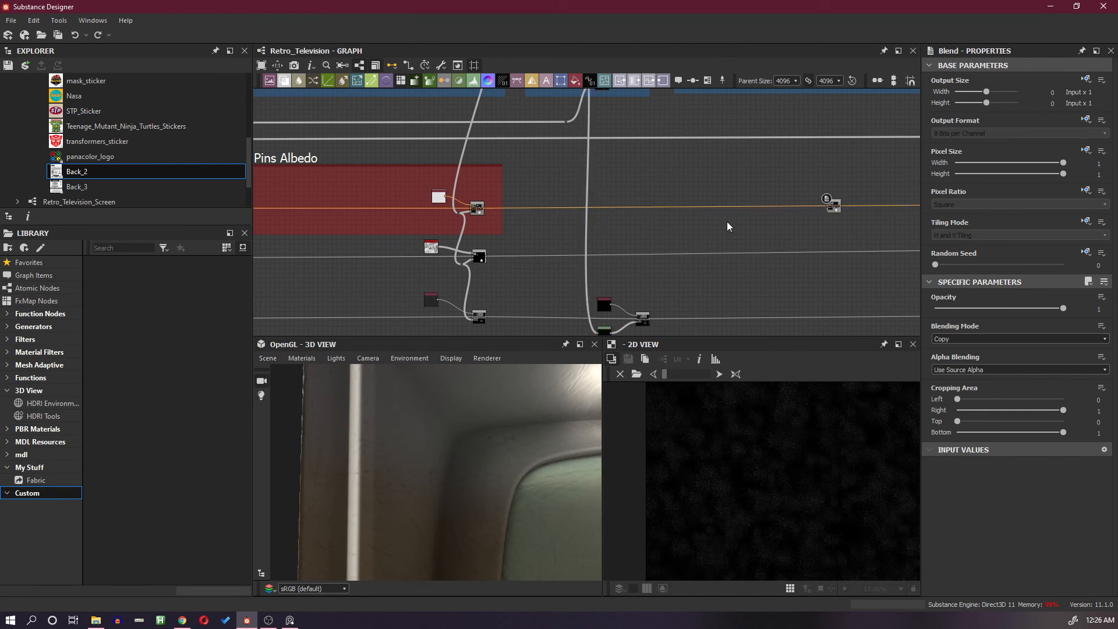
{"action": "scroll", "coordinate": [774, 222], "scroll_direction": "down", "scroll_amount": 2}
{"action": "middle_click_drag", "start_coordinate": [744, 221], "coordinate": [471, 247]}
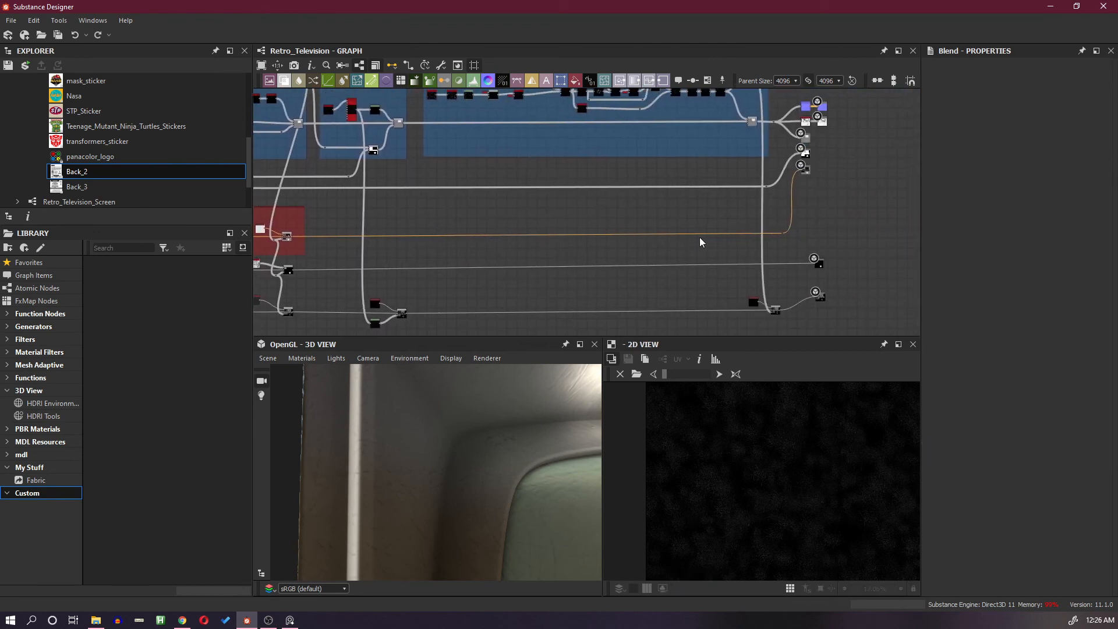
Insert a Blend at the end of the albedo line and branch the screen shatter mask through a Dot node into its opacity
{"action": "scroll", "coordinate": [702, 236], "scroll_direction": "up", "scroll_amount": 2}
{"action": "scroll", "coordinate": [770, 237], "scroll_direction": "up", "scroll_amount": 2}
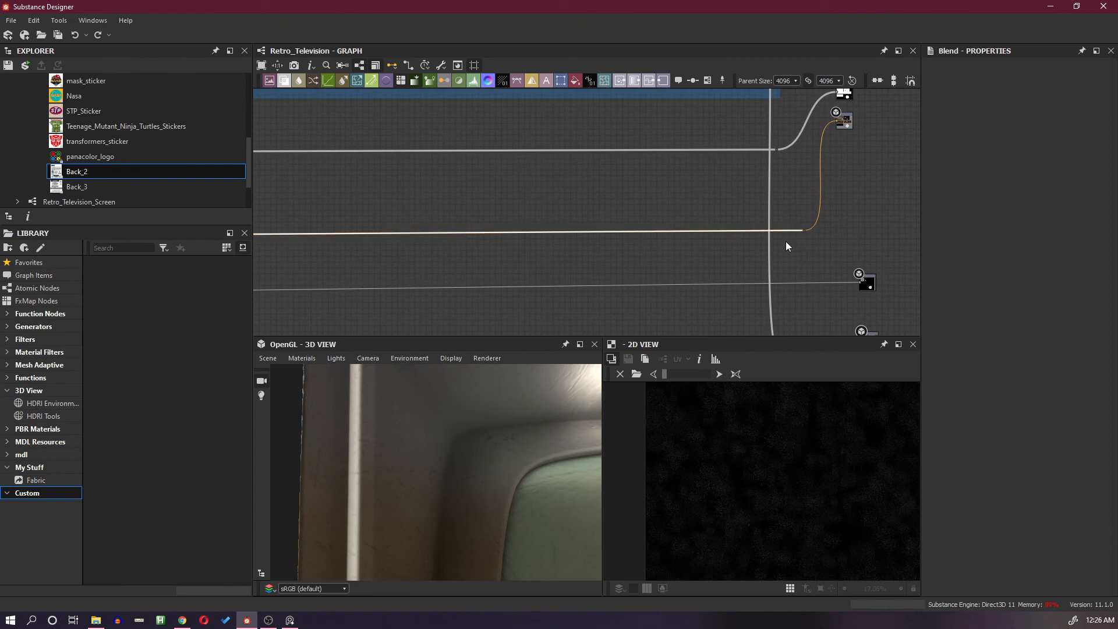
{"action": "key", "text": "space"}
{"action": "left_click", "coordinate": [818, 256]}
{"action": "left_click_drag", "start_coordinate": [377, 233], "coordinate": [789, 250]}
{"action": "scroll", "coordinate": [781, 207], "scroll_direction": "up", "scroll_amount": 2}
{"action": "double_click", "coordinate": [764, 202]}
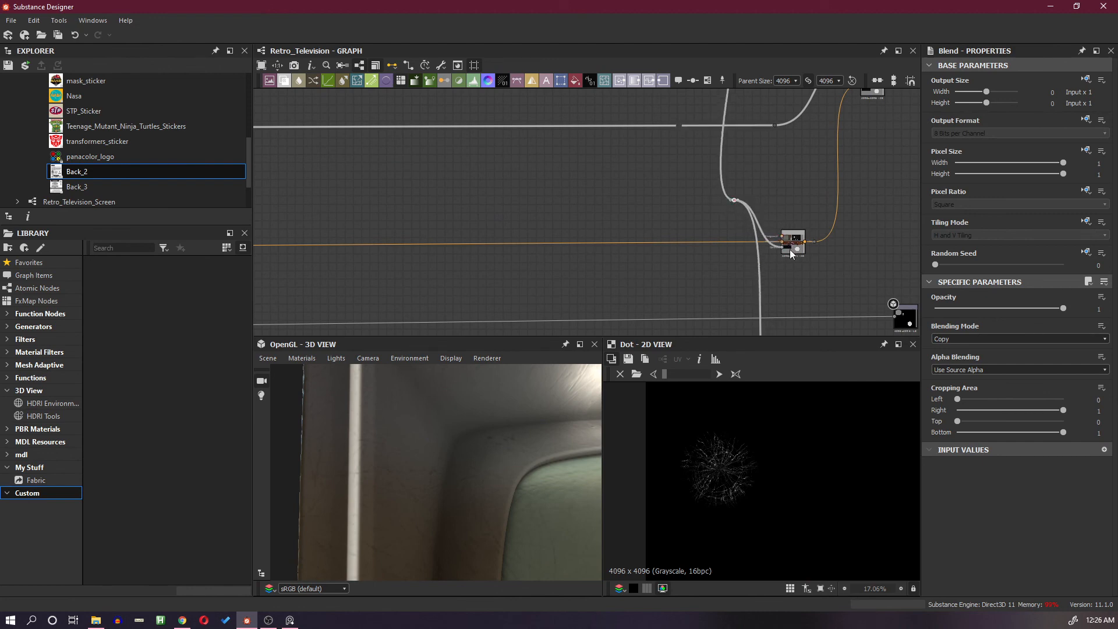
{"action": "middle_click_drag", "start_coordinate": [554, 460], "coordinate": [480, 412]}
{"action": "scroll", "coordinate": [479, 412], "scroll_direction": "up", "scroll_amount": 5}
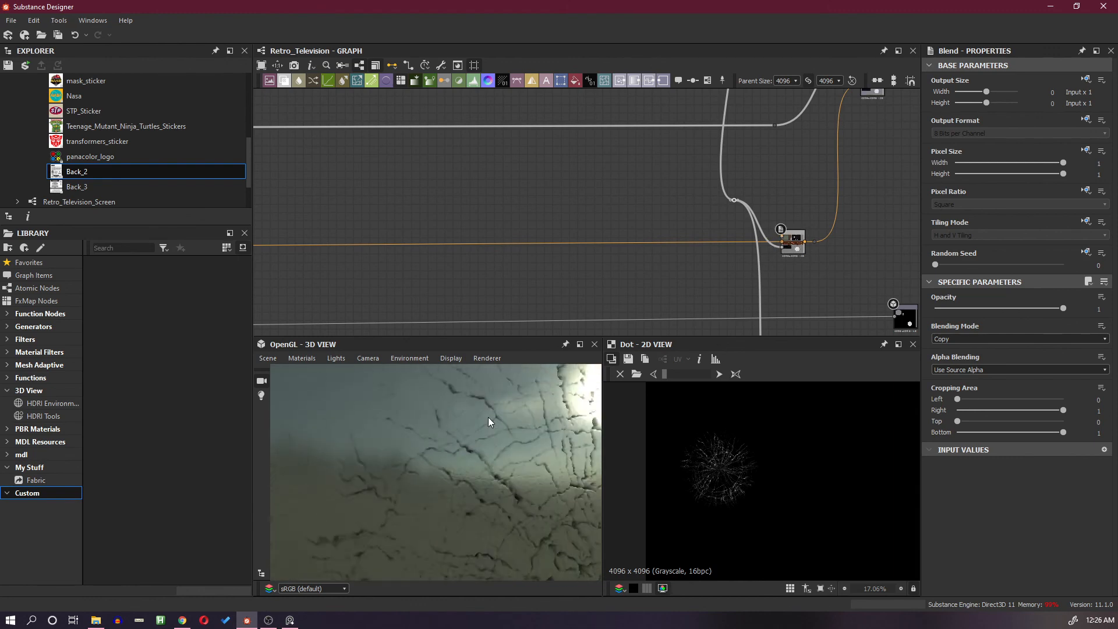
{"action": "scroll", "coordinate": [787, 250], "scroll_direction": "up", "scroll_amount": 2}
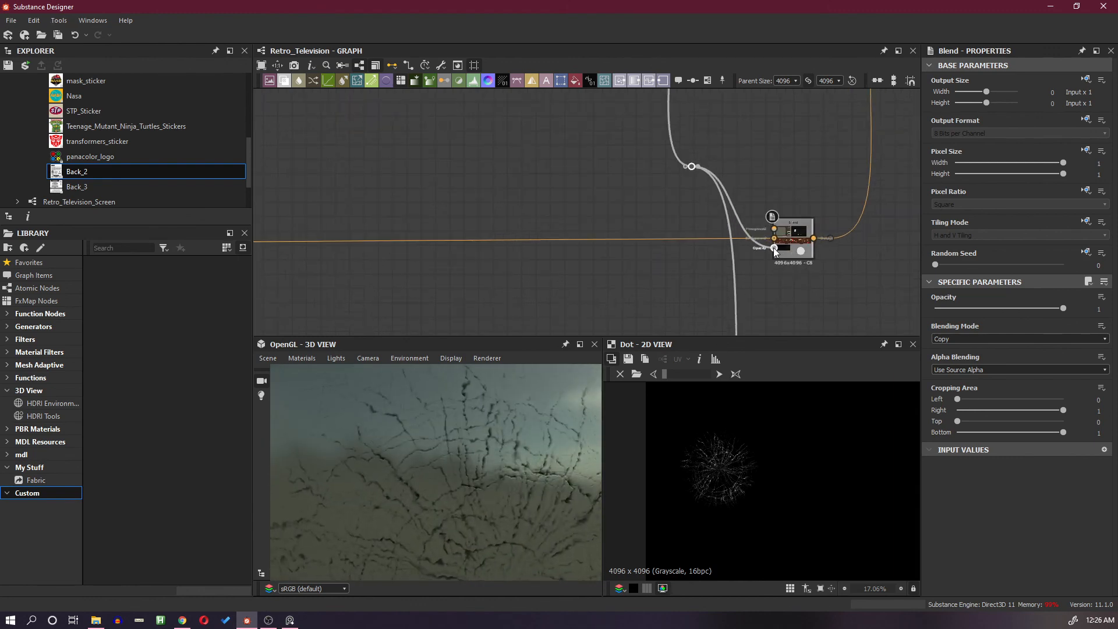
Add a Uniform Color node and connect it to the foreground of the shatter albedo Blend
{"action": "left_click_drag", "start_coordinate": [775, 252], "coordinate": [746, 131]}
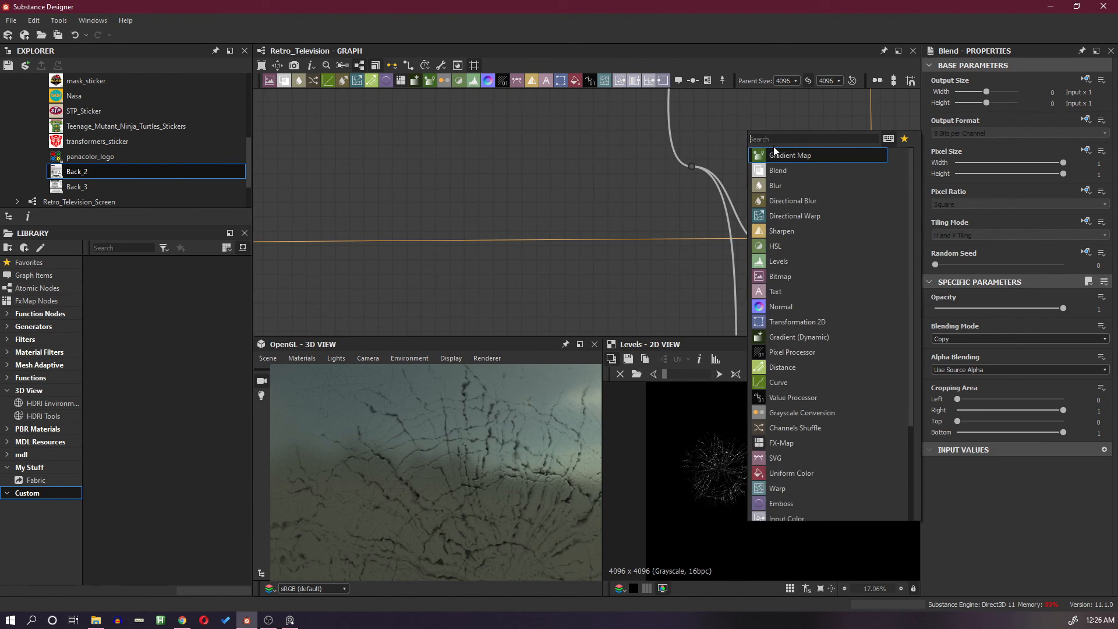
{"action": "type", "text": "un"}
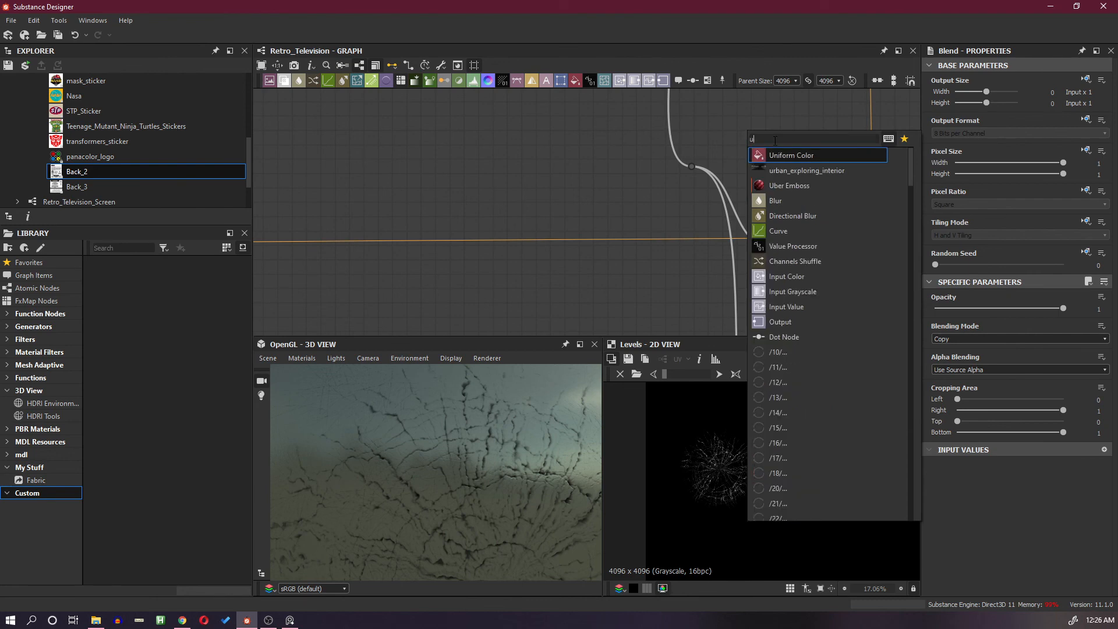
{"action": "left_click", "coordinate": [771, 155]}
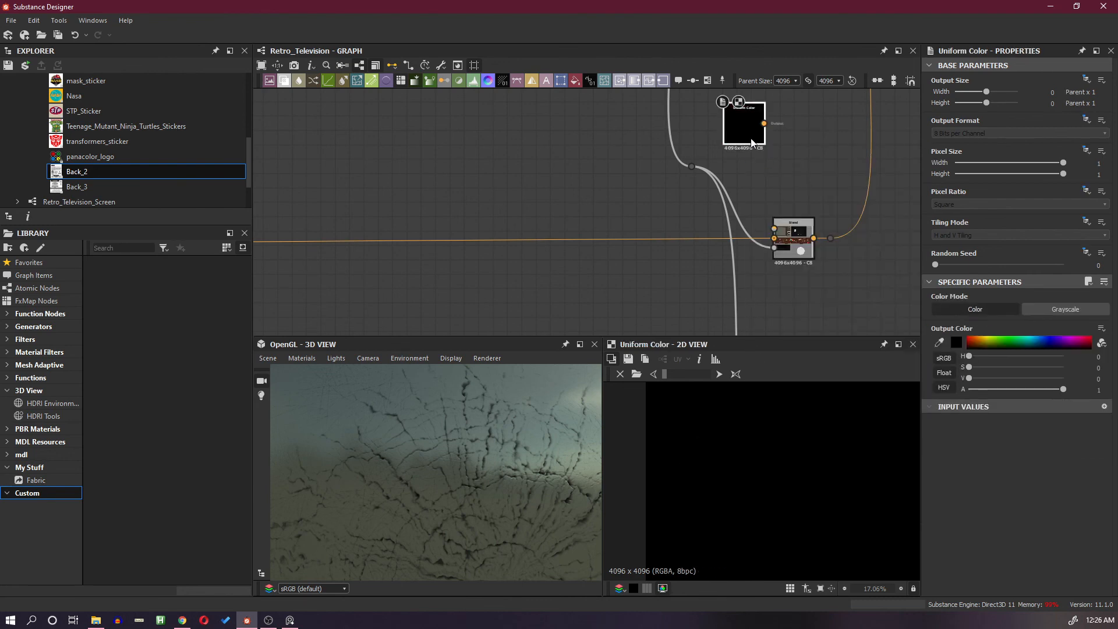
{"action": "left_click_drag", "start_coordinate": [755, 130], "coordinate": [642, 190]}
{"action": "left_click_drag", "start_coordinate": [741, 226], "coordinate": [774, 229]}
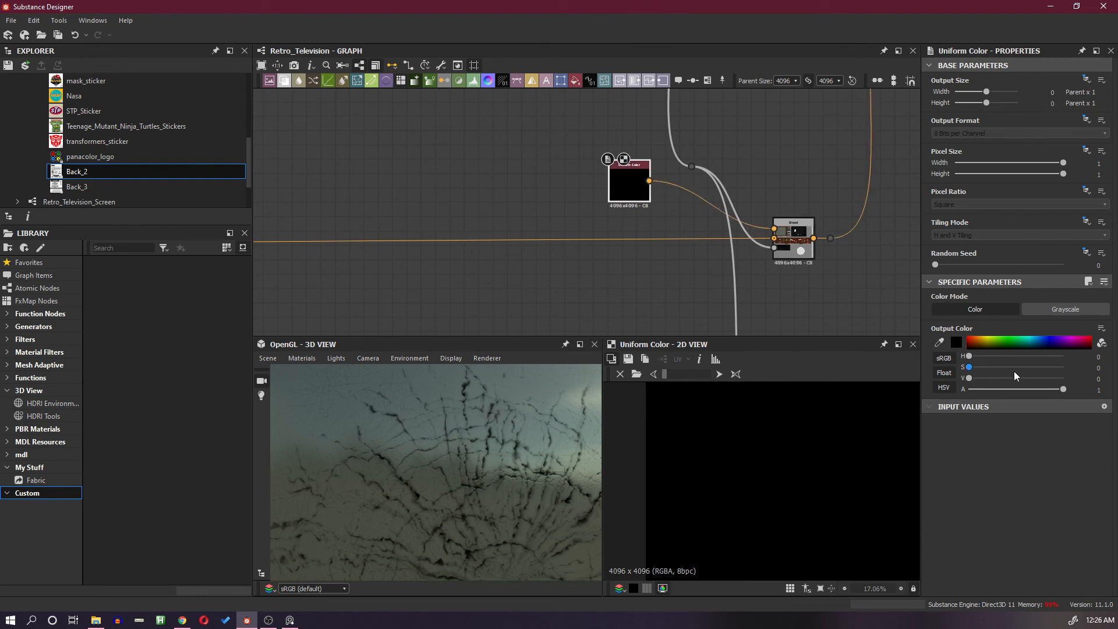
Try white (#ffffff) as the shatter Uniform Color and check the cracks on the 3D screen
{"action": "left_click", "coordinate": [956, 343]}
{"action": "left_click_drag", "start_coordinate": [736, 304], "coordinate": [718, 248]}
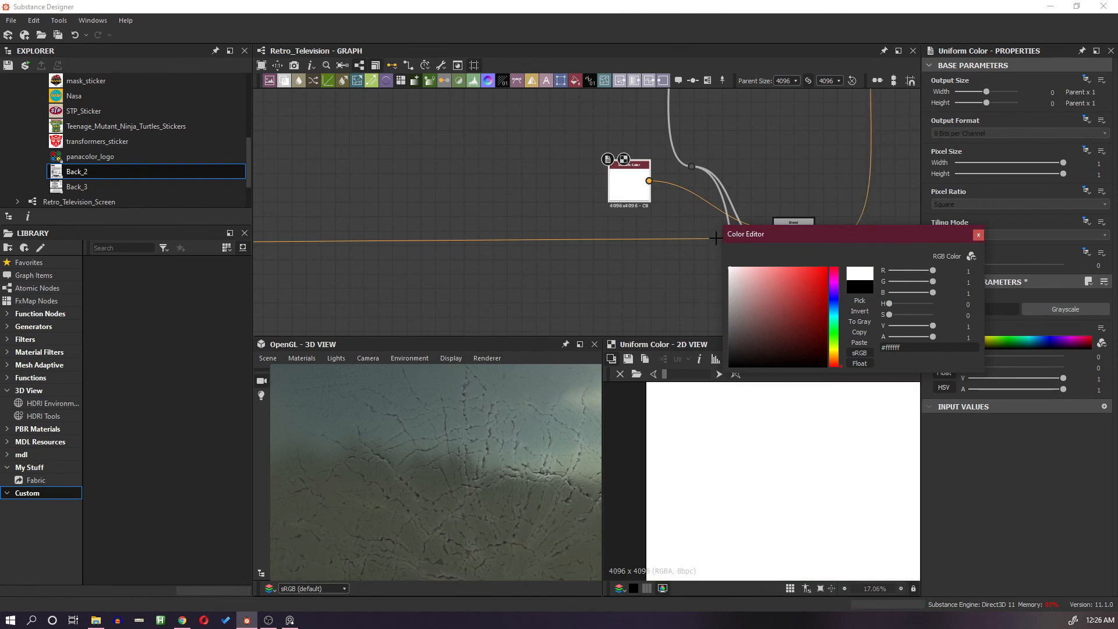
{"action": "scroll", "coordinate": [484, 446], "scroll_direction": "down", "scroll_amount": 4}
{"action": "mouse_move", "coordinate": [482, 448]}
{"action": "left_mouse_down"}
{"action": "mouse_move", "coordinate": [481, 434]}
{"action": "mouse_move", "coordinate": [490, 438]}
{"action": "left_mouse_up"}
{"action": "scroll", "coordinate": [492, 429], "scroll_direction": "up", "scroll_amount": 4}
{"action": "scroll", "coordinate": [490, 438], "scroll_direction": "up", "scroll_amount": 2}
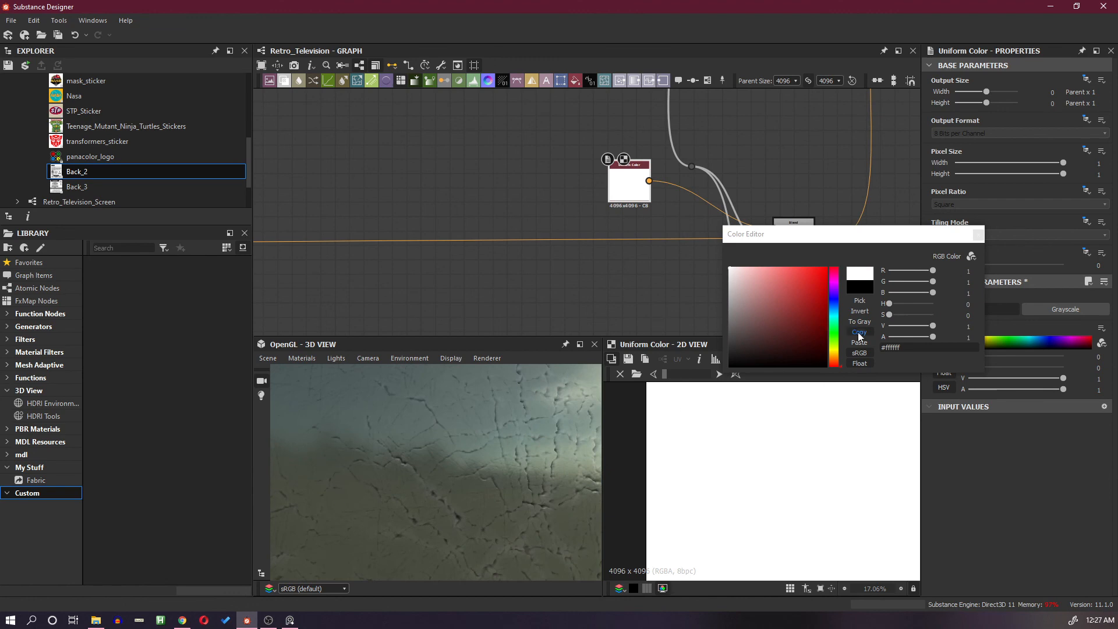
{"action": "left_click", "coordinate": [978, 235]}
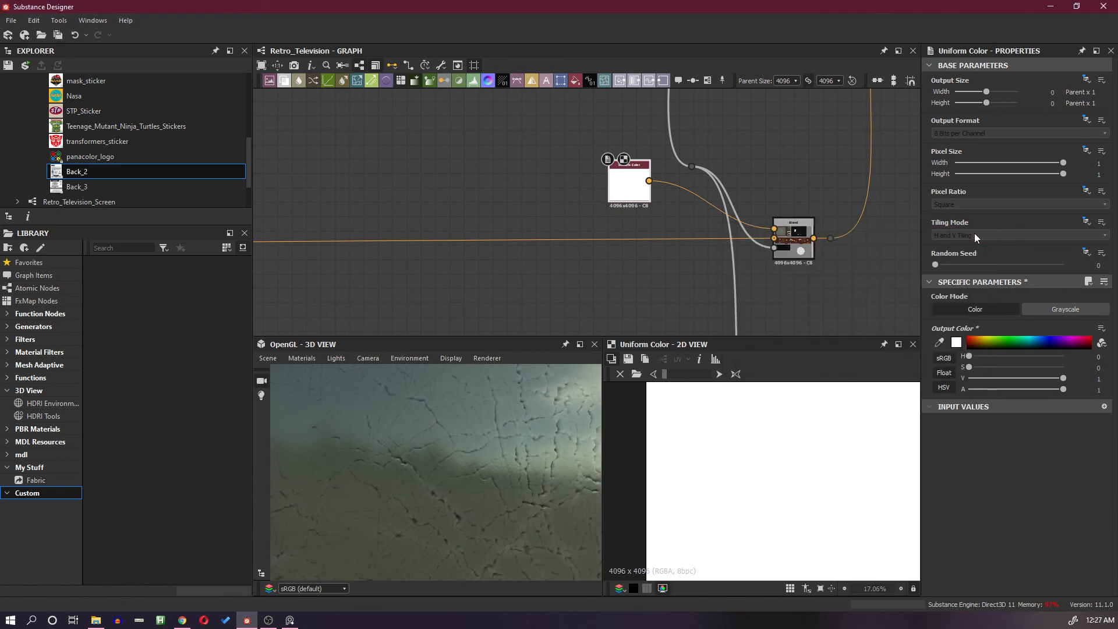
Sample the shatter Uniform Color from the television screen in the 3D view and lighten it to #9aada8
{"action": "left_click", "coordinate": [937, 344]}
{"action": "left_click", "coordinate": [456, 427]}
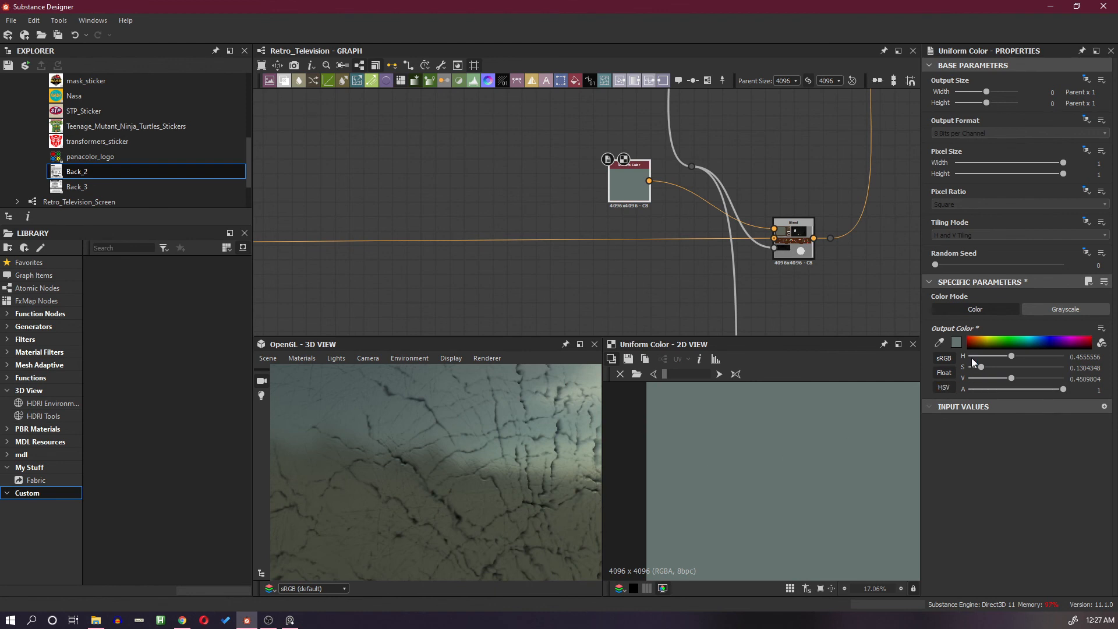
{"action": "left_click", "coordinate": [956, 343]}
{"action": "mouse_move", "coordinate": [739, 303]}
{"action": "left_mouse_down"}
{"action": "mouse_move", "coordinate": [735, 267]}
{"action": "mouse_move", "coordinate": [737, 280]}
{"action": "left_mouse_up"}
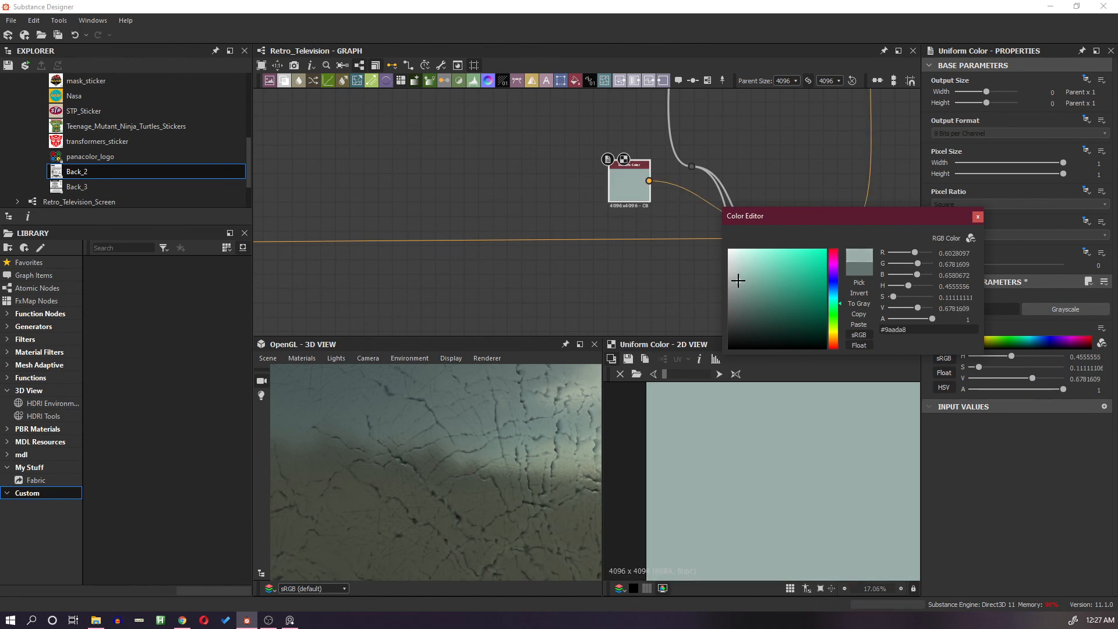
{"action": "left_click", "coordinate": [977, 217]}
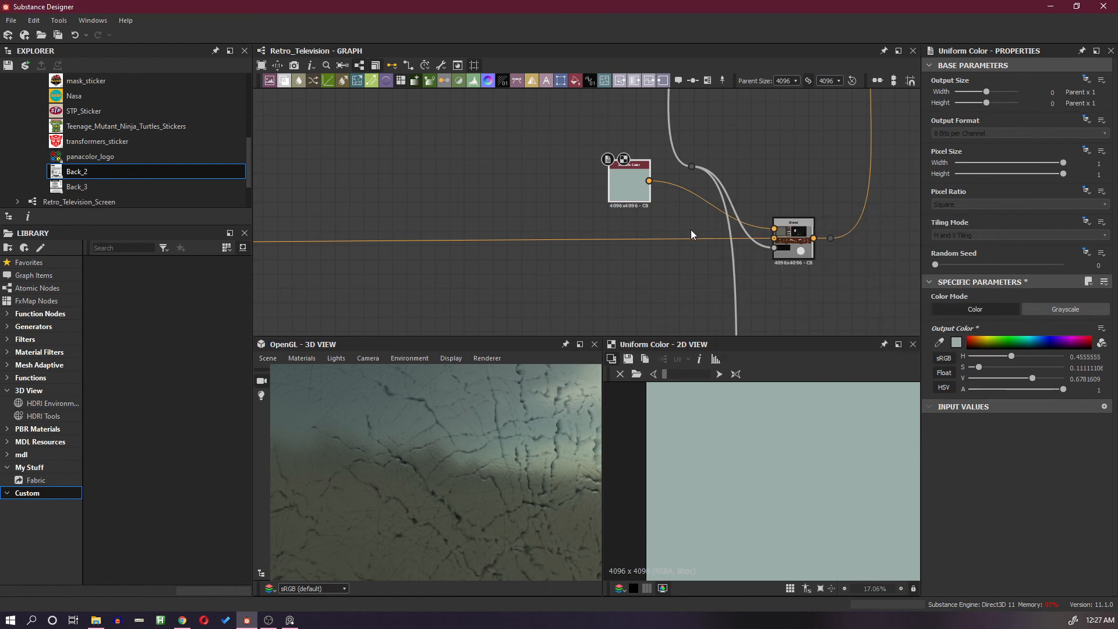
Display the shatter albedo Blend in 2D and examine the cracked screen and the whole television model up close and from afar
{"action": "double_click", "coordinate": [795, 233]}
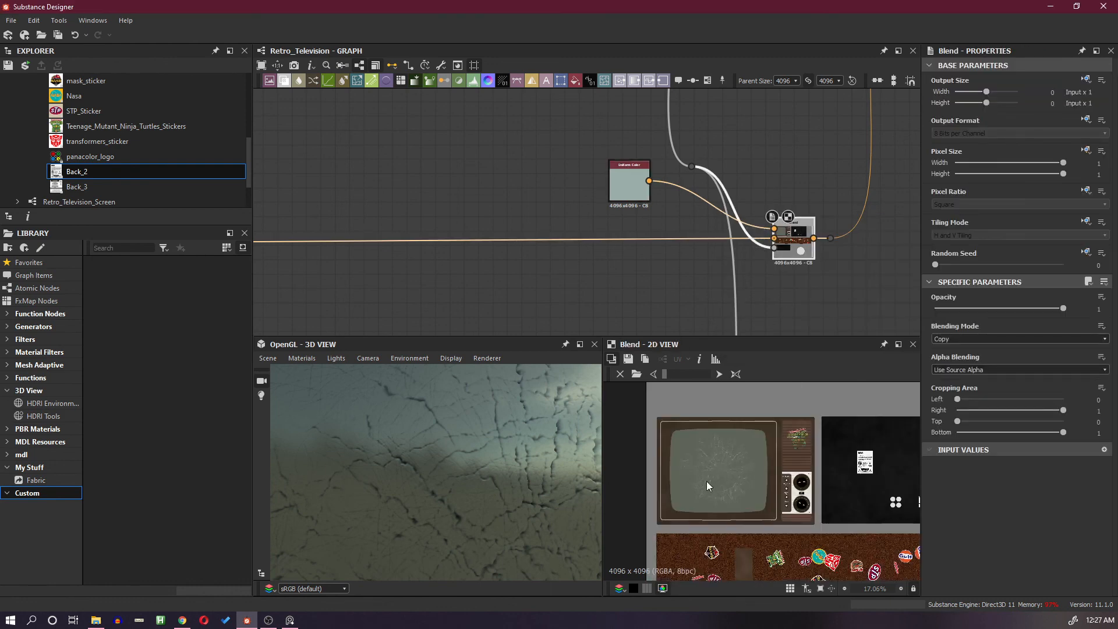
{"action": "scroll", "coordinate": [699, 457], "scroll_direction": "up", "scroll_amount": 4}
{"action": "scroll", "coordinate": [698, 453], "scroll_direction": "down", "scroll_amount": 3}
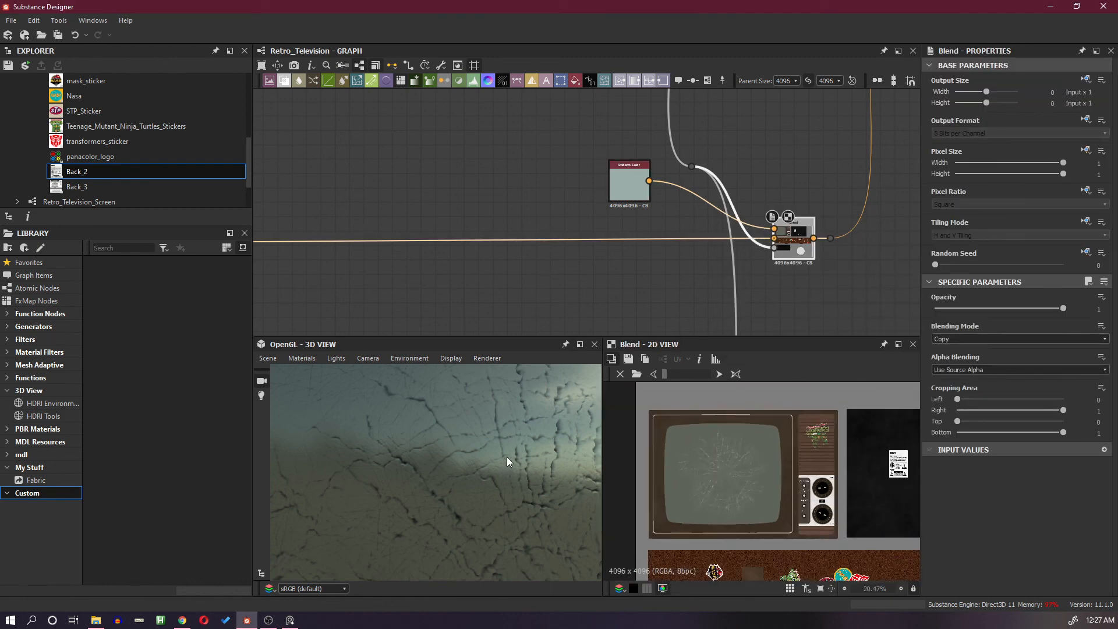
{"action": "scroll", "coordinate": [506, 456], "scroll_direction": "down", "scroll_amount": 5}
{"action": "scroll", "coordinate": [502, 476], "scroll_direction": "down", "scroll_amount": 6}
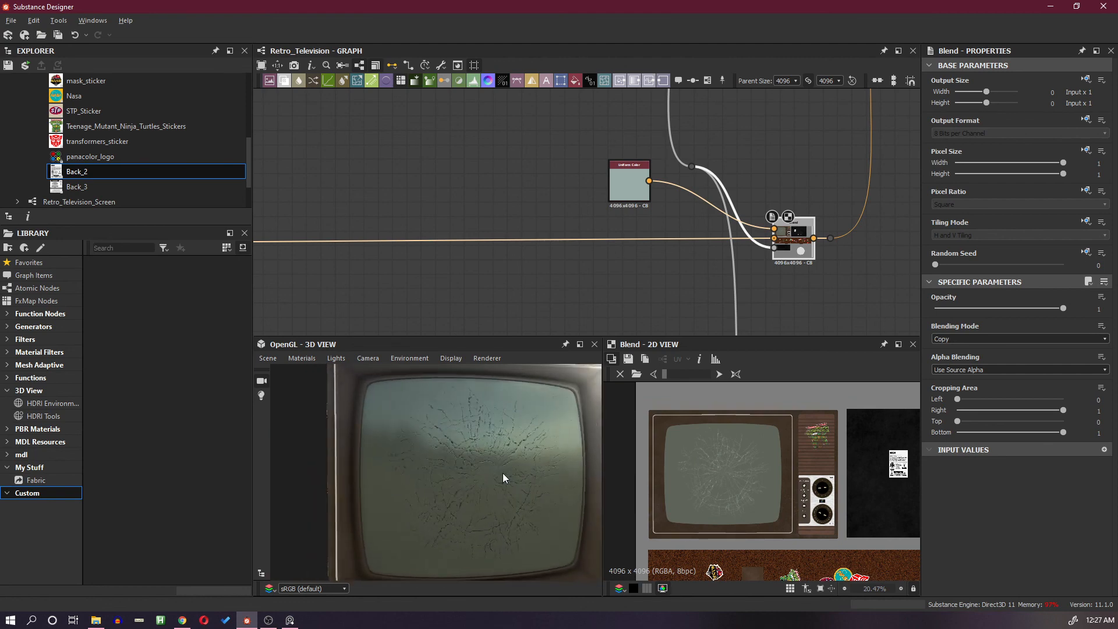
{"action": "left_click_drag", "start_coordinate": [523, 470], "coordinate": [474, 496]}
{"action": "scroll", "coordinate": [469, 474], "scroll_direction": "up", "scroll_amount": 3}
{"action": "scroll", "coordinate": [498, 444], "scroll_direction": "up", "scroll_amount": 3}
{"action": "scroll", "coordinate": [498, 445], "scroll_direction": "down", "scroll_amount": 5}
{"action": "scroll", "coordinate": [542, 275], "scroll_direction": "down", "scroll_amount": 3}
{"action": "scroll", "coordinate": [542, 275], "scroll_direction": "down", "scroll_amount": 6}
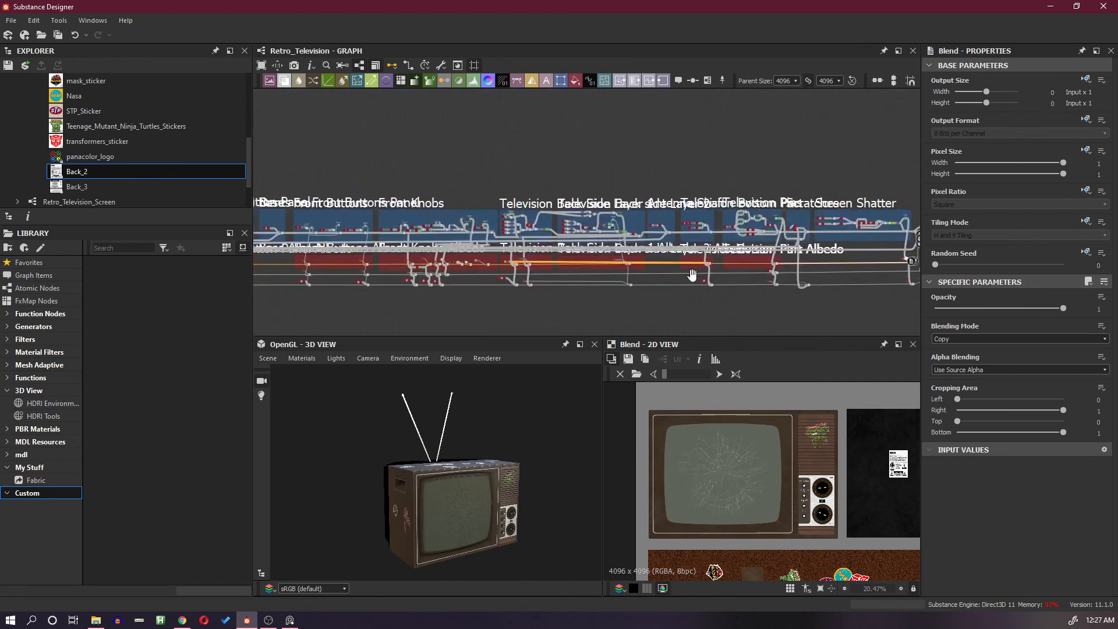
Locate the grayscale node rows beneath the Antenna Albedo frame at the start of the graph
{"action": "middle_click_drag", "start_coordinate": [337, 265], "coordinate": [822, 271]}
{"action": "middle_click_drag", "start_coordinate": [503, 255], "coordinate": [886, 263]}
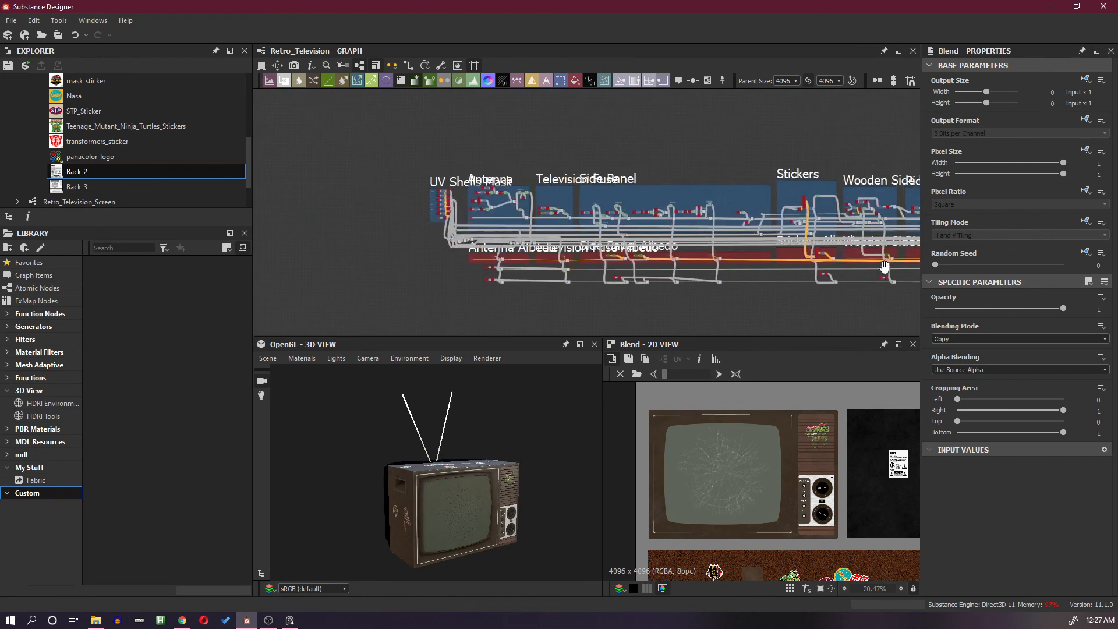
{"action": "scroll", "coordinate": [502, 272], "scroll_direction": "up", "scroll_amount": 5}
{"action": "scroll", "coordinate": [504, 277], "scroll_direction": "up", "scroll_amount": 2}
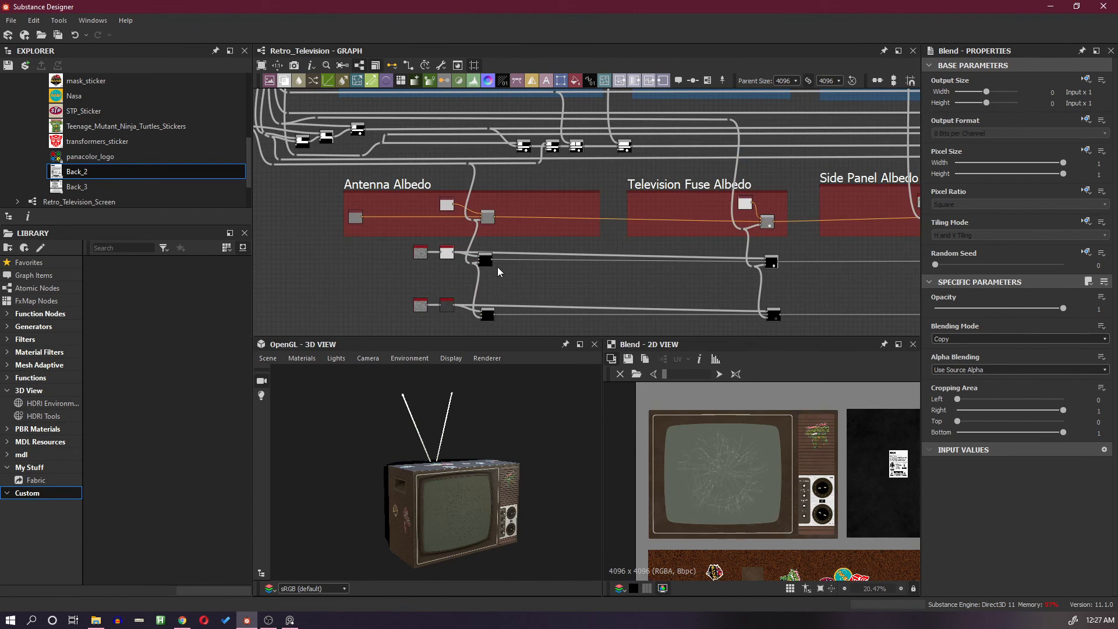
{"action": "scroll", "coordinate": [521, 267], "scroll_direction": "down", "scroll_amount": 3}
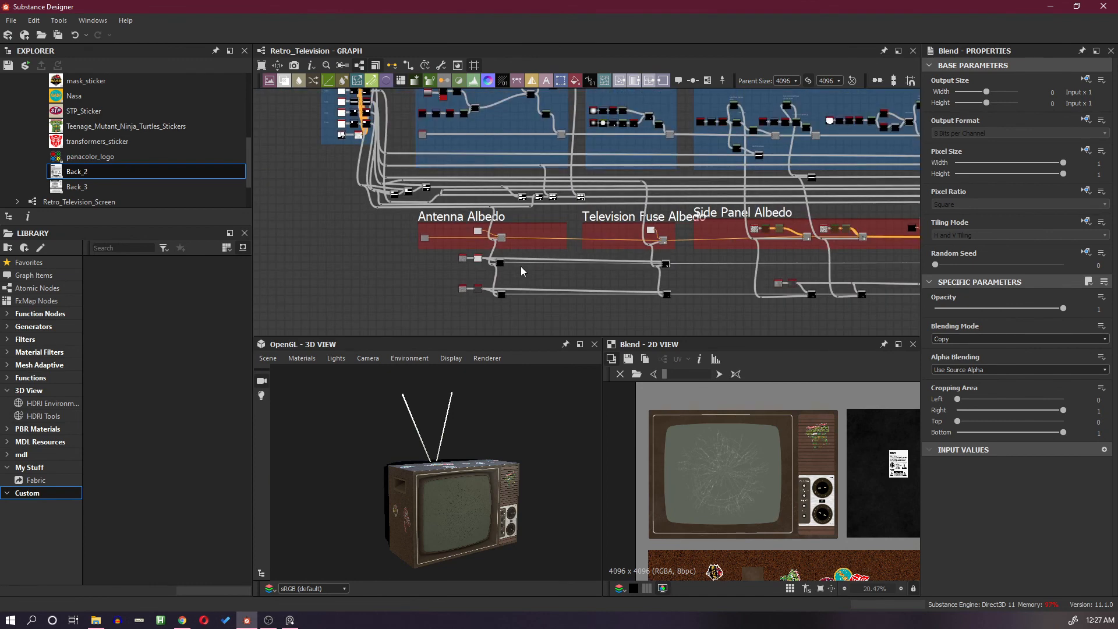
{"action": "left_click_drag", "start_coordinate": [438, 250], "coordinate": [519, 305]}
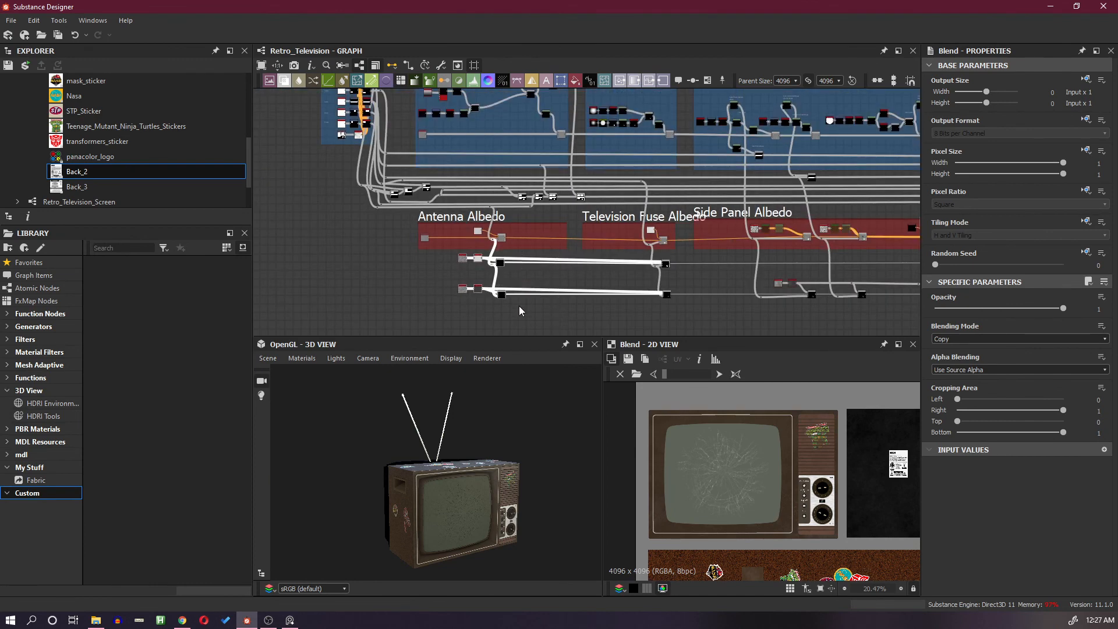
{"action": "right_click", "coordinate": [501, 295]}
{"action": "left_click", "coordinate": [437, 271]}
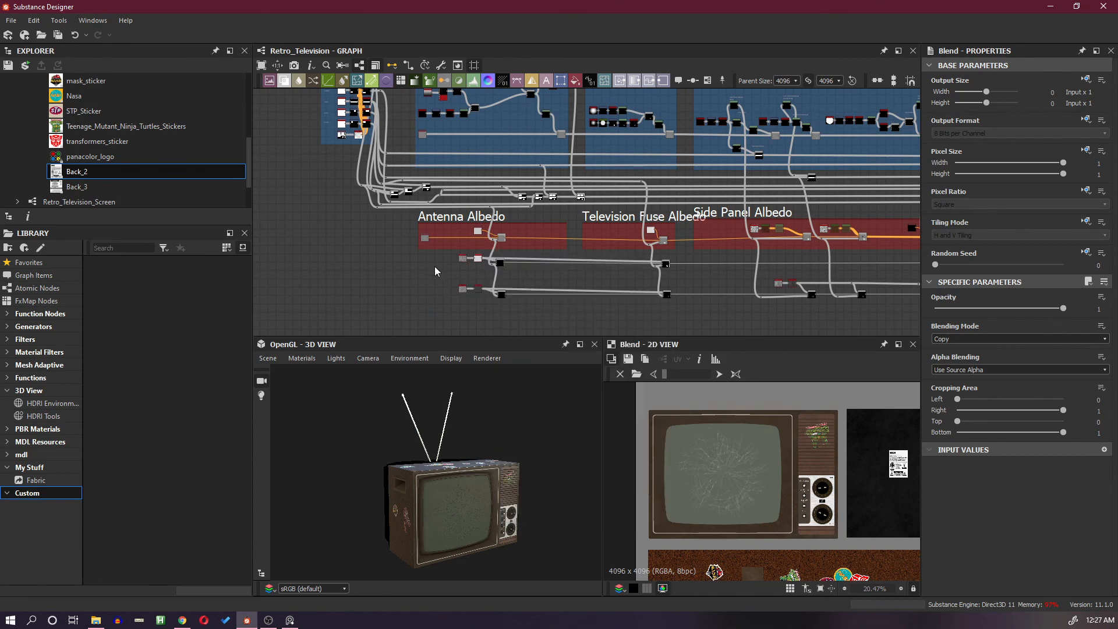
Add a frame around the antenna's upper grayscale node row and widen it on both sides to match the Antenna Albedo frame
{"action": "scroll", "coordinate": [435, 267], "scroll_direction": "up", "scroll_amount": 1}
{"action": "right_click", "coordinate": [535, 265]}
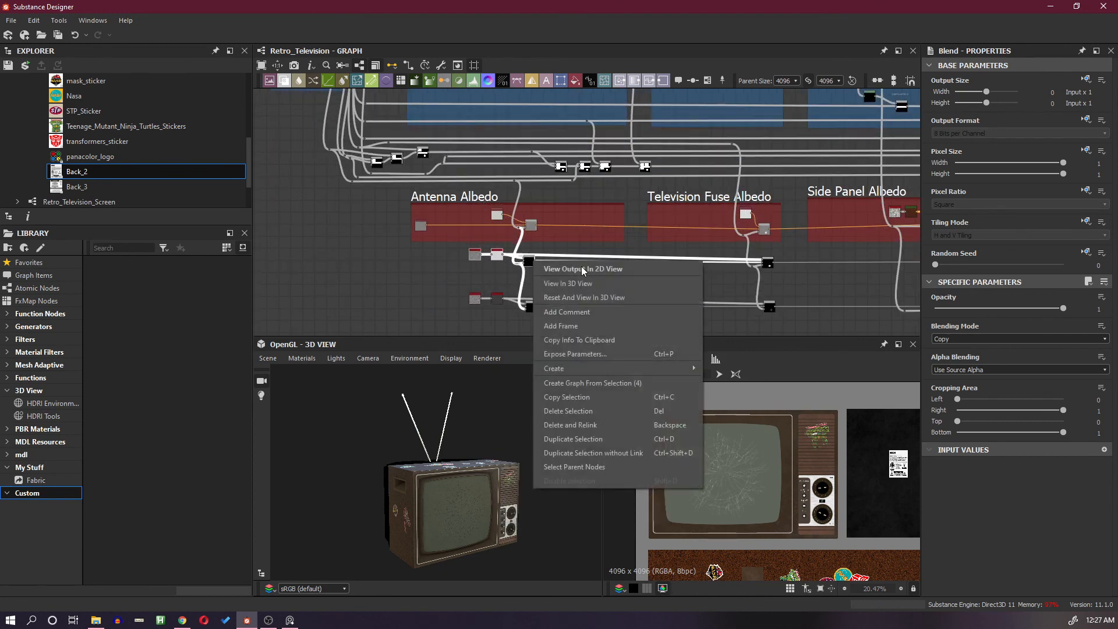
{"action": "left_click", "coordinate": [605, 320]}
{"action": "scroll", "coordinate": [466, 262], "scroll_direction": "up", "scroll_amount": 1}
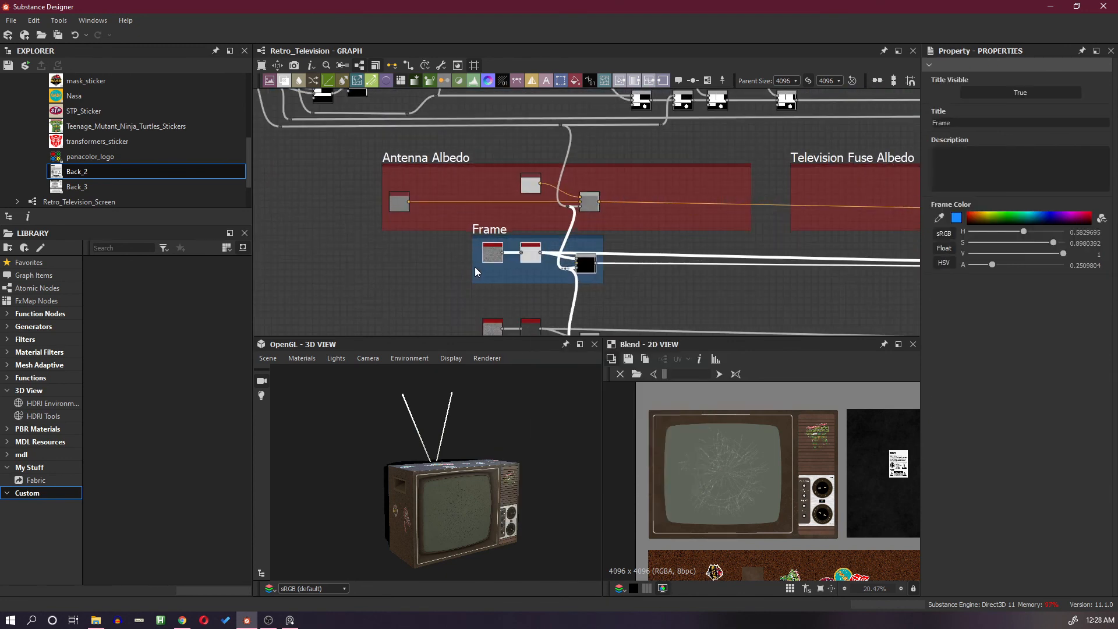
{"action": "left_click_drag", "start_coordinate": [473, 267], "coordinate": [384, 271]}
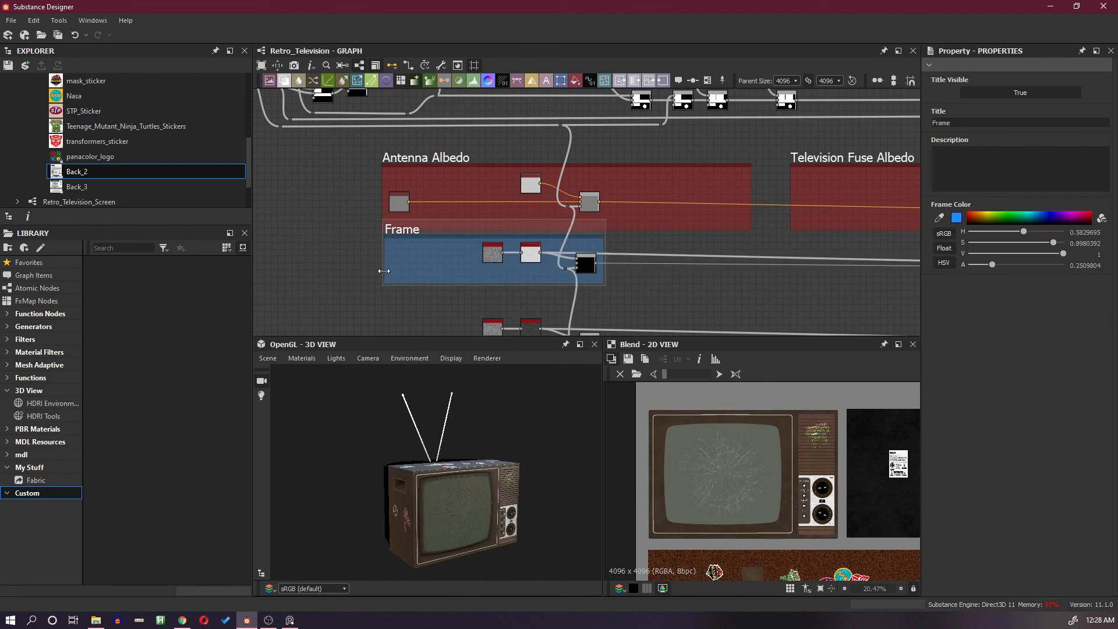
{"action": "left_click_drag", "start_coordinate": [603, 283], "coordinate": [750, 277]}
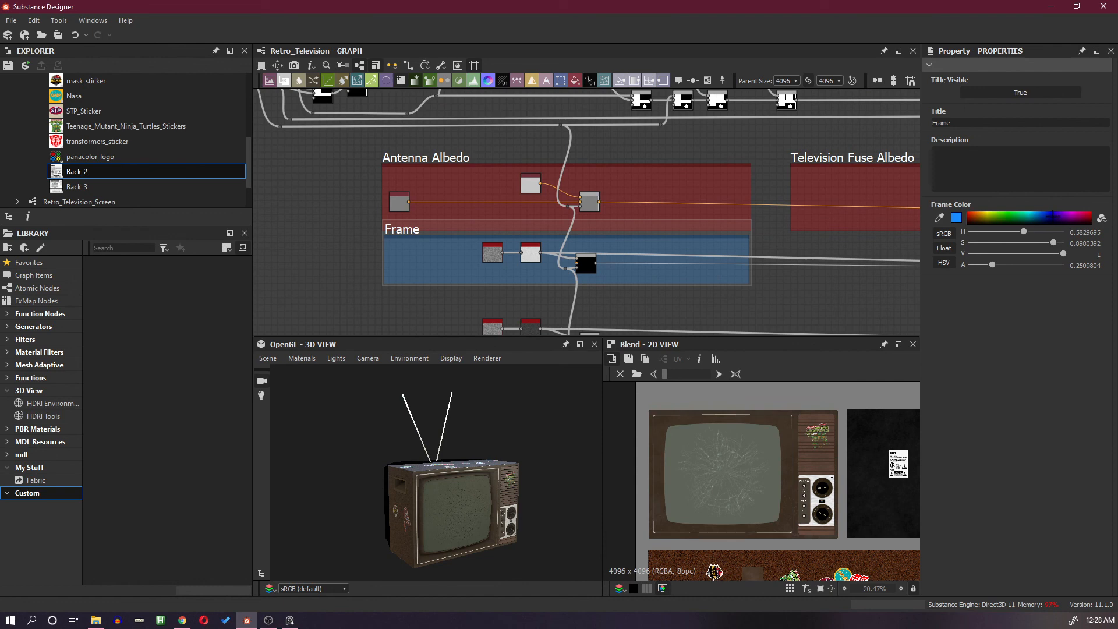
Colour the new frame purple with hue 0.8055556, shift it slightly below Antenna Albedo, and title it "Antenna Metallic"
{"action": "left_click_drag", "start_coordinate": [1070, 216], "coordinate": [1067, 208]}
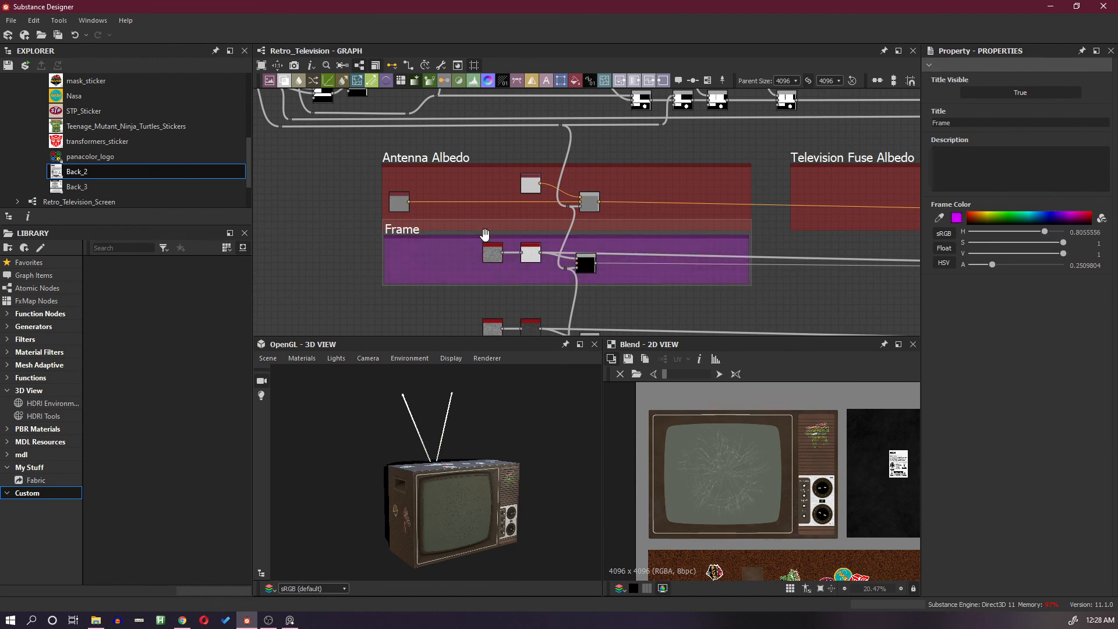
{"action": "left_click_drag", "start_coordinate": [404, 231], "coordinate": [404, 244]}
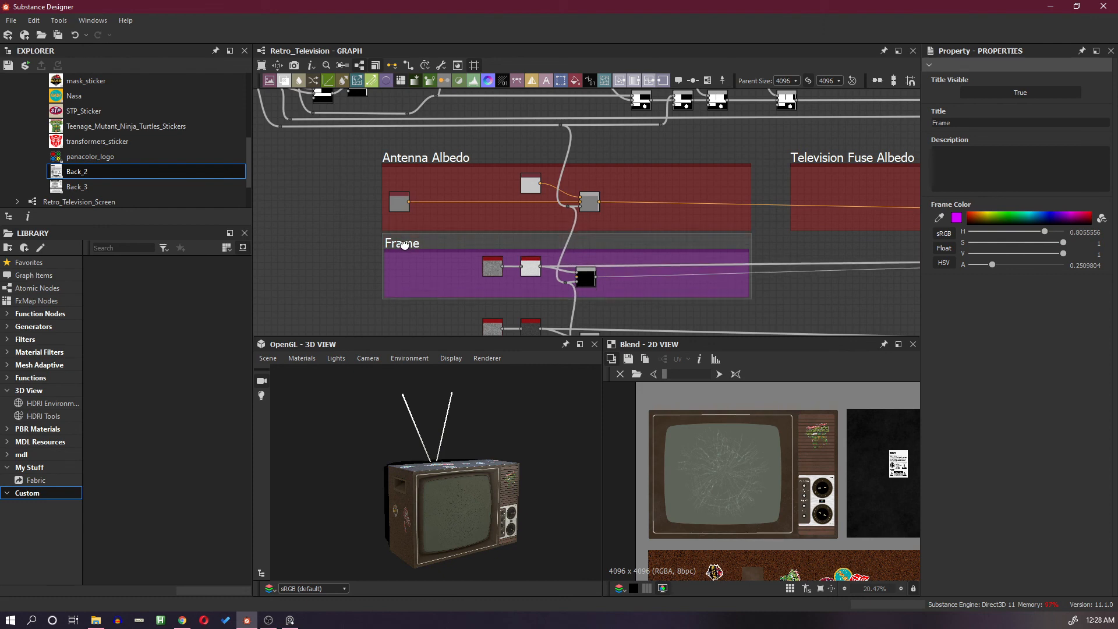
{"action": "left_click", "coordinate": [443, 152]}
{"action": "left_click_drag", "start_coordinate": [1004, 124], "coordinate": [891, 119]}
{"action": "key", "text": "ctrl+c"}
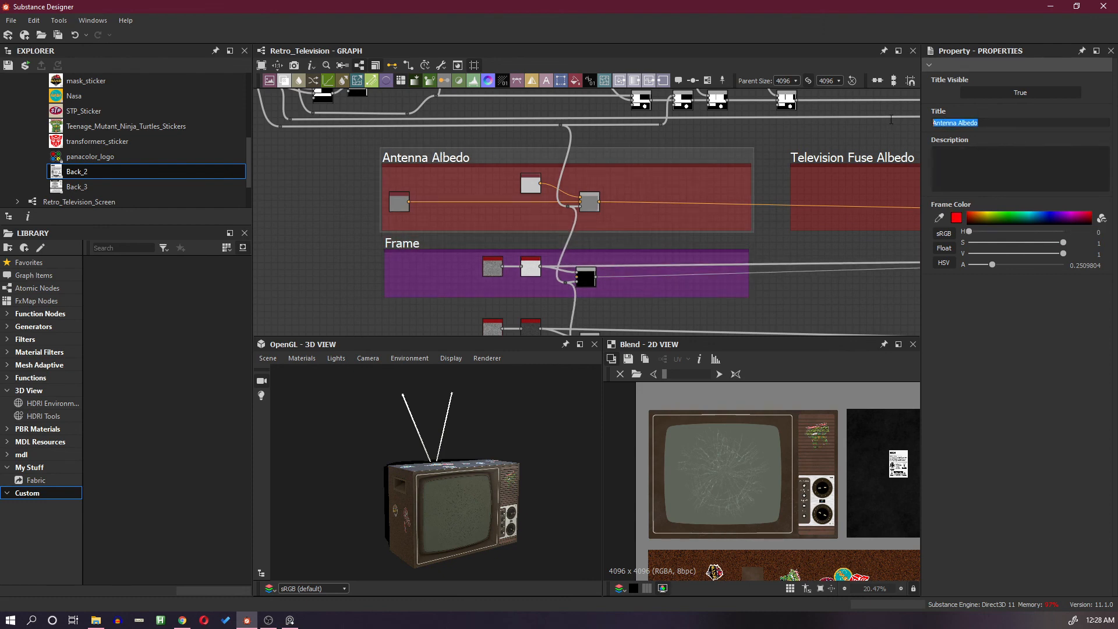
{"action": "left_click", "coordinate": [446, 242]}
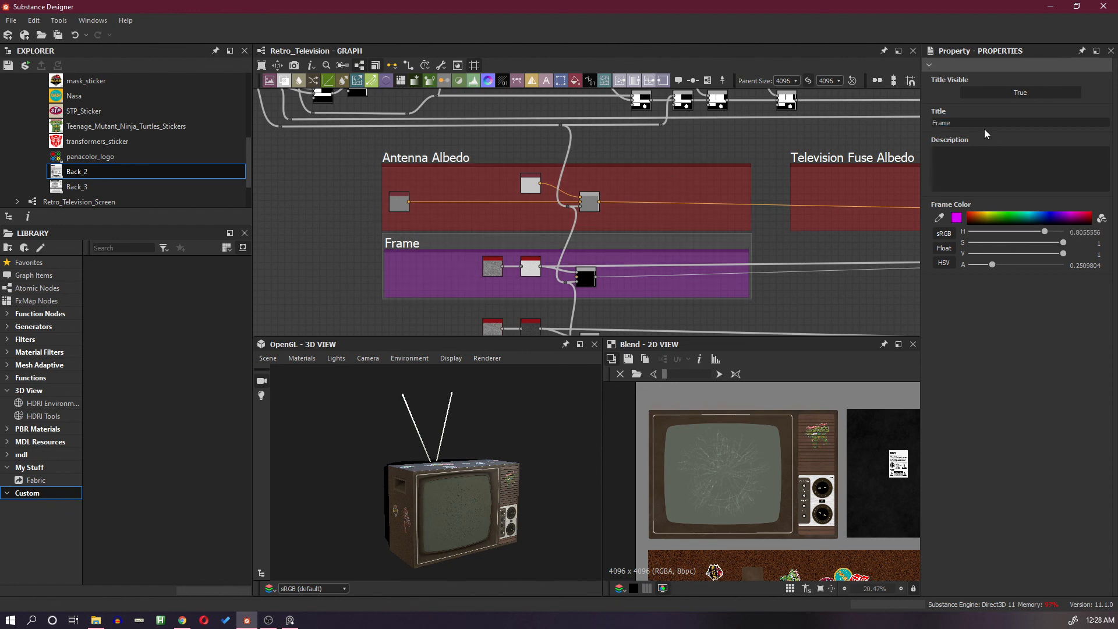
{"action": "key", "text": "ctrl+v"}
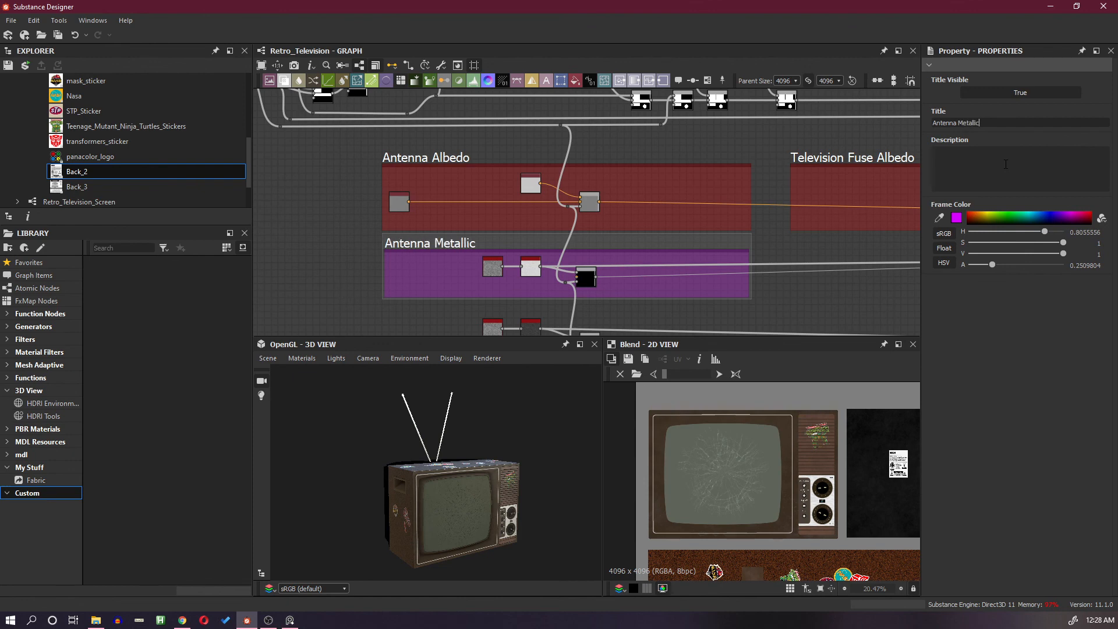
Add a frame around the antenna's lower grayscale node row and widen it on both sides to match the Antenna Metallic frame
{"action": "middle_click_drag", "start_coordinate": [703, 230], "coordinate": [702, 167]}
{"action": "left_click_drag", "start_coordinate": [460, 247], "coordinate": [612, 299]}
{"action": "right_click", "coordinate": [597, 286]}
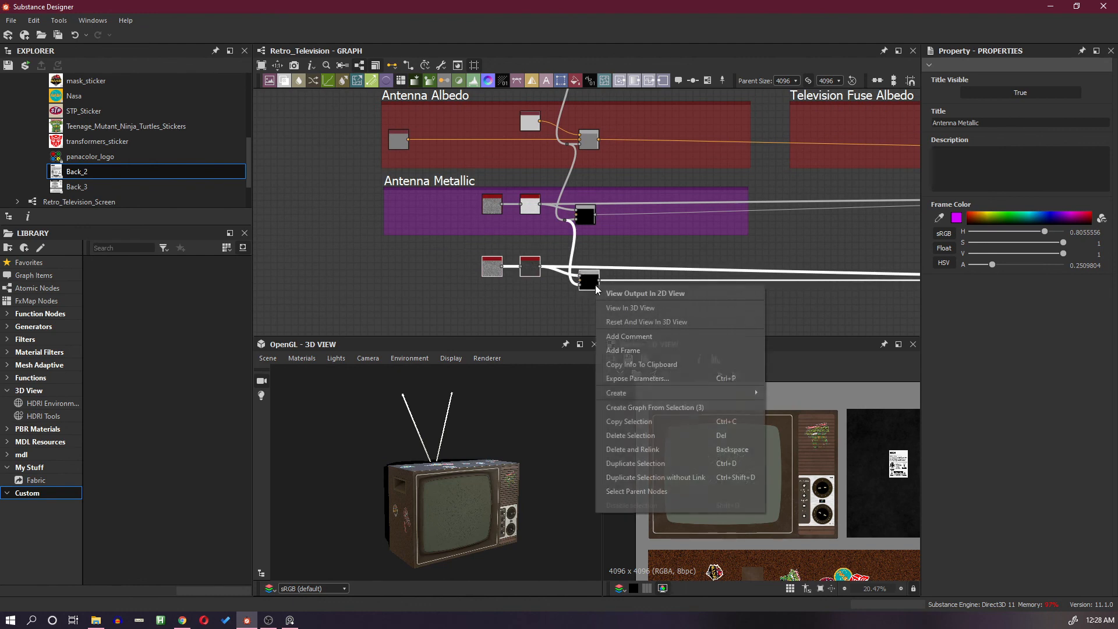
{"action": "left_click", "coordinate": [667, 344]}
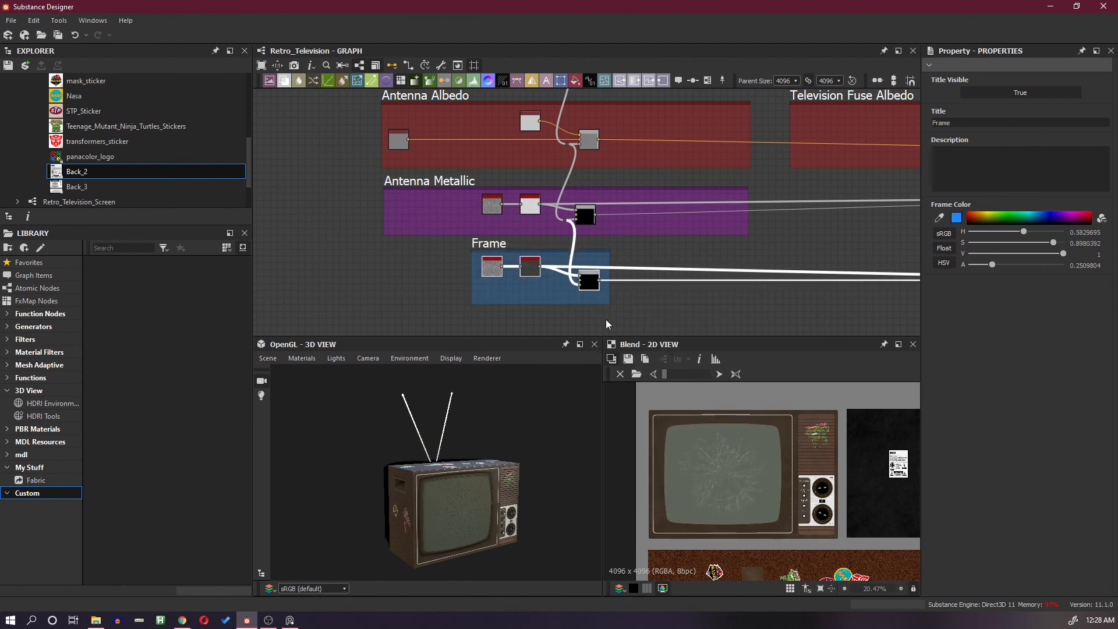
{"action": "left_click_drag", "start_coordinate": [472, 286], "coordinate": [419, 281]}
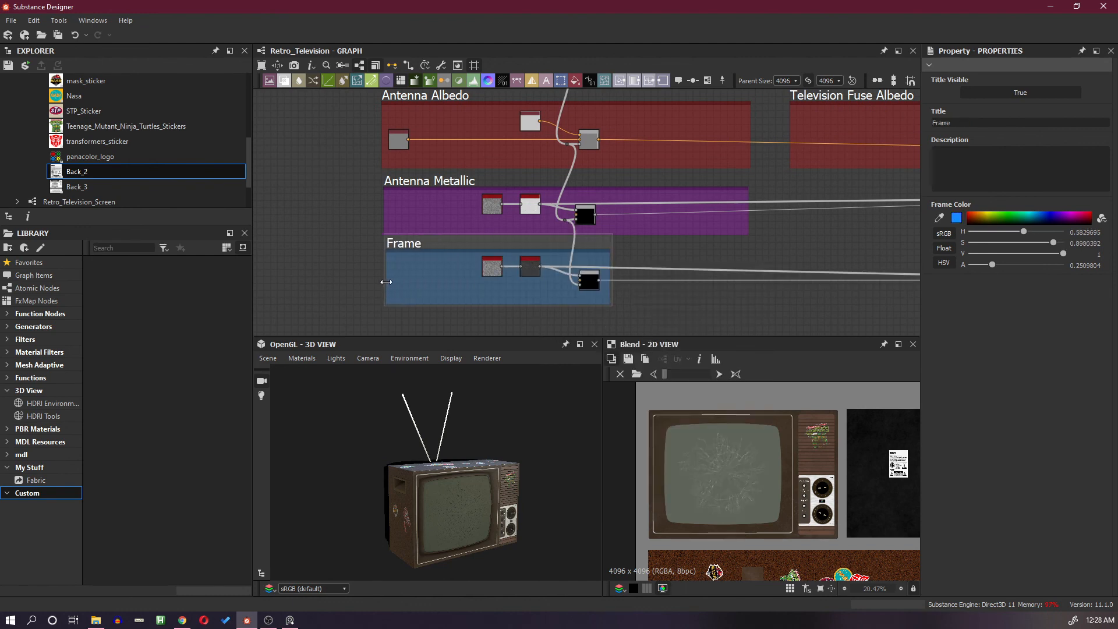
{"action": "left_click_drag", "start_coordinate": [609, 293], "coordinate": [725, 292]}
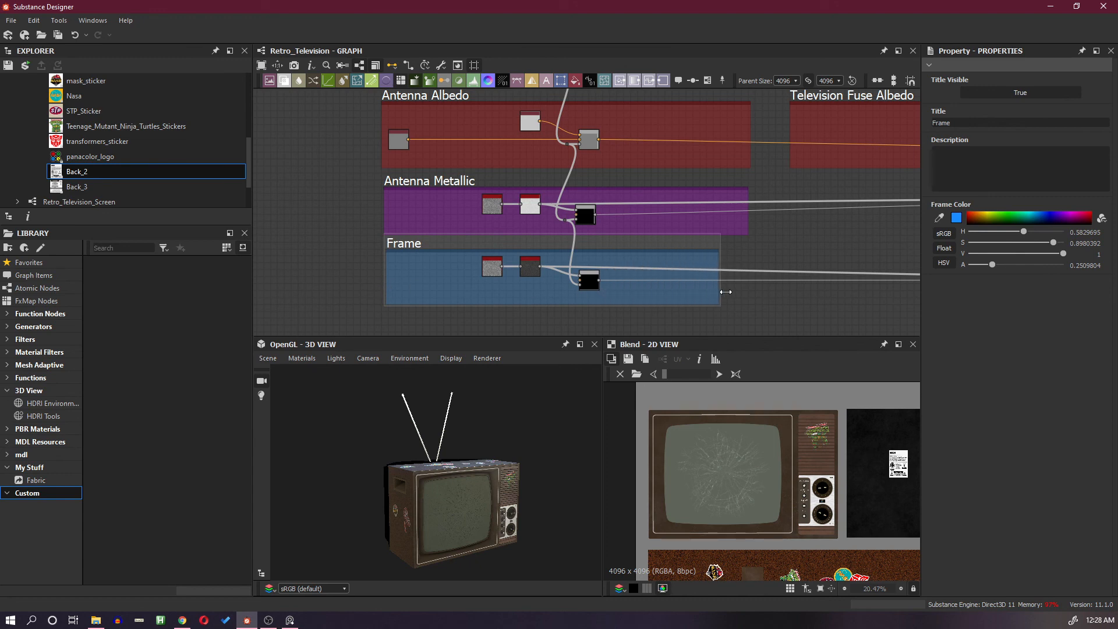
Colour the new frame green with hue 0.3518518 and value 0.4583333, title it "Antenna Roughness", and shift it slightly below Antenna Metallic
{"action": "left_click", "coordinate": [1010, 217]}
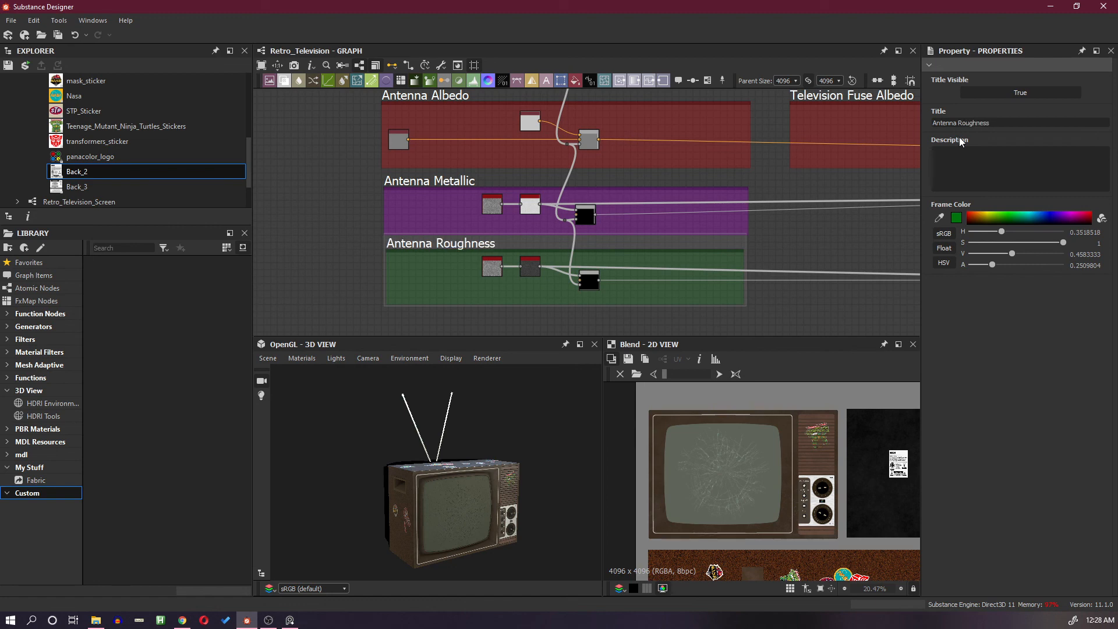
{"action": "left_click_drag", "start_coordinate": [454, 243], "coordinate": [453, 257]}
Examine the Albedo, Metallic and Roughness frames along the lower graph rows from the antenna to the front screen
{"action": "scroll", "coordinate": [594, 229], "scroll_direction": "down", "scroll_amount": 4}
{"action": "middle_click_drag", "start_coordinate": [607, 235], "coordinate": [565, 251]}
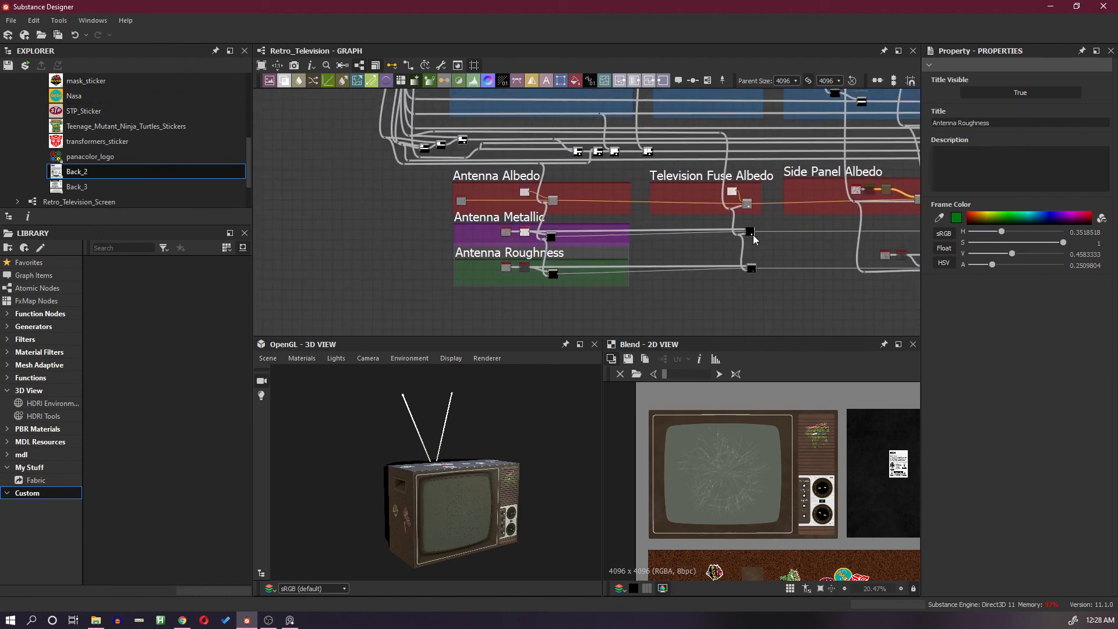
{"action": "middle_click_drag", "start_coordinate": [791, 243], "coordinate": [709, 250]}
{"action": "scroll", "coordinate": [709, 251], "scroll_direction": "up", "scroll_amount": 2}
{"action": "scroll", "coordinate": [709, 250], "scroll_direction": "down", "scroll_amount": 1}
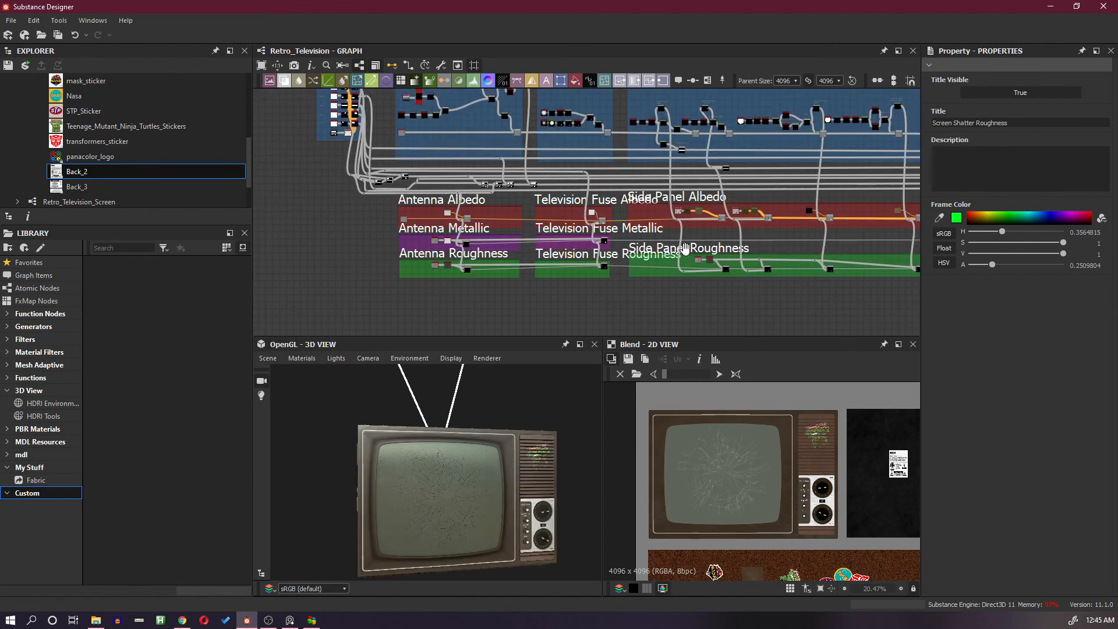
{"action": "scroll", "coordinate": [686, 249], "scroll_direction": "down", "scroll_amount": 1}
{"action": "middle_click_drag", "start_coordinate": [735, 245], "coordinate": [510, 247]}
{"action": "mouse_move", "coordinate": [649, 247]}
{"action": "middle_mouse_down"}
{"action": "mouse_move", "coordinate": [363, 248]}
{"action": "mouse_move", "coordinate": [404, 255]}
{"action": "middle_mouse_up"}
{"action": "middle_click_drag", "start_coordinate": [771, 265], "coordinate": [421, 264]}
{"action": "scroll", "coordinate": [627, 244], "scroll_direction": "up", "scroll_amount": 5}
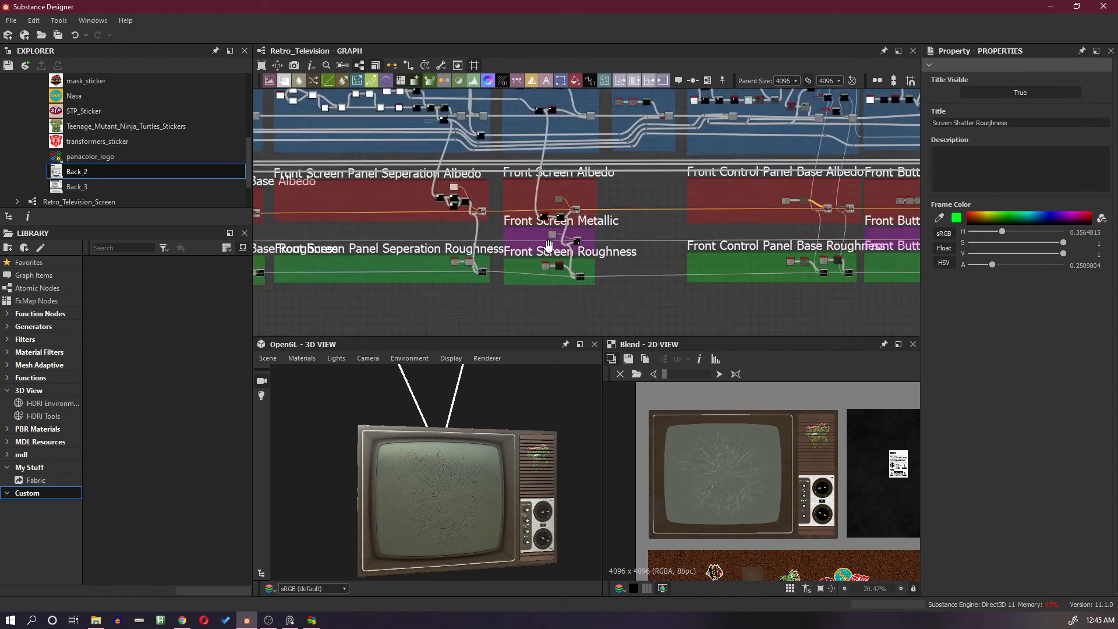
Examine the remaining coloured frames from Front Control Panel Base through Television Back Side to Scratches Roughness, ending with a graph overview
{"action": "middle_click_drag", "start_coordinate": [700, 260], "coordinate": [366, 261]}
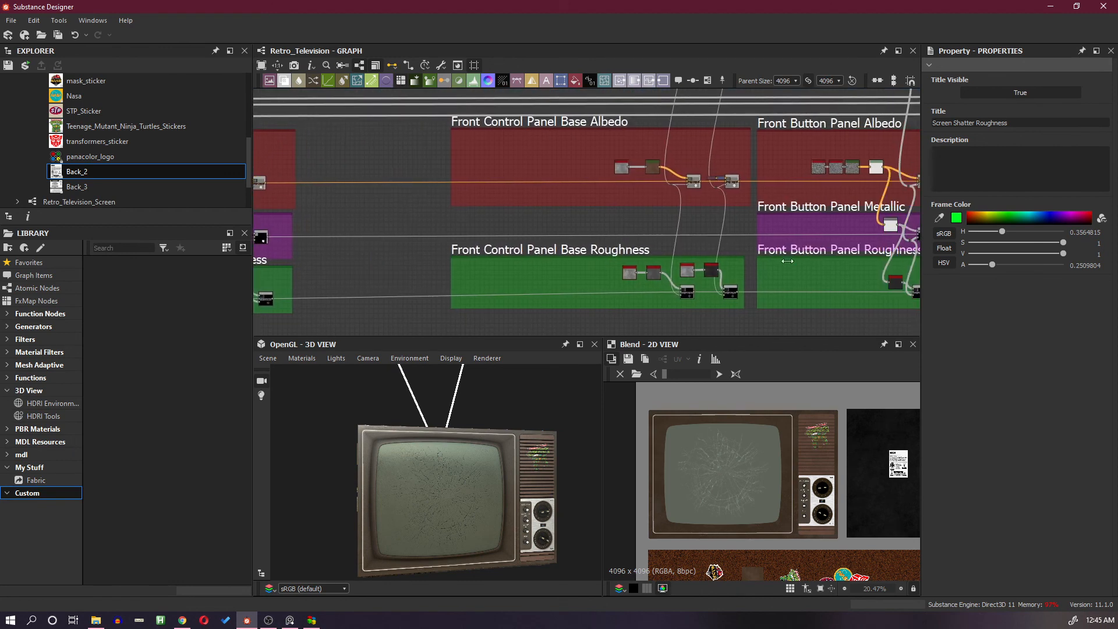
{"action": "scroll", "coordinate": [797, 256], "scroll_direction": "up", "scroll_amount": 1}
{"action": "mouse_move", "coordinate": [814, 259]}
{"action": "middle_mouse_down"}
{"action": "mouse_move", "coordinate": [589, 275]}
{"action": "mouse_move", "coordinate": [673, 262]}
{"action": "mouse_move", "coordinate": [494, 262]}
{"action": "mouse_move", "coordinate": [581, 261]}
{"action": "mouse_move", "coordinate": [528, 258]}
{"action": "mouse_move", "coordinate": [569, 250]}
{"action": "mouse_move", "coordinate": [809, 256]}
{"action": "mouse_move", "coordinate": [576, 251]}
{"action": "middle_mouse_up"}
{"action": "middle_click_drag", "start_coordinate": [894, 243], "coordinate": [725, 242]}
{"action": "middle_click_drag", "start_coordinate": [844, 242], "coordinate": [592, 239]}
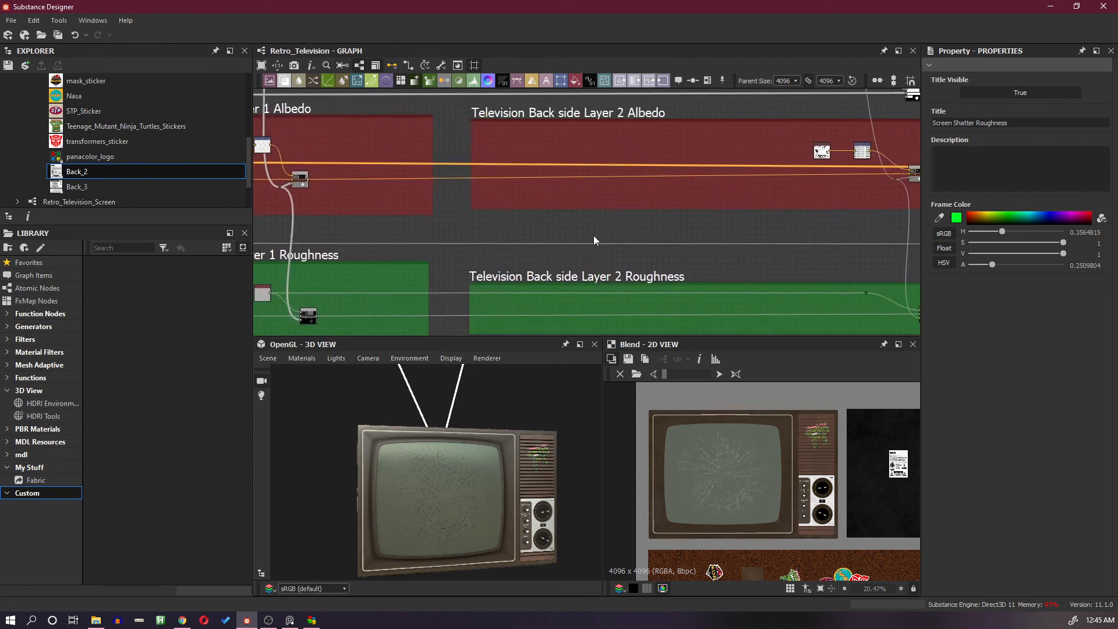
{"action": "middle_click_drag", "start_coordinate": [739, 240], "coordinate": [511, 239]}
{"action": "middle_click_drag", "start_coordinate": [815, 239], "coordinate": [493, 234]}
{"action": "middle_click_drag", "start_coordinate": [606, 236], "coordinate": [497, 236]}
{"action": "mouse_move", "coordinate": [815, 242]}
{"action": "middle_mouse_down"}
{"action": "mouse_move", "coordinate": [634, 239]}
{"action": "mouse_move", "coordinate": [721, 246]}
{"action": "middle_mouse_up"}
{"action": "middle_click_drag", "start_coordinate": [848, 248], "coordinate": [795, 242]}
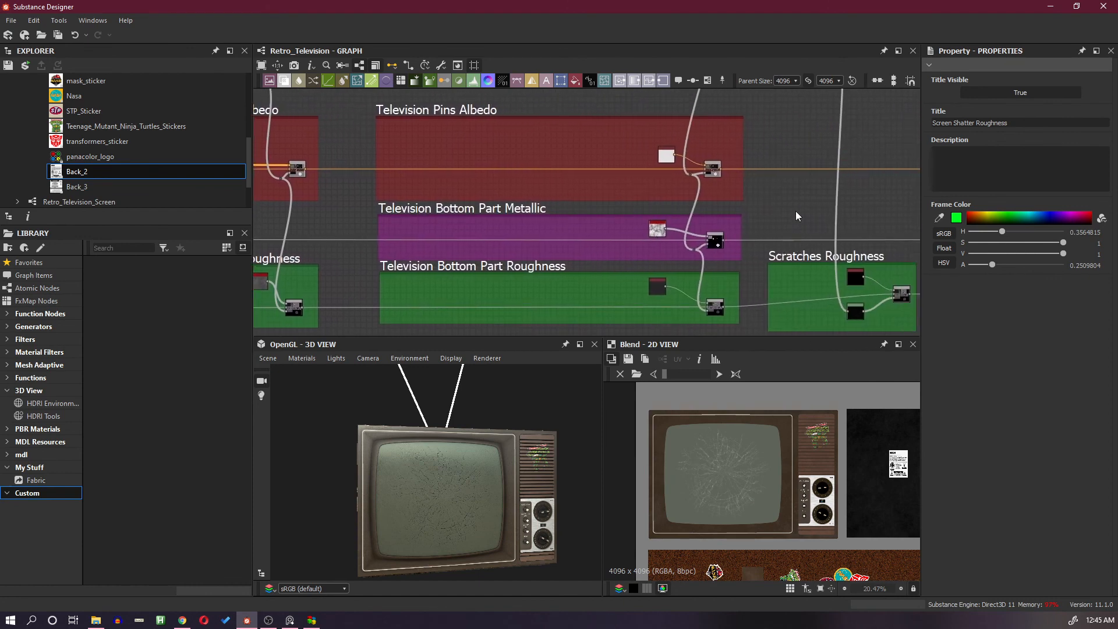
{"action": "scroll", "coordinate": [795, 211], "scroll_direction": "down", "scroll_amount": 5}
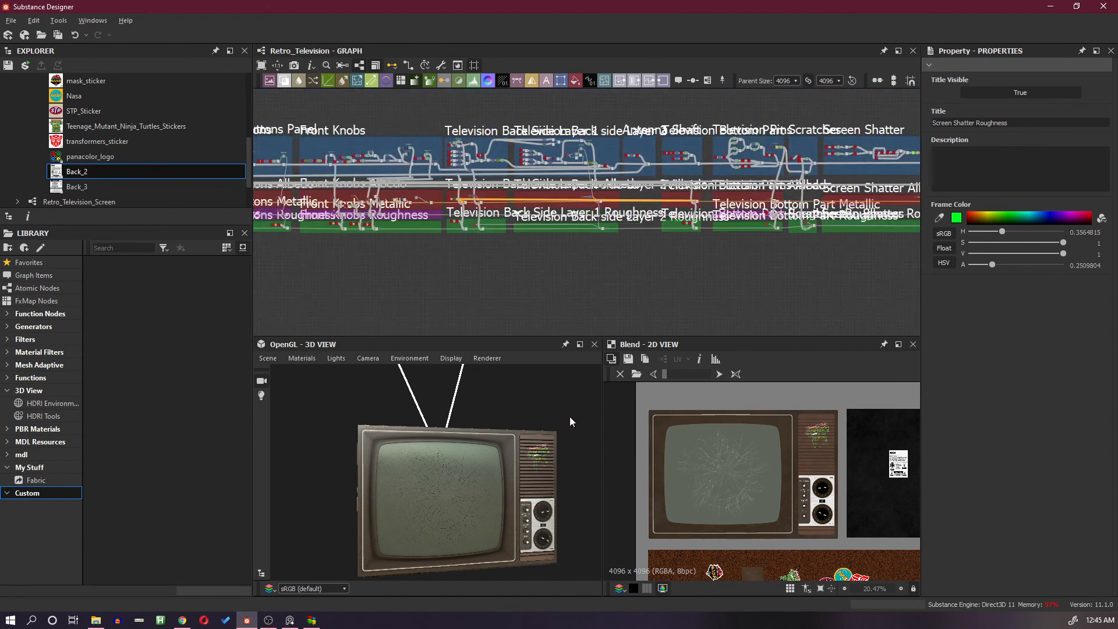
Inspect the textured television model in 3D, checking the knobs, control panel and screen up close and the whole front from afar
{"action": "left_click_drag", "start_coordinate": [569, 416], "coordinate": [456, 449]}
{"action": "middle_click_drag", "start_coordinate": [513, 485], "coordinate": [430, 415]}
{"action": "scroll", "coordinate": [459, 448], "scroll_direction": "up", "scroll_amount": 6}
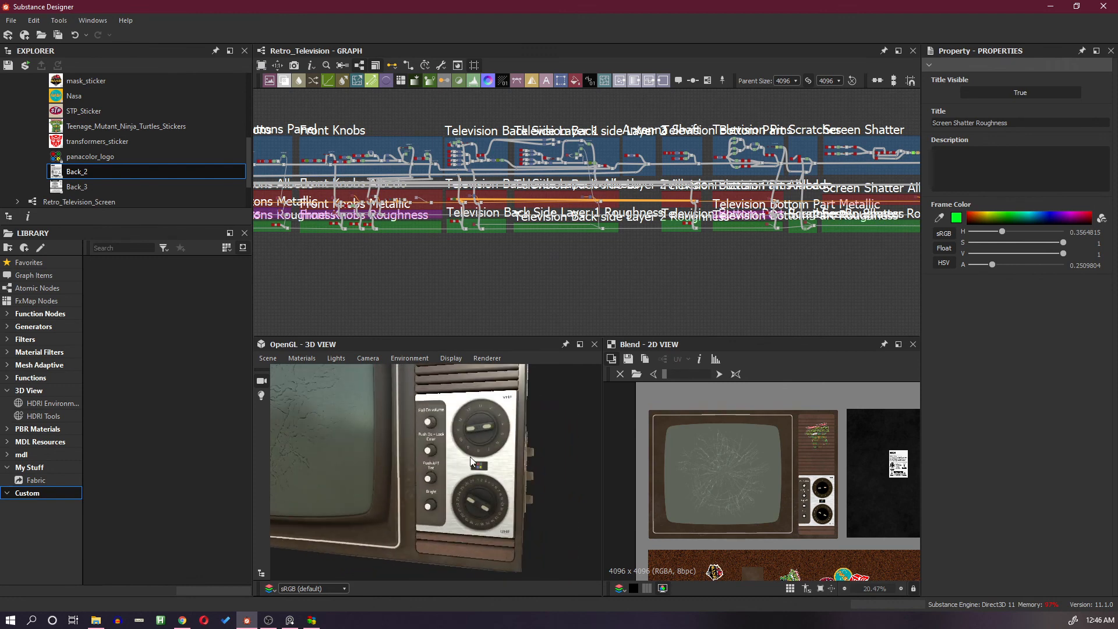
{"action": "left_click_drag", "start_coordinate": [465, 458], "coordinate": [515, 453]}
{"action": "scroll", "coordinate": [520, 457], "scroll_direction": "up", "scroll_amount": 3}
{"action": "right_click_drag", "start_coordinate": [515, 453], "coordinate": [513, 391]}
{"action": "left_click_drag", "start_coordinate": [513, 395], "coordinate": [498, 459]}
{"action": "scroll", "coordinate": [514, 420], "scroll_direction": "down", "scroll_amount": 5}
{"action": "middle_click_drag", "start_coordinate": [497, 461], "coordinate": [540, 481]}
{"action": "left_click_drag", "start_coordinate": [540, 481], "coordinate": [480, 439]}
{"action": "scroll", "coordinate": [491, 470], "scroll_direction": "down", "scroll_amount": 2}
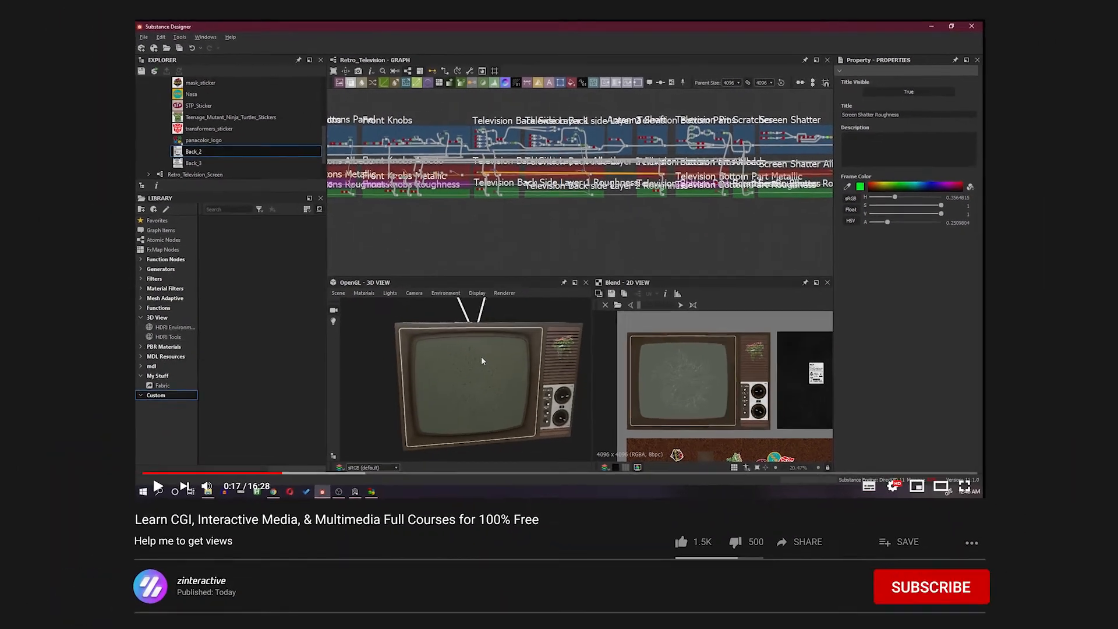